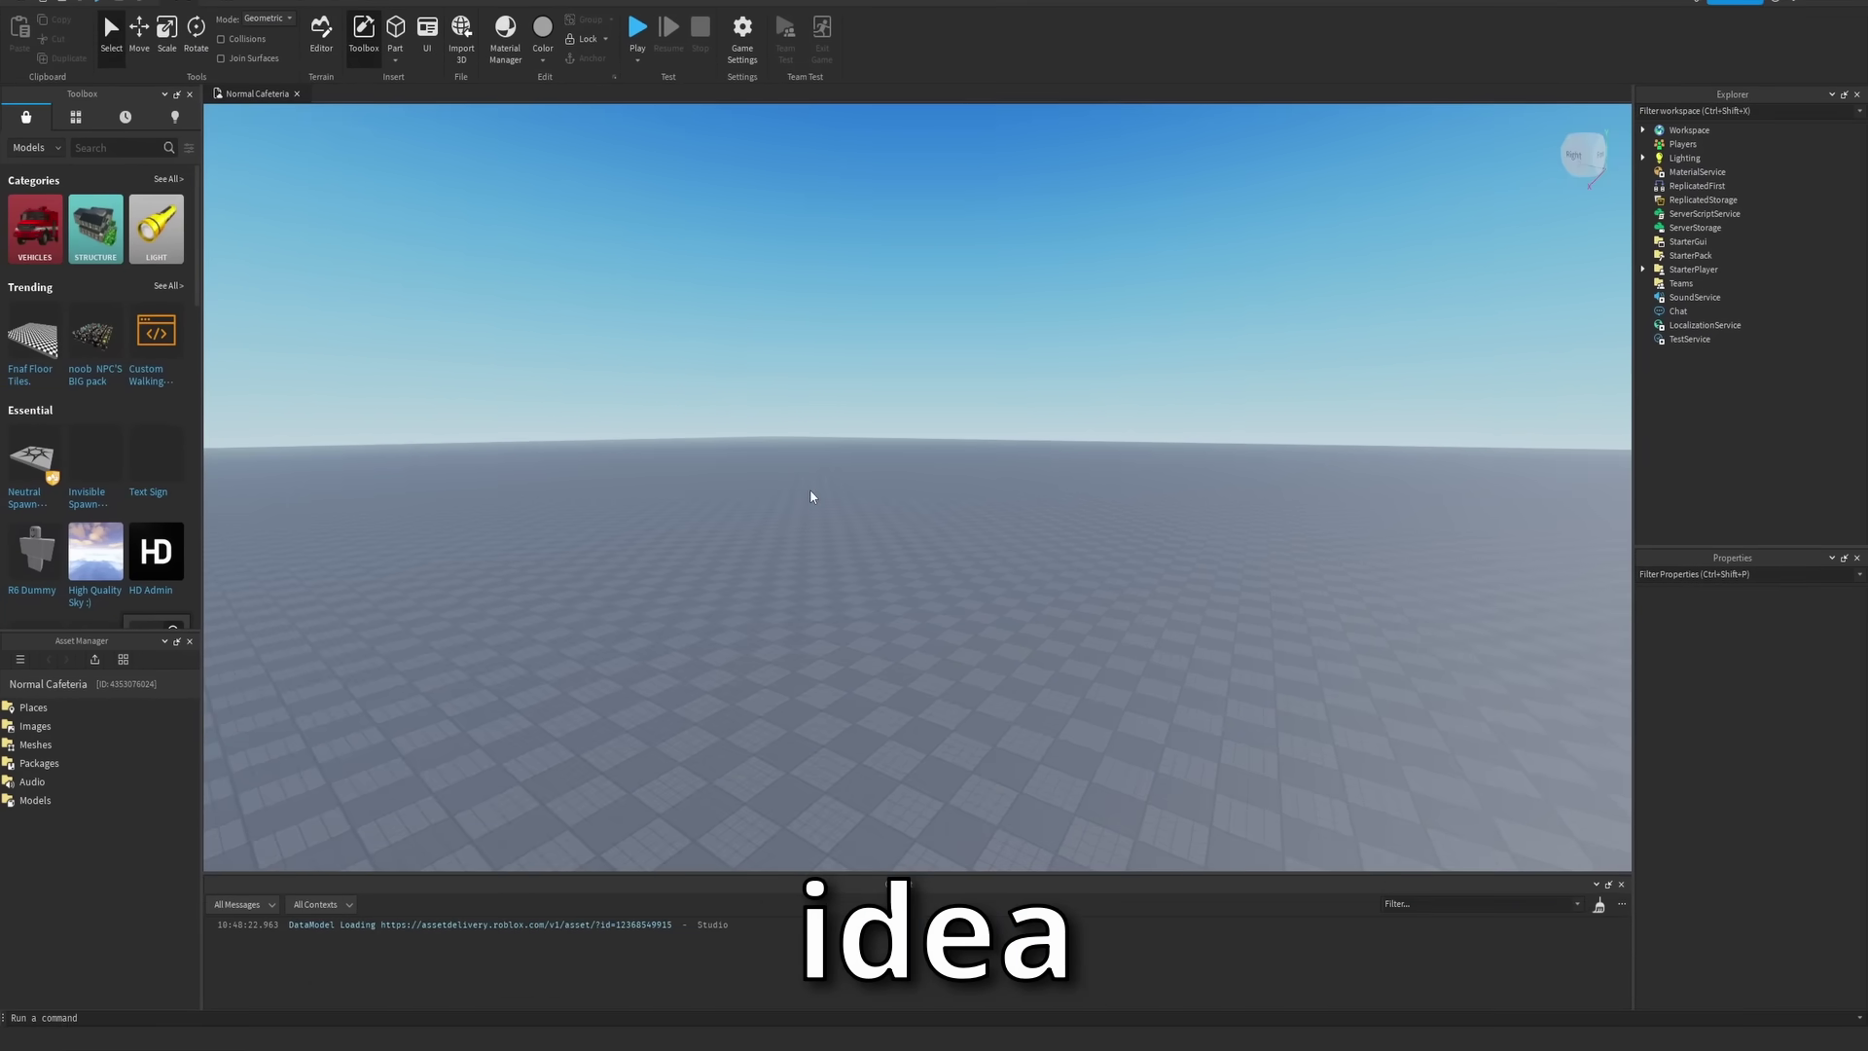
right_click_drag(810, 489, 931, 445)
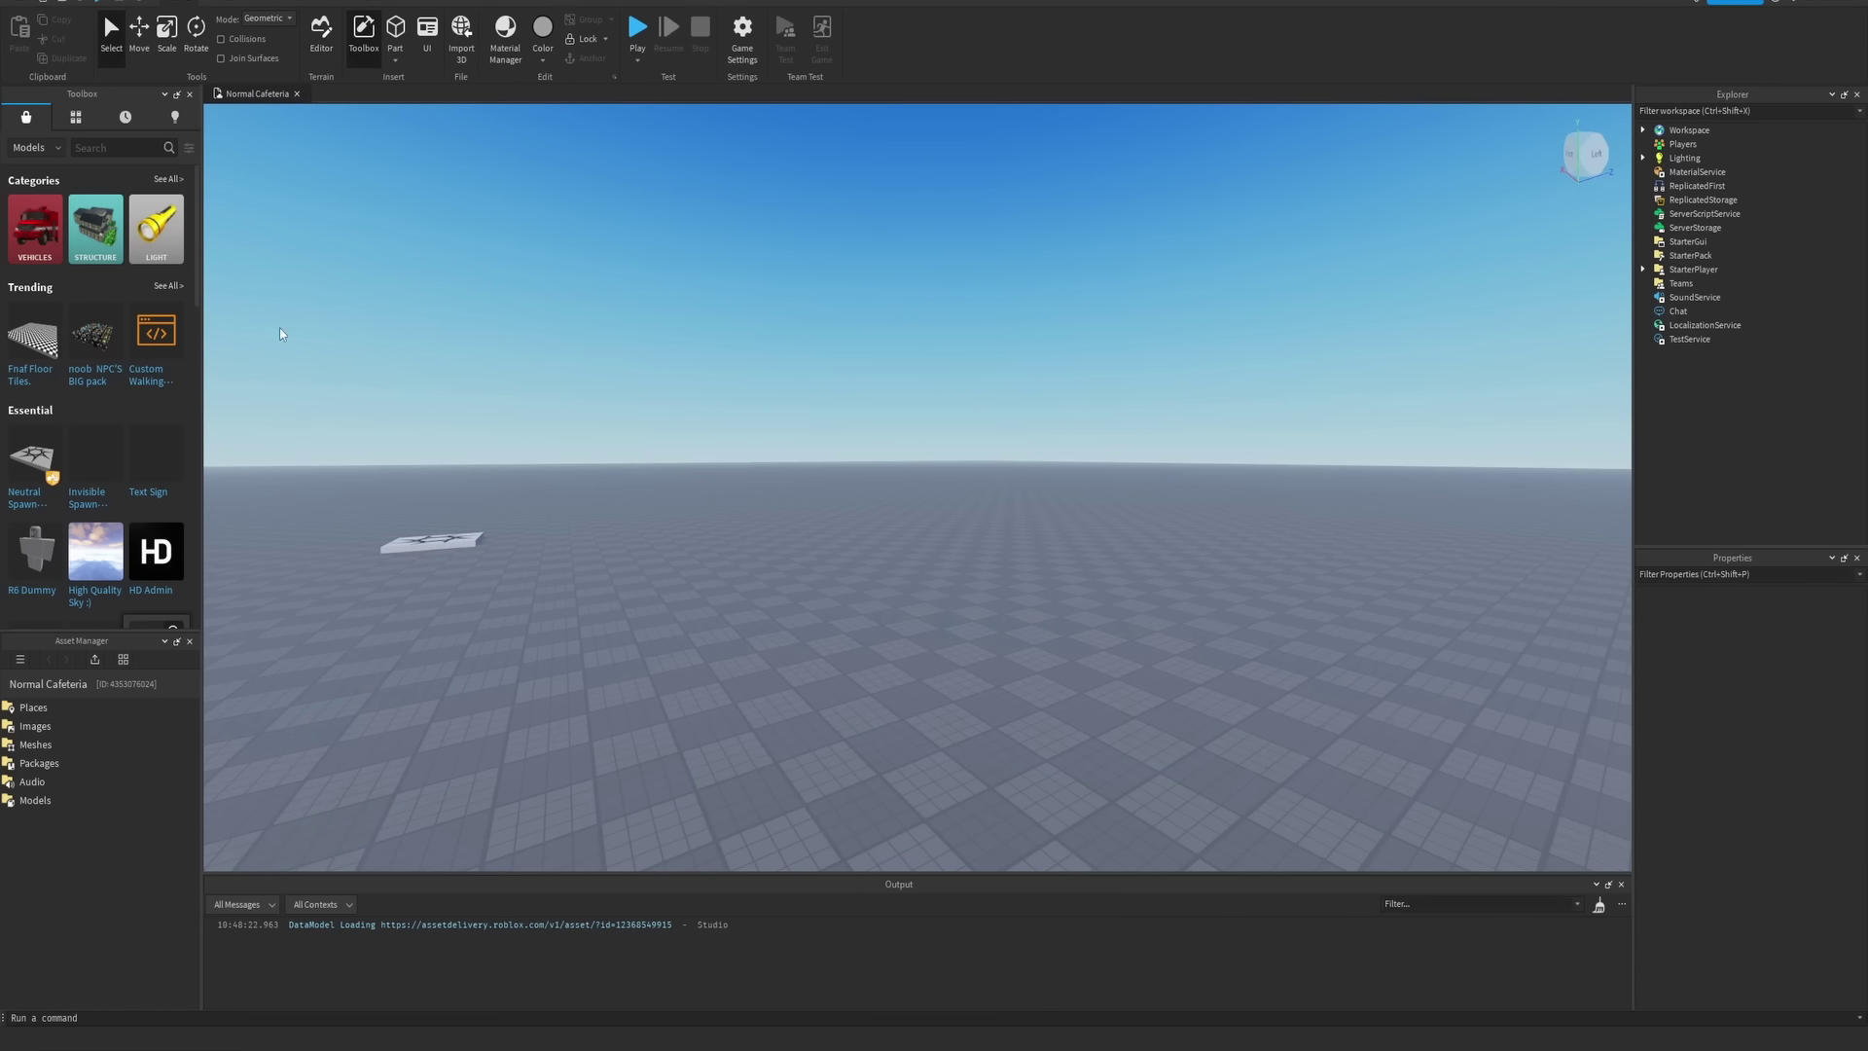
mouse_move(98, 374)
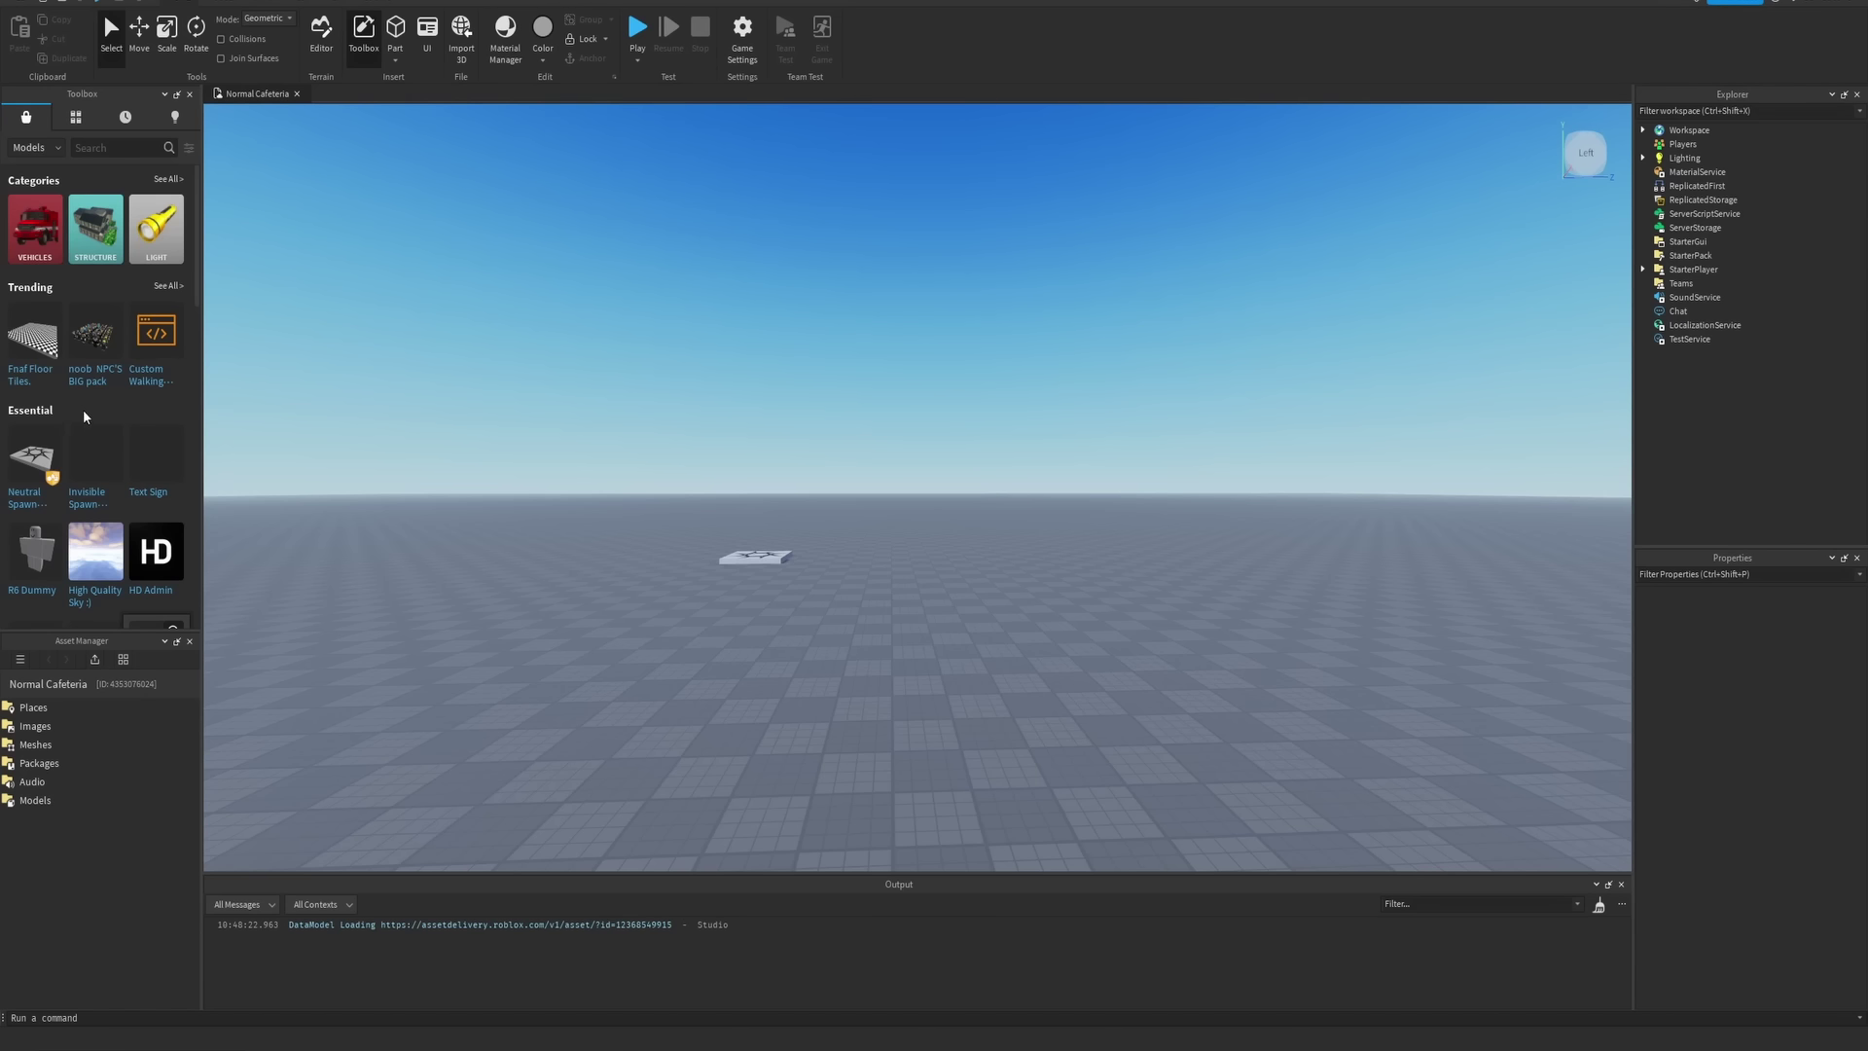
right_click(872, 449)
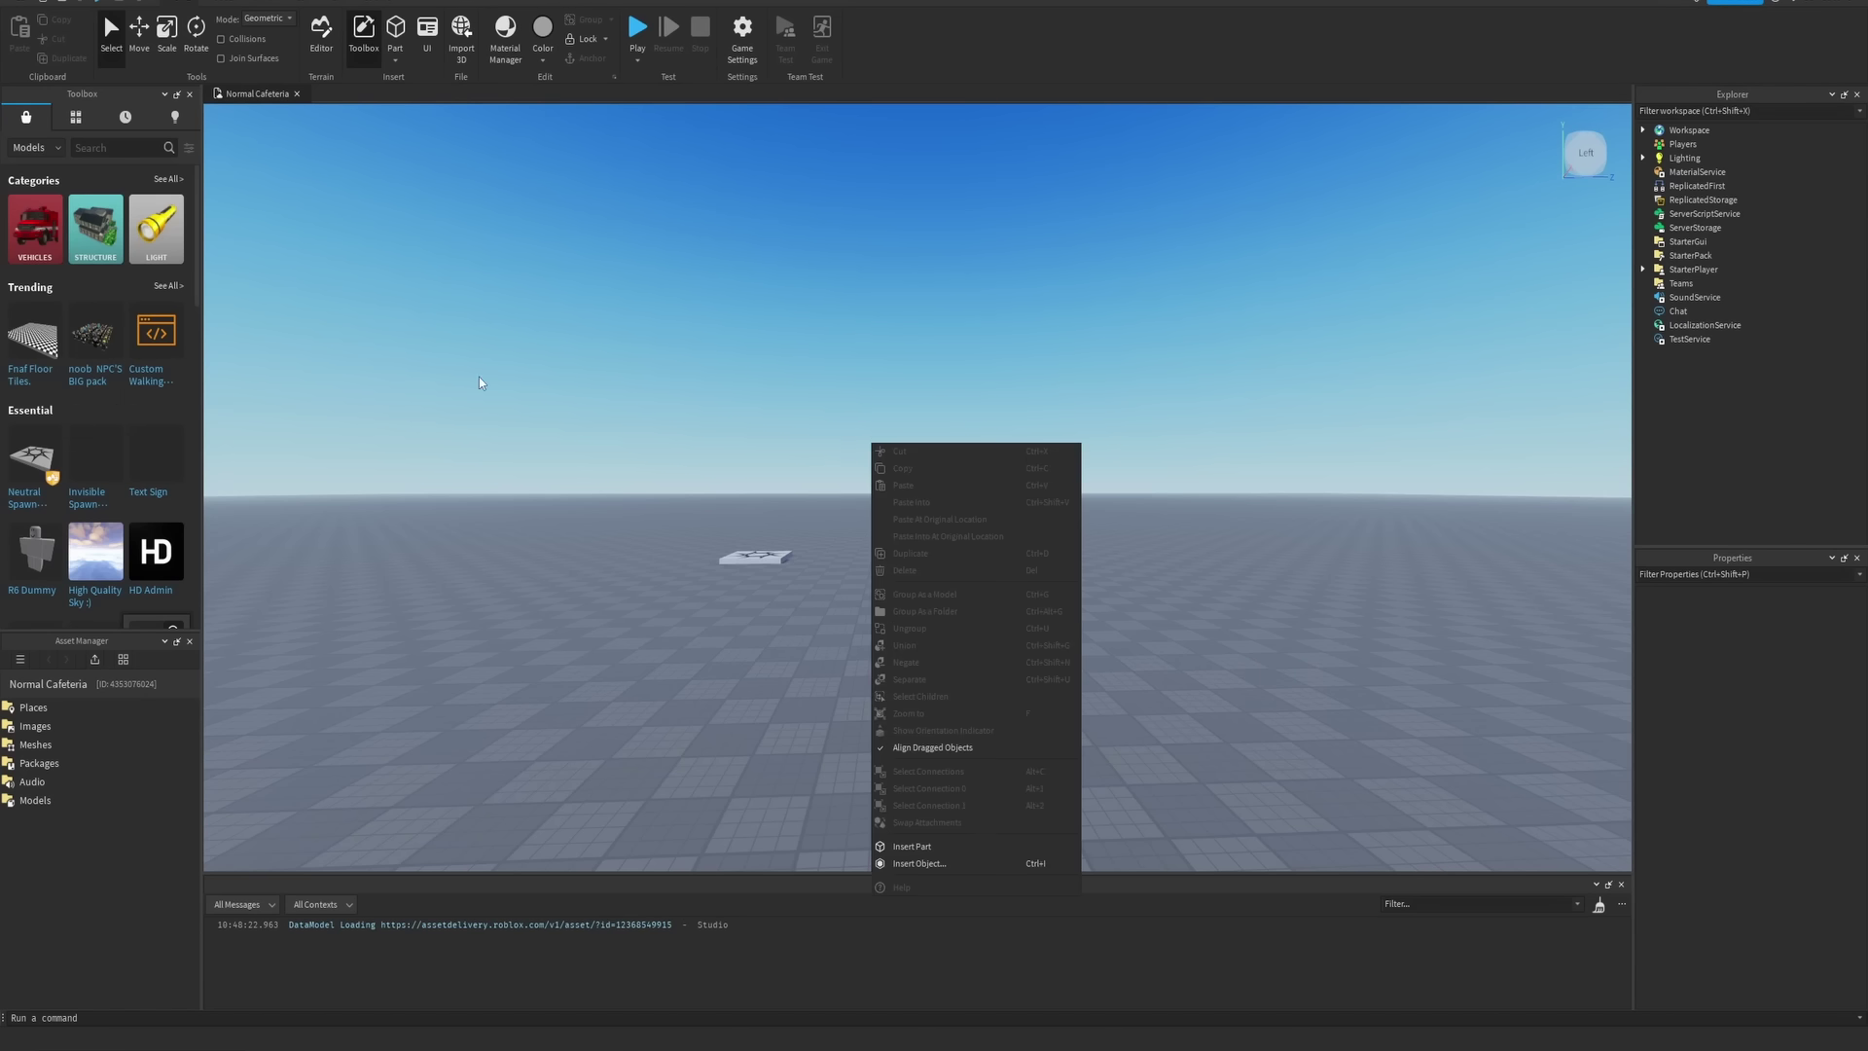
right_click_drag(479, 377, 662, 389)
key("w")
mouse_move(80, 355)
key("w")
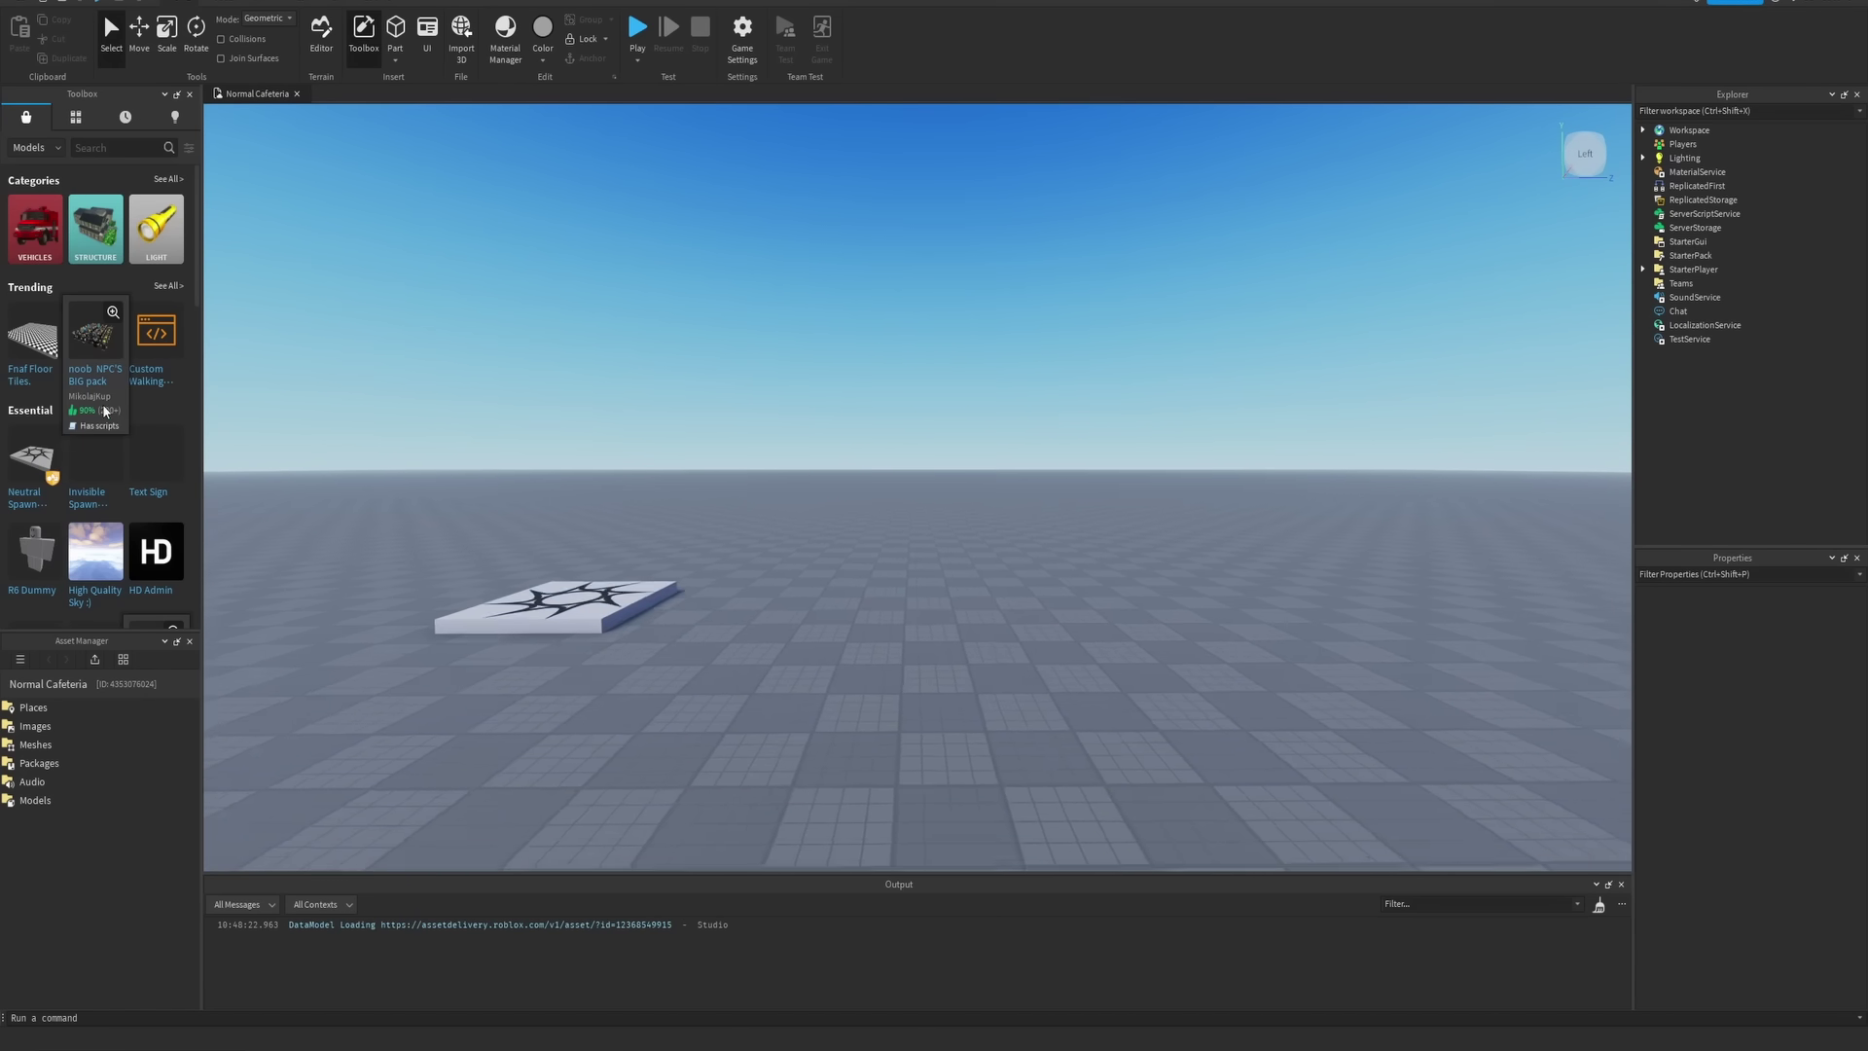
right_click_drag(236, 440, 146, 428)
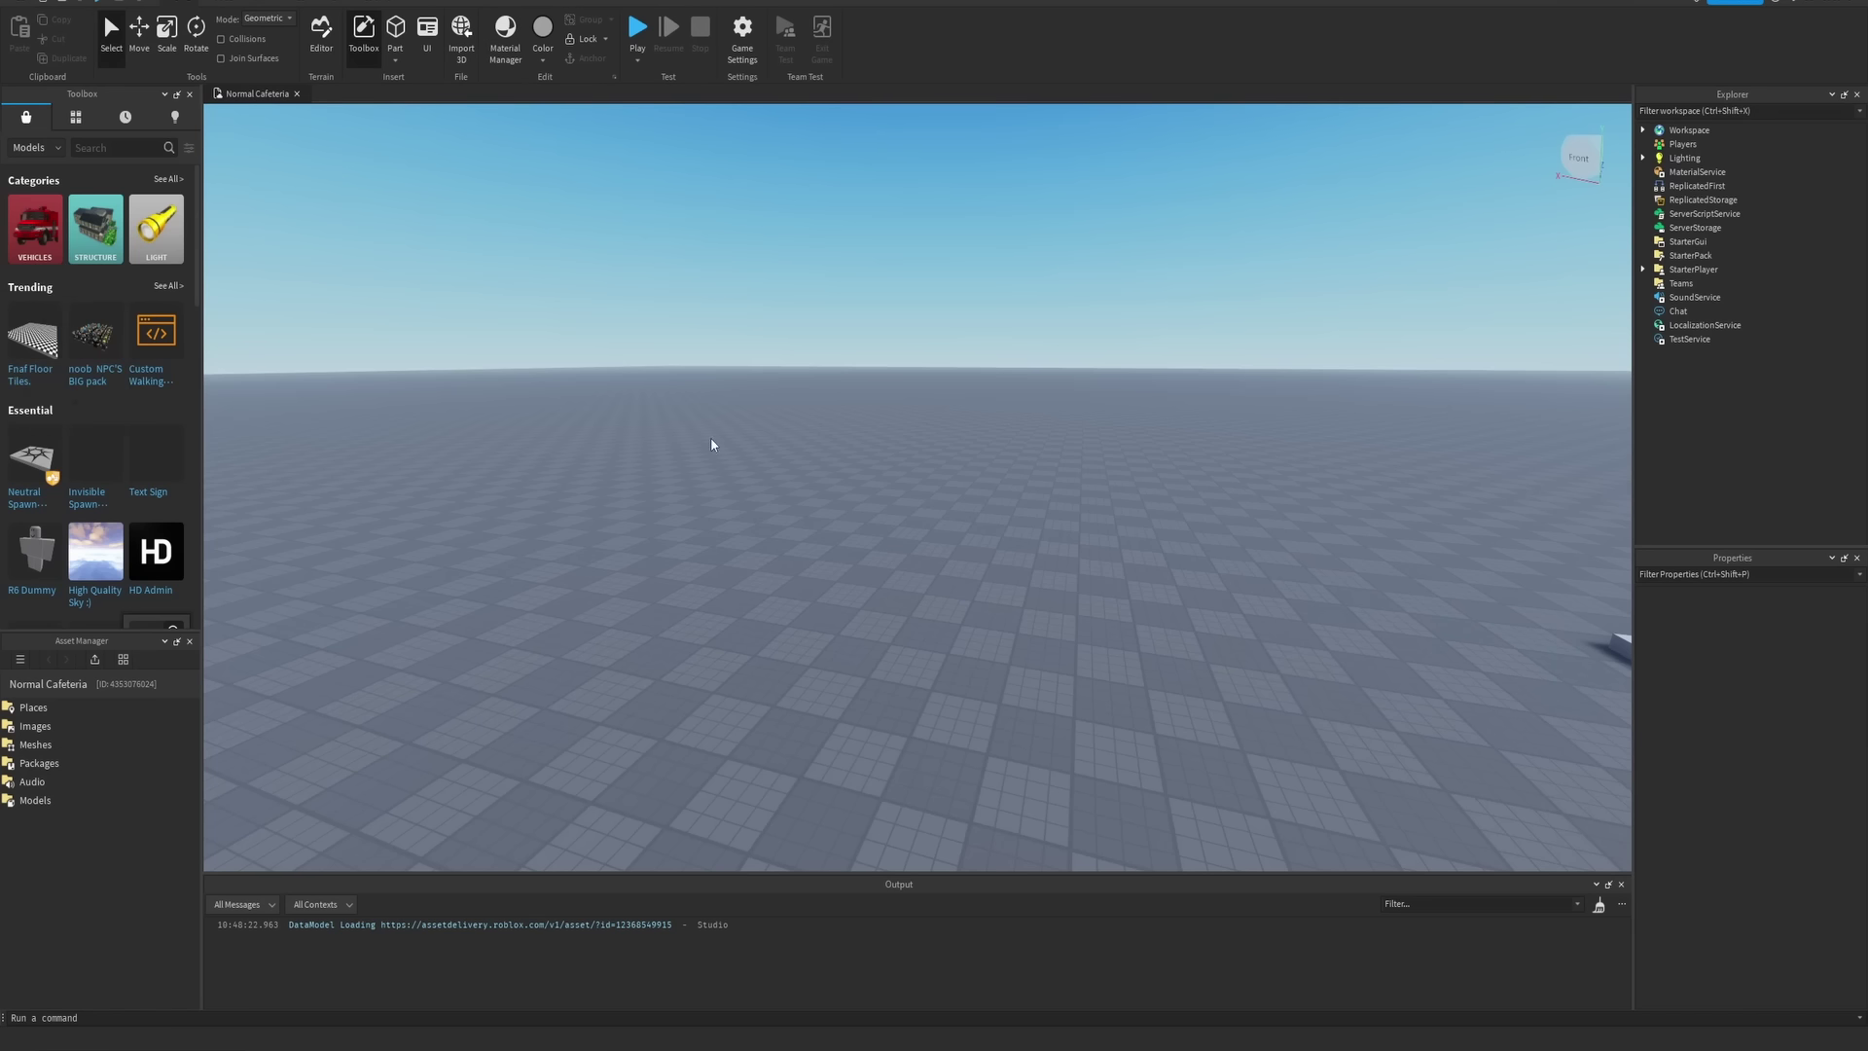
right_click_drag(712, 444, 769, 452)
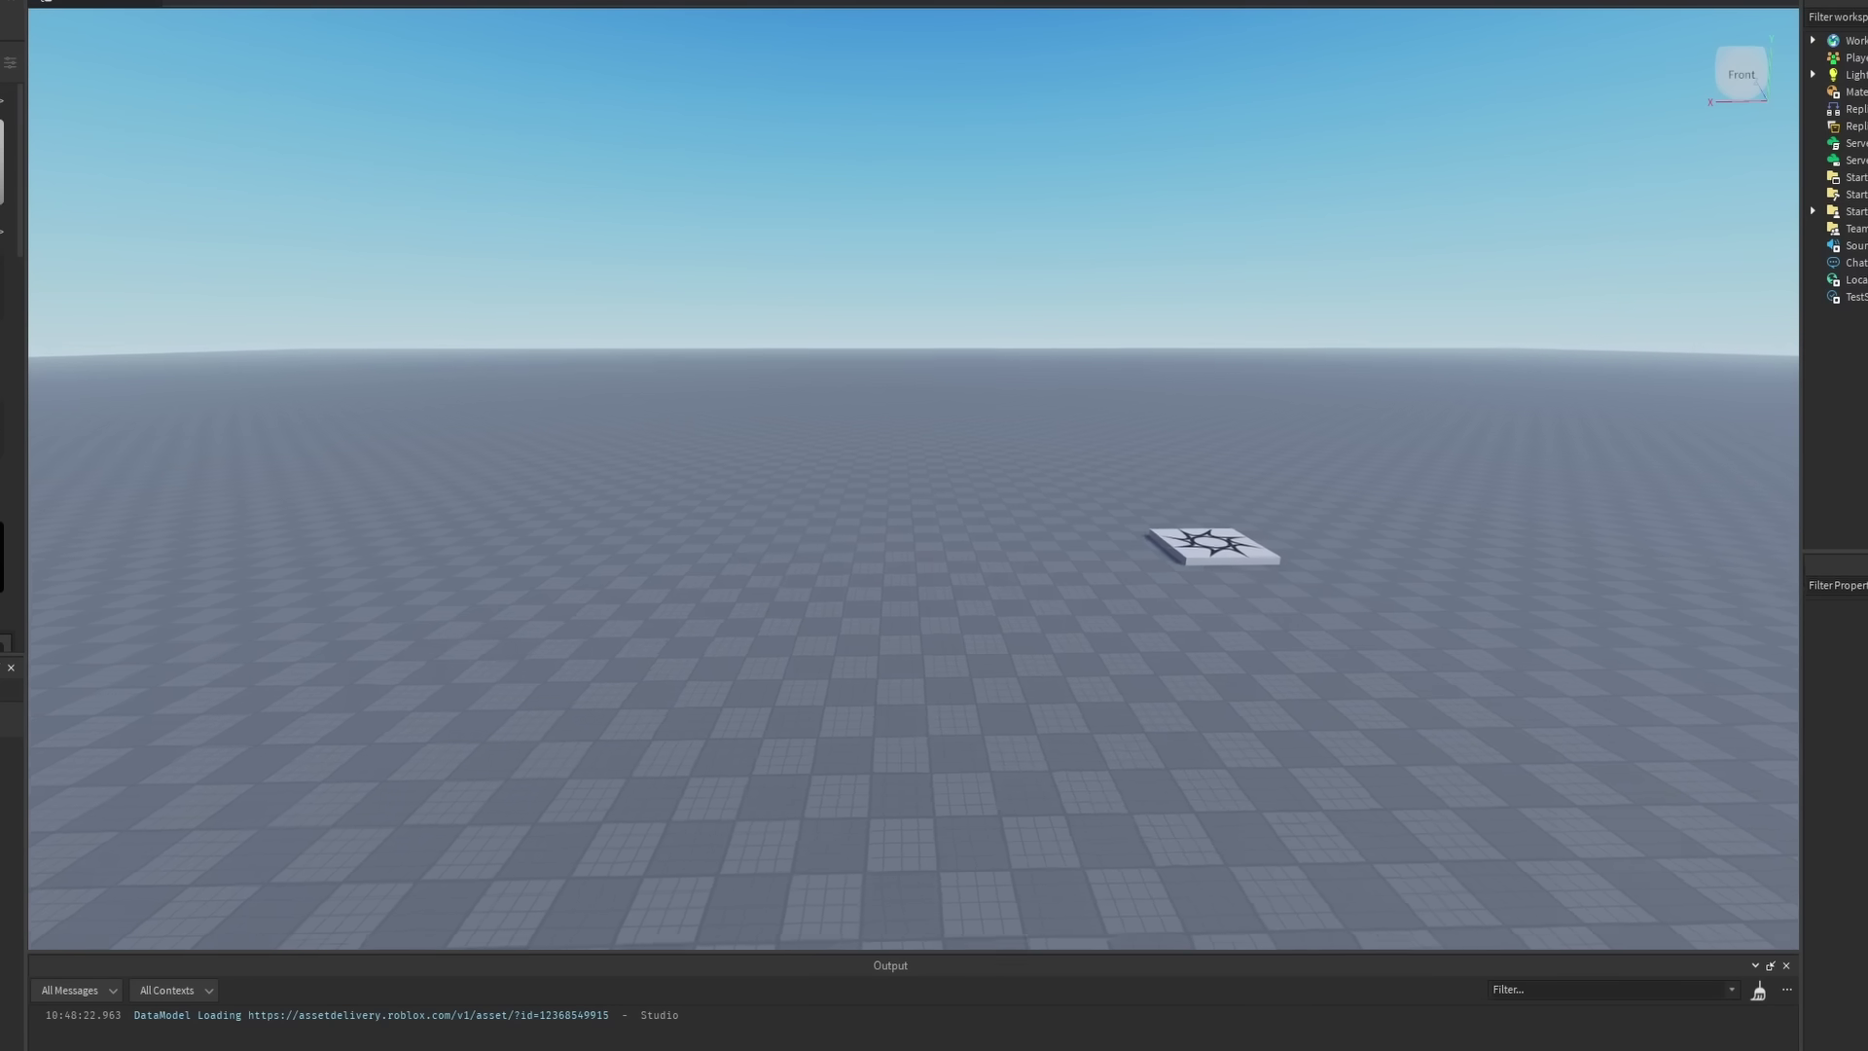
right_click_drag(983, 467, 1037, 470)
key("w")
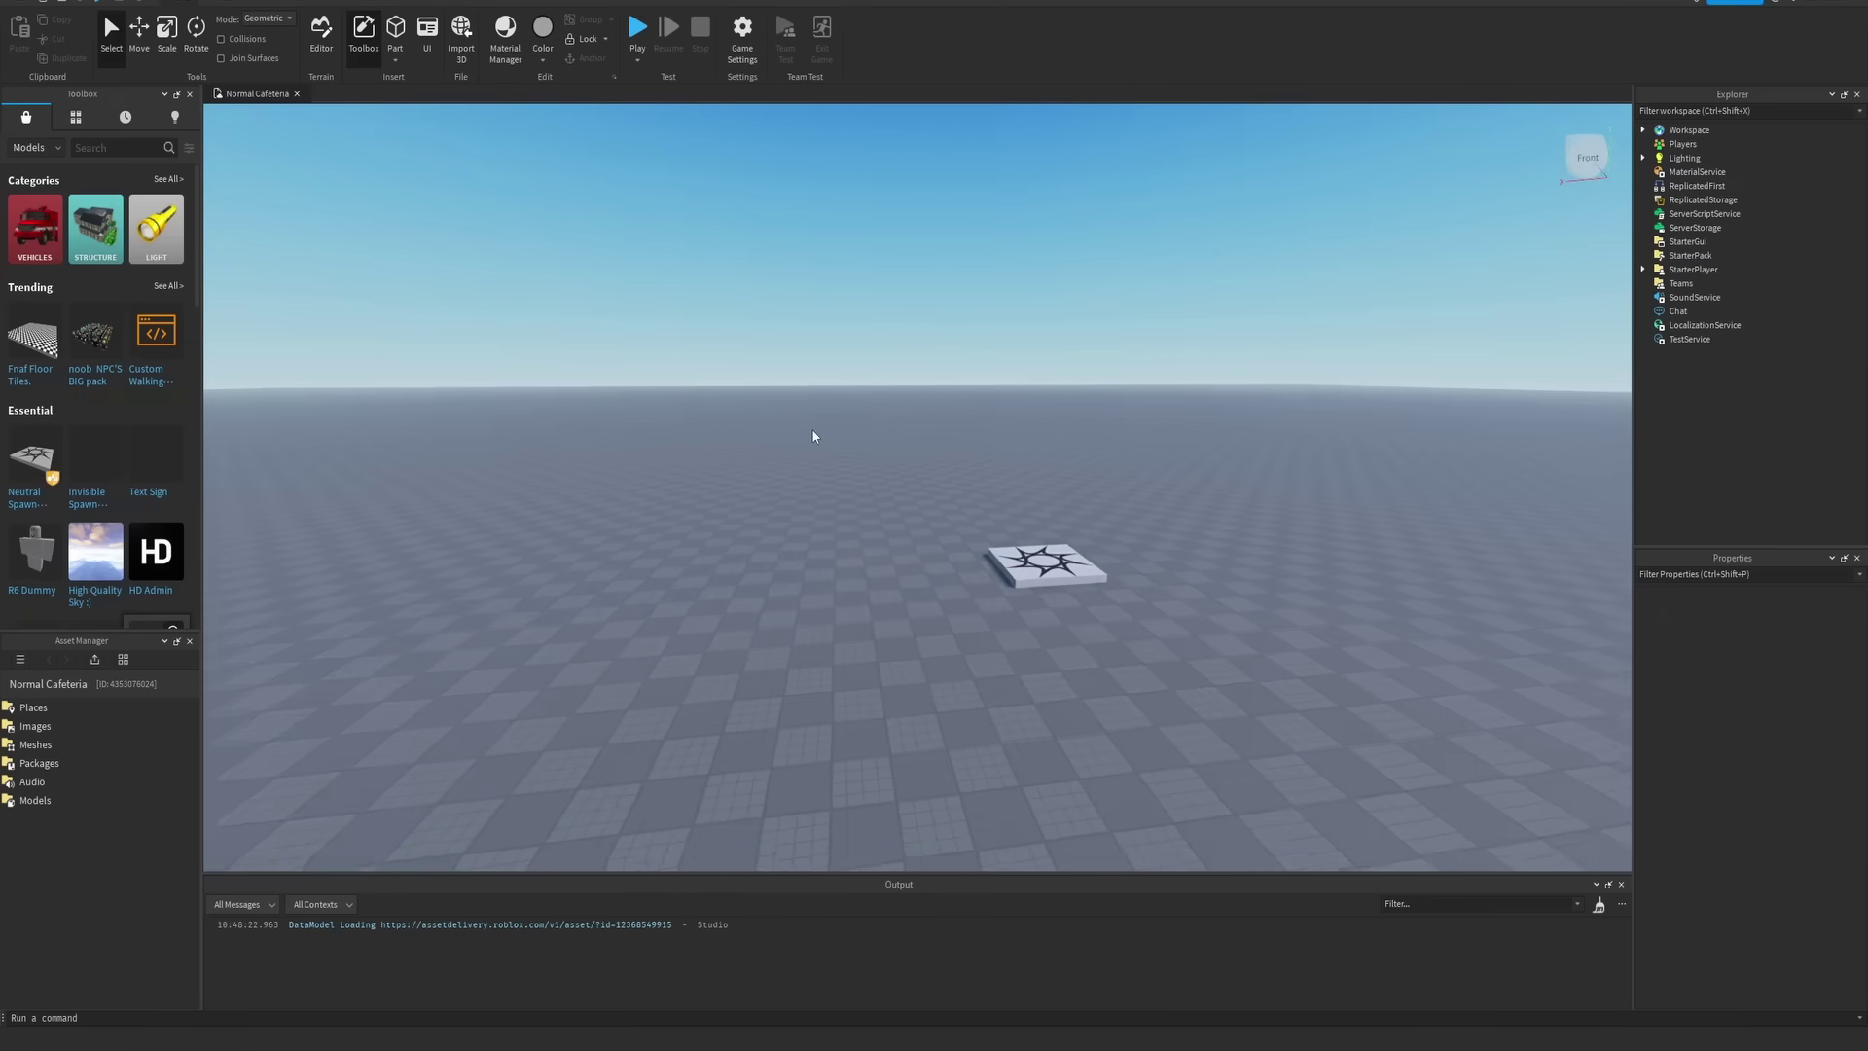
right_click_drag(812, 428, 763, 457)
key("w")
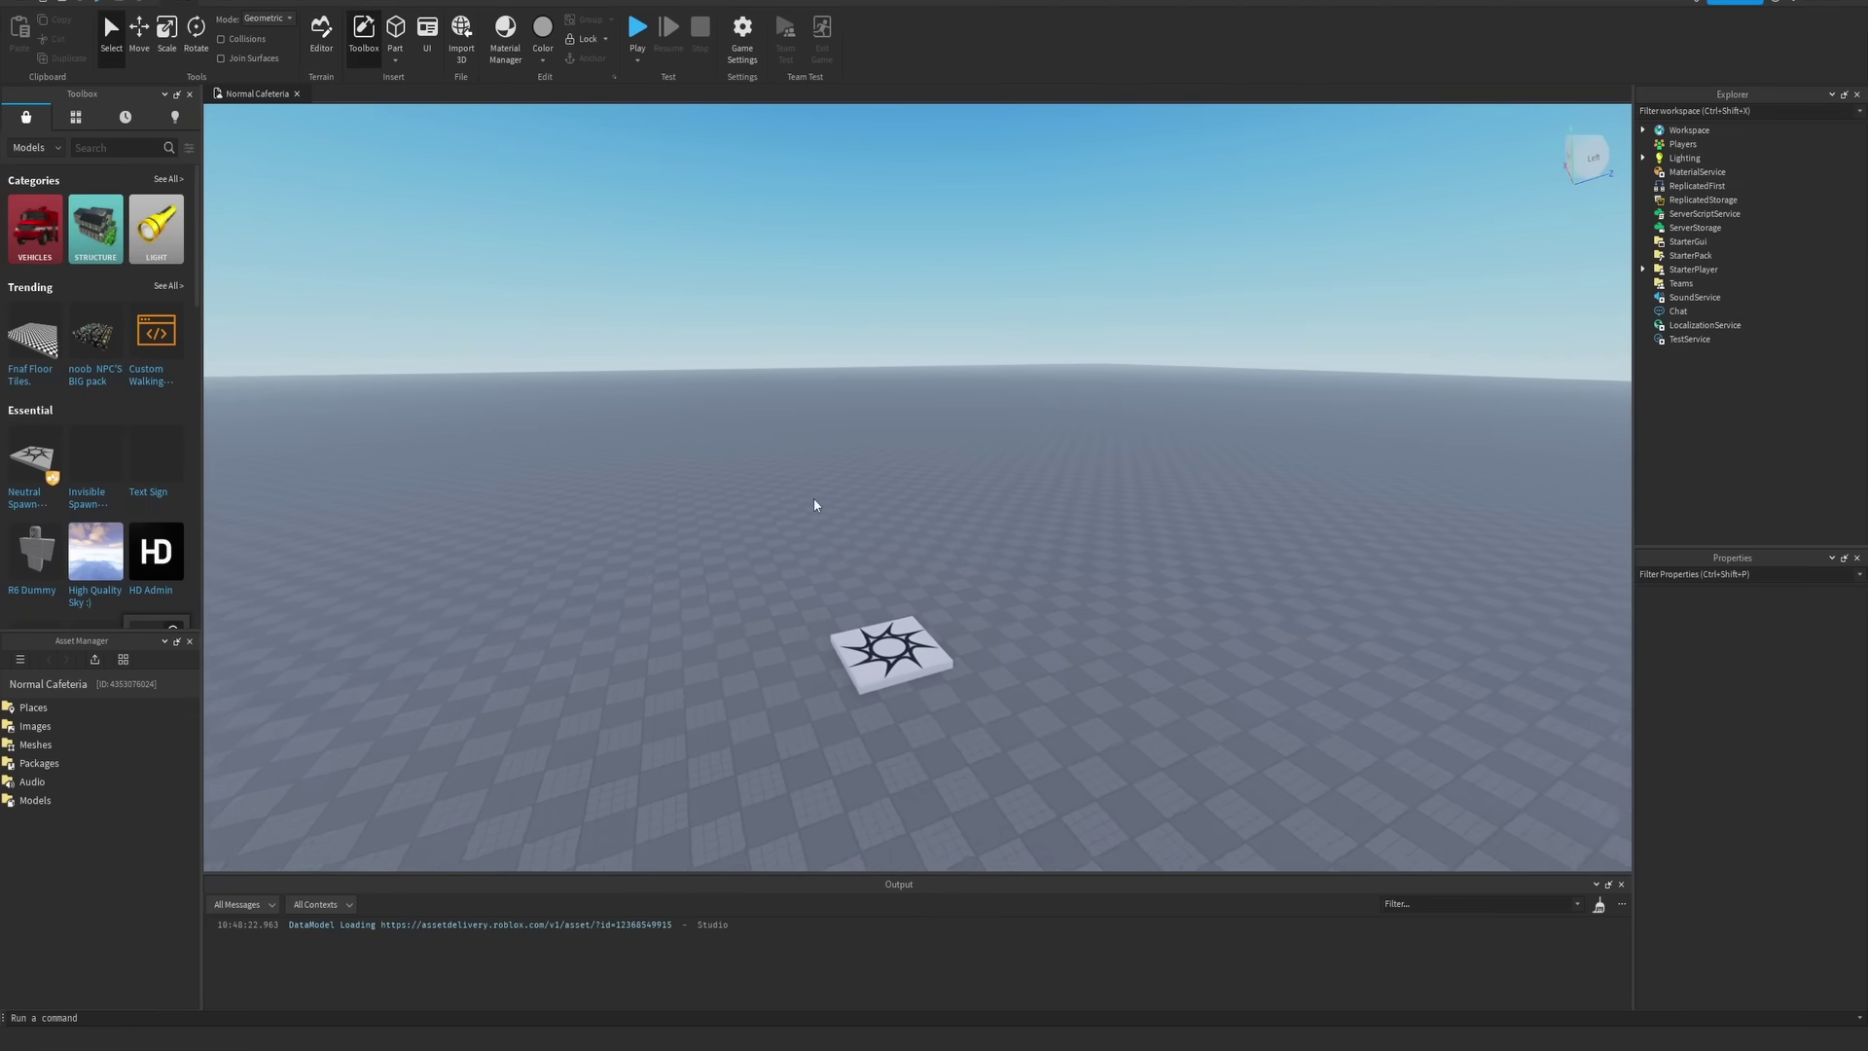
right_click_drag(813, 498, 201, 442)
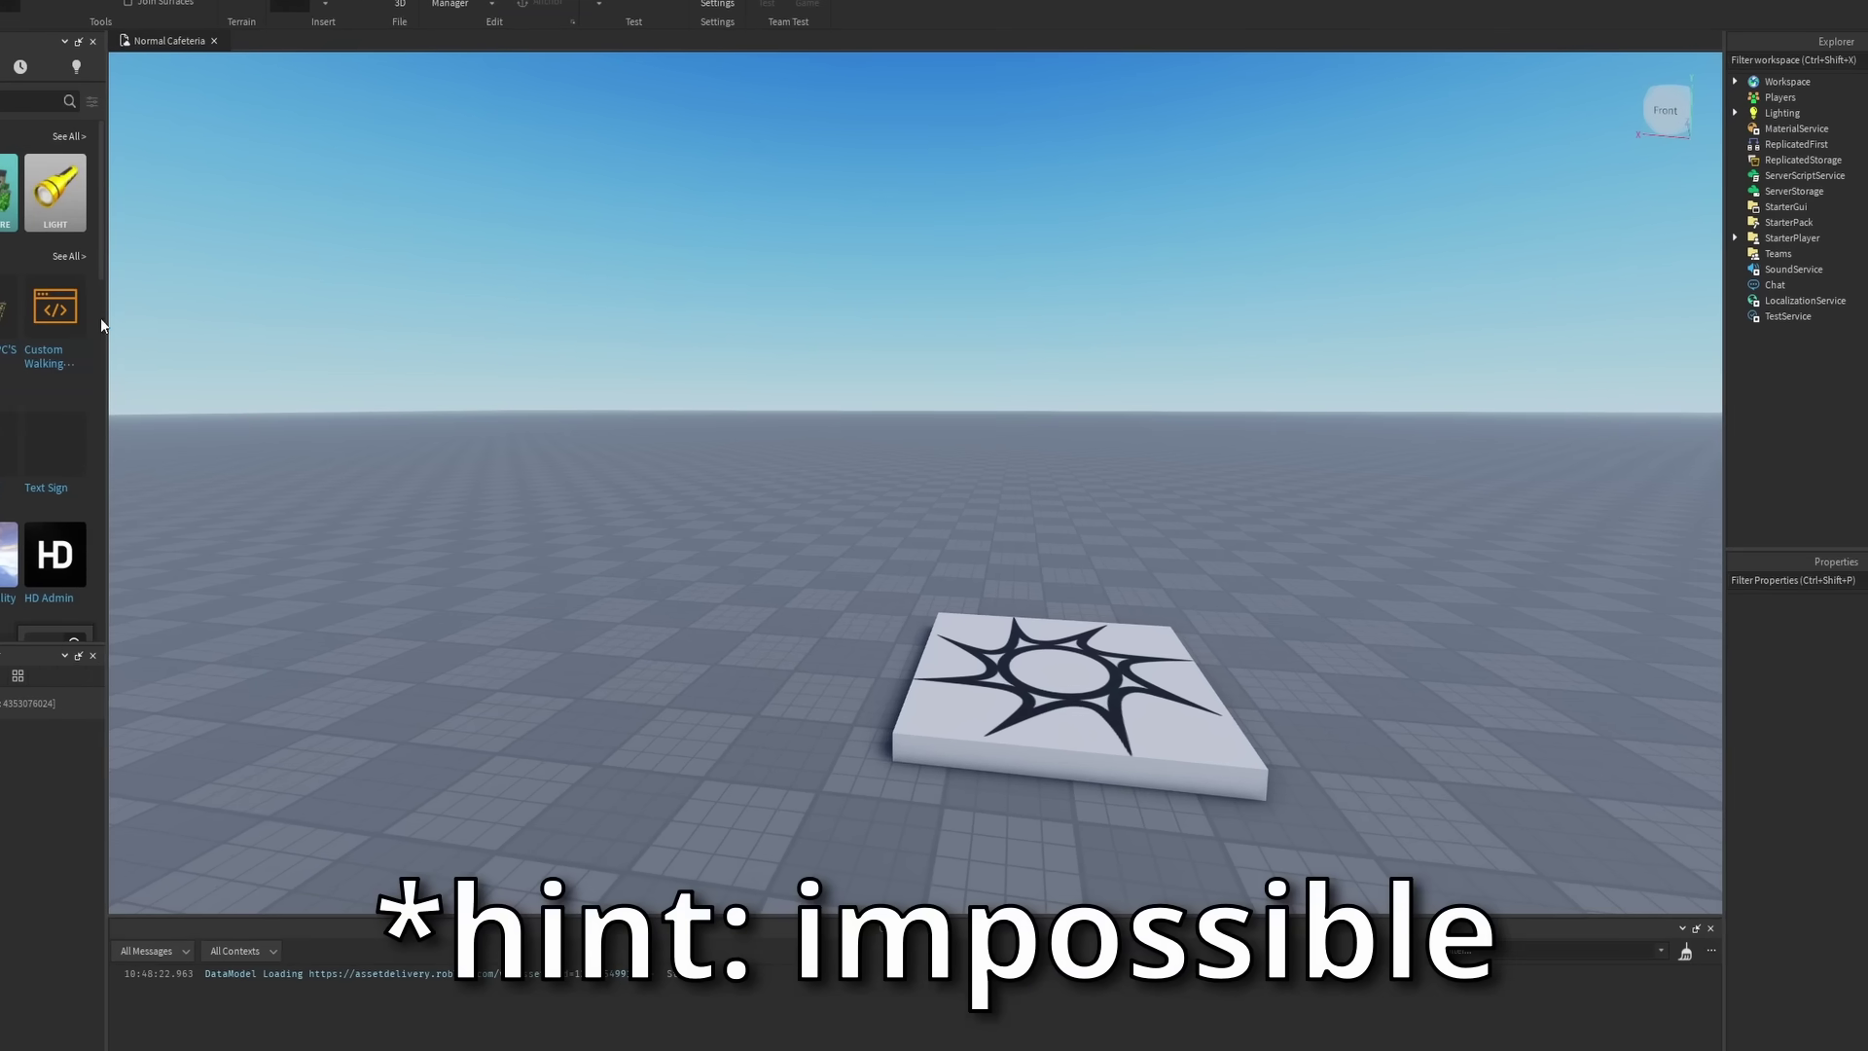
scroll(805, 451, "down", 3)
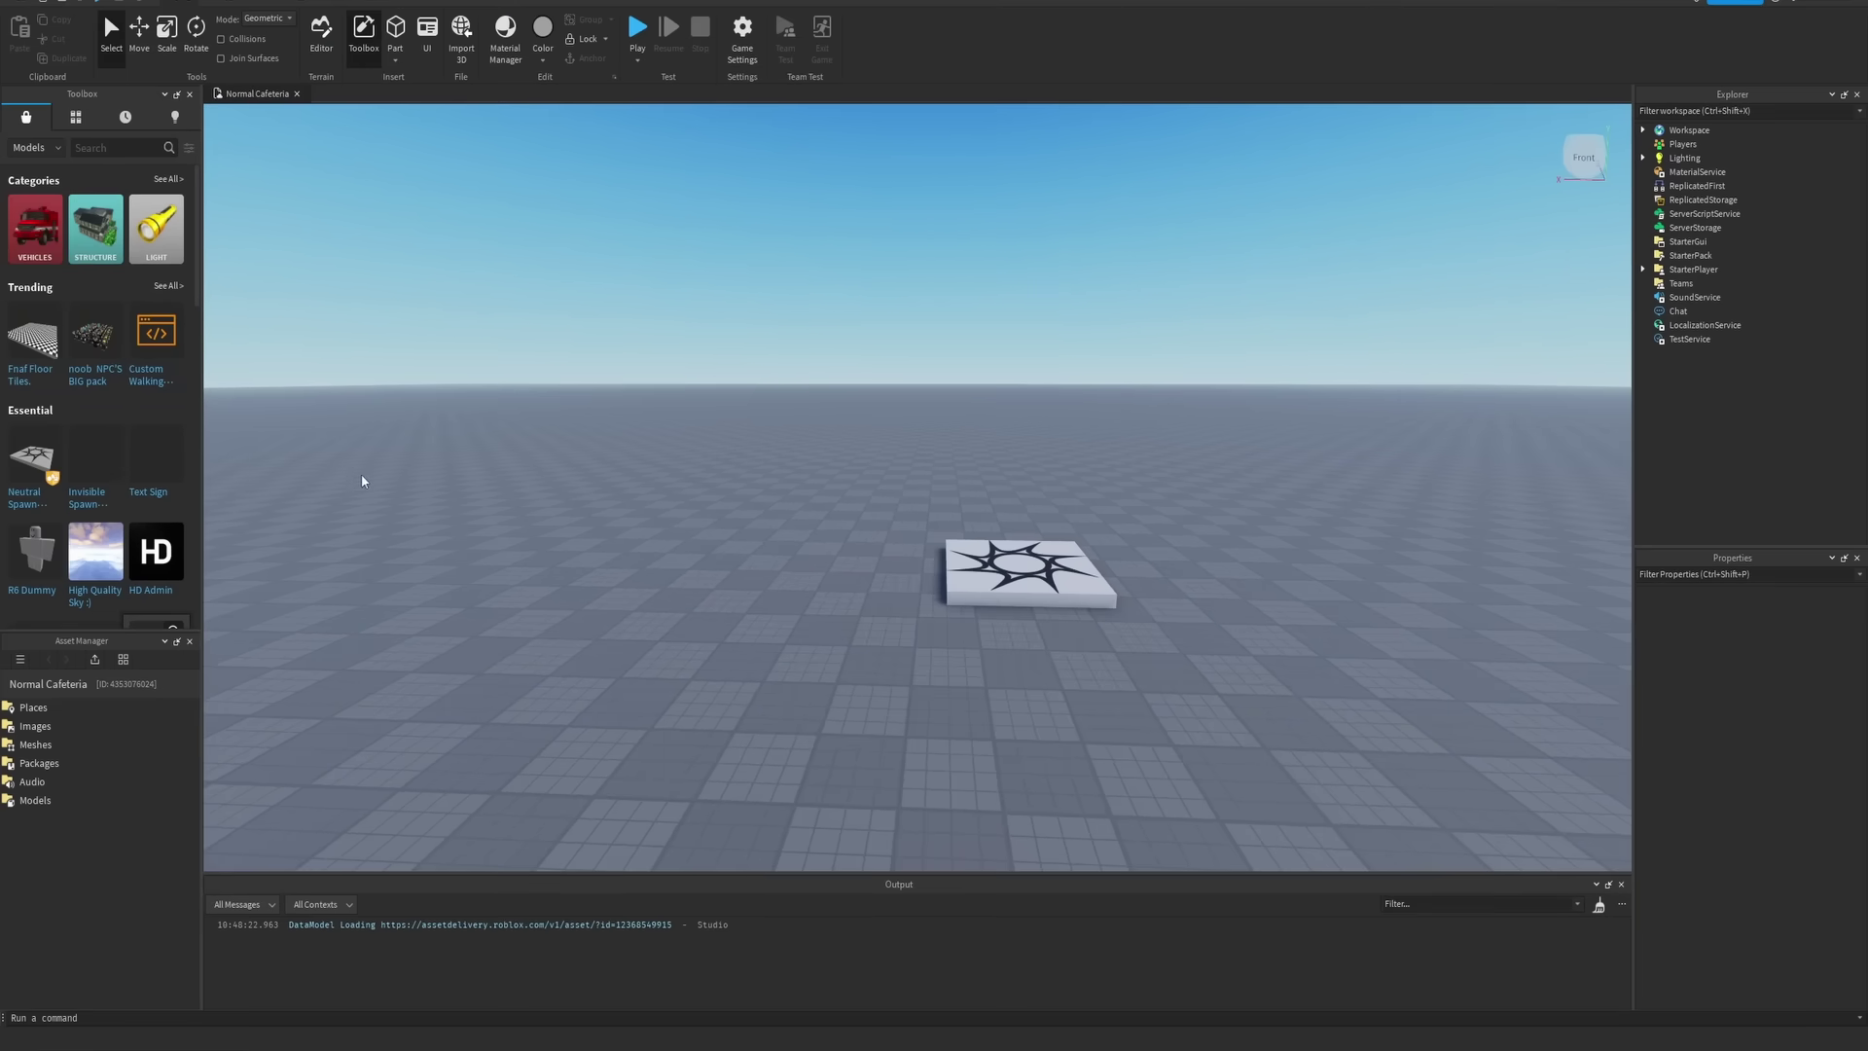
scroll(429, 458, "up", 2)
scroll(434, 463, "down", 2)
scroll(748, 407, "up", 2)
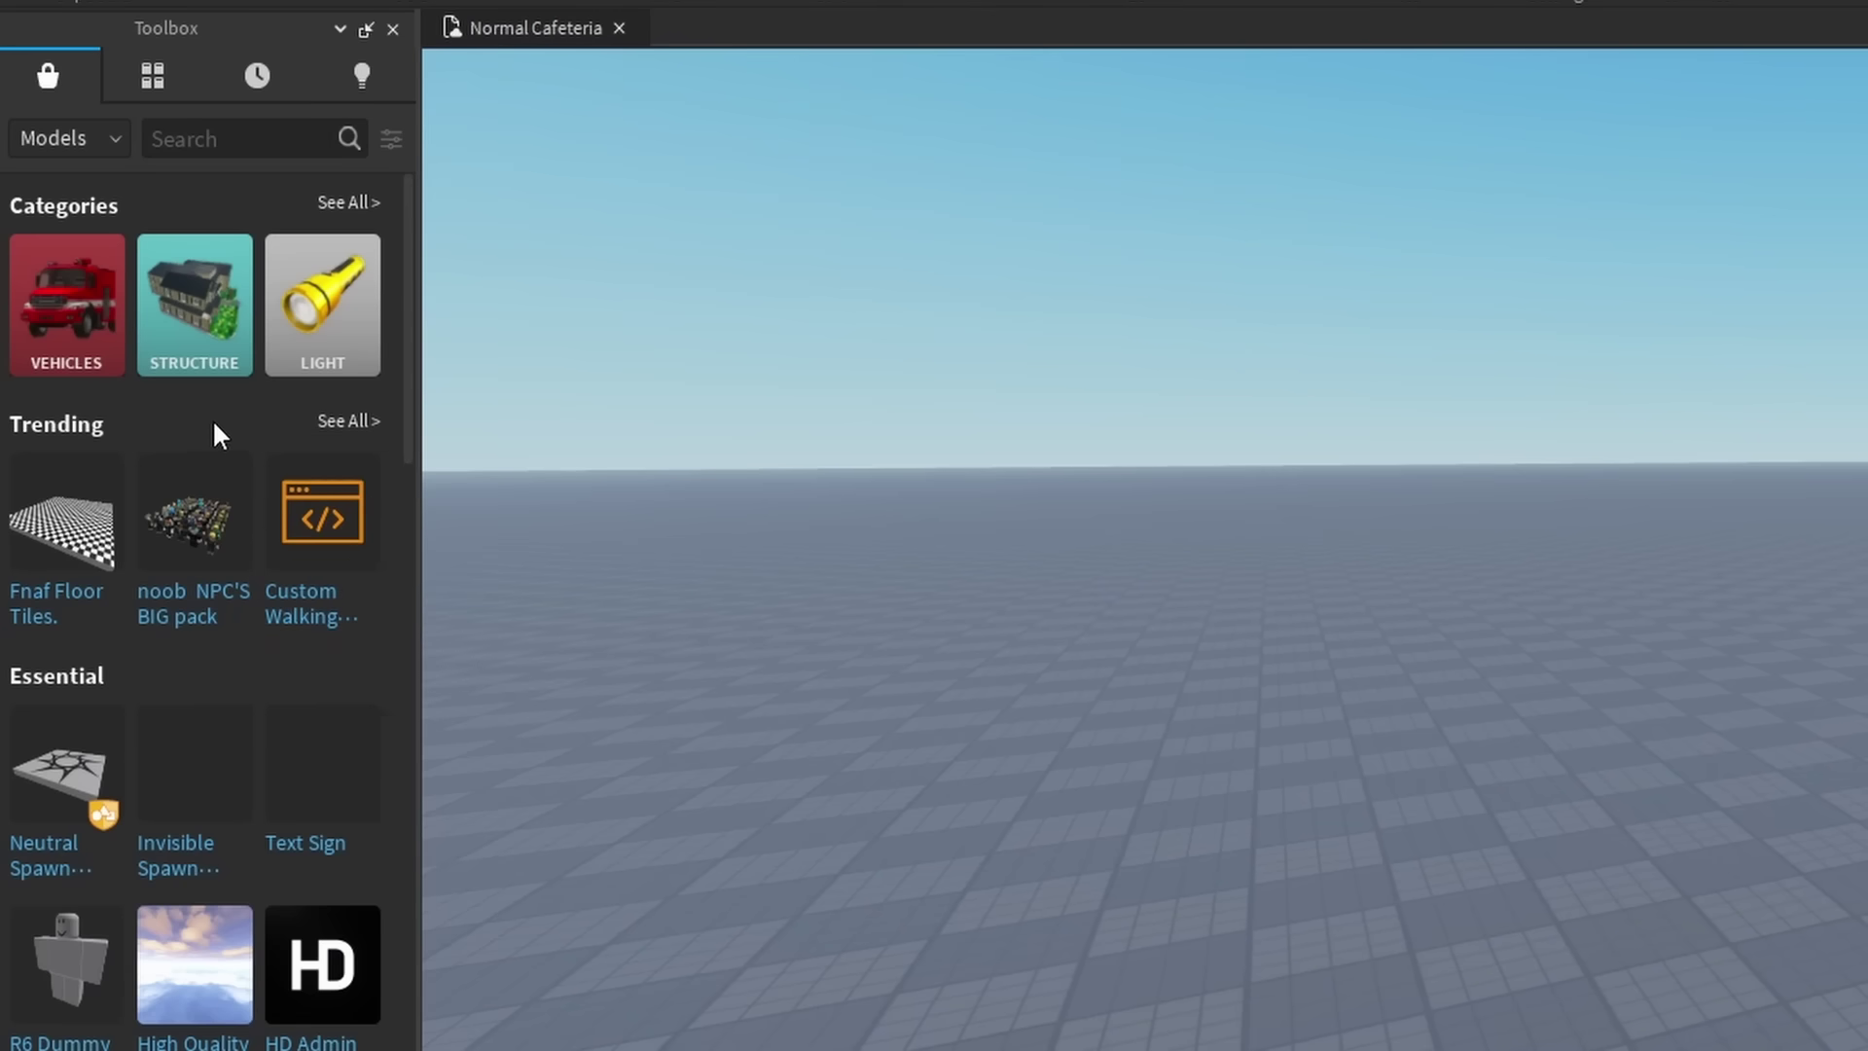
Insert the DOORS Figure ragdoll (blood on impact and light) model from the toolbox, accepting its included scripts and suppressing further script notices
scroll(214, 424, "down", 12)
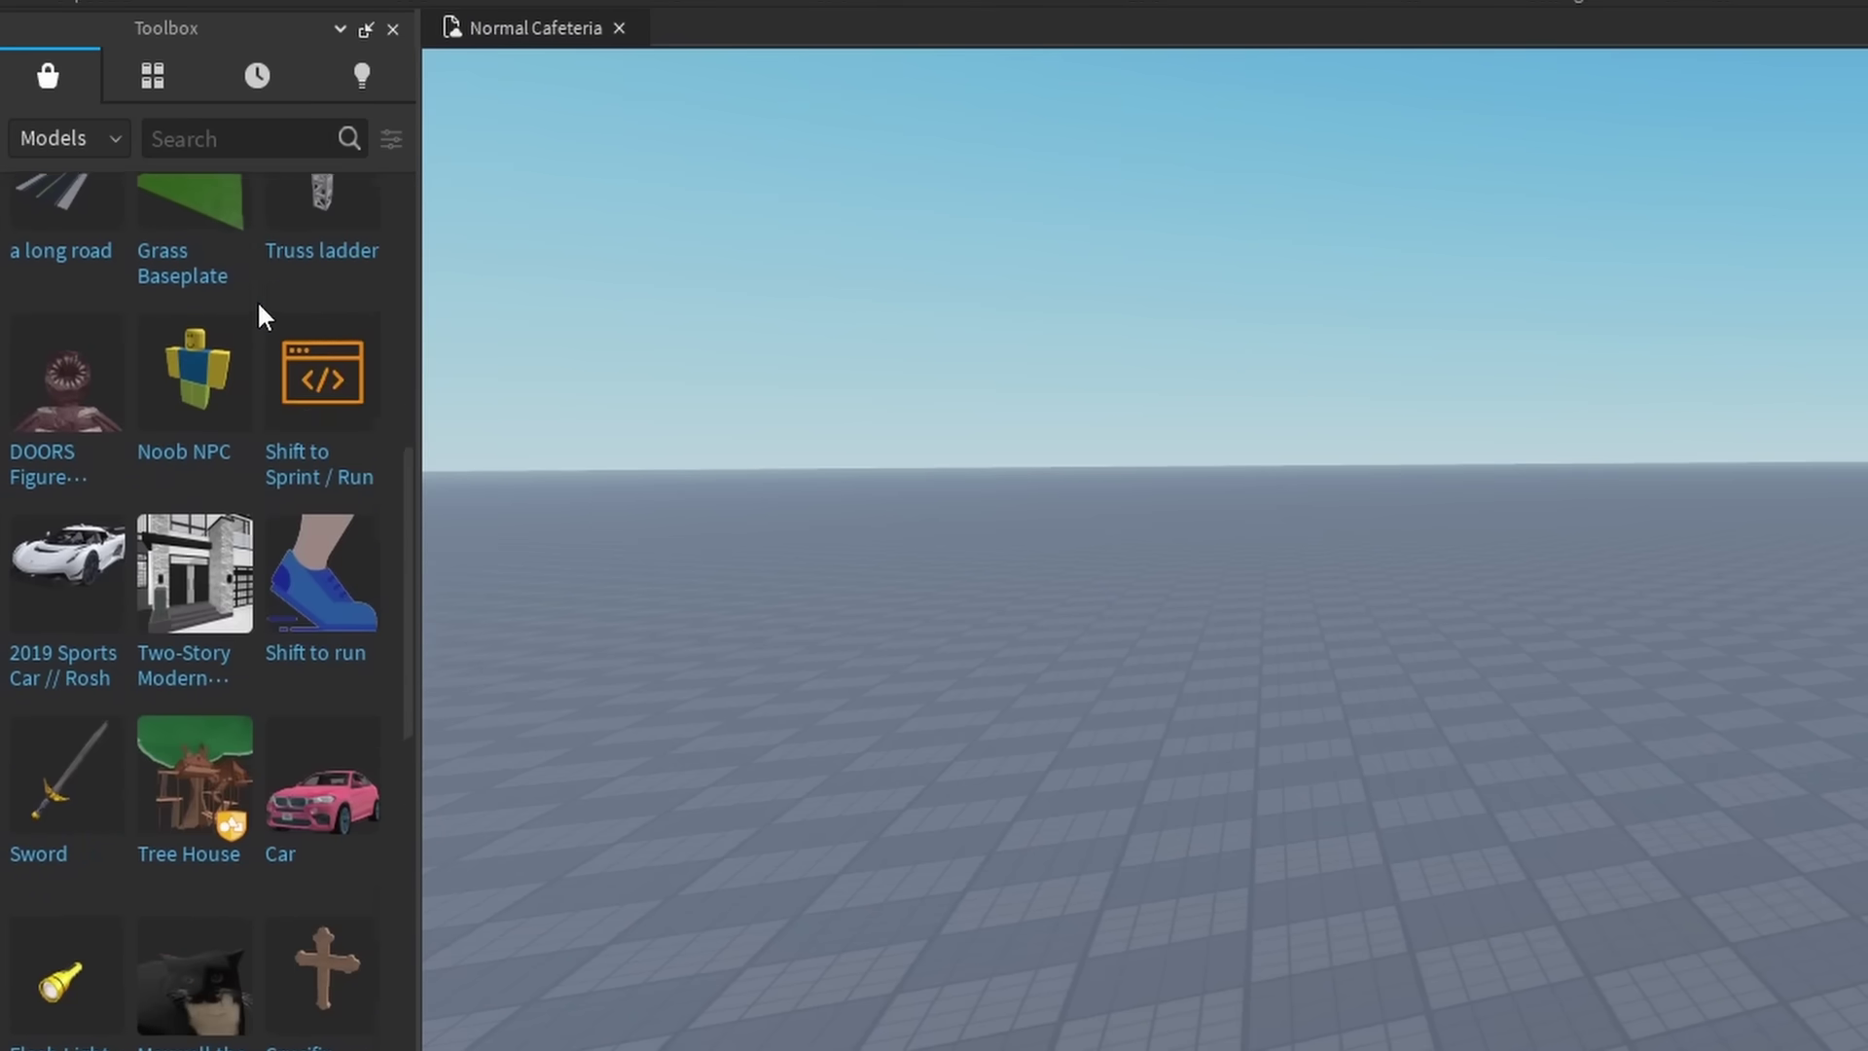
scroll(258, 307, "down", 3)
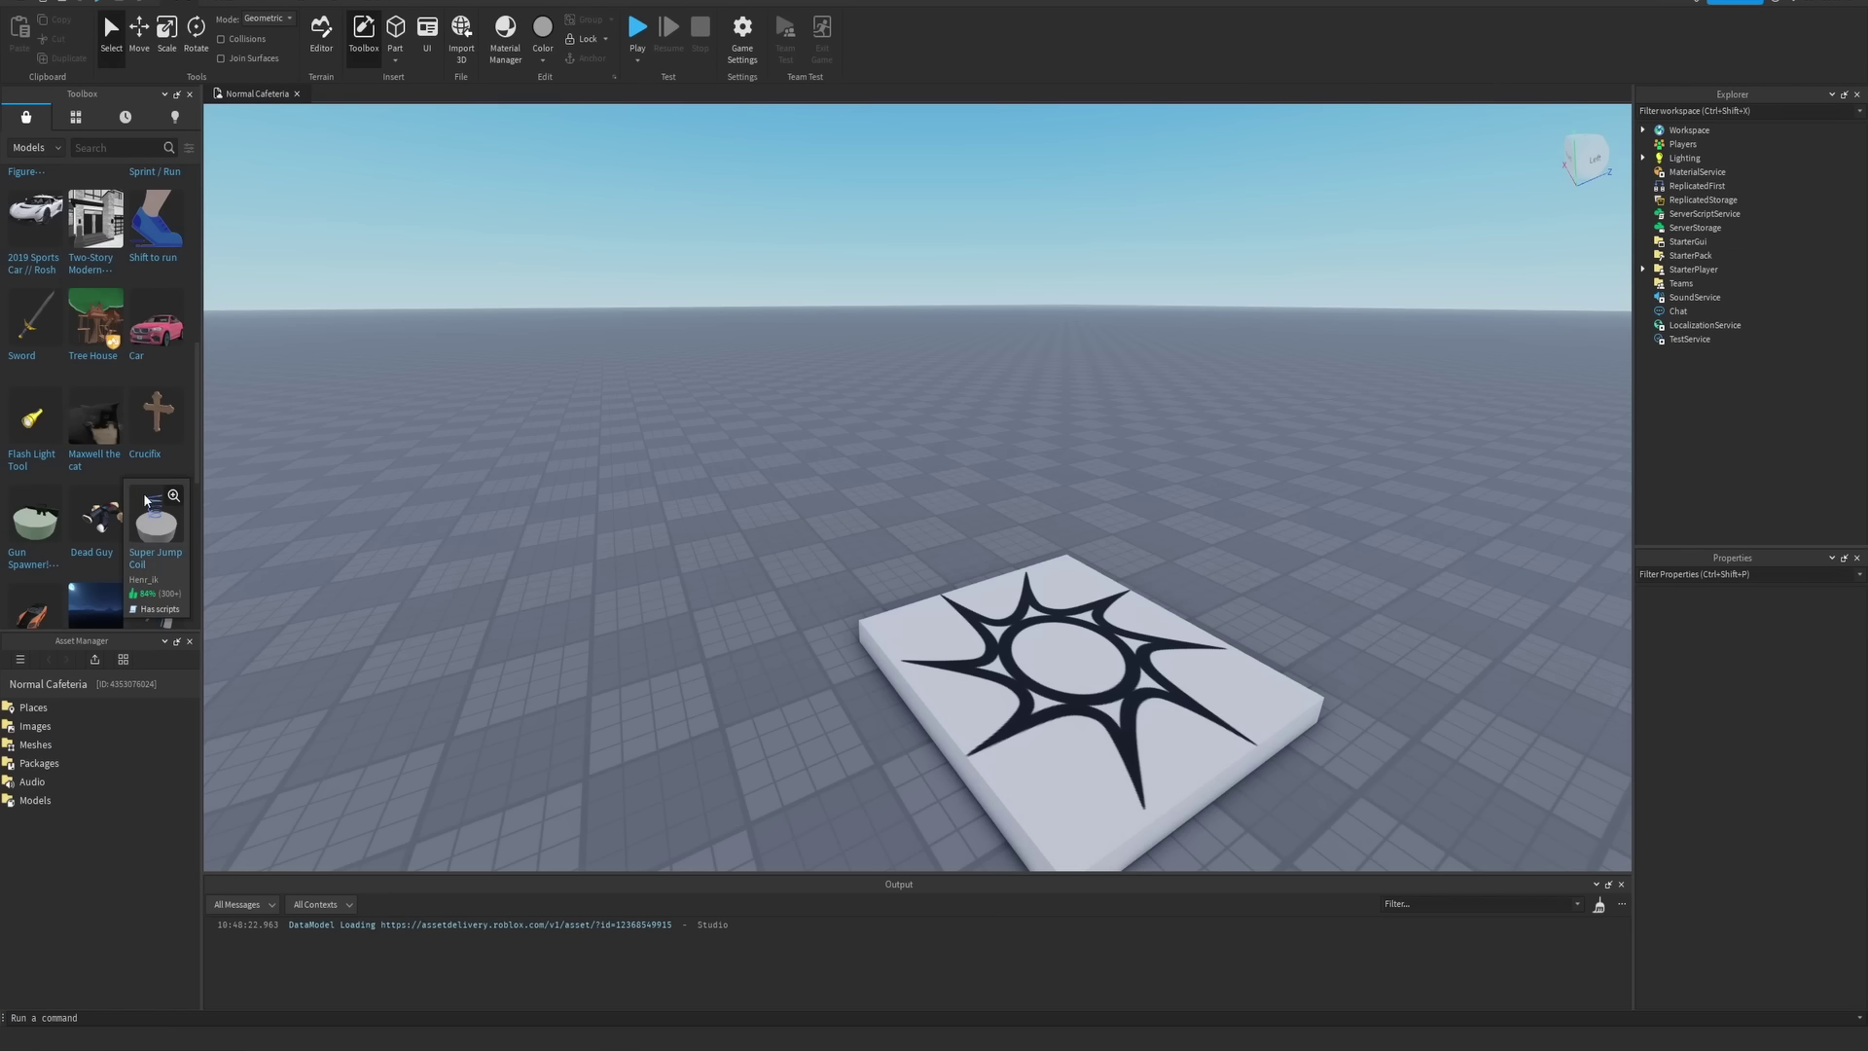
scroll(143, 493, "up", 3)
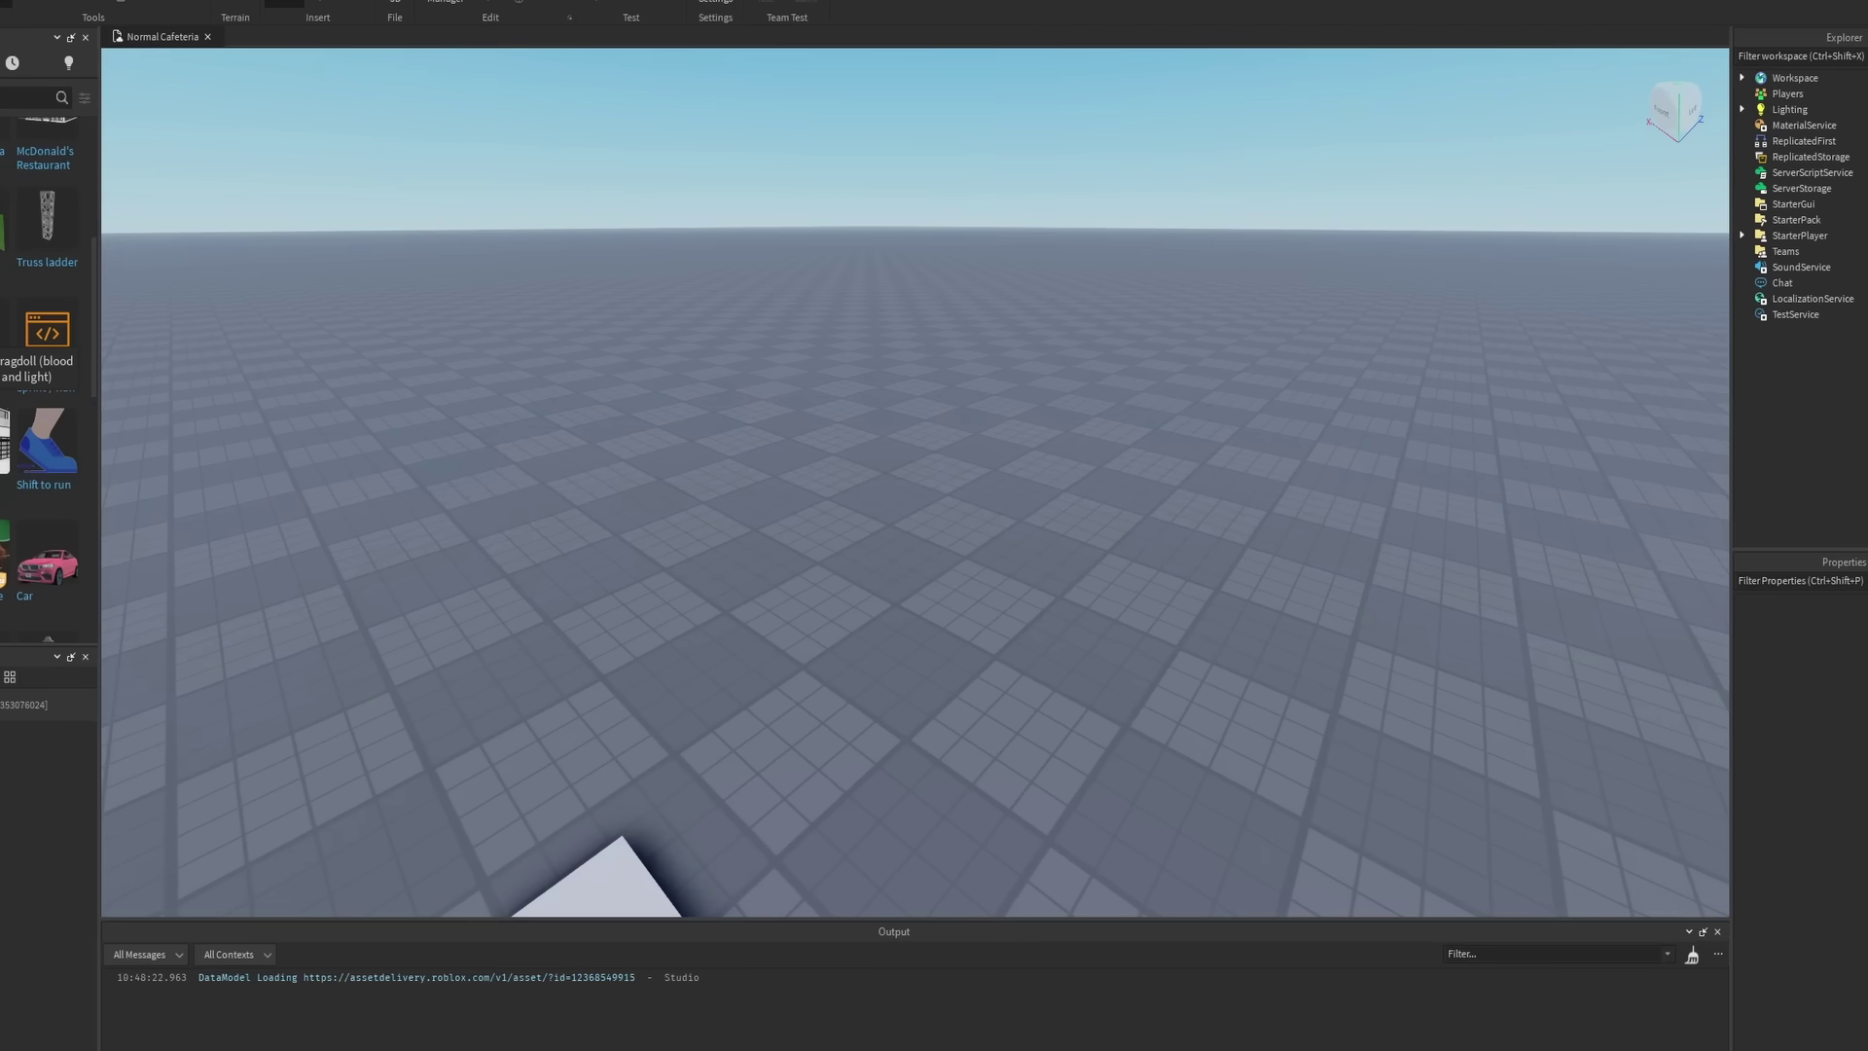
left_click(37, 368)
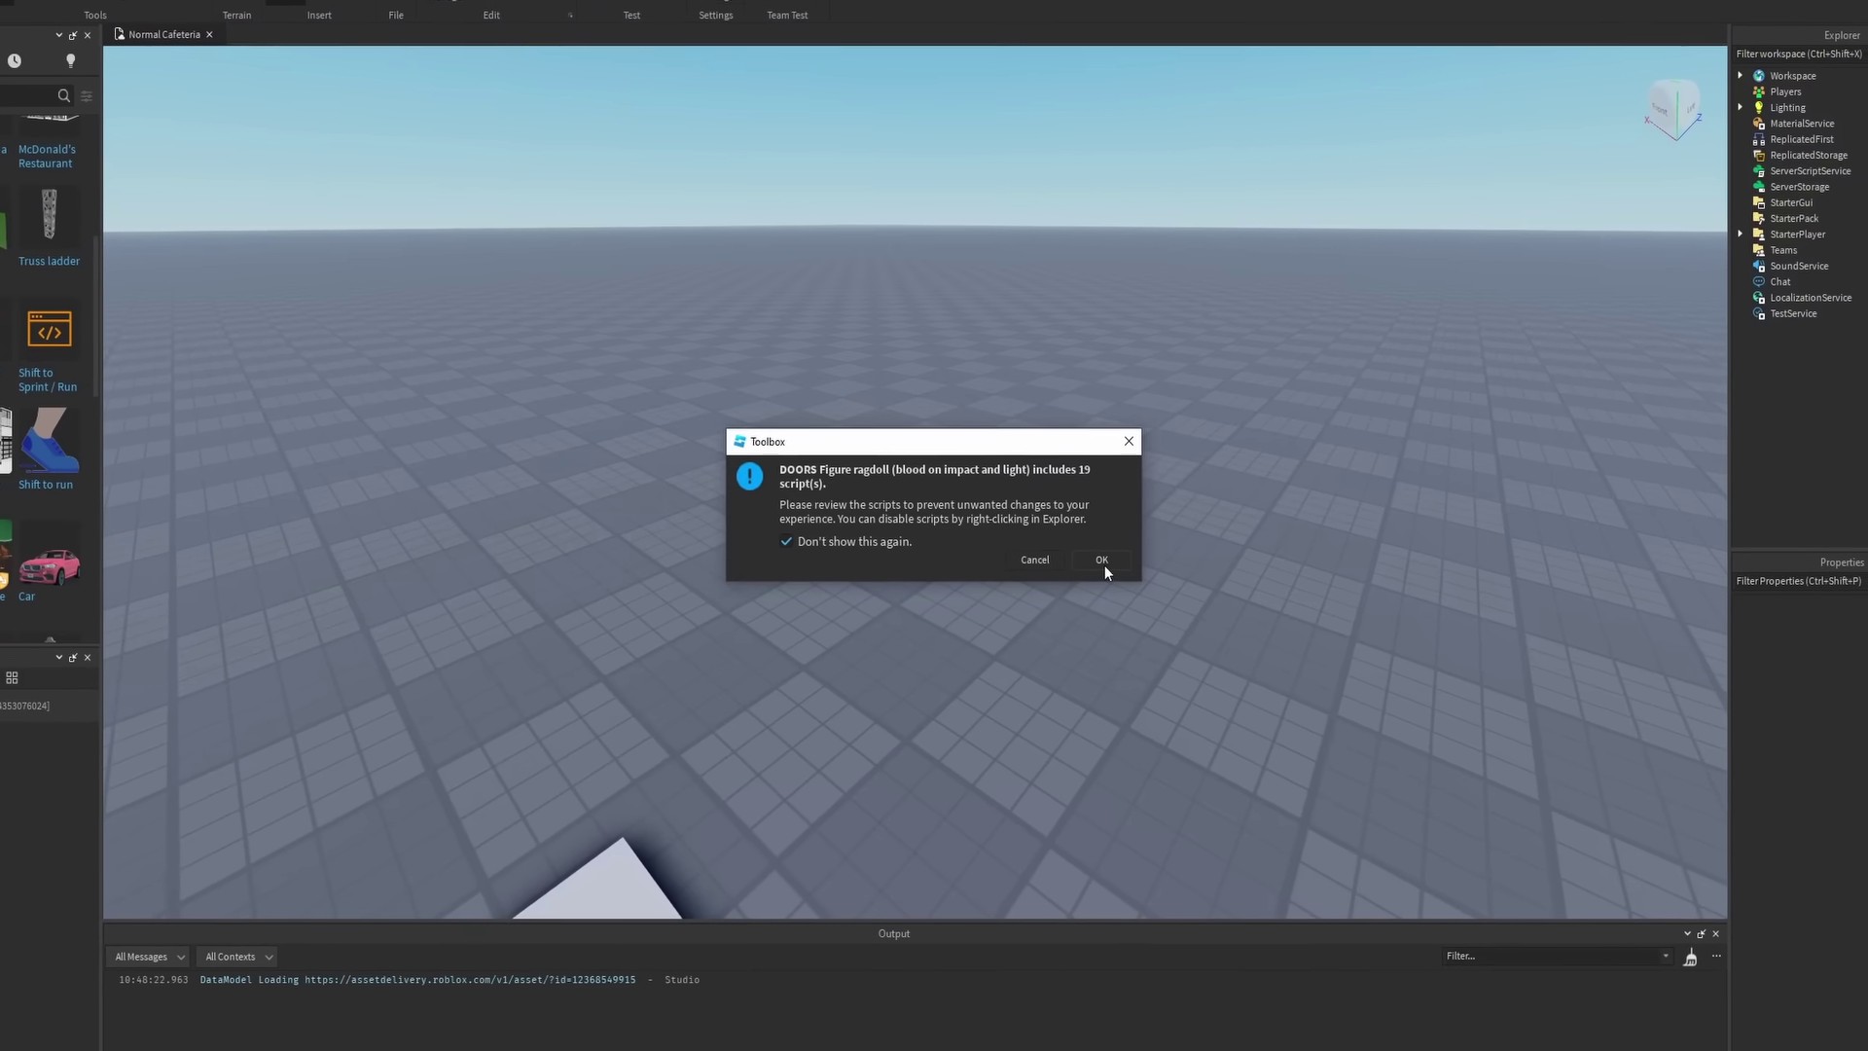
left_click(1082, 559)
right_click_drag(1074, 560, 1040, 473)
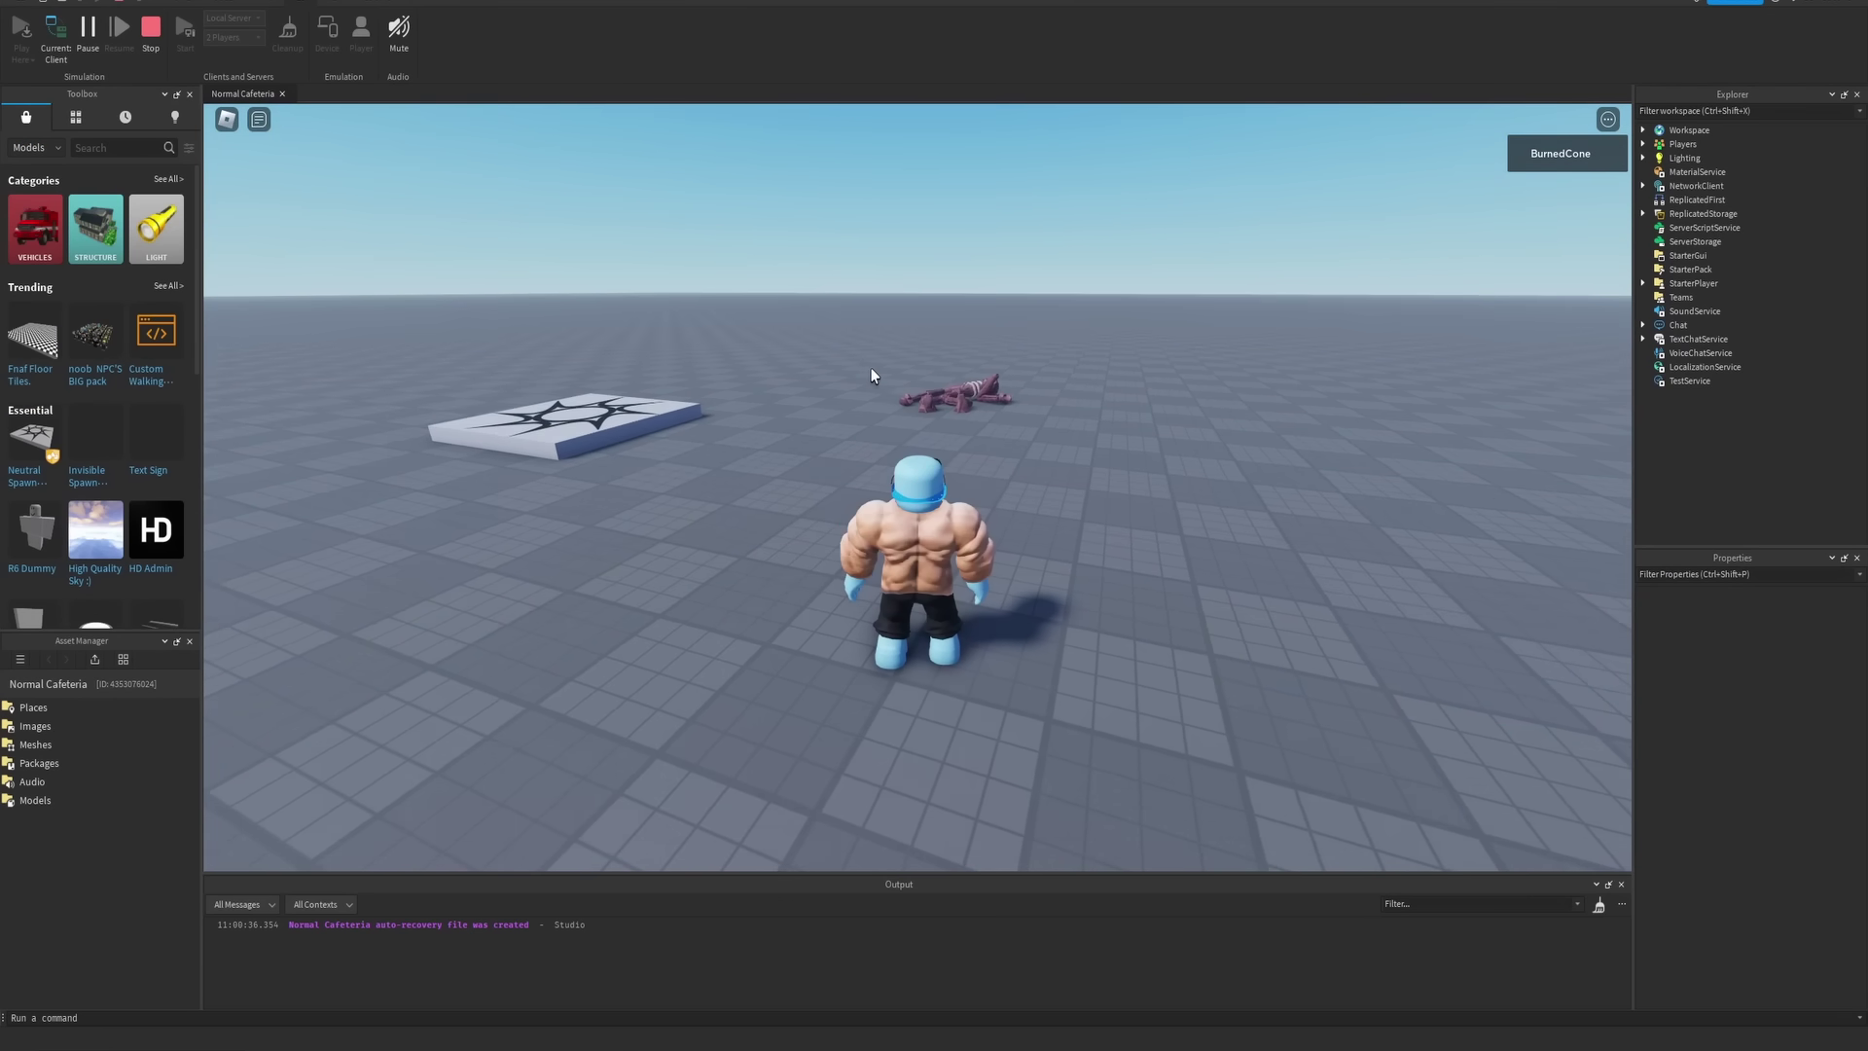
Walk the playtest character toward the DOORS Figure ragdoll to examine it in the running game
key("w")
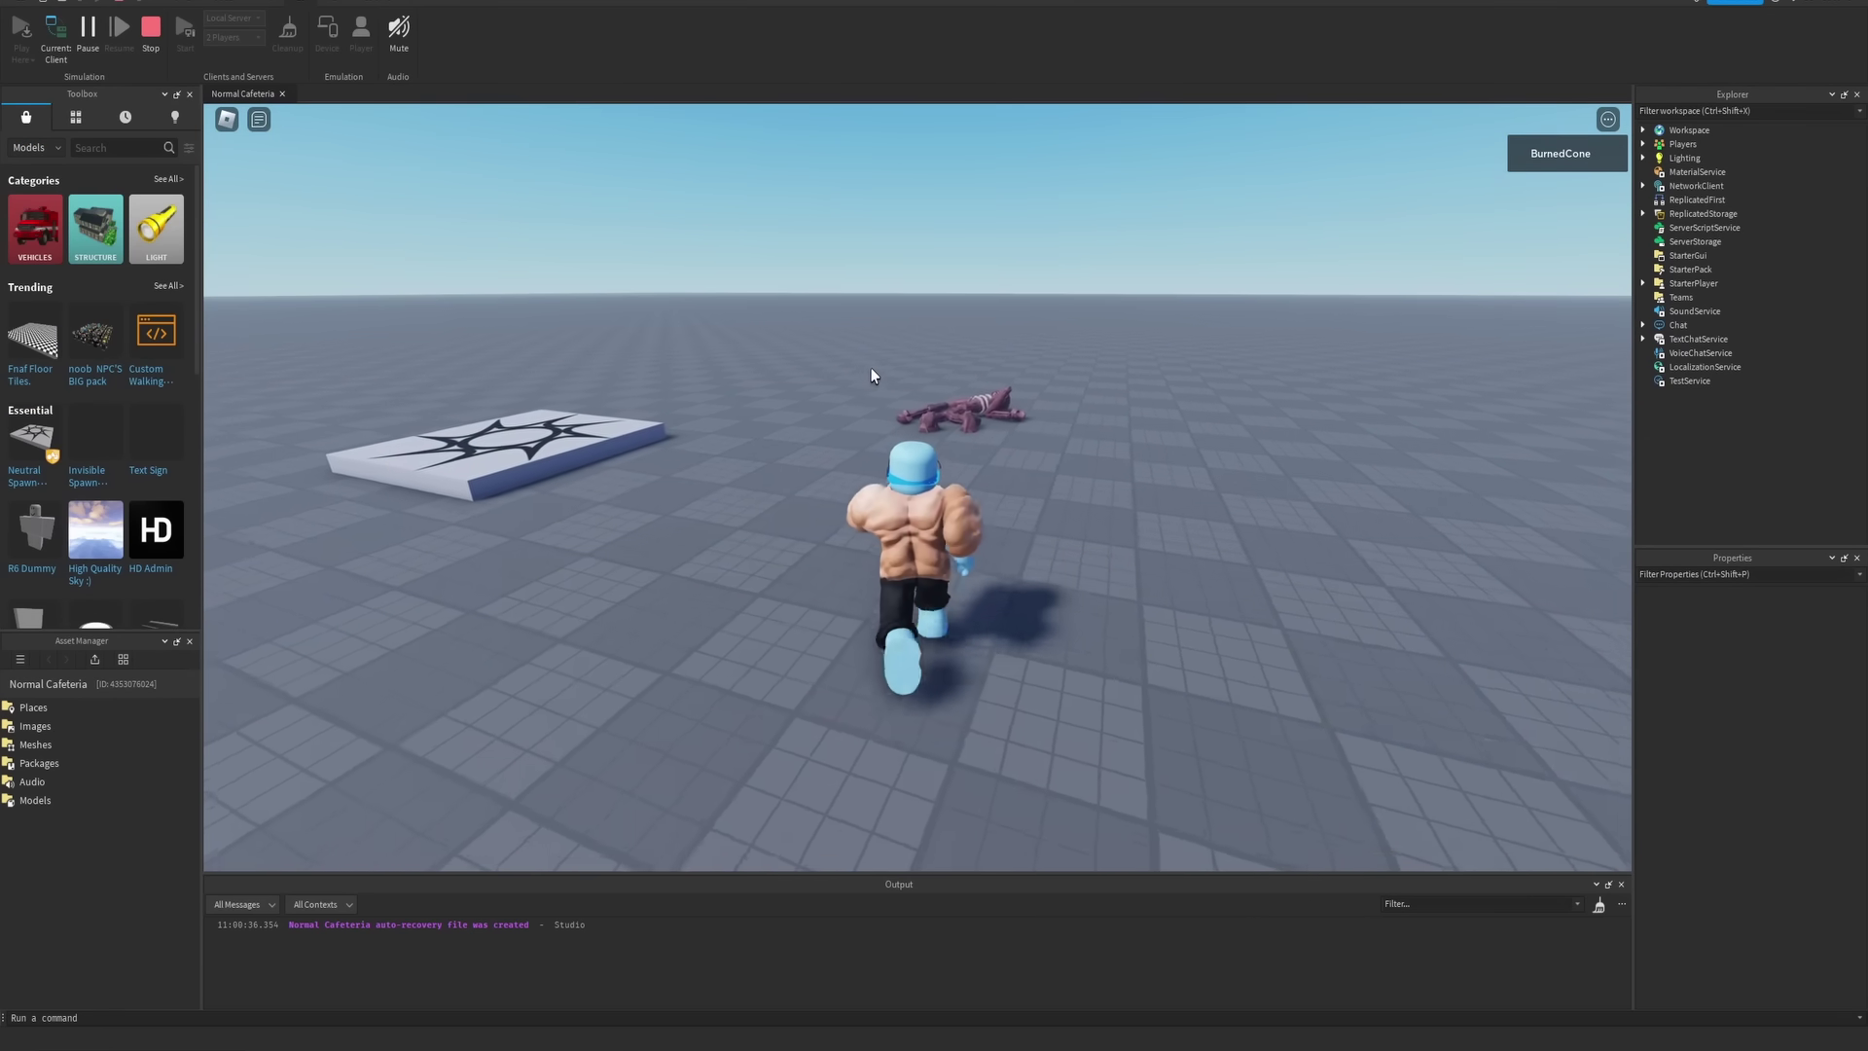
right_click_drag(872, 372, 1021, 455)
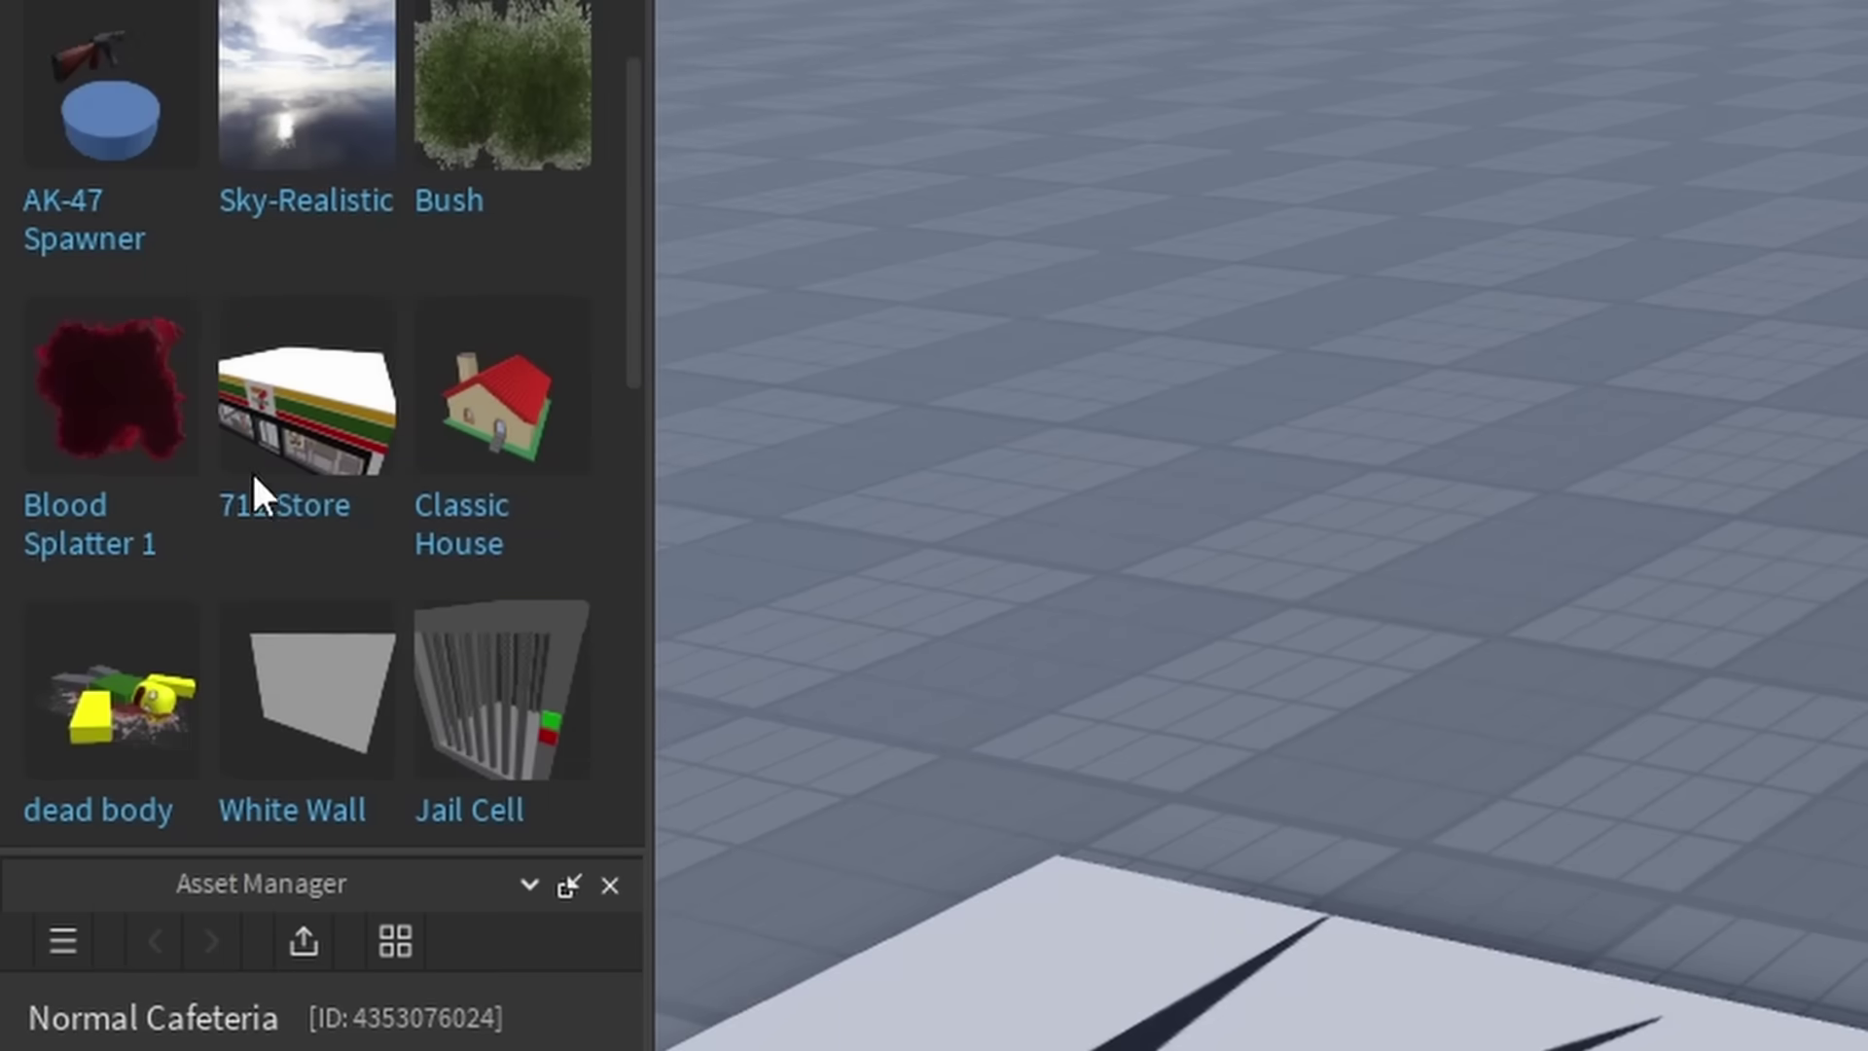
Insert the Blood Splatter 1 model on the baseplate and place realistic tree models near the spawn location
left_click(91, 418)
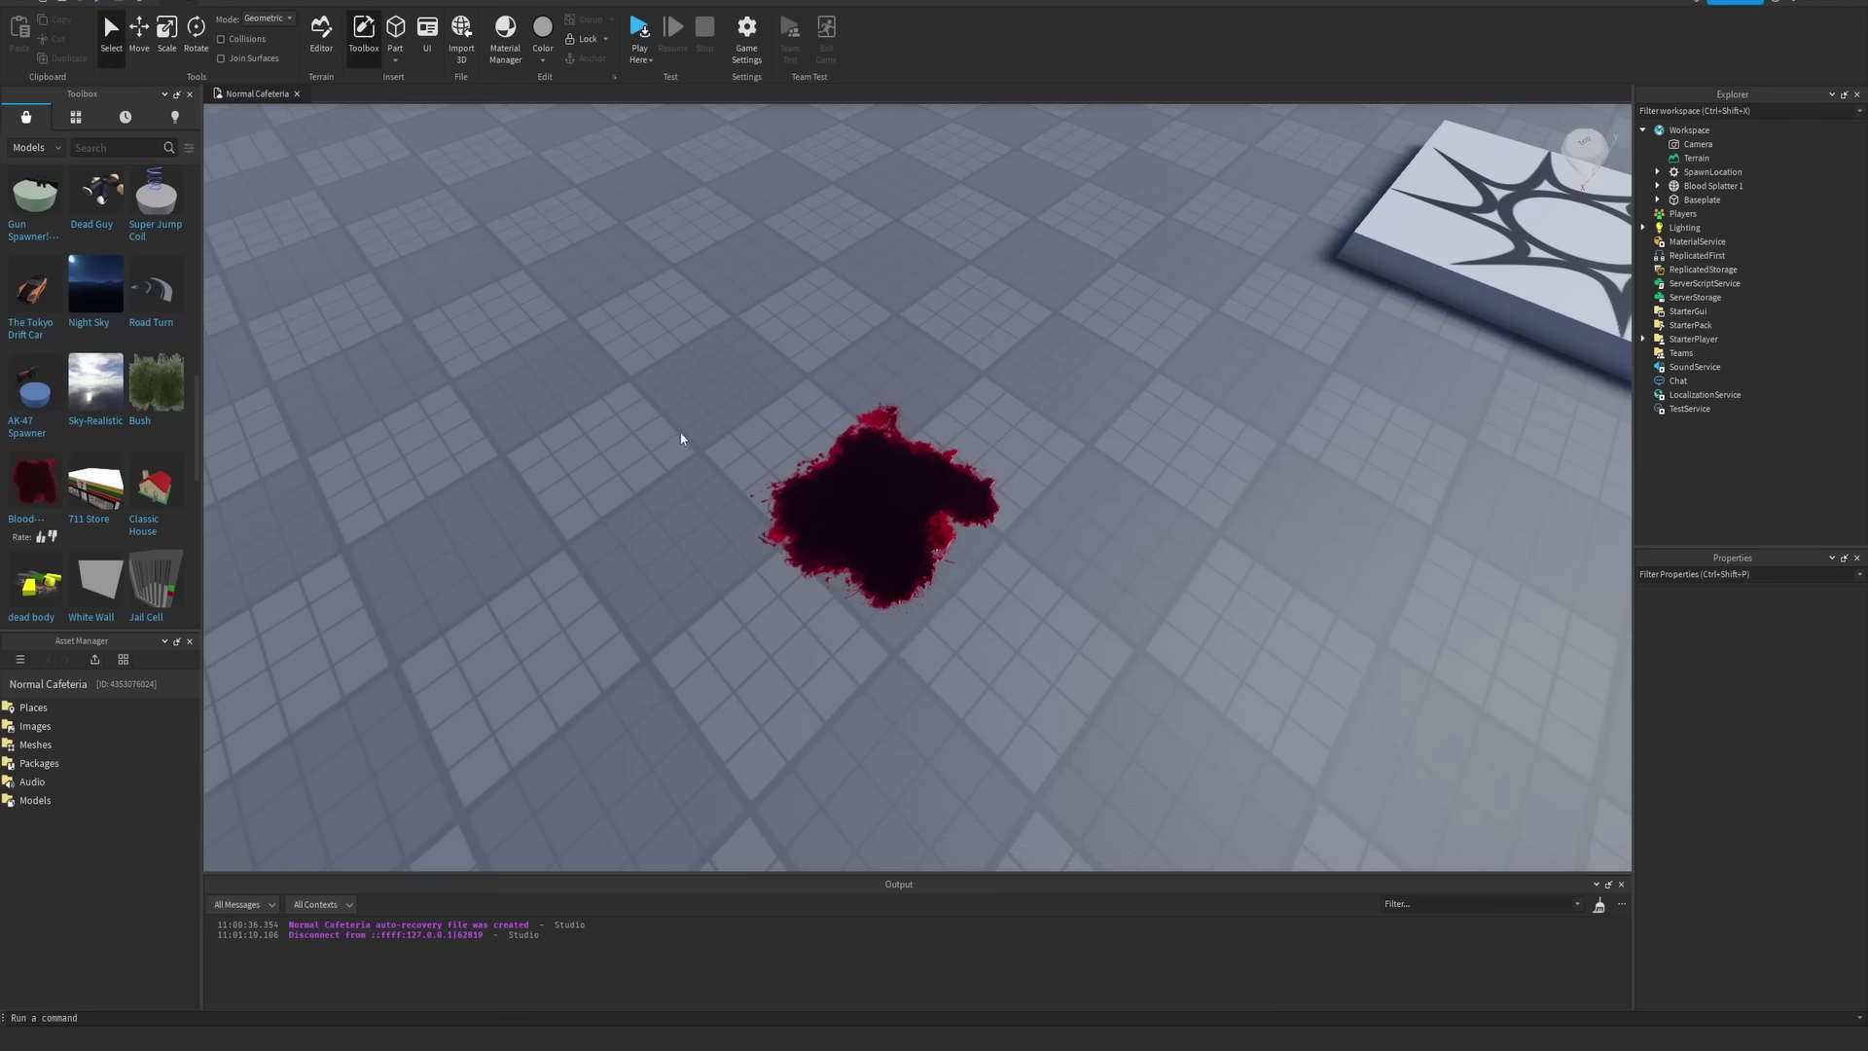
scroll(722, 436, "down", 5)
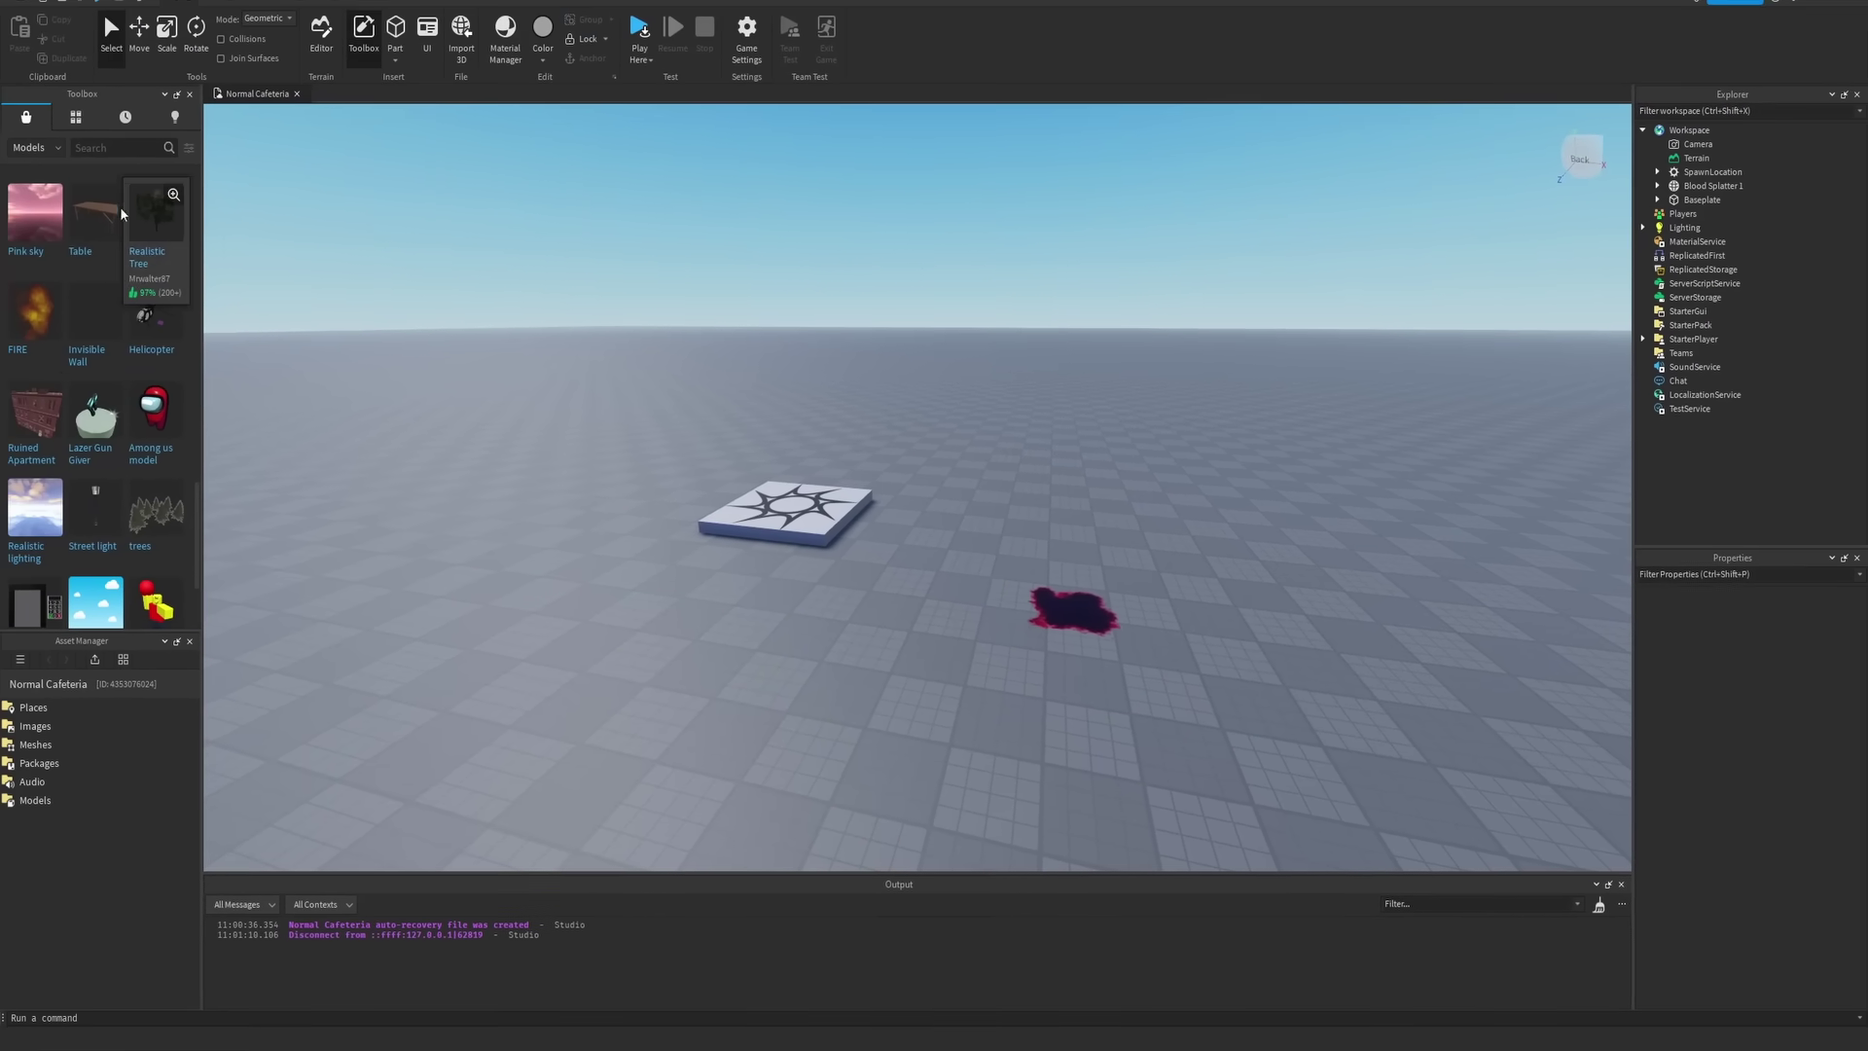
mouse_move(138, 216)
scroll(160, 230, "up", 1)
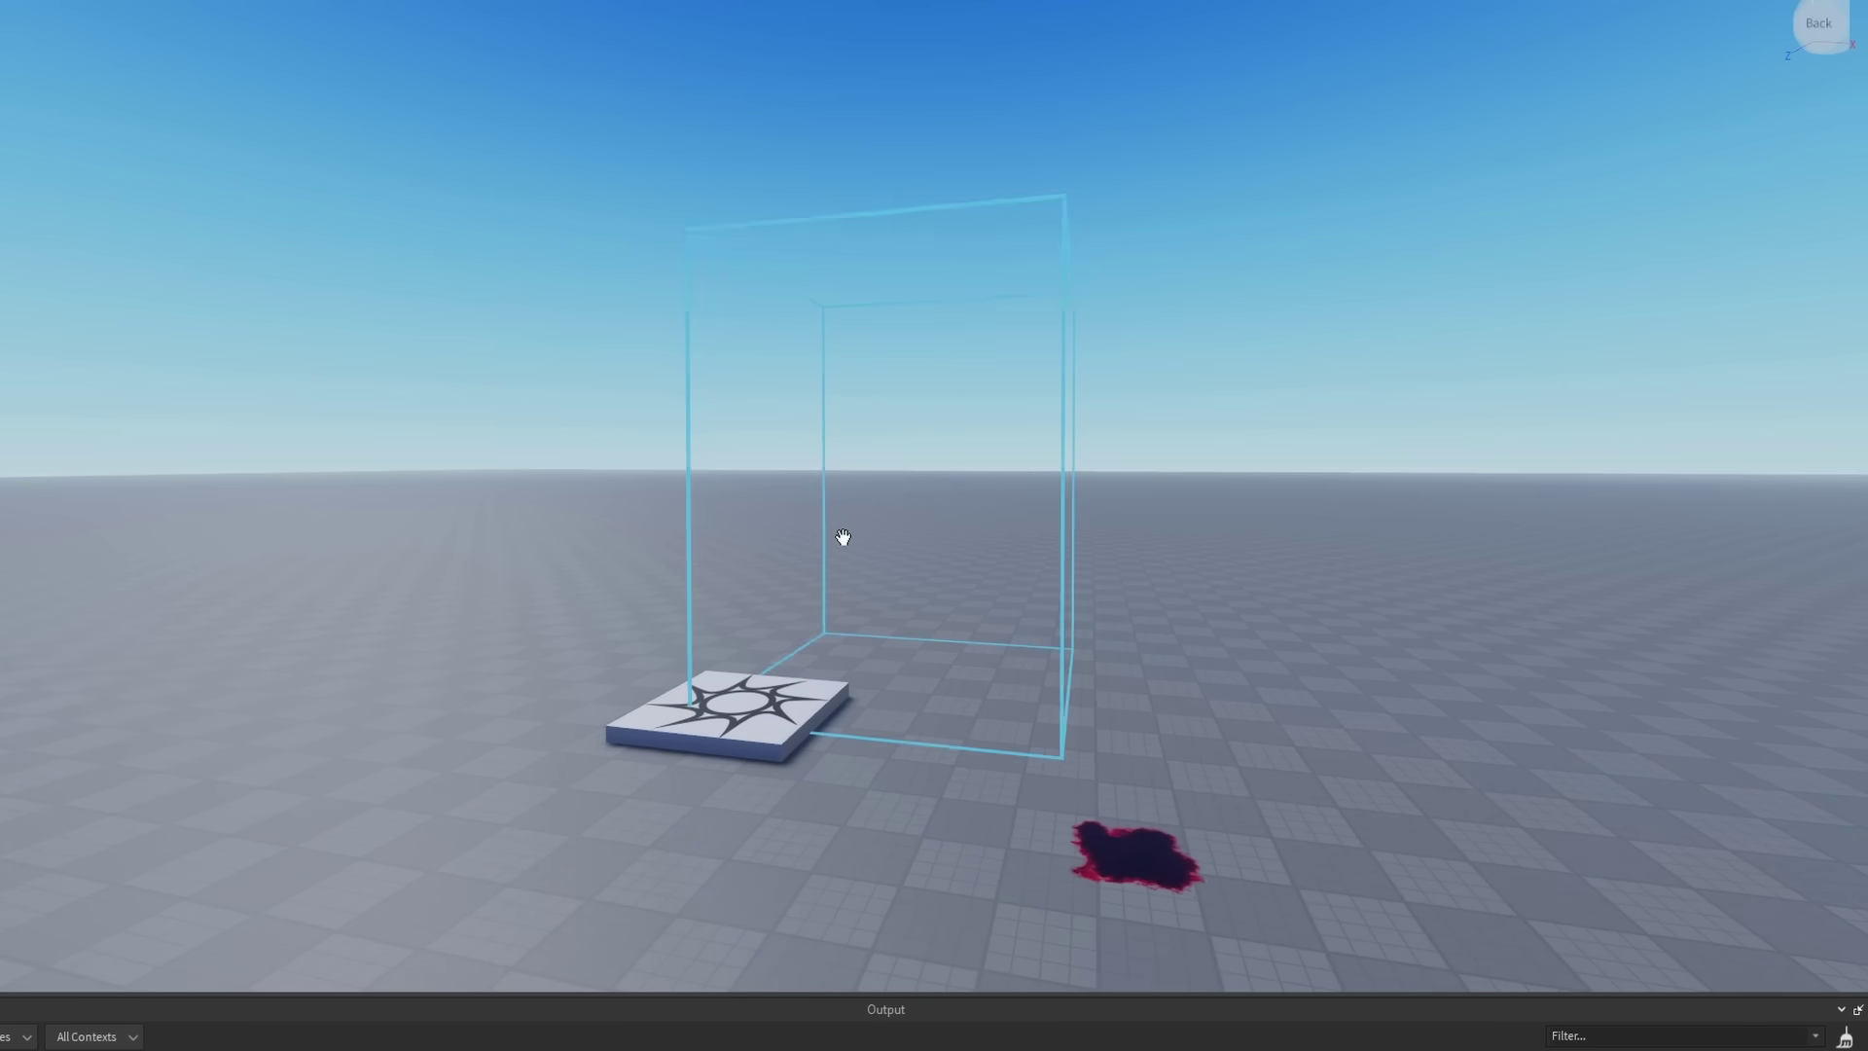
scroll(843, 535, "up", 5)
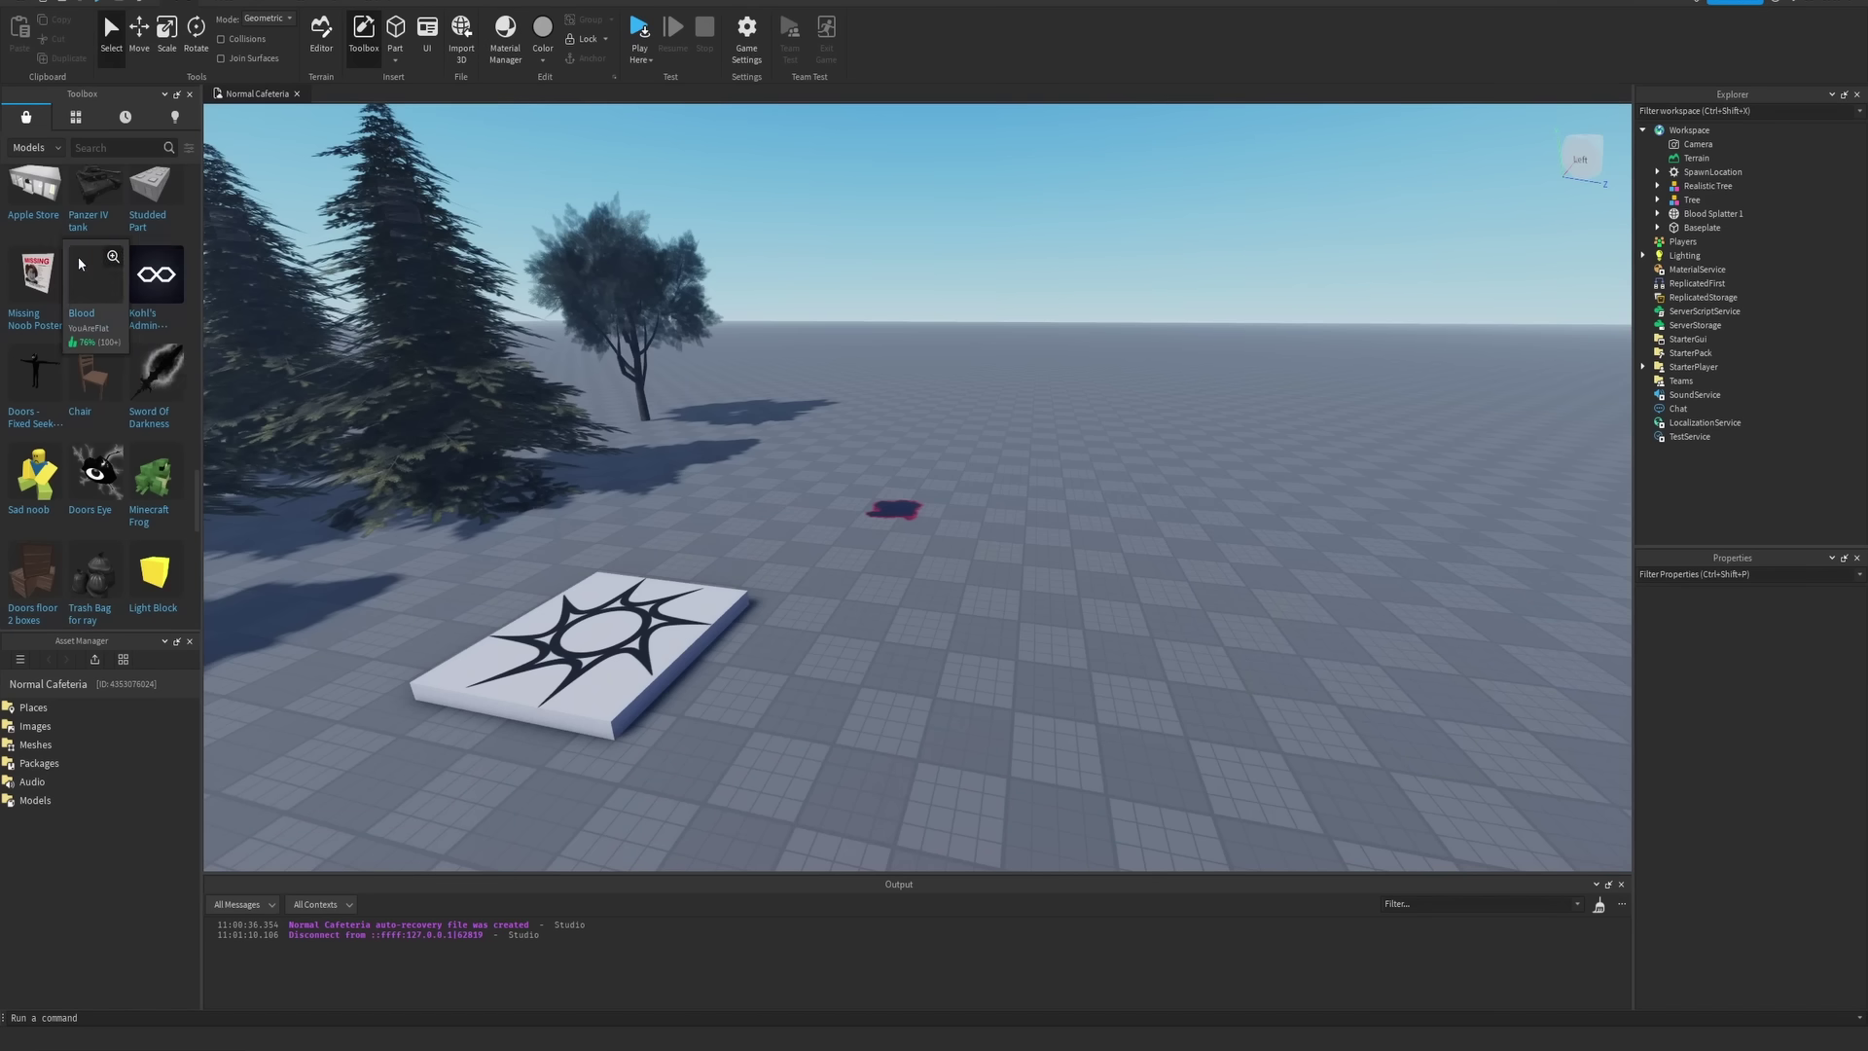
scroll(78, 255, "down", 2)
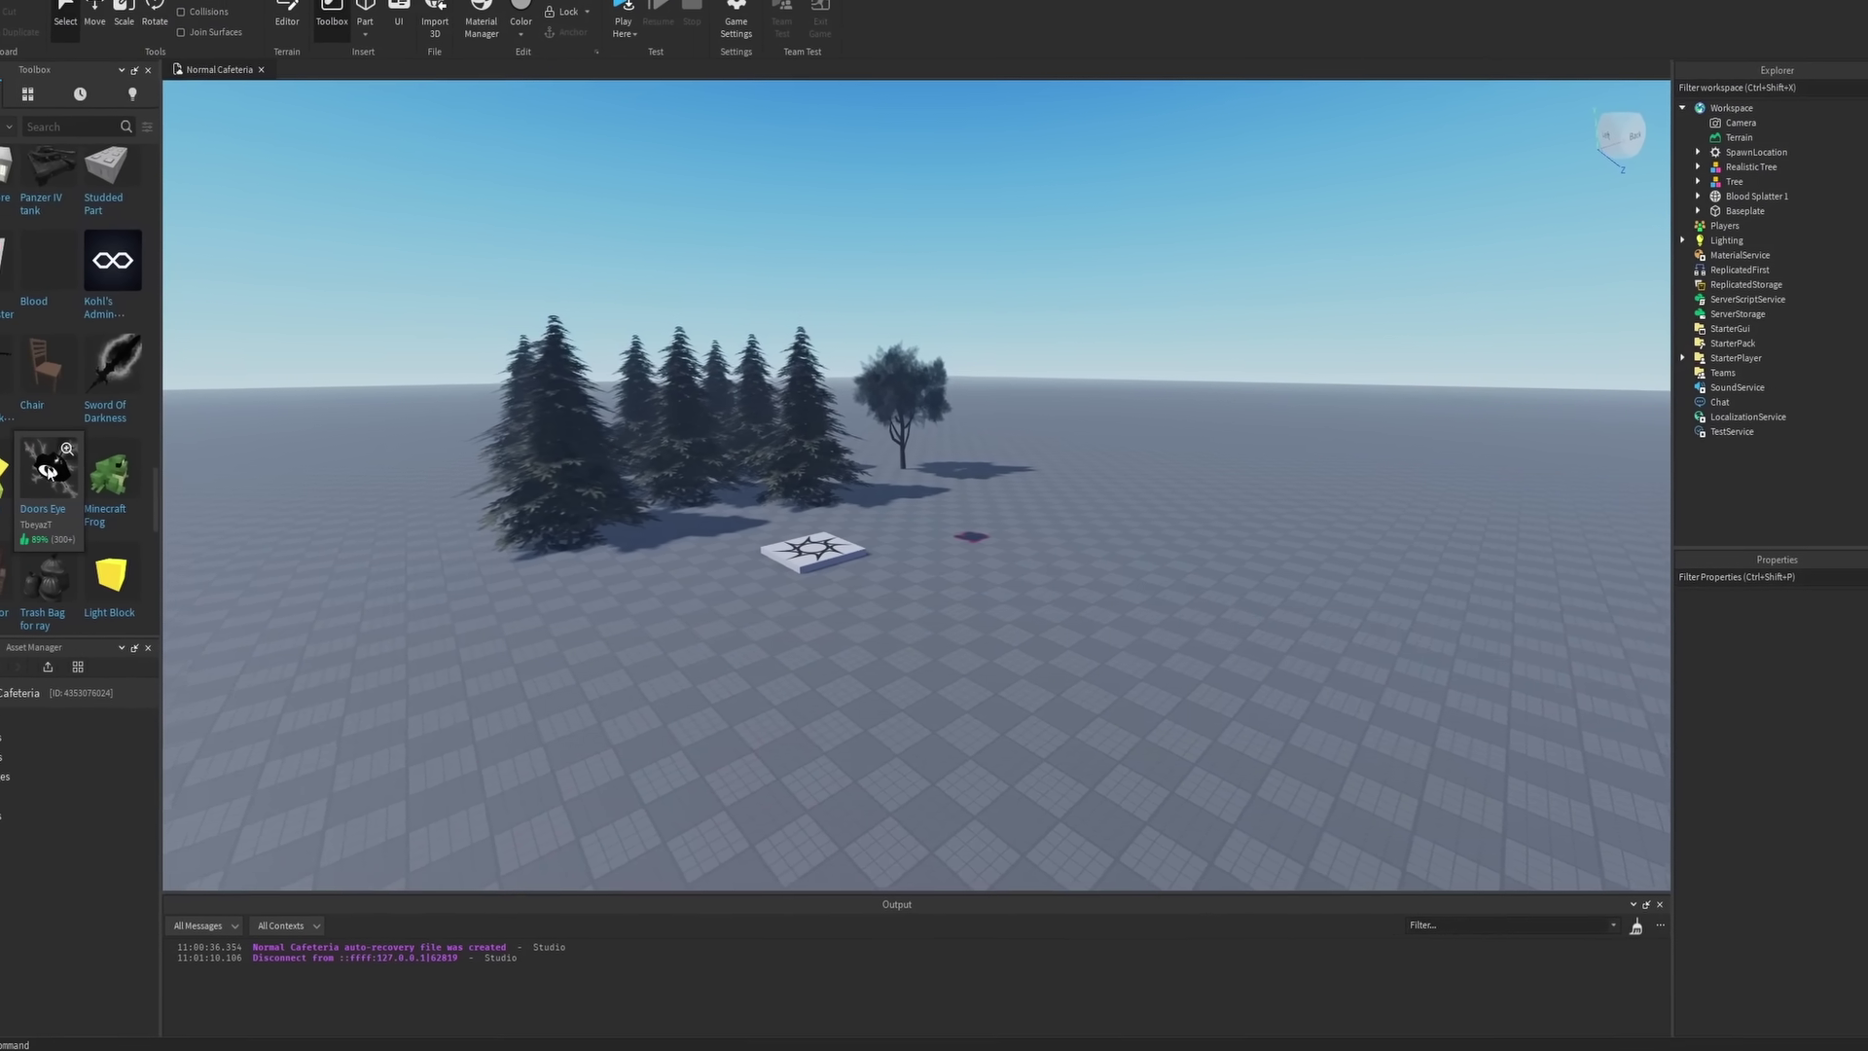
key("w")
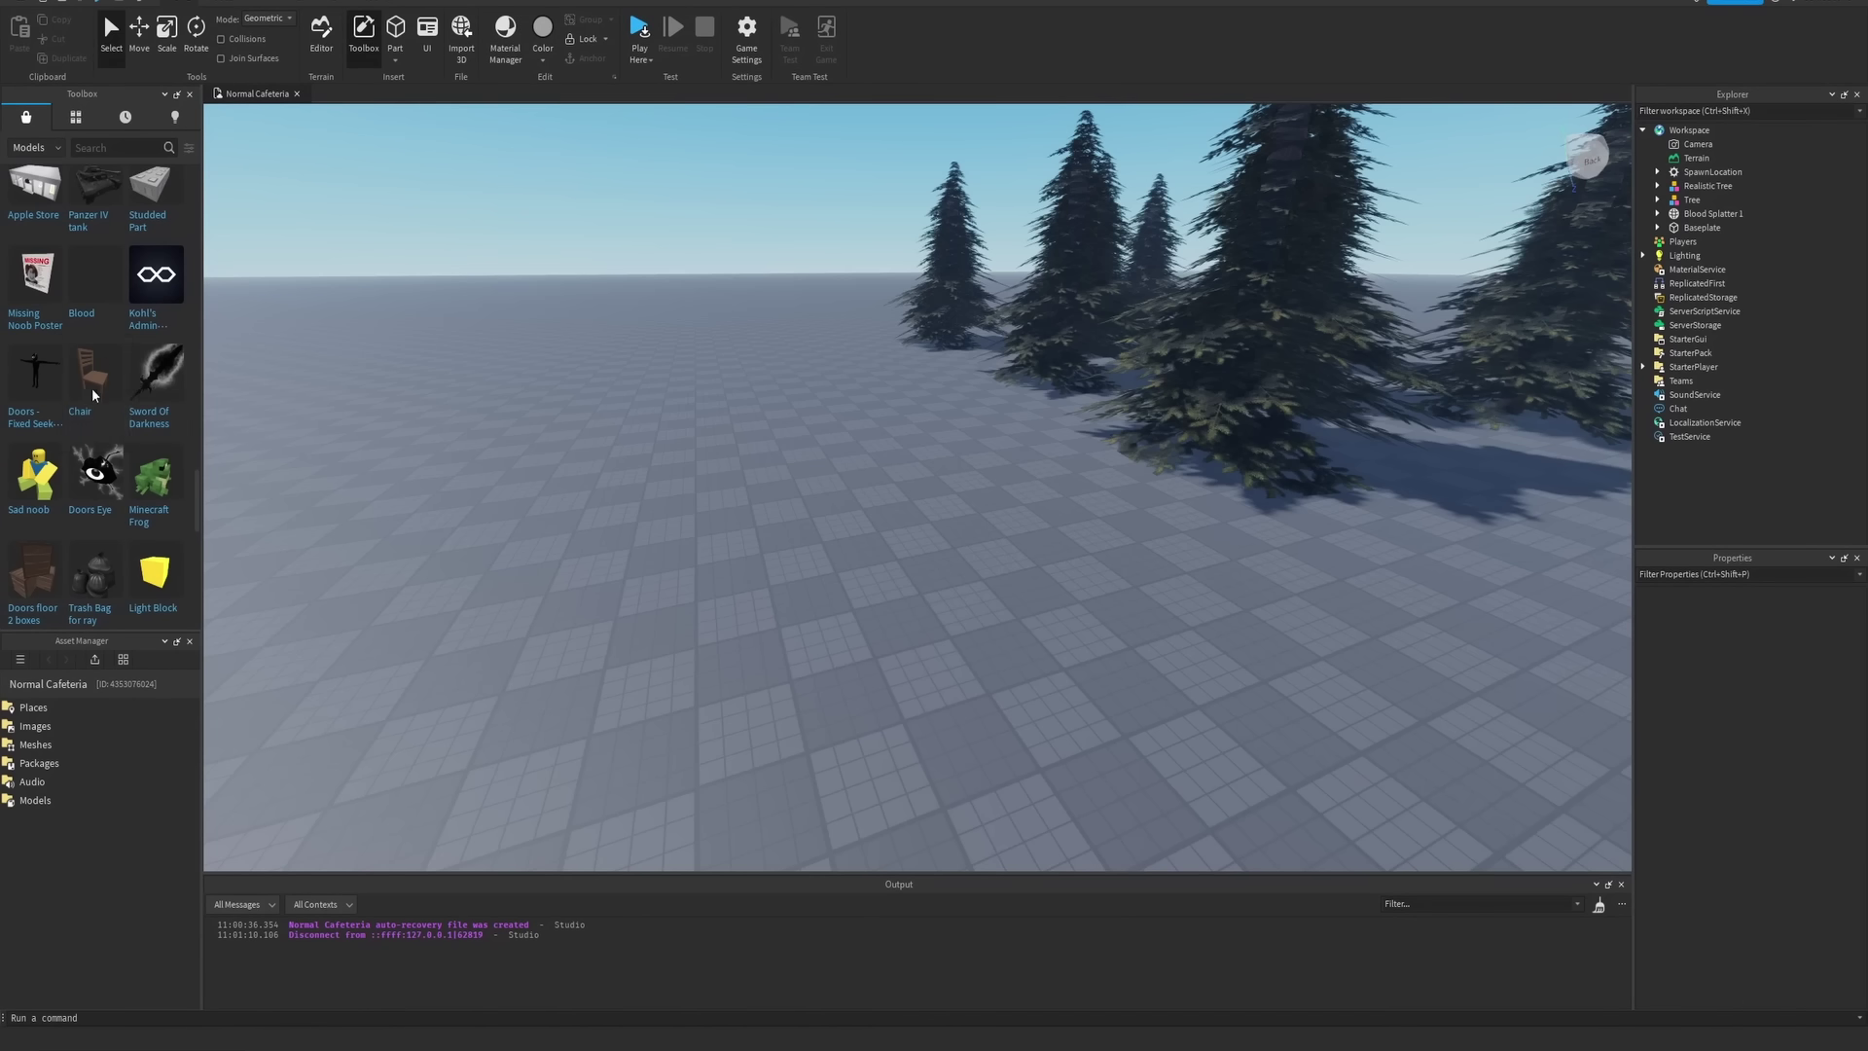
right_click_drag(483, 363, 656, 341)
key("w")
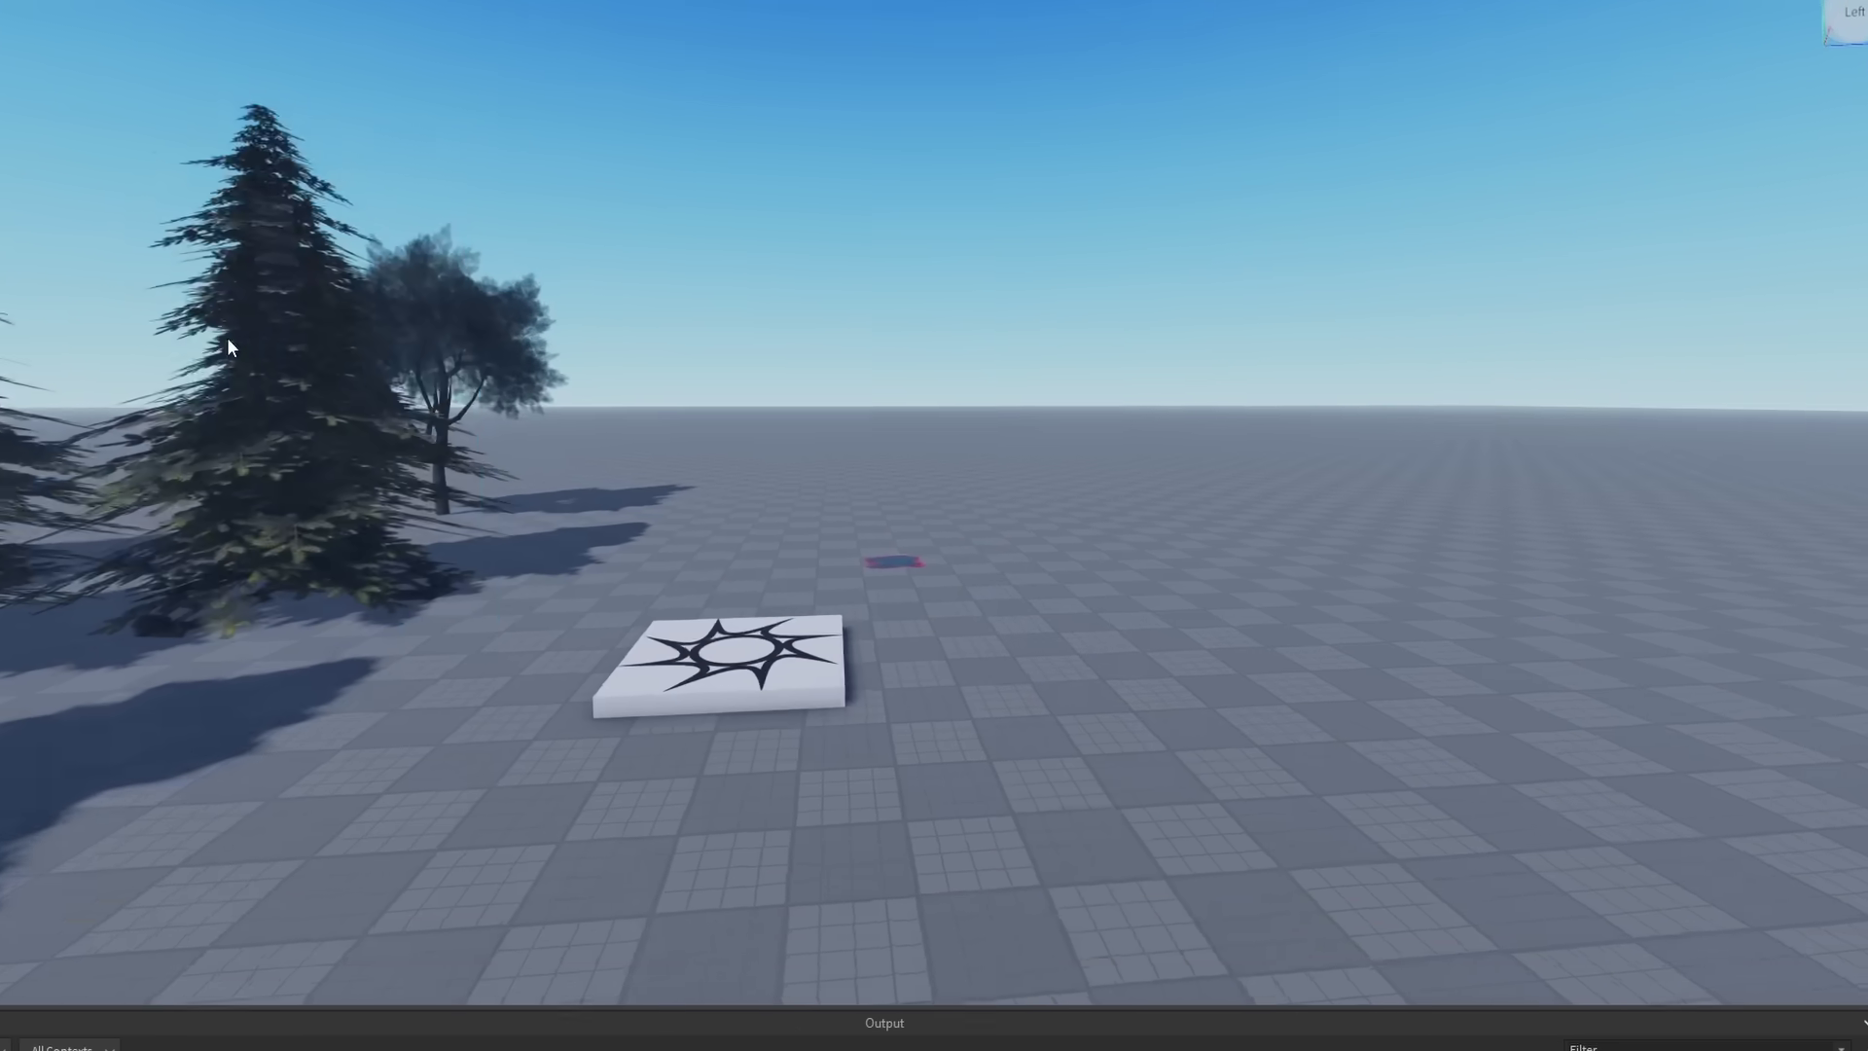
key("w")
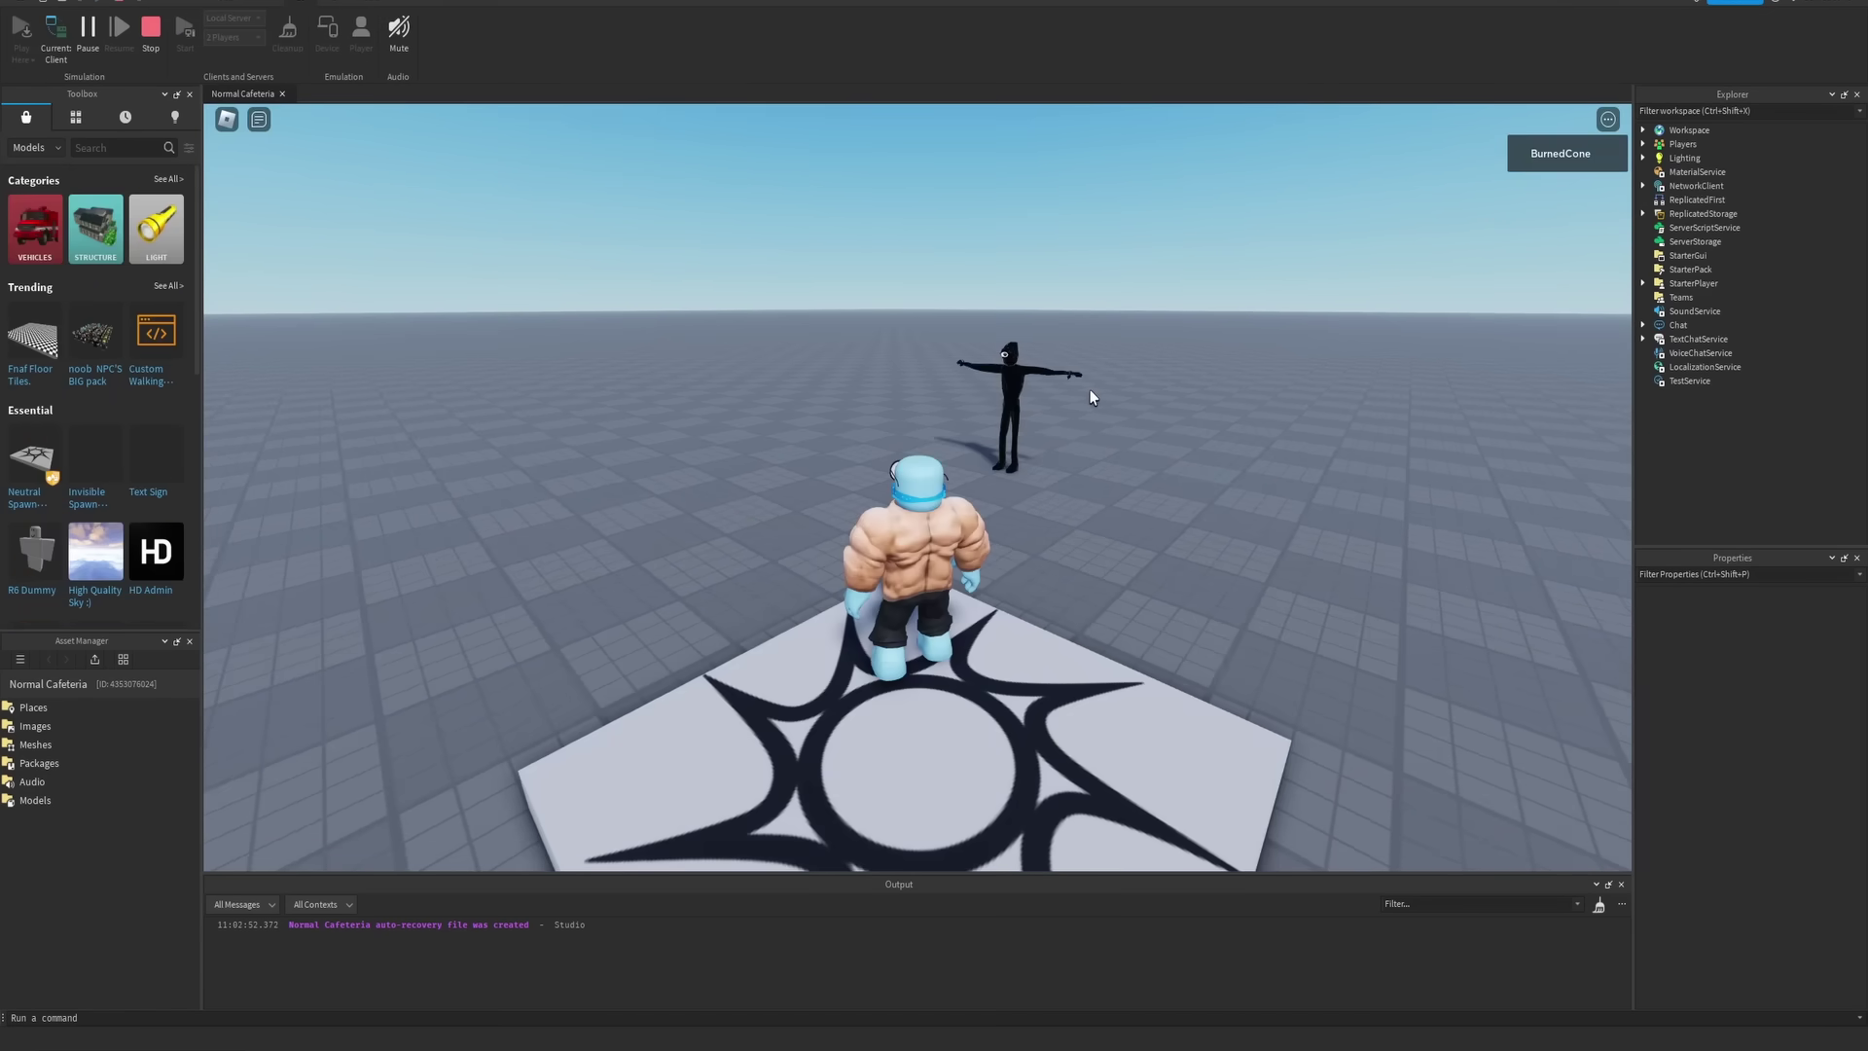
Walk the playtest character off the spawn pad and around the black one-eyed figure to check how it behaves
key("w")
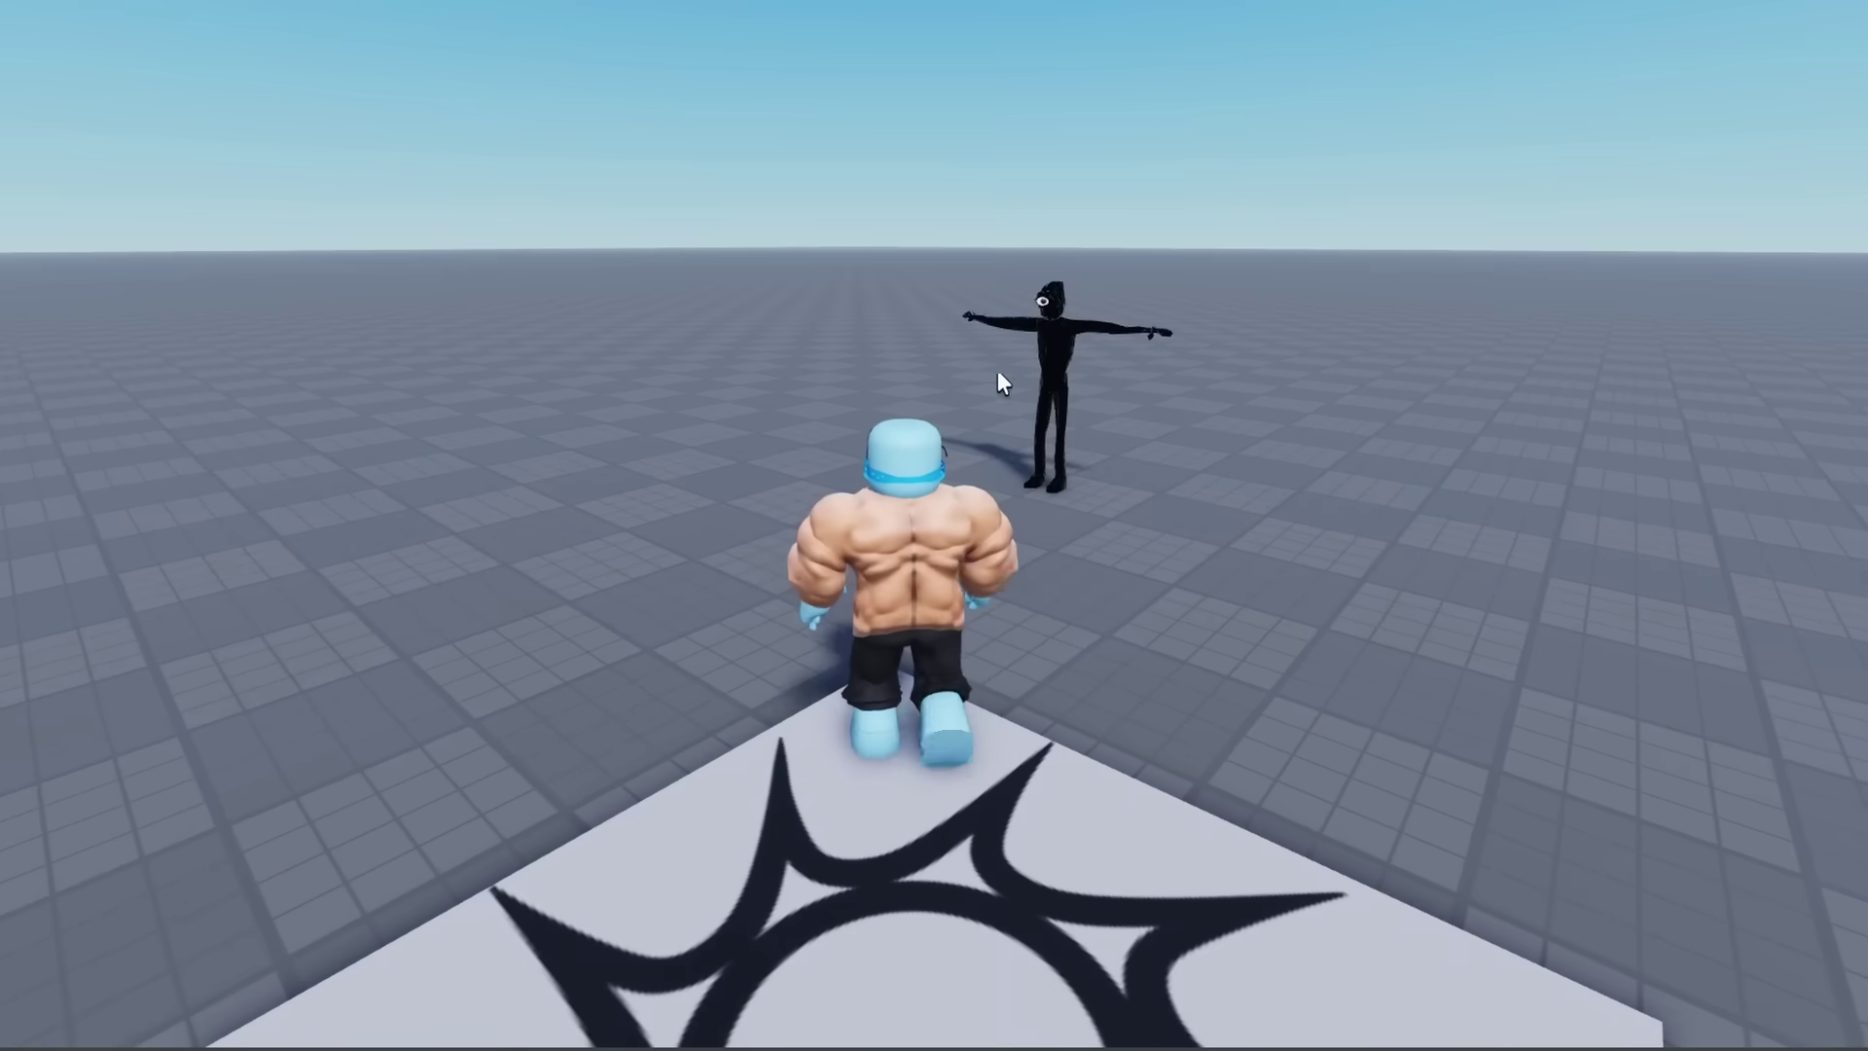
key("w")
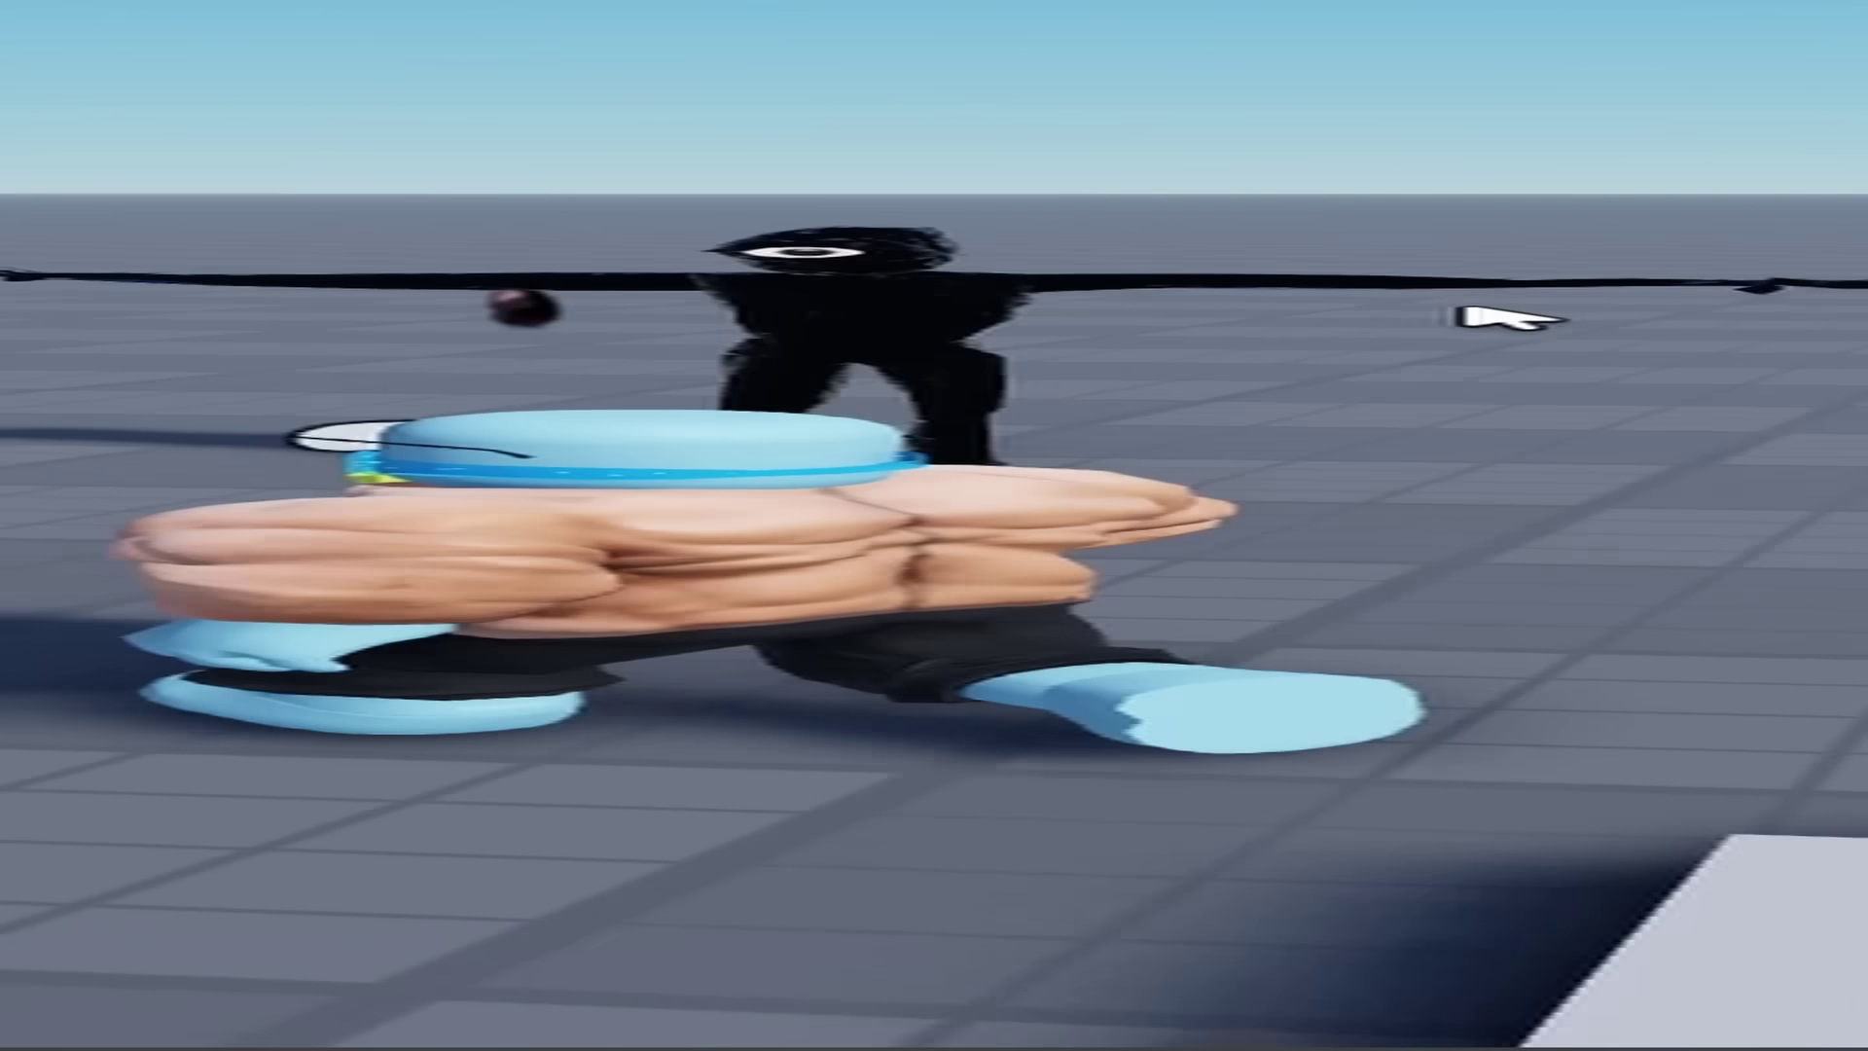
key("w")
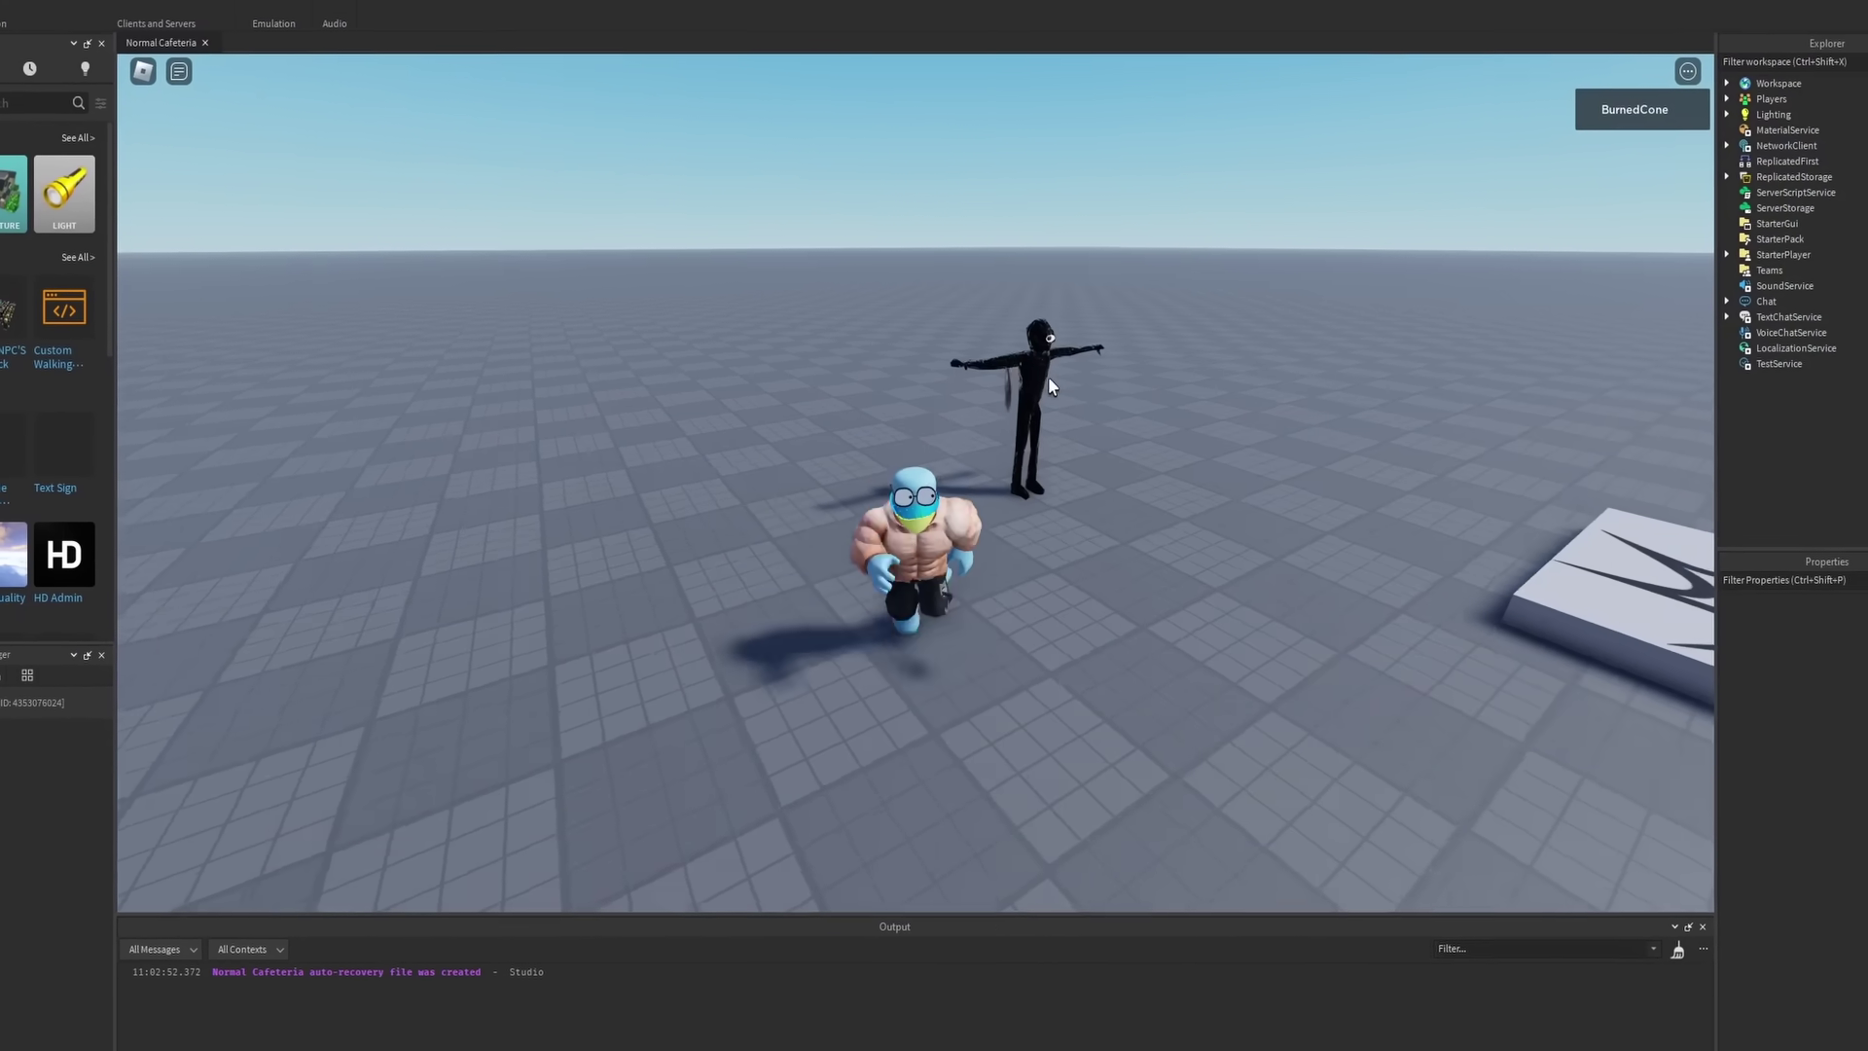
key("d")
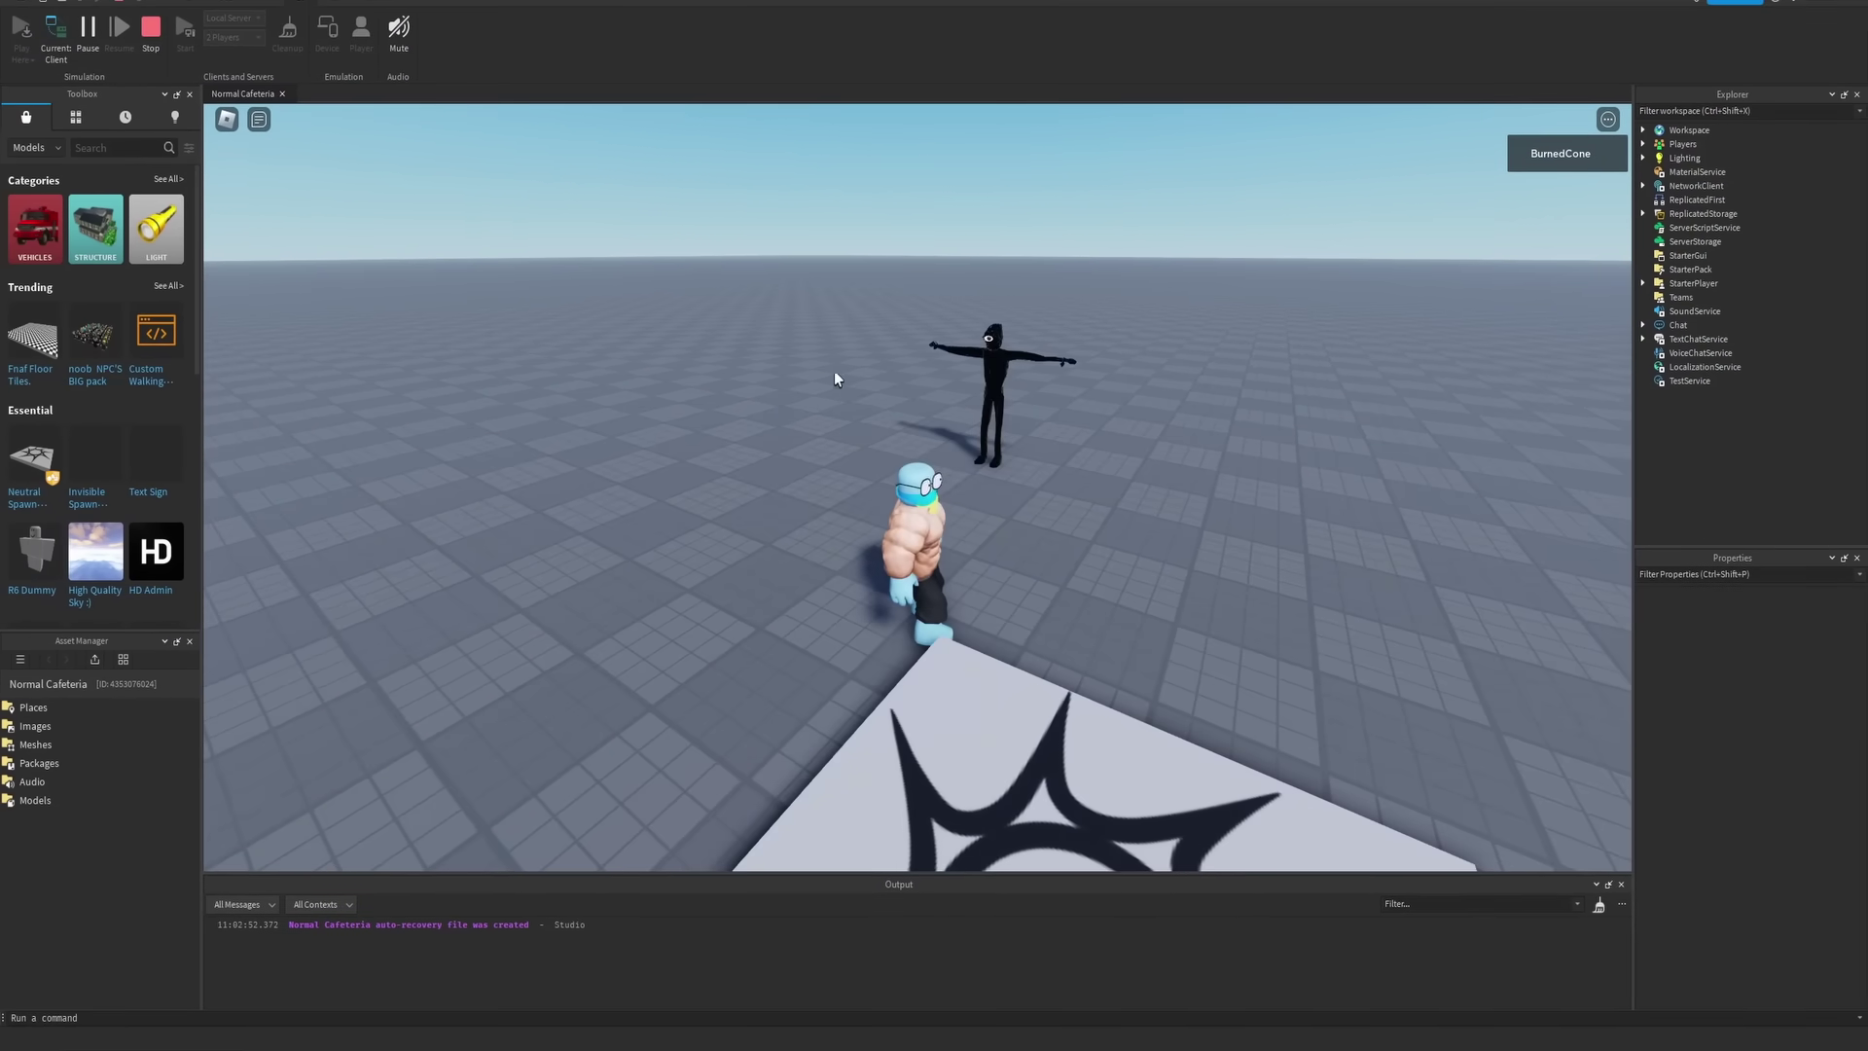
key("d")
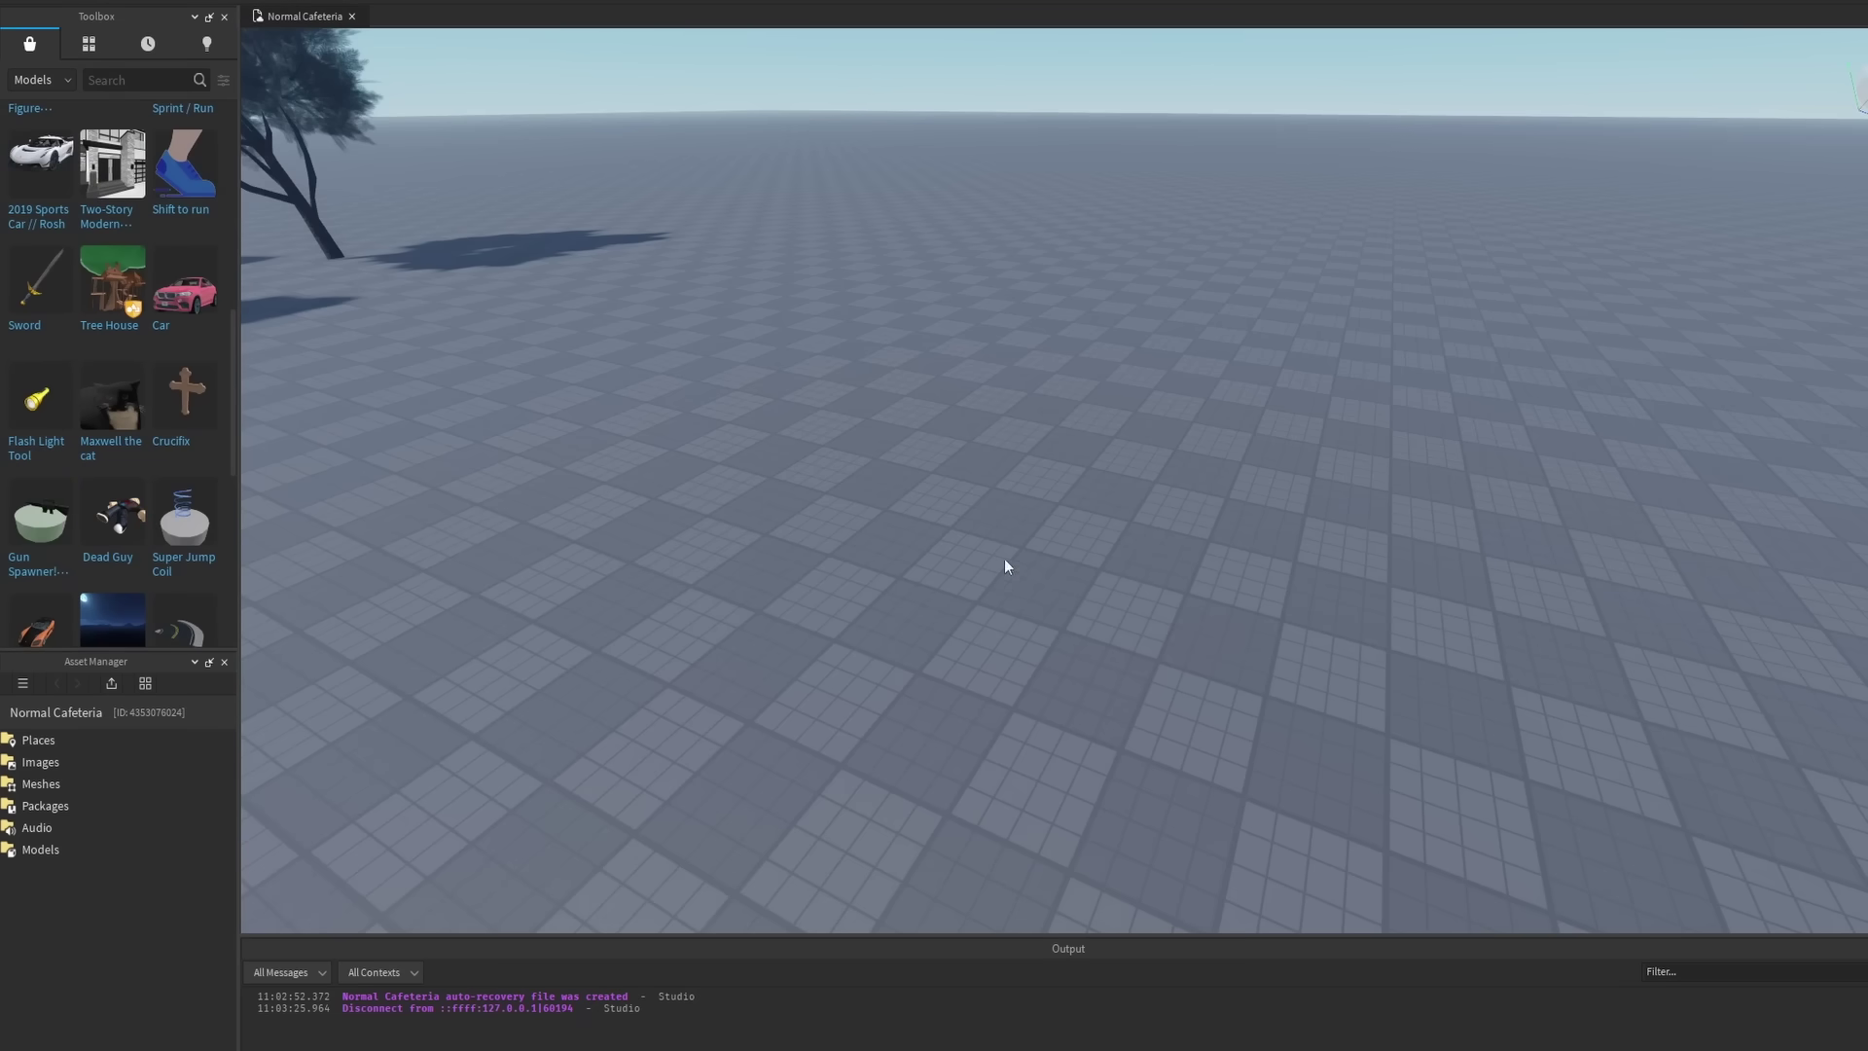
Add the Flash Light Tool to the starter pack and insert the Dead Guy model on the baseplate
left_click(1105, 536)
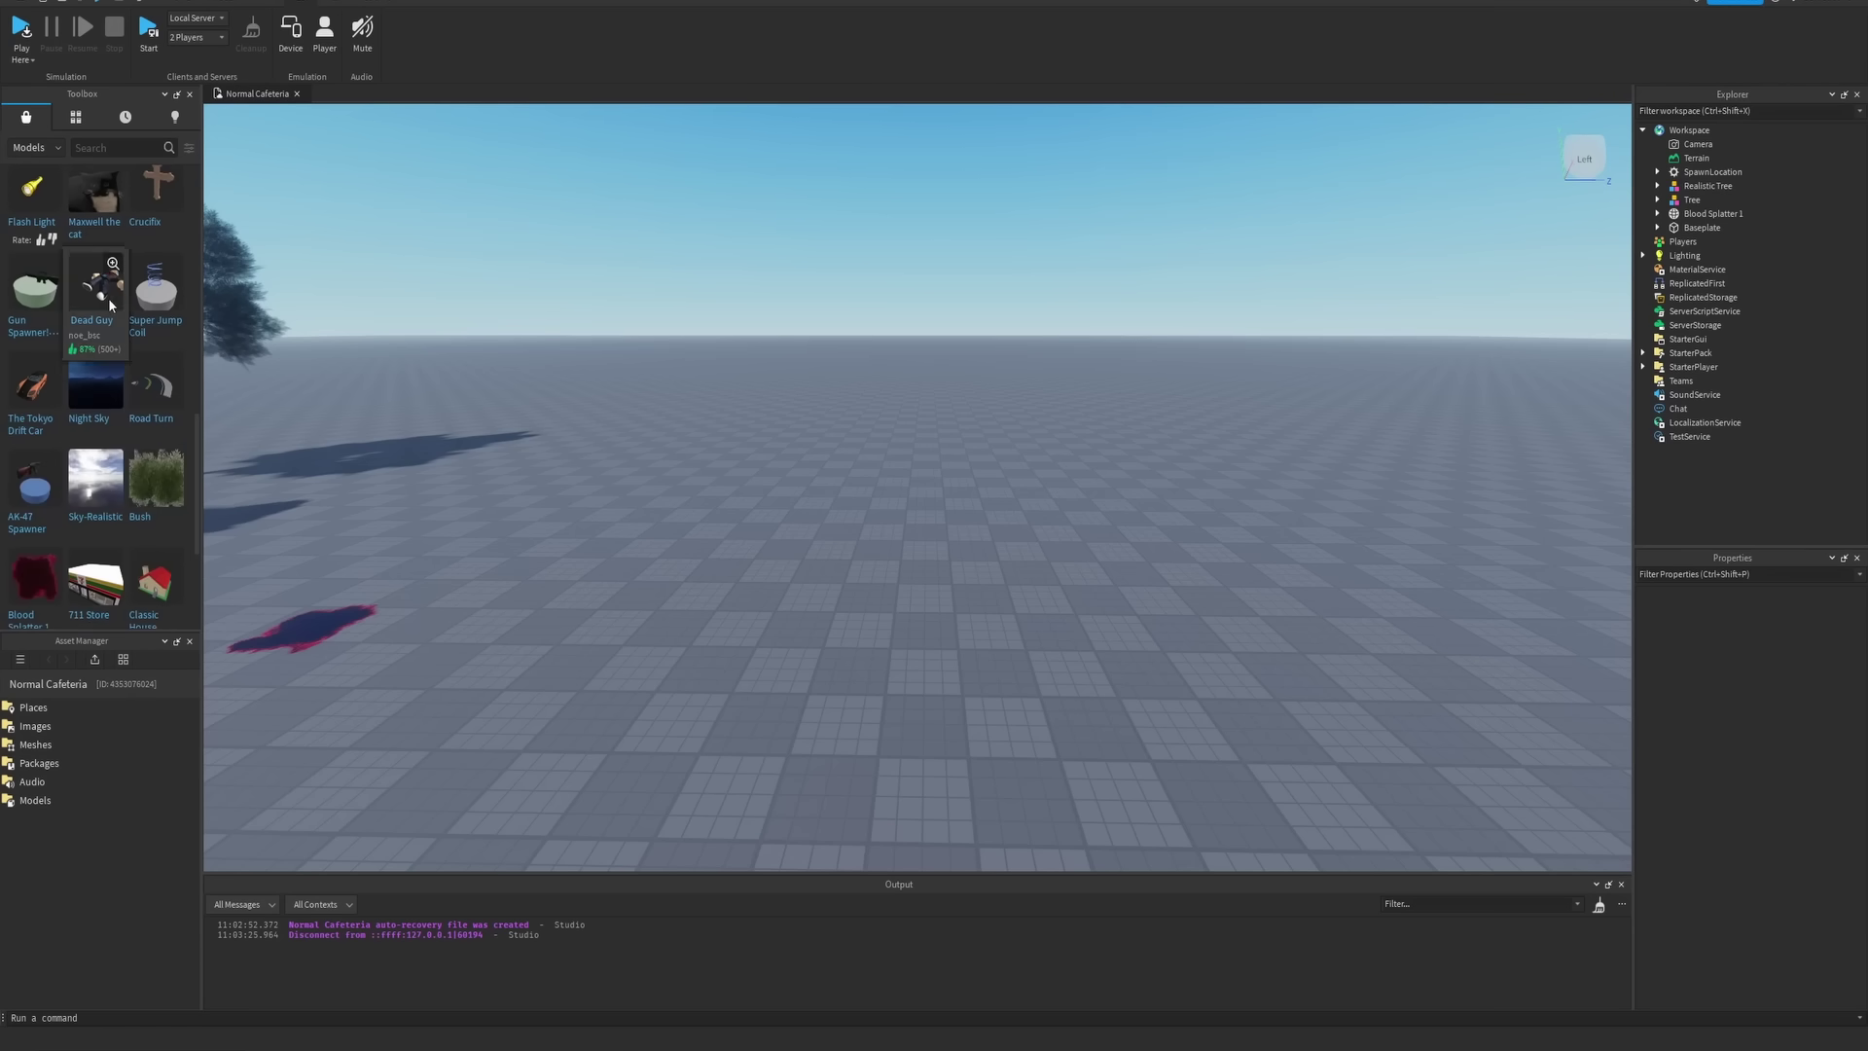
left_click(99, 412)
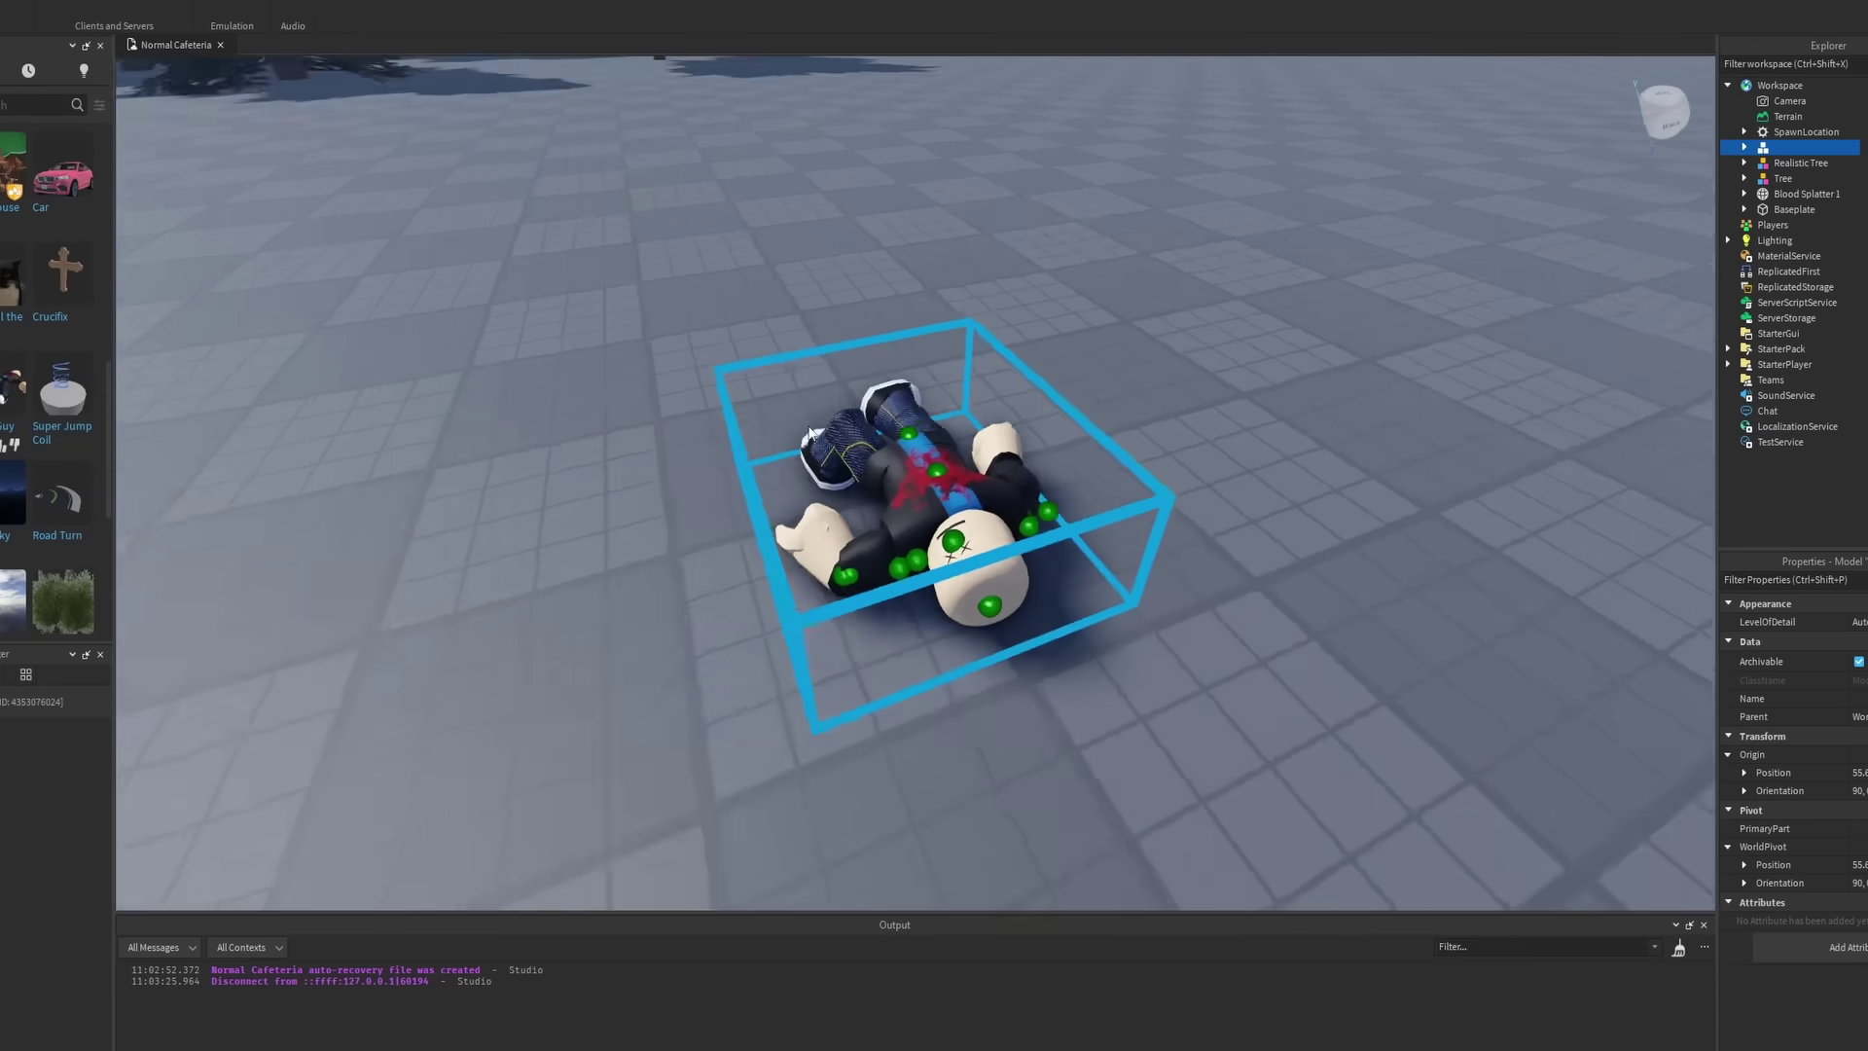
right_click_drag(934, 457, 998, 424)
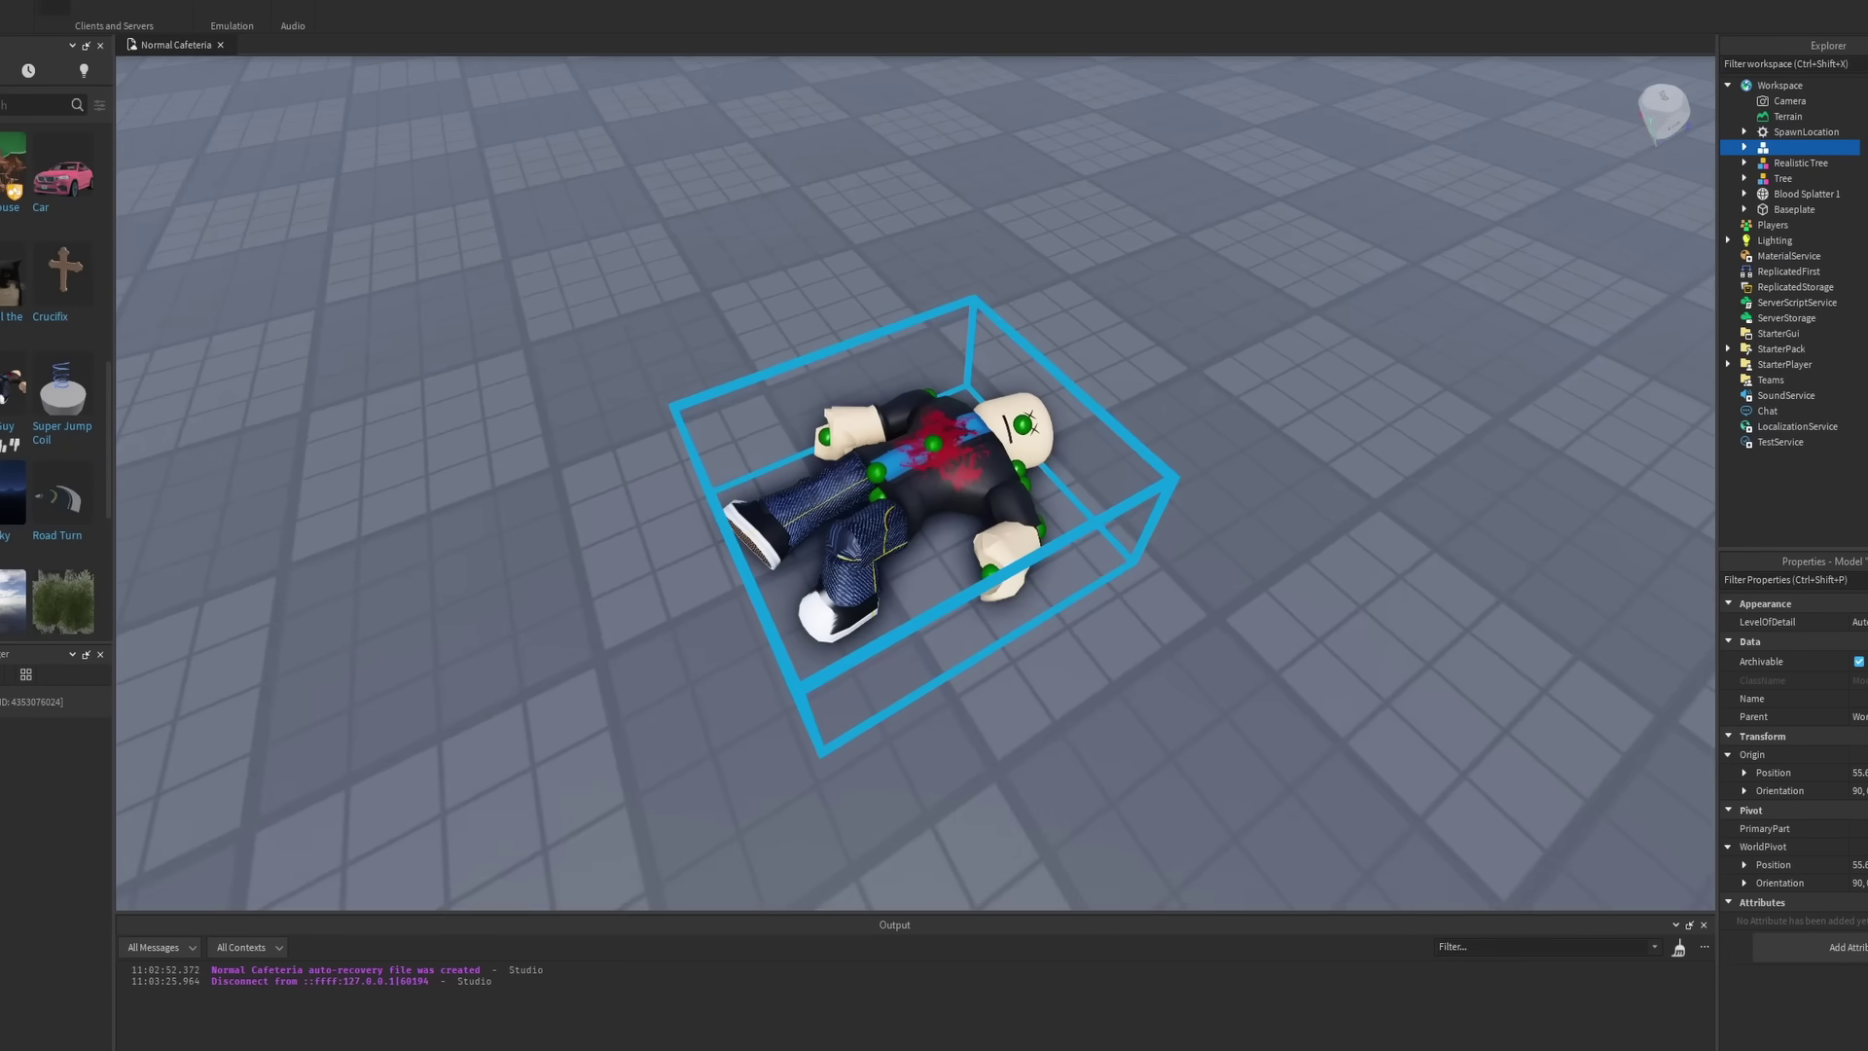
left_click(1228, 457)
scroll(1229, 458, "up", 6)
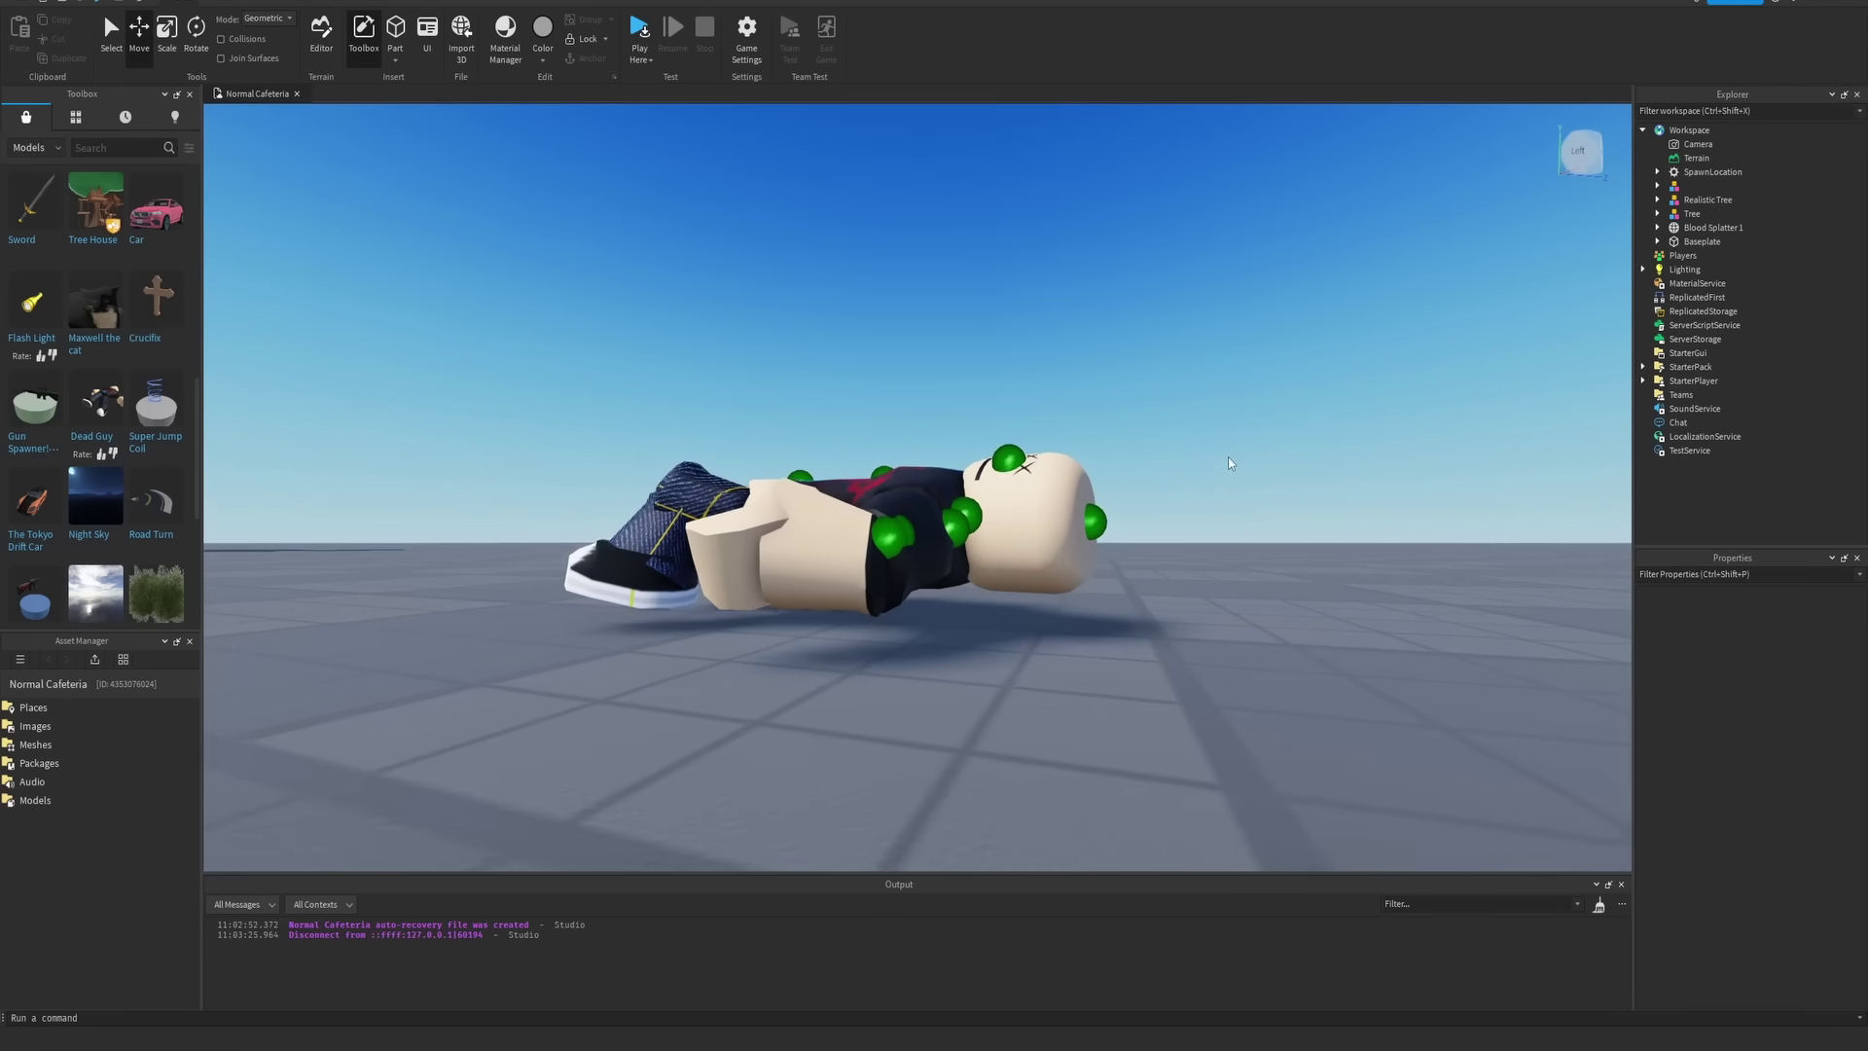
Lower the Dead Guy model until the body rests on the baseplate
right_click_drag(1228, 463, 1210, 480)
left_click(1117, 516)
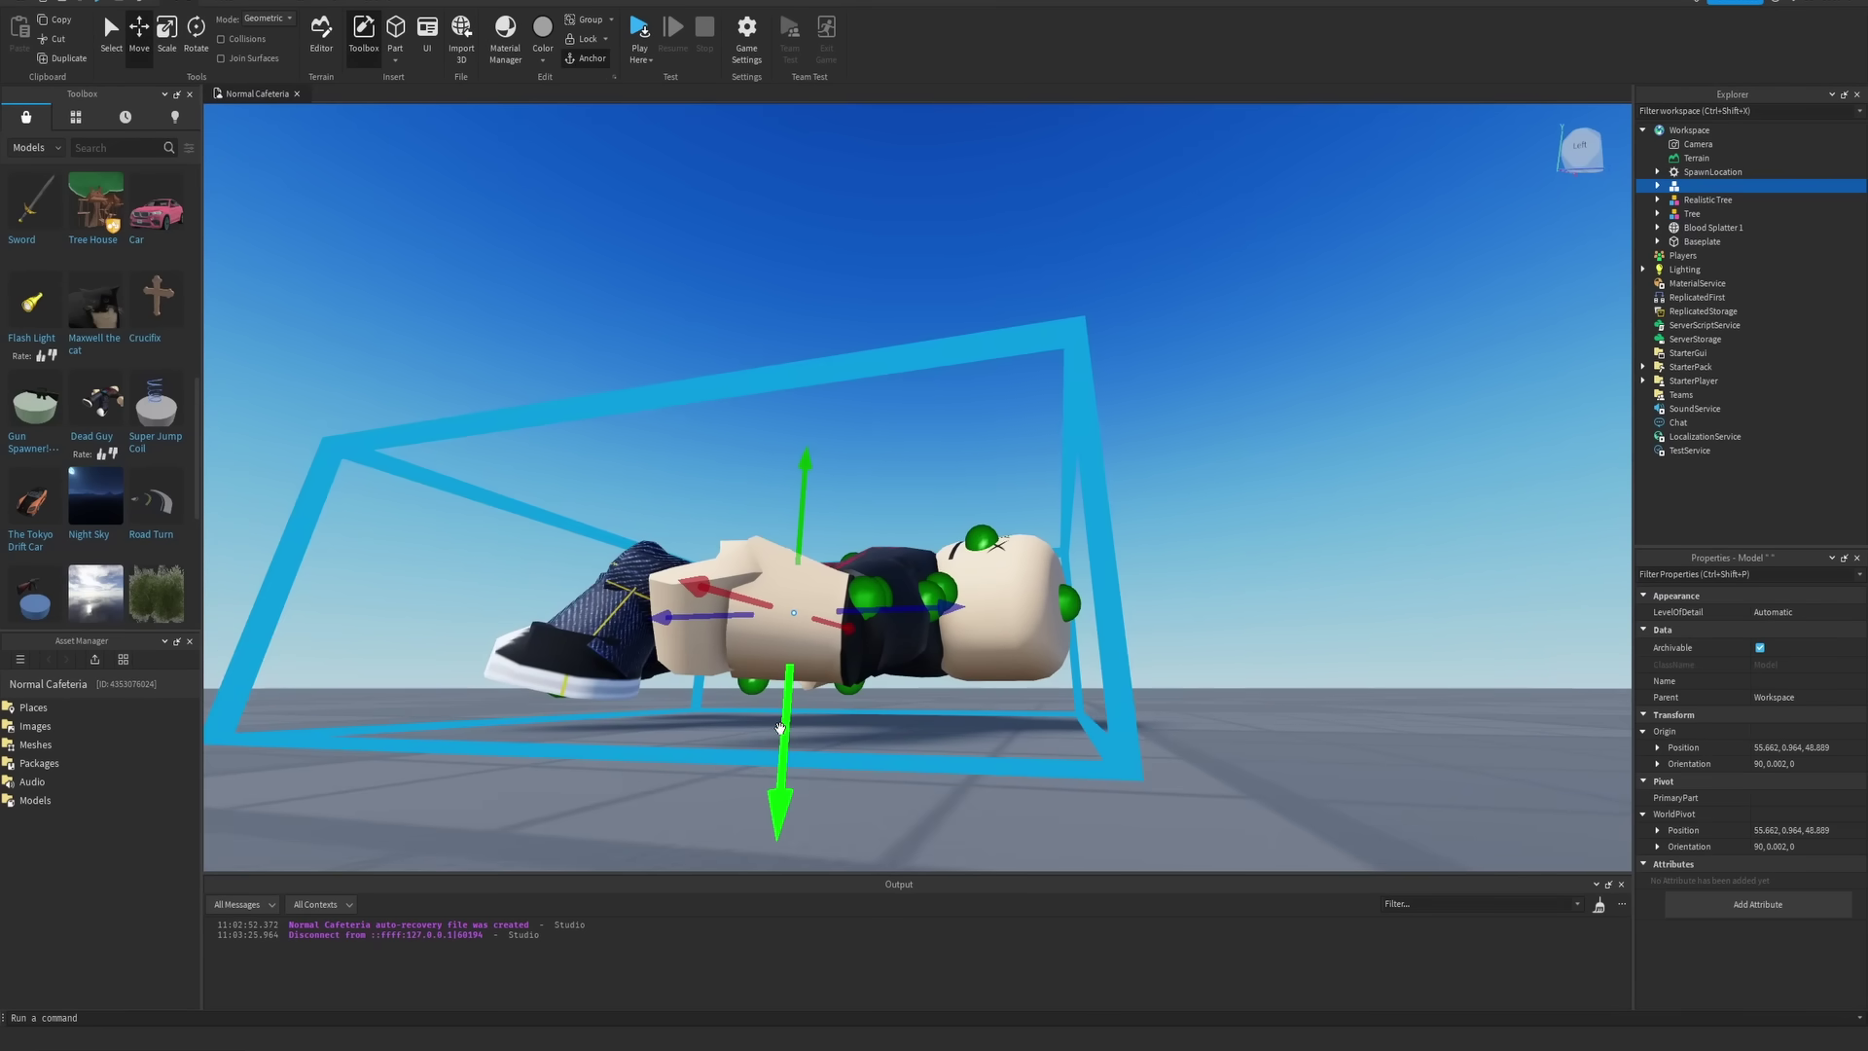
left_click_drag(784, 716, 745, 751)
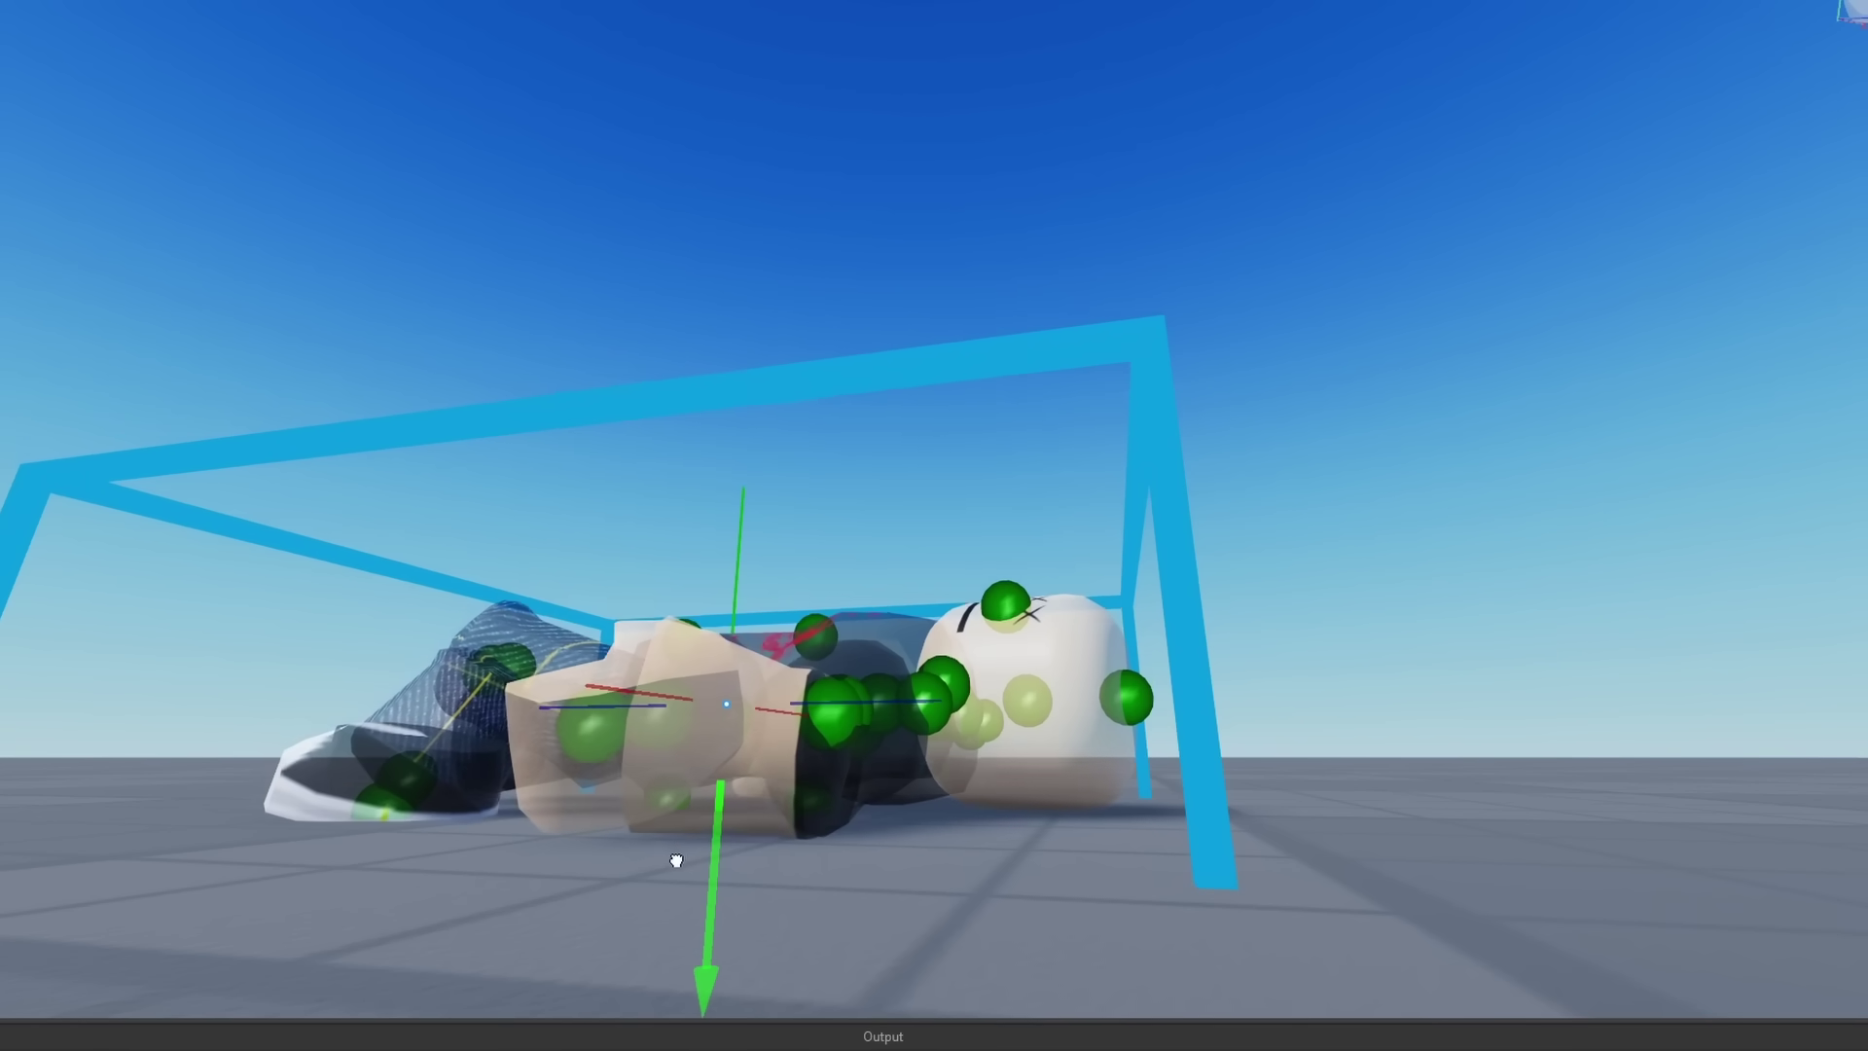
left_click(1357, 796)
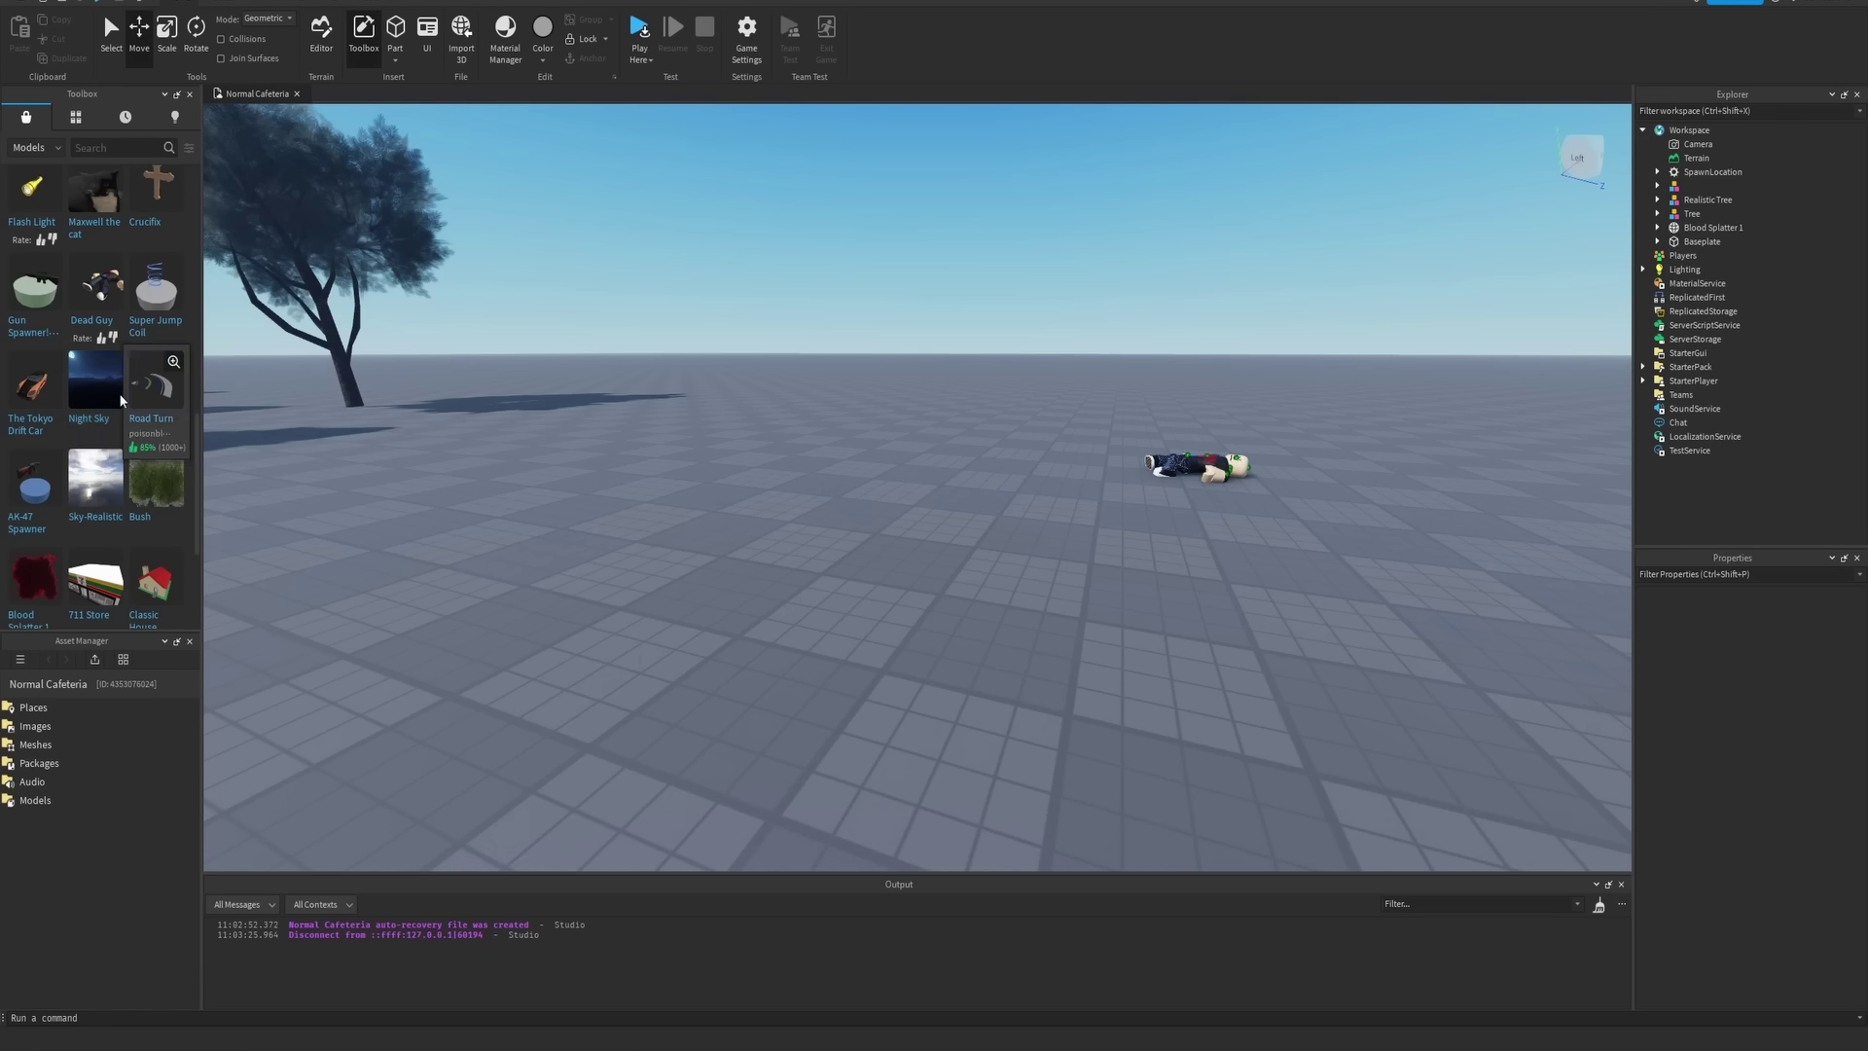
Insert the Night Sky model to give the place a dark sky with mountains
left_click(92, 389)
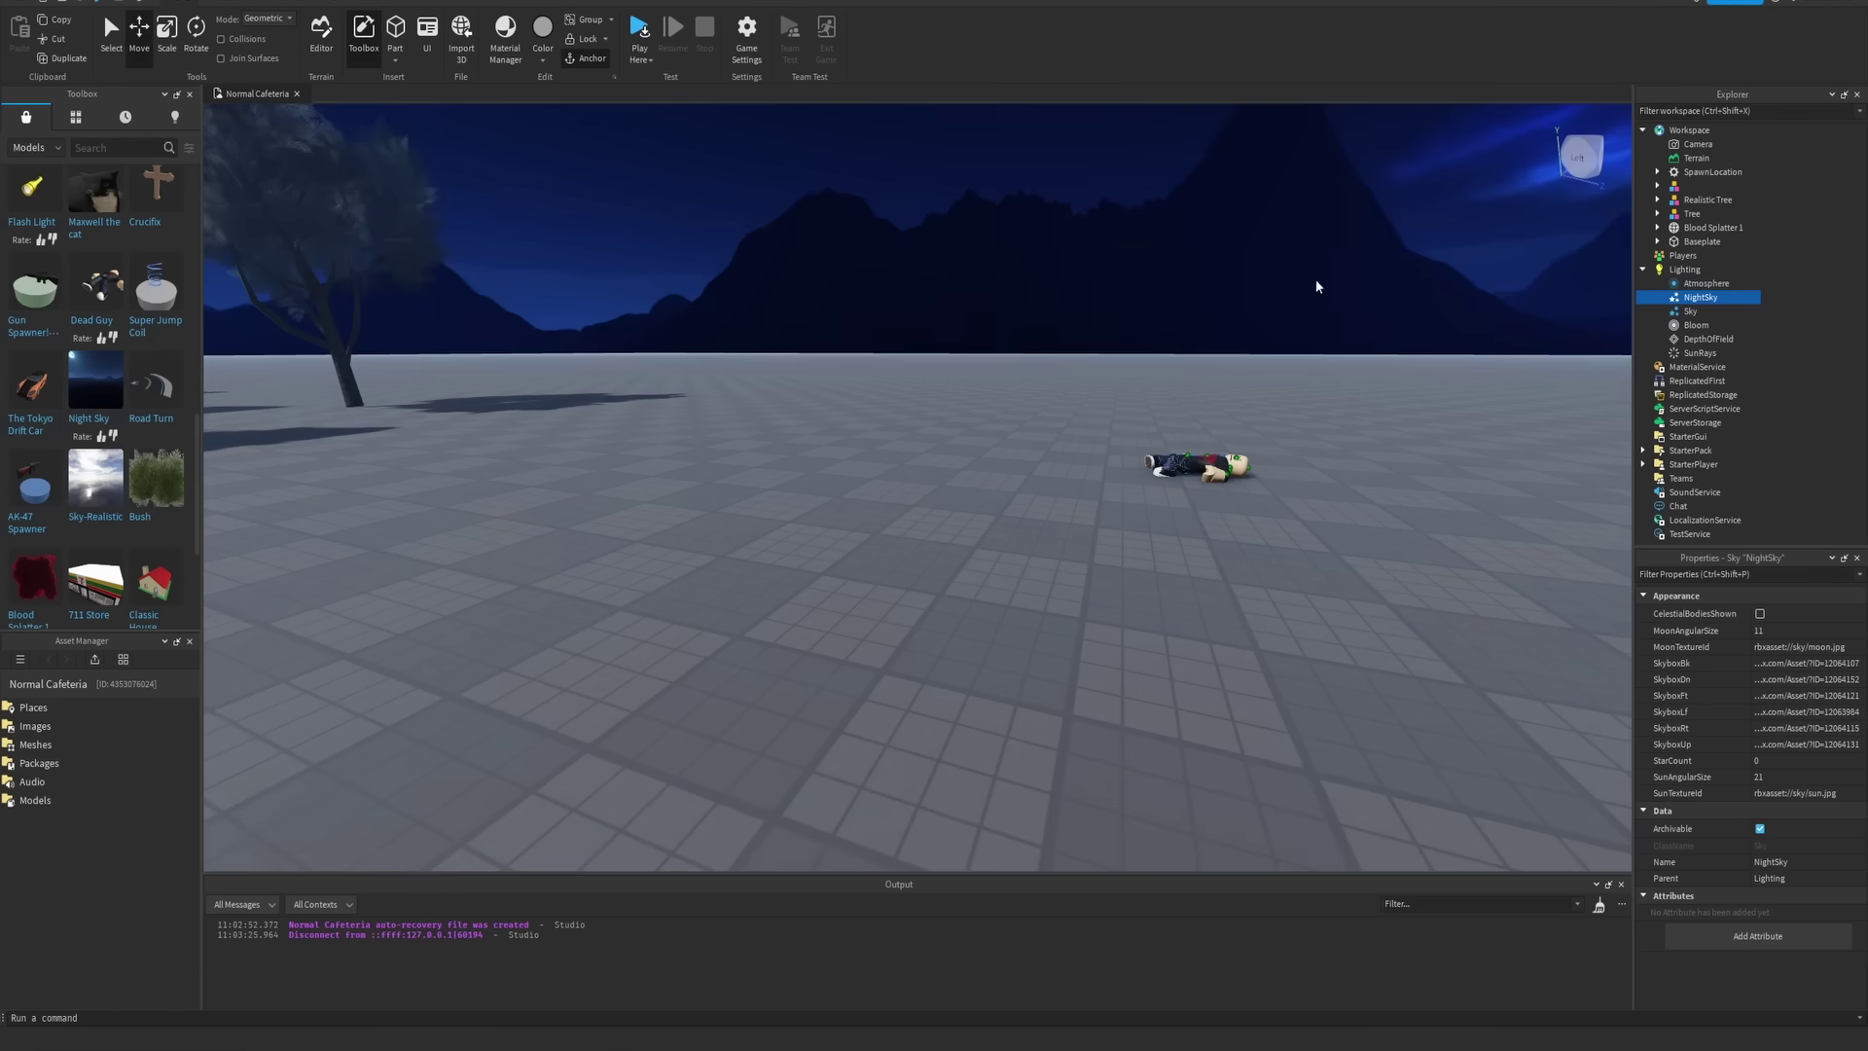
right_click_drag(1318, 289, 1088, 483)
left_click(1088, 484)
scroll(938, 471, "up", 5)
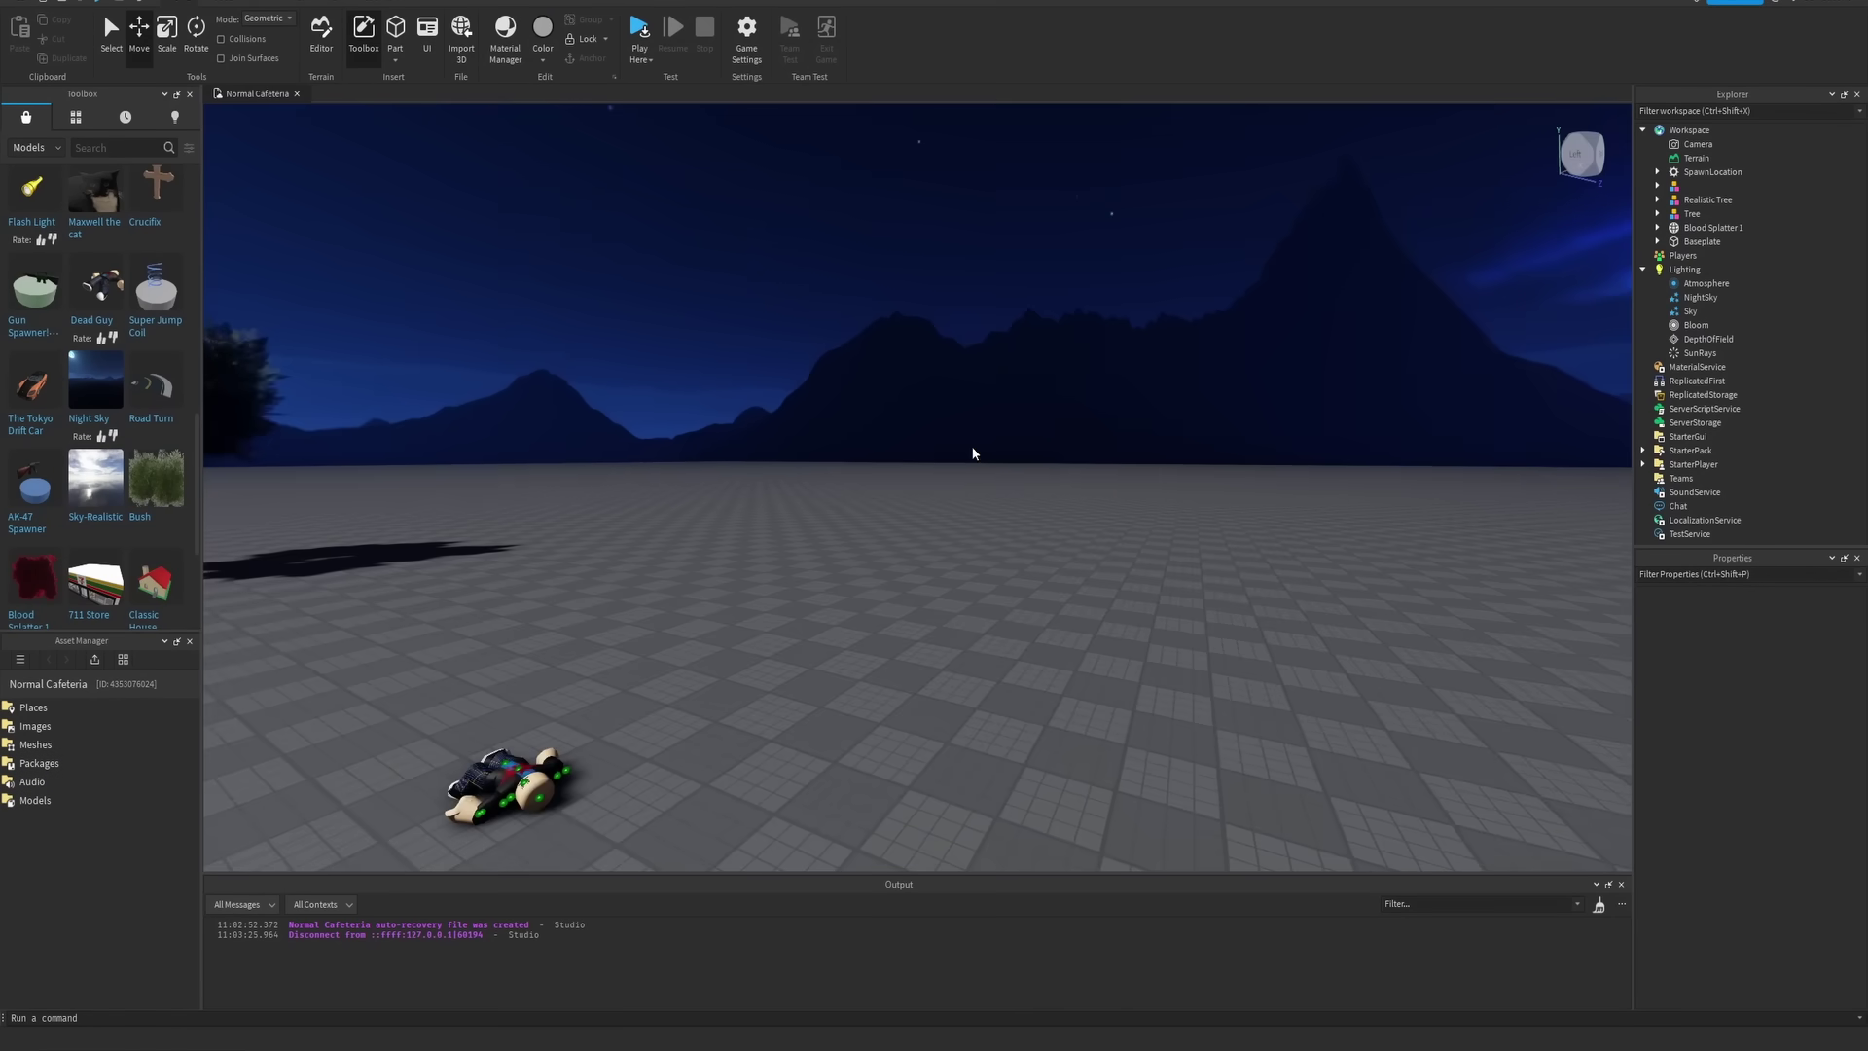
right_click_drag(973, 453, 1070, 419)
Insert the 711 Store model on the baseplate with its front facing the spawn pad
scroll(104, 474, "down", 2)
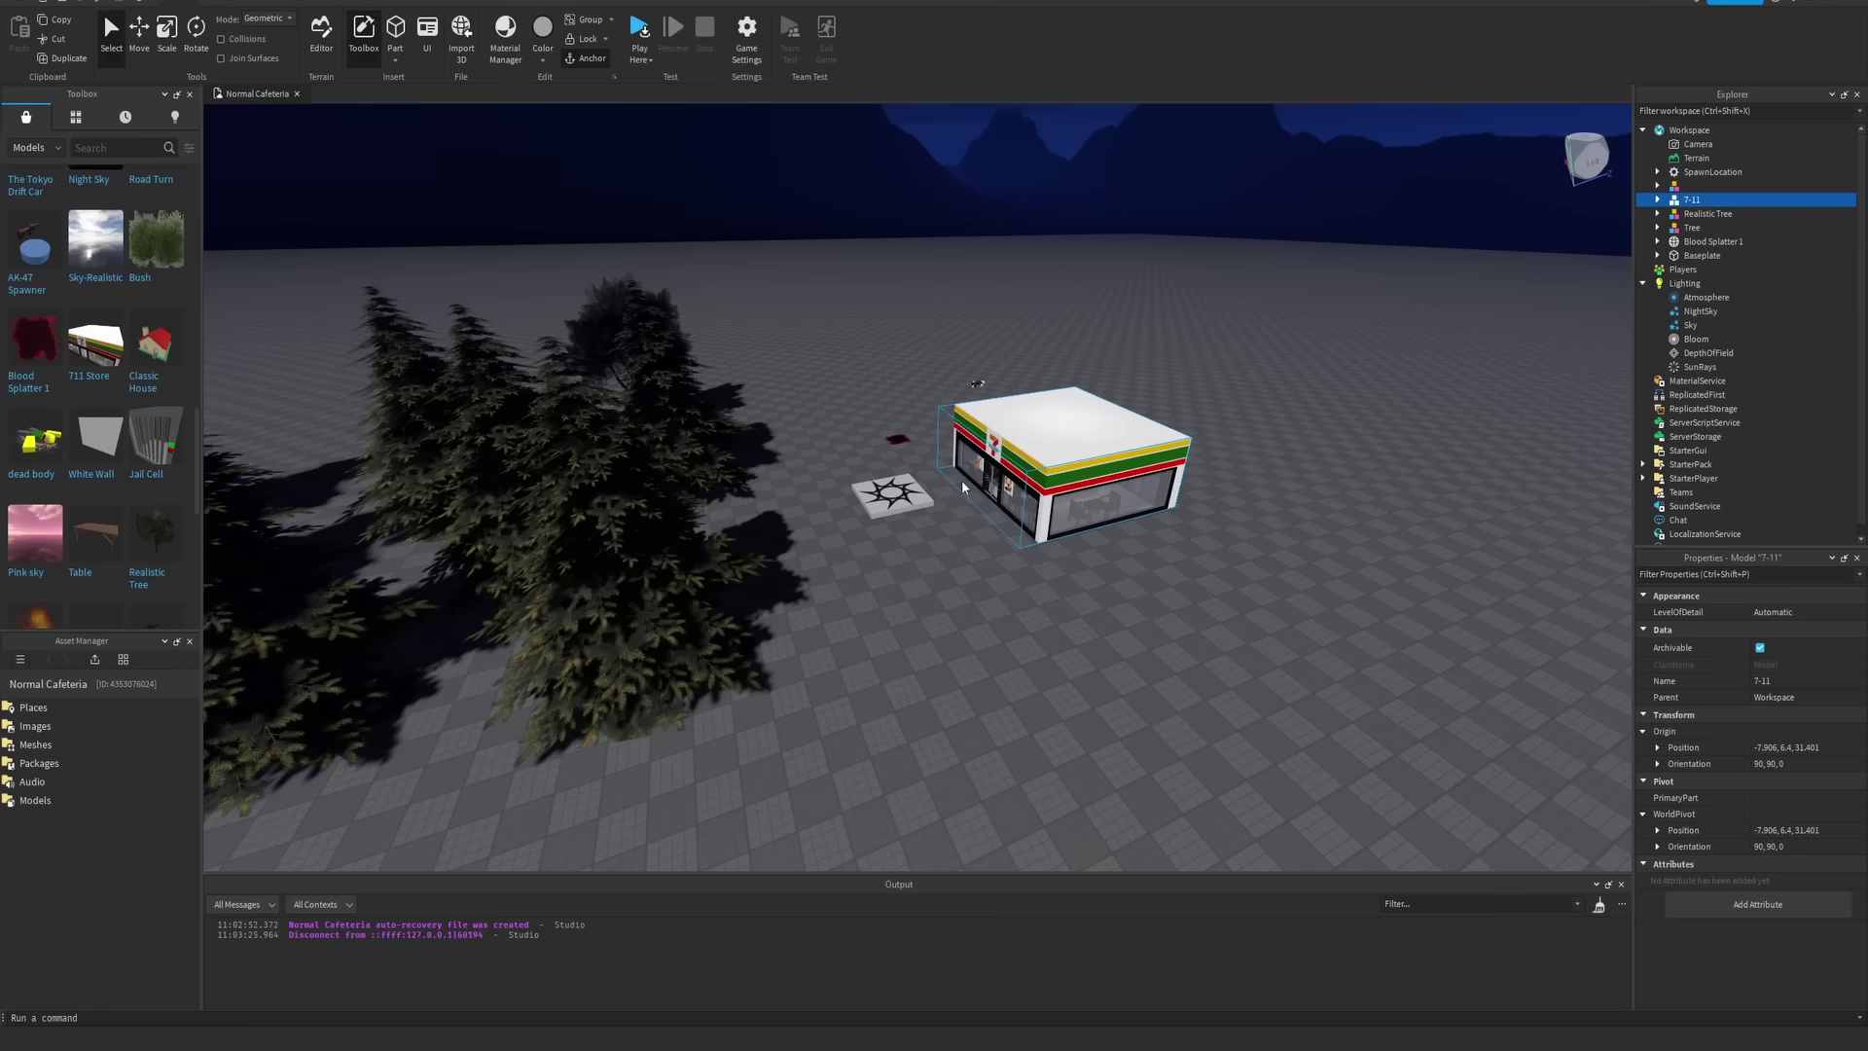
scroll(963, 487, "up", 6)
right_click_drag(882, 470, 915, 474)
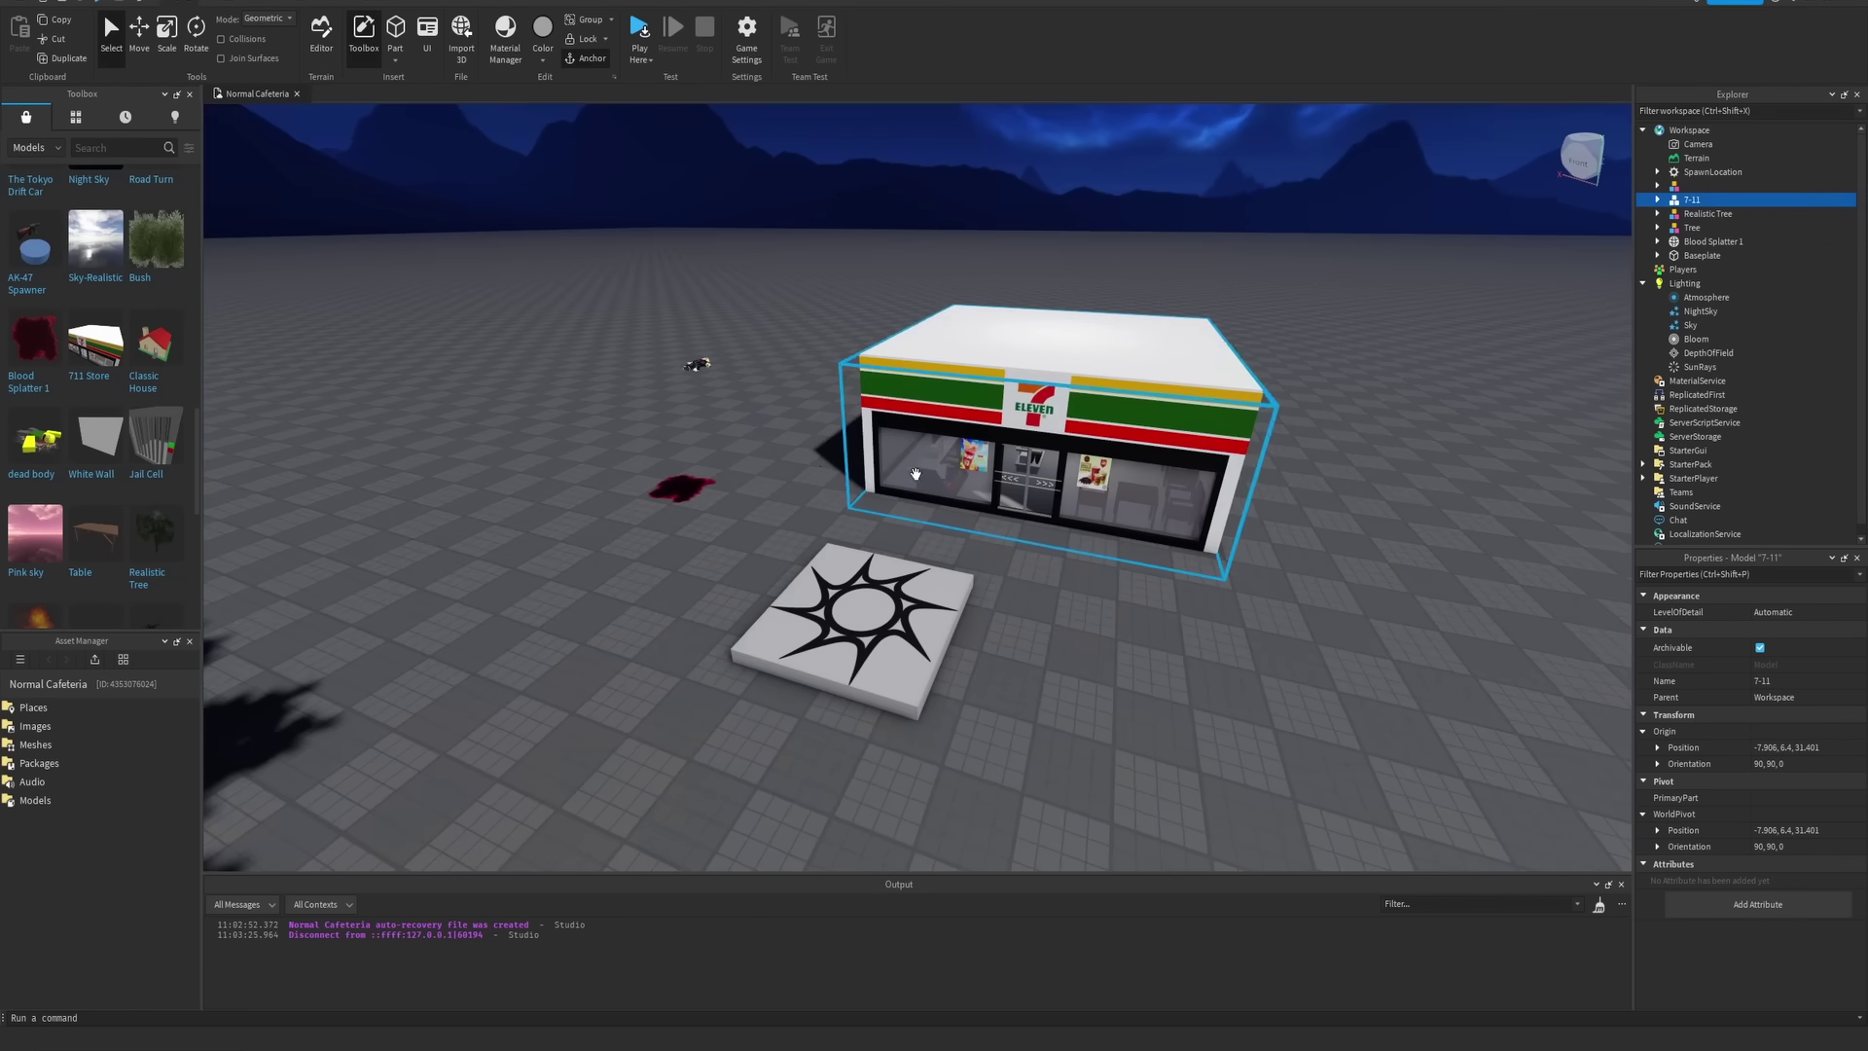
key("ctrl+z")
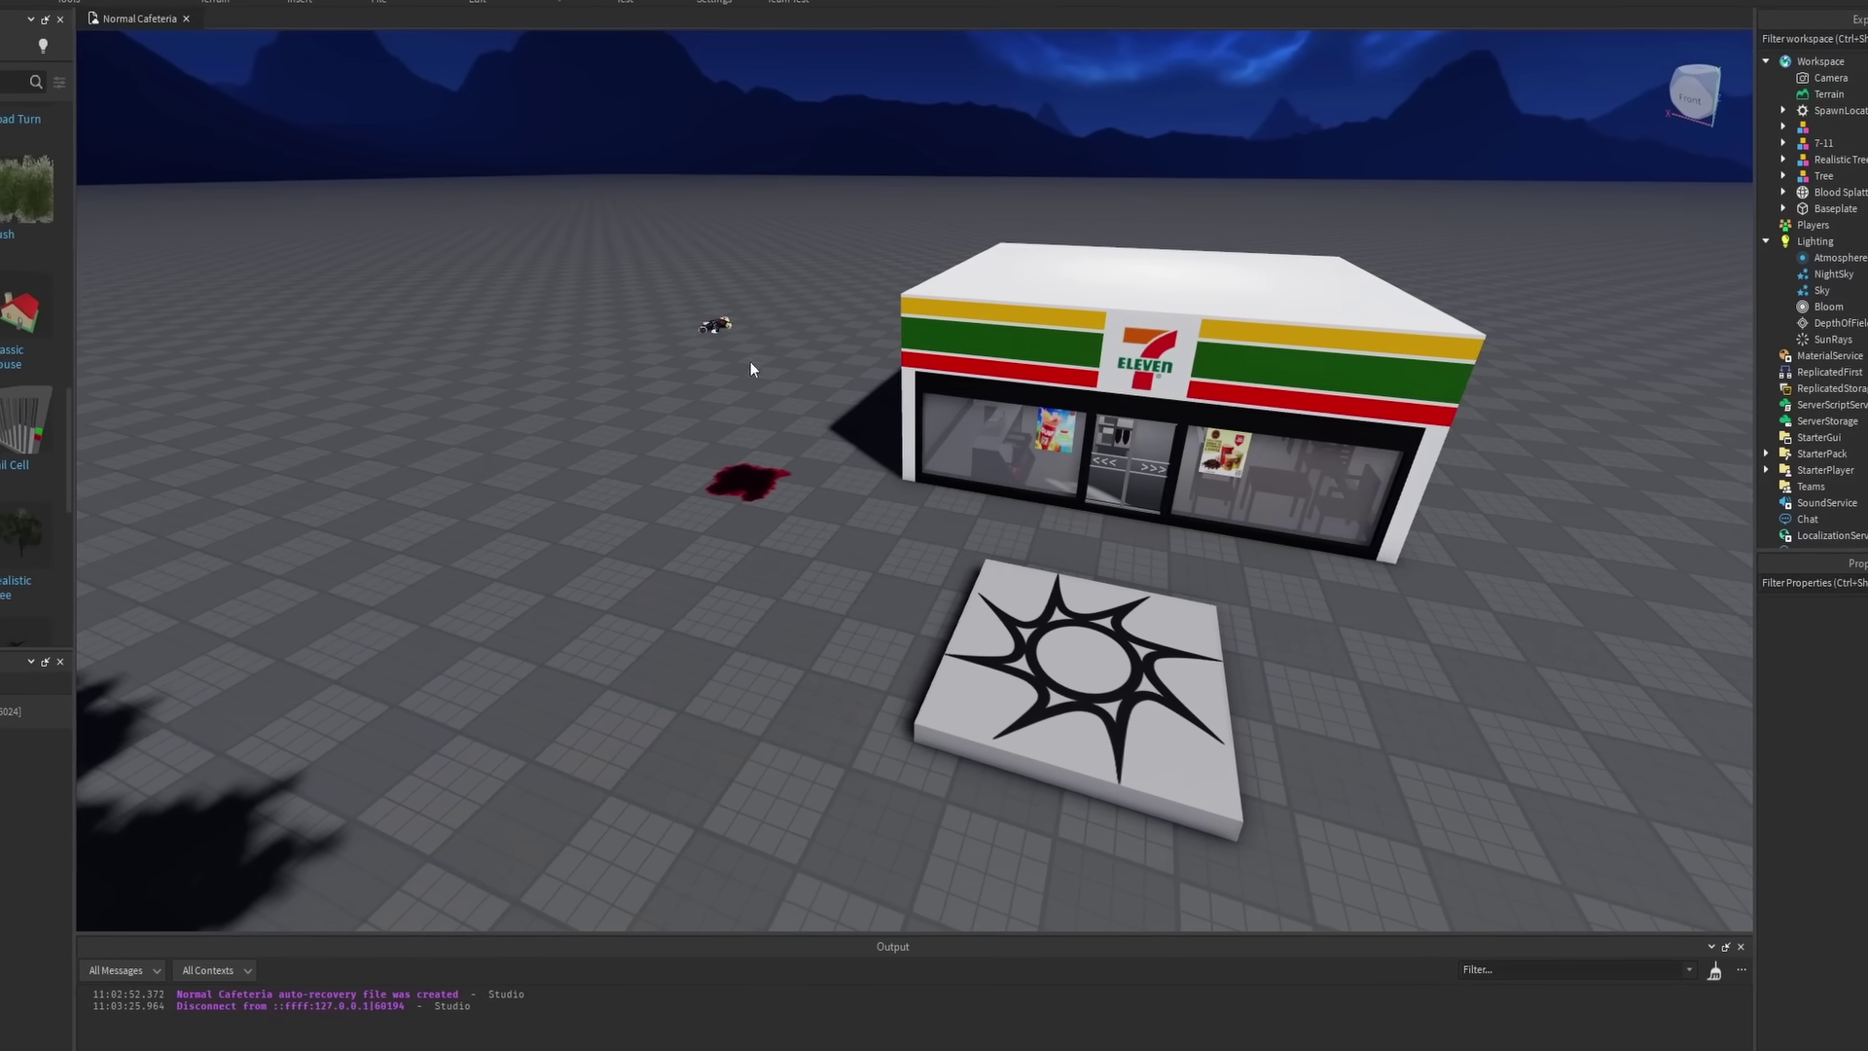
Cover the ground with grass and surround the 7-Eleven with a dense forest of tree models, leaving a clearing around it
right_click_drag(737, 360, 792, 494)
scroll(912, 498, "up", 5)
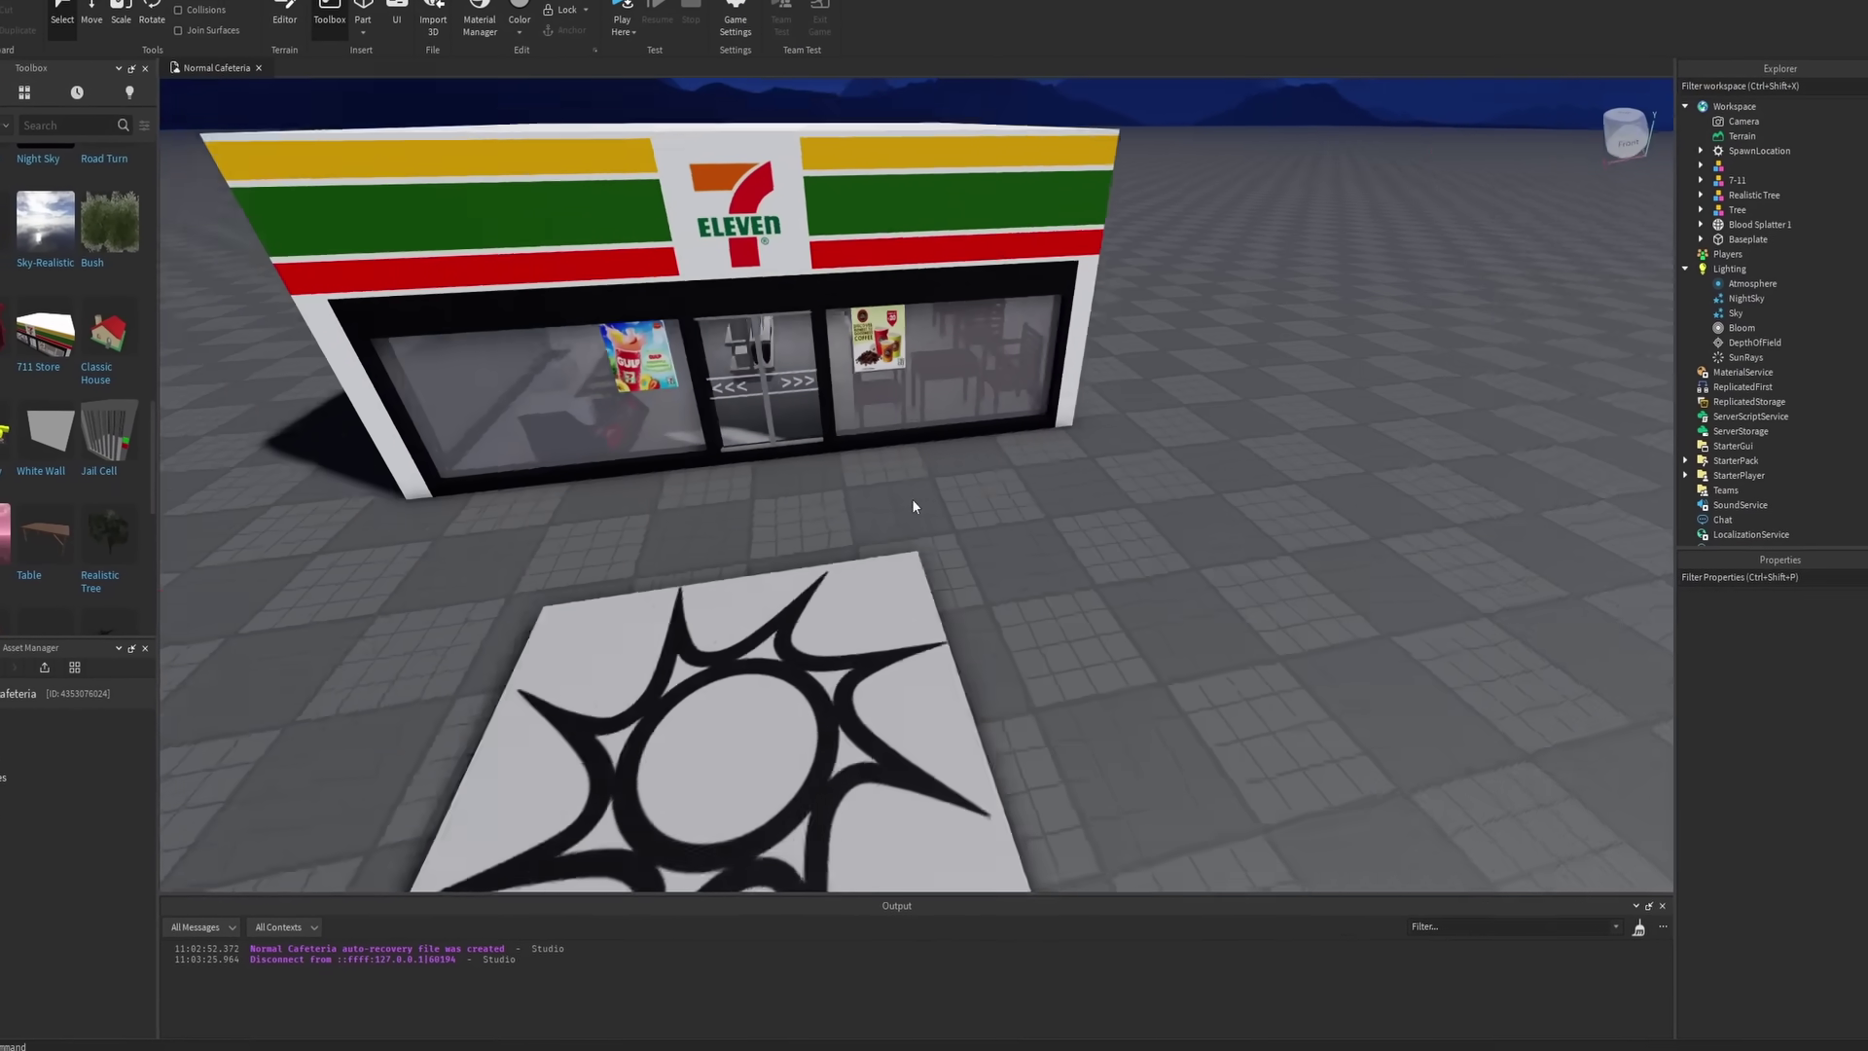
scroll(1144, 488, "down", 10)
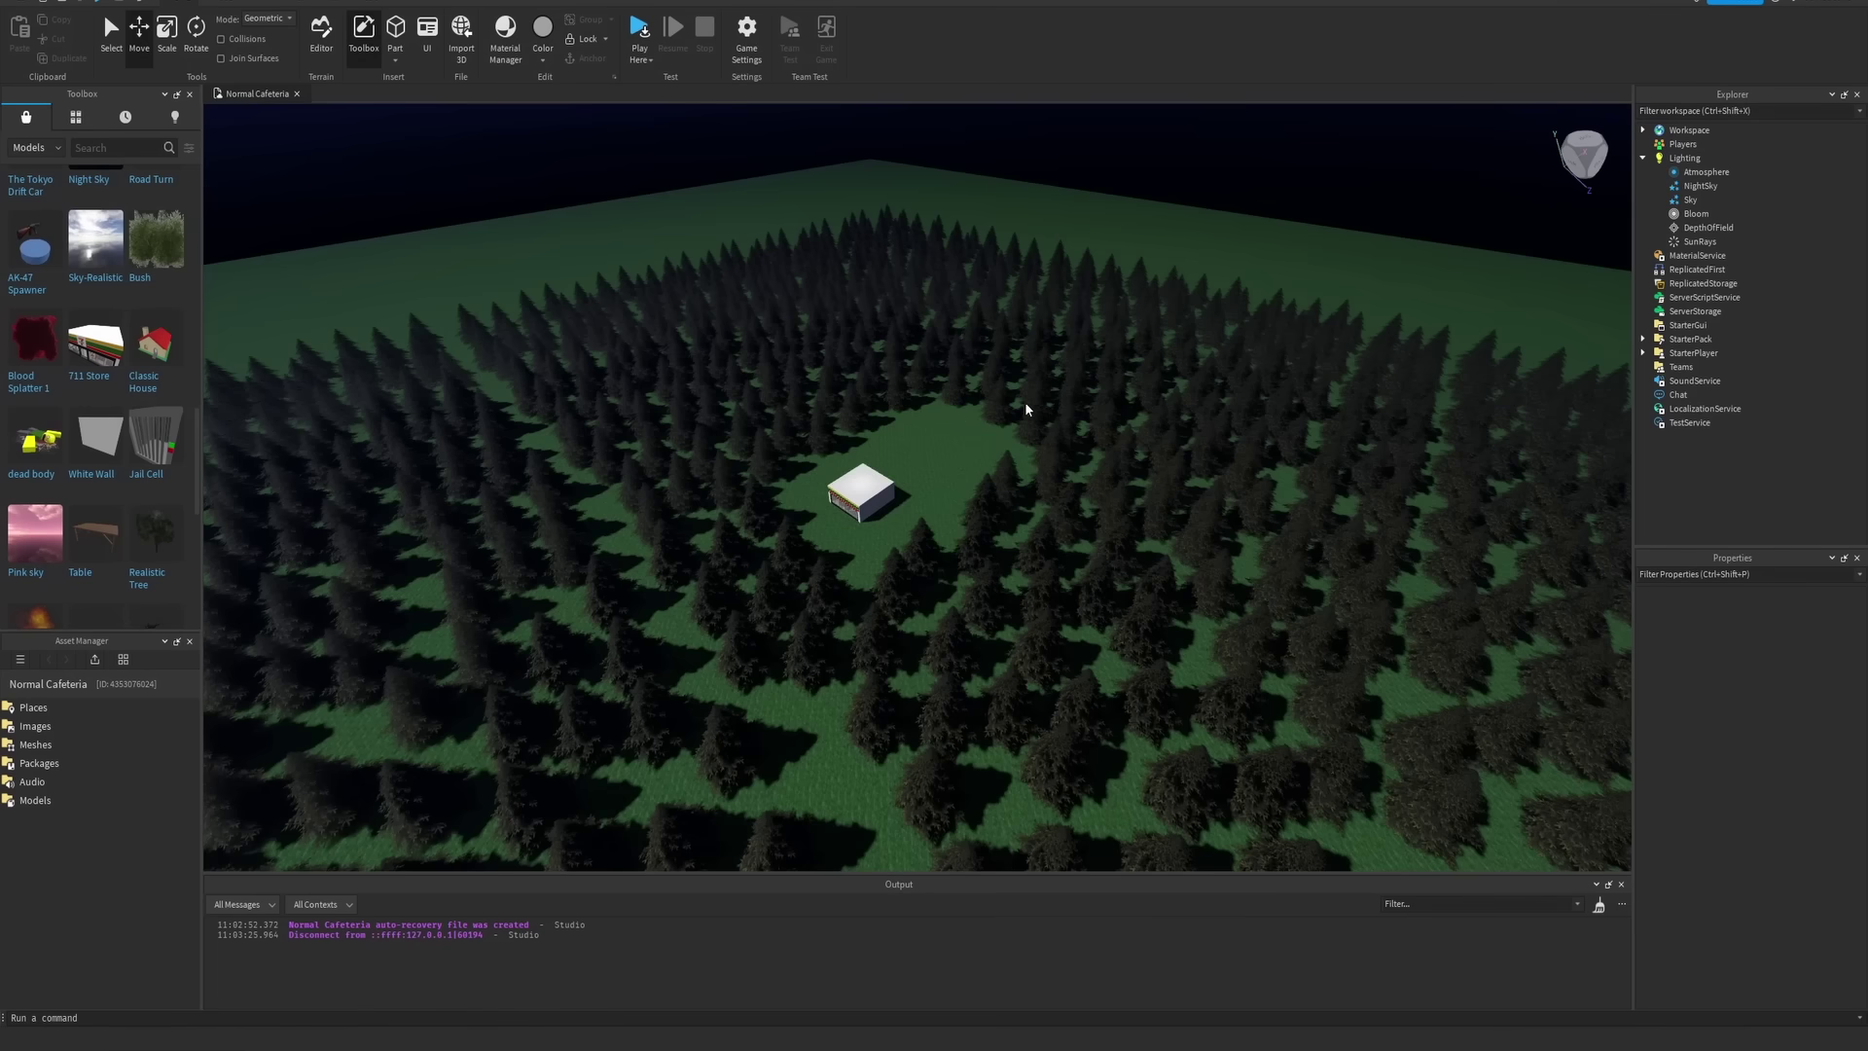
Insert the dead body model on the grass in front of the 7-Eleven, at the opposite end from the Dead Guy
right_click_drag(874, 416, 932, 412)
scroll(933, 412, "up", 3)
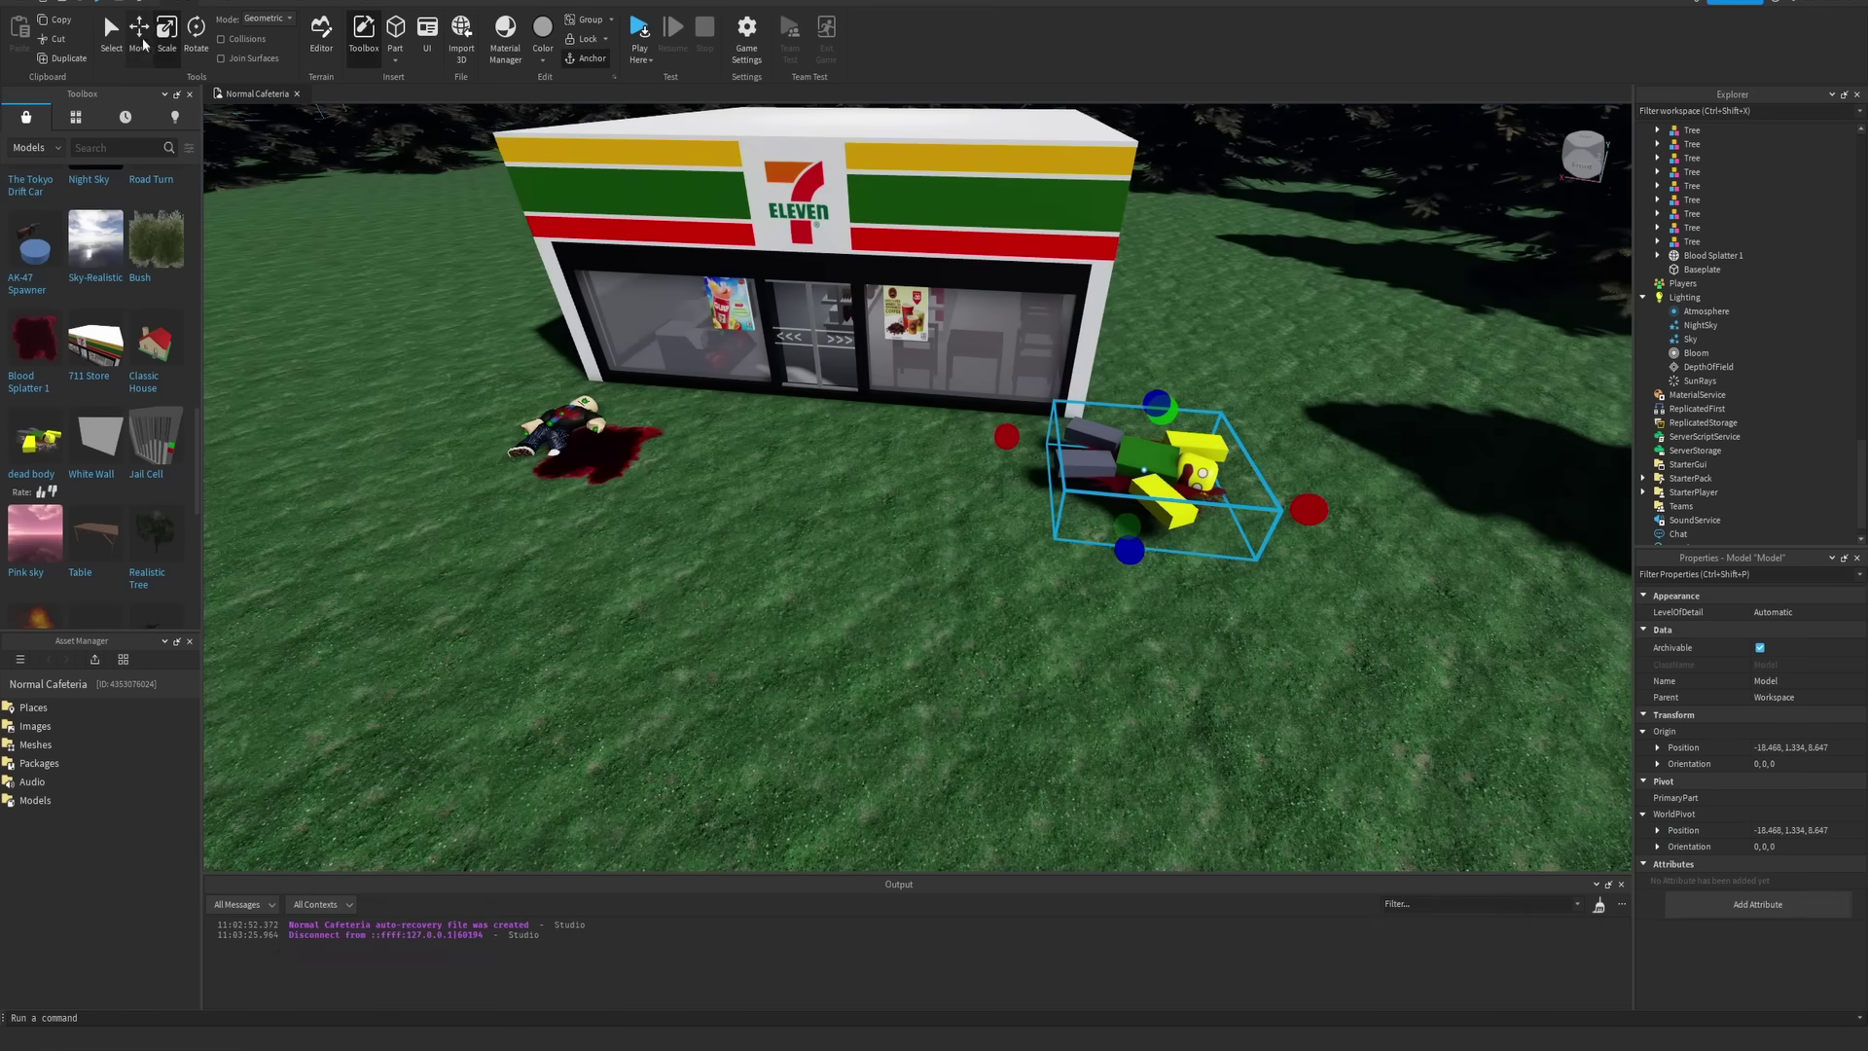
left_click(139, 34)
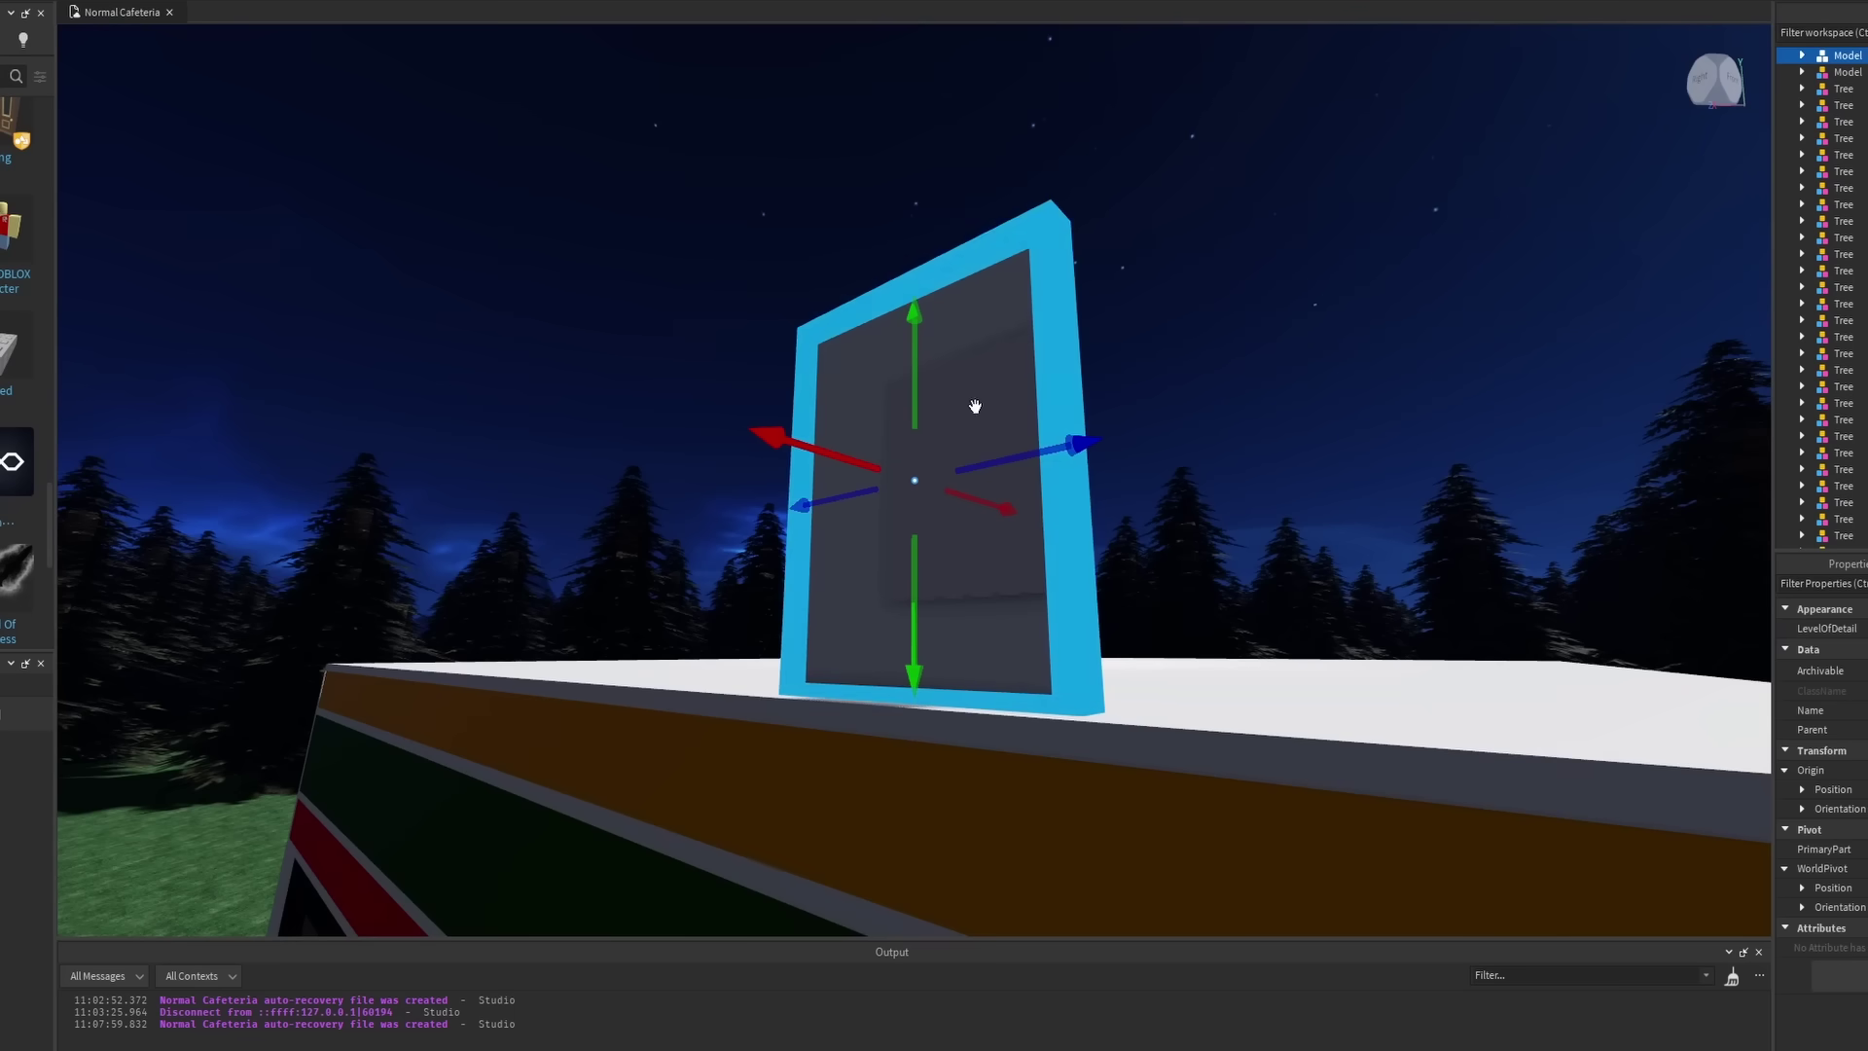
Insert the Missing poster model and mount it on the 7-Eleven's front window
scroll(978, 385, "down", 5)
scroll(845, 384, "up", 3)
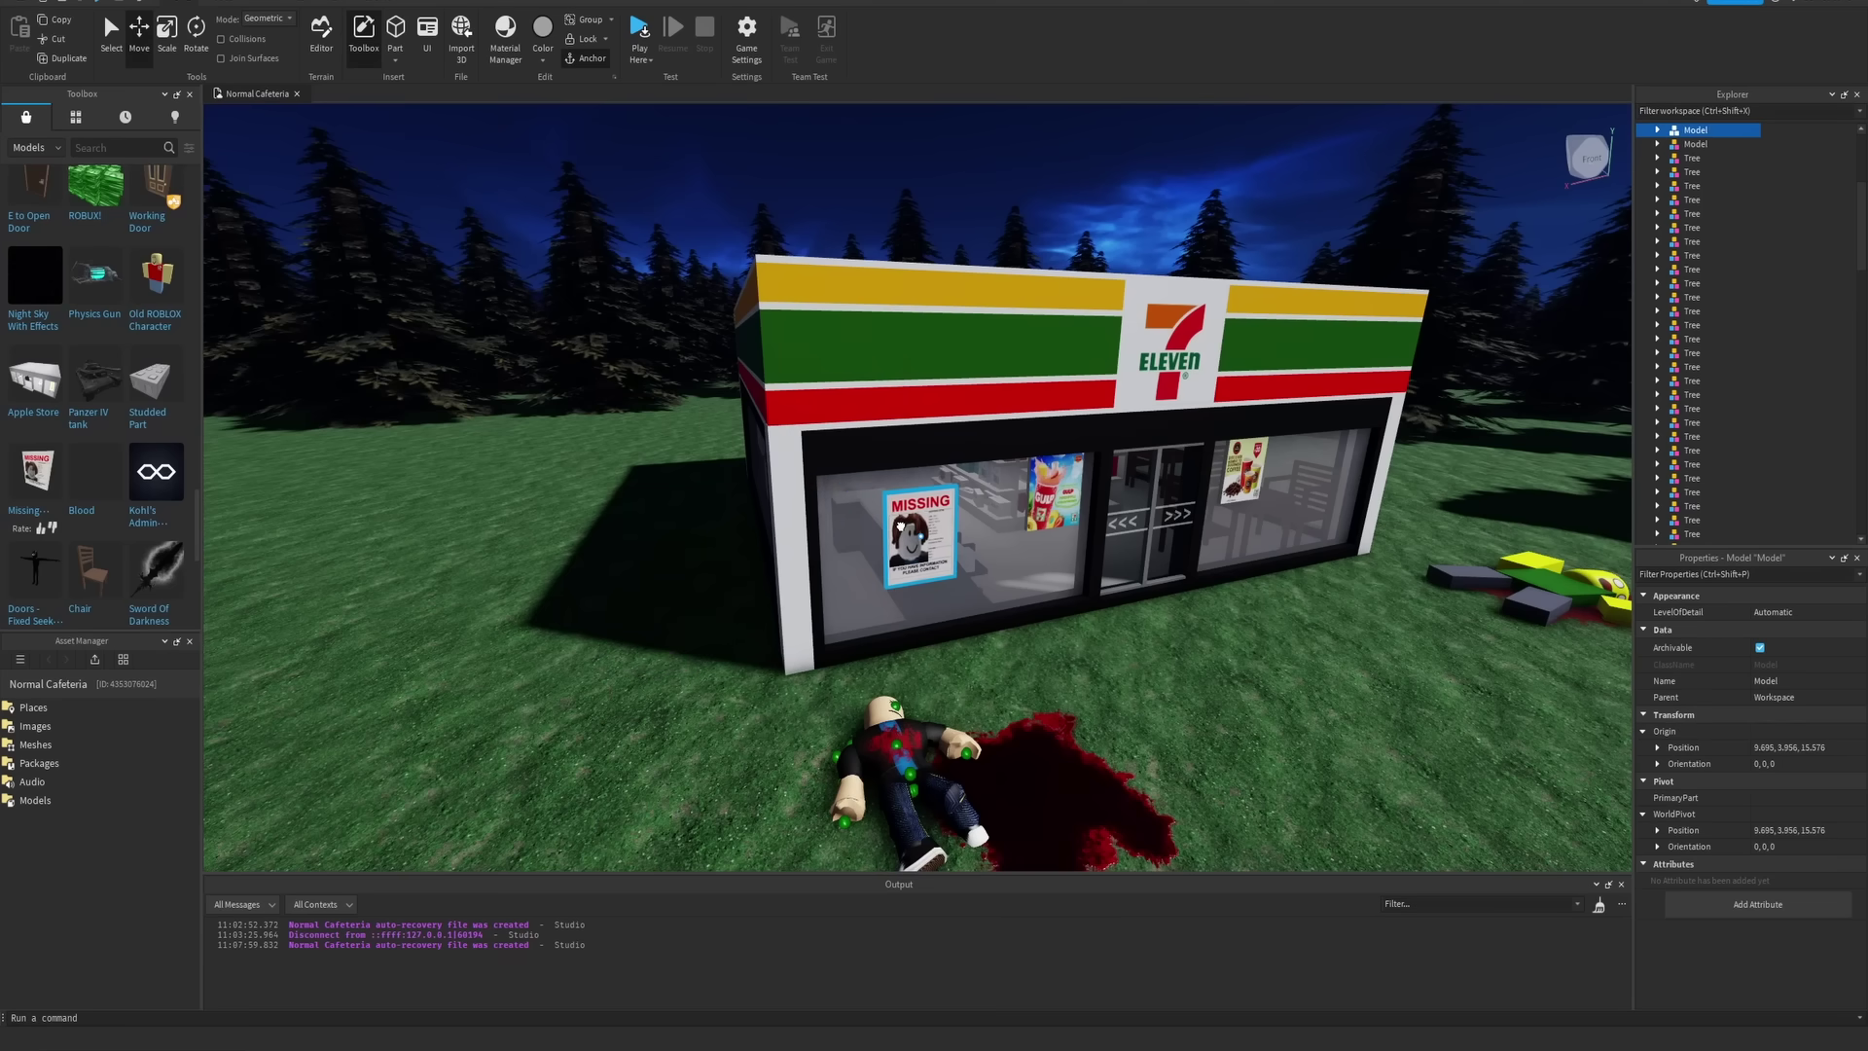
scroll(1077, 273, "down", 5)
Place a stack of wooden crates on the grass beside the 7-Eleven's front corner
key("f")
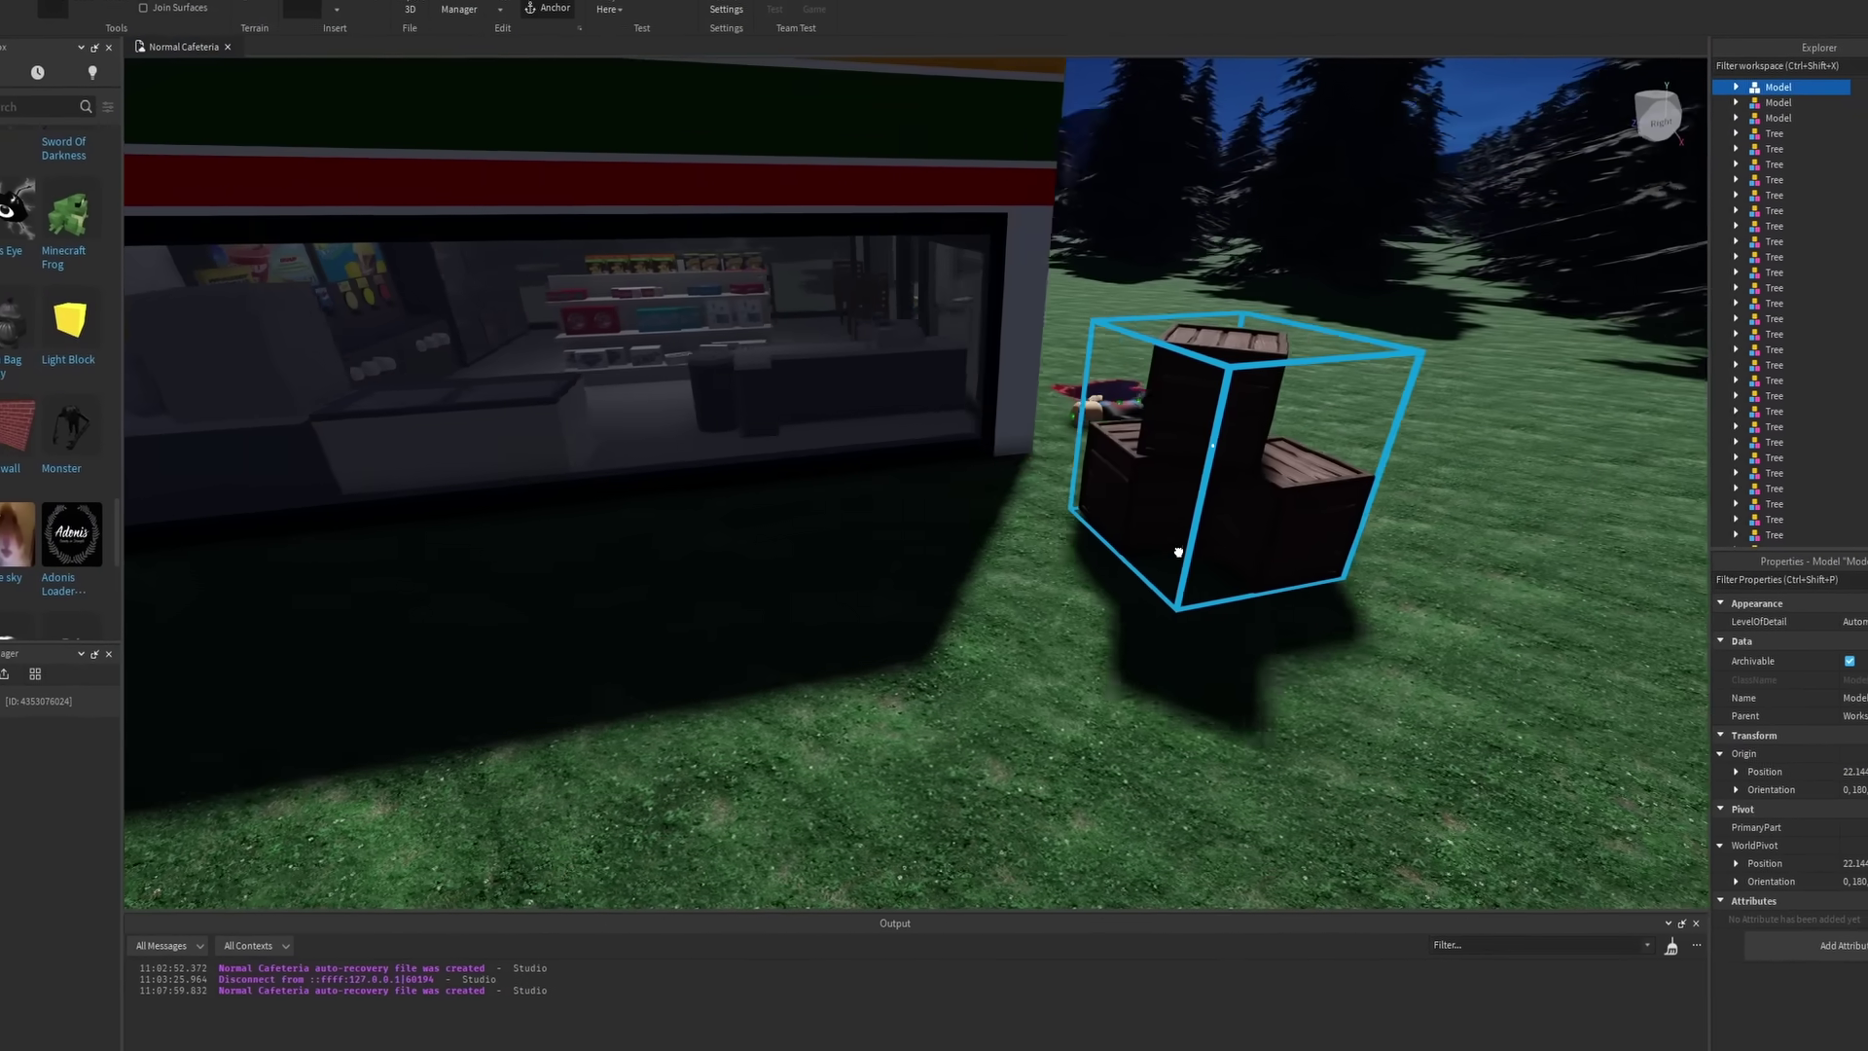
scroll(1179, 552, "down", 5)
right_click_drag(1119, 545, 917, 507)
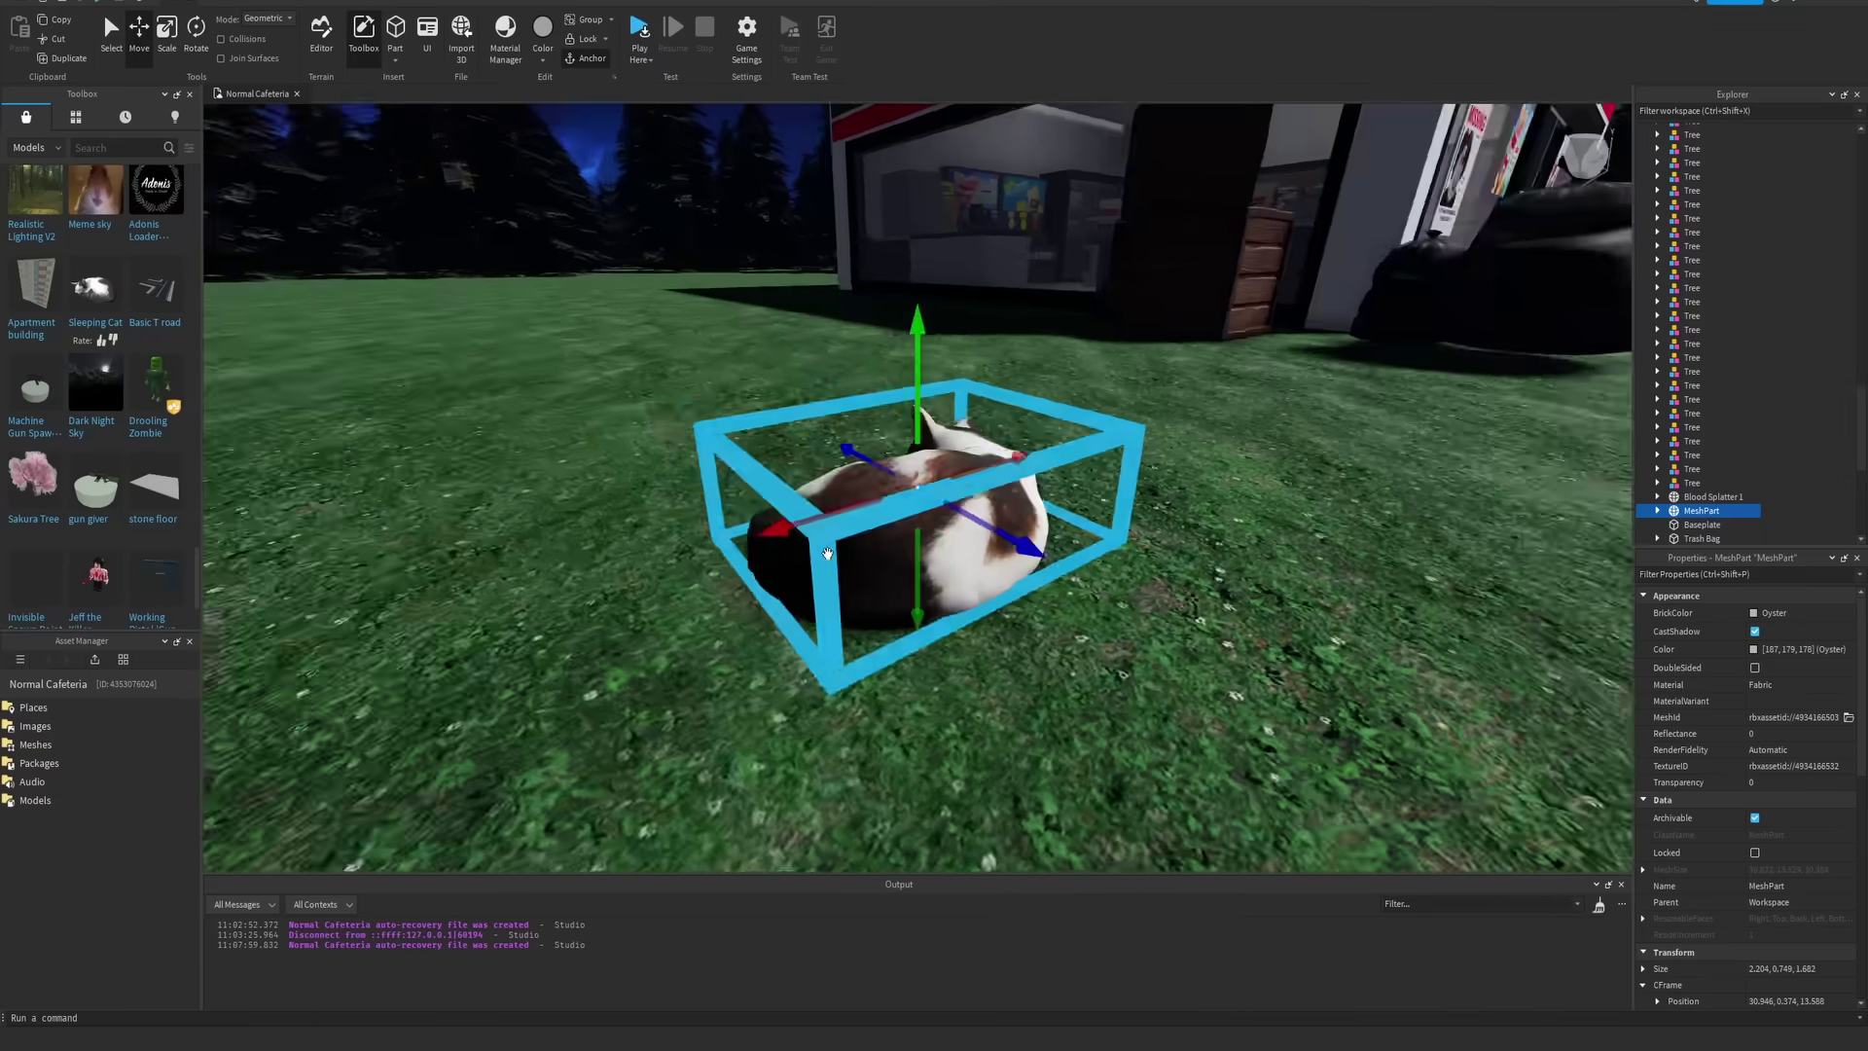
Insert the Sleeping Cat model and lay it on the green torso of the yellow dead body
right_click_drag(907, 554, 908, 554)
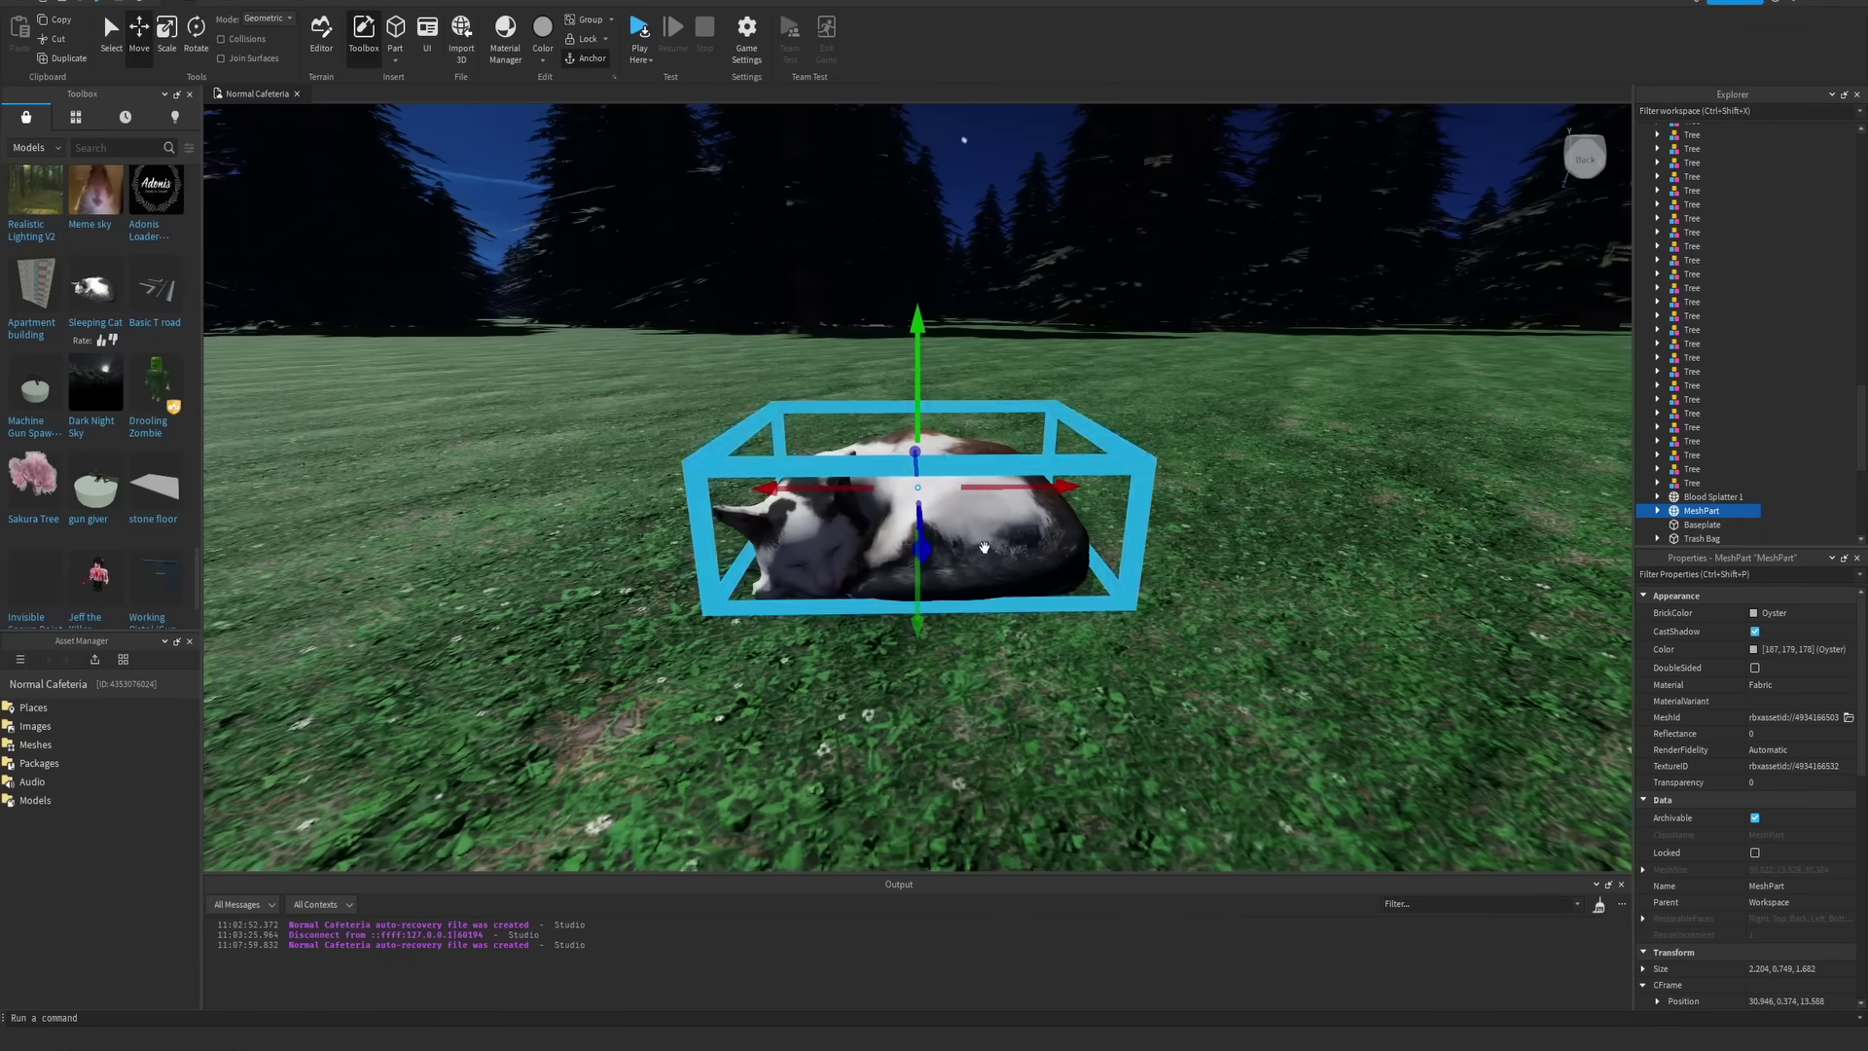
left_click_drag(785, 561, 769, 560)
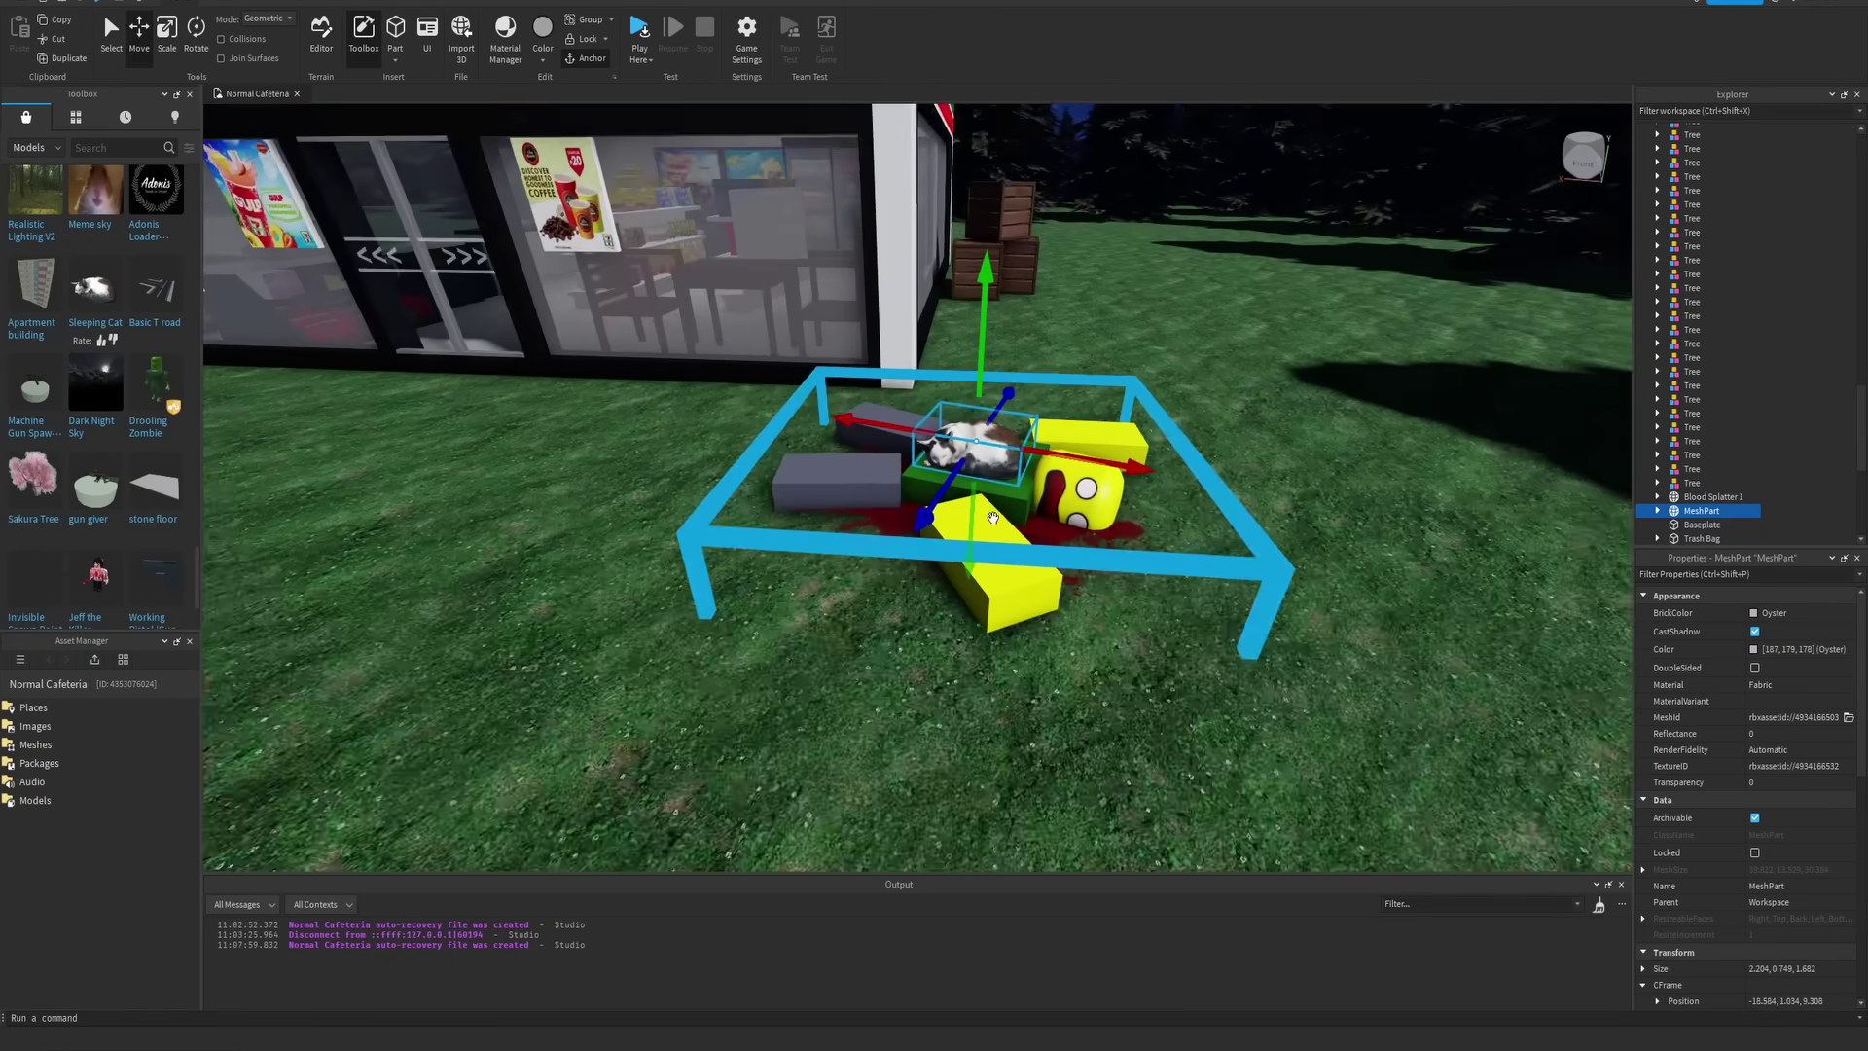
scroll(993, 518, "up", 8)
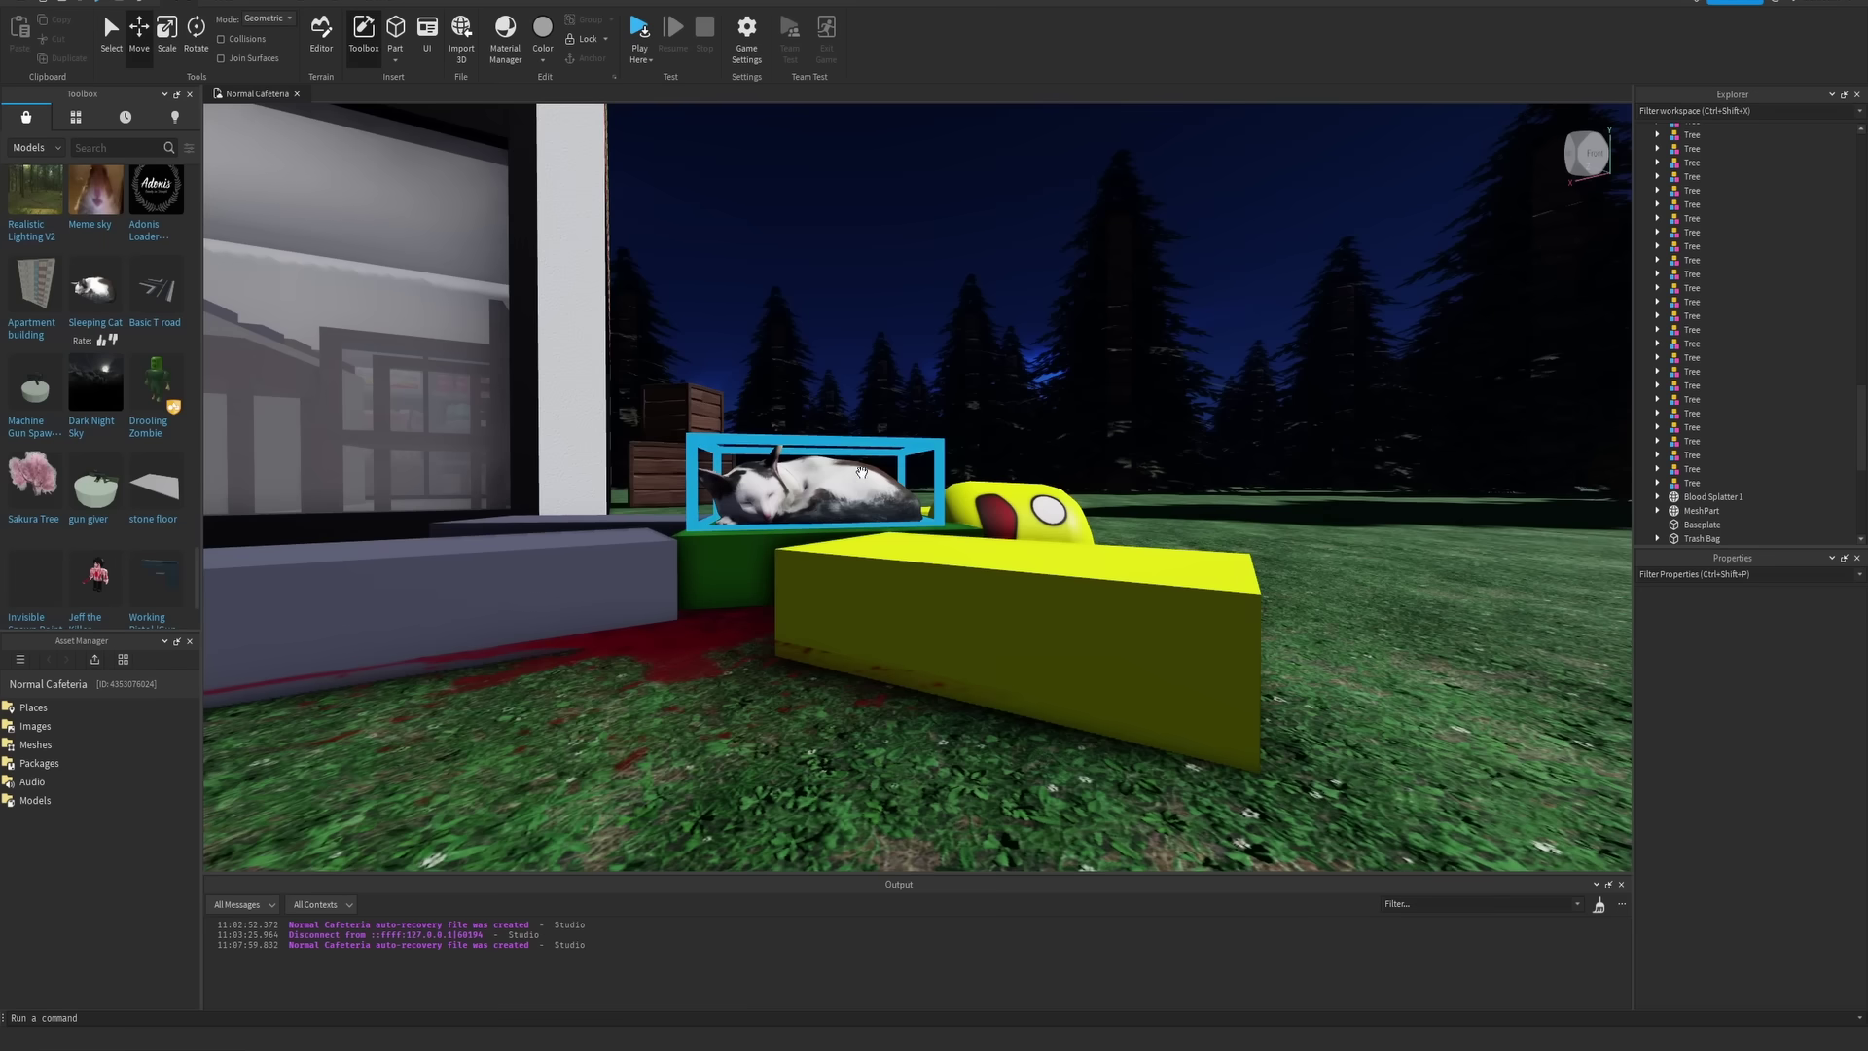
scroll(862, 471, "down", 10)
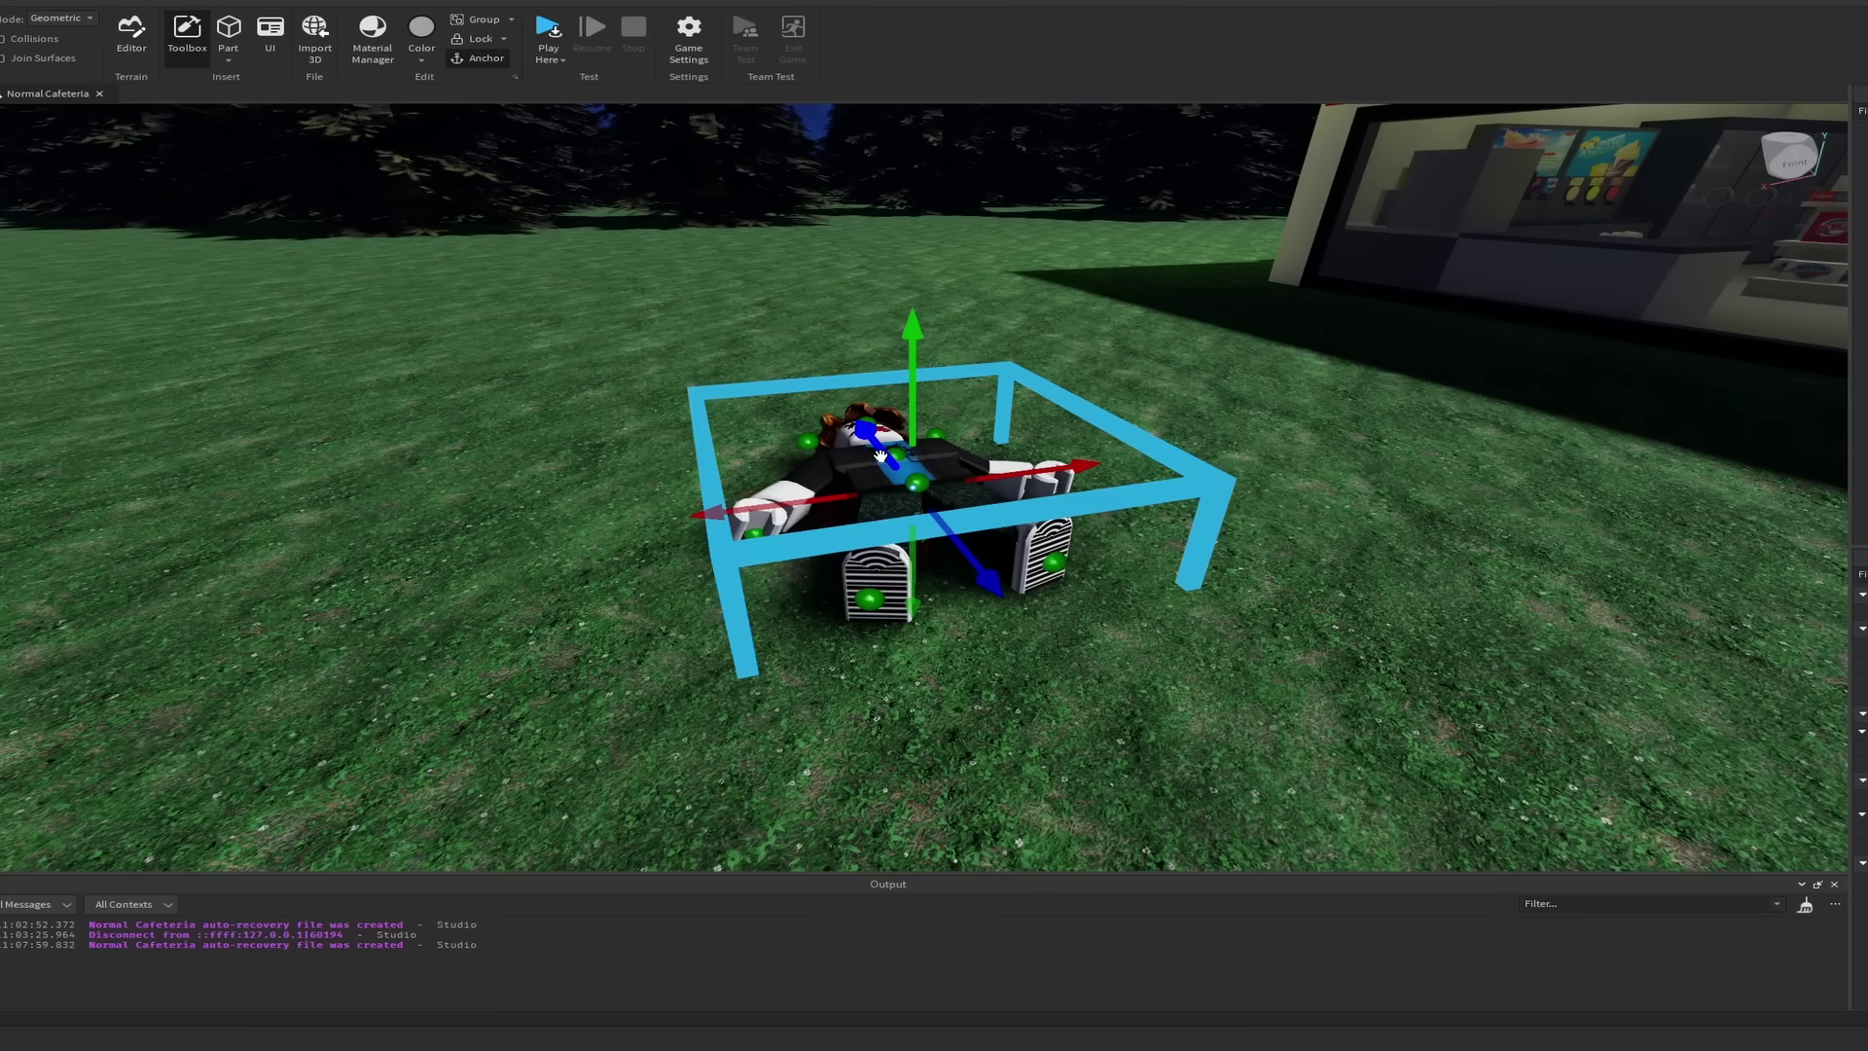
Place the dead bacon character model on the open grass off the side of the 7-Eleven
right_click_drag(880, 455, 822, 439)
scroll(1020, 538, "down", 5)
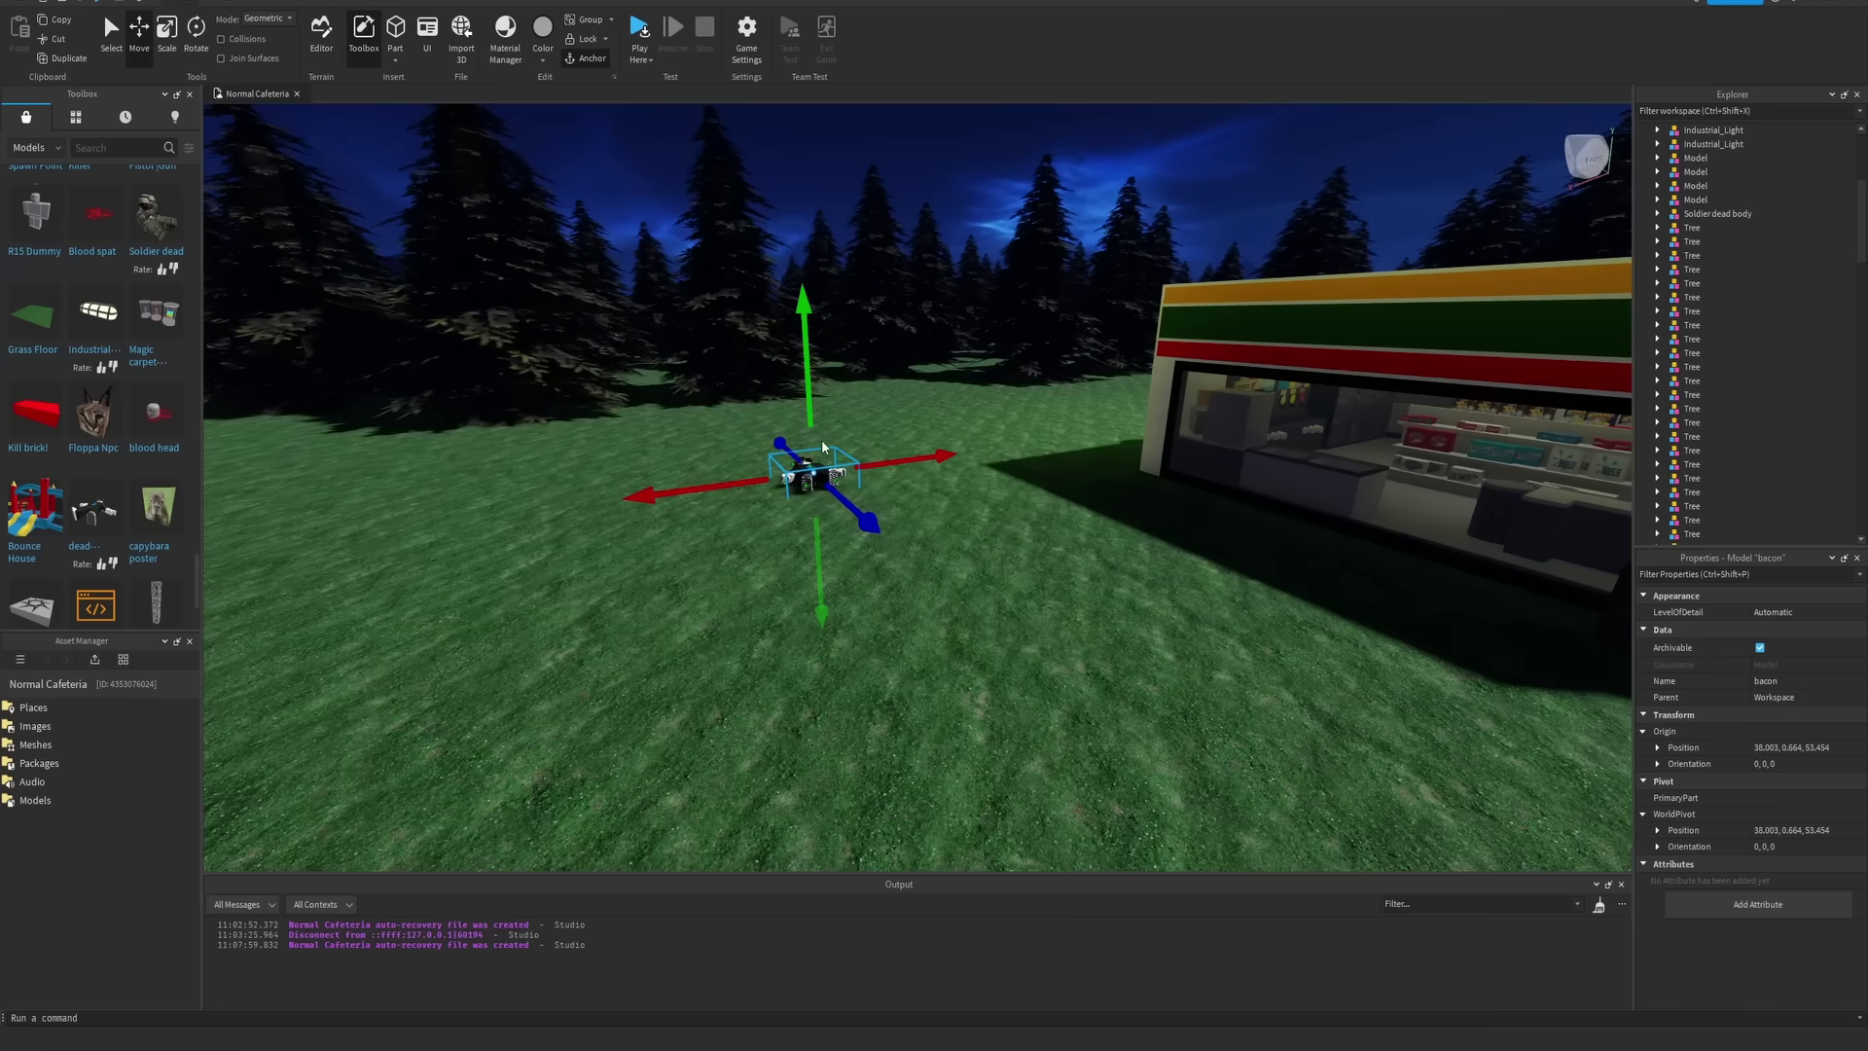
scroll(539, 525, "down", 5)
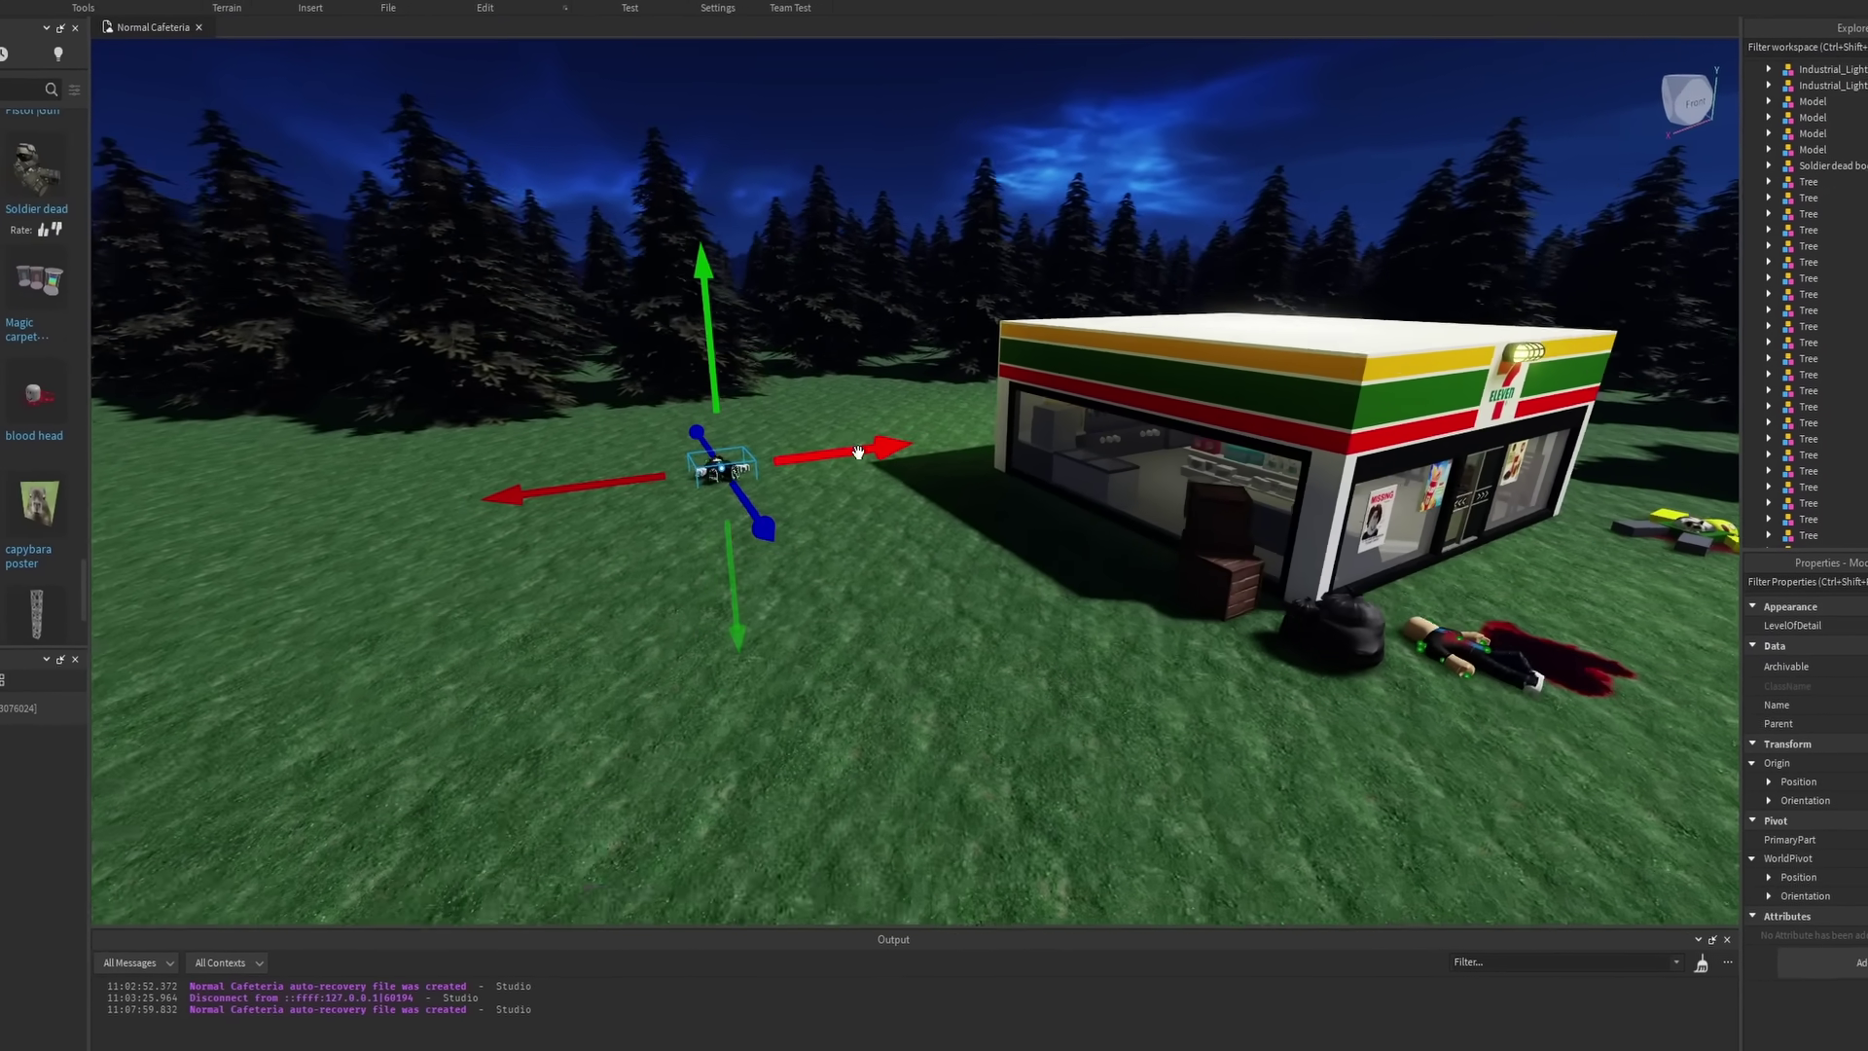
right_click_drag(798, 457, 726, 486)
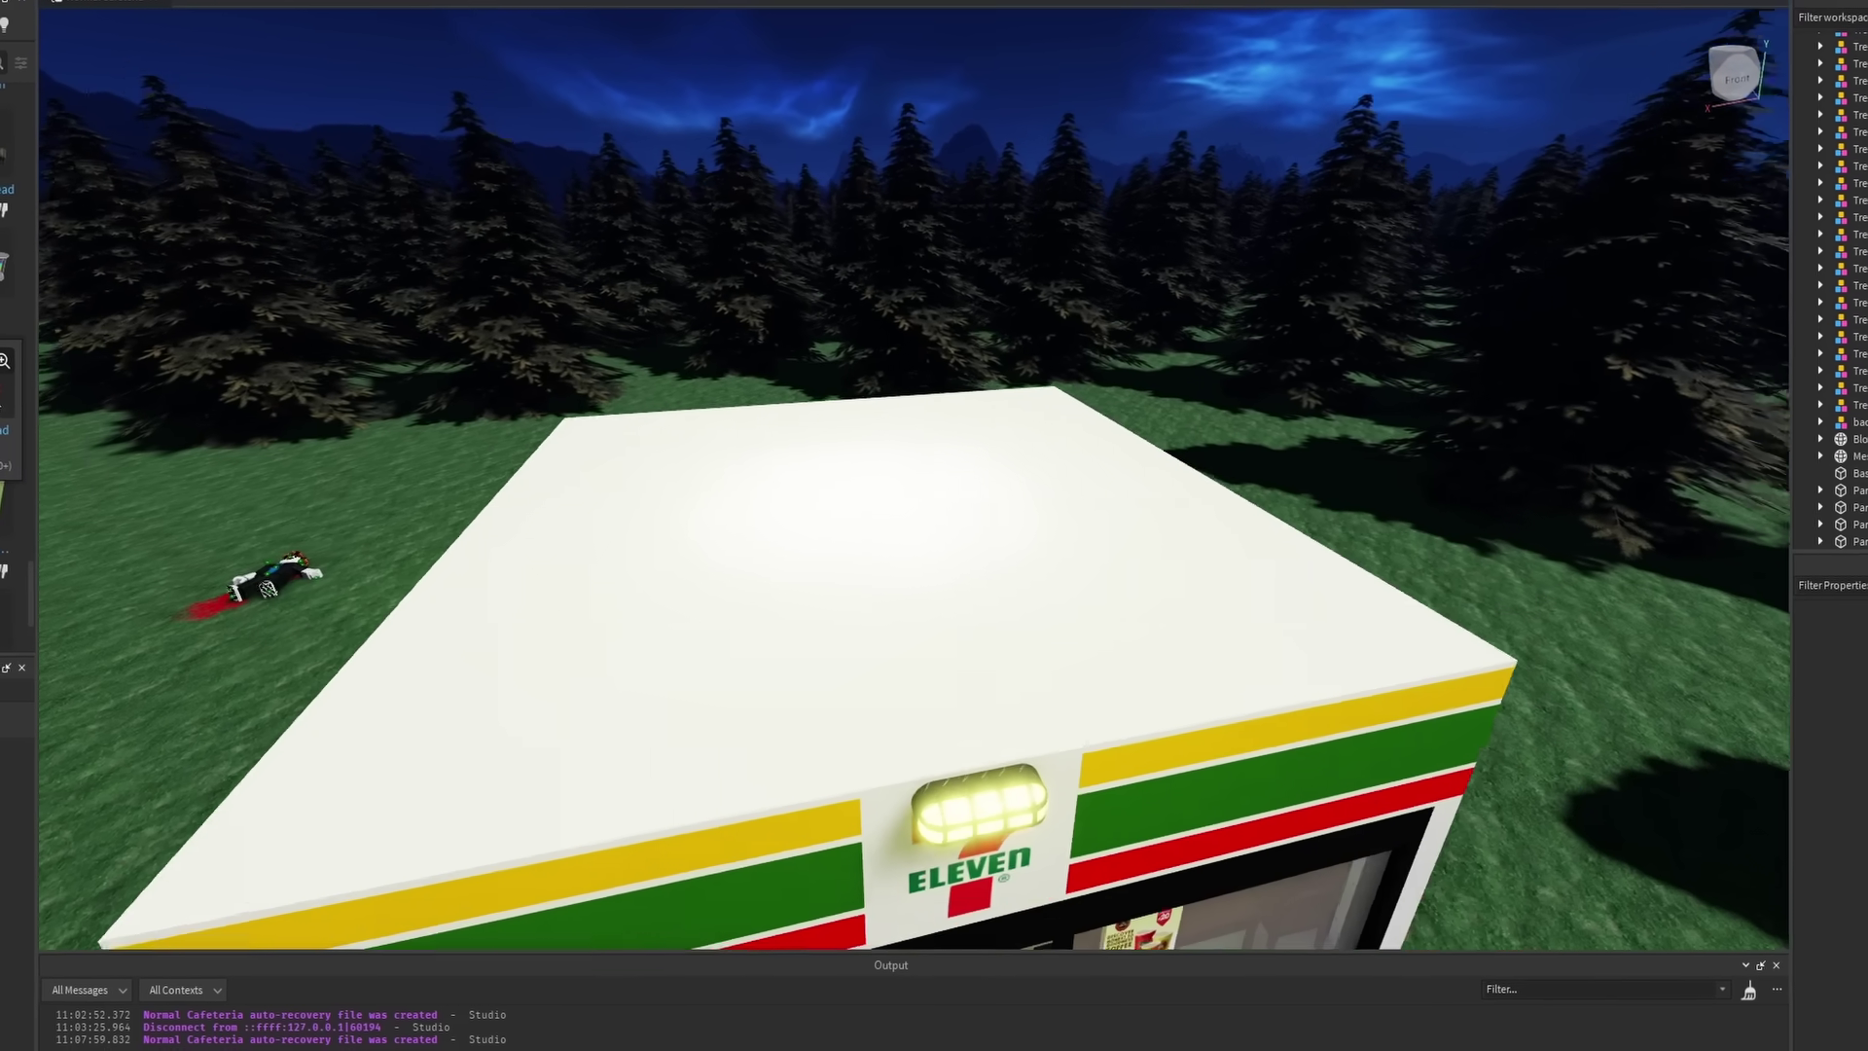
Insert the blood head model and set it on the 7-Eleven's roof just above the sign
left_click(10, 397)
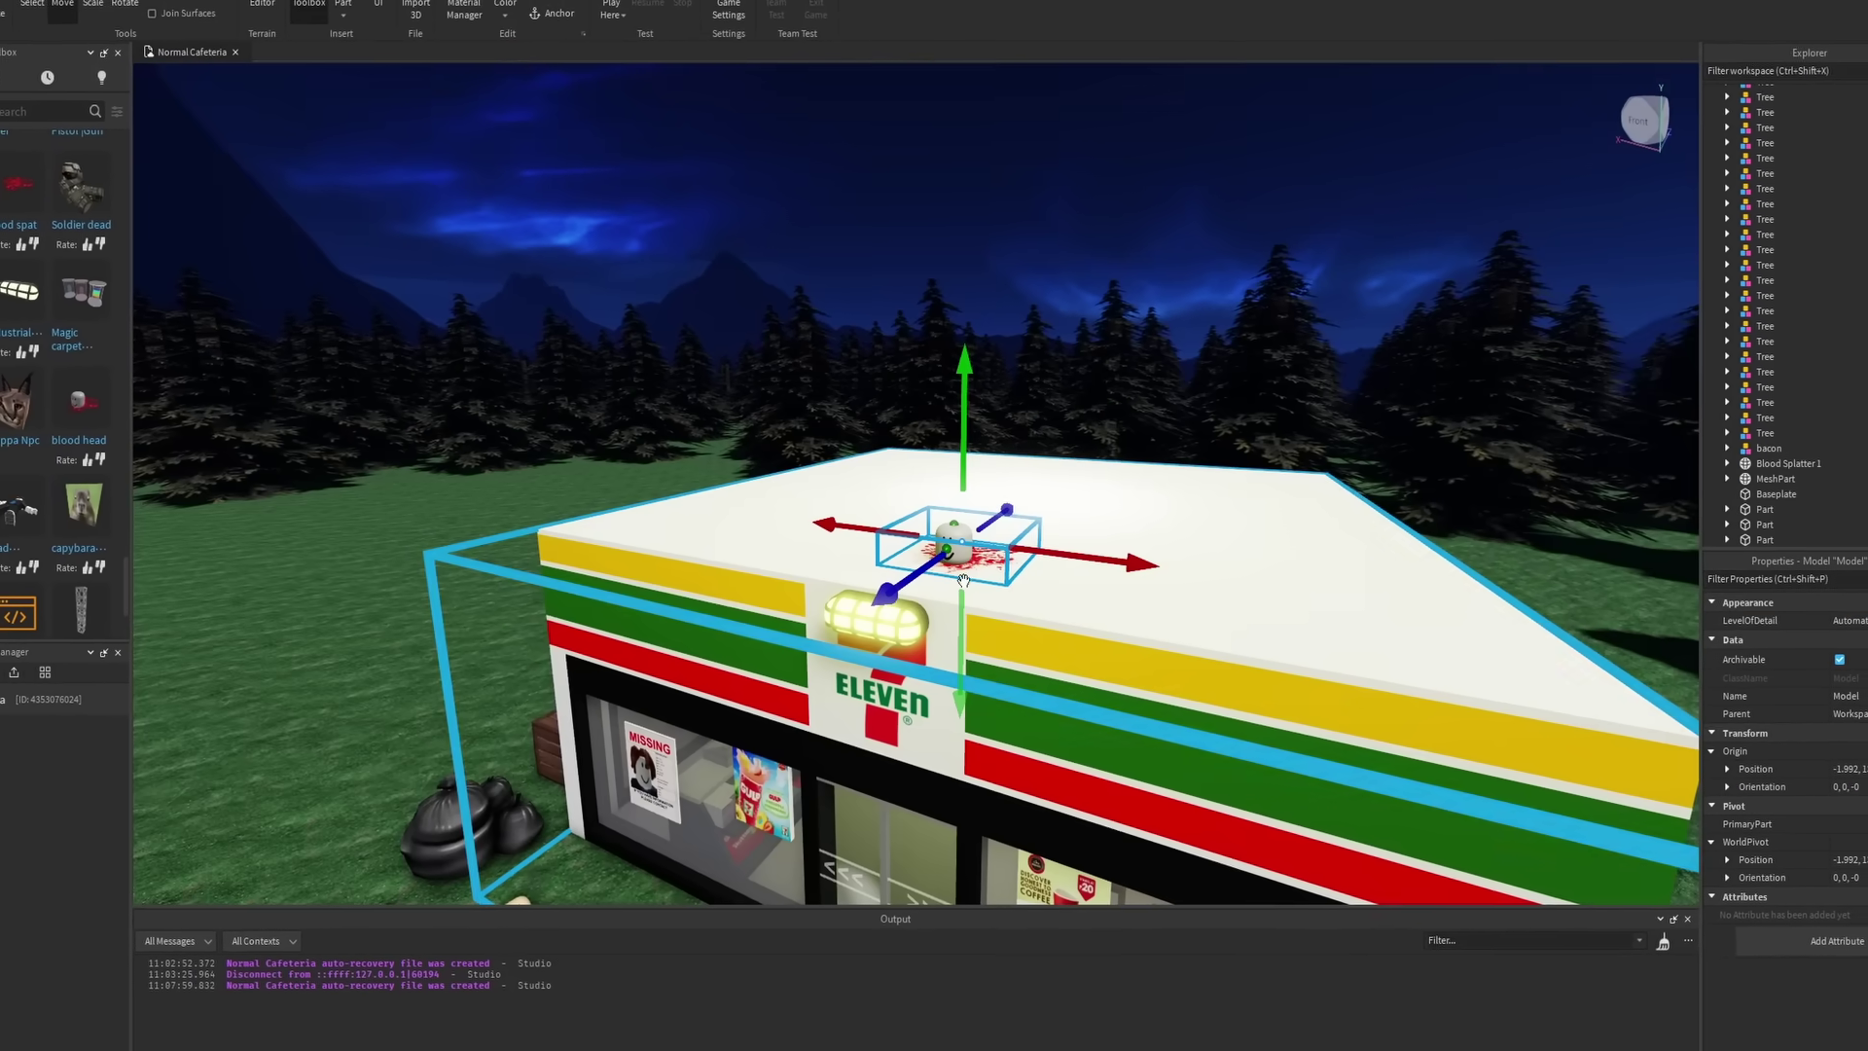
right_click_drag(1003, 578, 972, 552)
scroll(969, 550, "down", 10)
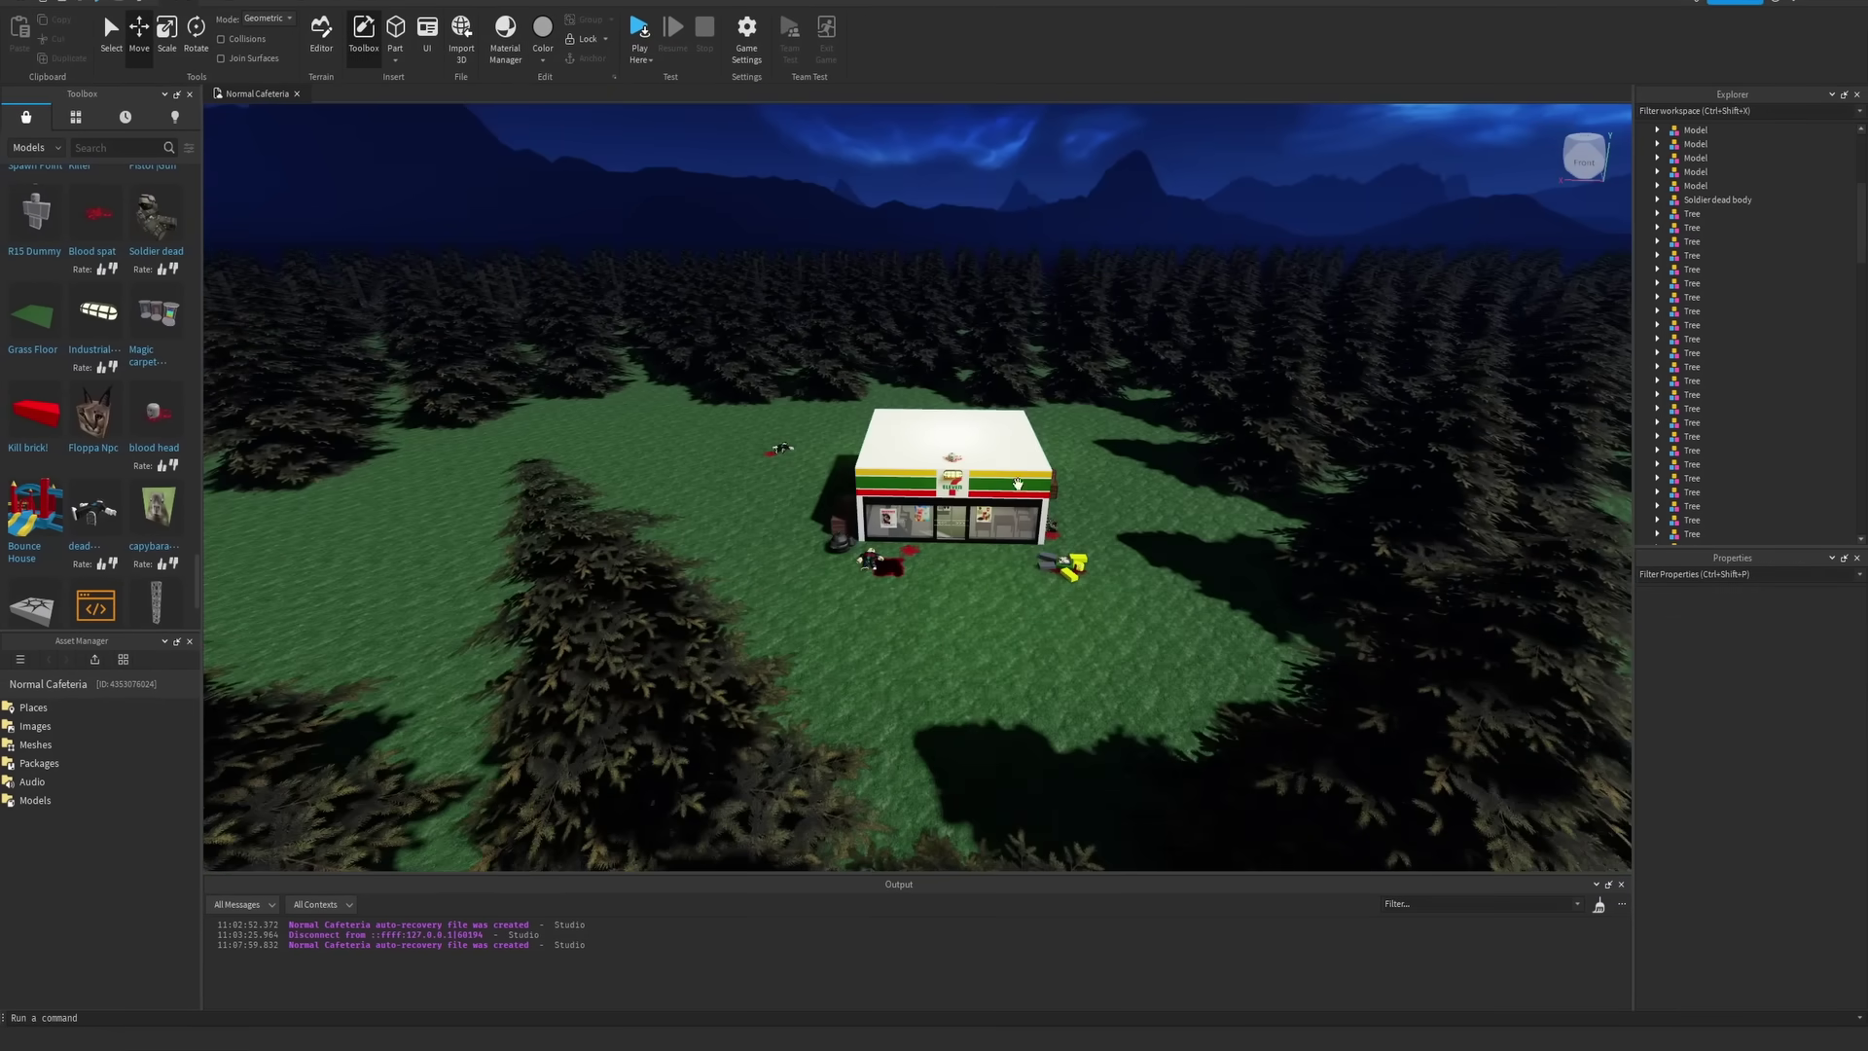
Search the toolbox for "parking lot" and place a large parking lot model on the grass beside the 7-Eleven
right_click_drag(1073, 484, 888, 560)
scroll(1207, 452, "up", 5)
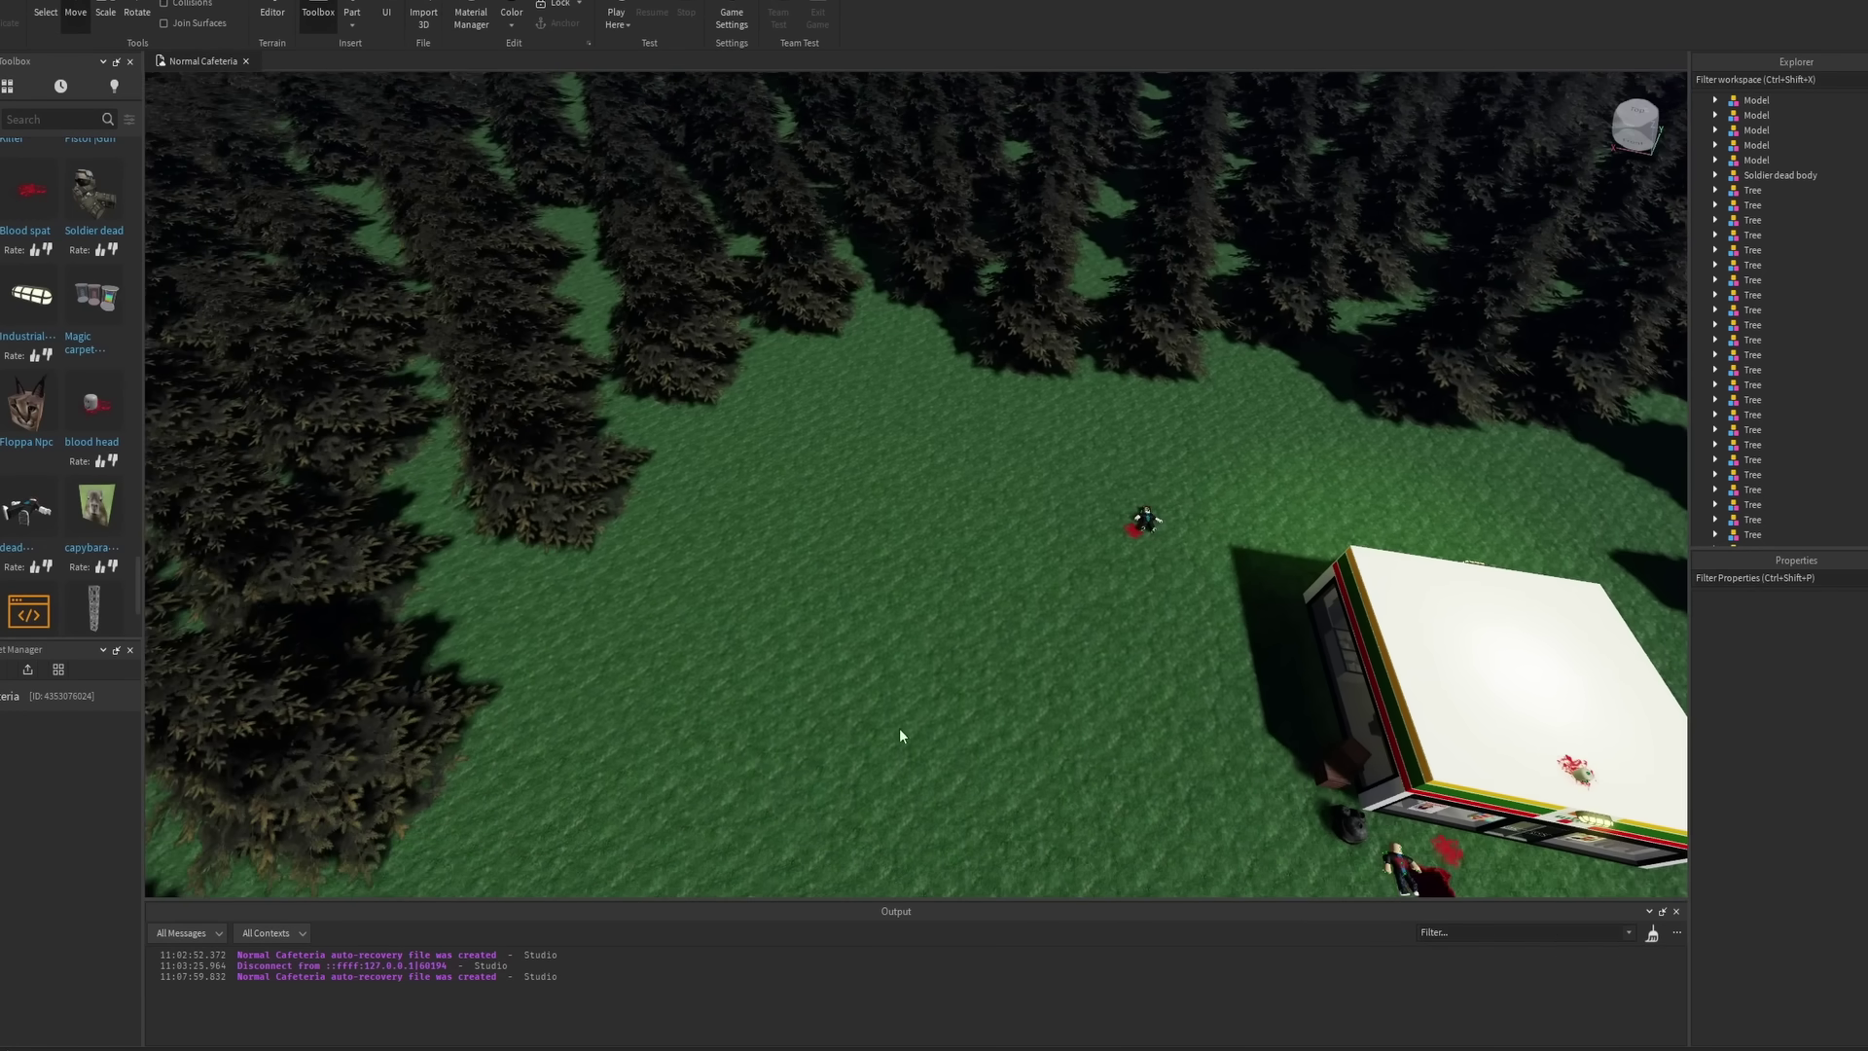
scroll(934, 451, "down", 8)
scroll(934, 450, "up", 8)
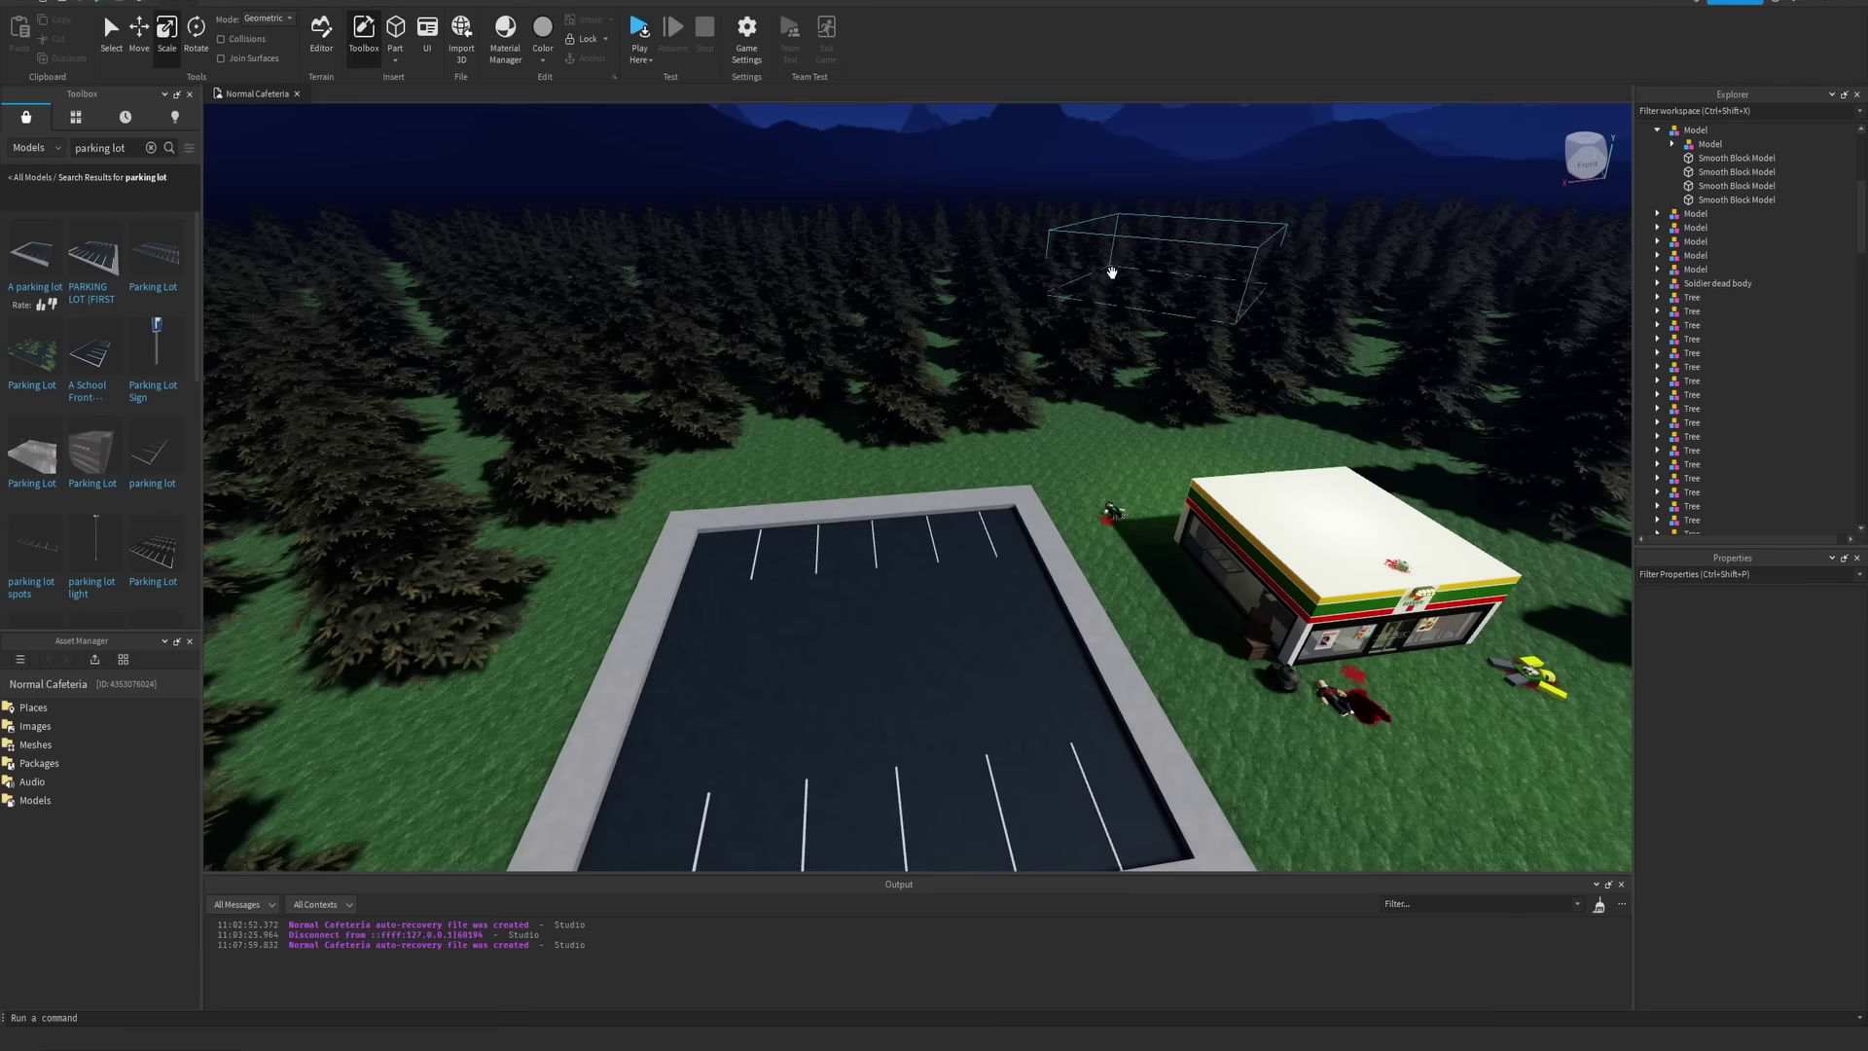
Examine the parking lot and its position relative to the 7-Eleven and the forest from several angles
scroll(1076, 284, "up", 5)
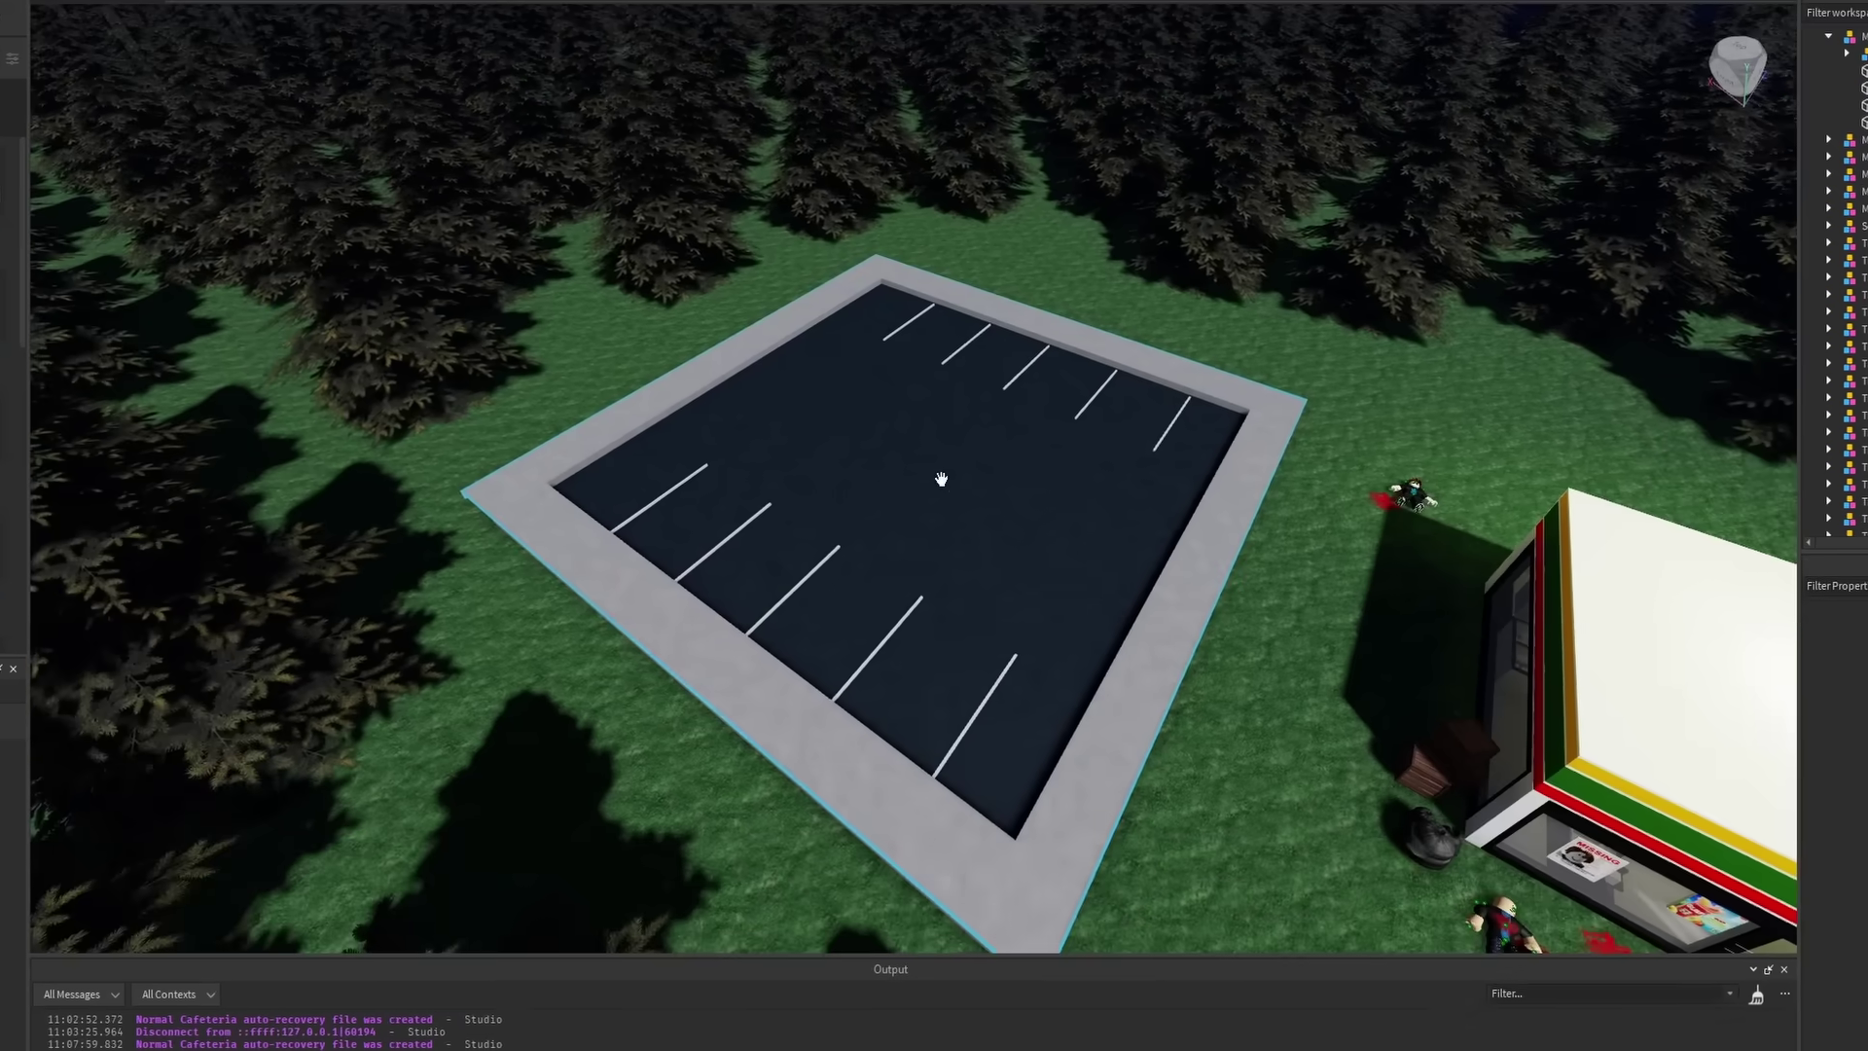
right_click_drag(941, 479, 973, 437)
scroll(887, 402, "up", 3)
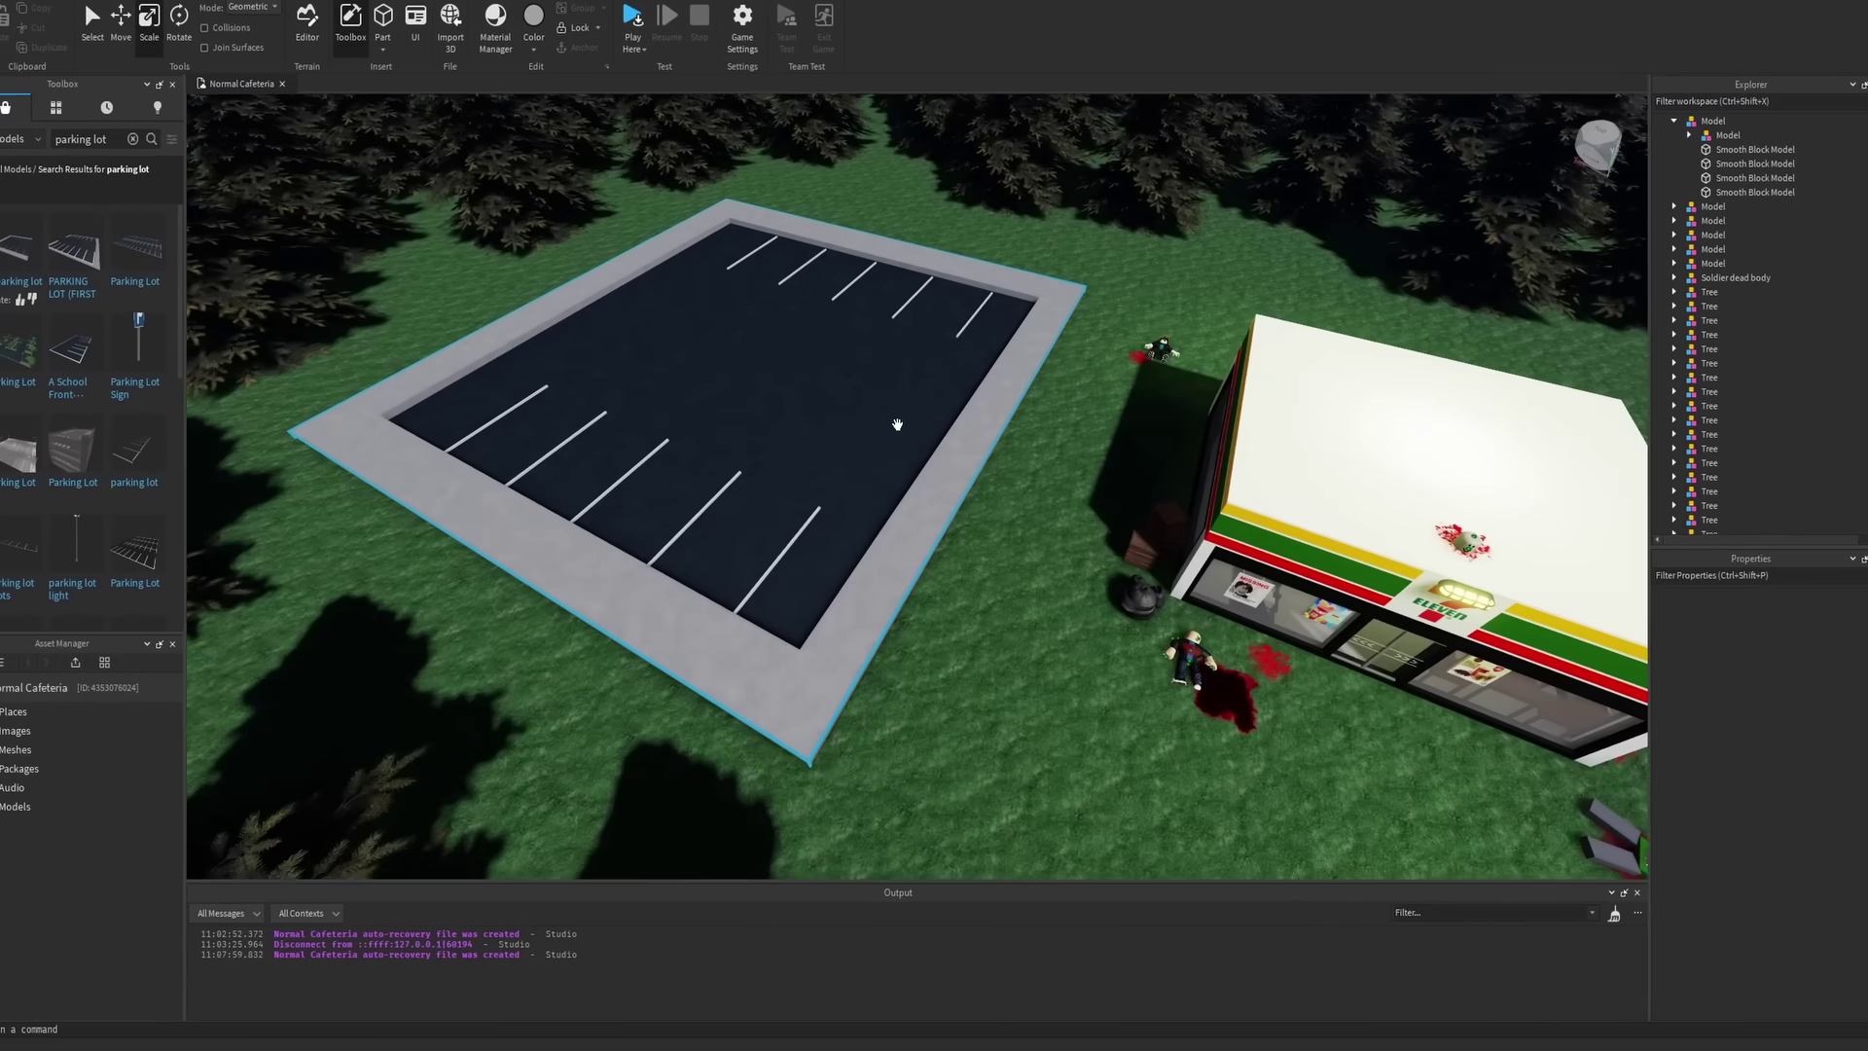
scroll(857, 434, "up", 3)
right_click_drag(858, 434, 772, 316)
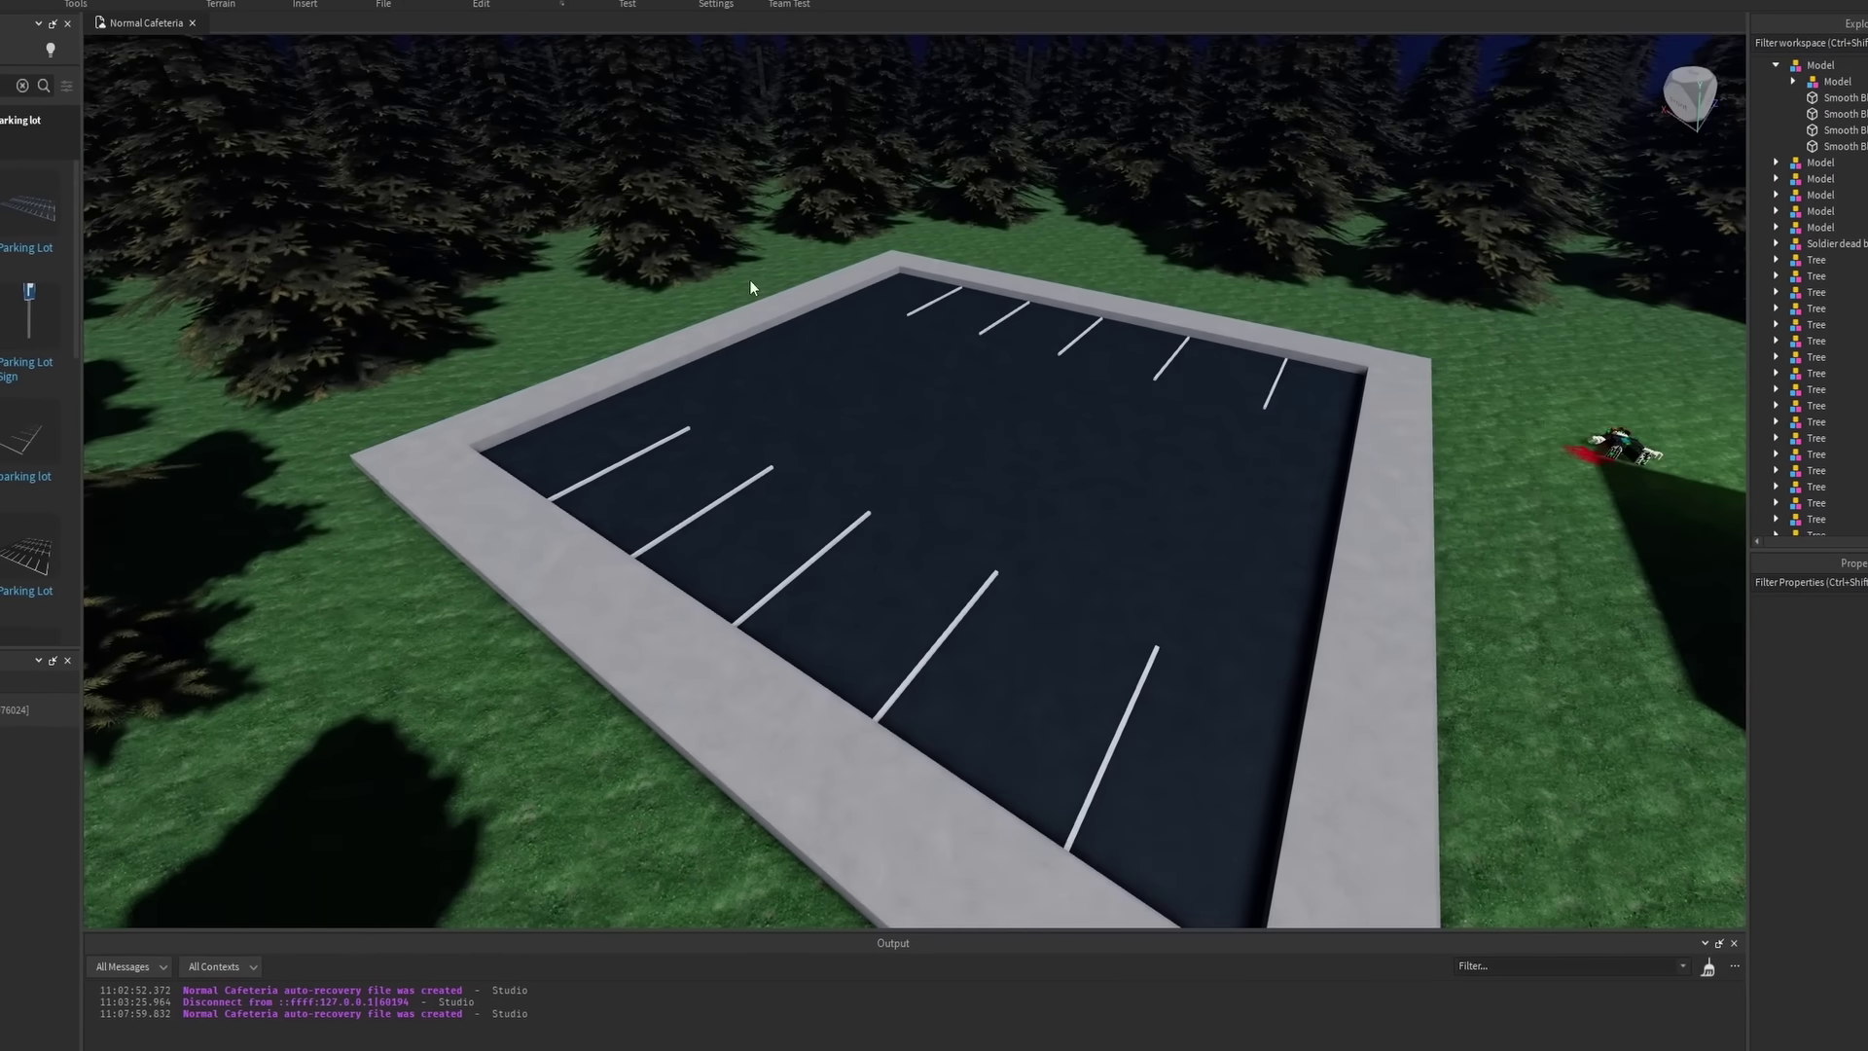
left_click(813, 389)
right_click_drag(1110, 388, 1018, 378)
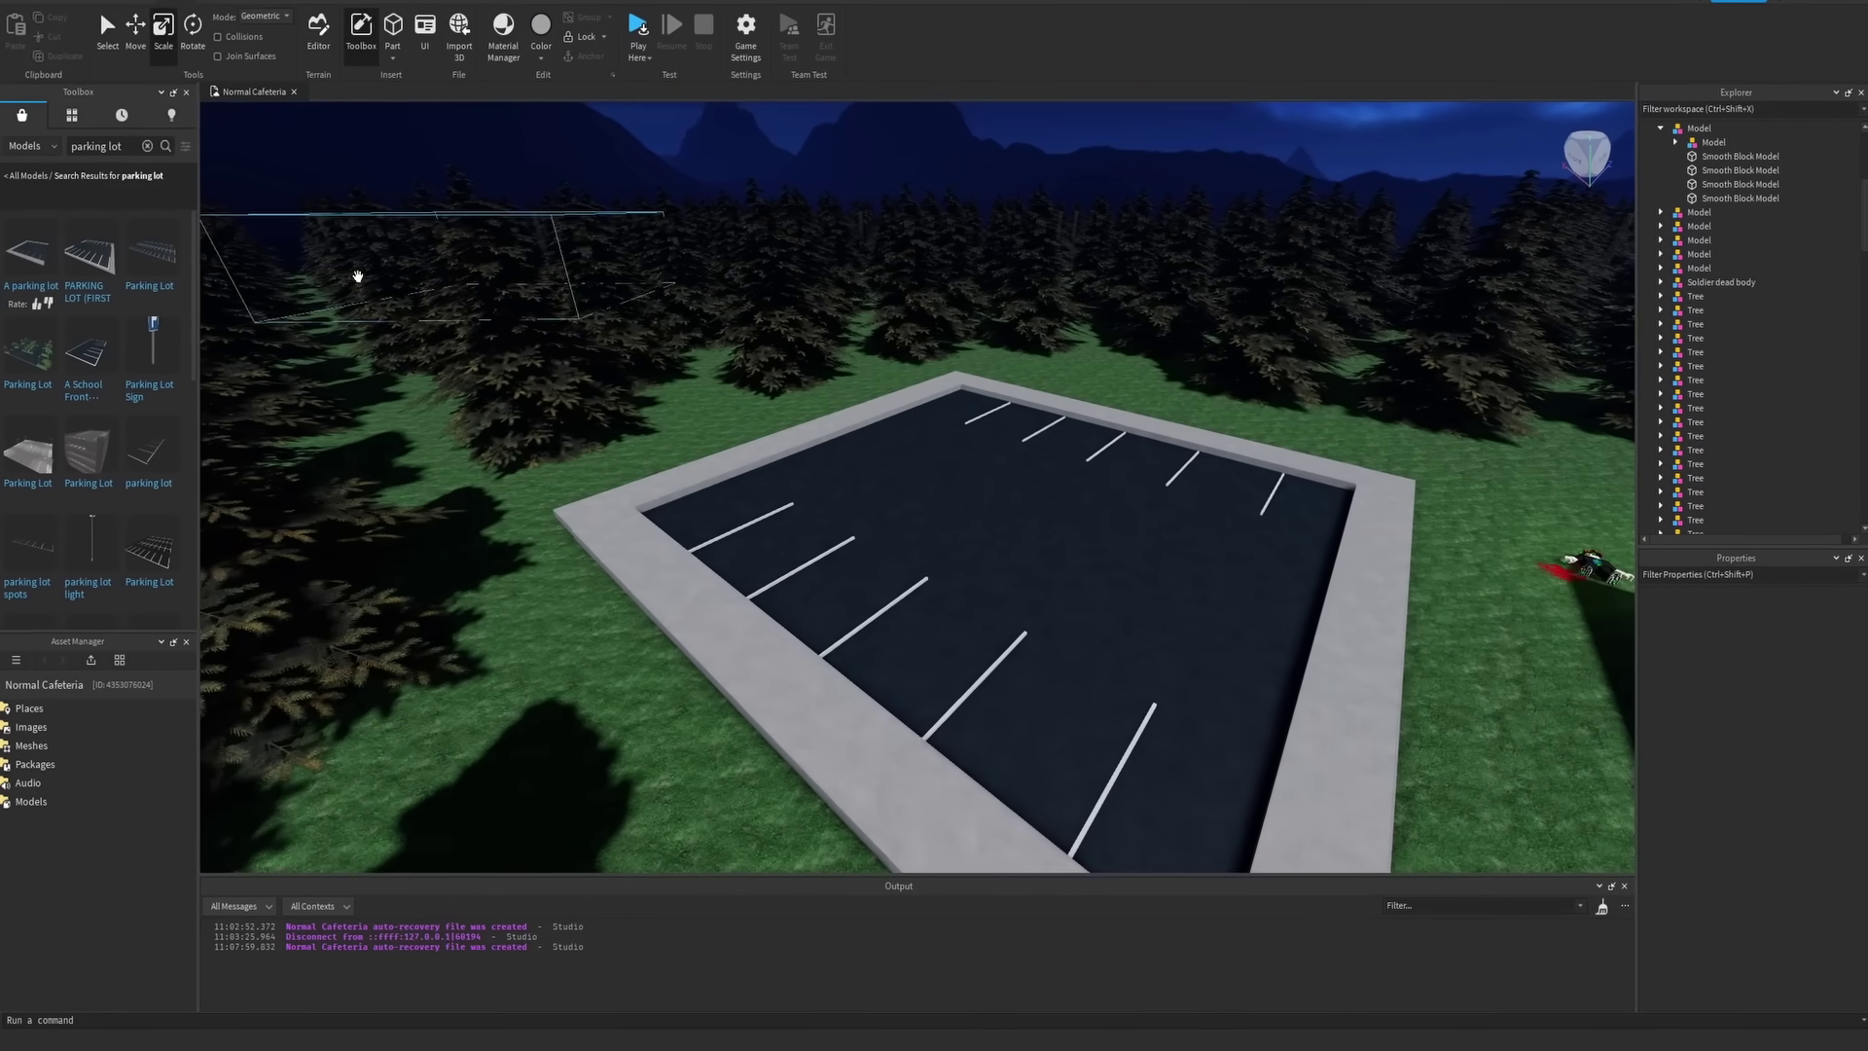
right_click_drag(864, 373, 1021, 380)
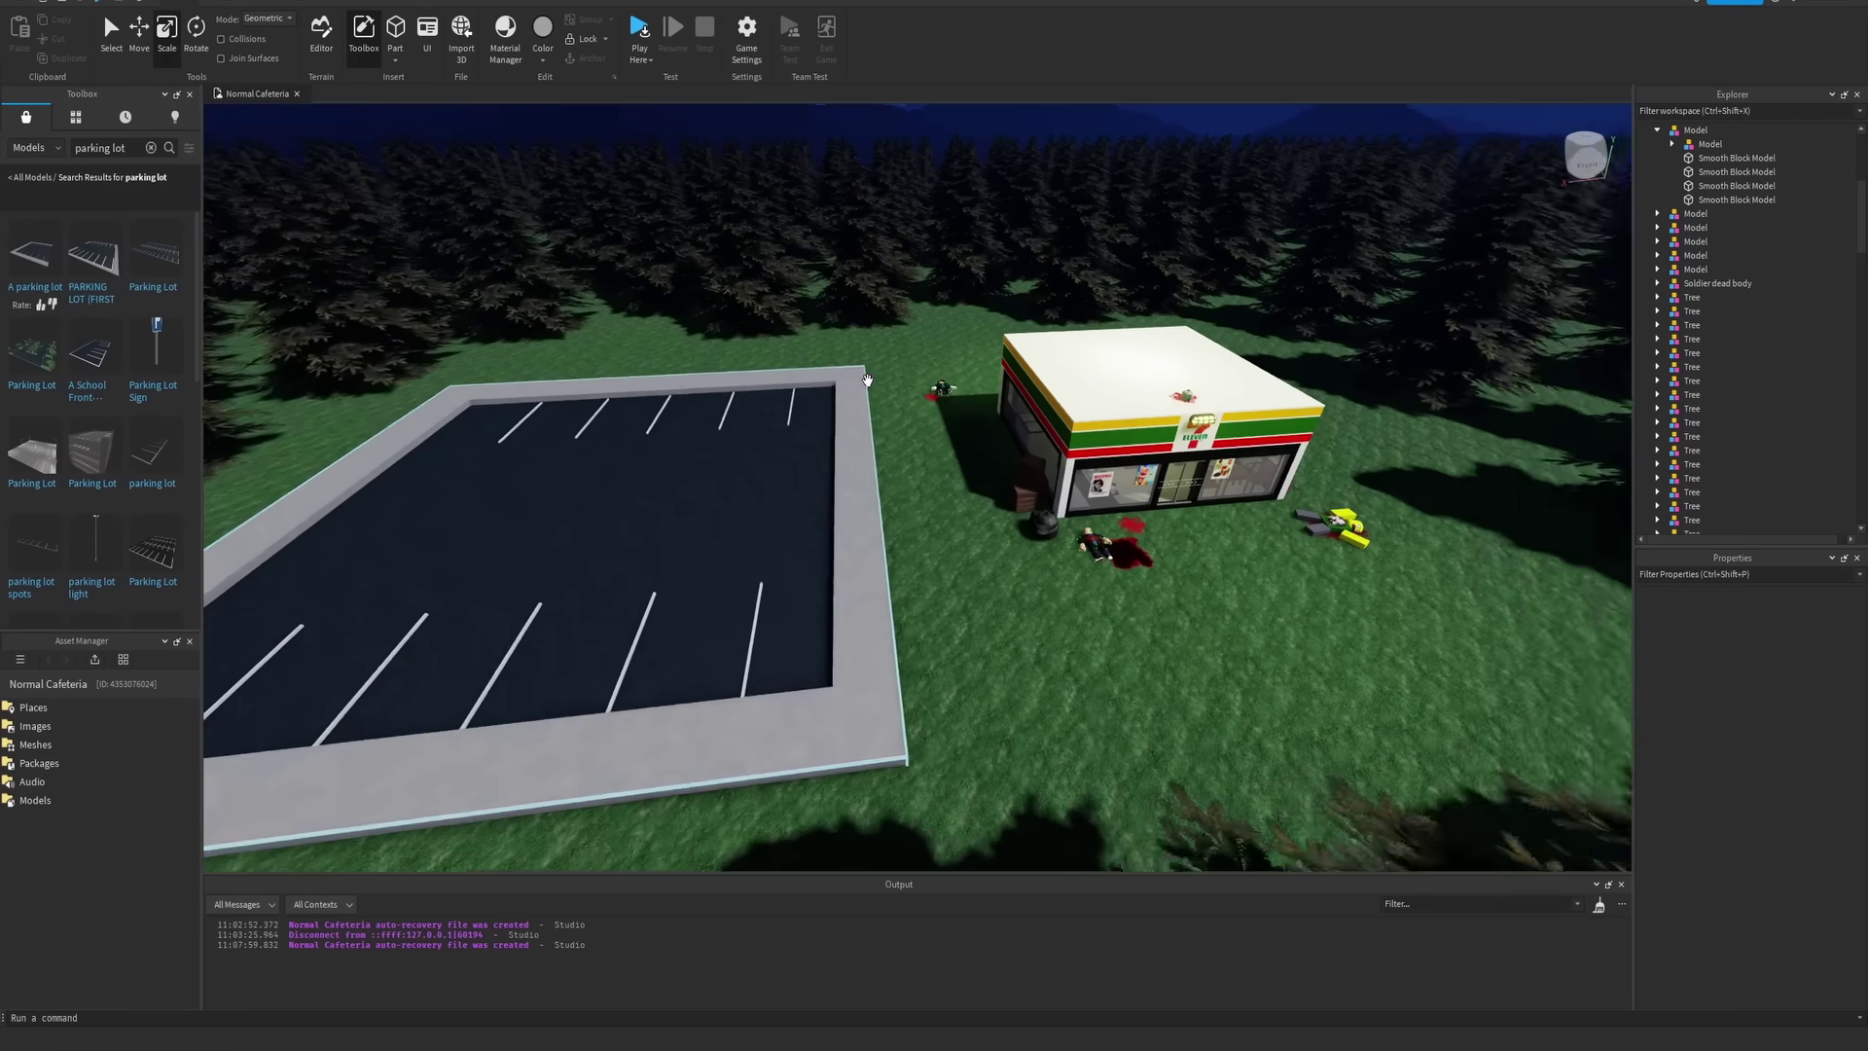
Stand a tall lamp post by the parking lot's corner and place the burning crashed car model in a parking space
scroll(950, 426, "down", 10)
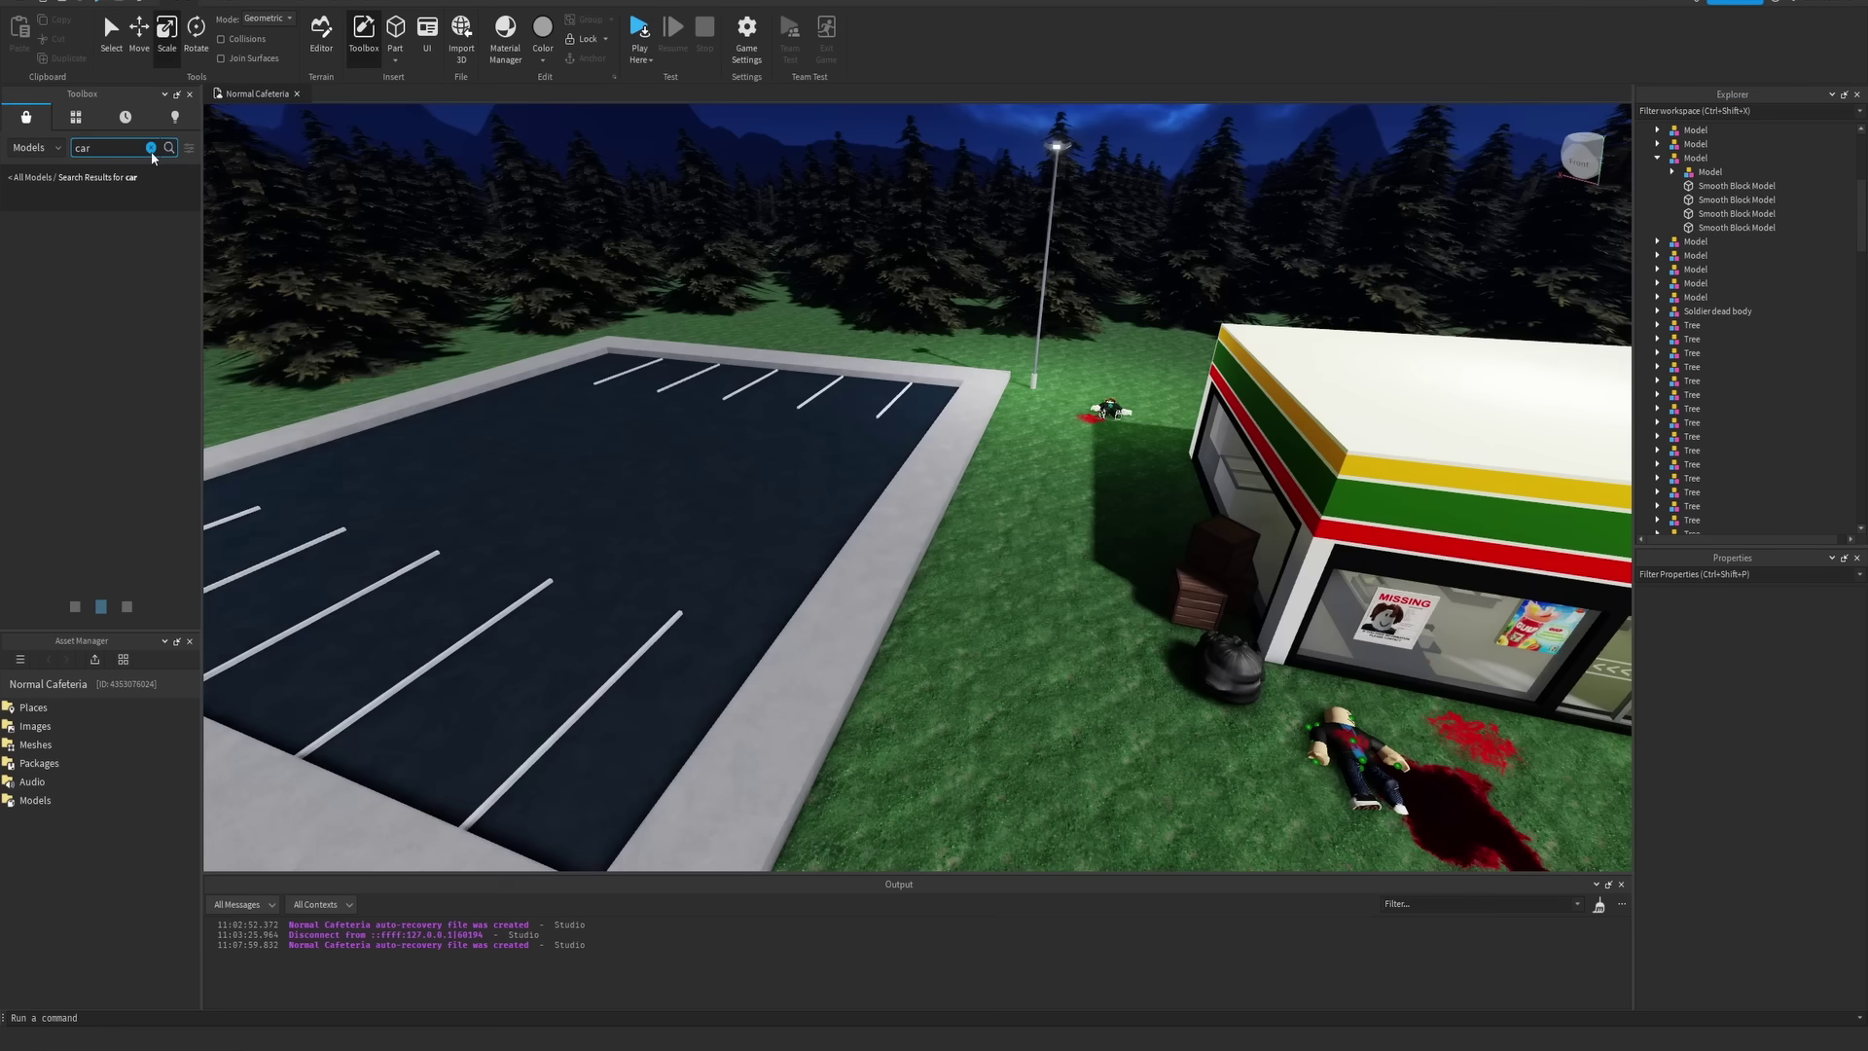
mouse_move(81, 360)
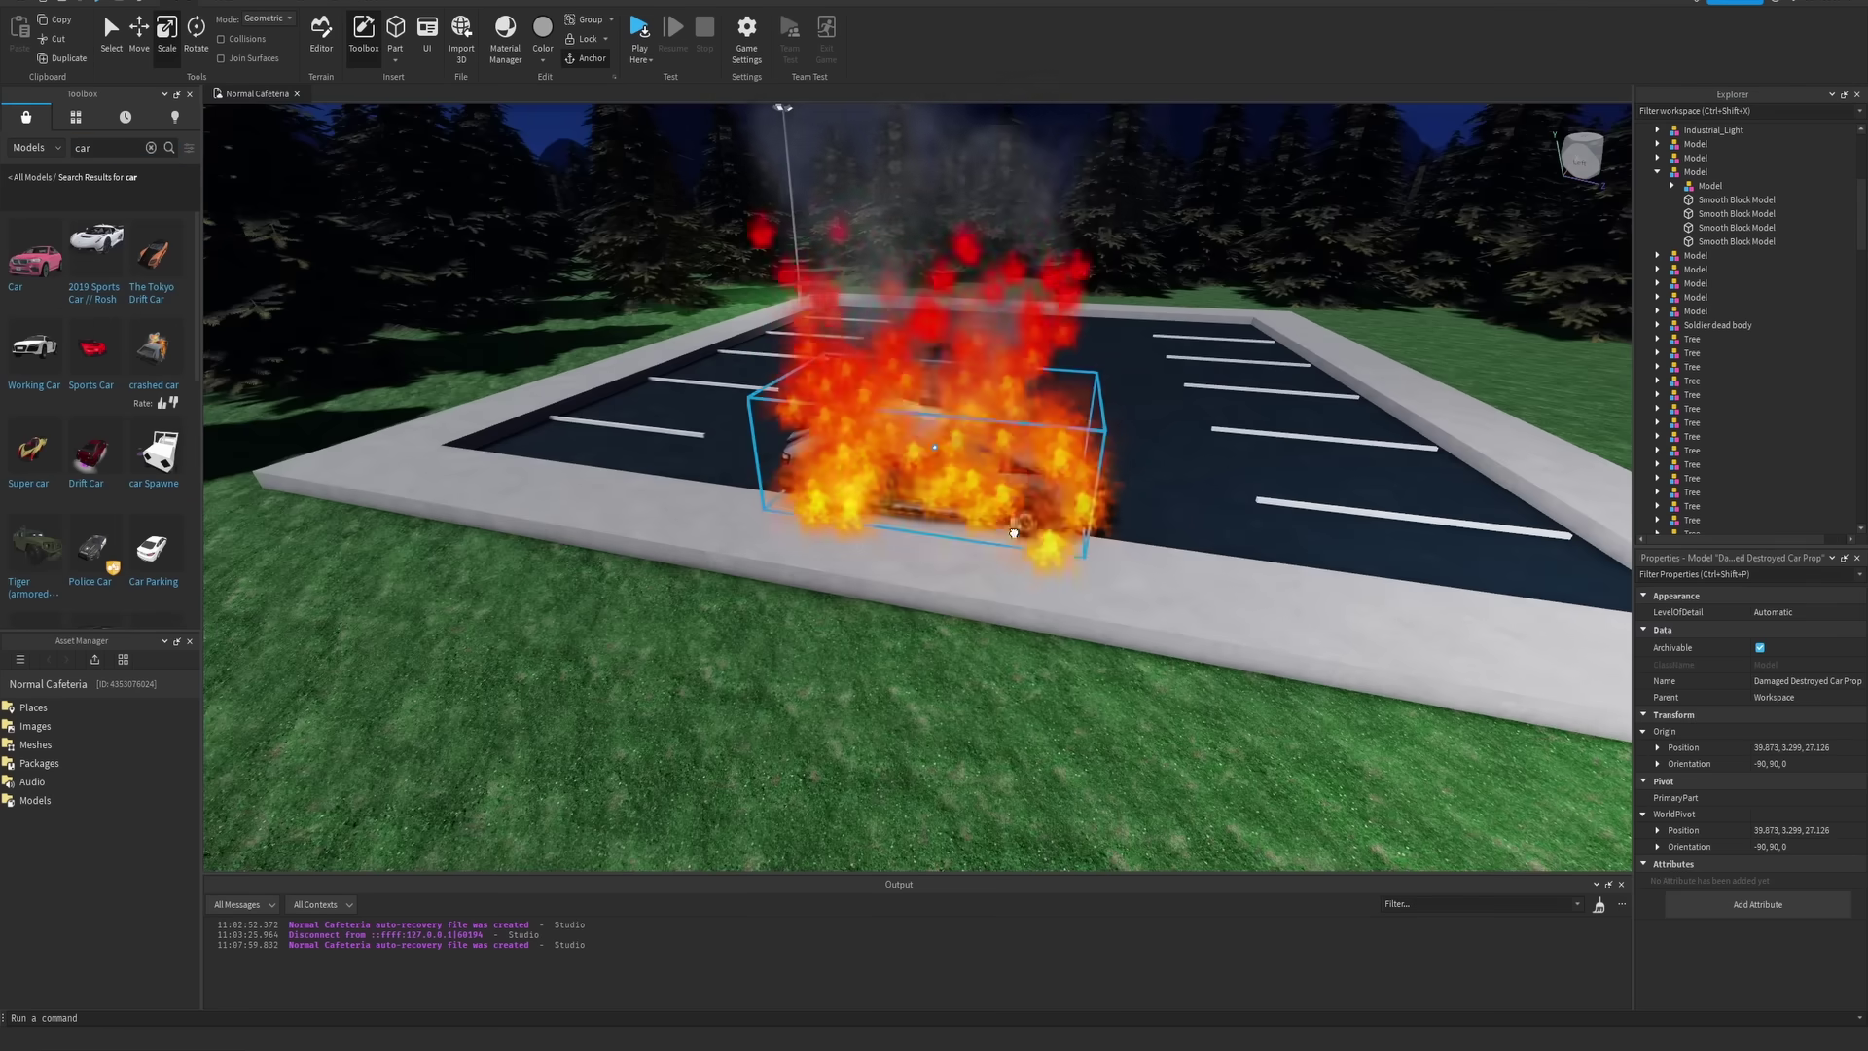
mouse_move(939, 468)
left_mouse_down()
mouse_move(1002, 457)
mouse_move(960, 525)
mouse_move(1060, 506)
mouse_move(979, 568)
left_mouse_up()
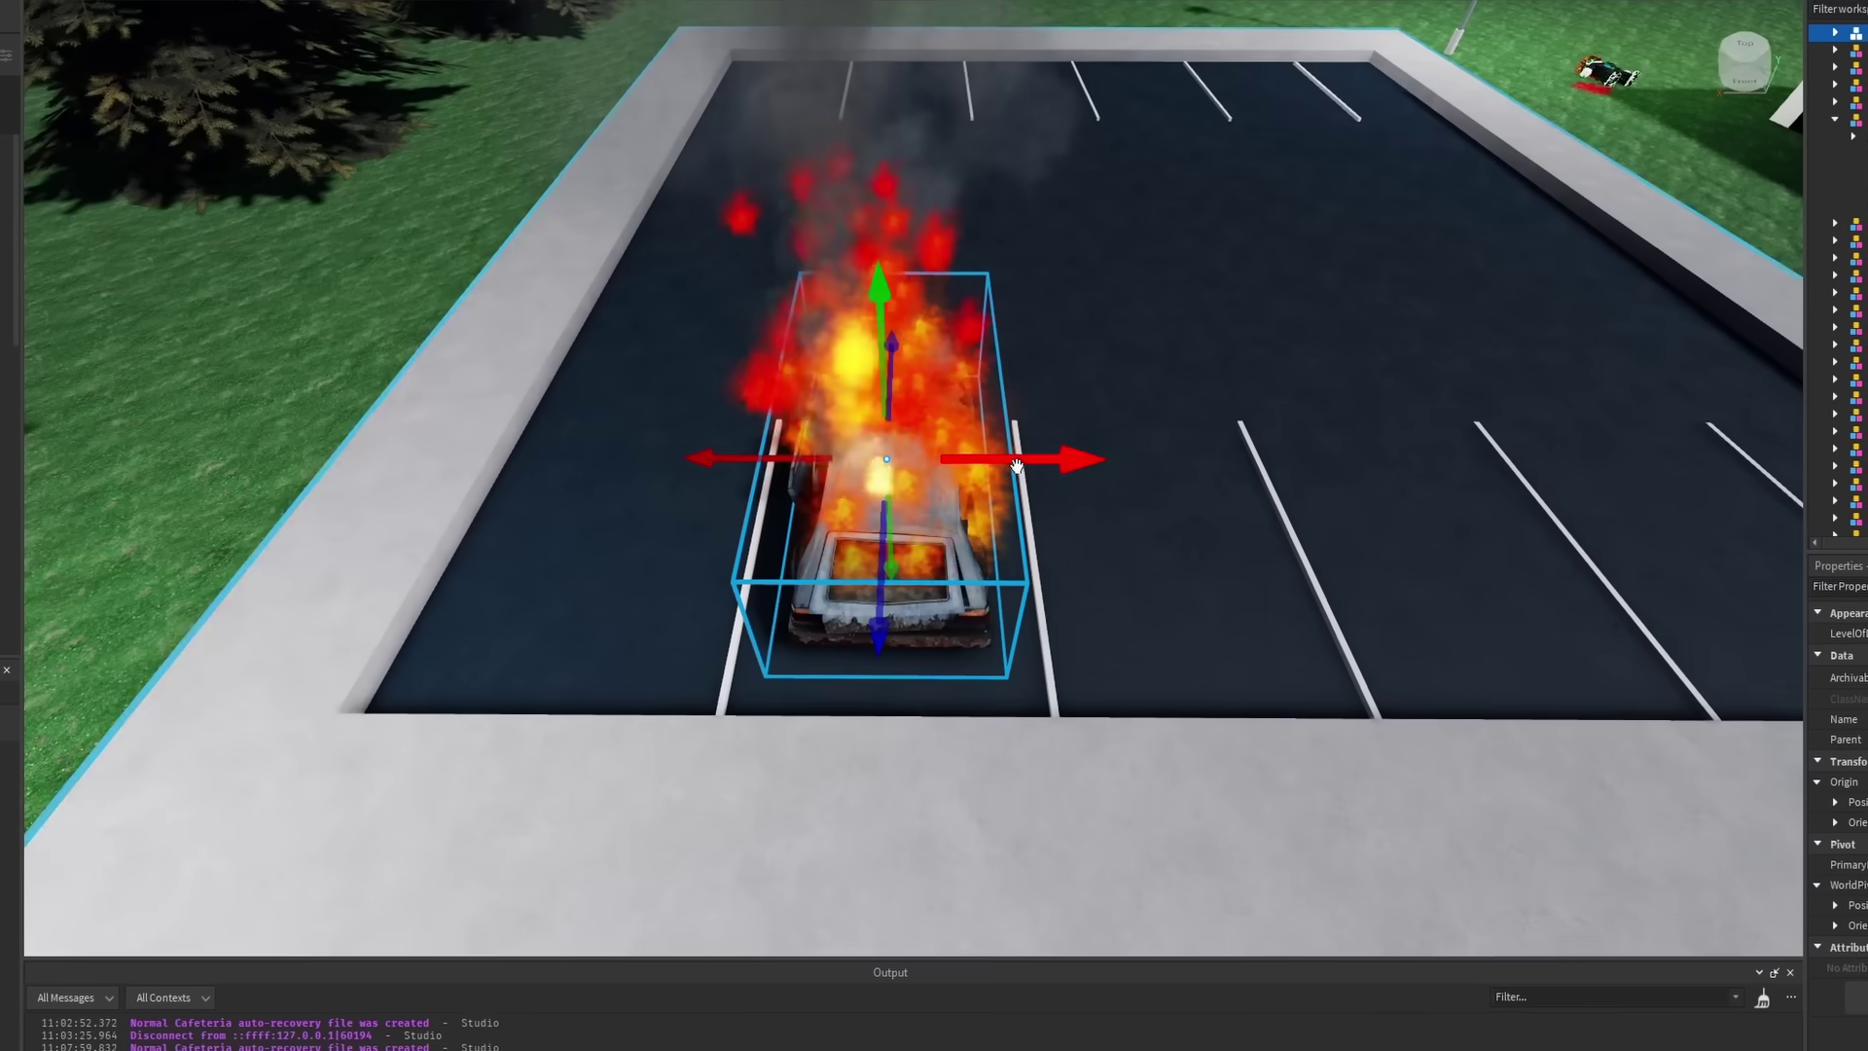
right_click_drag(941, 484, 971, 490)
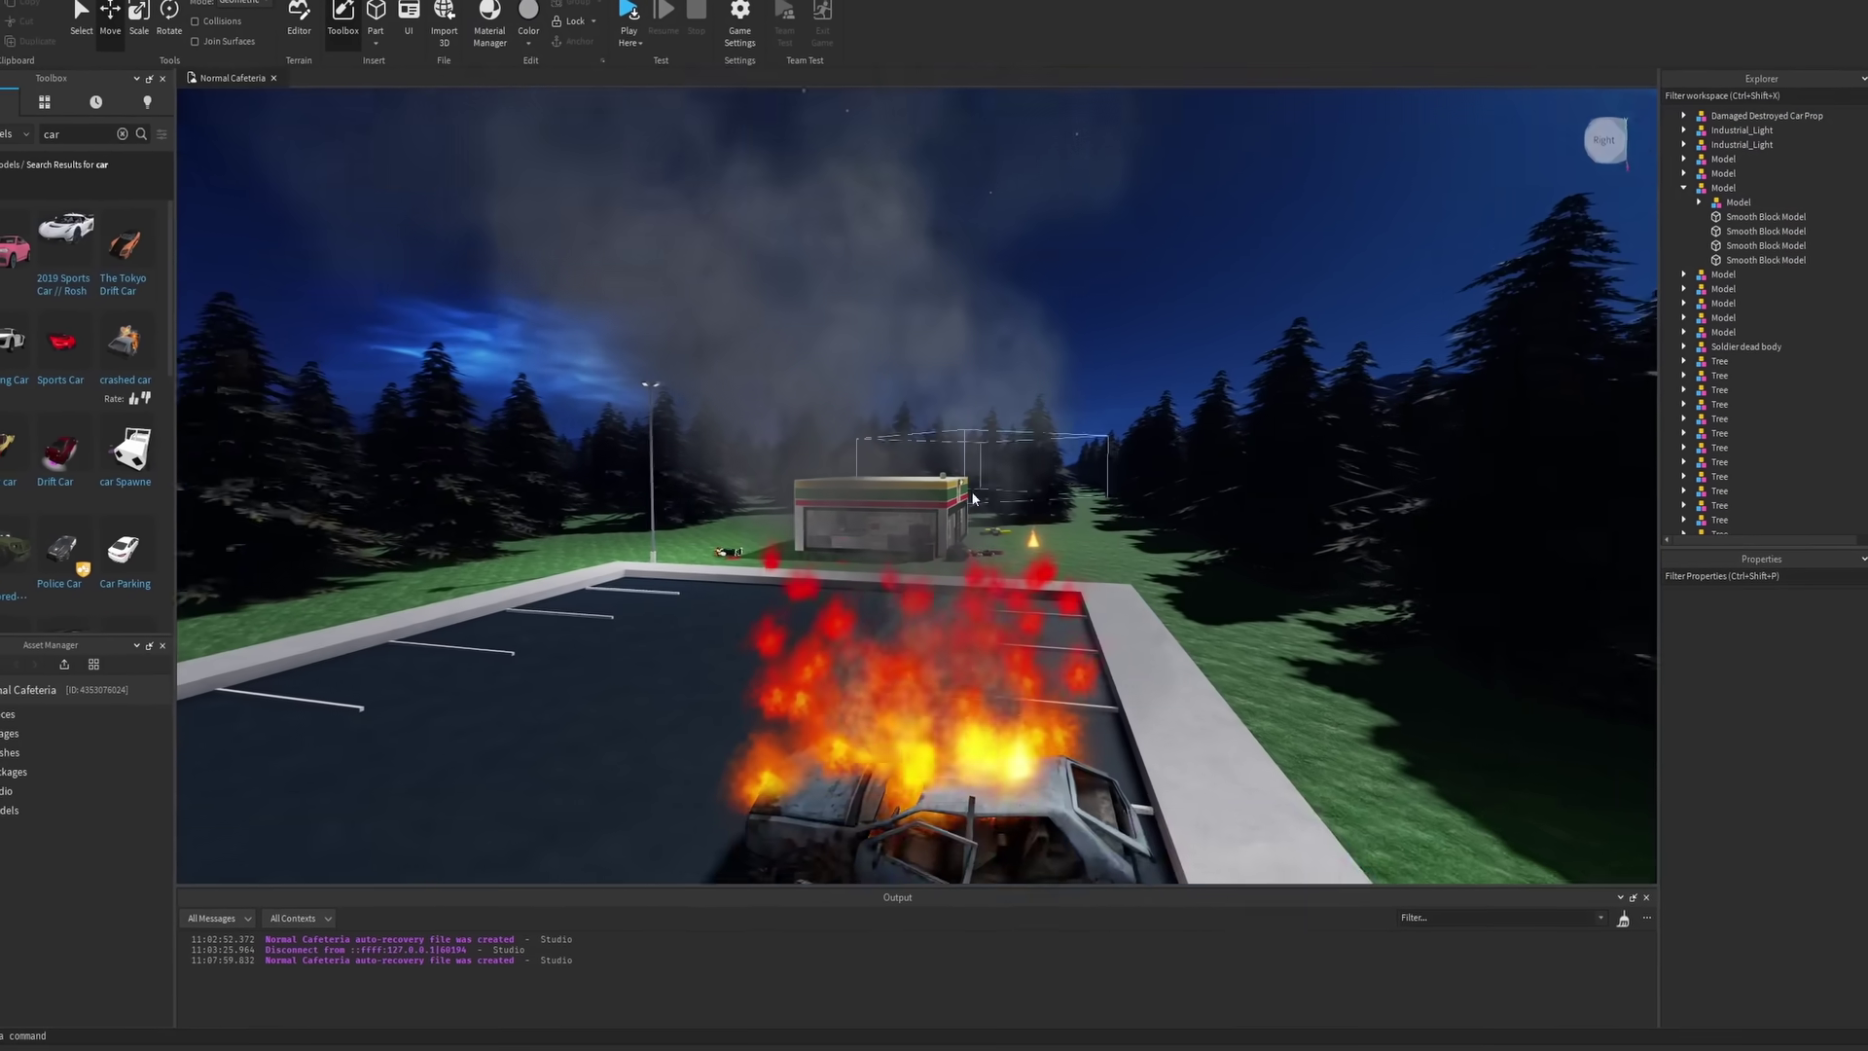
Examine the 7-Eleven, the parking lot with the burning car and the surrounding forest from several distances and angles
scroll(972, 490, "down", 10)
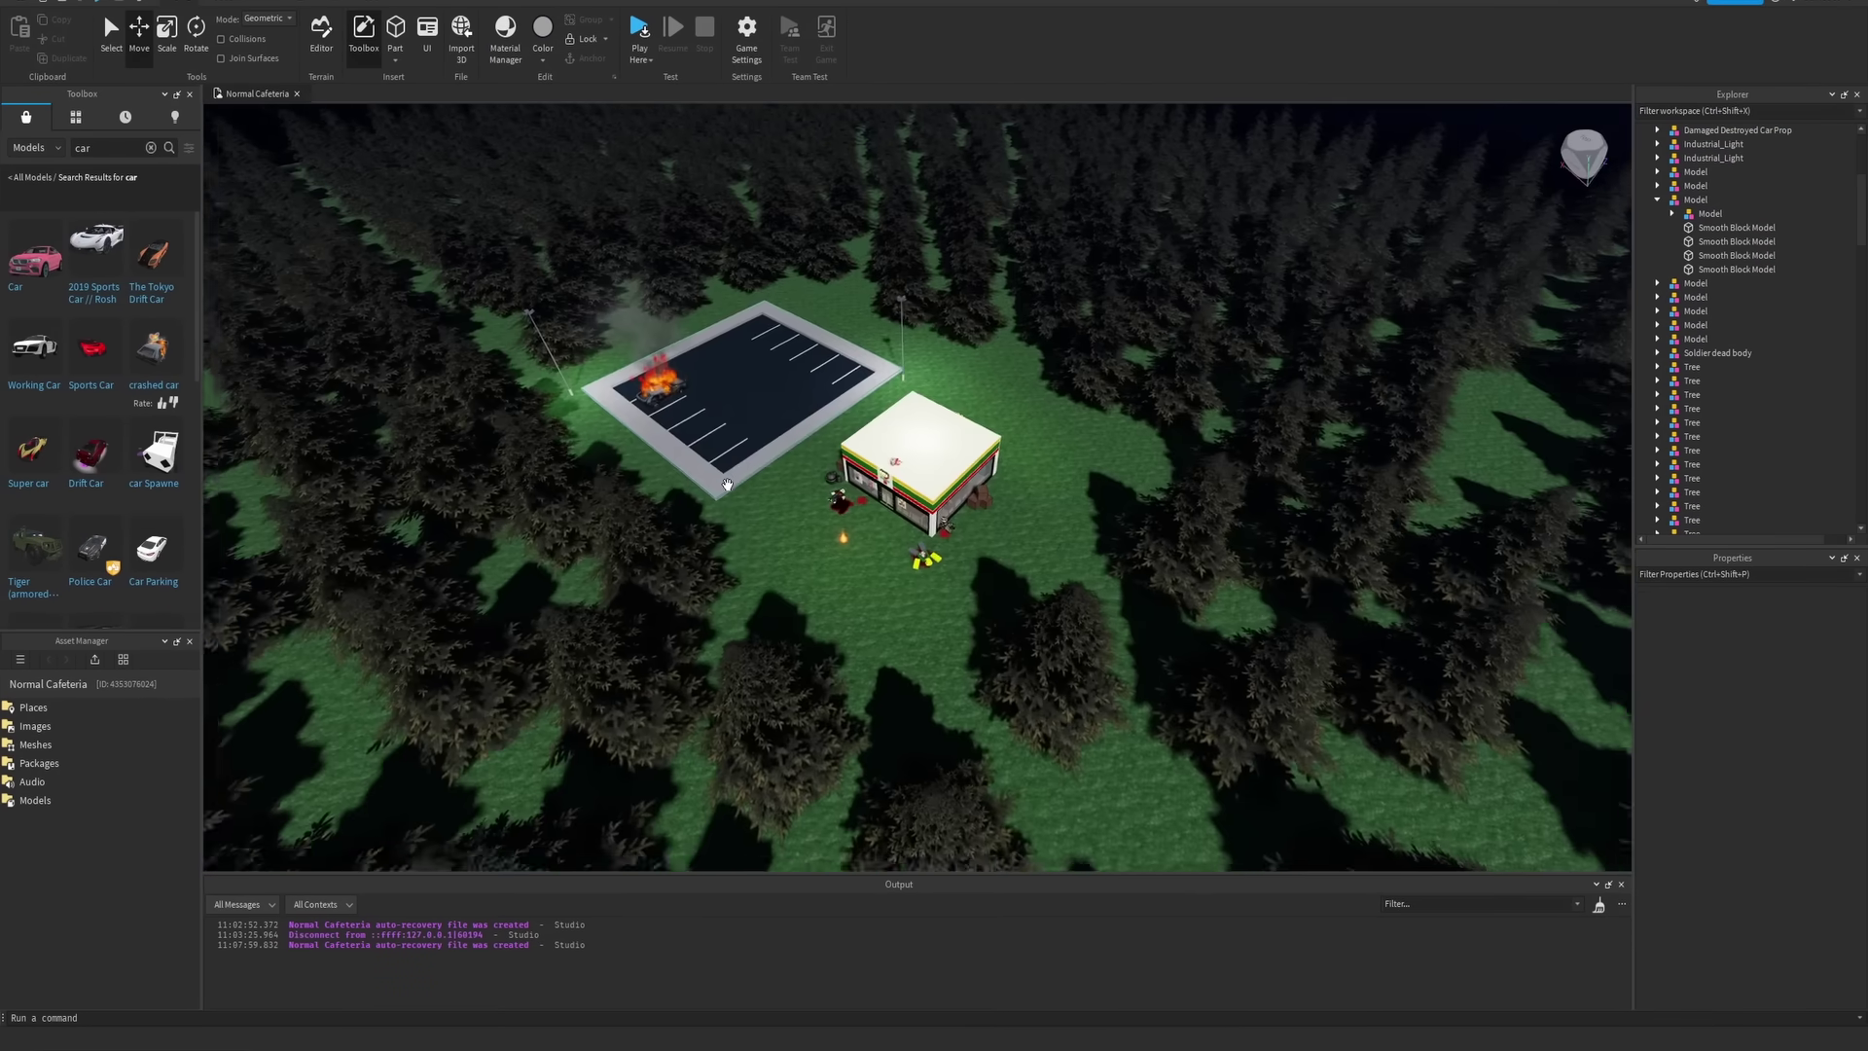
left_click(1060, 513)
scroll(890, 448, "up", 5)
right_click_drag(889, 448, 792, 393)
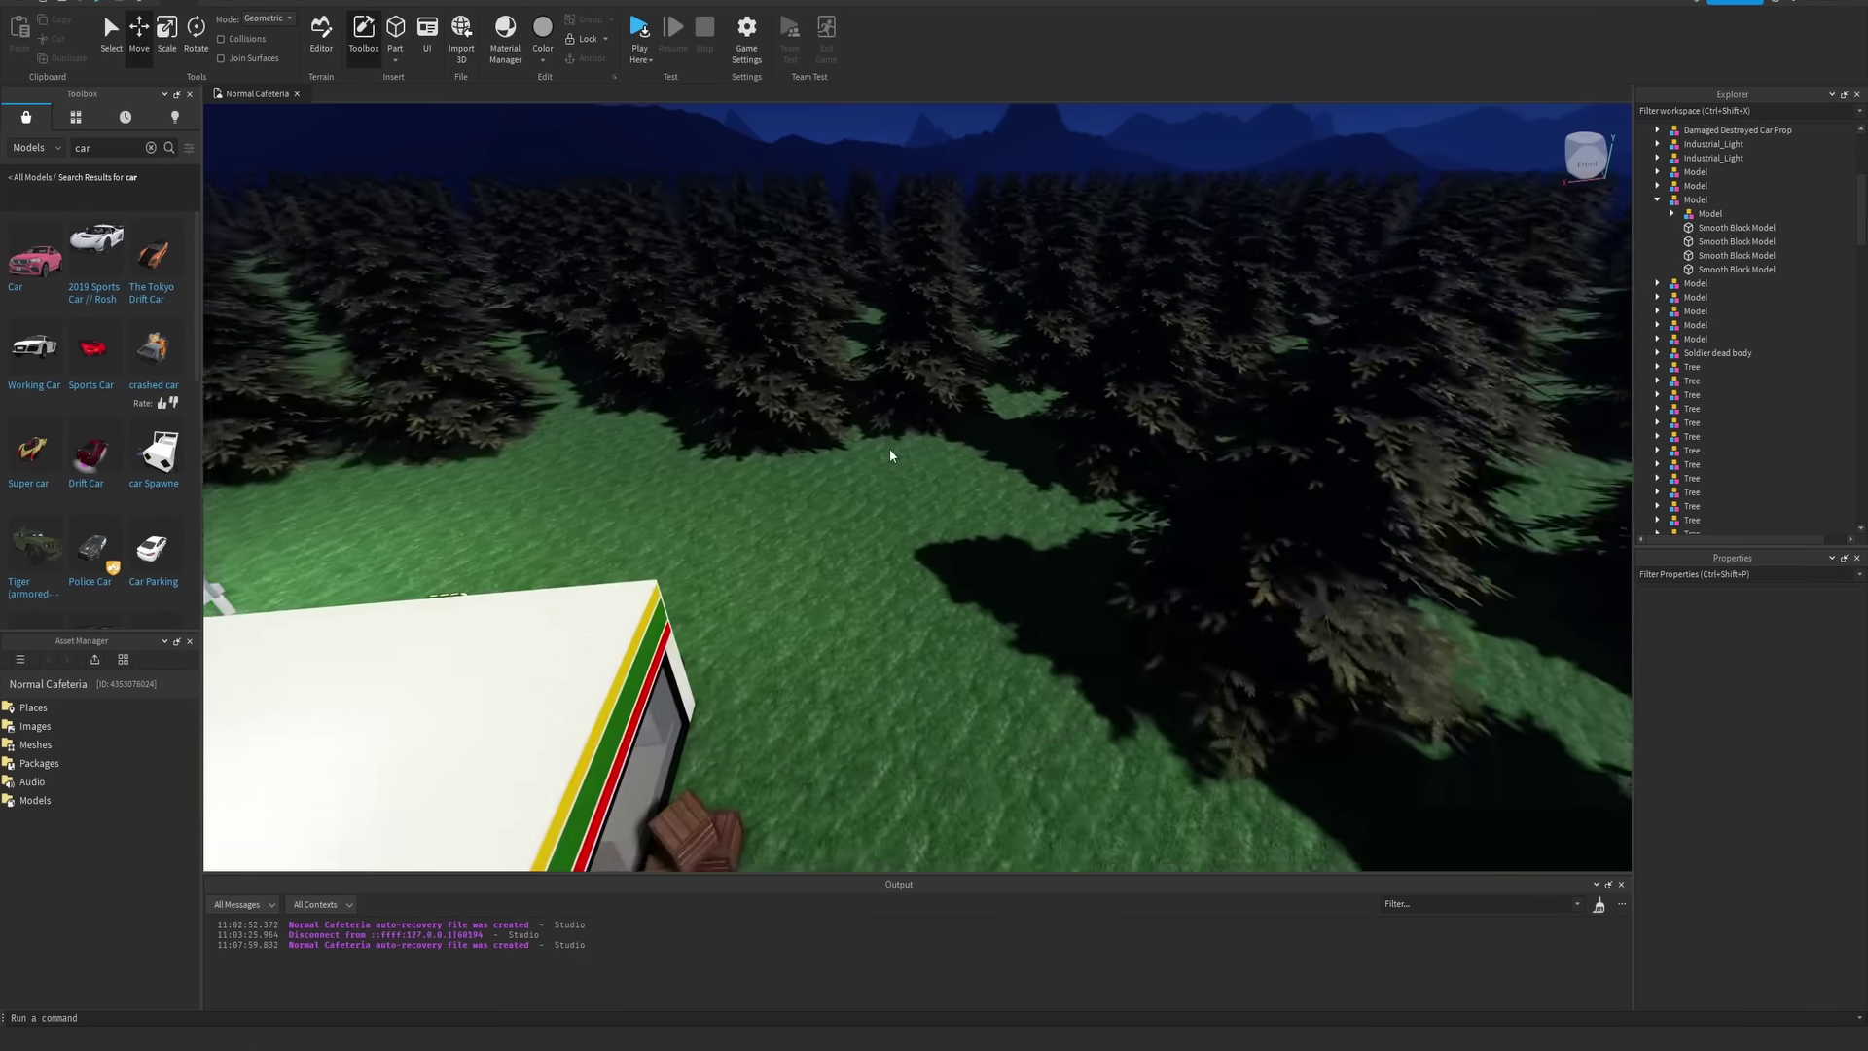
right_click_drag(1047, 413, 962, 369)
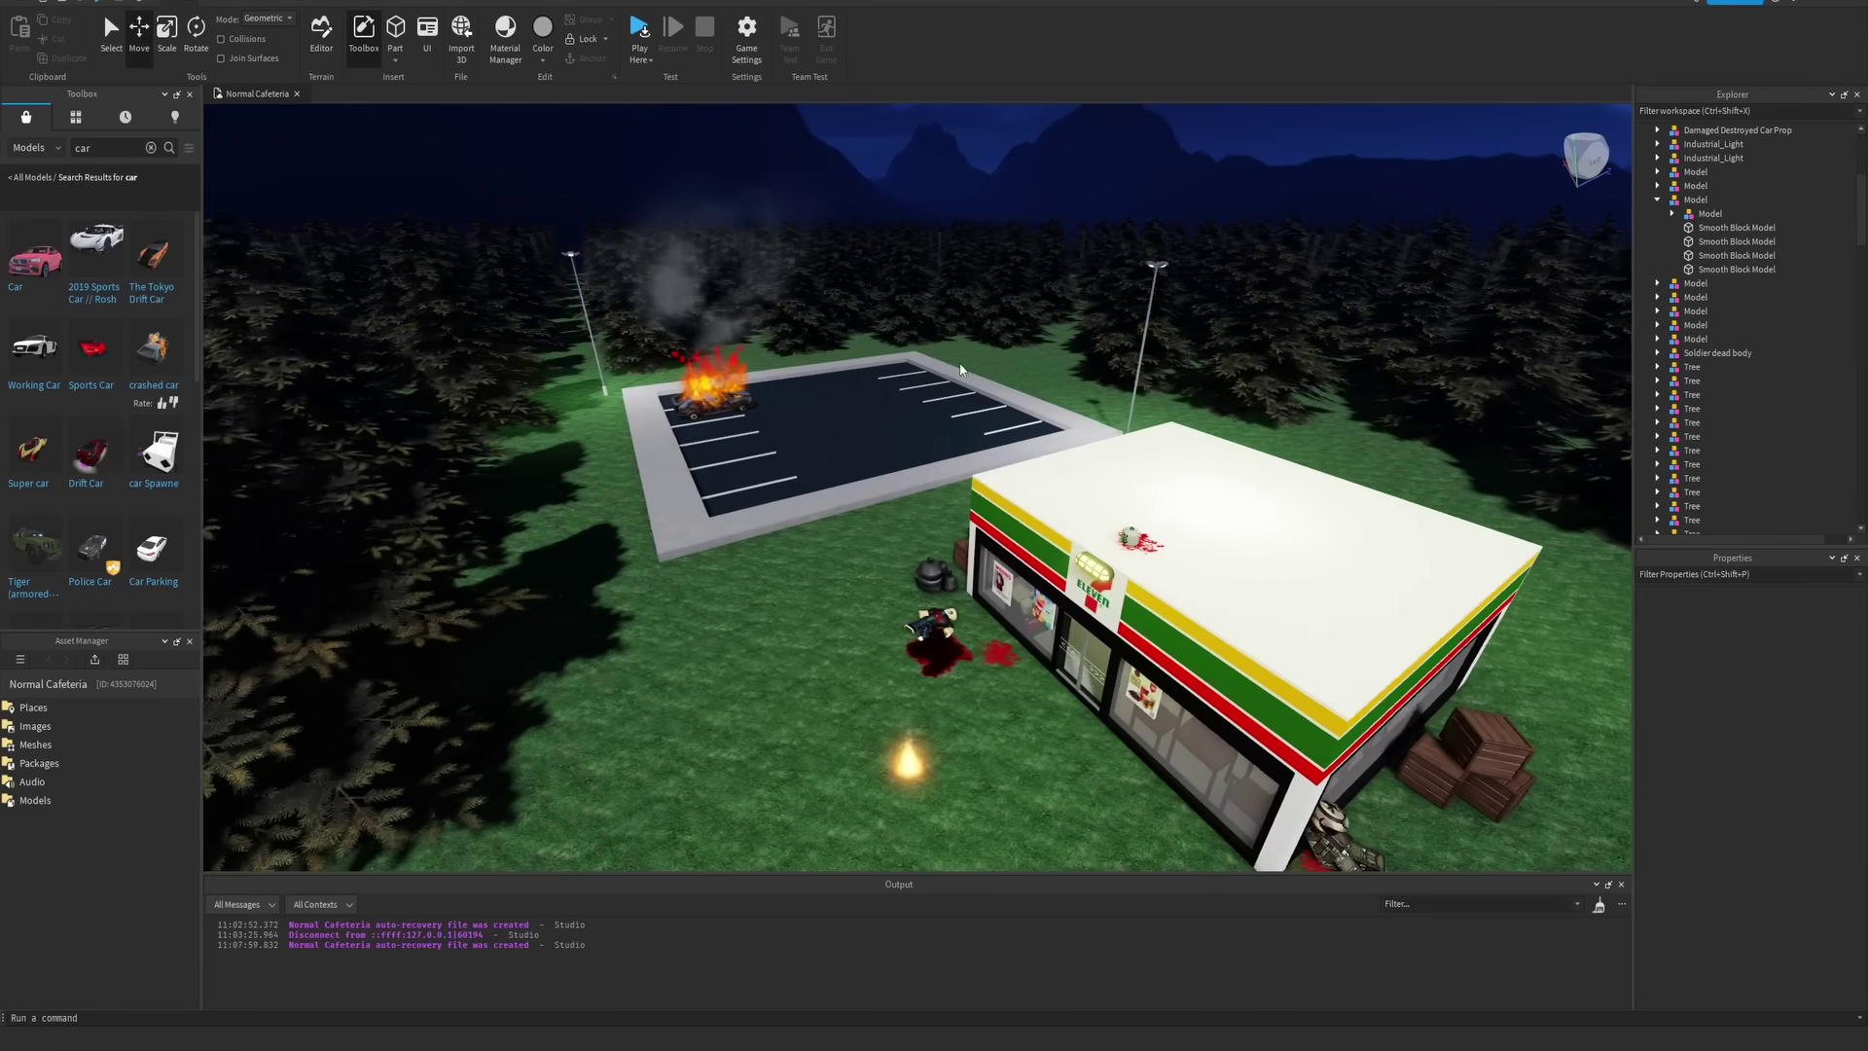
scroll(952, 371, "down", 2)
scroll(1094, 422, "up", 3)
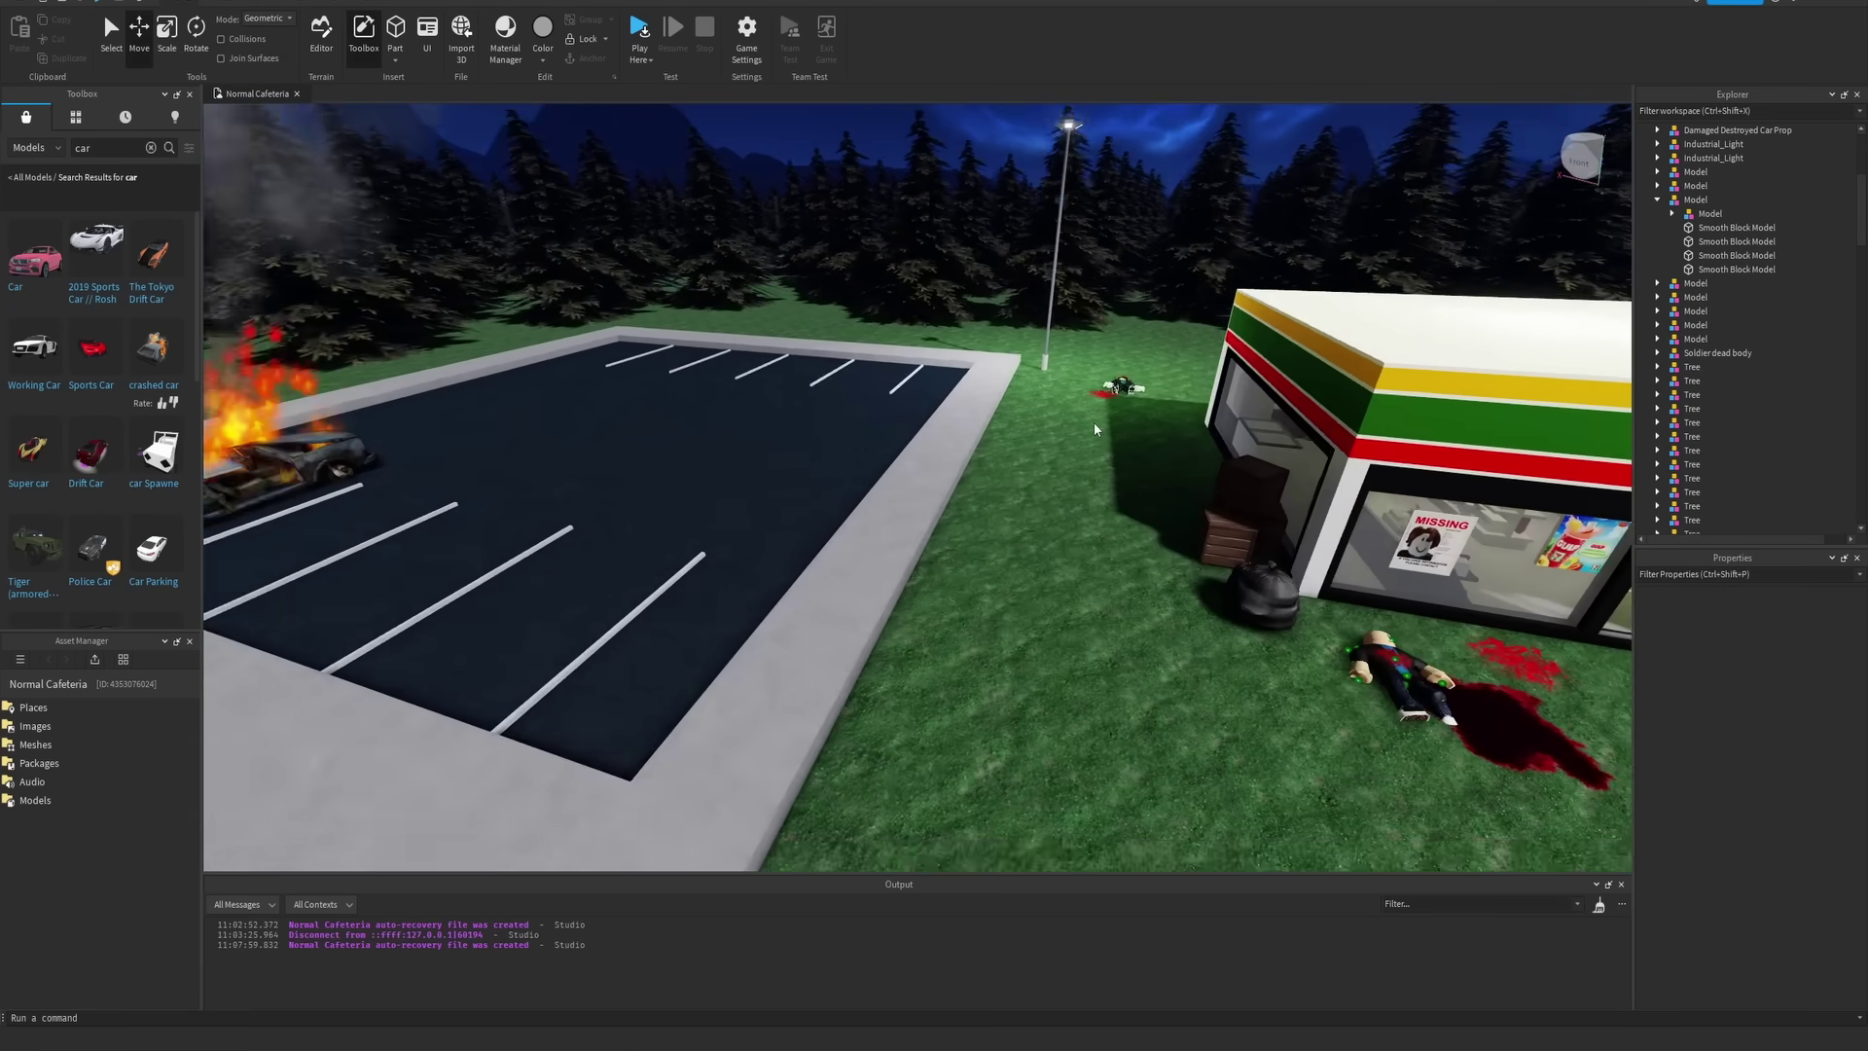
scroll(1094, 422, "down", 10)
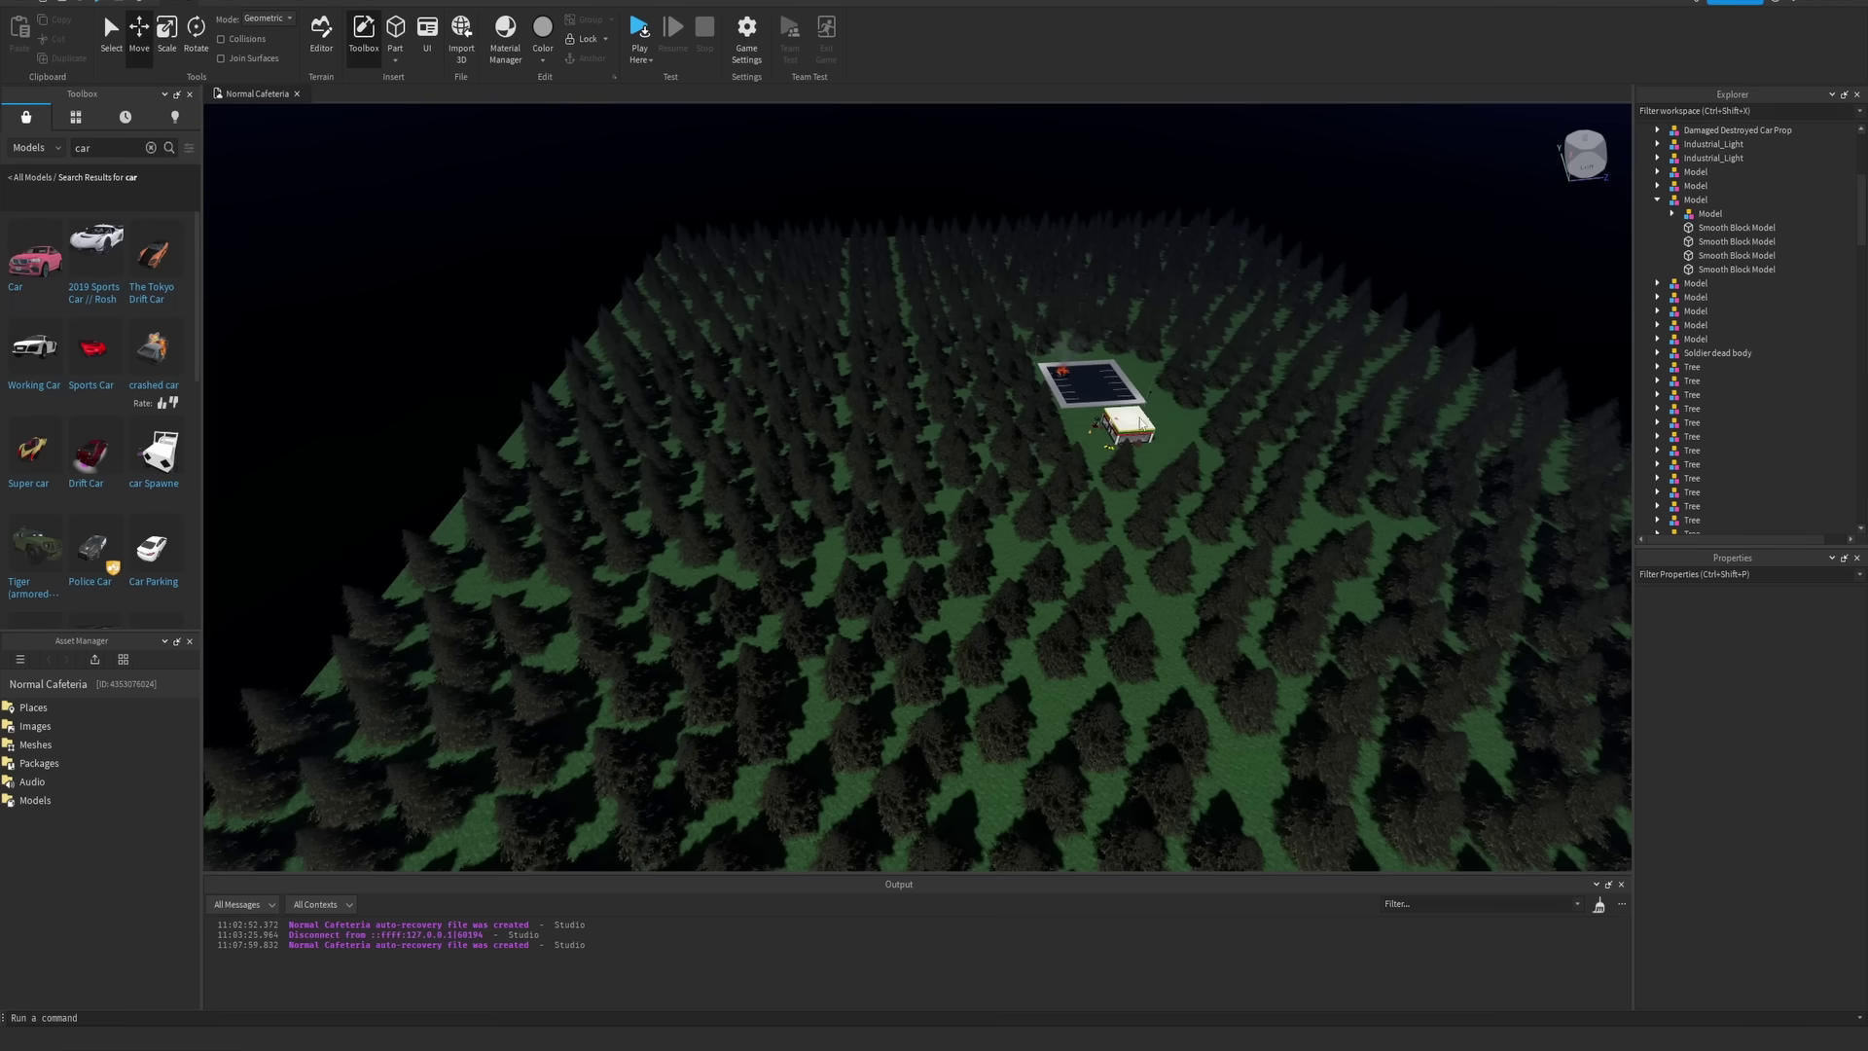
right_click_drag(1060, 389, 1159, 338)
scroll(1052, 400, "up", 3)
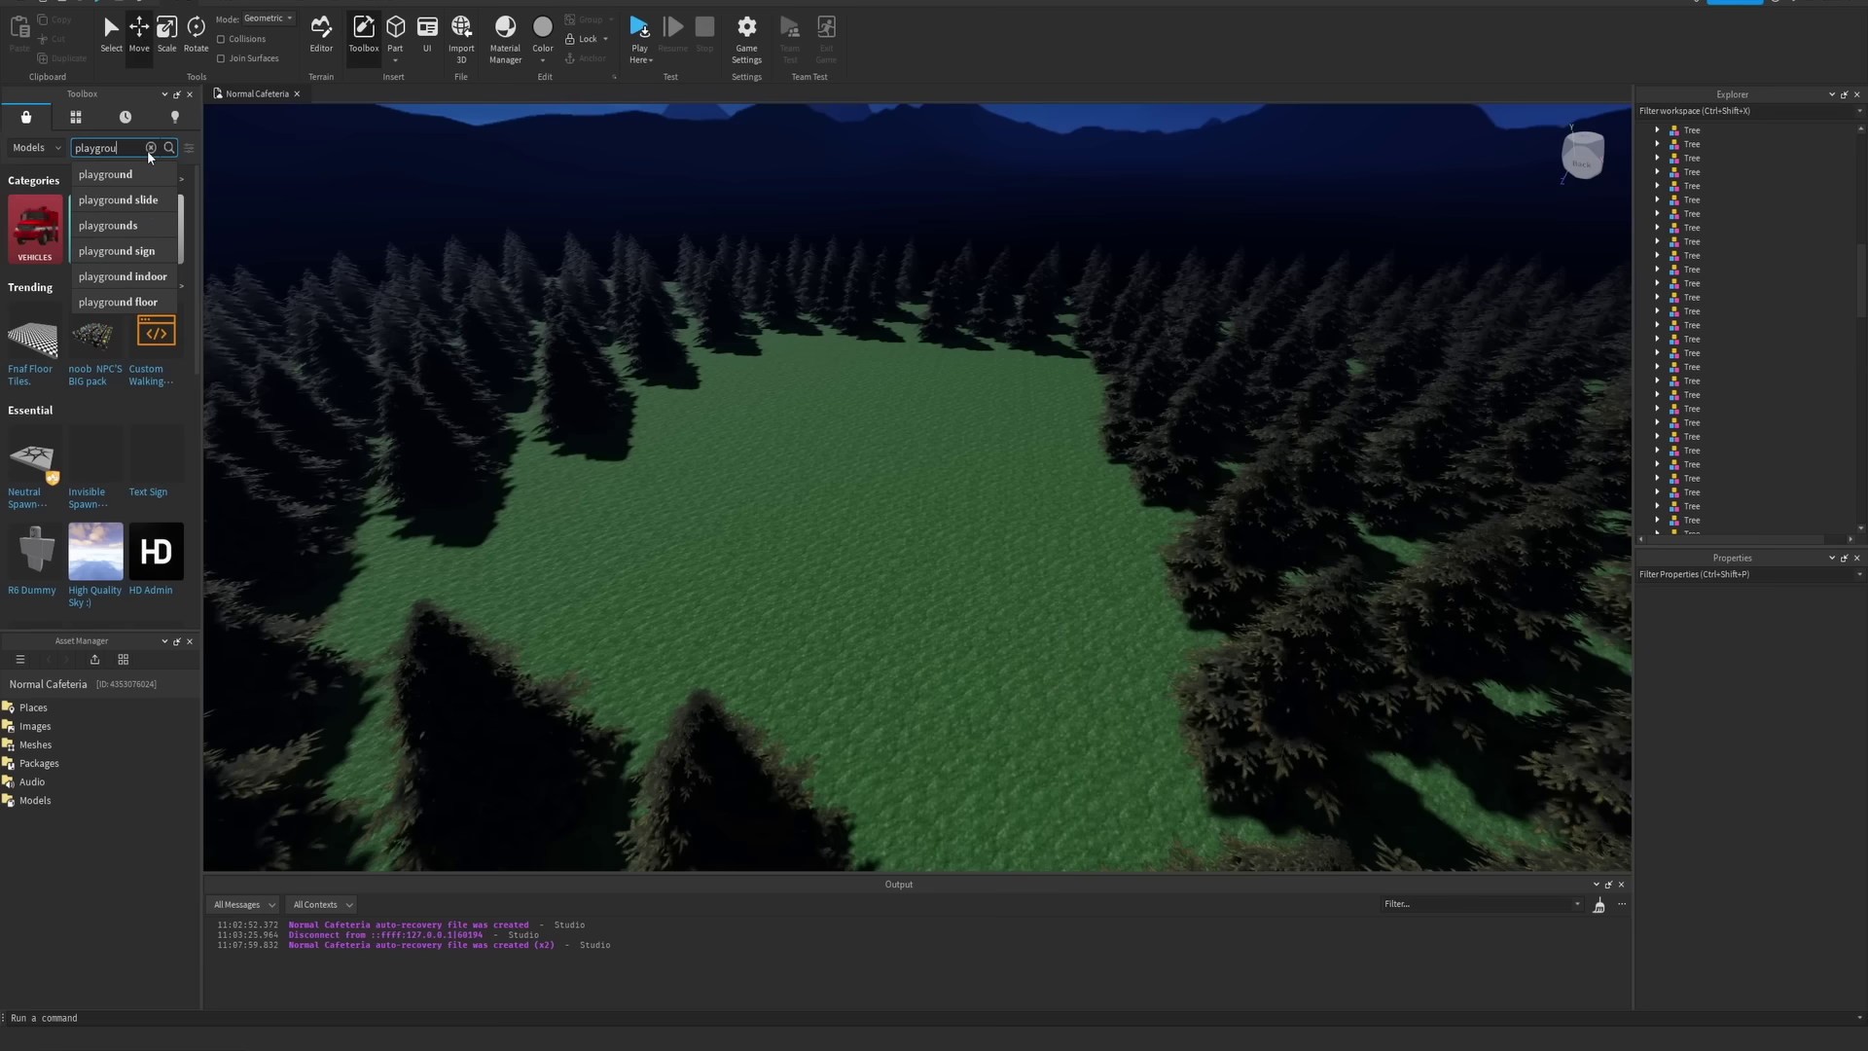
Search the toolbox for "playground" and insert the Playground: Patriotic model in the forest clearing
key("Return")
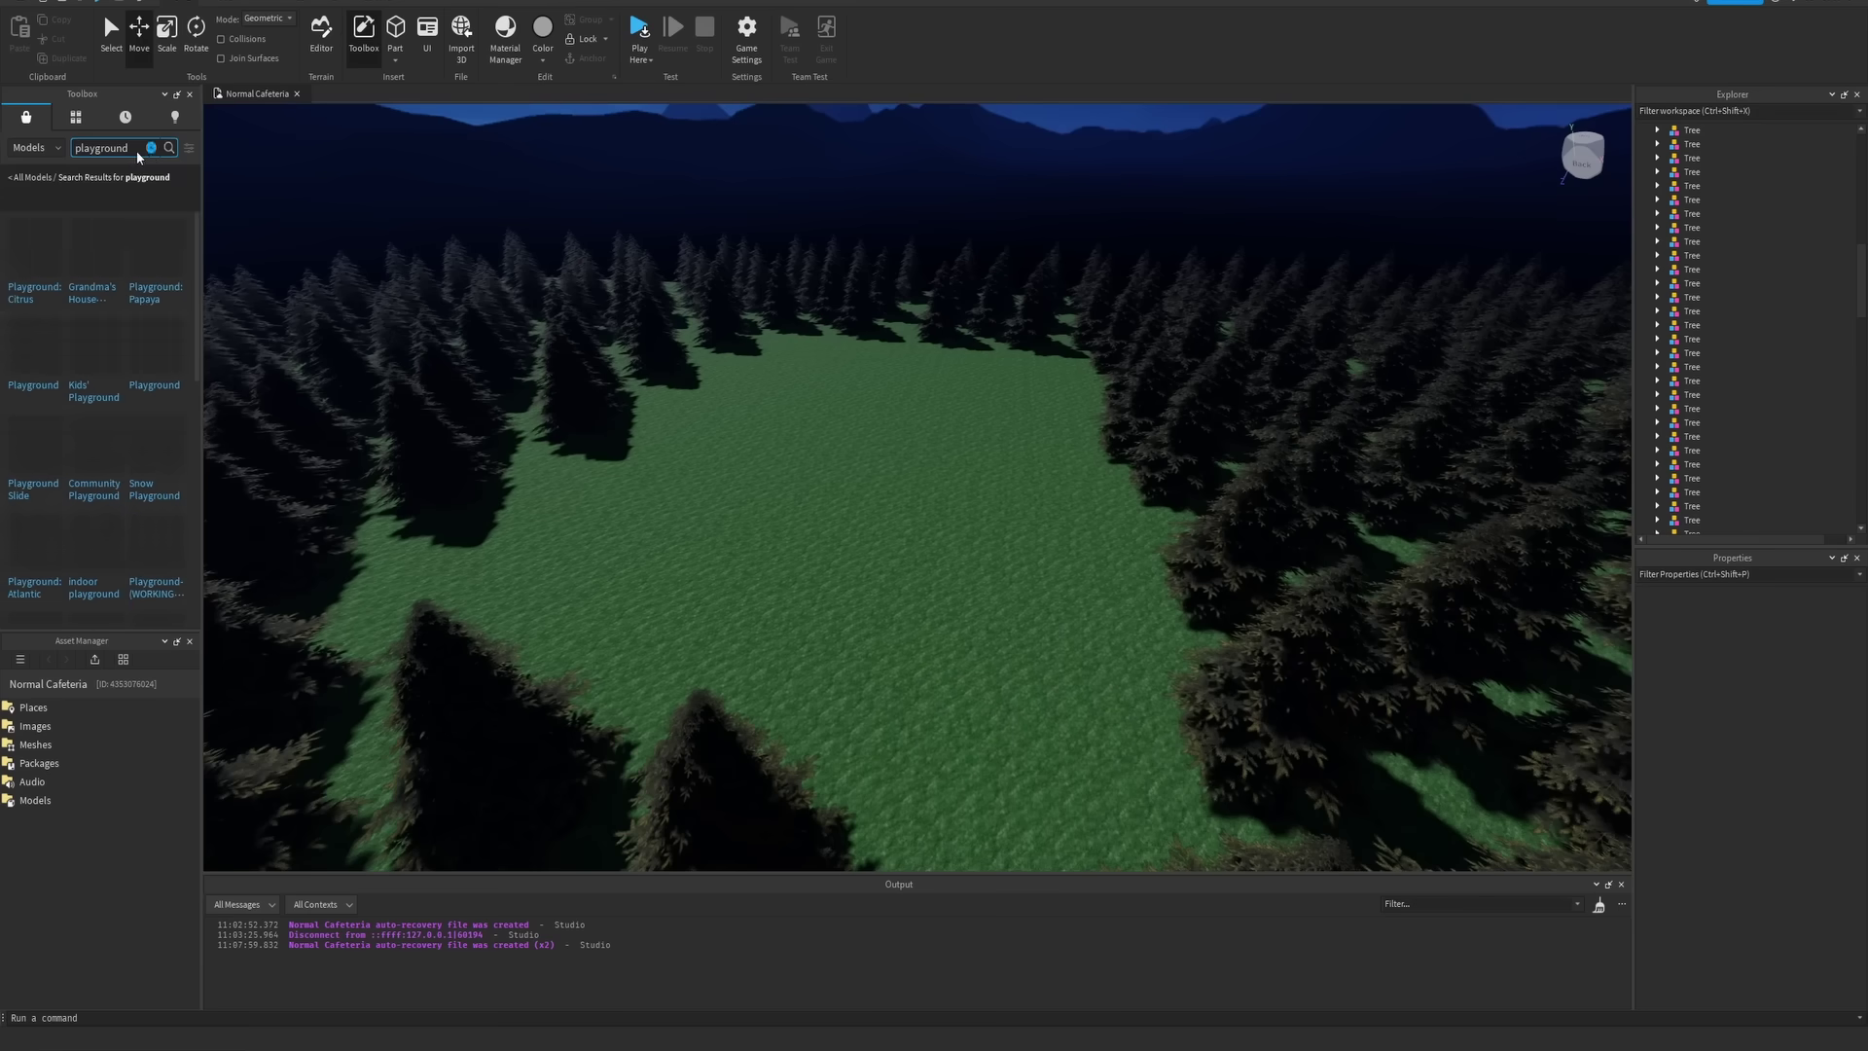
scroll(37, 424, "down", 5)
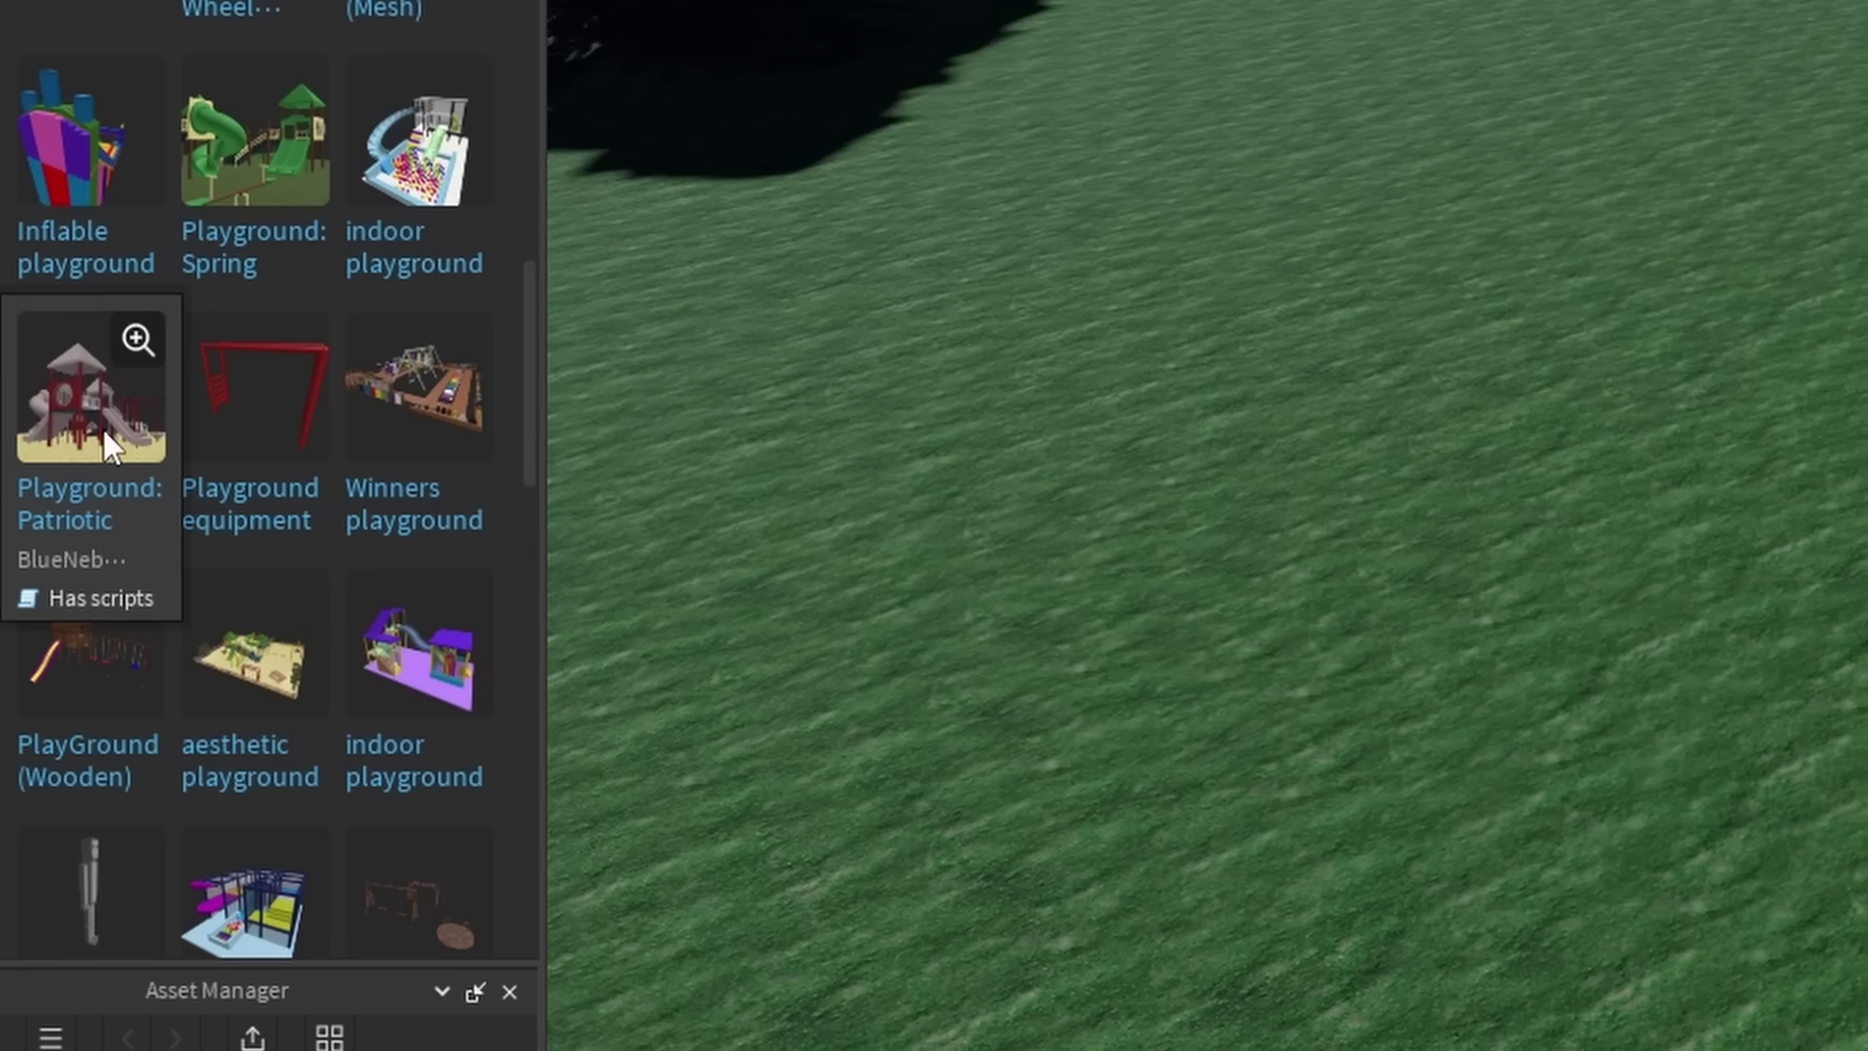
left_click(92, 406)
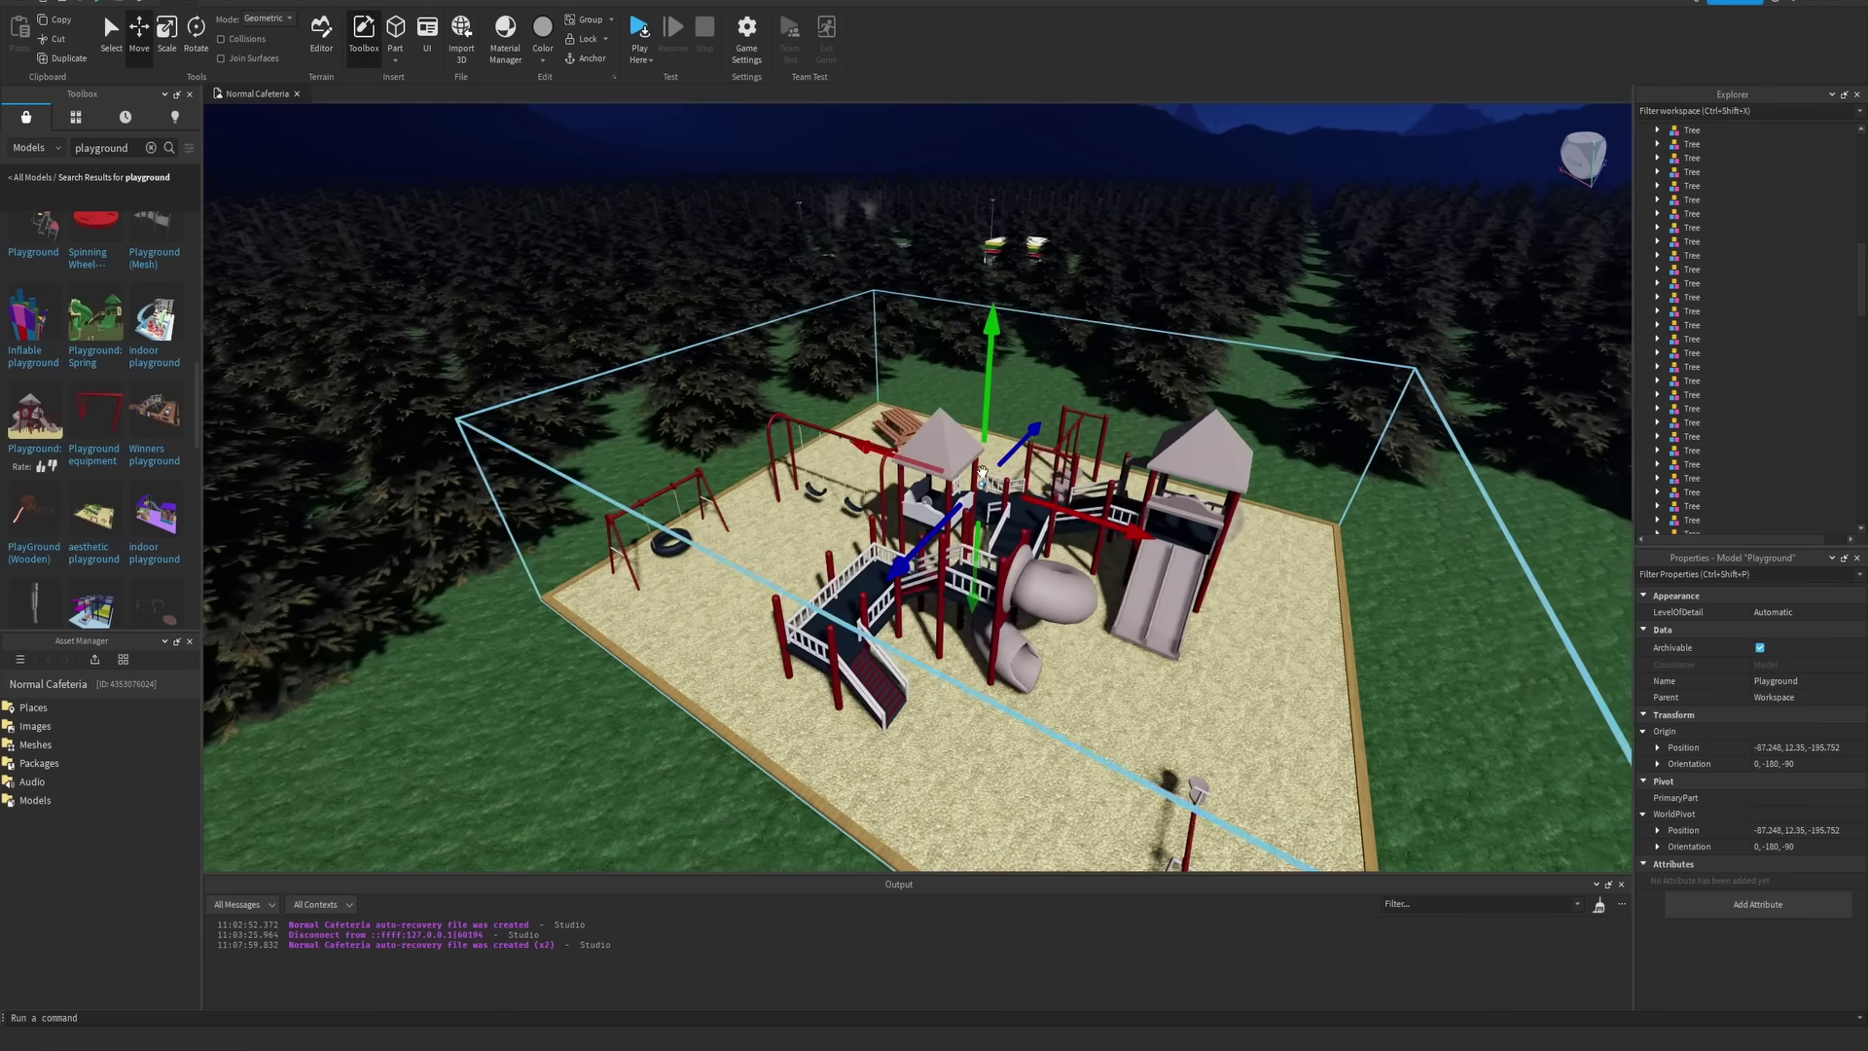
Move the playground model into place on the clearing's grass and check its layout from several sides
right_click_drag(983, 474, 1062, 569)
scroll(1012, 506, "down", 5)
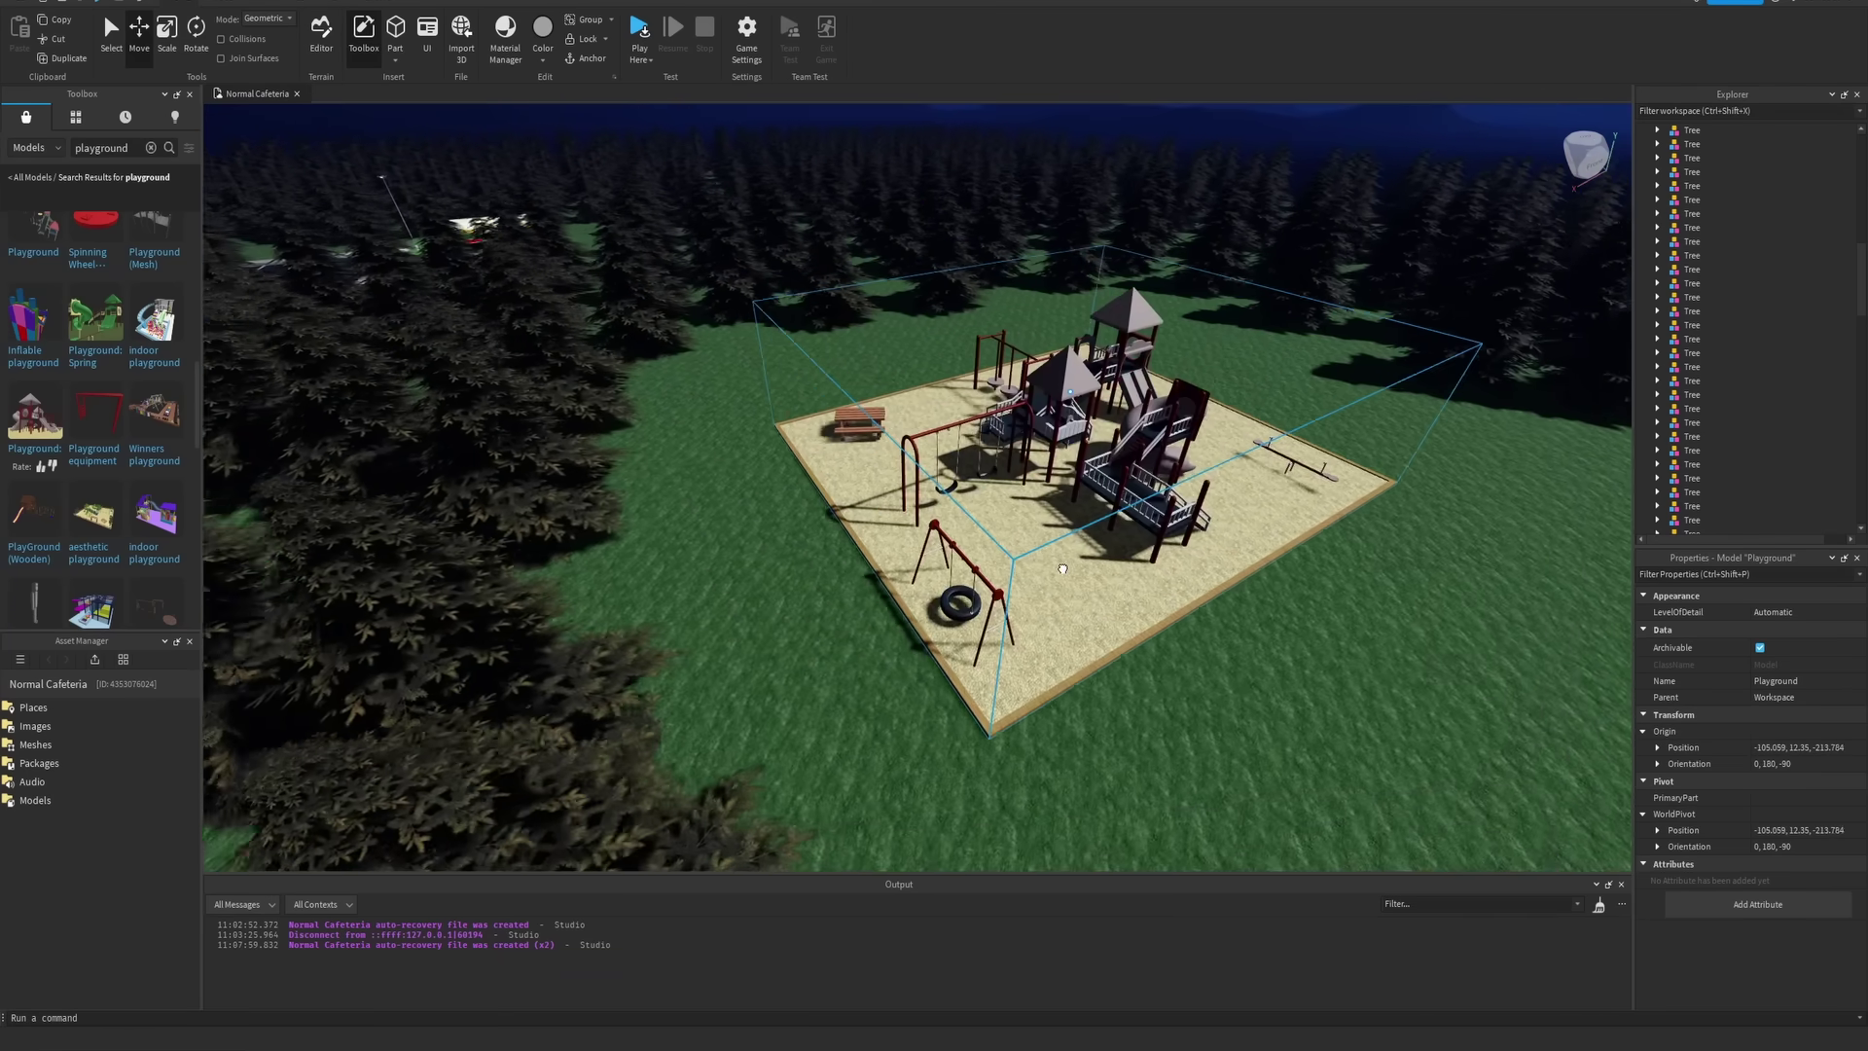
left_click_drag(1062, 569, 1032, 619)
scroll(1031, 619, "up", 5)
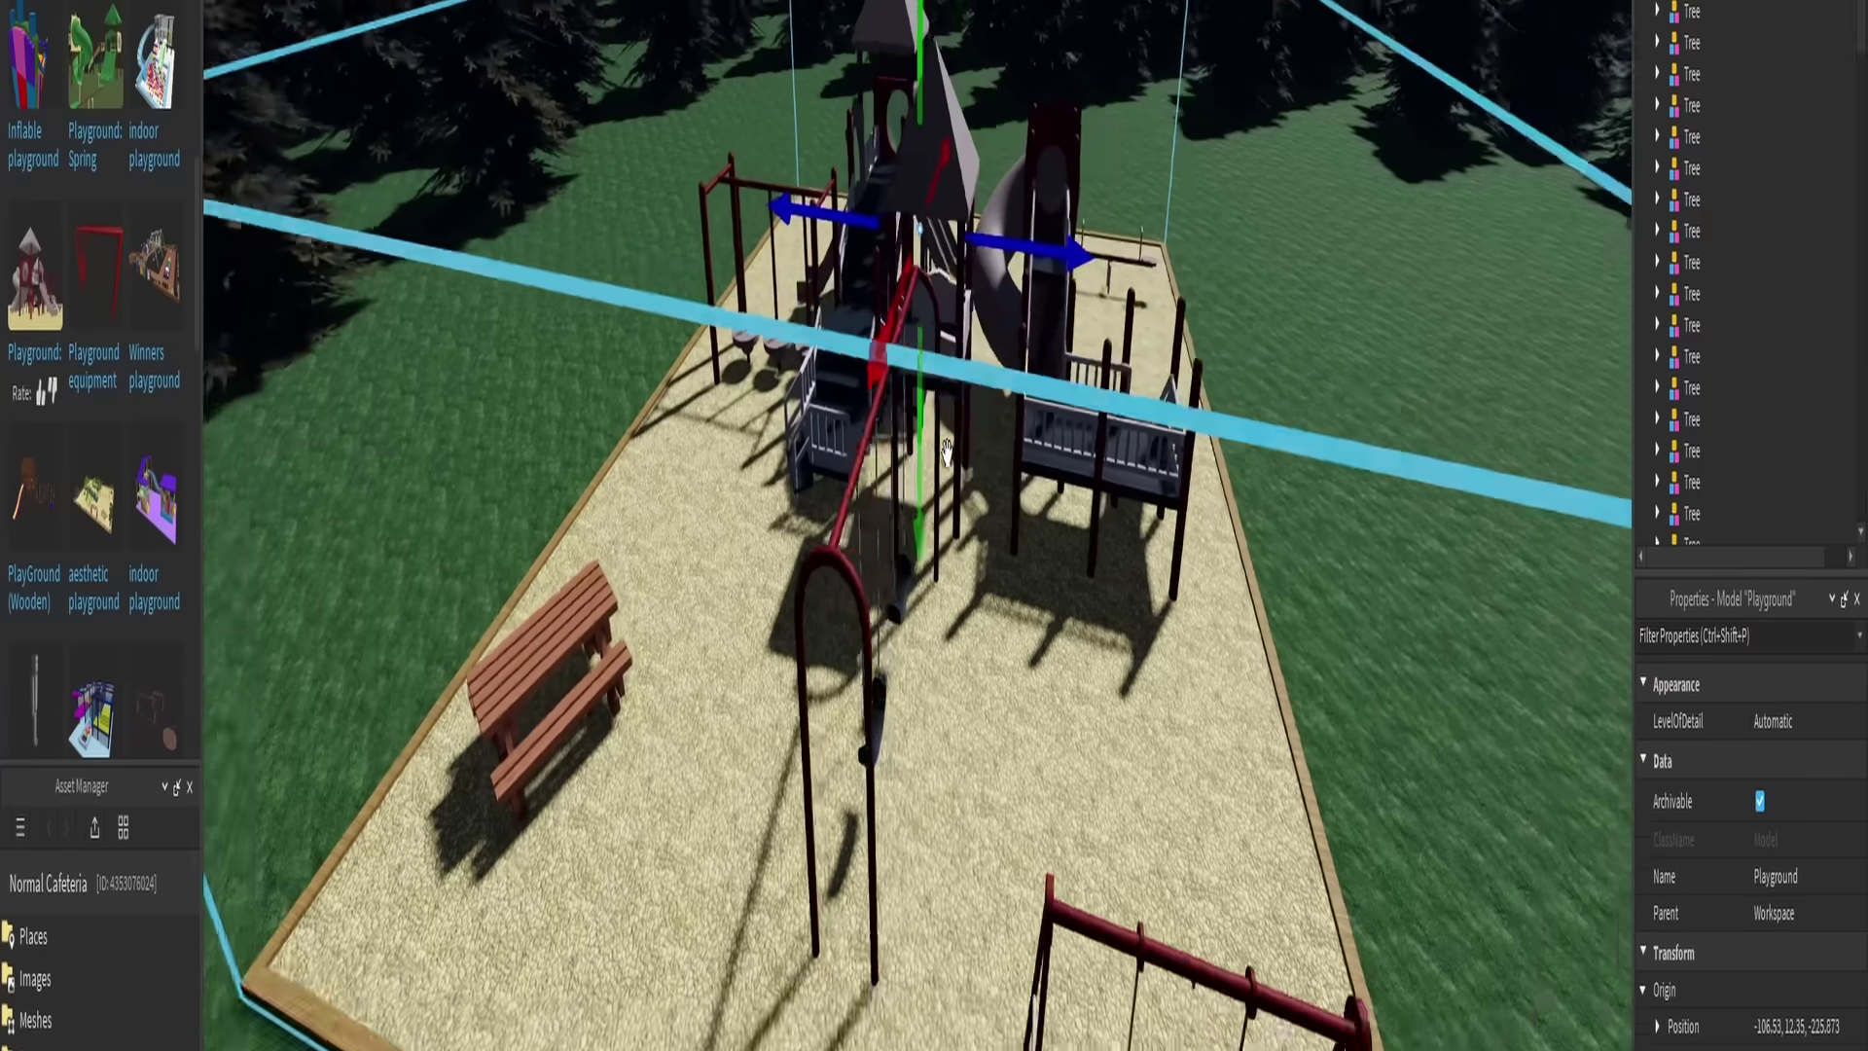
right_click_drag(1032, 618, 984, 450)
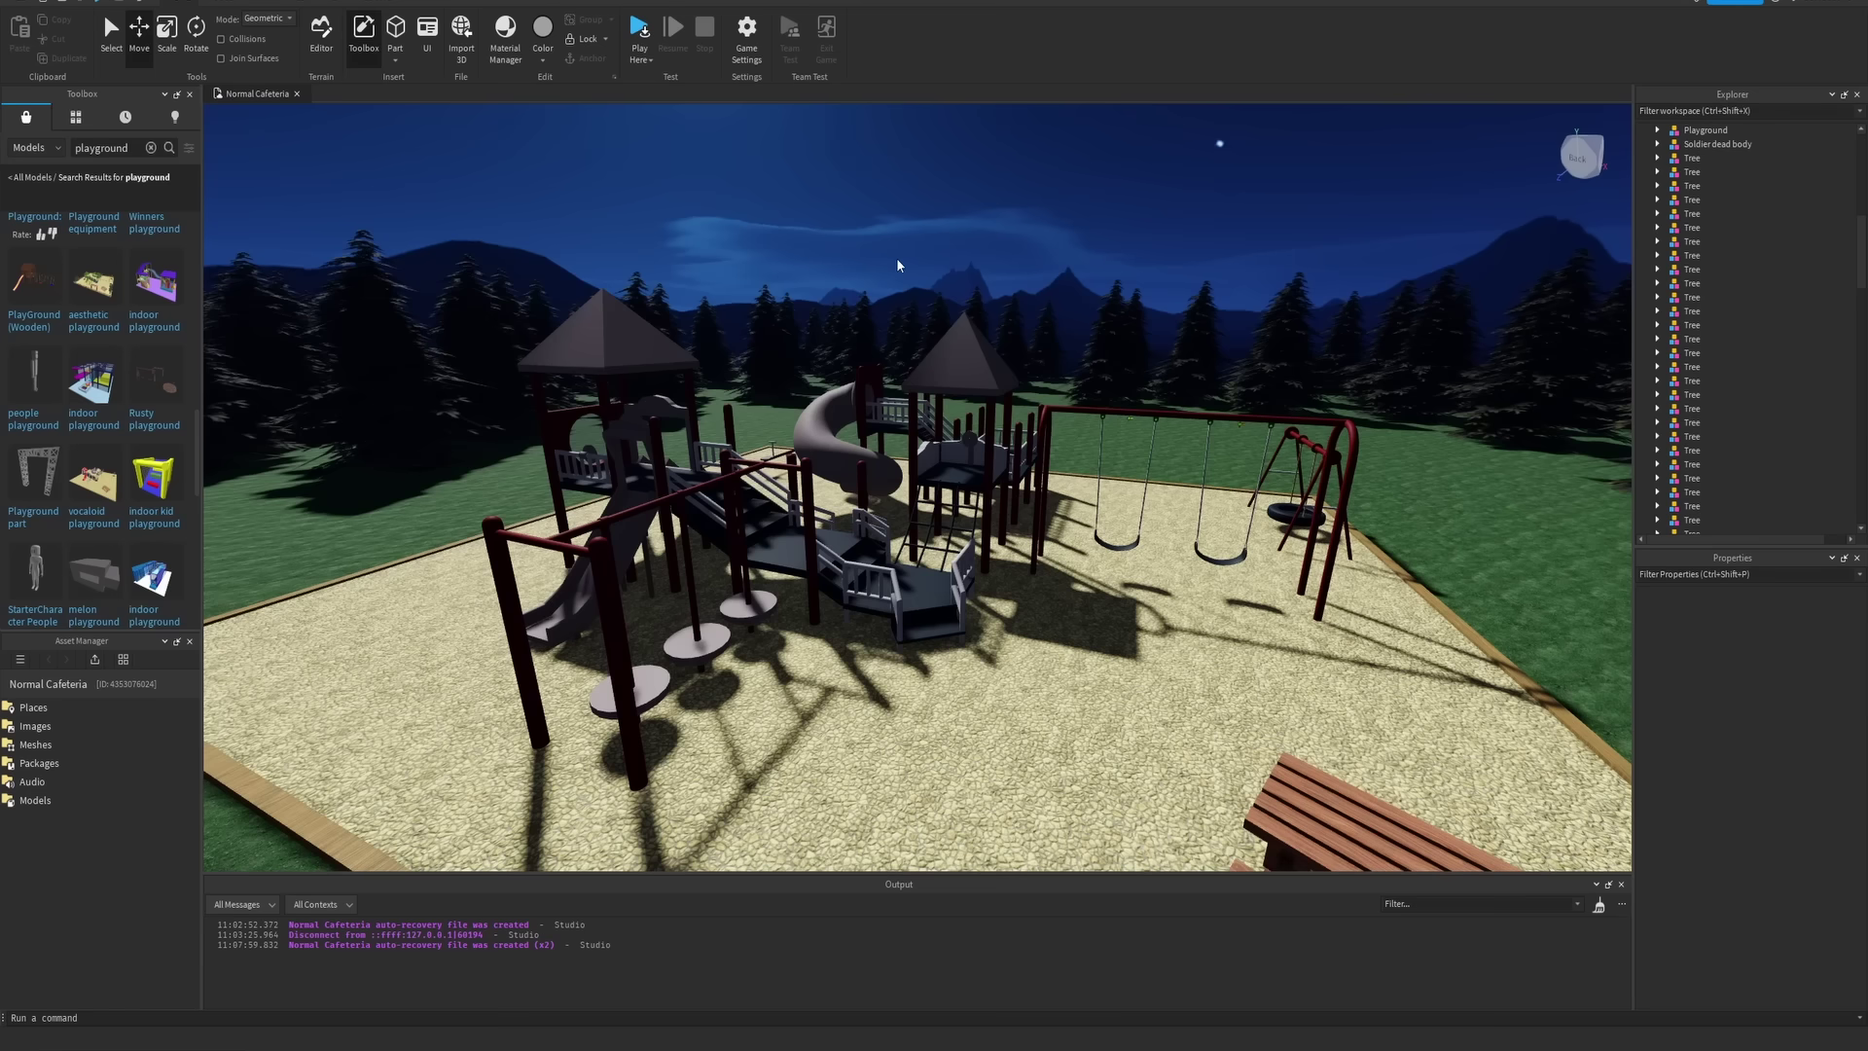
scroll(915, 260, "up", 3)
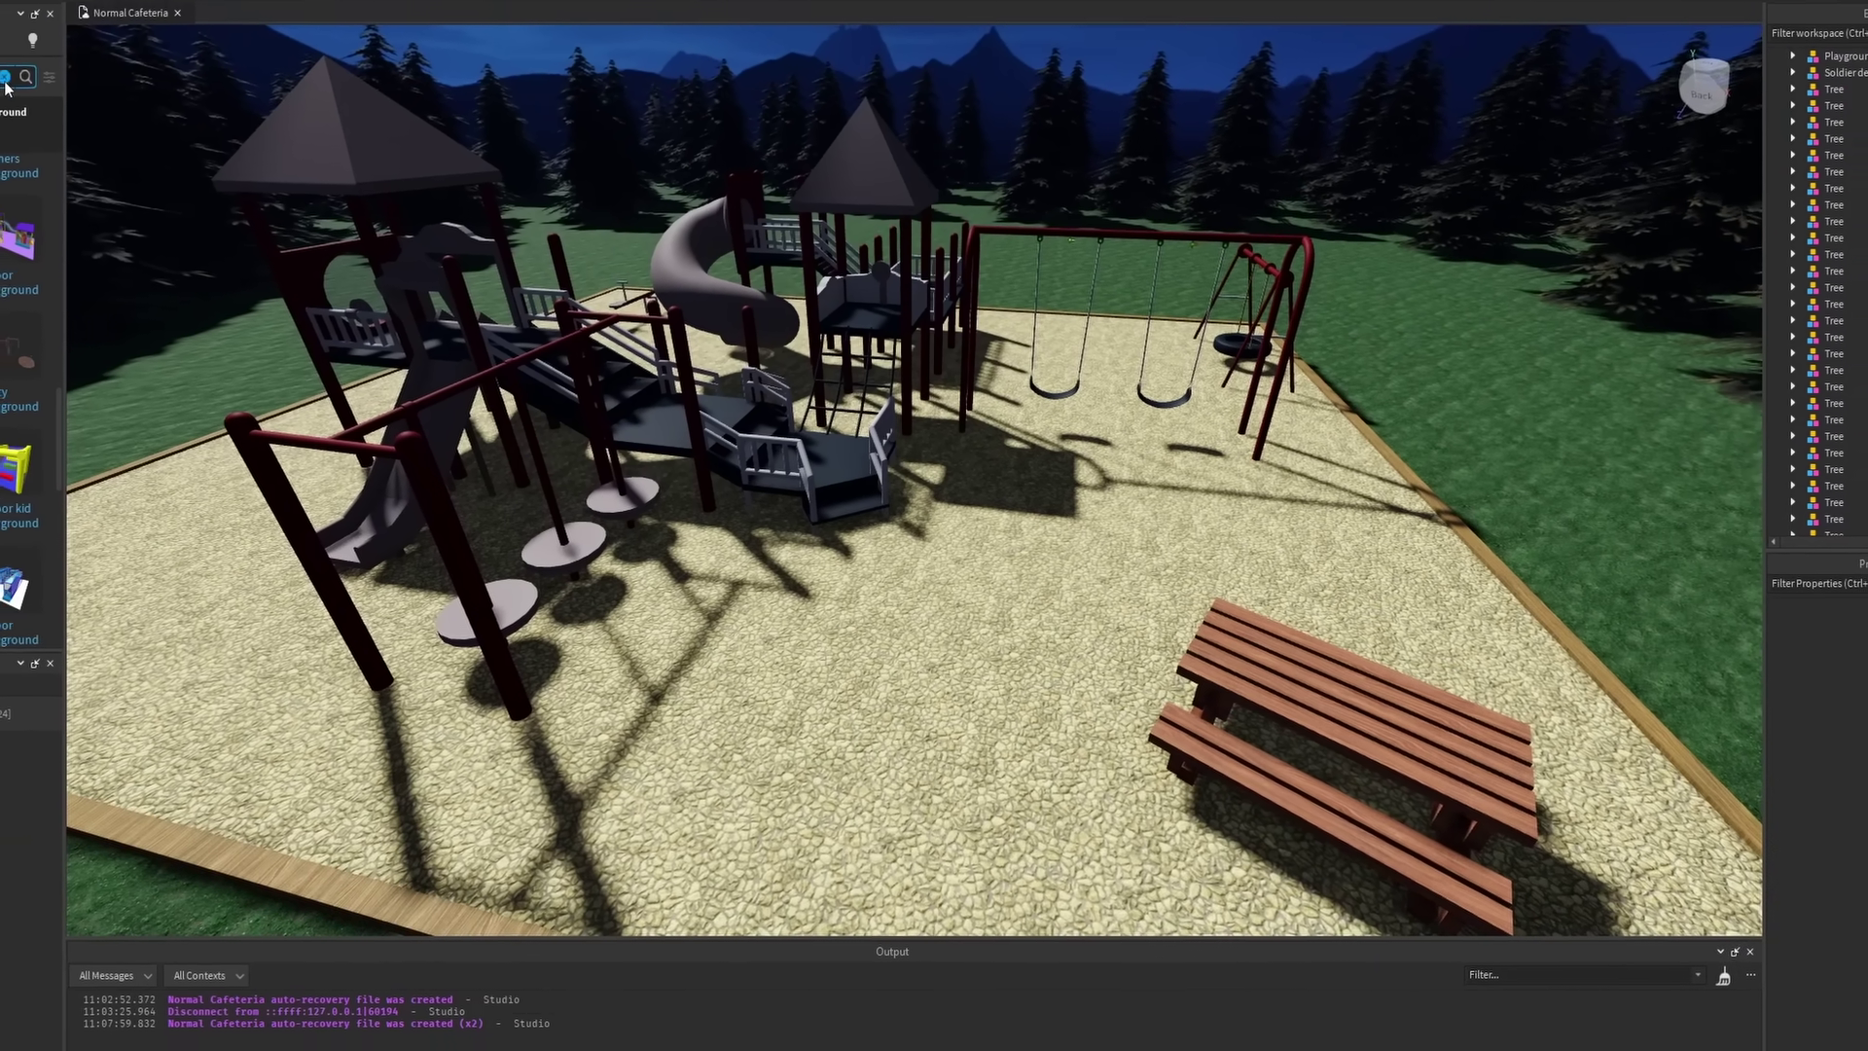
Search the toolbox for "dead guy" and insert the red Dead guy model on the playground ground near the picnic table
left_click(975, 662)
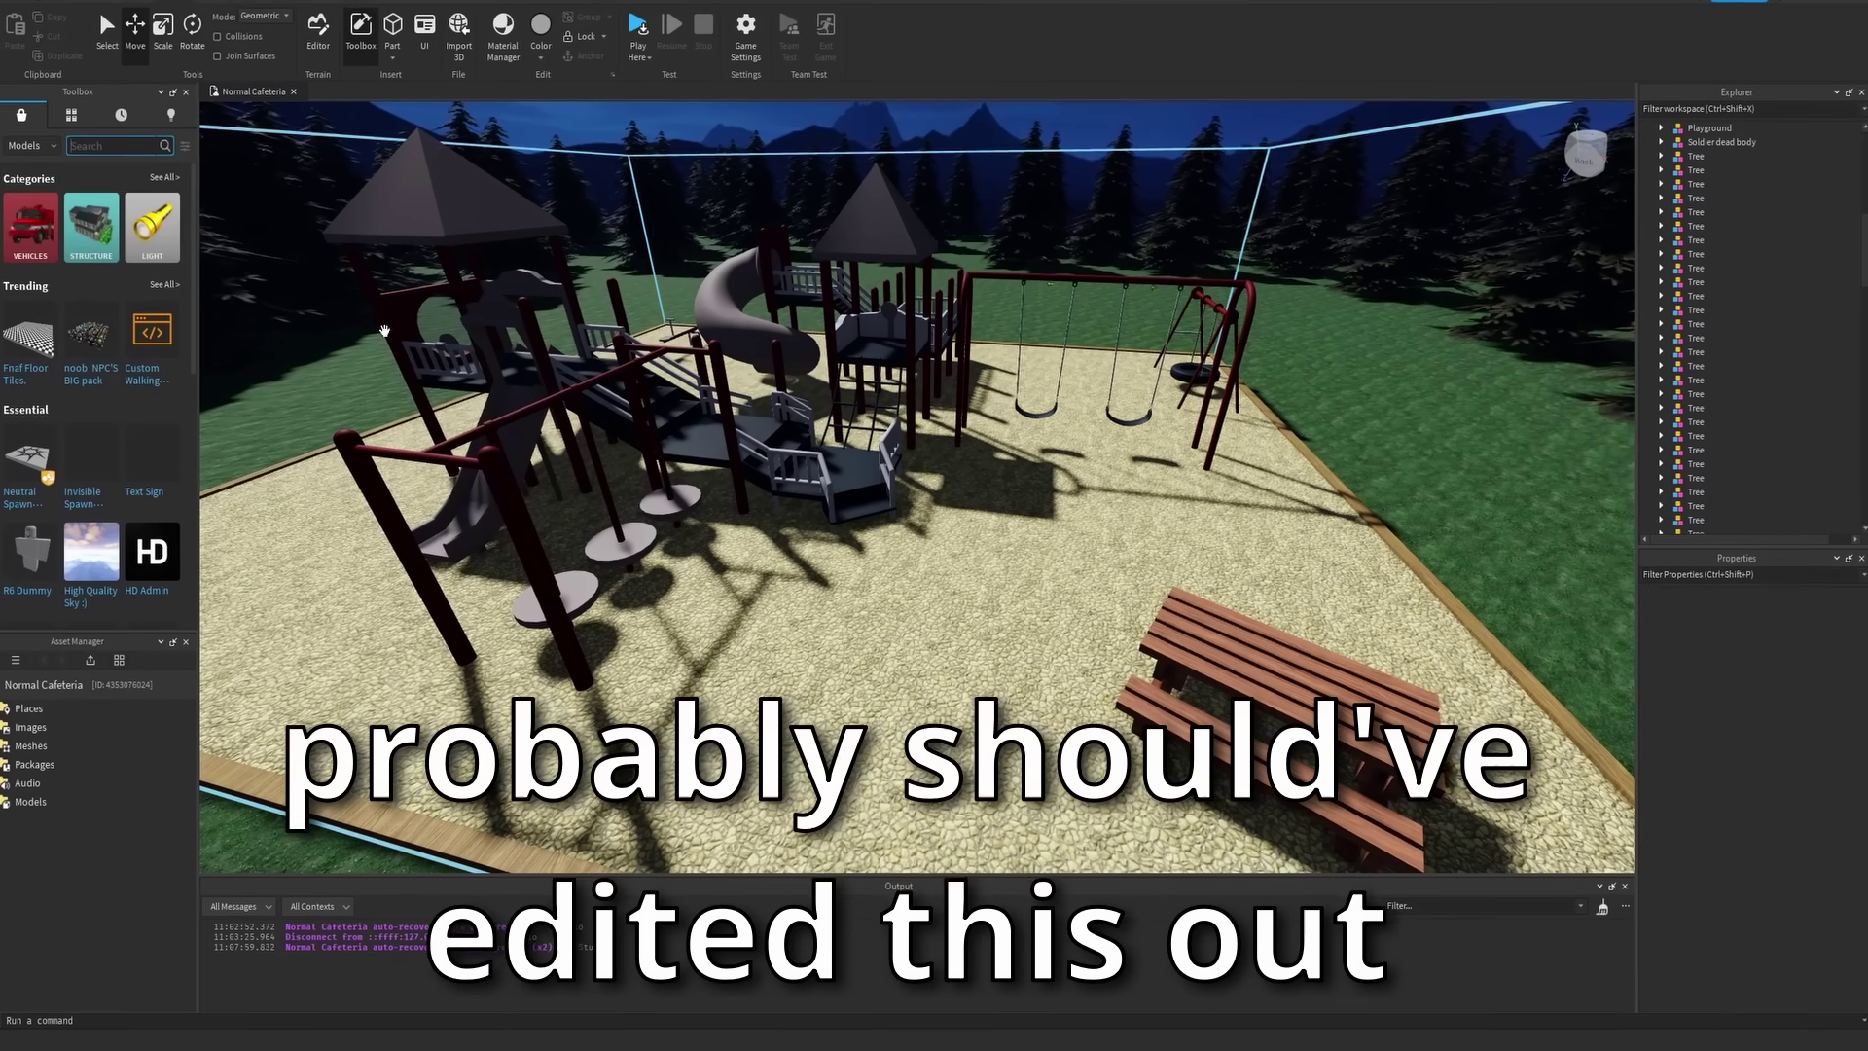
type("dead")
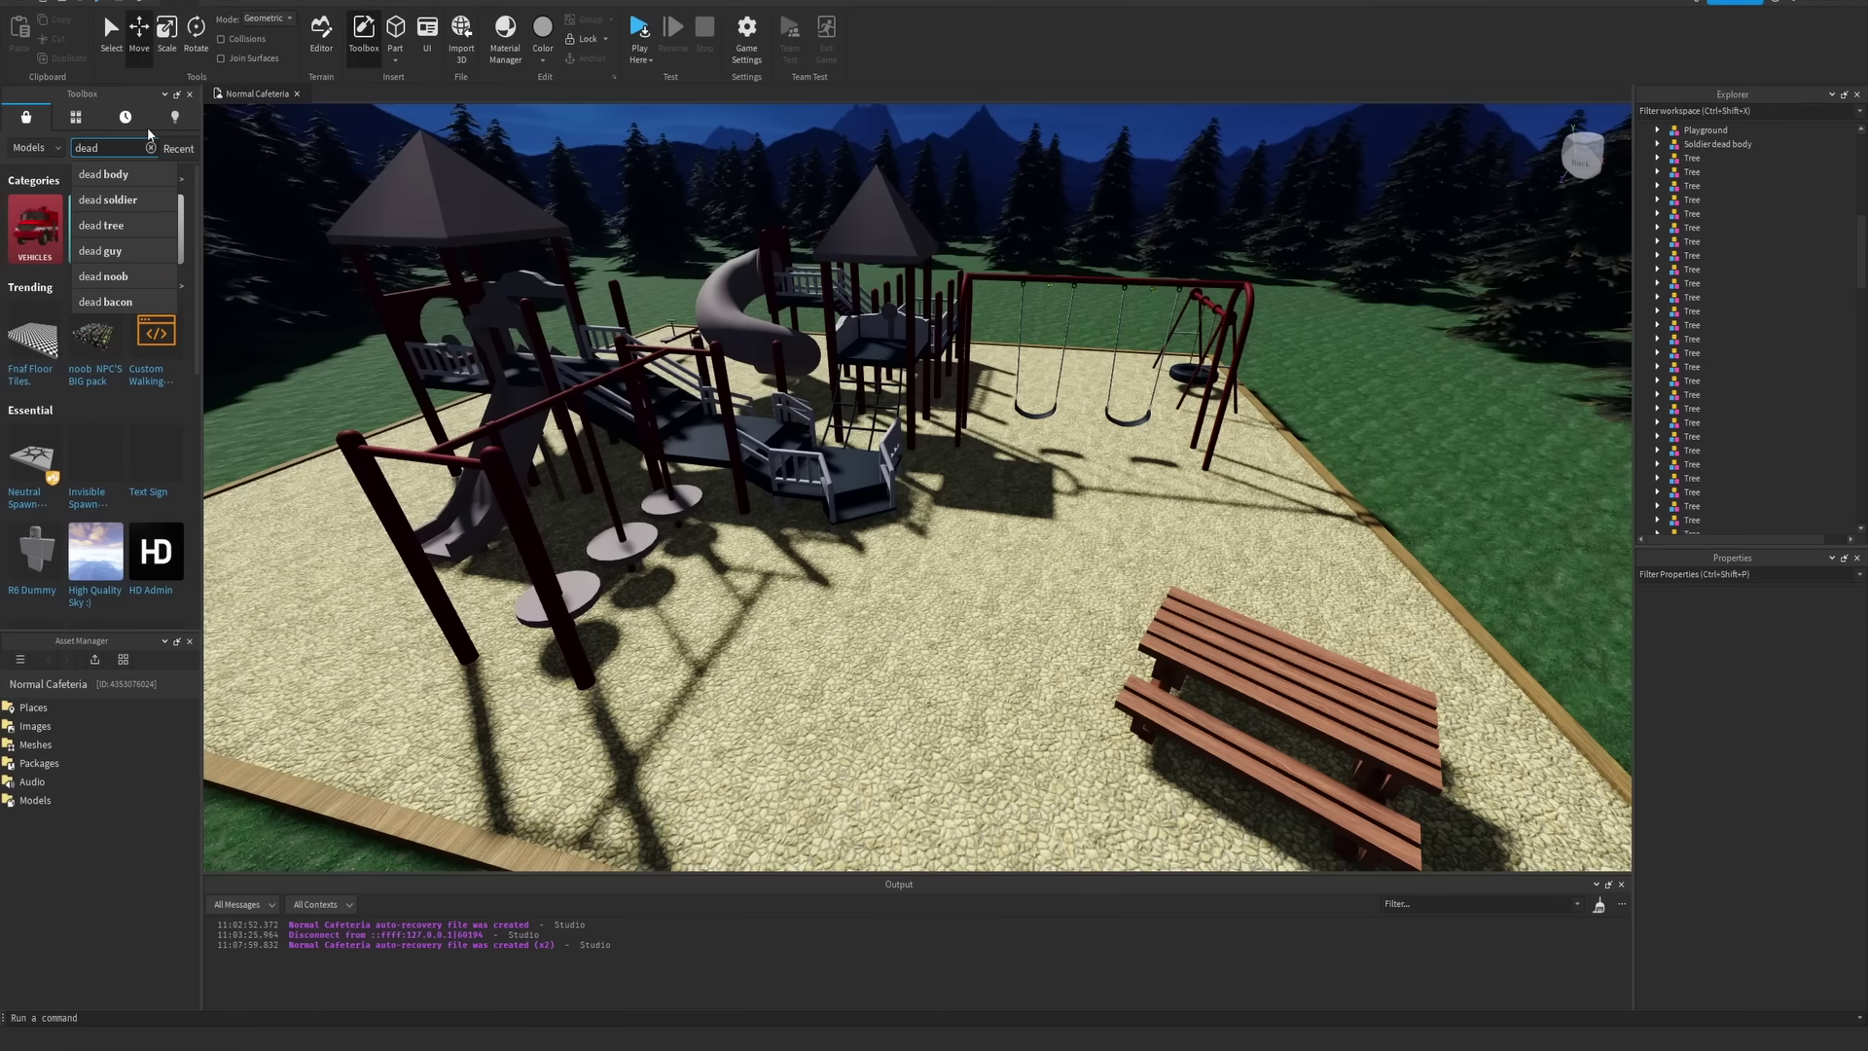
type(" kid")
key("Return")
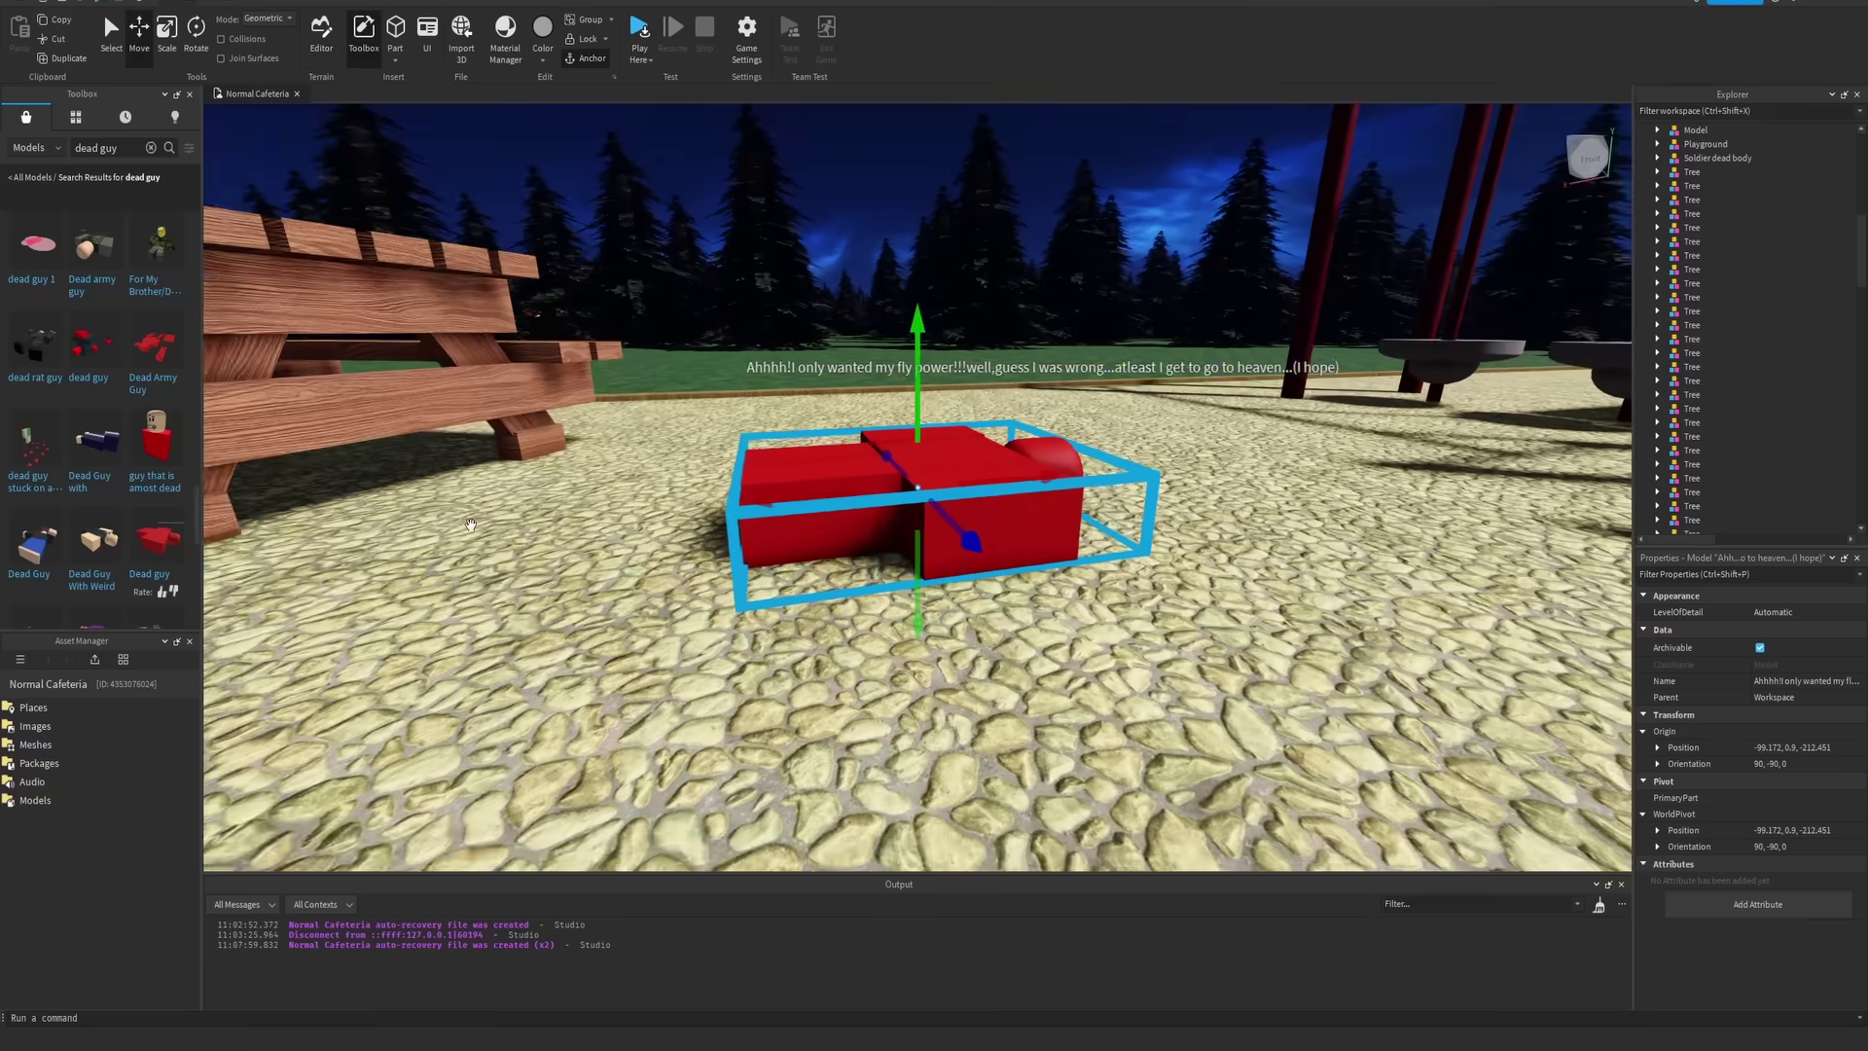
Inspect the red dead guy model from several sides and delete it from the playground
right_click_drag(471, 526, 471, 525)
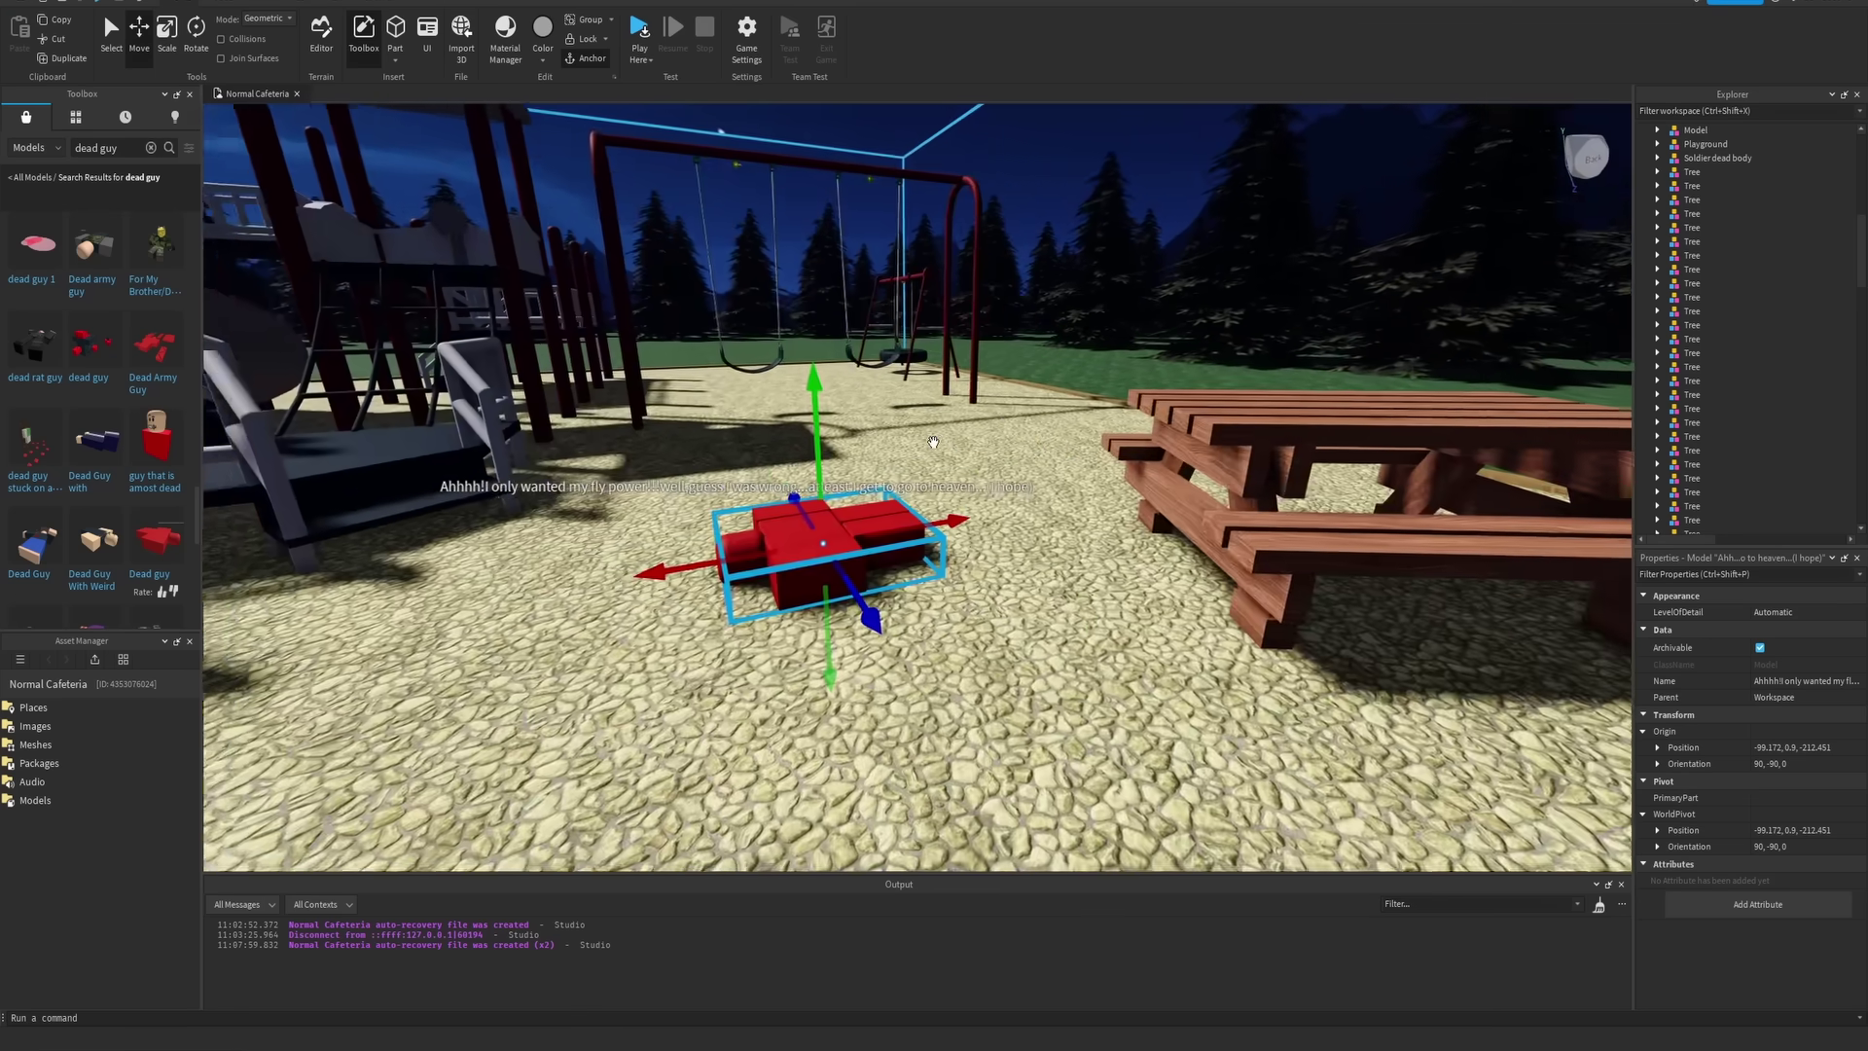
right_click_drag(933, 442, 911, 478)
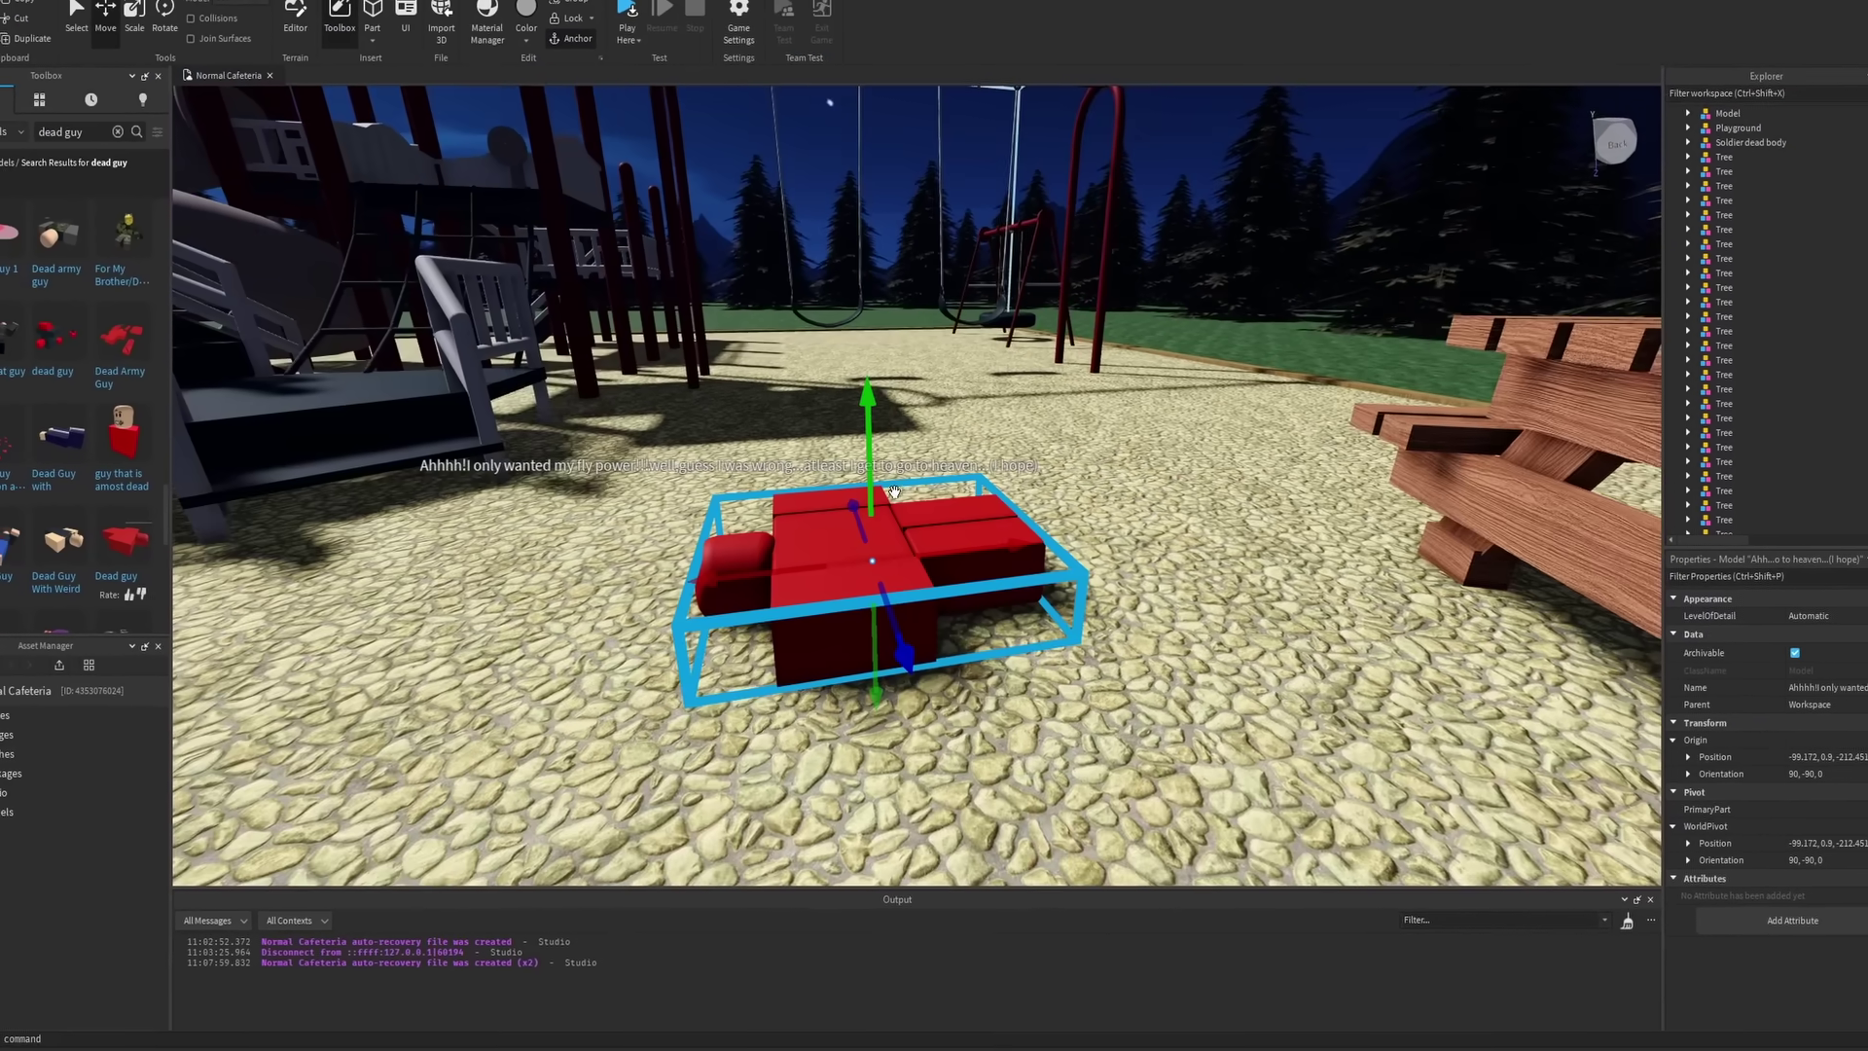
scroll(801, 652, "up", 5)
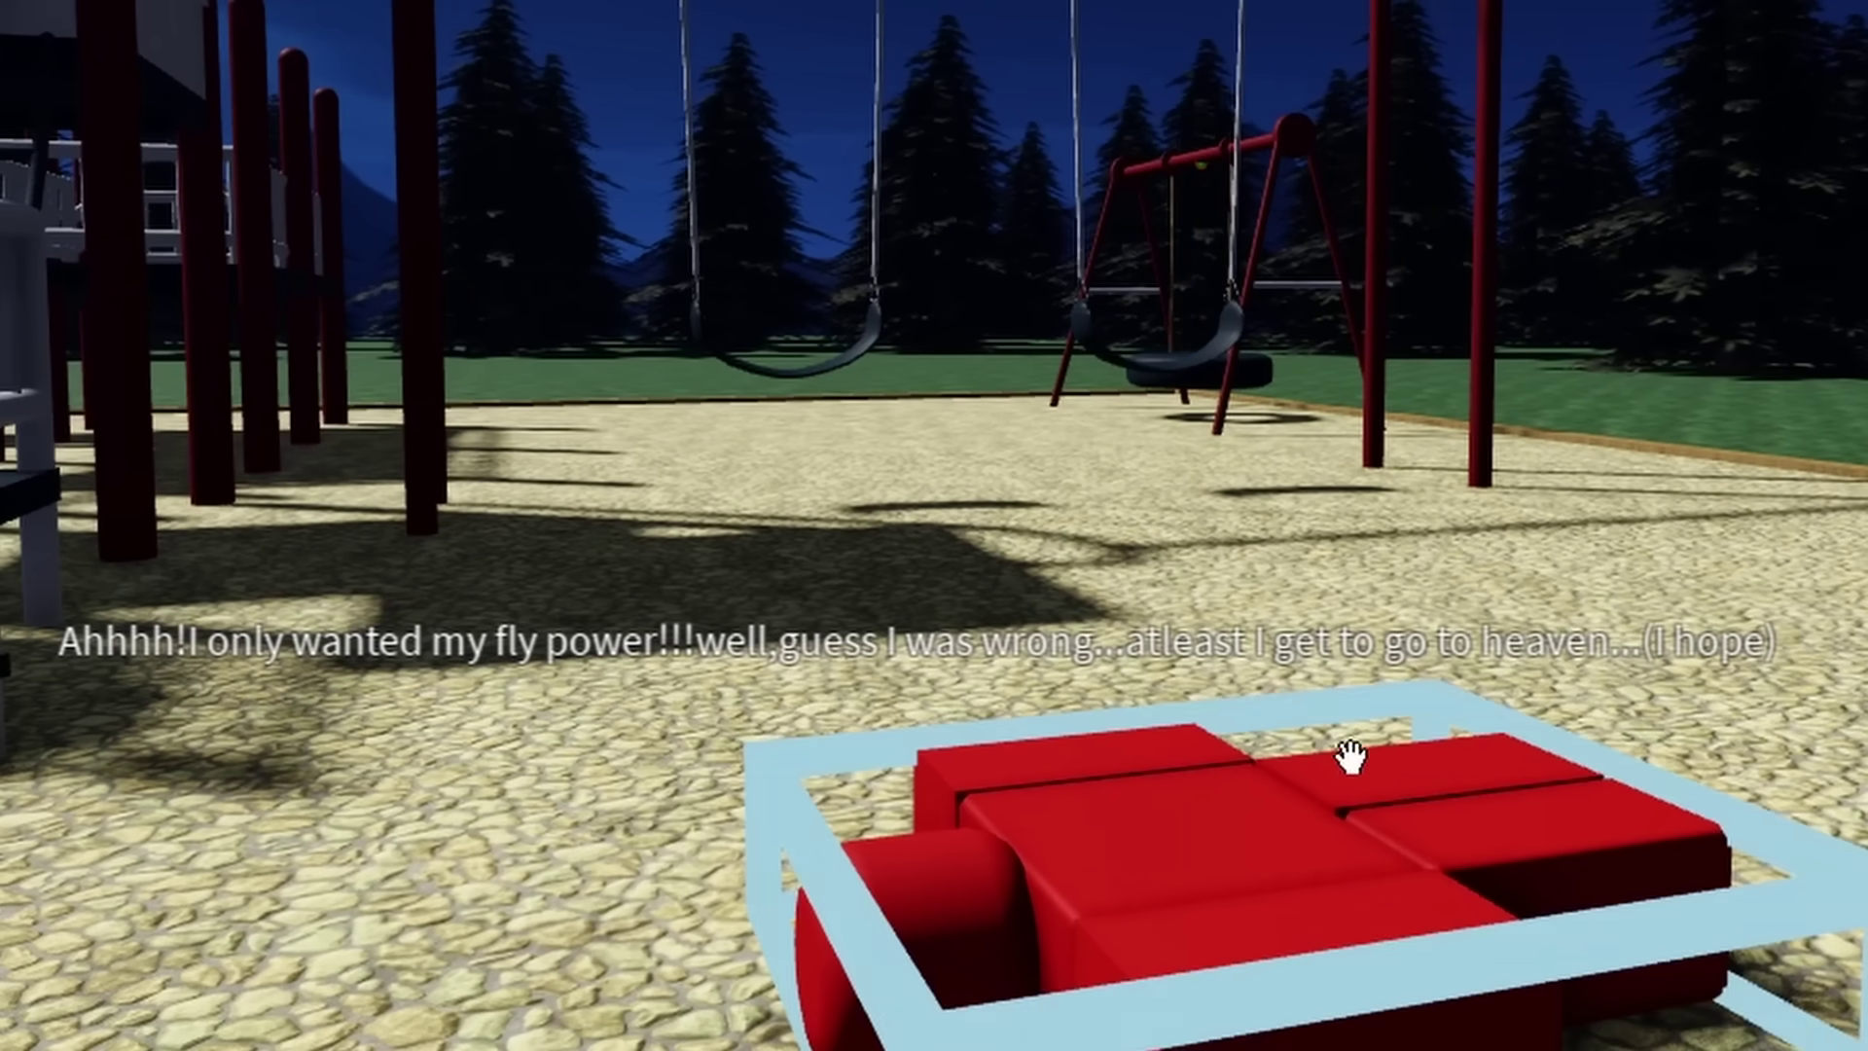
right_click_drag(1075, 686, 1064, 680)
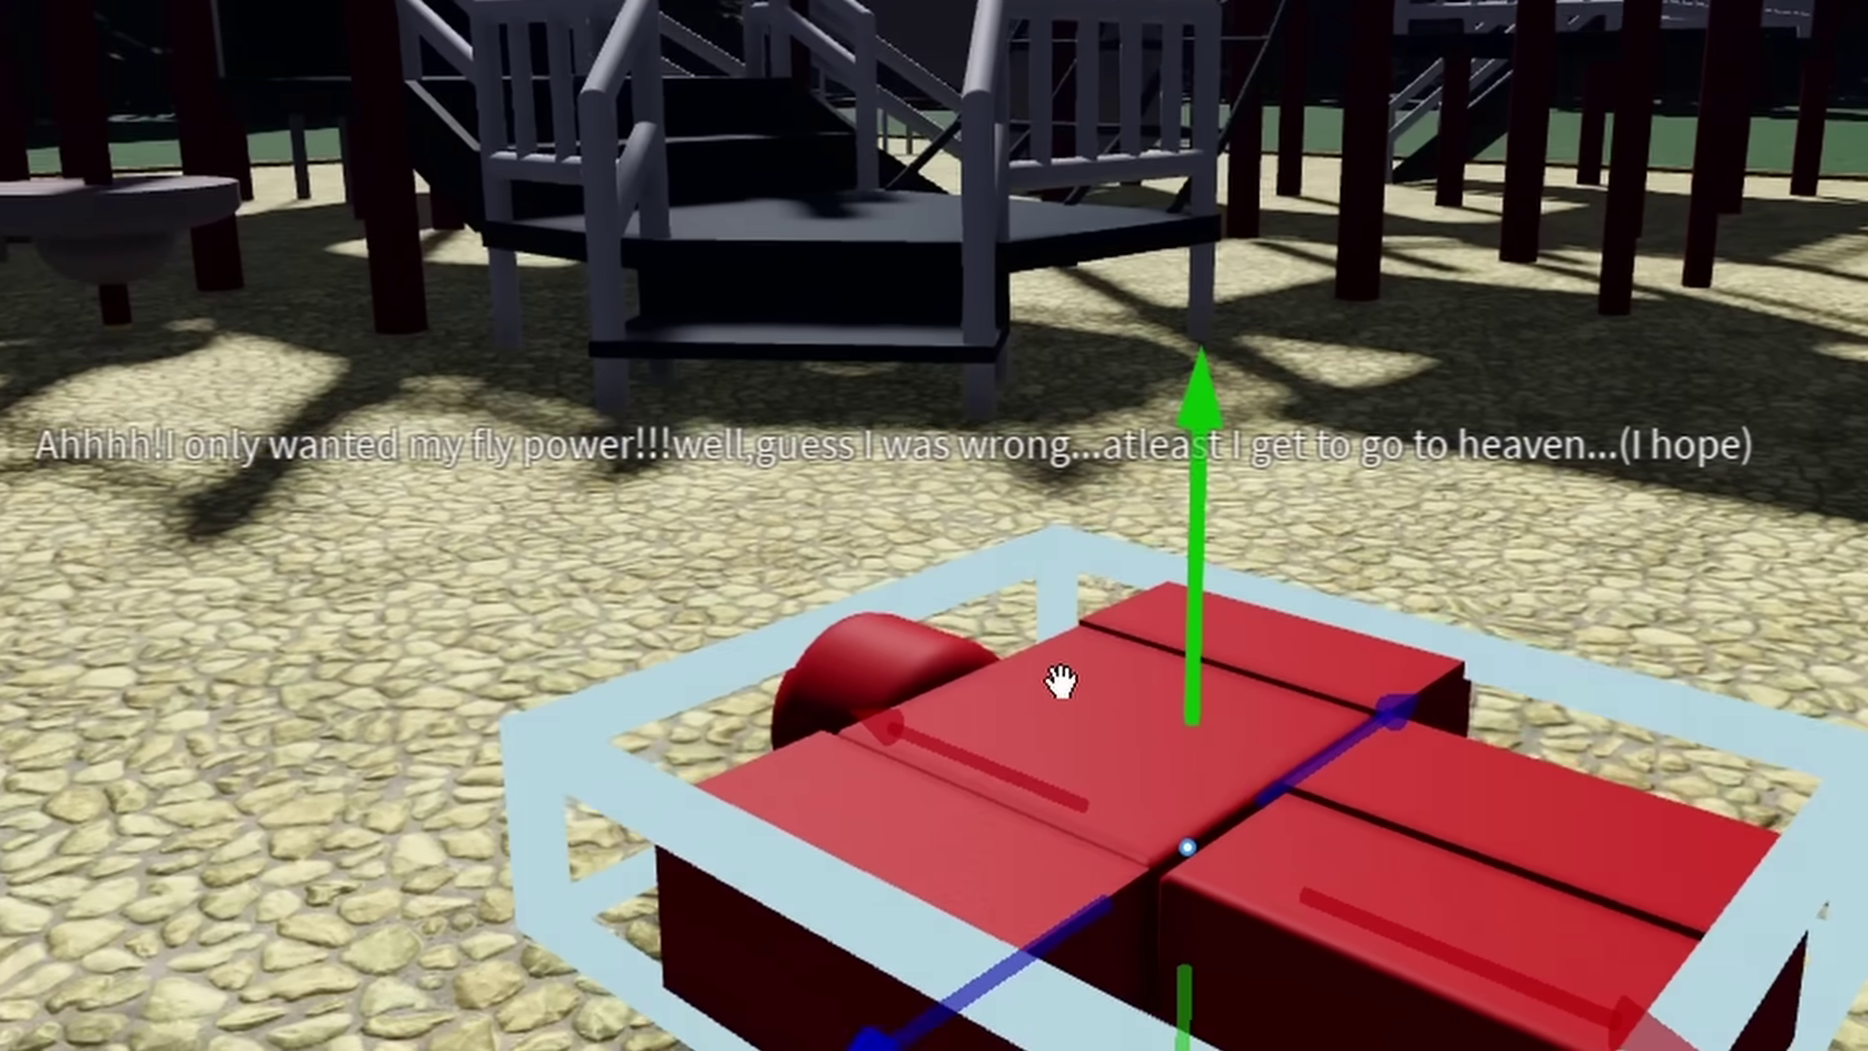
Insert the "Dead guy in the Cabinet" model, turn it, and lower it onto the playground ground beside the picnic table
scroll(1239, 583, "down", 3)
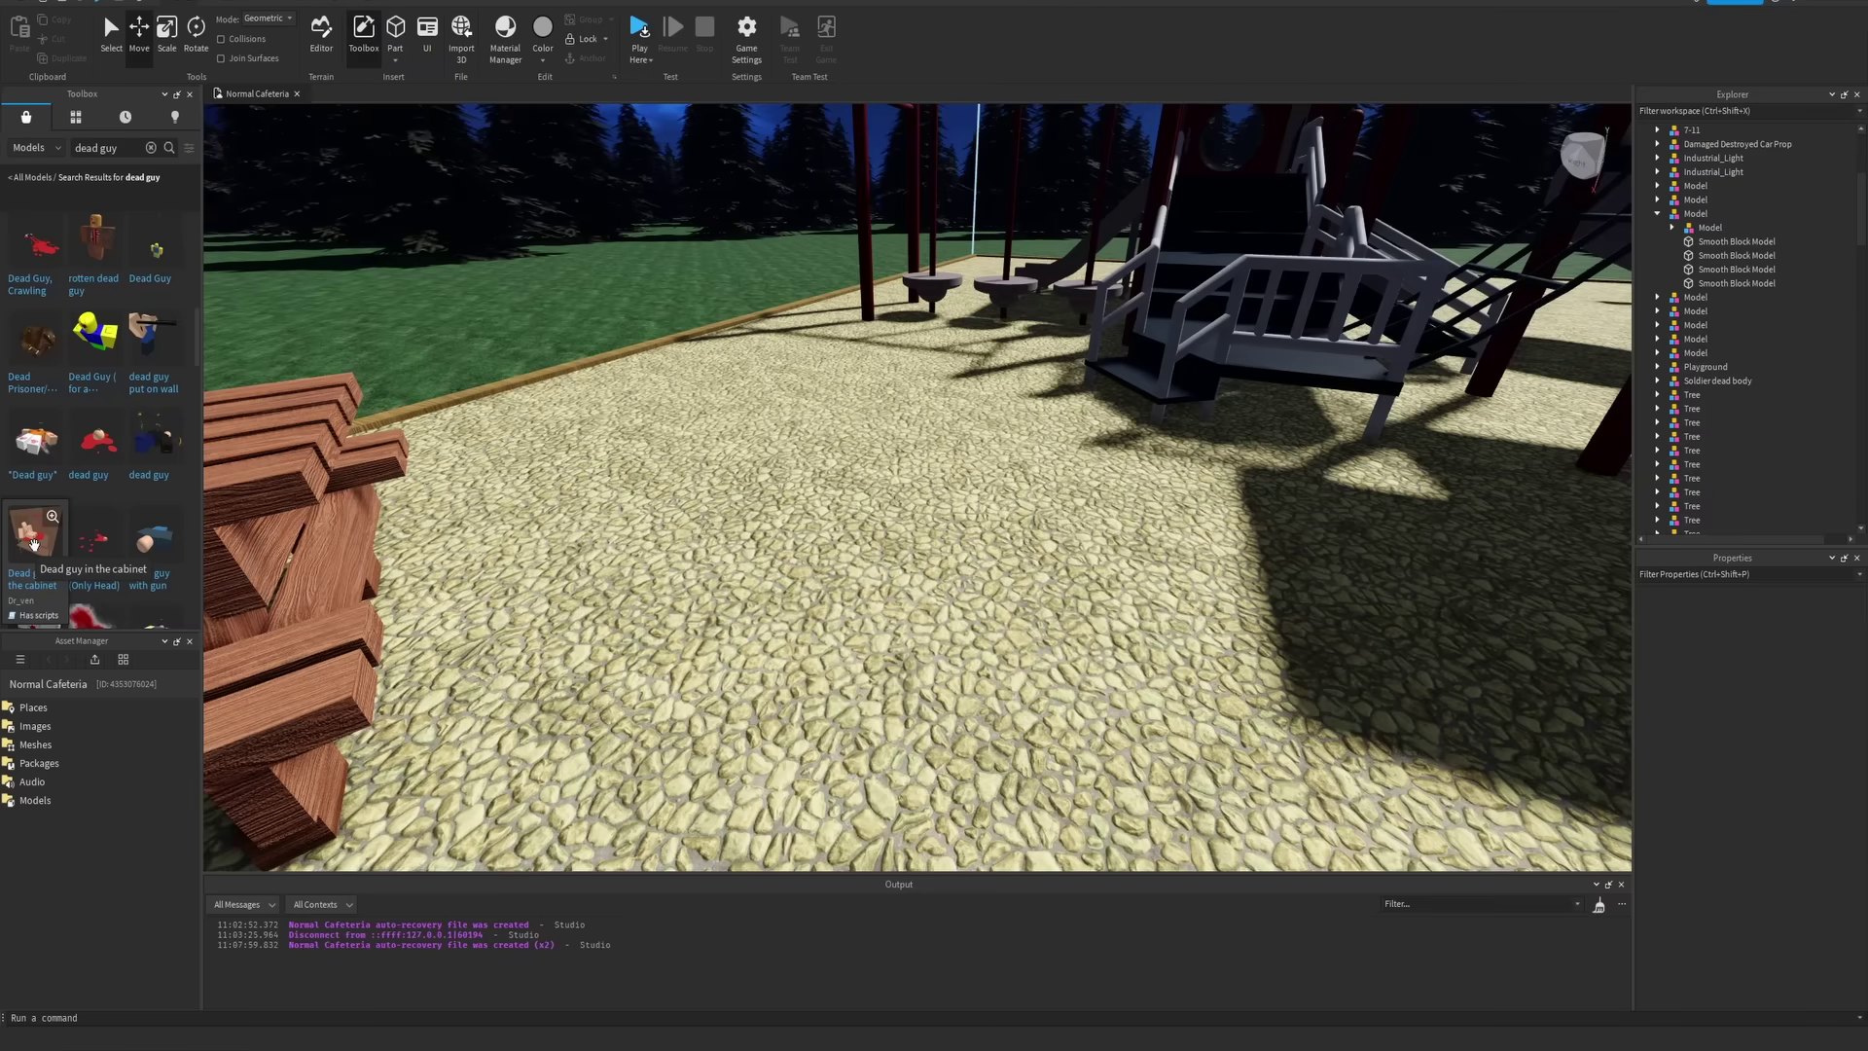
left_click(33, 535)
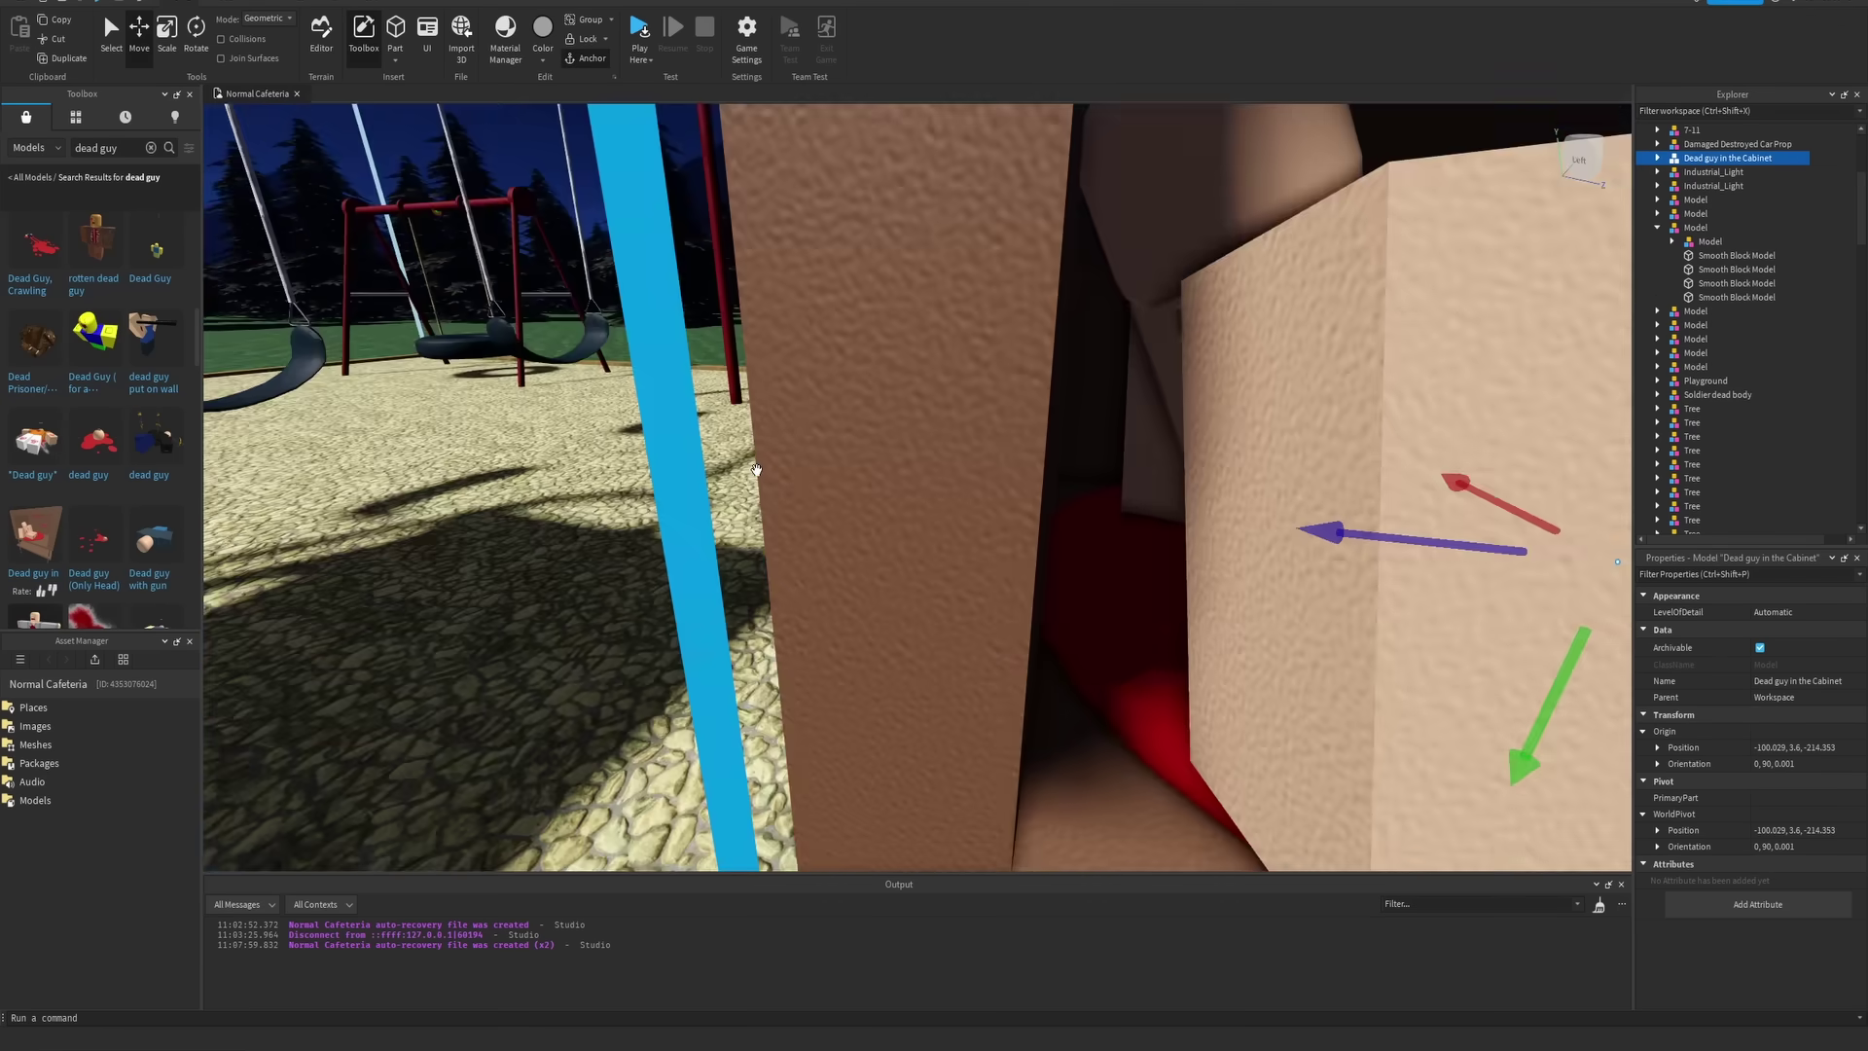
key("f")
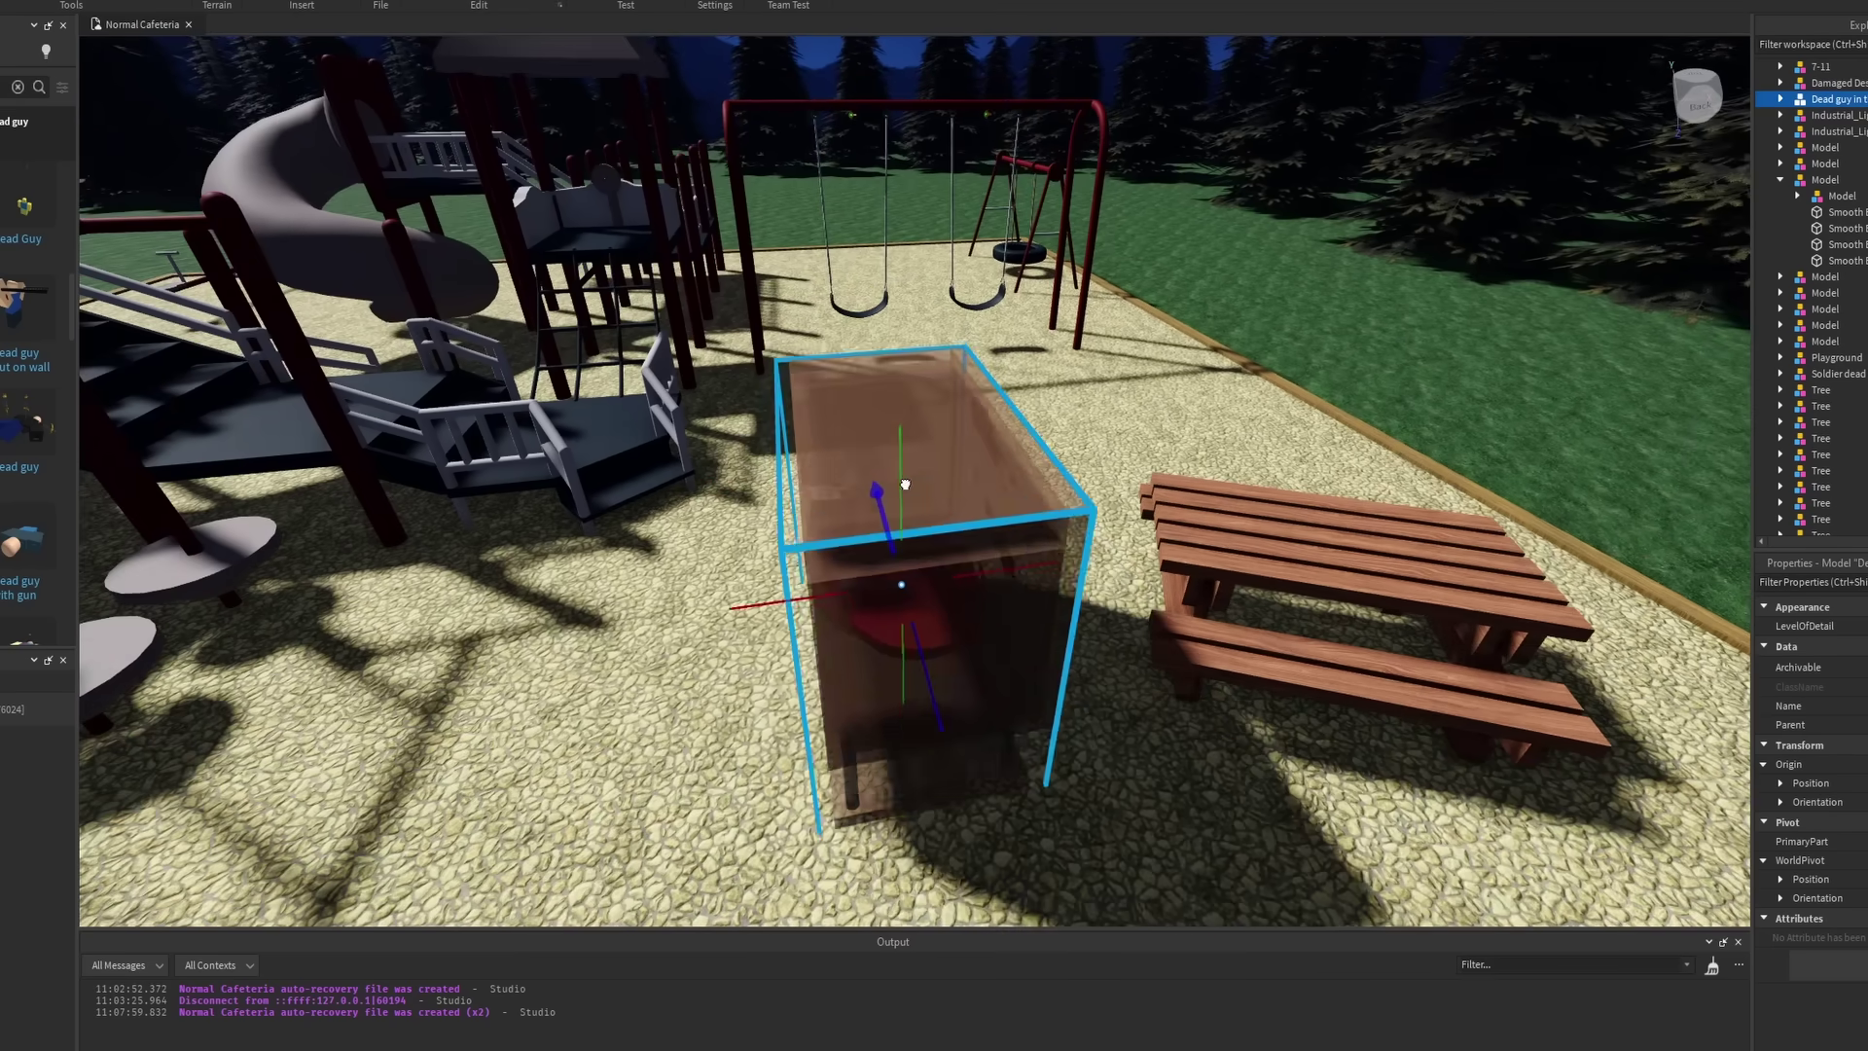
key("ctrl+2")
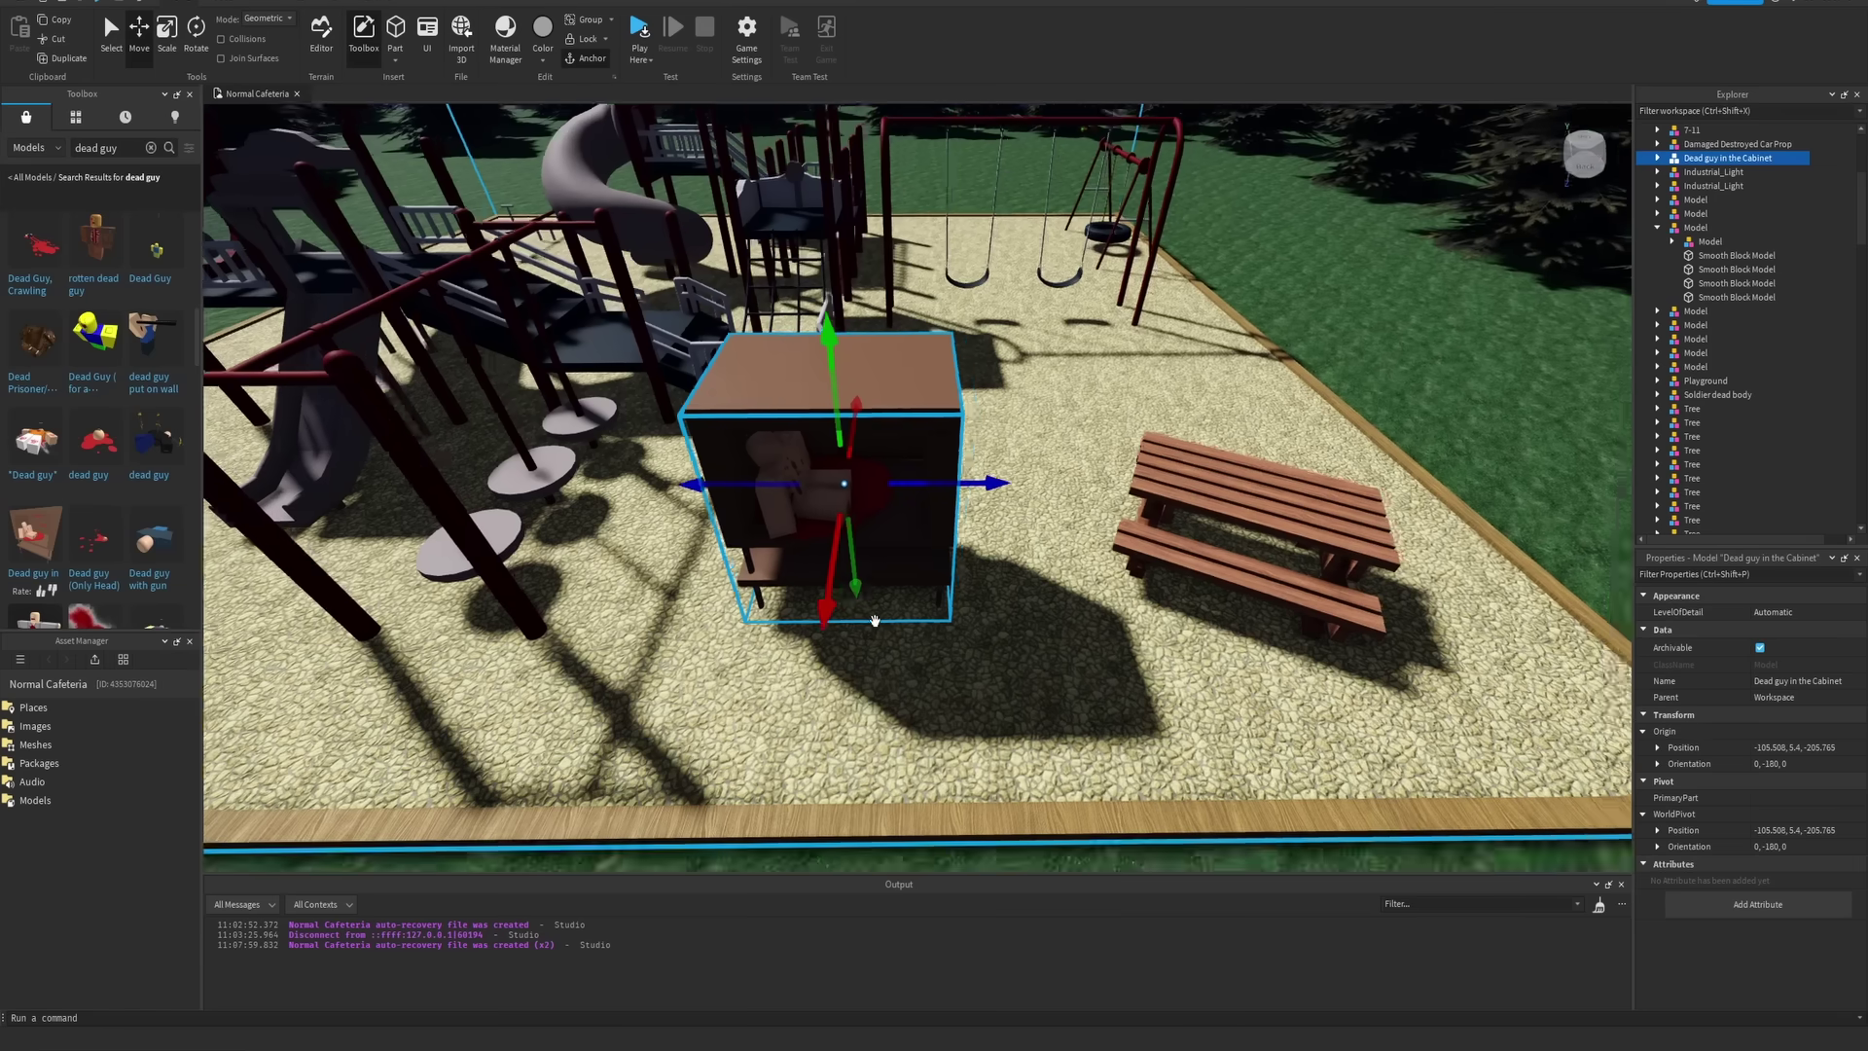
scroll(829, 534, "up", 5)
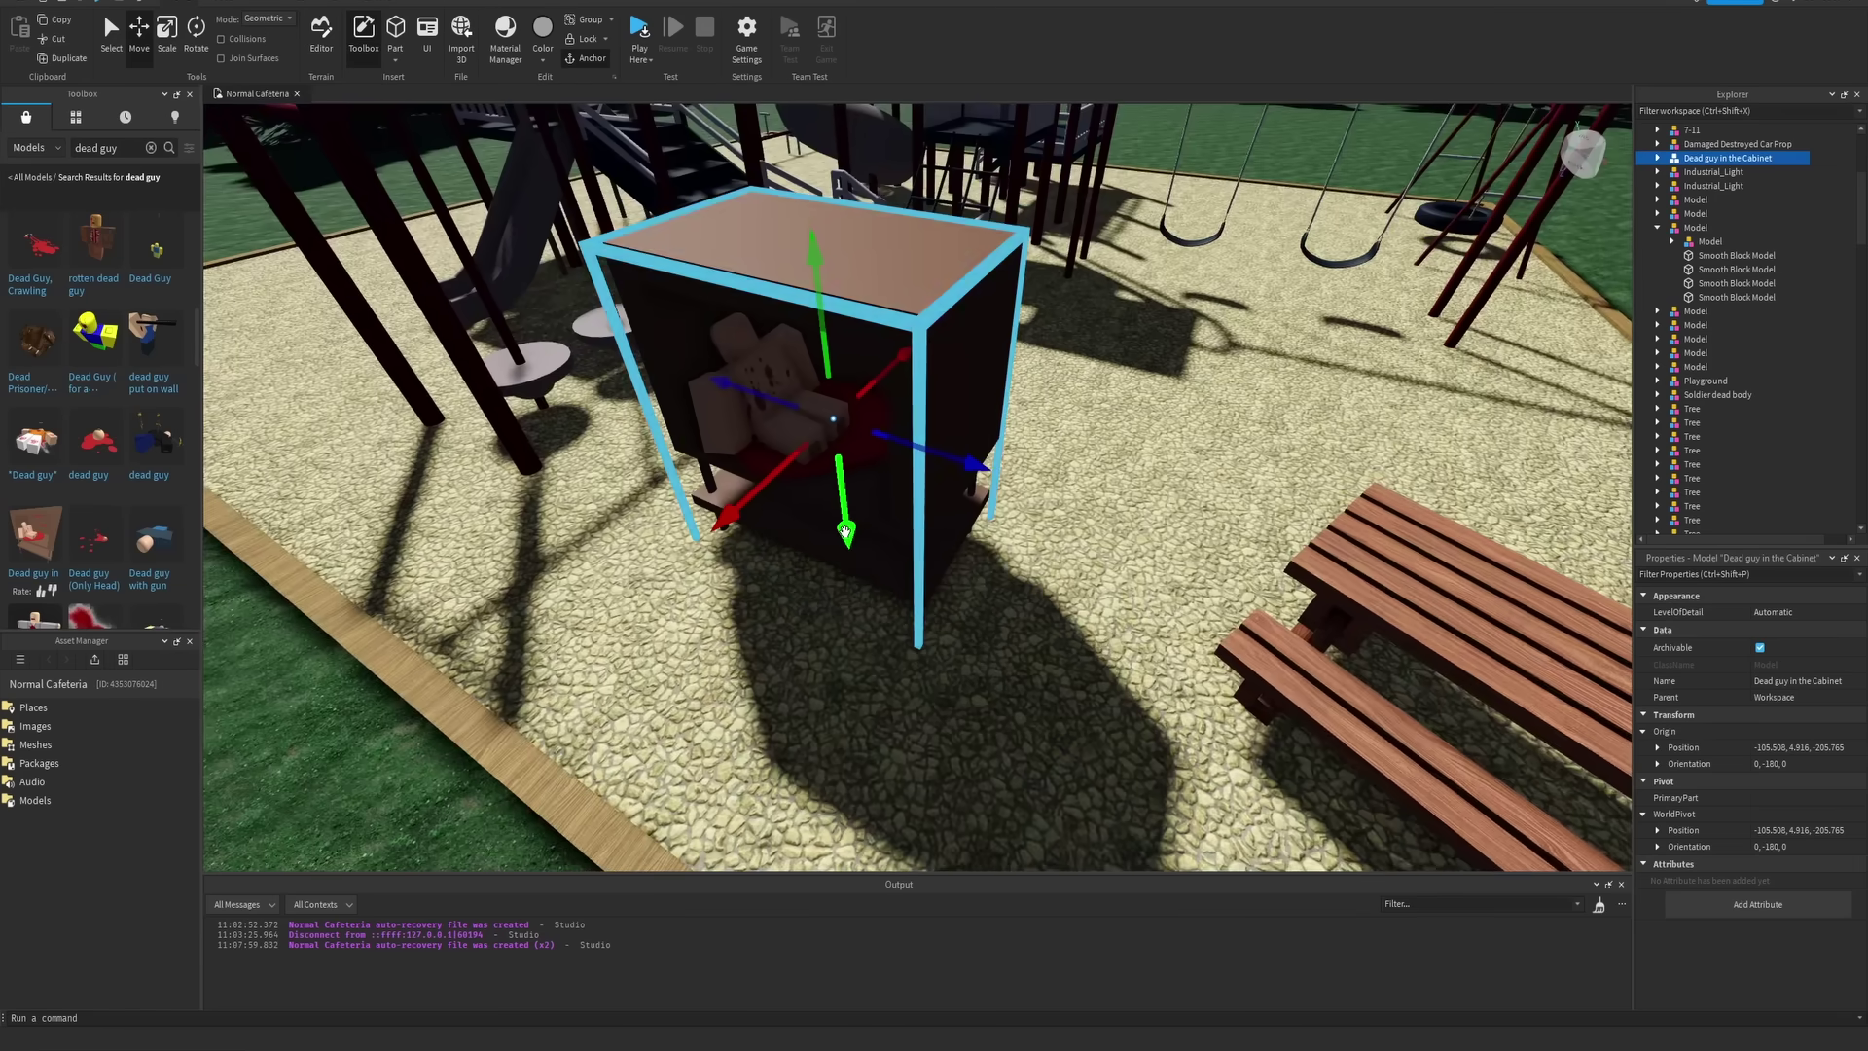
scroll(845, 531, "down", 6)
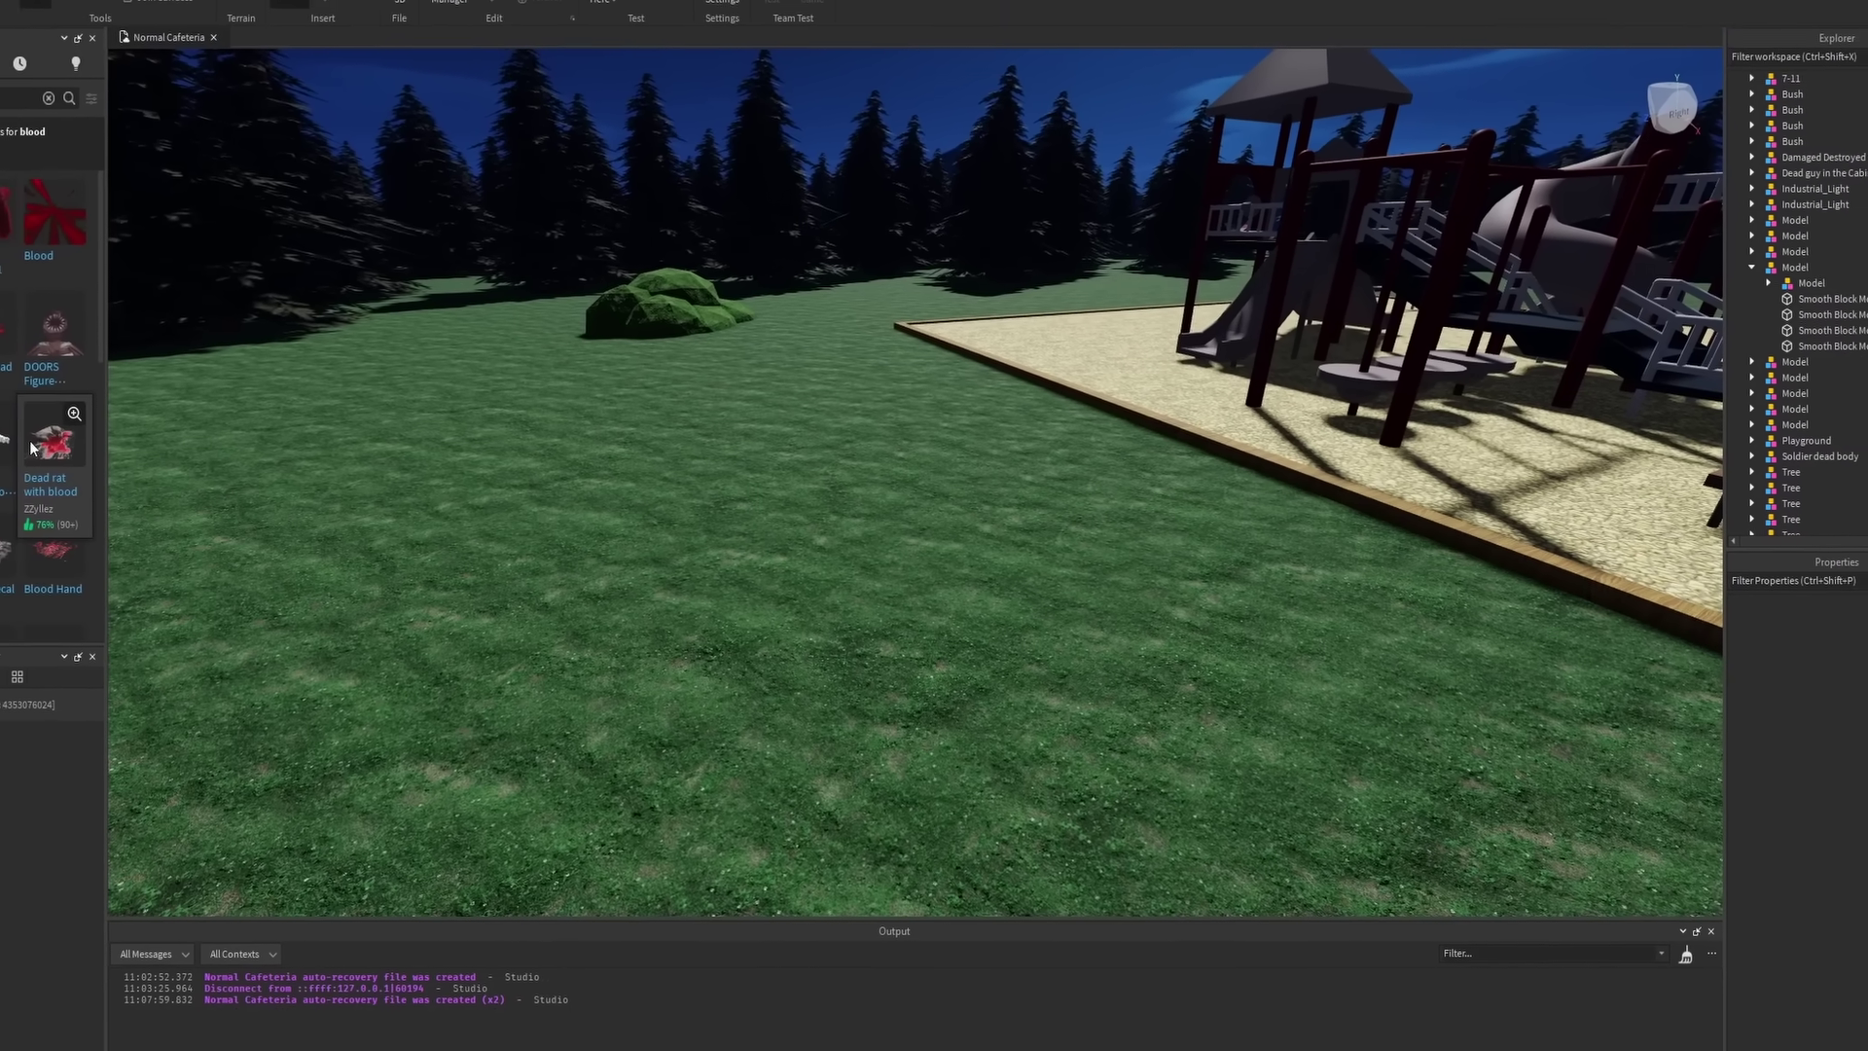
Place the "Dead rat with blood" model from the blood search results on the grass beside the playground
left_click_drag(96, 455, 935, 503)
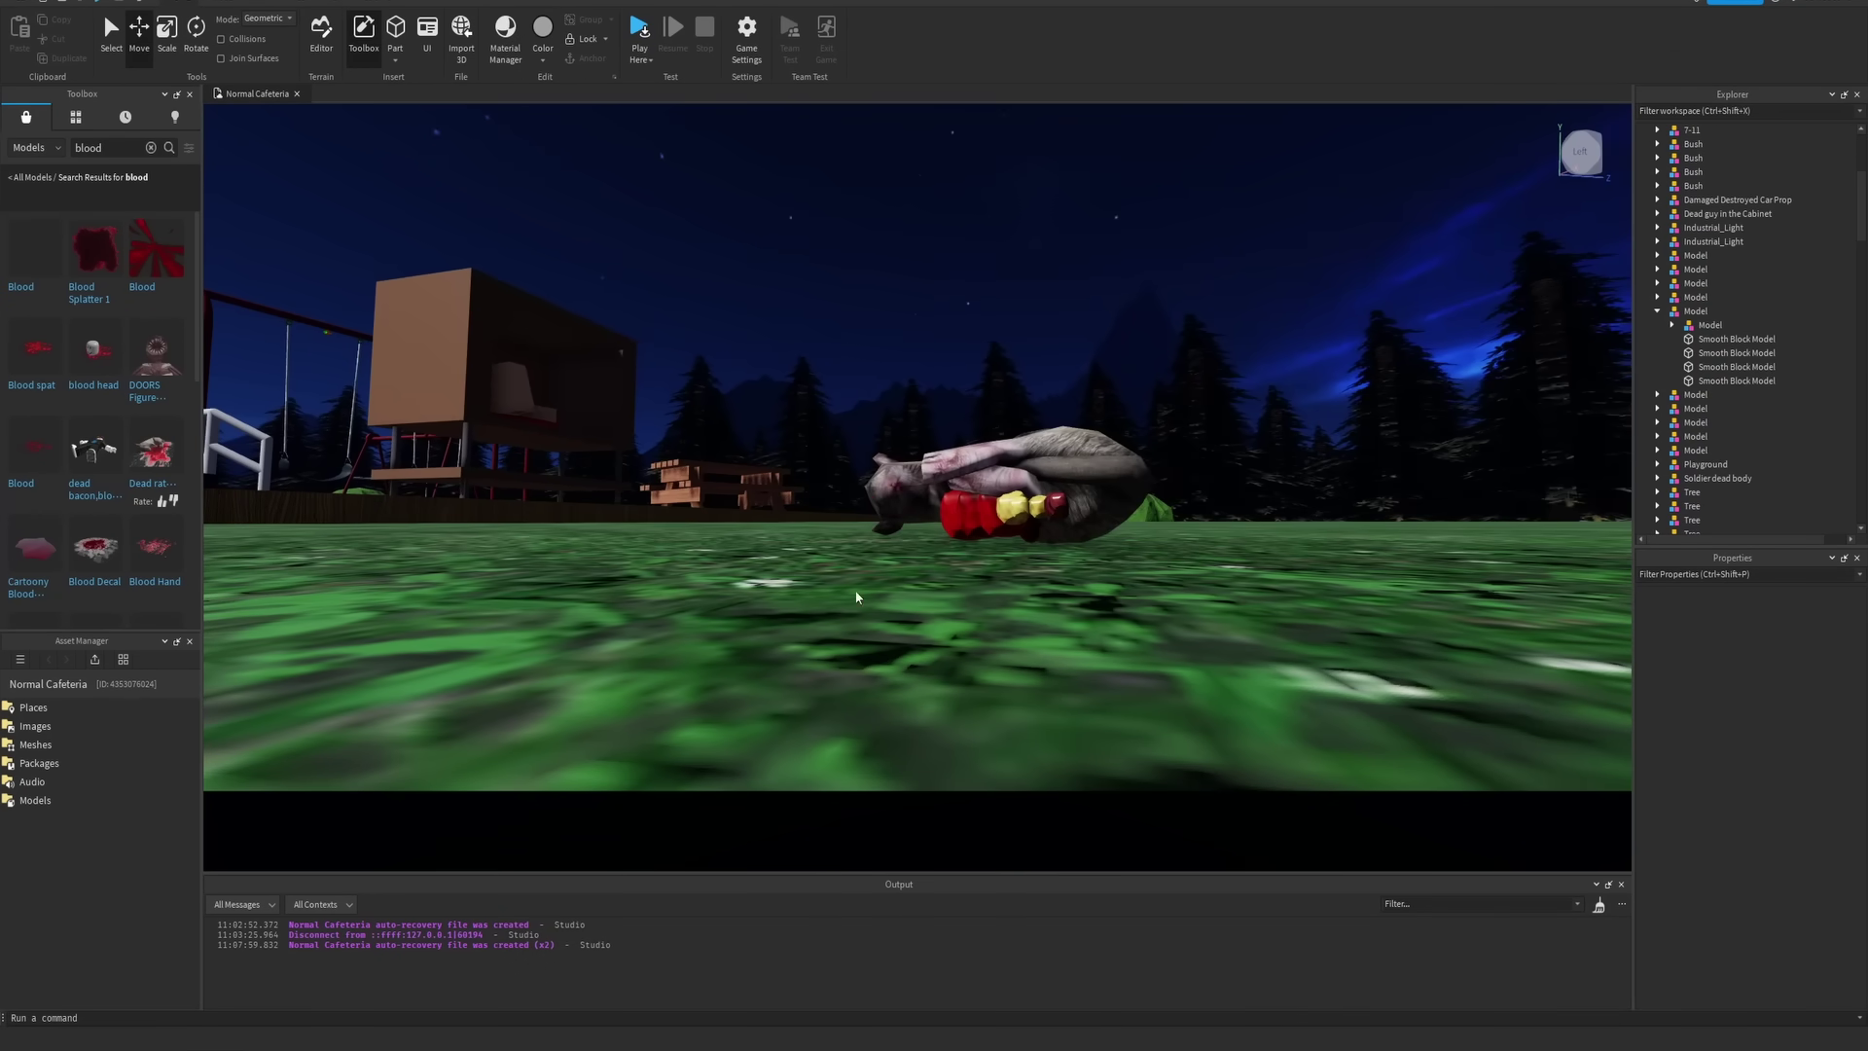
right_click_drag(1030, 666, 1317, 388)
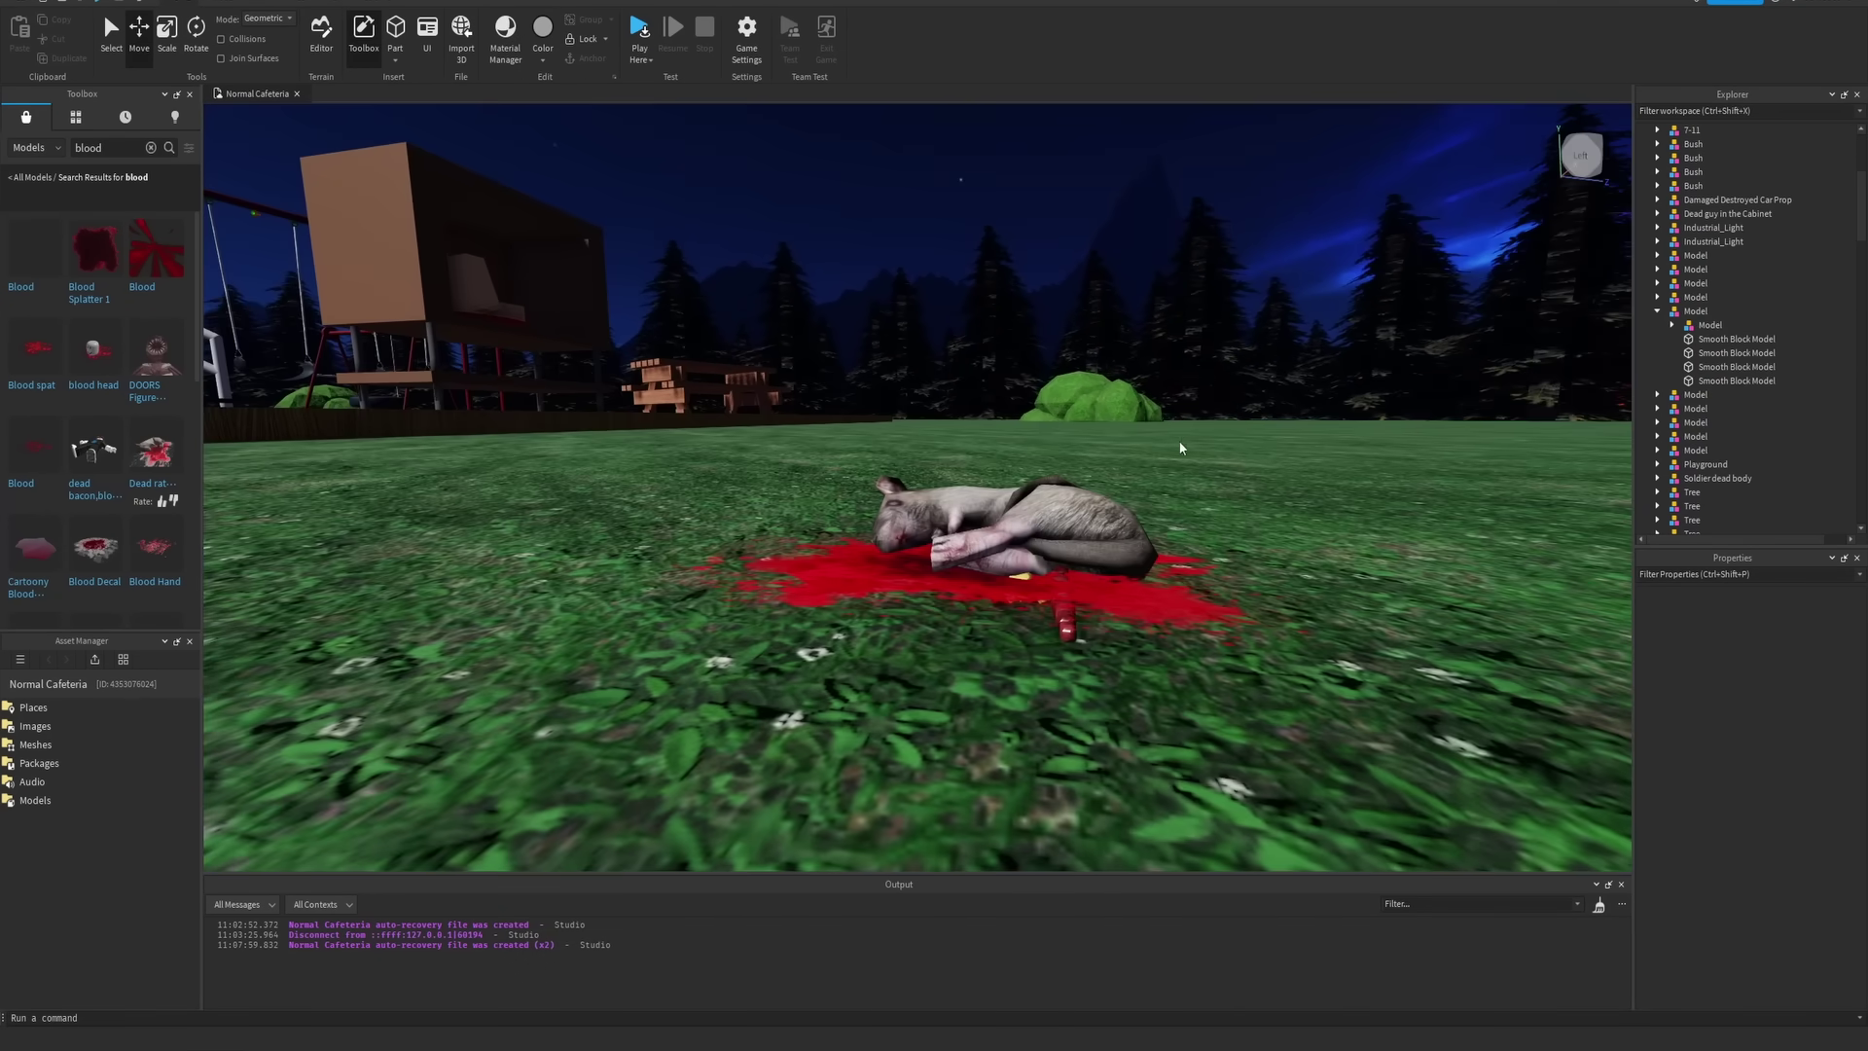
scroll(1178, 440, "down", 5)
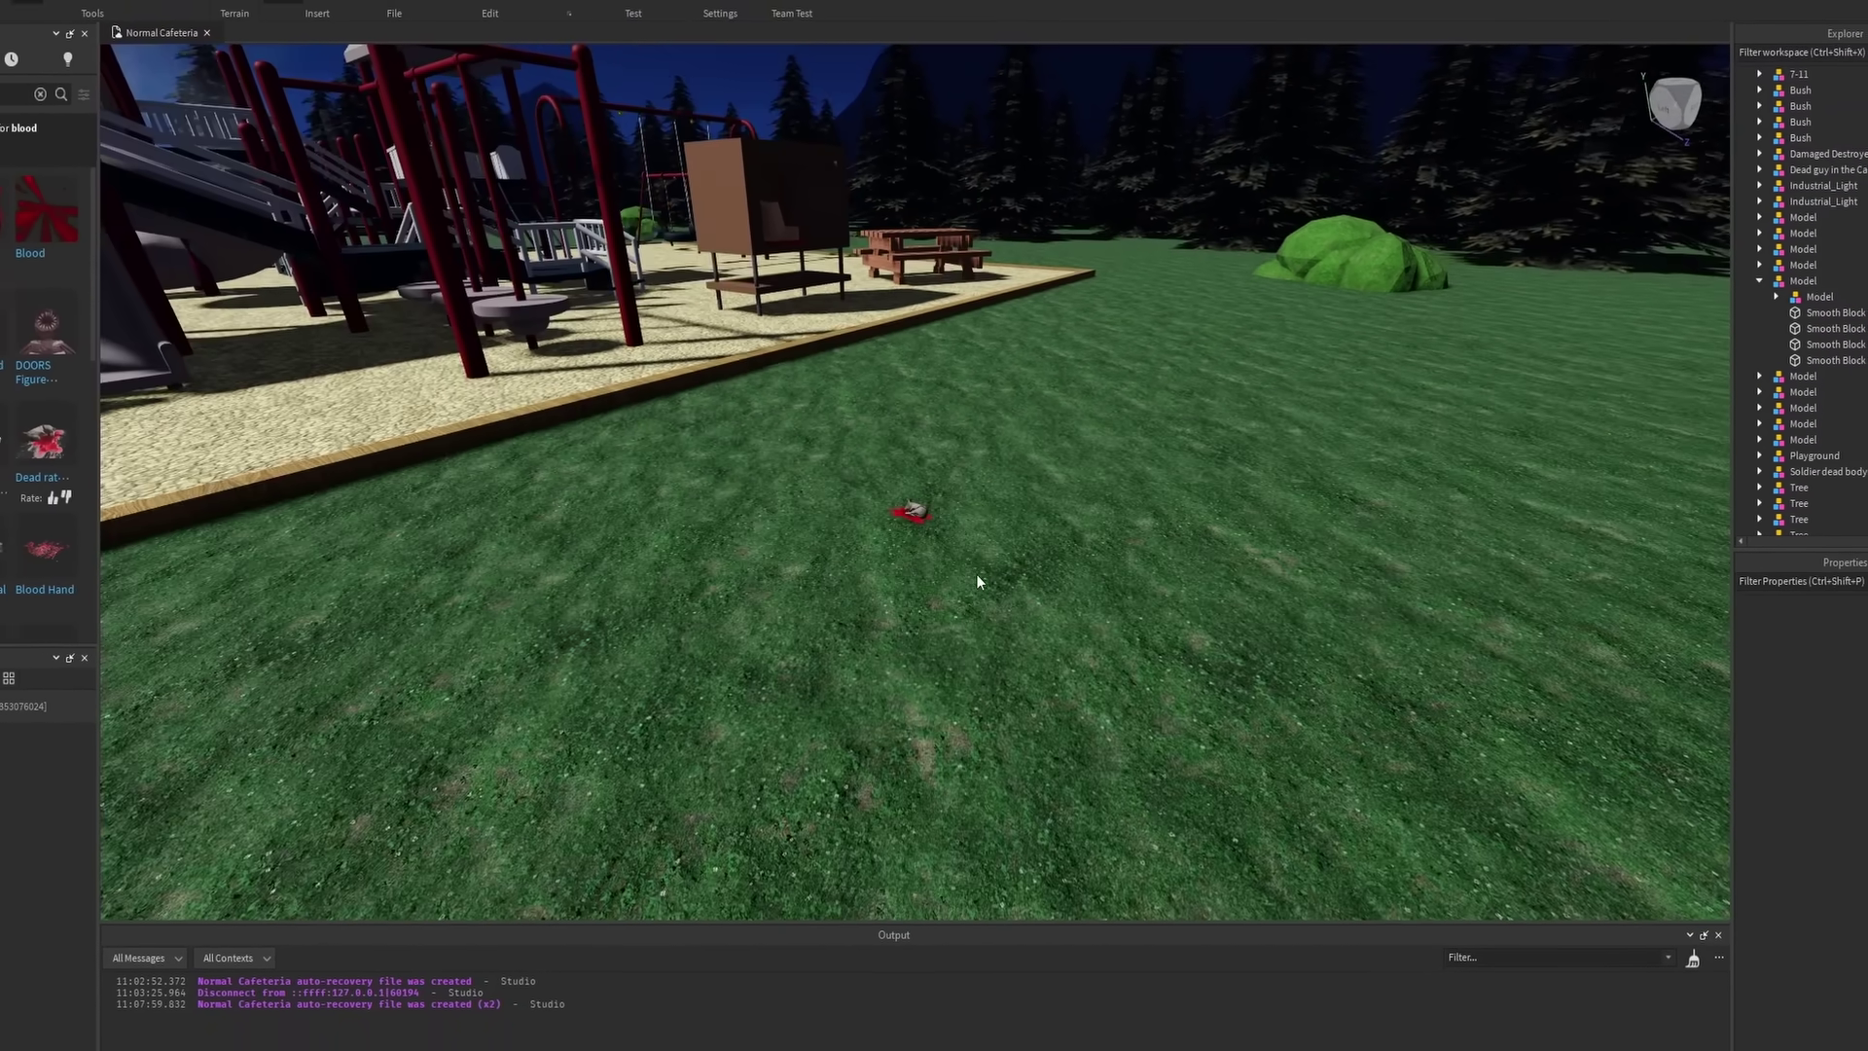
Select the dead rat model on the grass, check it against the playground, and delete it
left_click(911, 551)
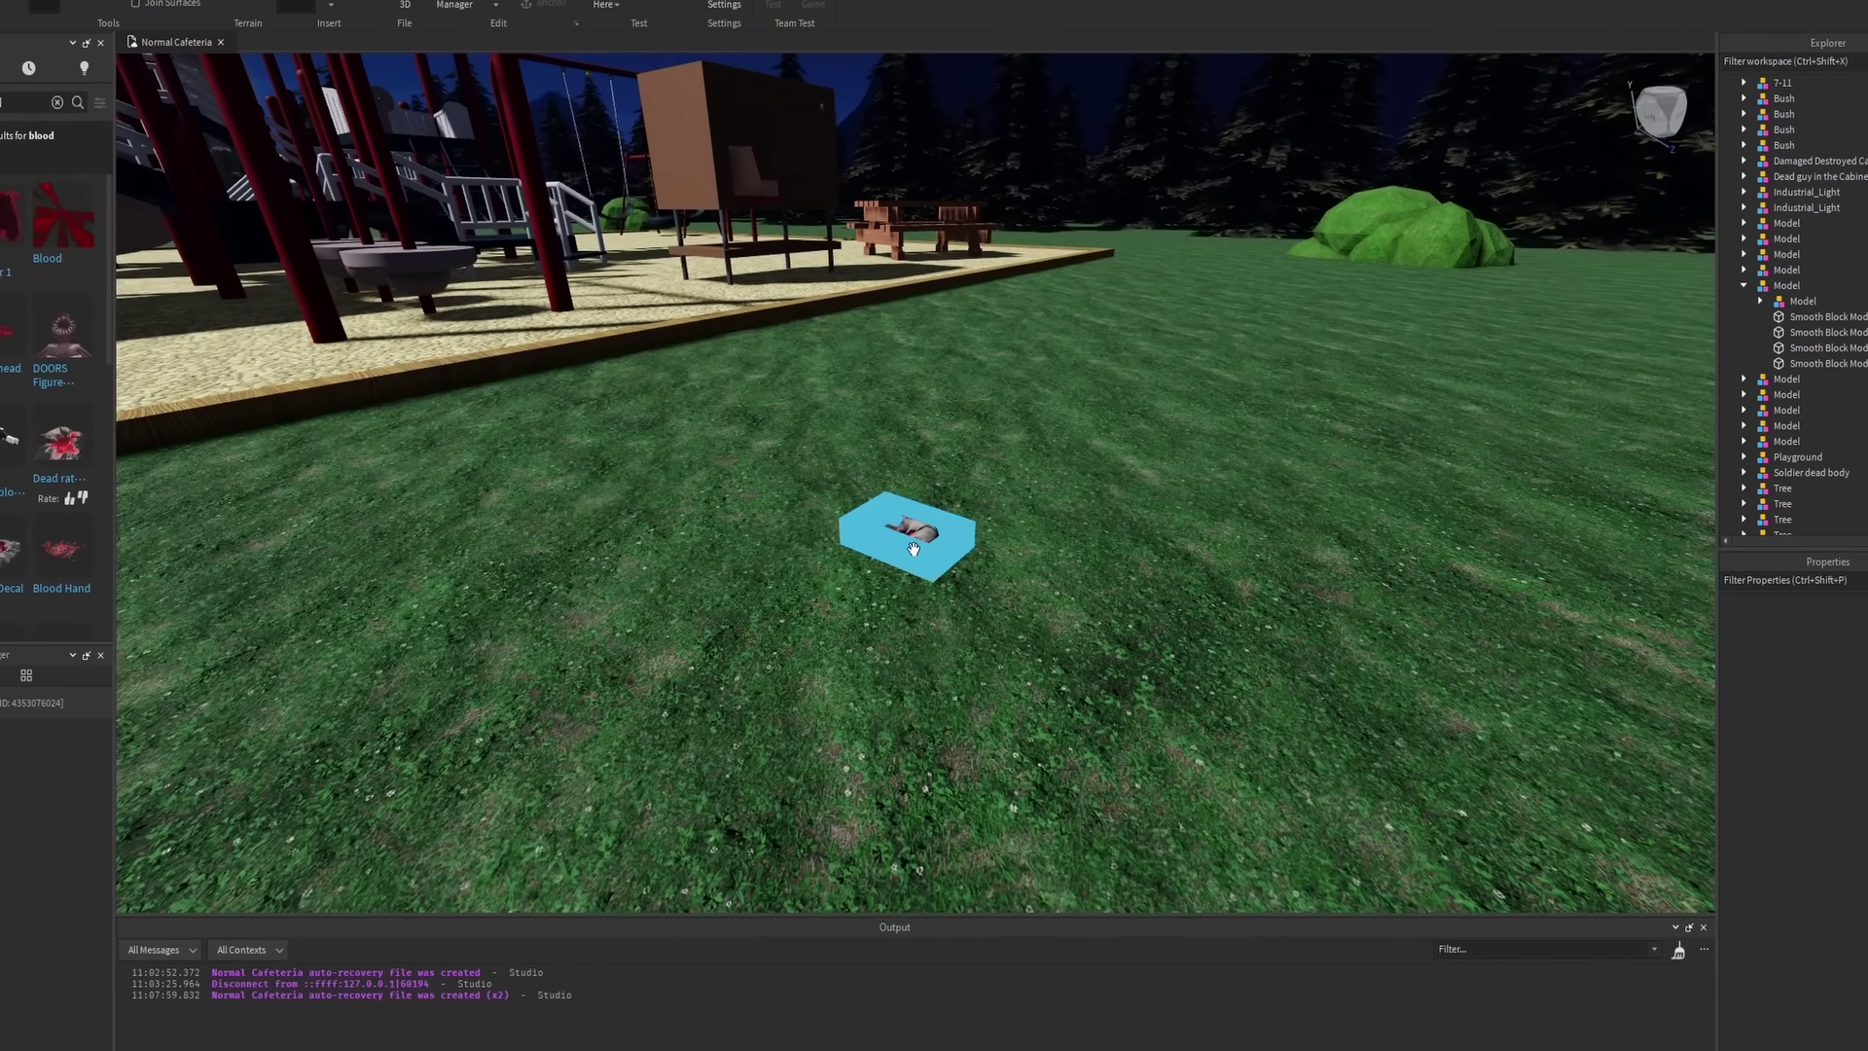
left_click(914, 550)
right_click_drag(964, 500, 1028, 492)
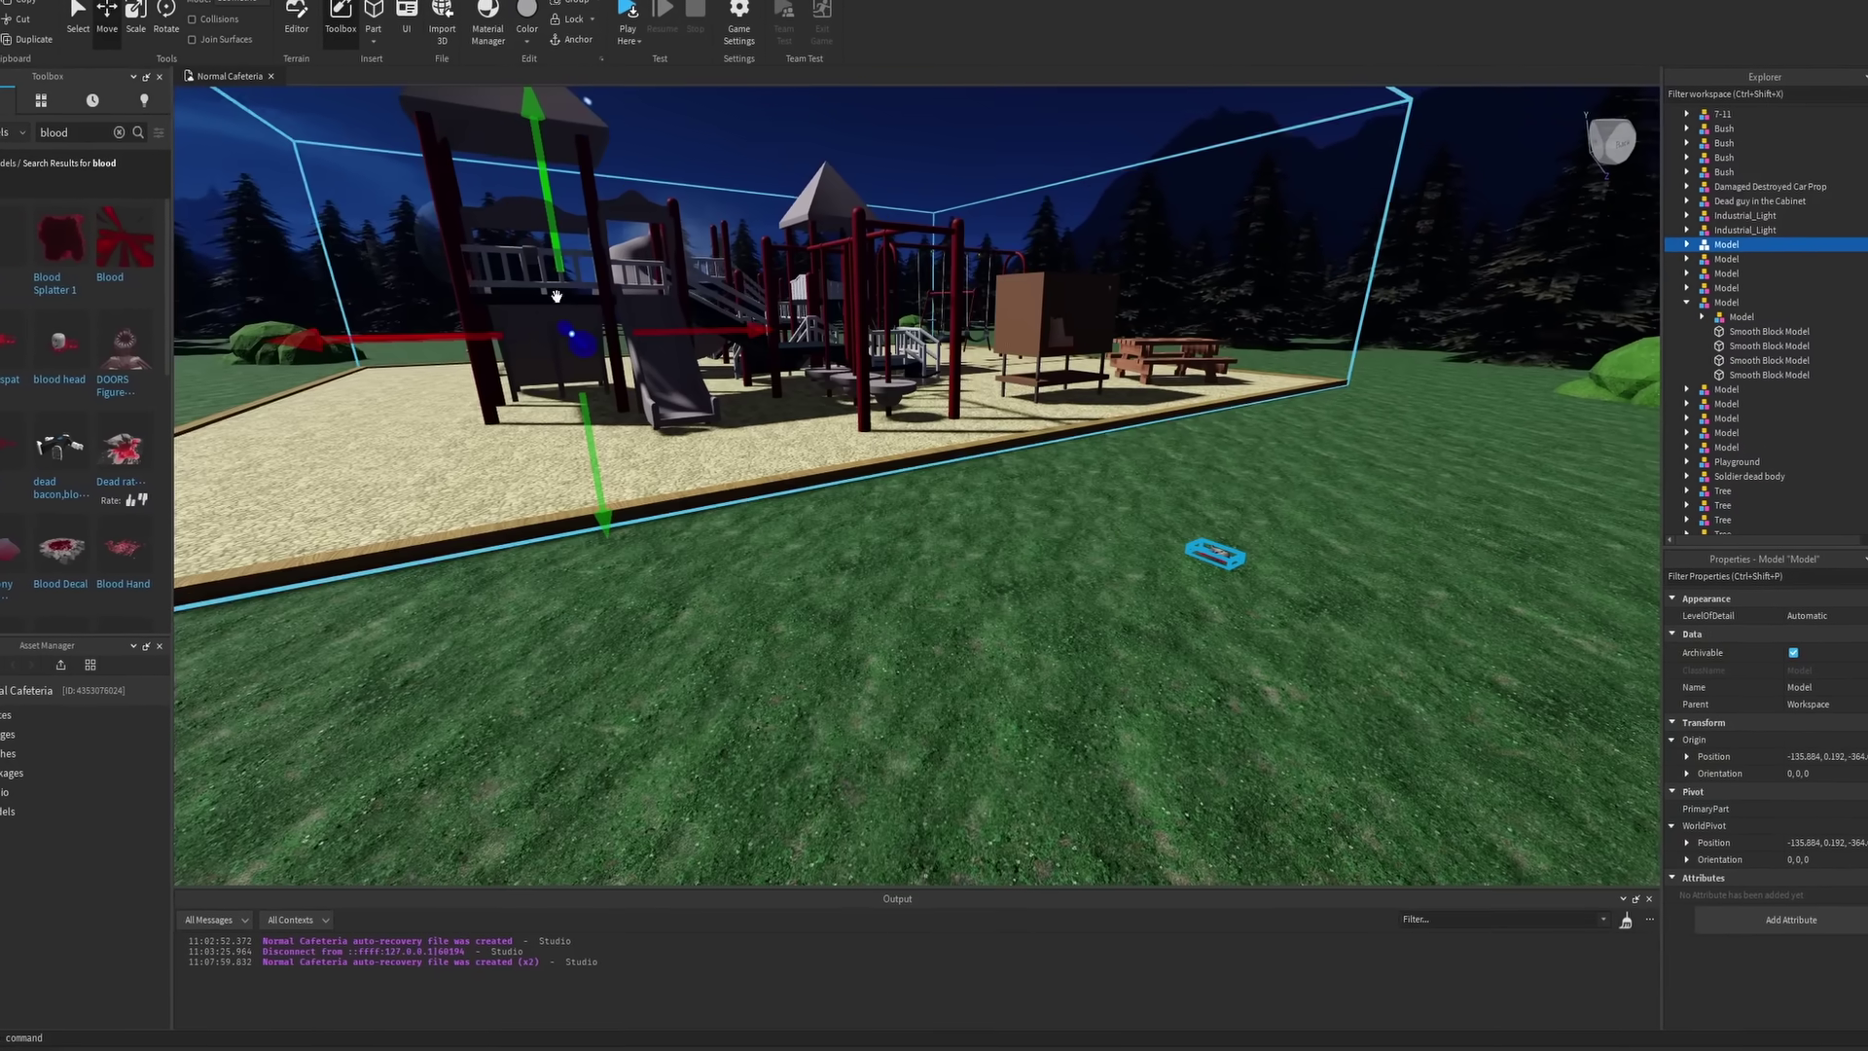
scroll(557, 295, "down", 5)
scroll(840, 391, "down", 5)
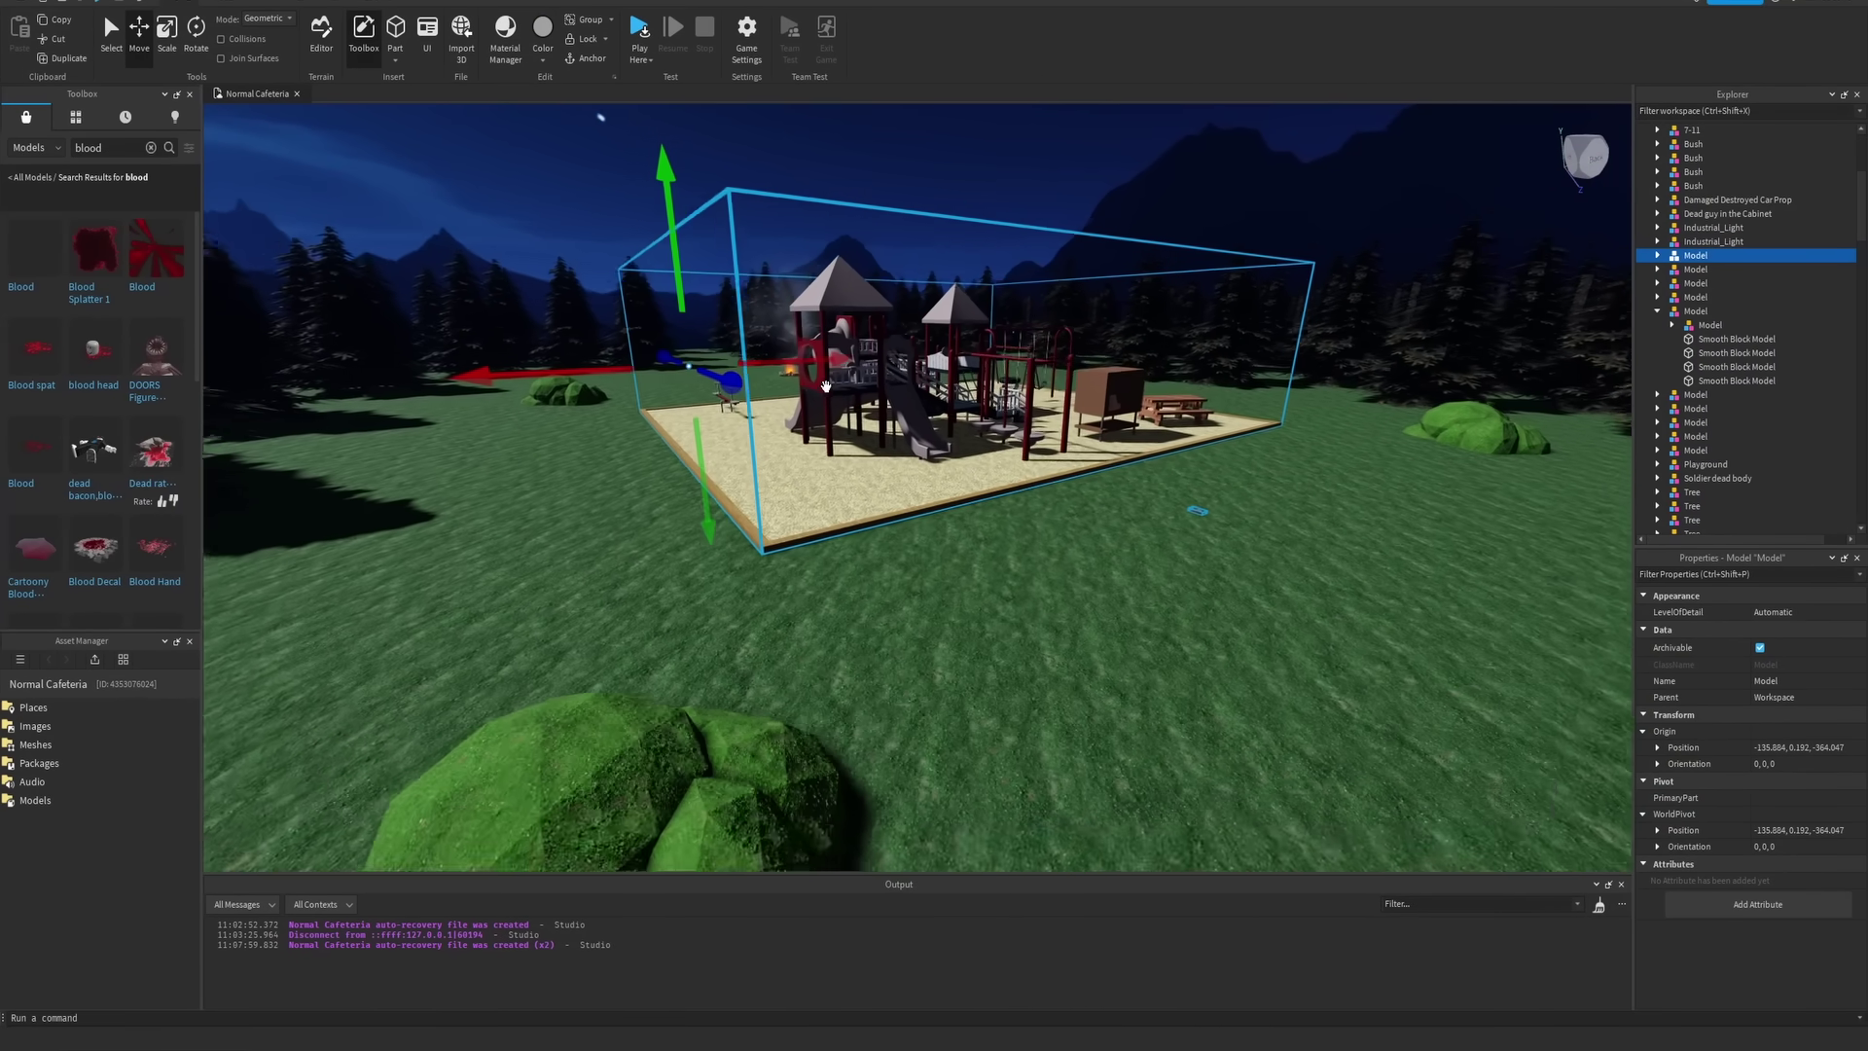
right_click_drag(551, 312, 681, 321)
scroll(931, 456, "up", 5)
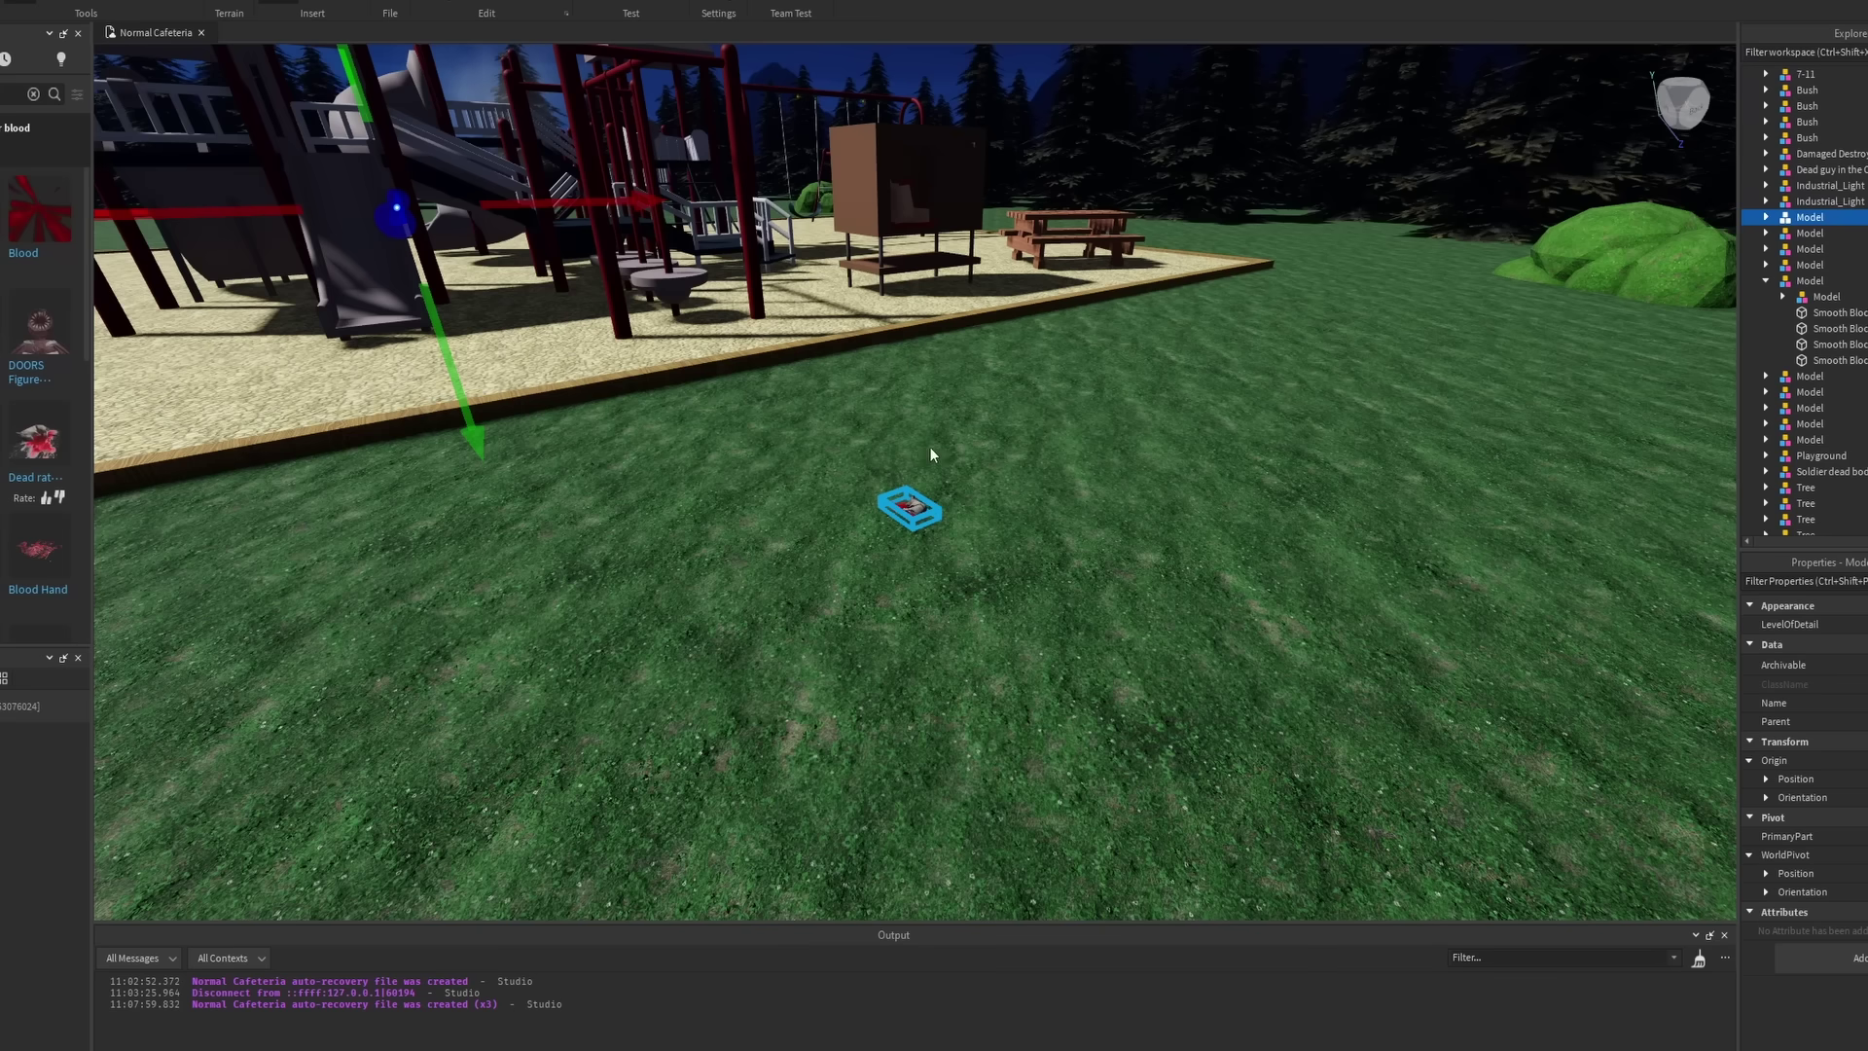
scroll(879, 499, "down", 3)
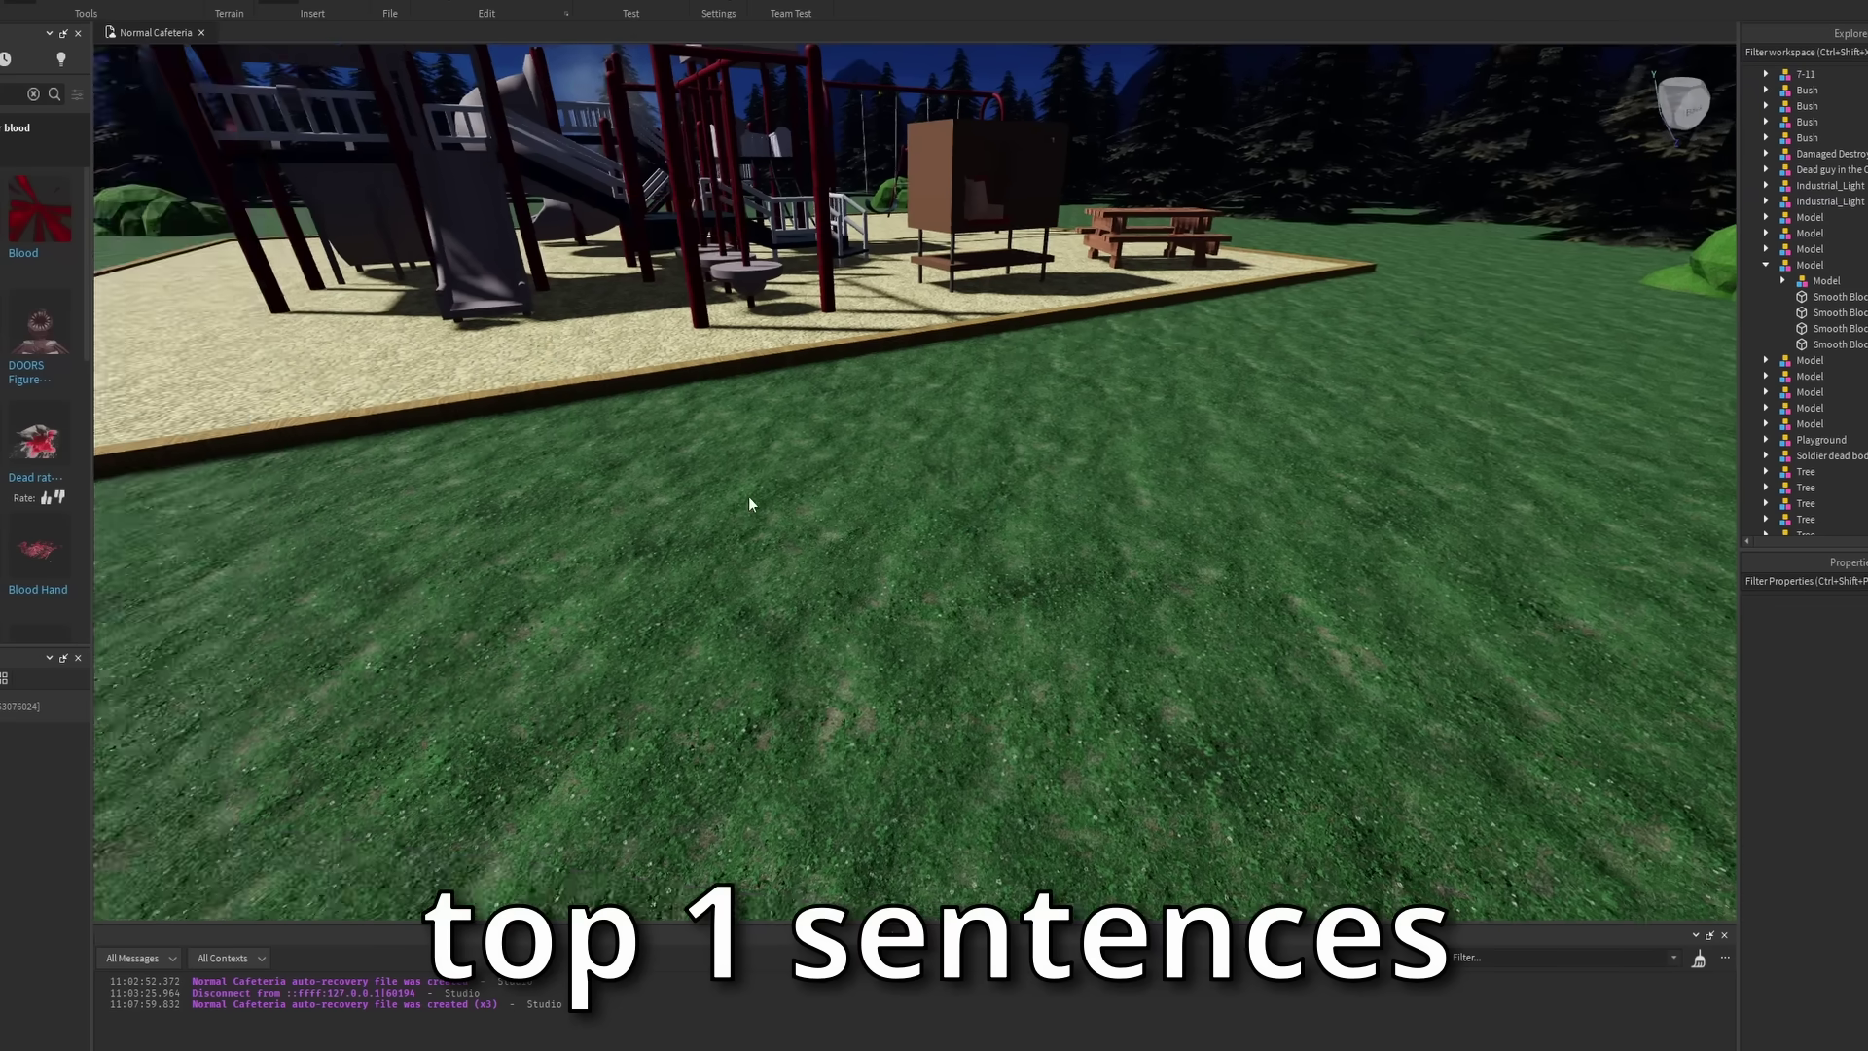
right_click_drag(751, 504, 889, 452)
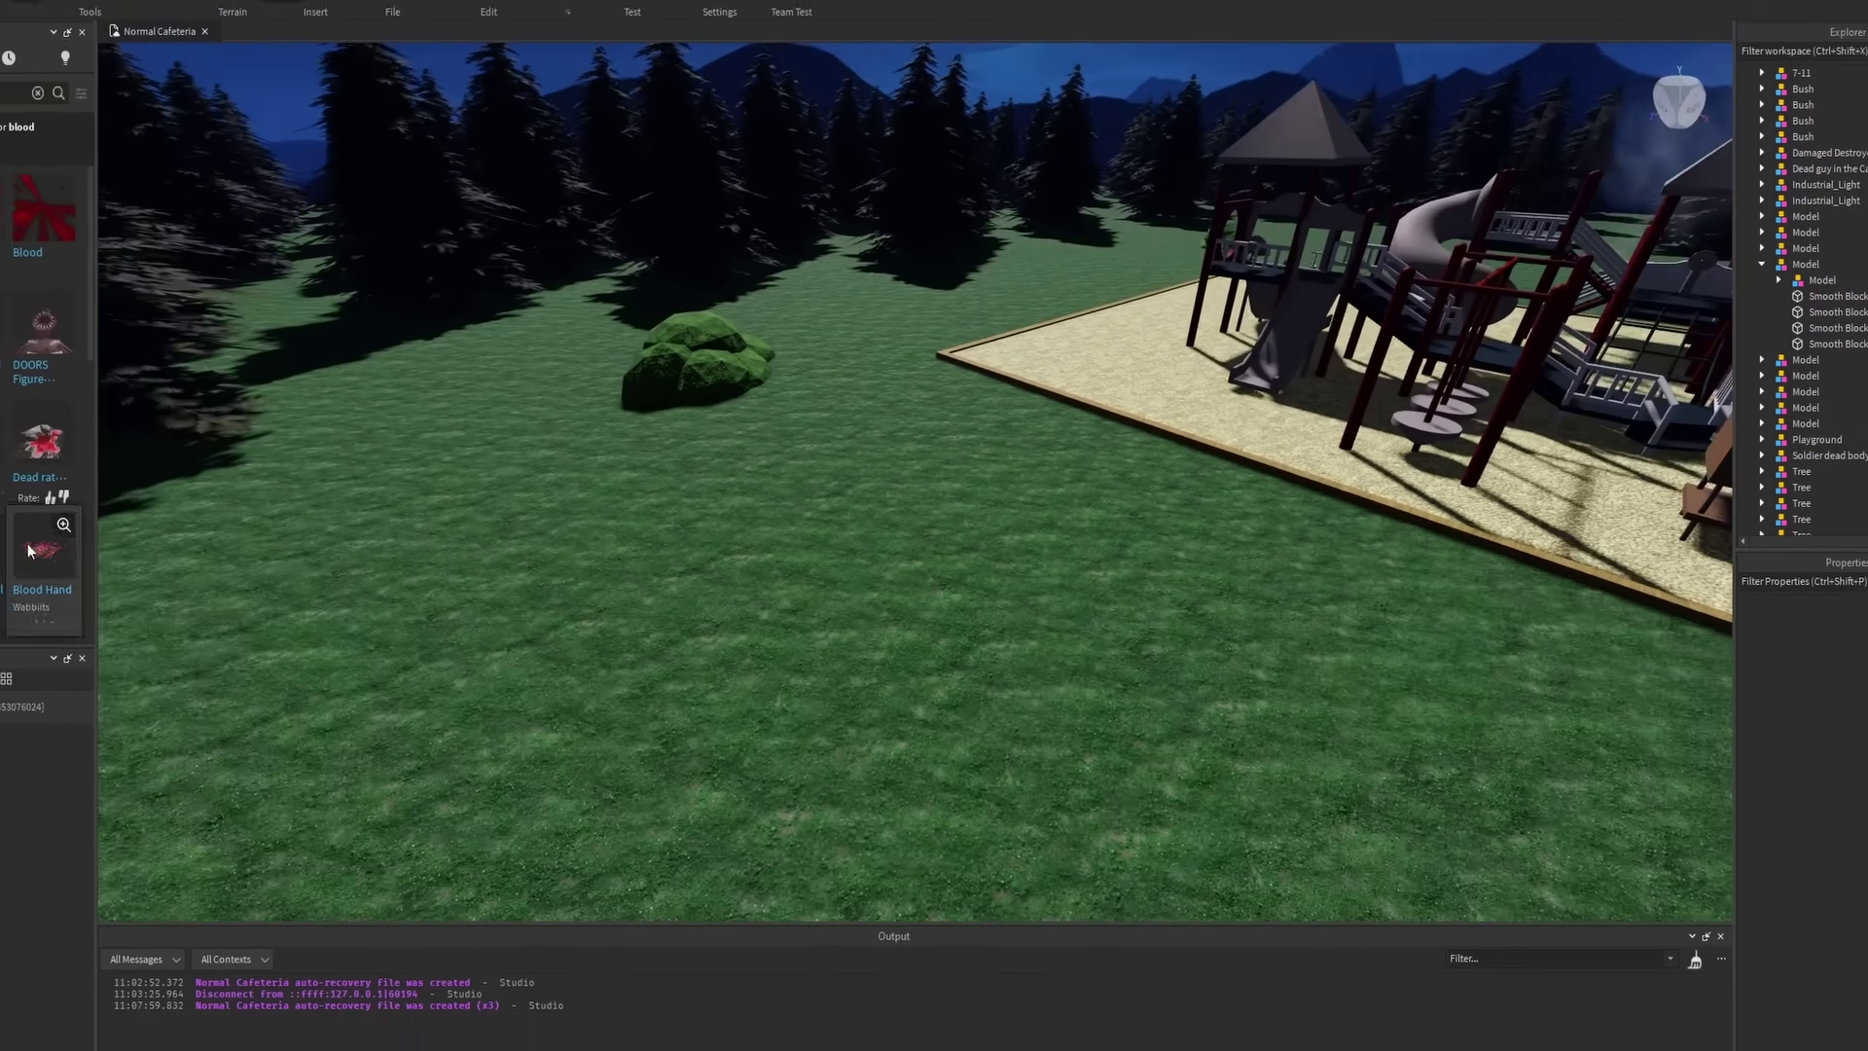
Place the blood head model from the blood search results on top of the playground's picnic table
mouse_move(56, 525)
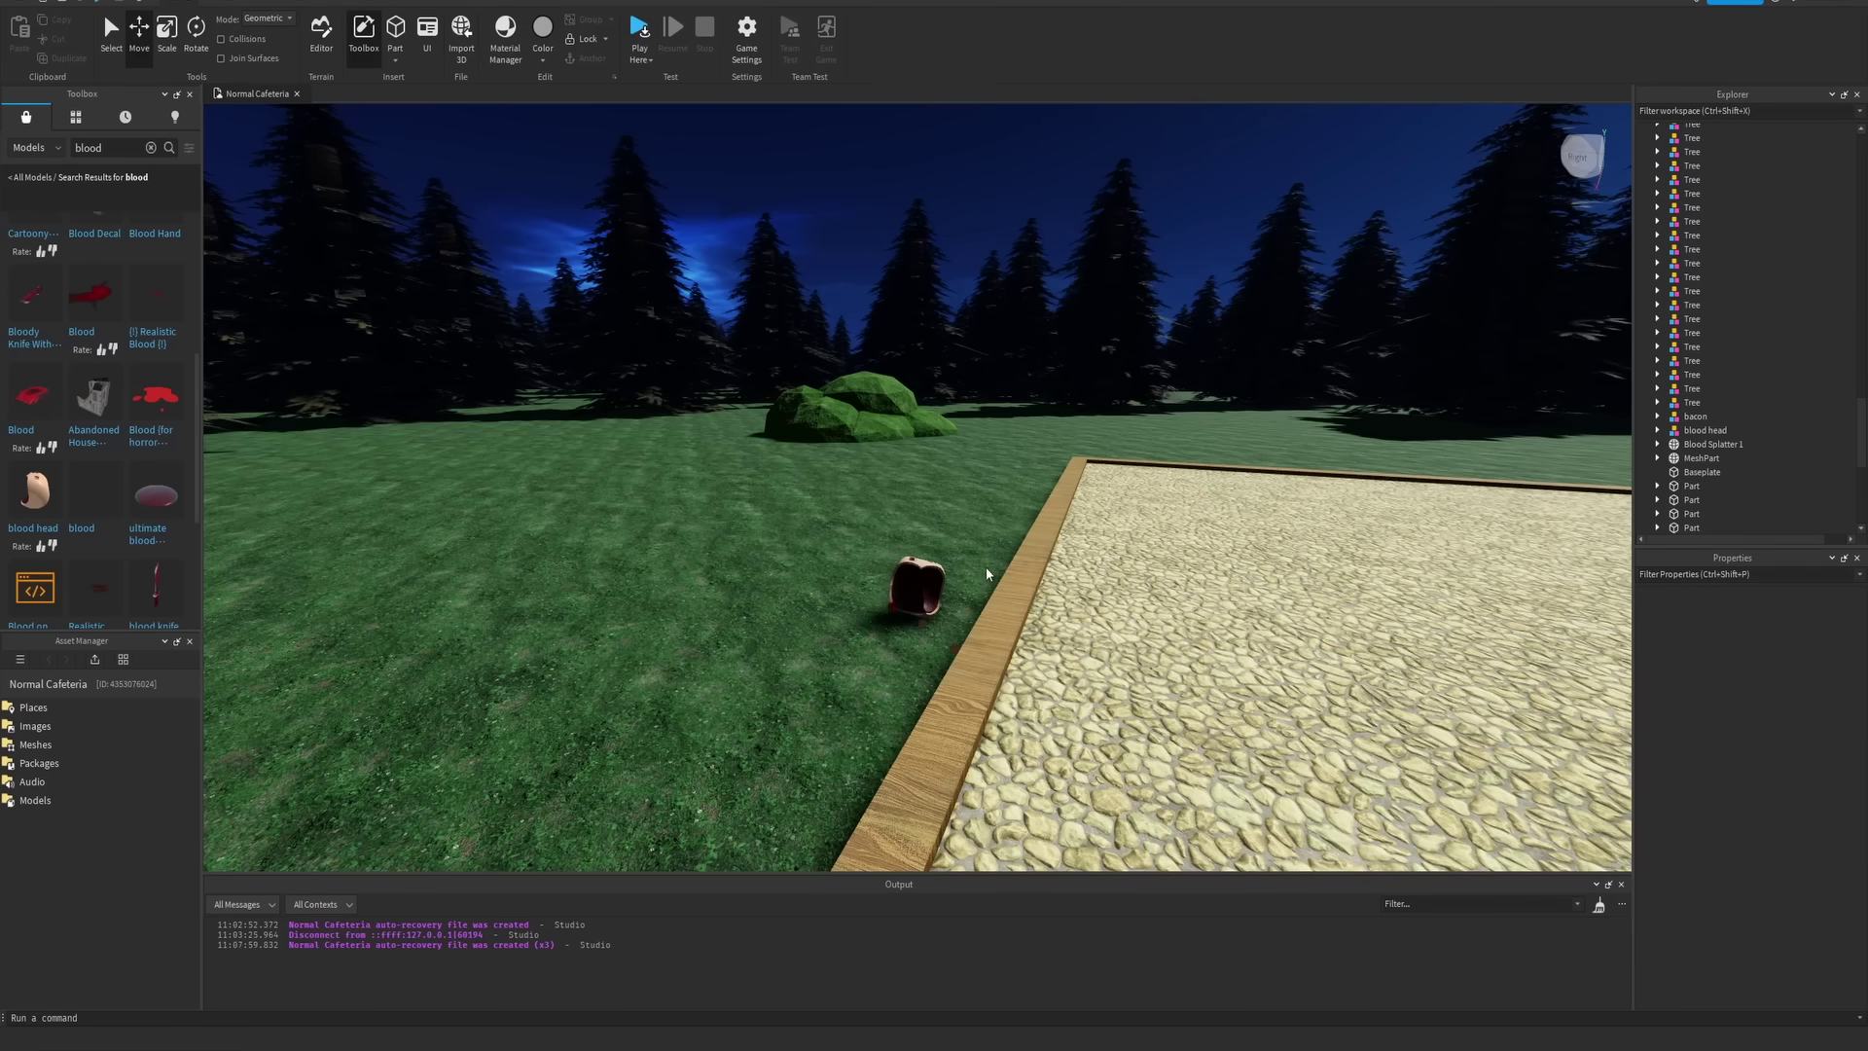
right_click_drag(985, 566, 962, 621)
middle_click_drag(1039, 572, 778, 568)
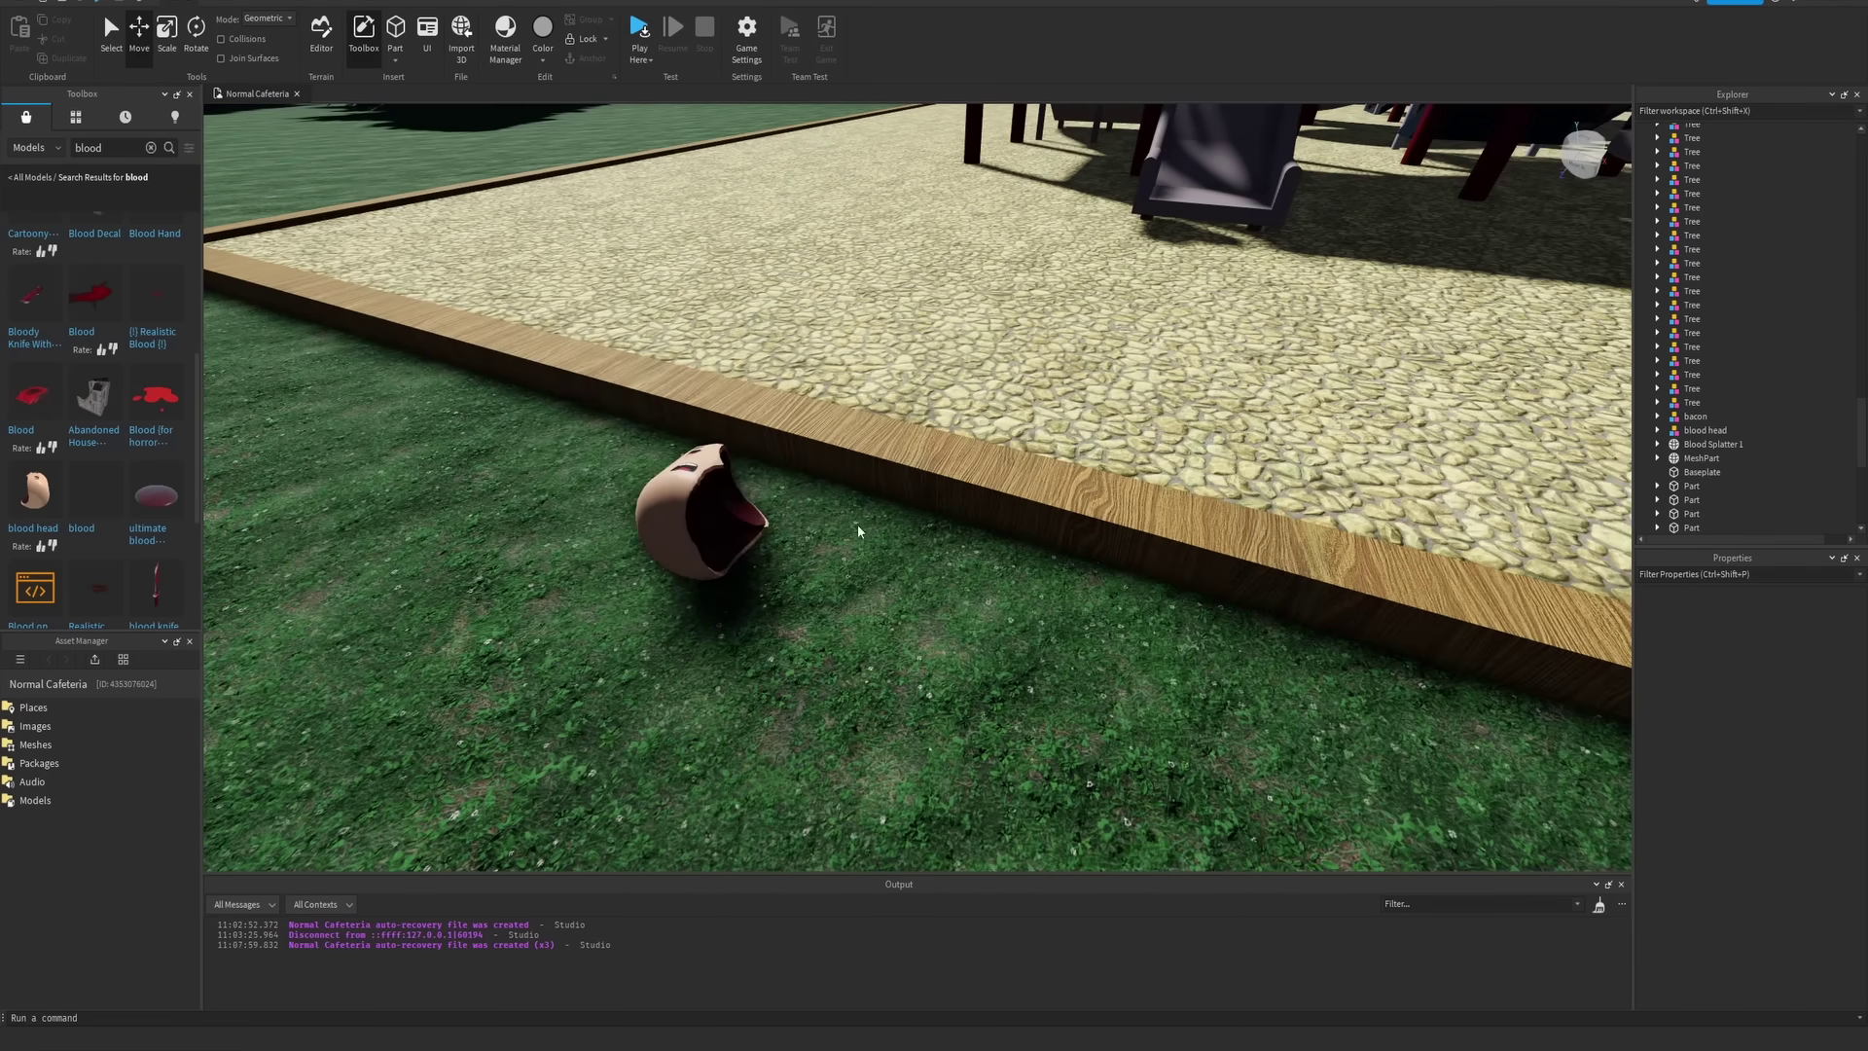
left_click(695, 541)
scroll(695, 541, "down", 5)
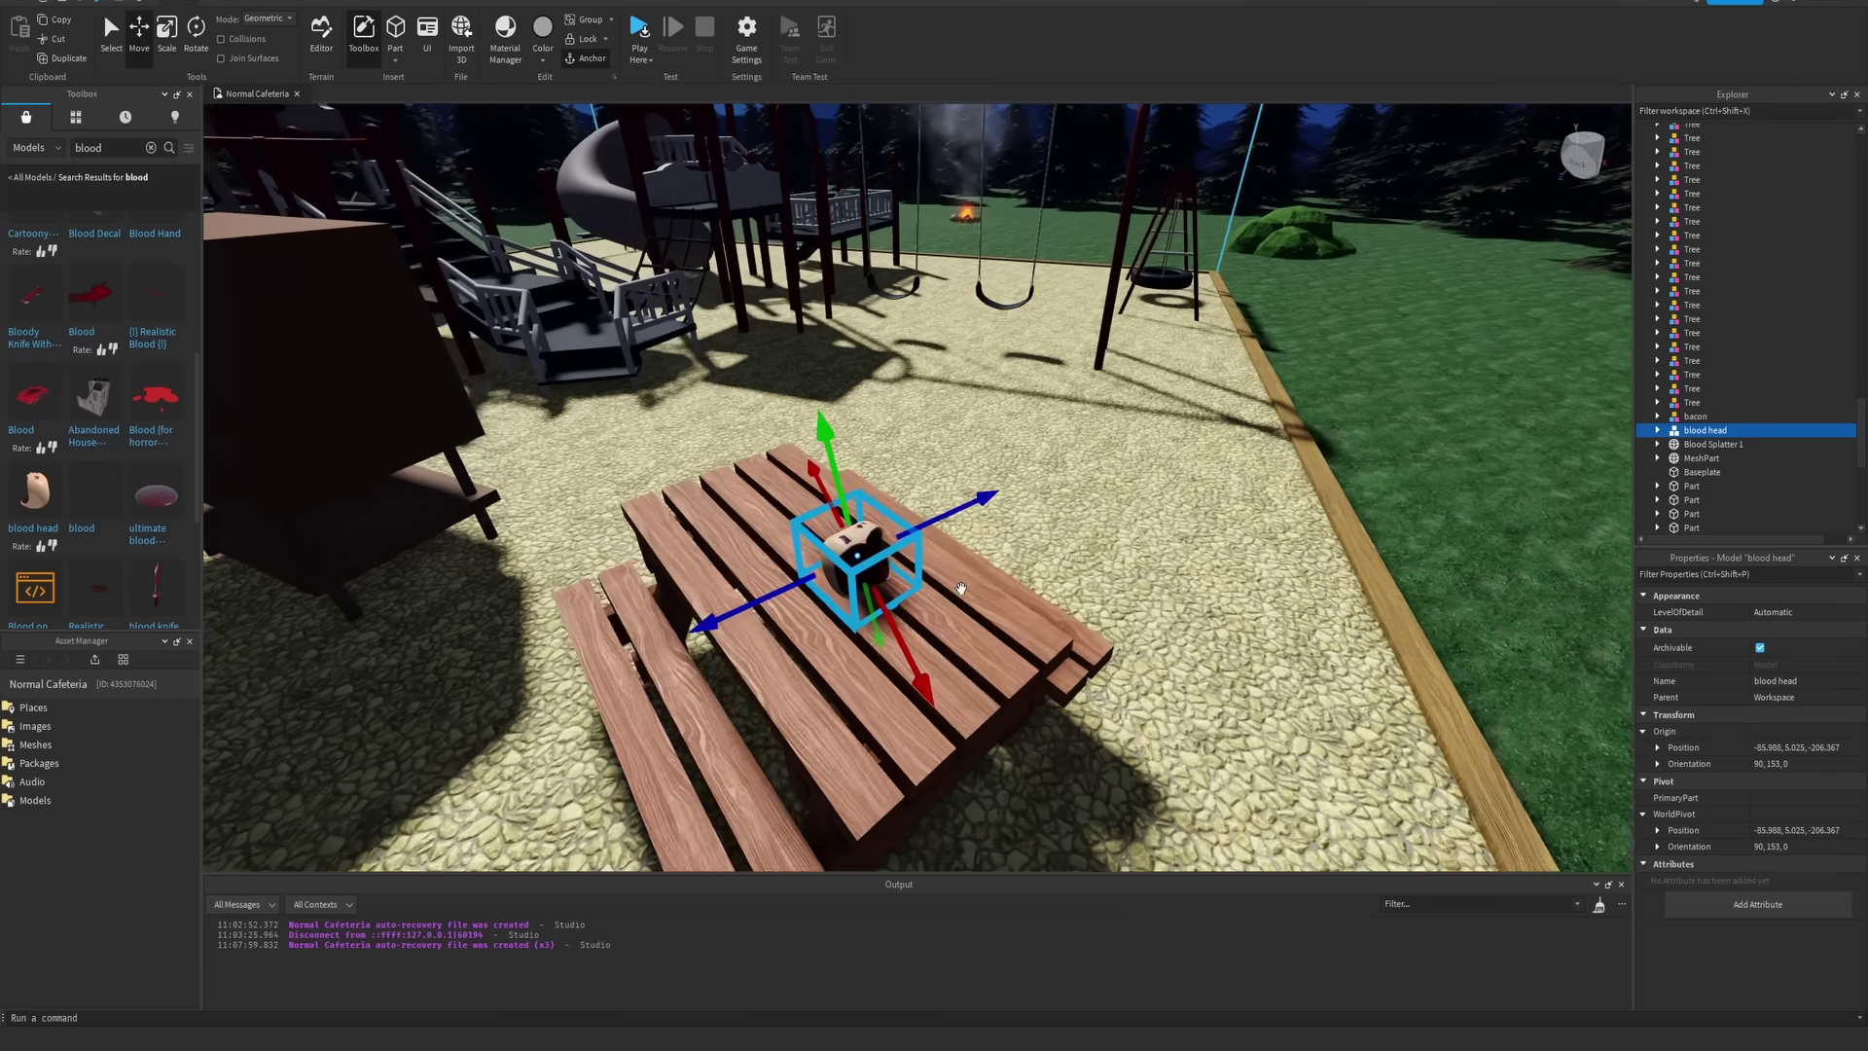
right_click_drag(861, 564, 1023, 373)
left_click(1023, 374)
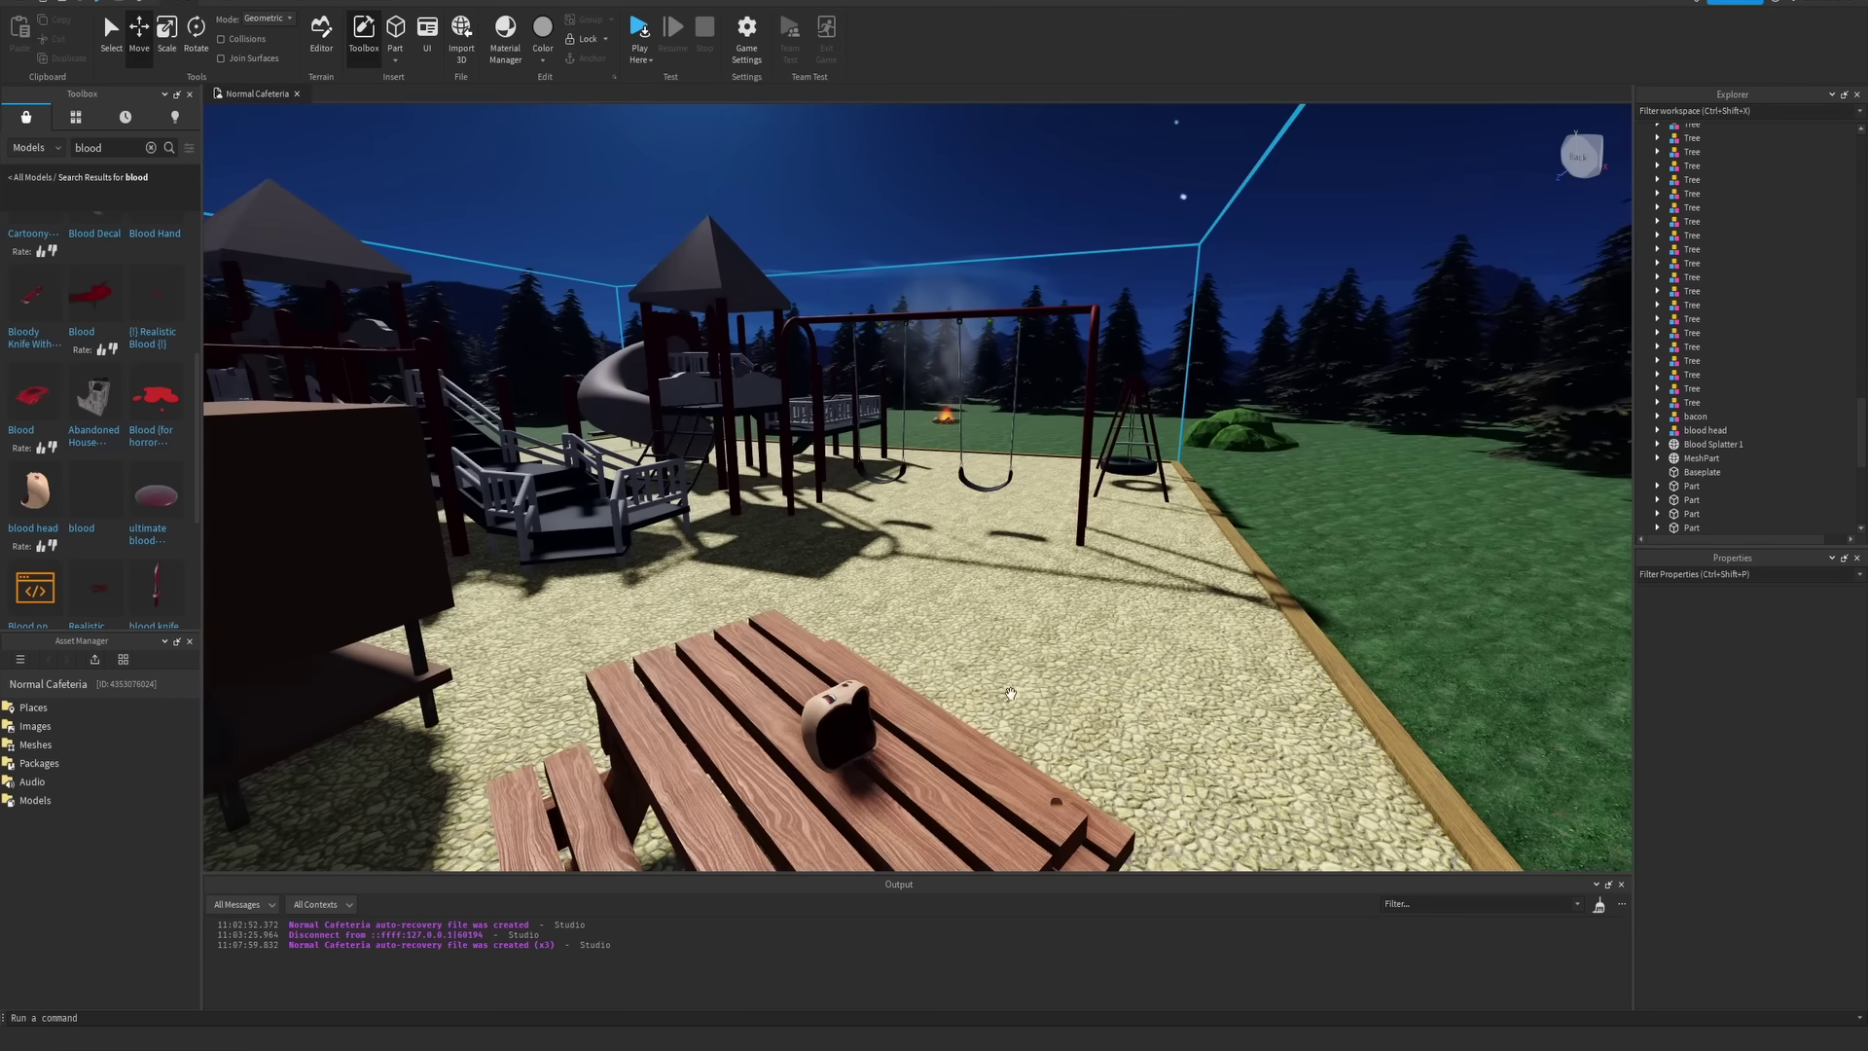
scroll(1011, 692, "down", 8)
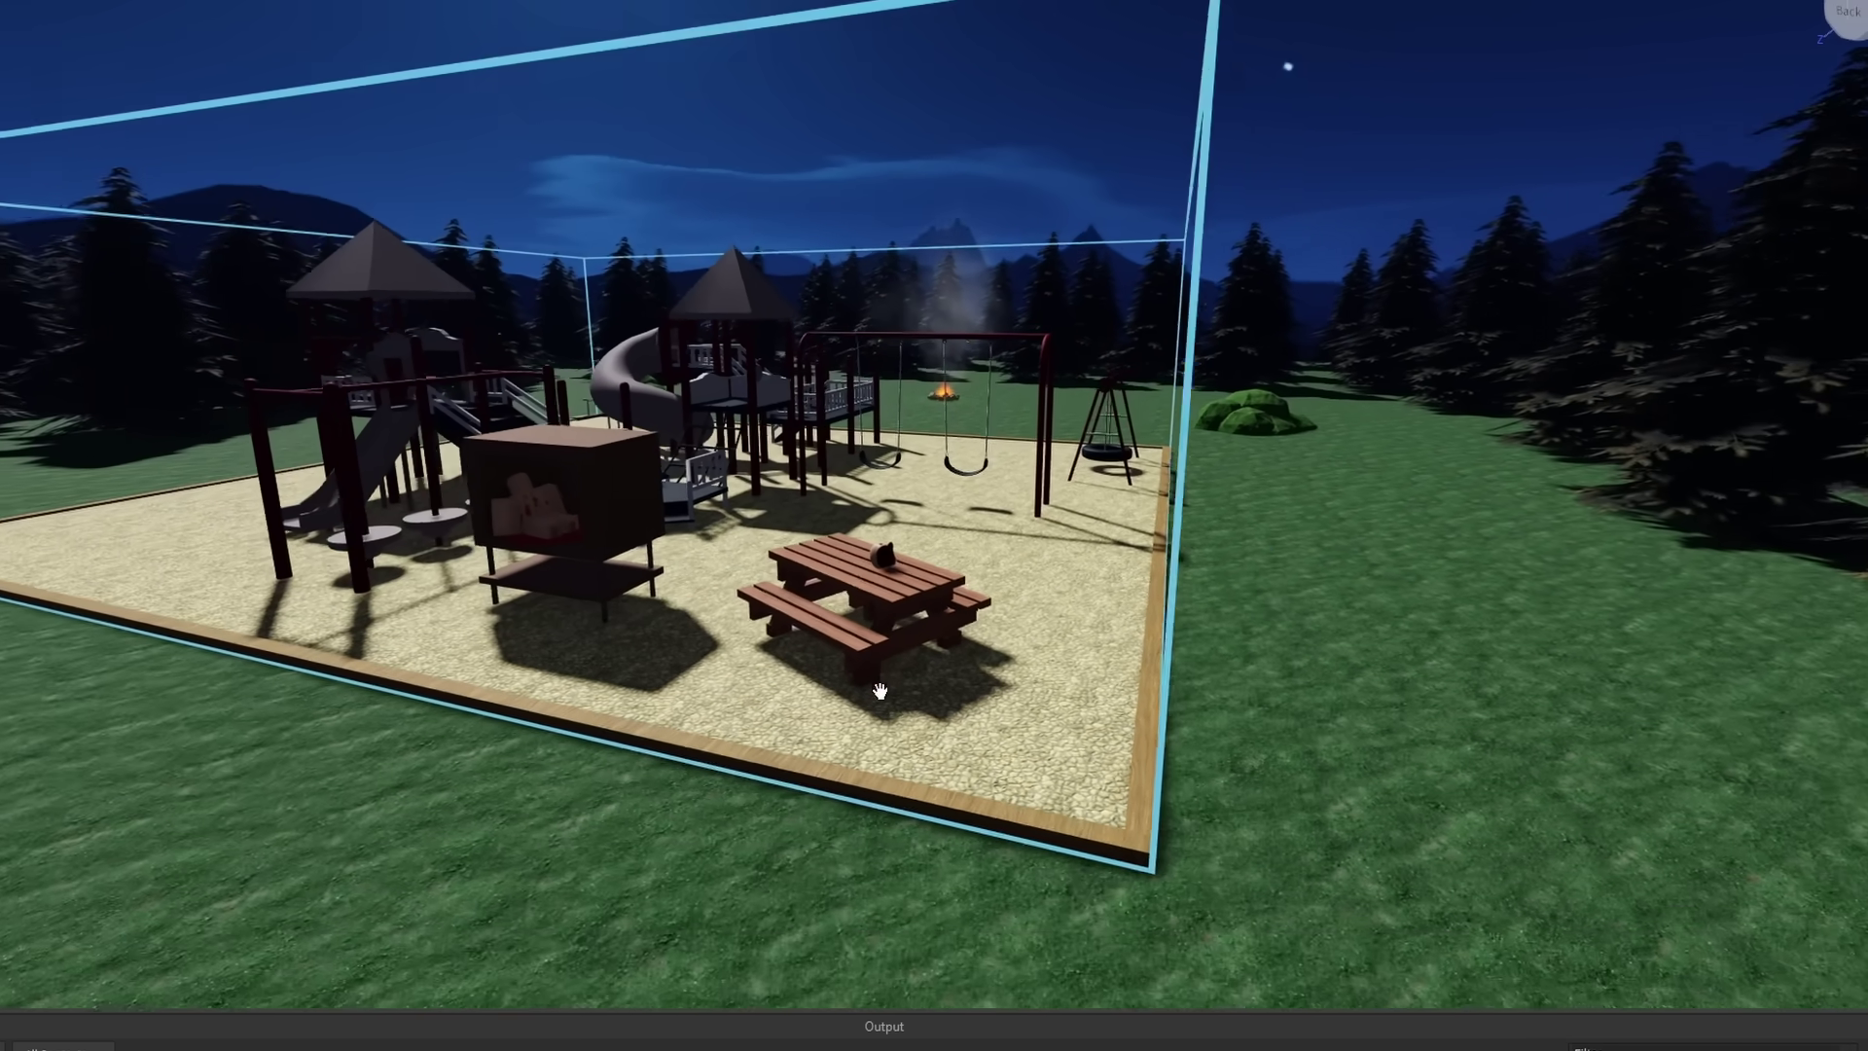
right_click_drag(1011, 693, 899, 600)
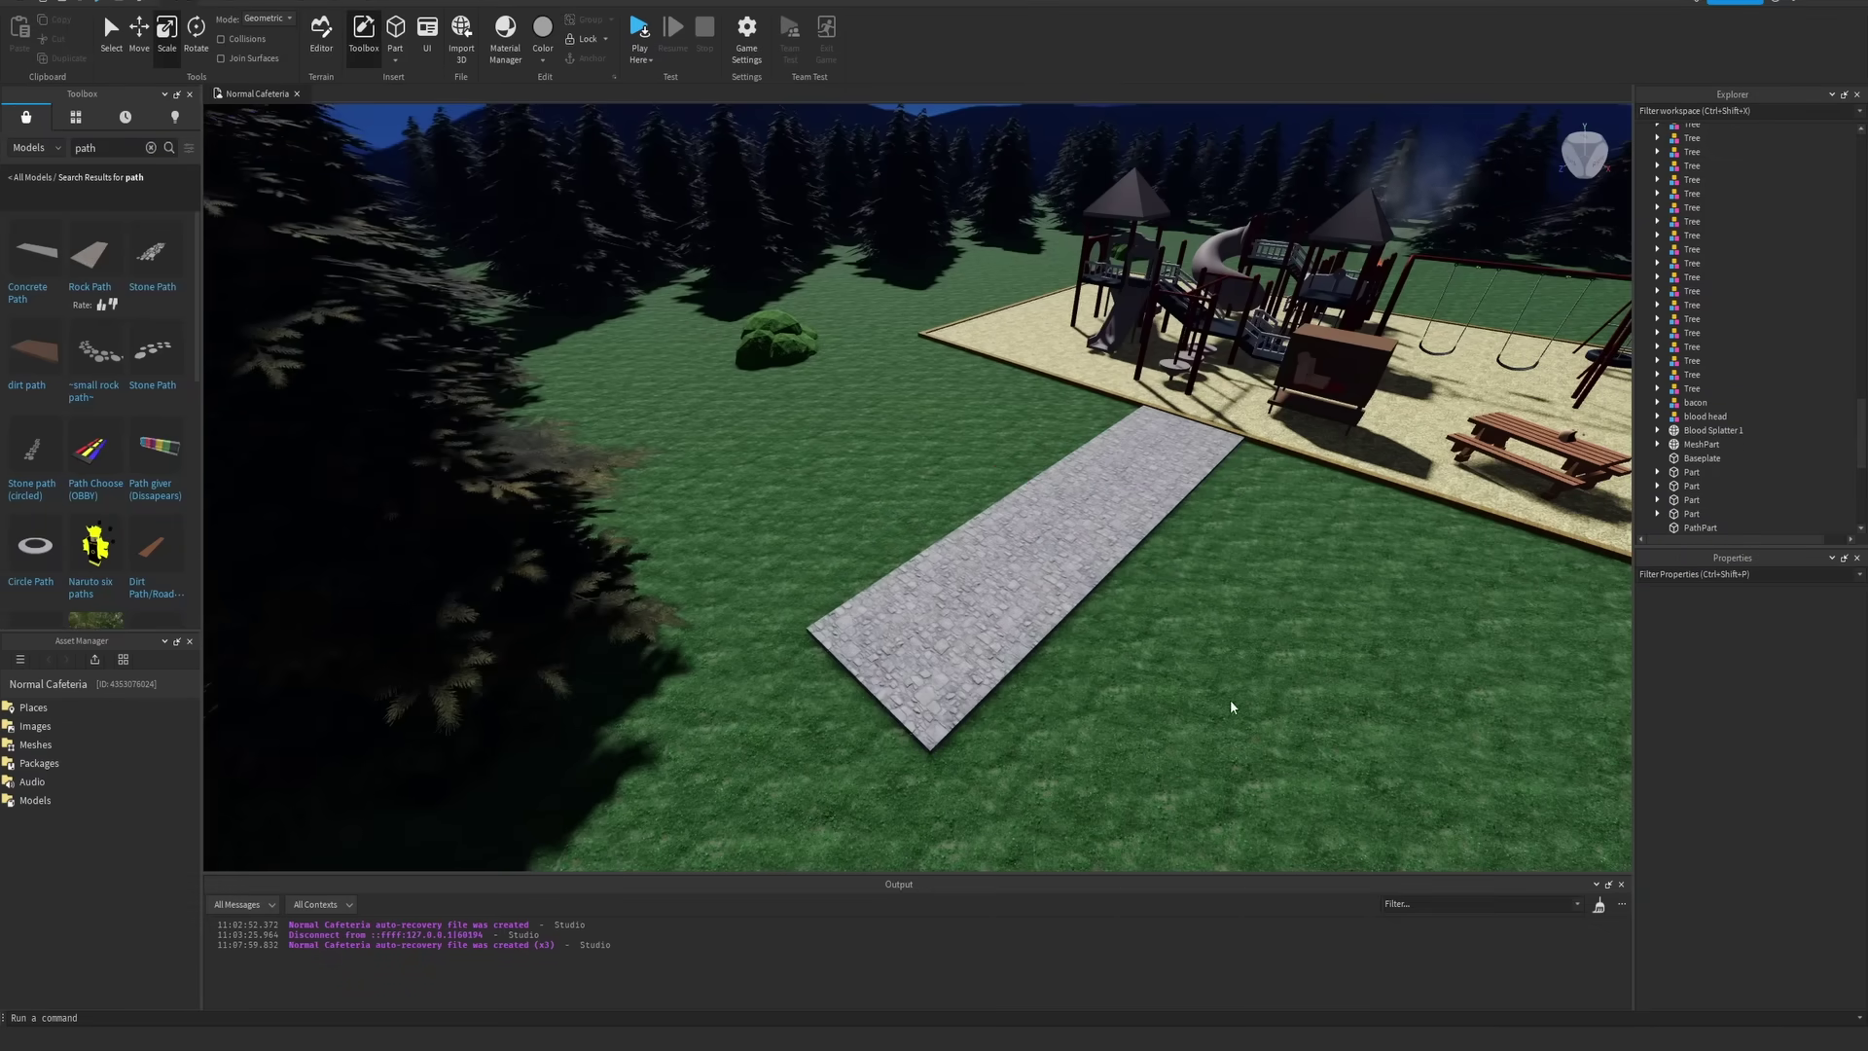
Inspect the stone path leading to the playground, then survey the whole forest map from above
scroll(821, 530, "down", 5)
right_click_drag(821, 529, 786, 375)
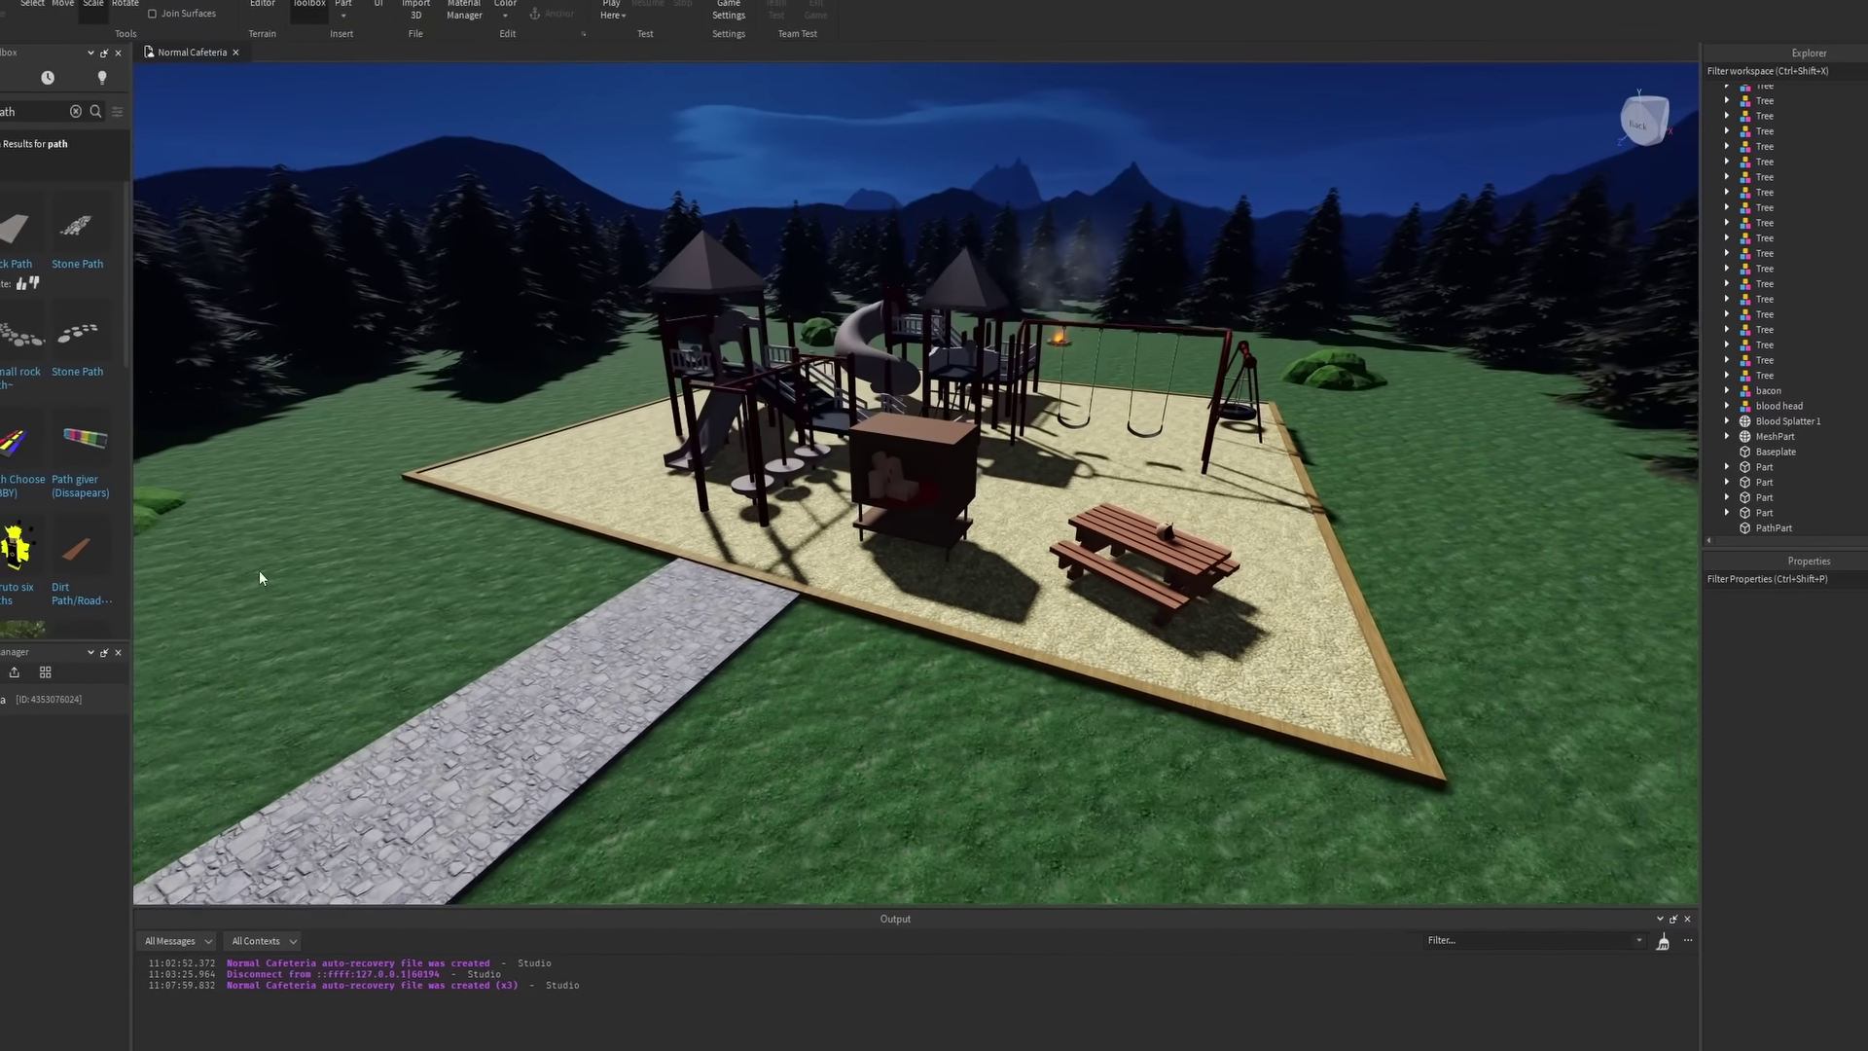
scroll(584, 467, "down", 5)
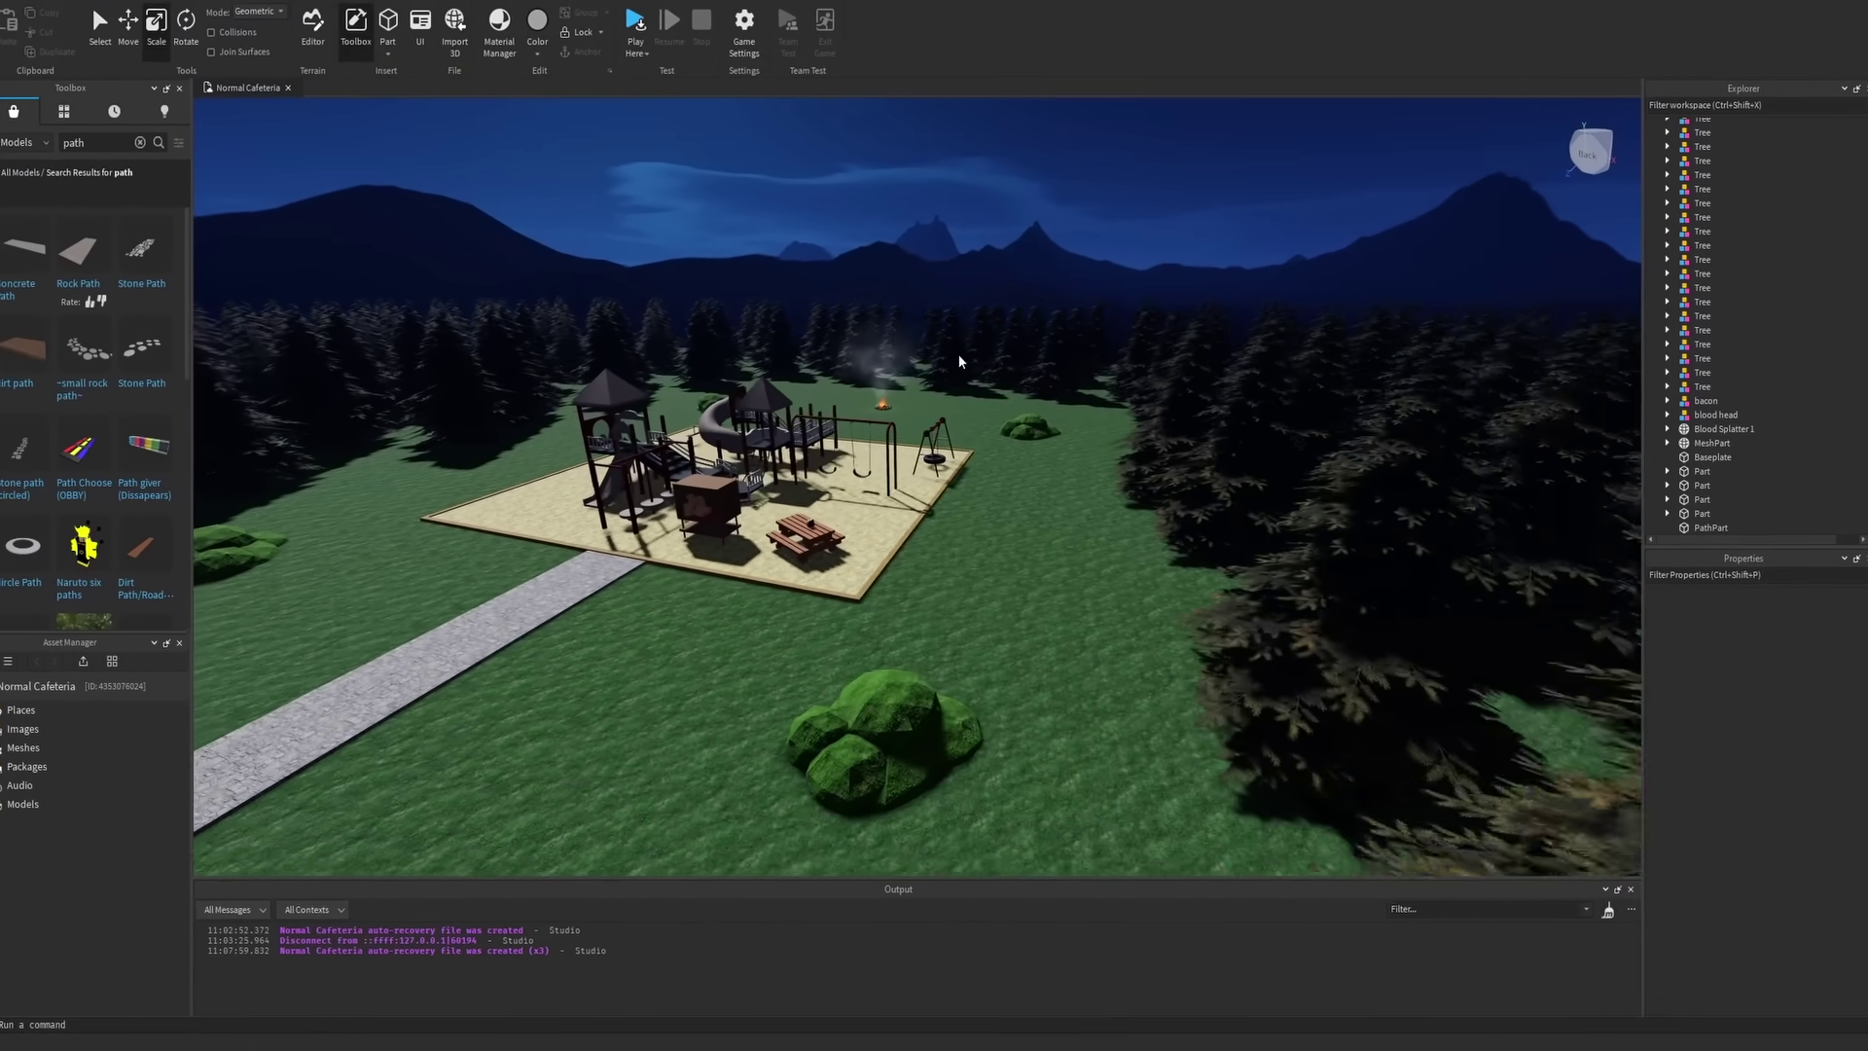
right_click_drag(960, 354, 882, 534)
scroll(802, 377, "down", 4)
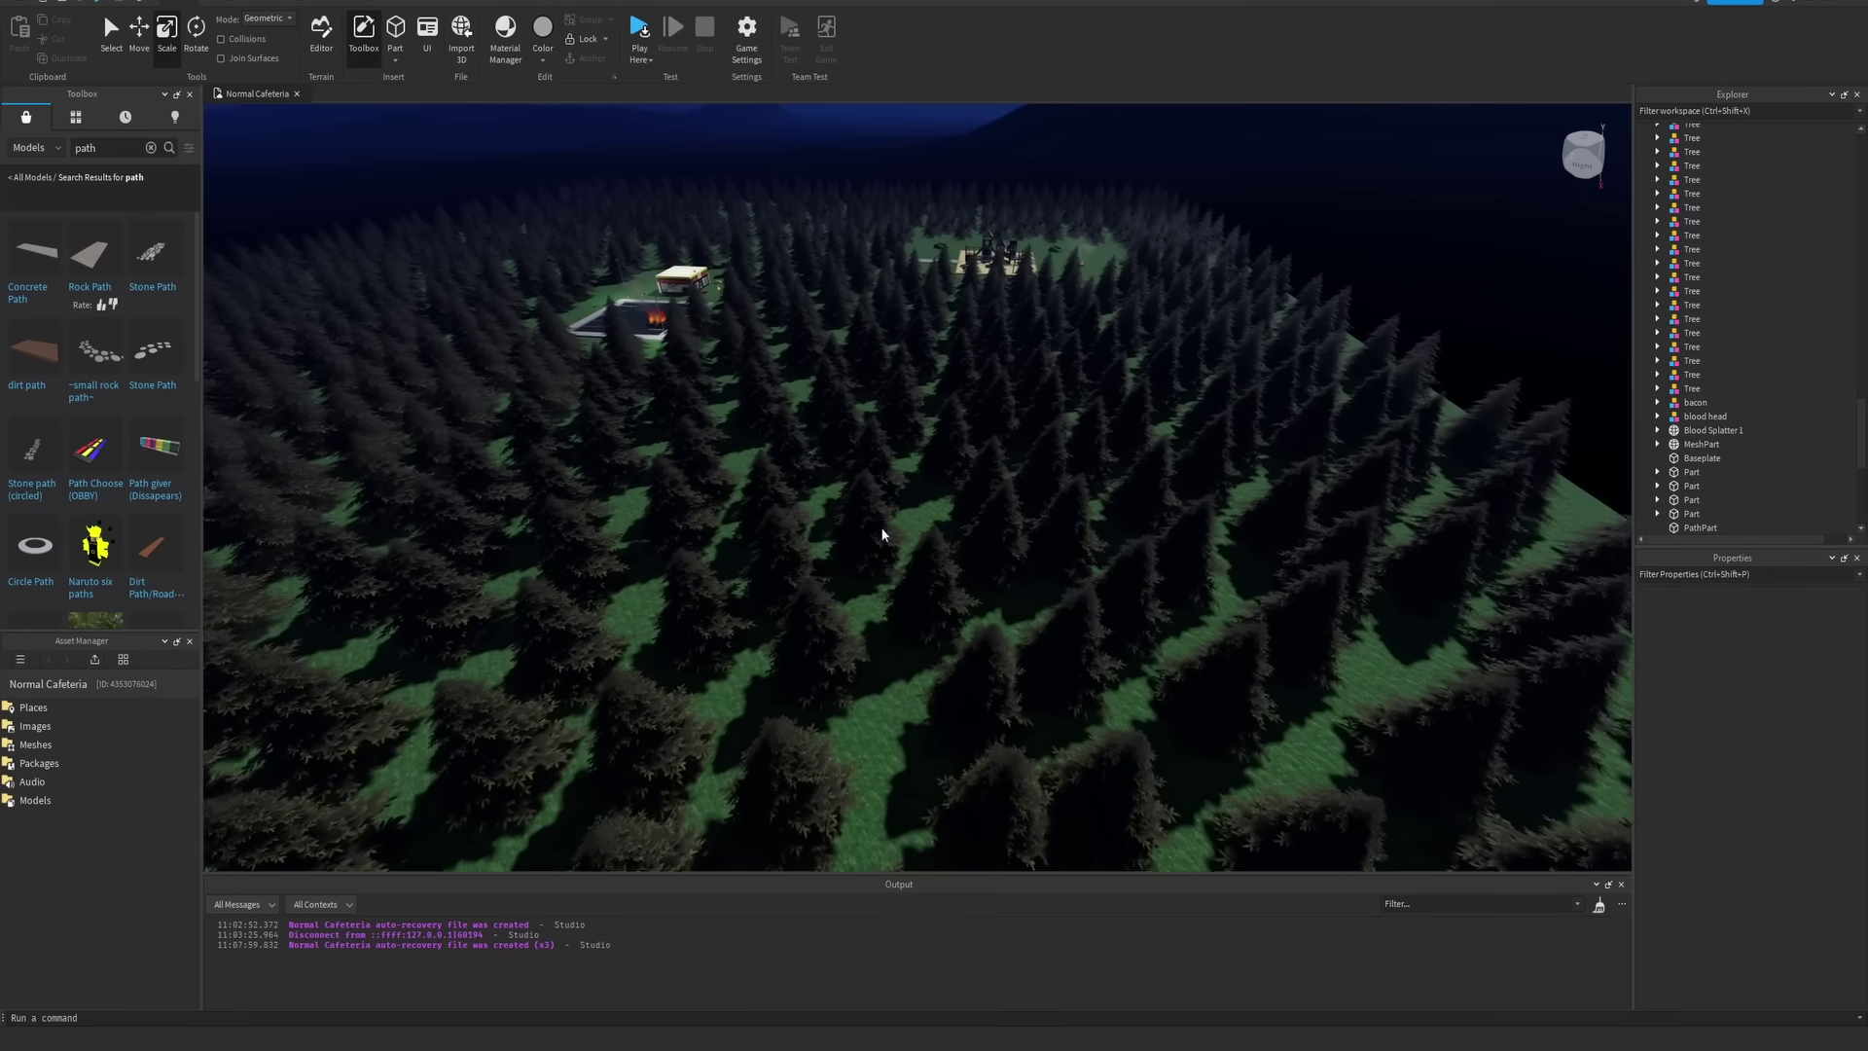
left_click(916, 589)
scroll(983, 533, "up", 3)
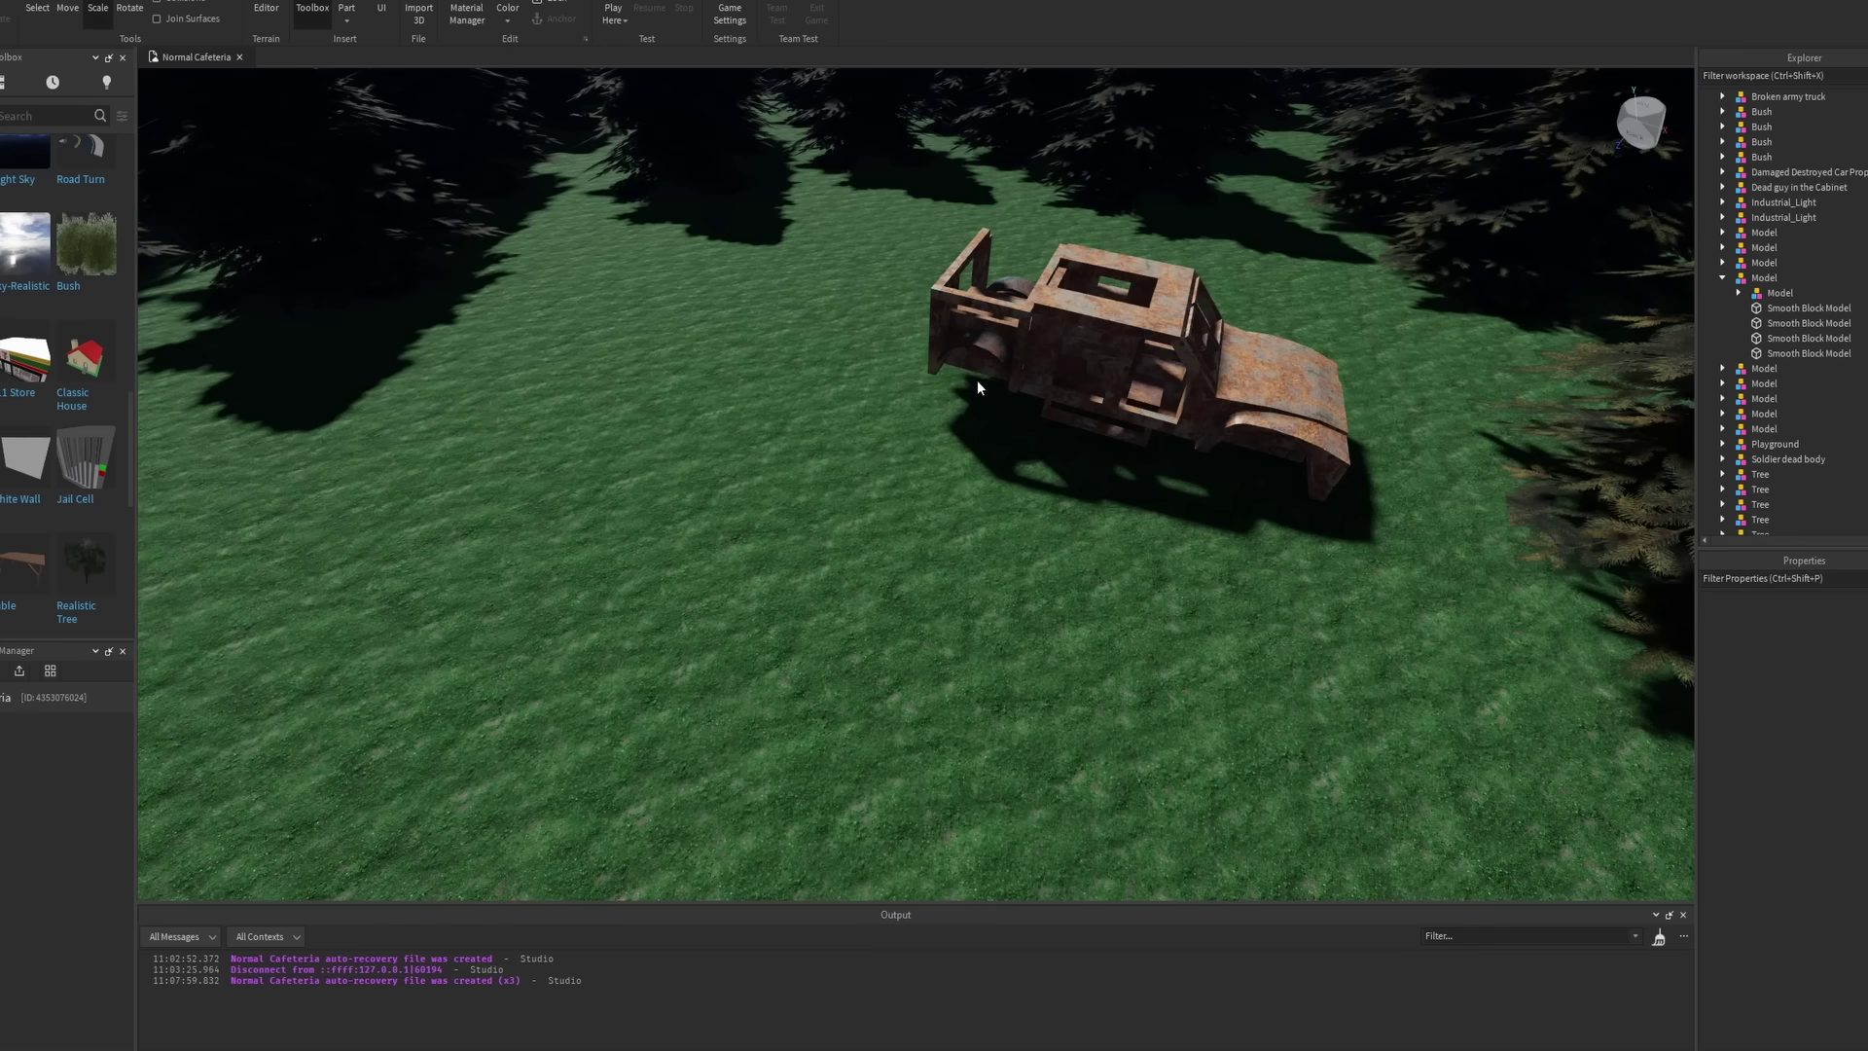
Insert the Sad Bacon model on the grass and move it close to the side of the rusted army truck
left_click(977, 387)
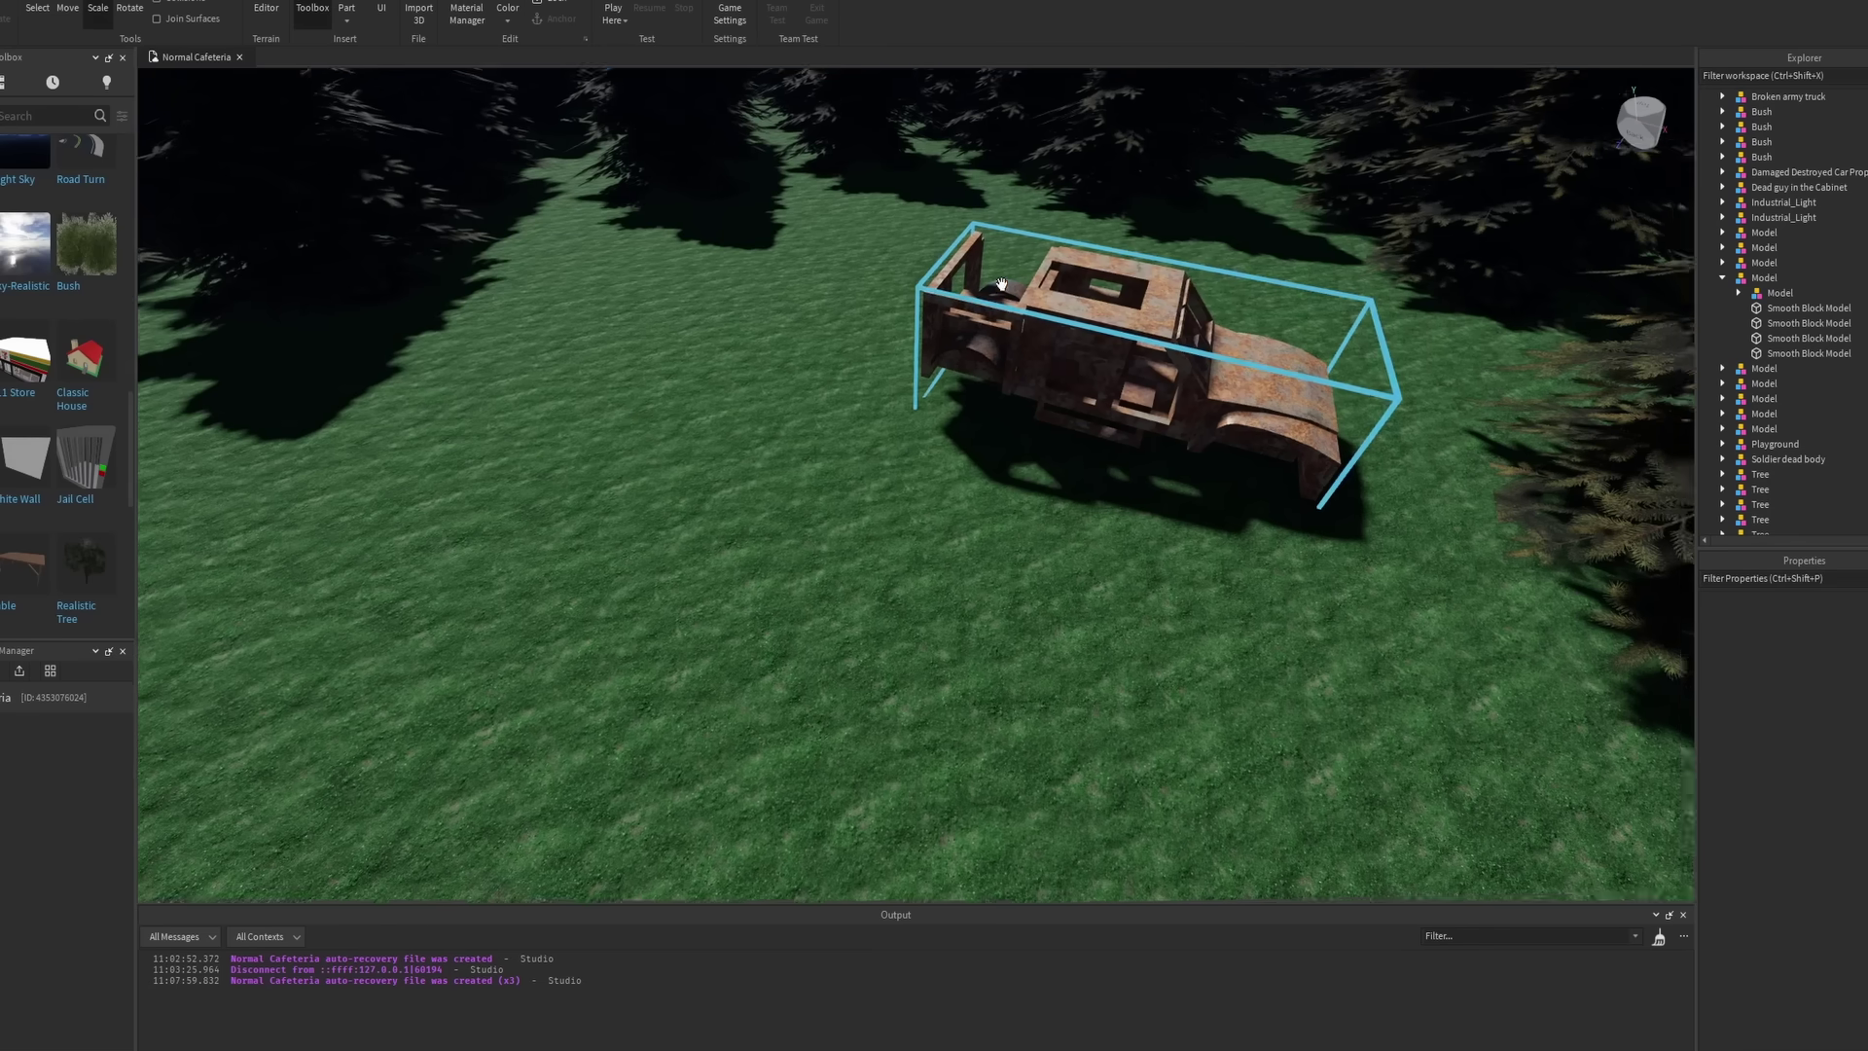
key("f")
right_click_drag(225, 520, 225, 520)
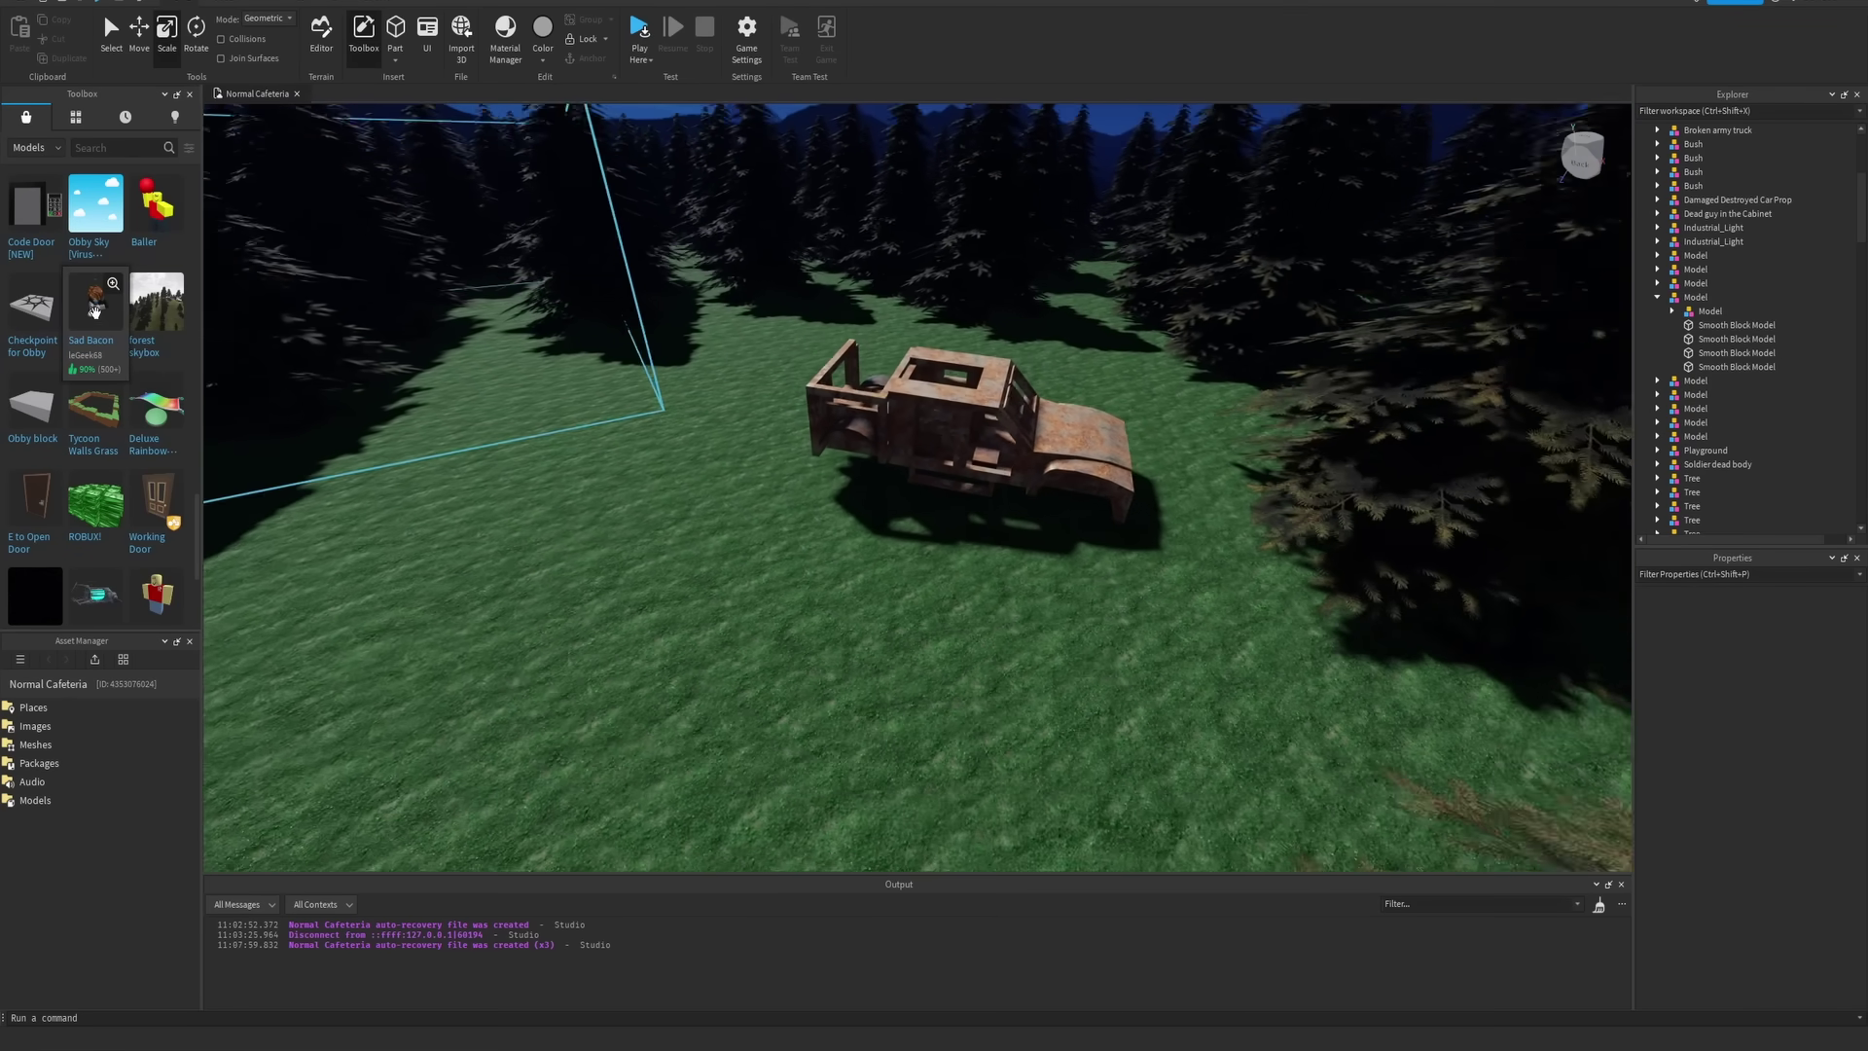
mouse_move(99, 301)
left_click_drag(230, 494, 1857, 1012)
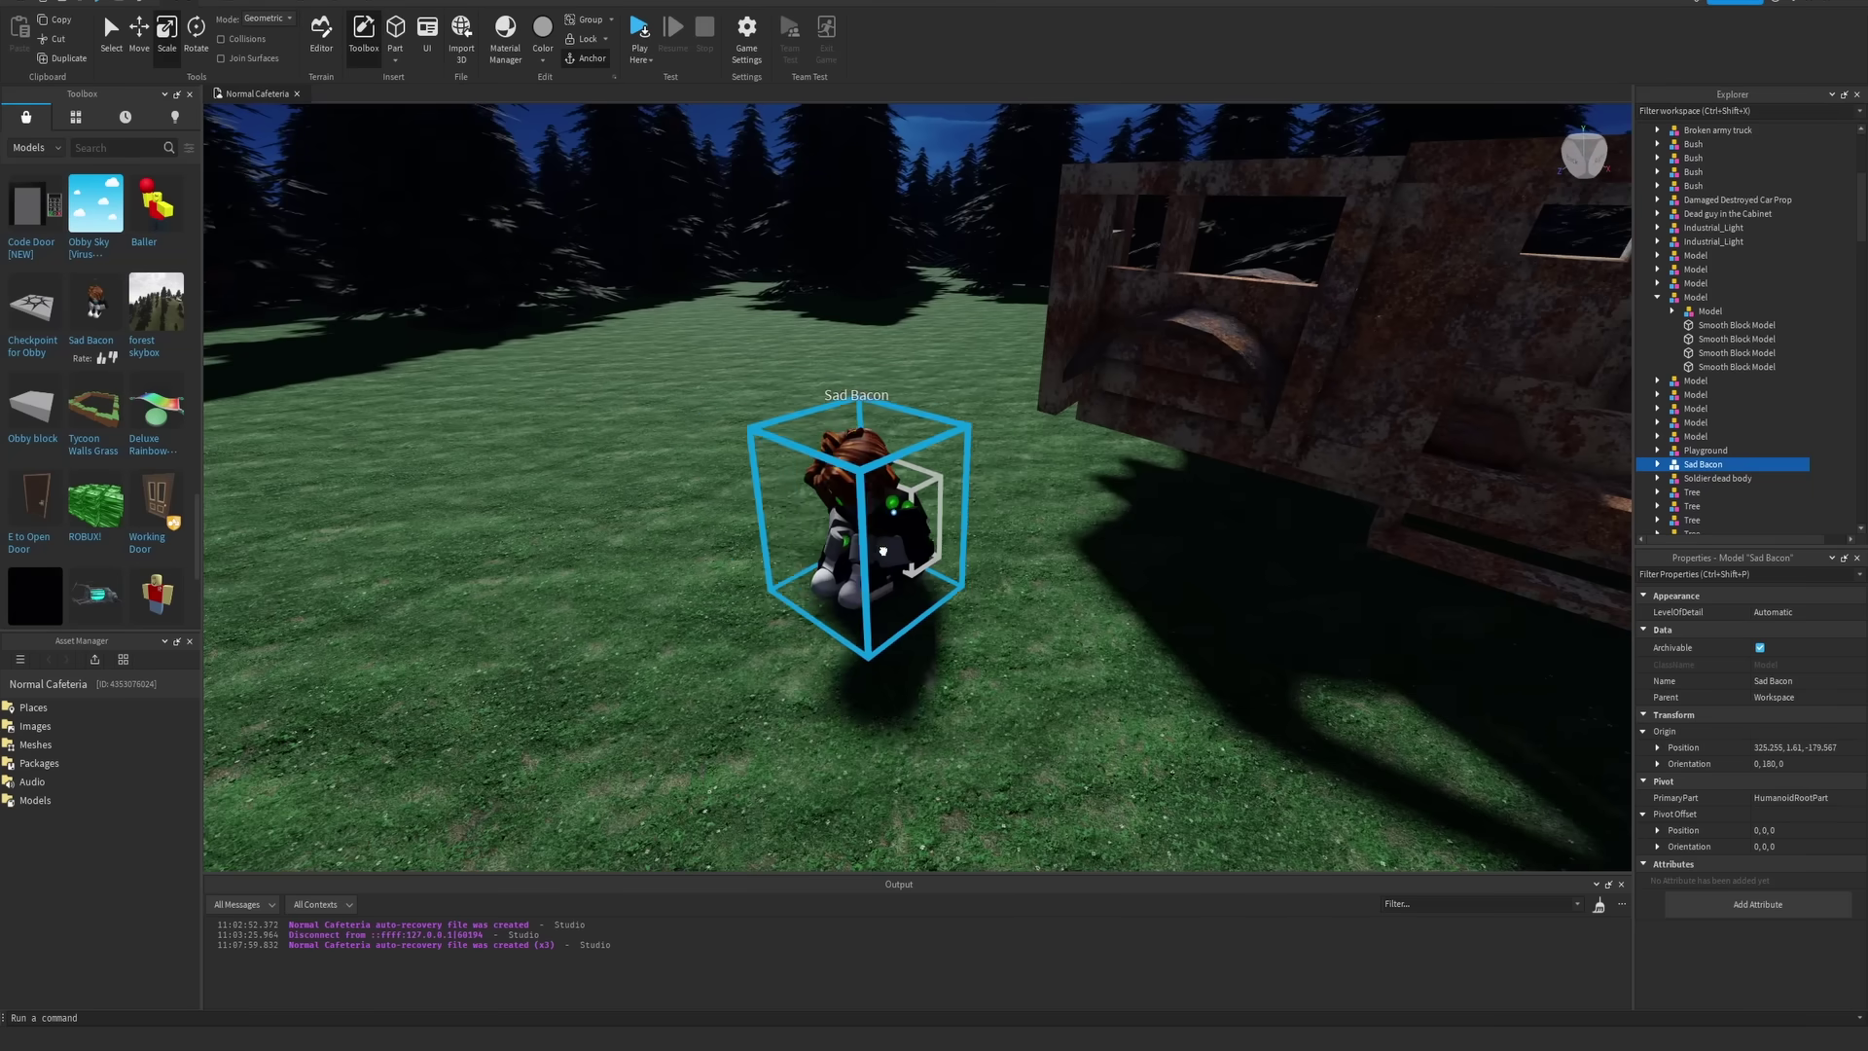
left_click_drag(884, 551, 965, 503)
left_click(139, 34)
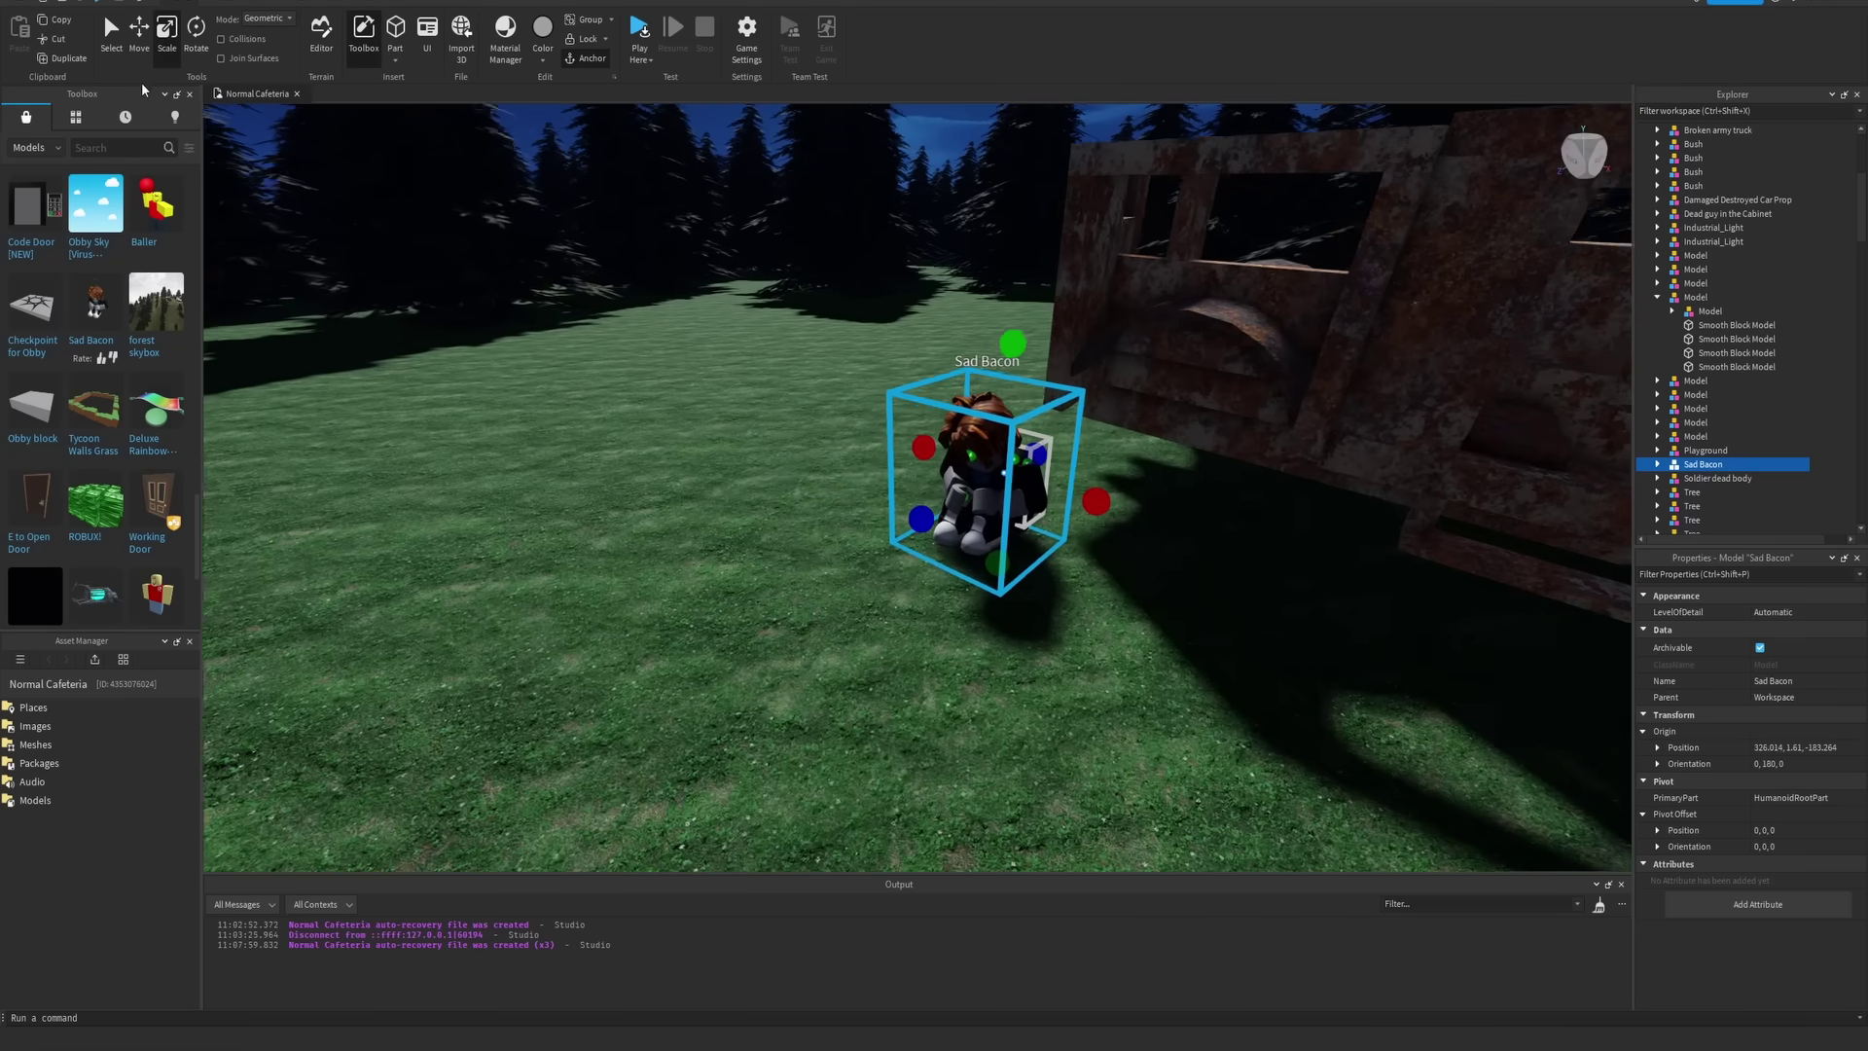
scroll(843, 617, "up", 5)
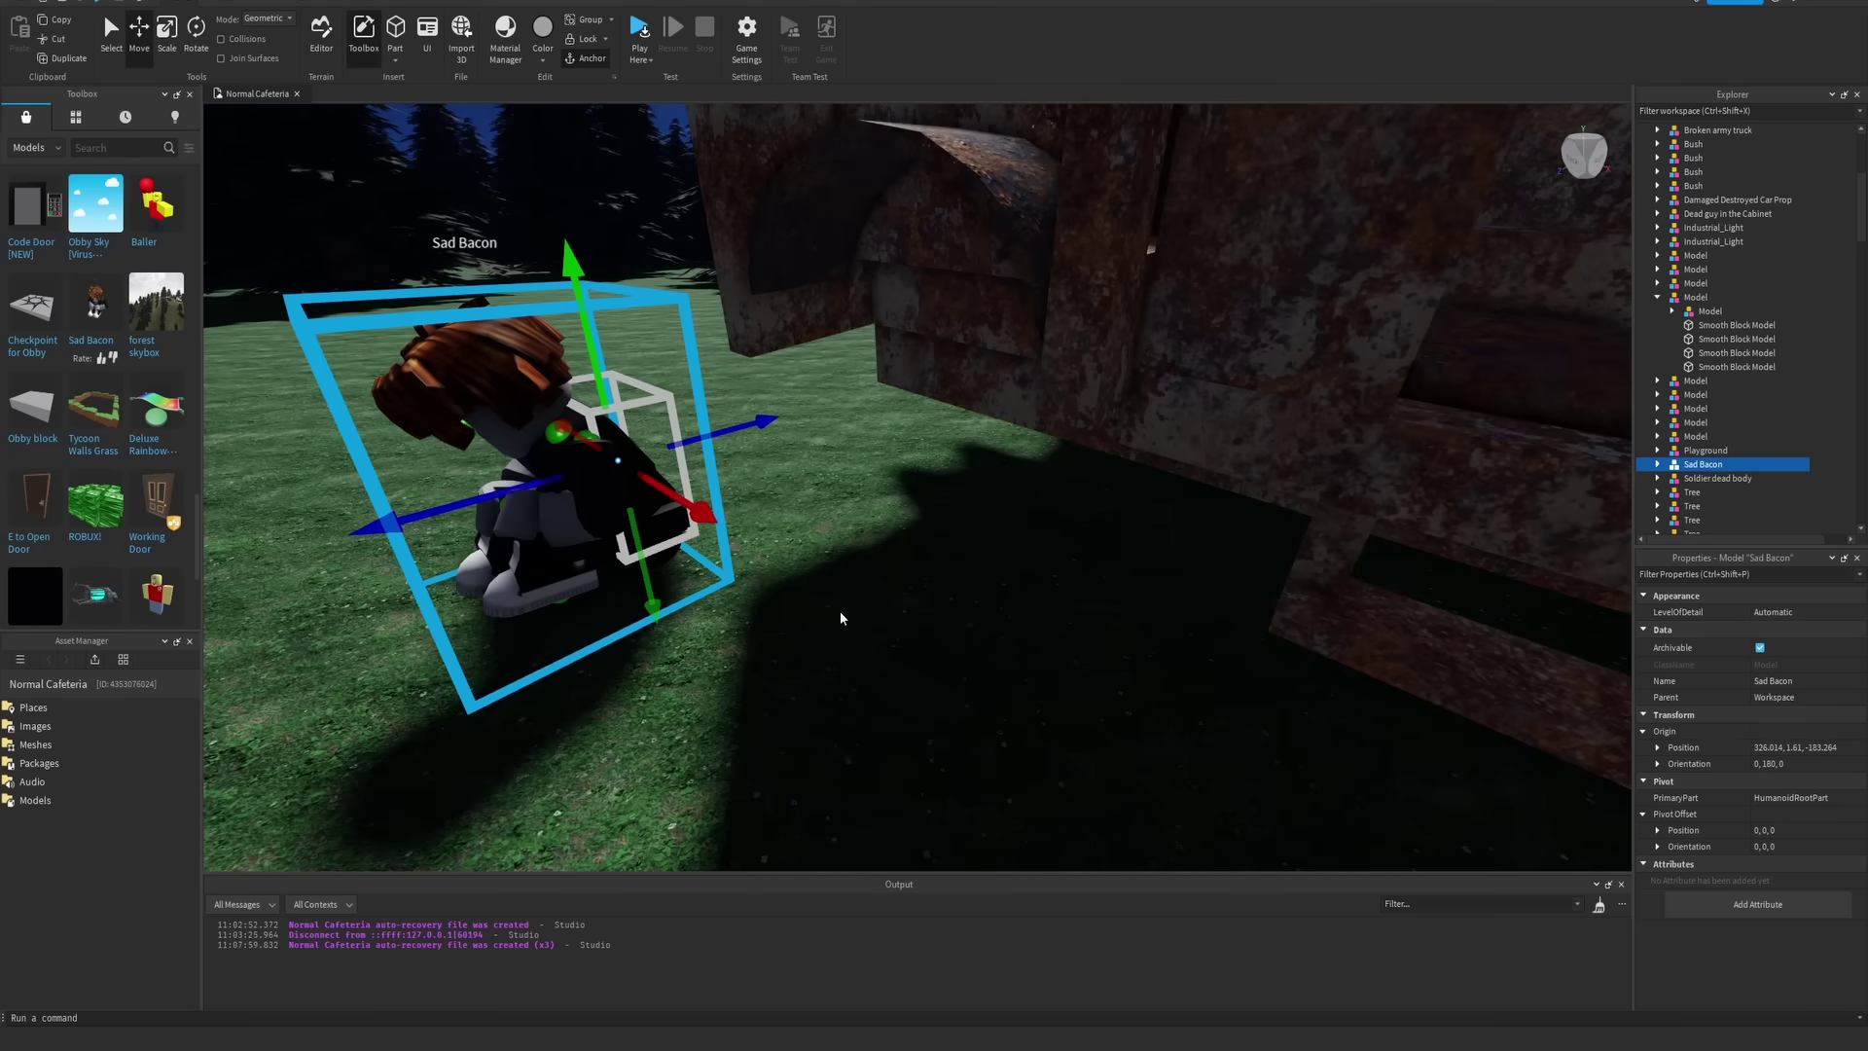
right_click_drag(842, 618, 734, 593)
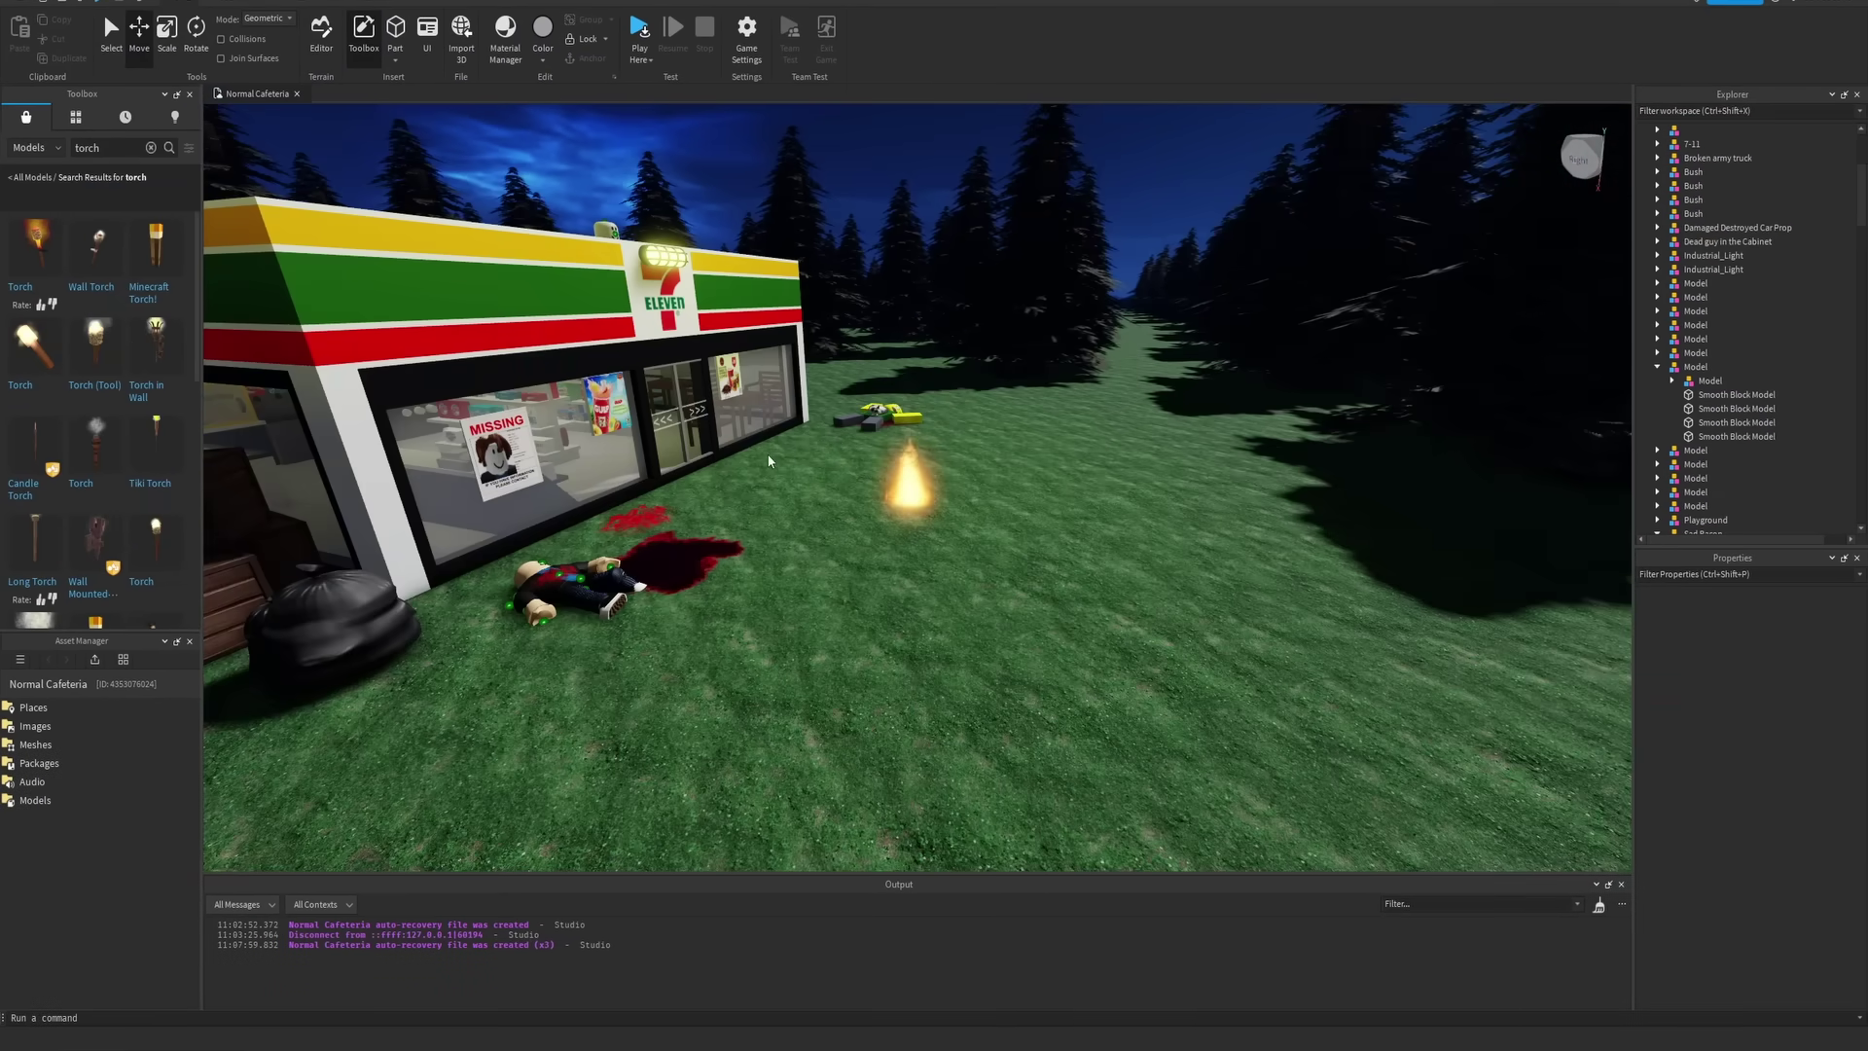
Inspect the floating flame in front of the 7-Eleven and select the invisible SpawnLocation around it to look for its source
right_click_drag(769, 461, 772, 461)
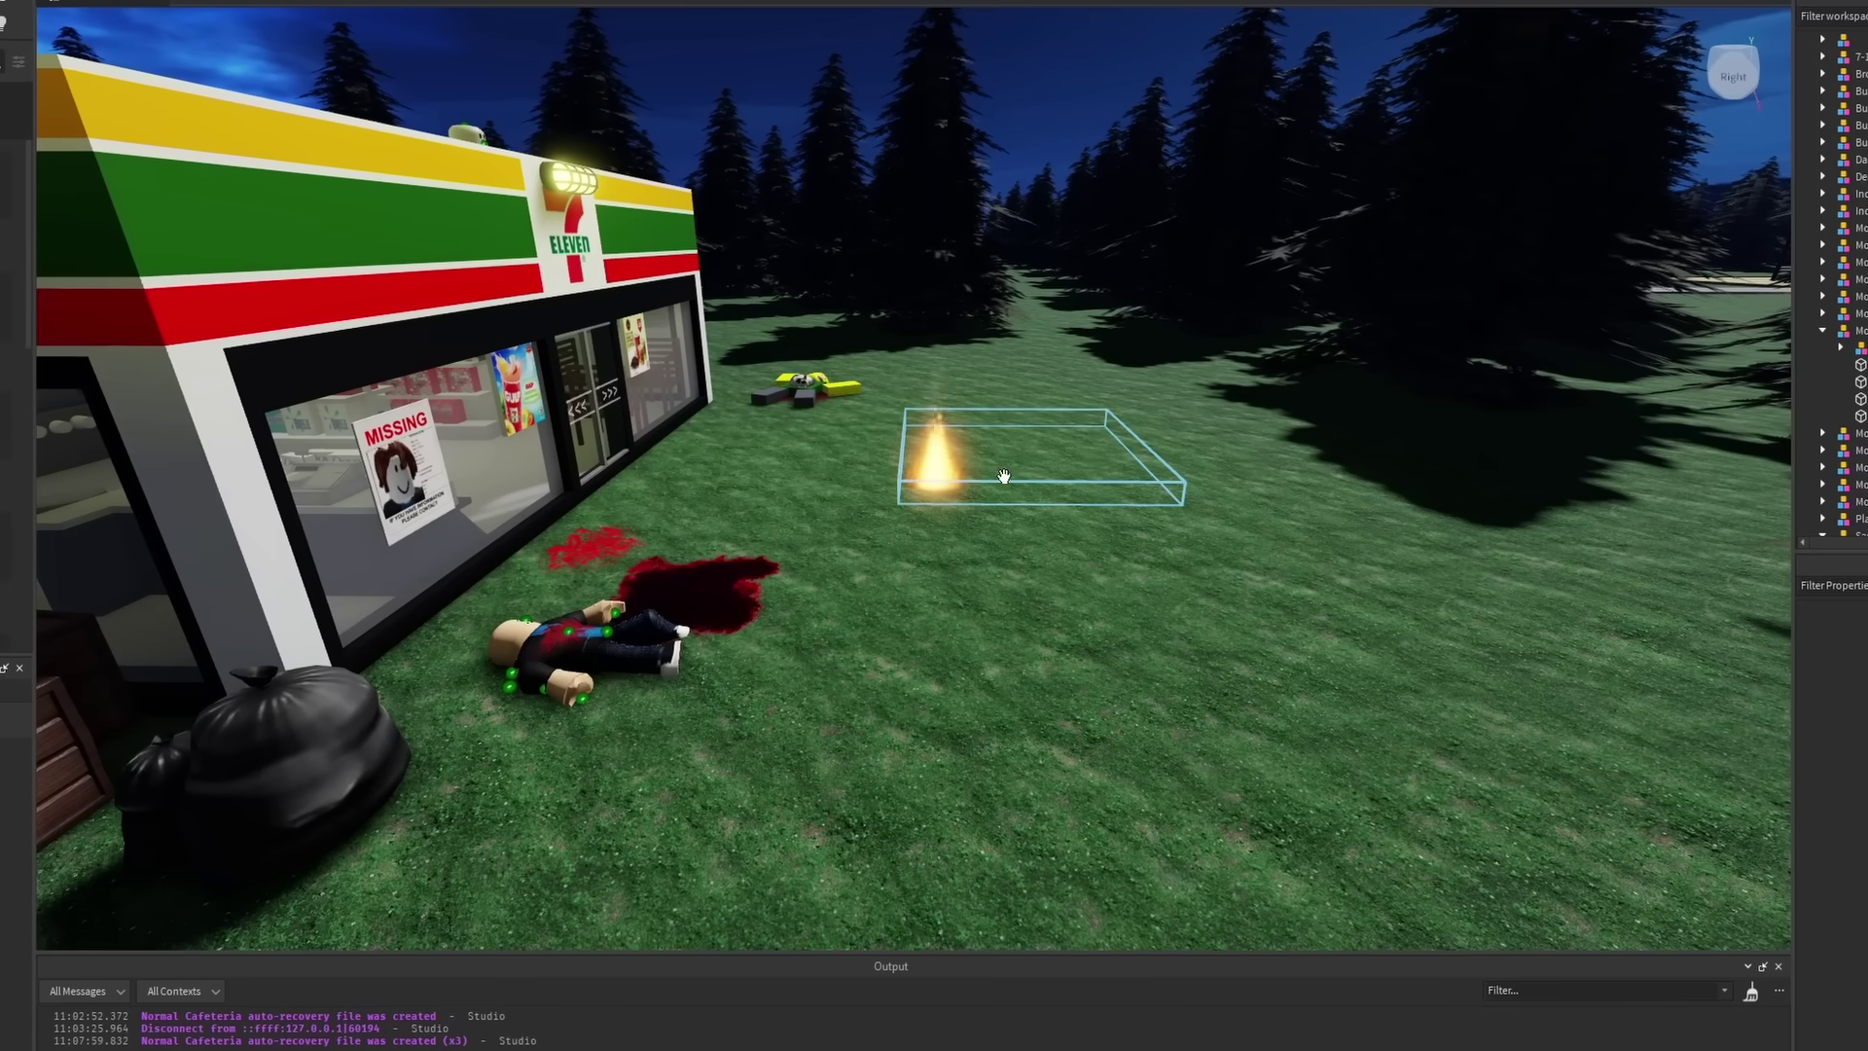
left_click(1003, 476)
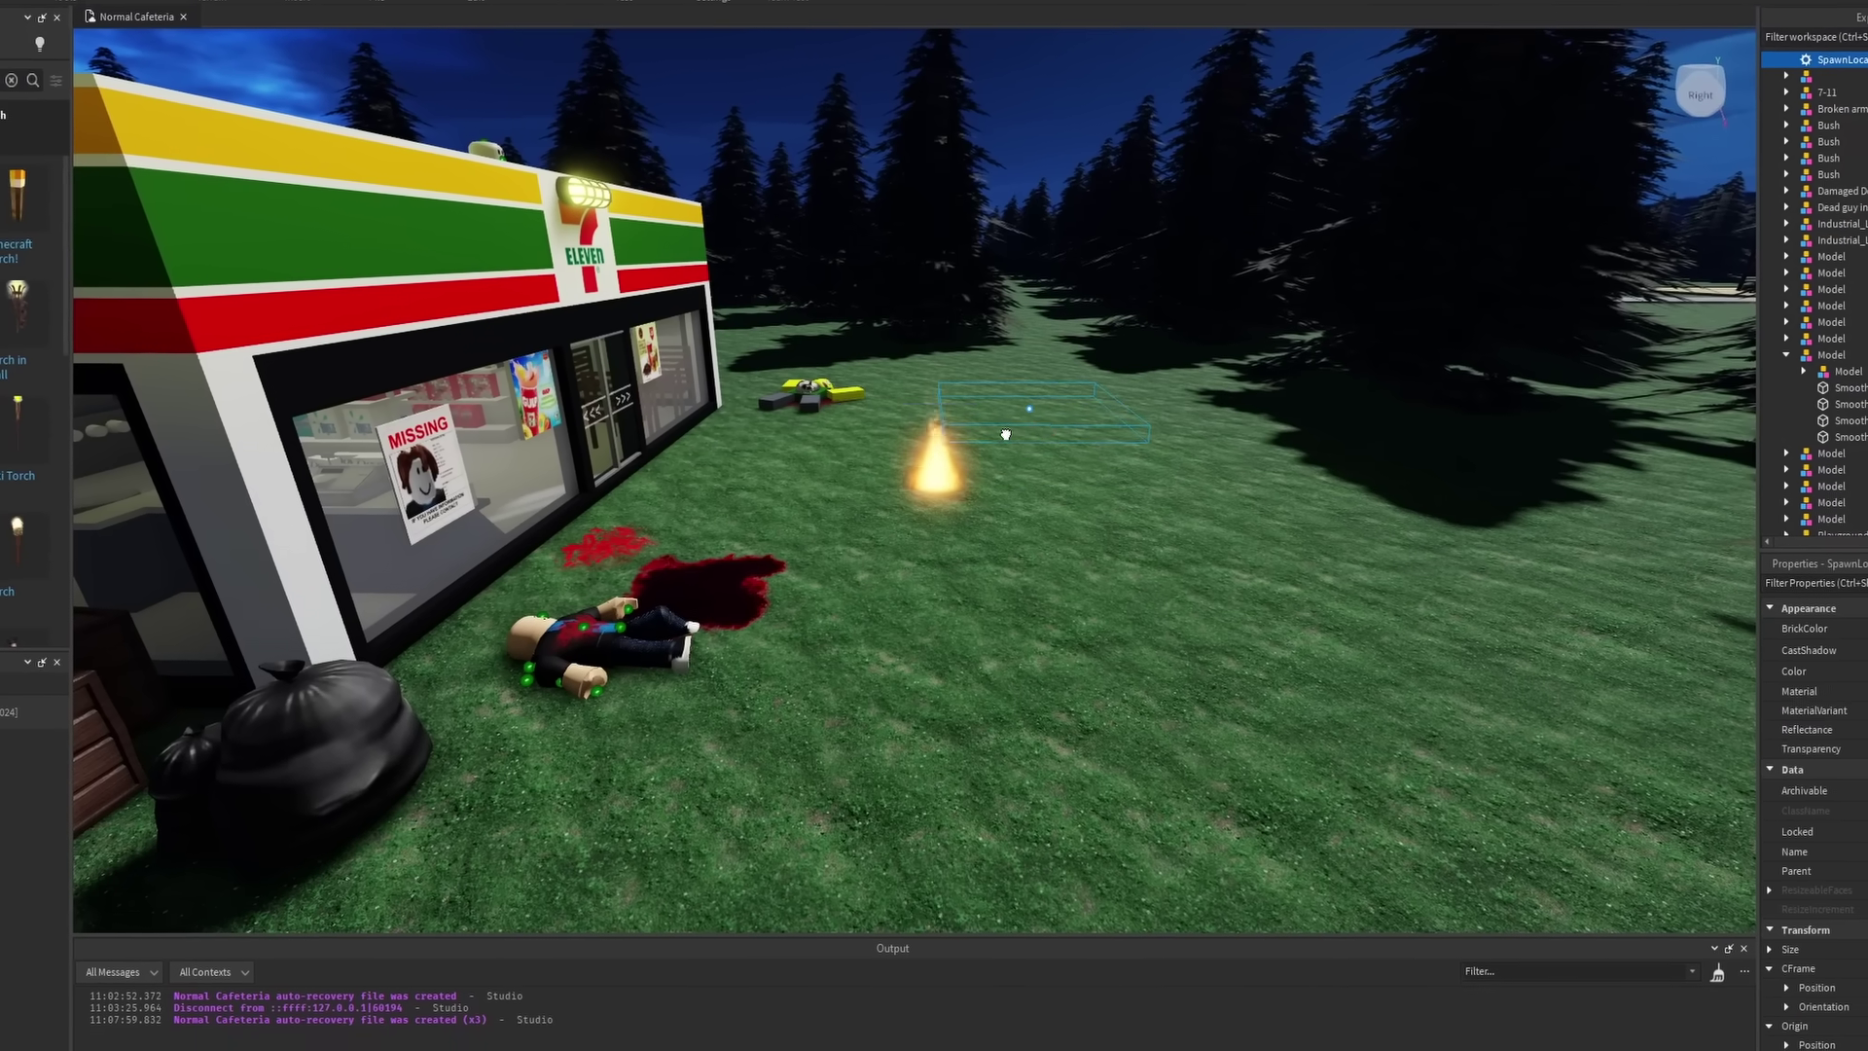
scroll(919, 514, "up", 3)
scroll(910, 519, "up", 3)
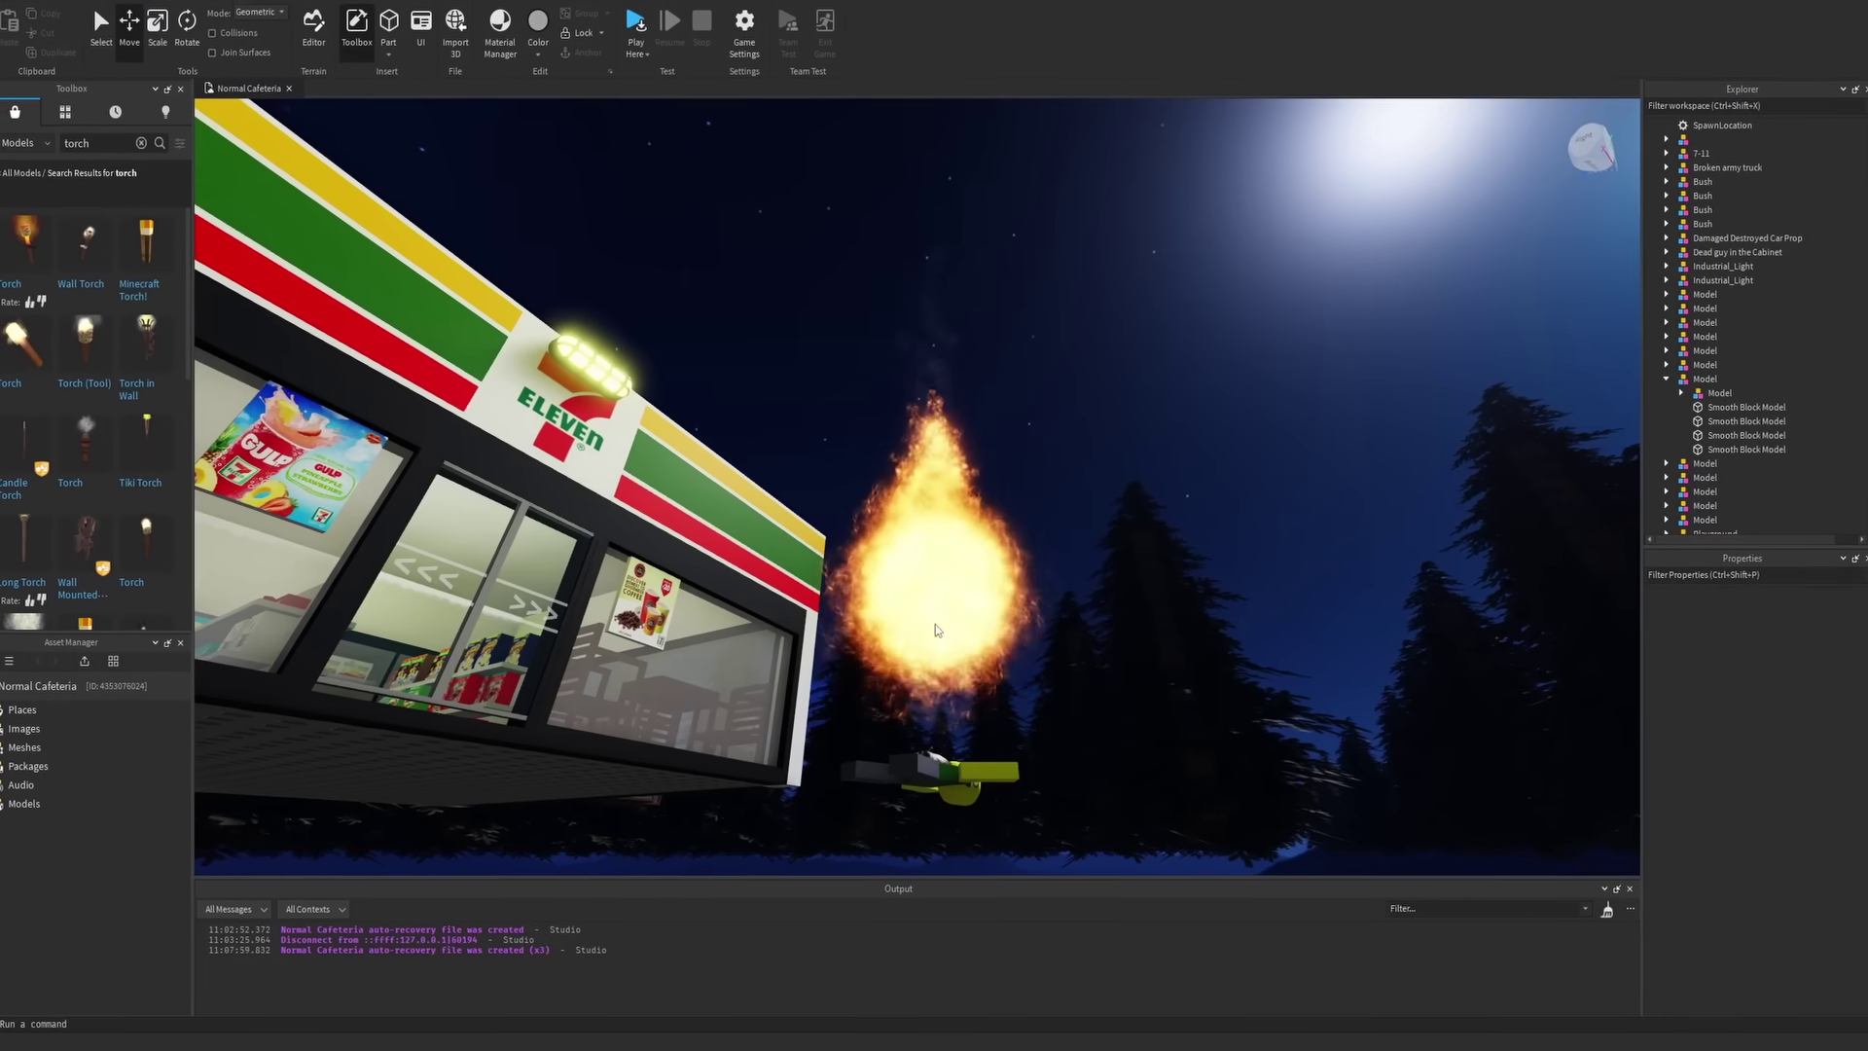
left_click(1679, 112)
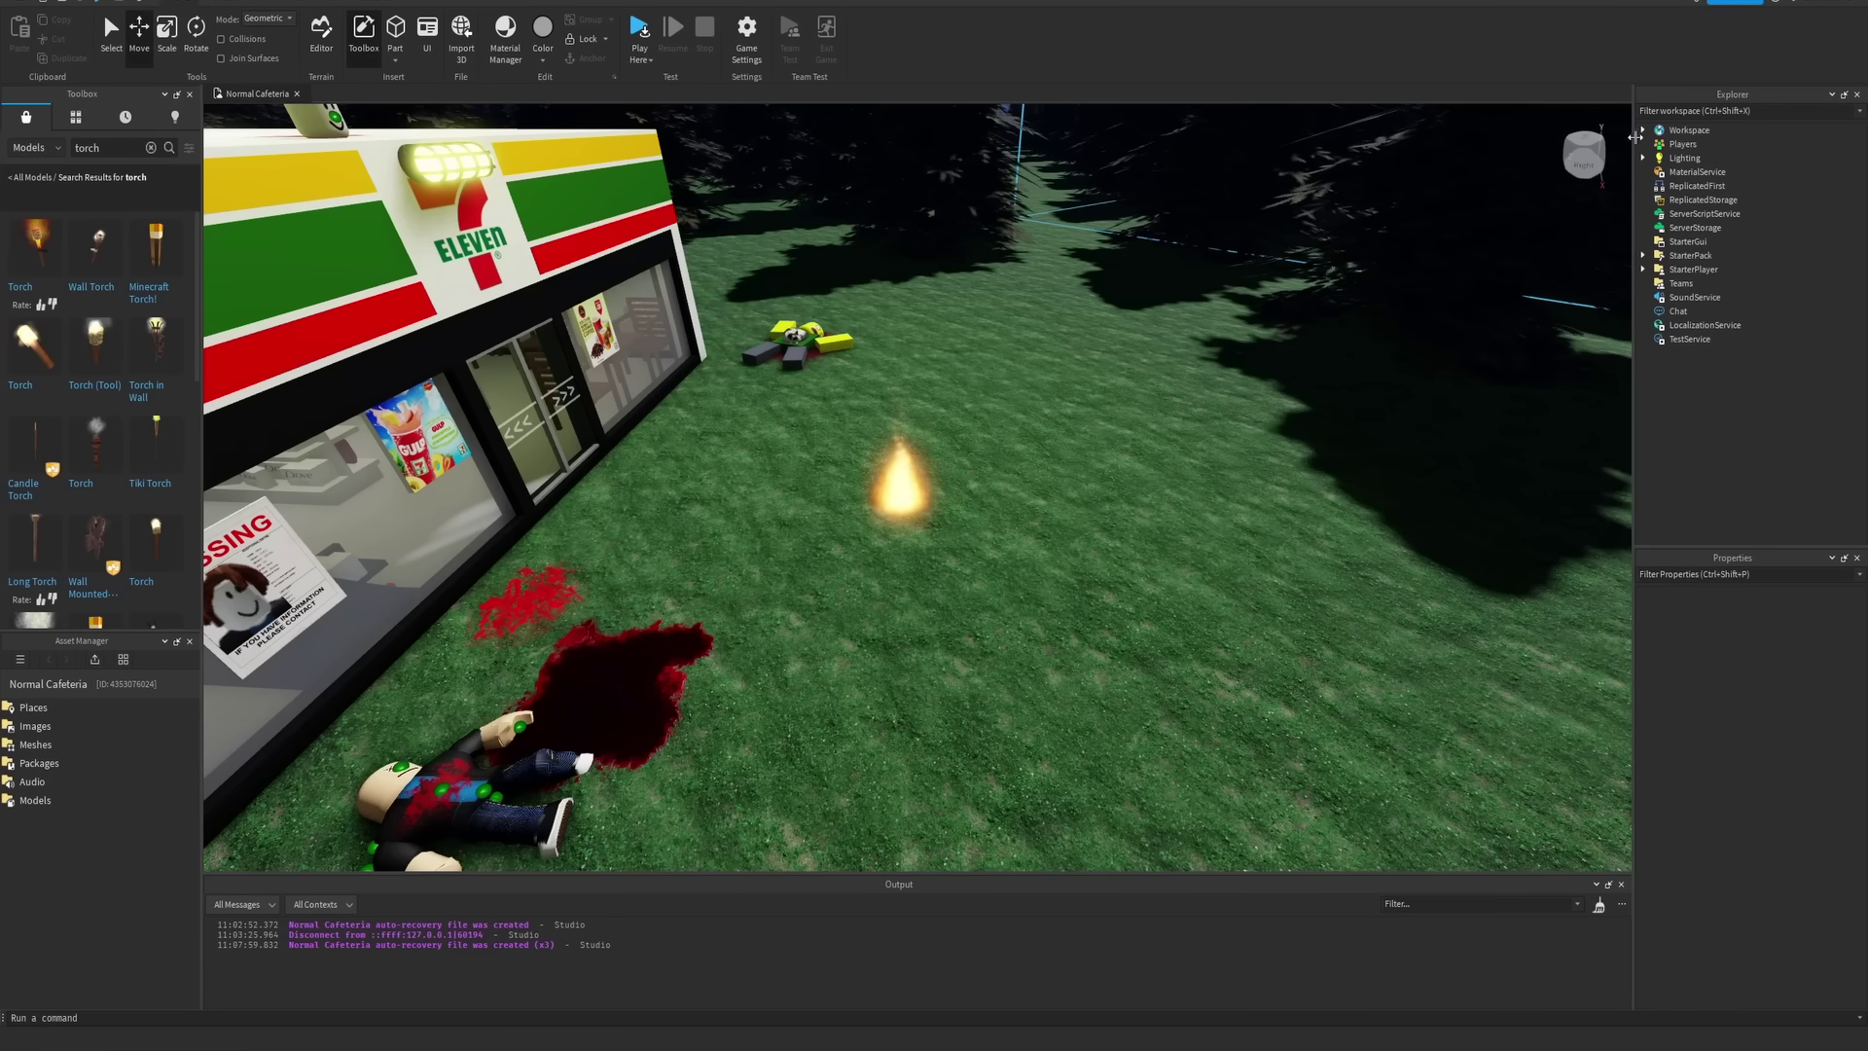
scroll(1688, 220, "down", 10)
left_click(1701, 386)
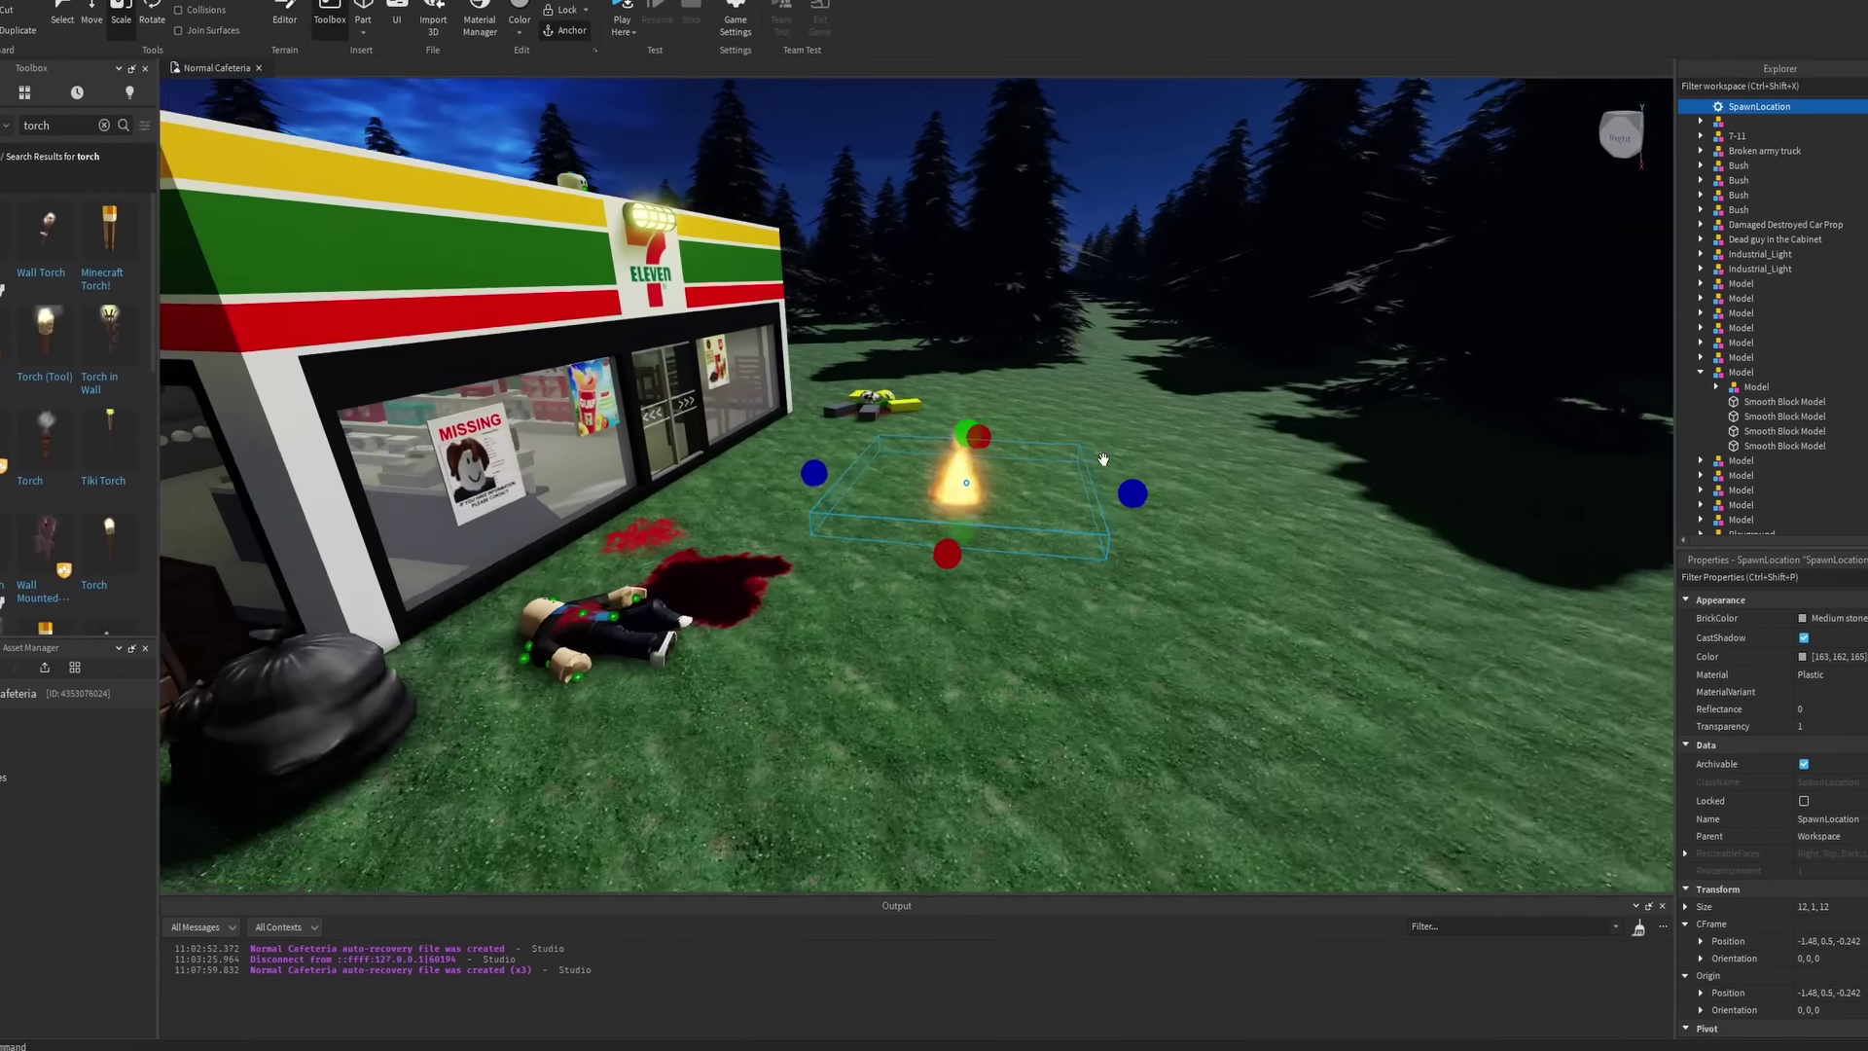
right_click_drag(1102, 459, 1105, 464)
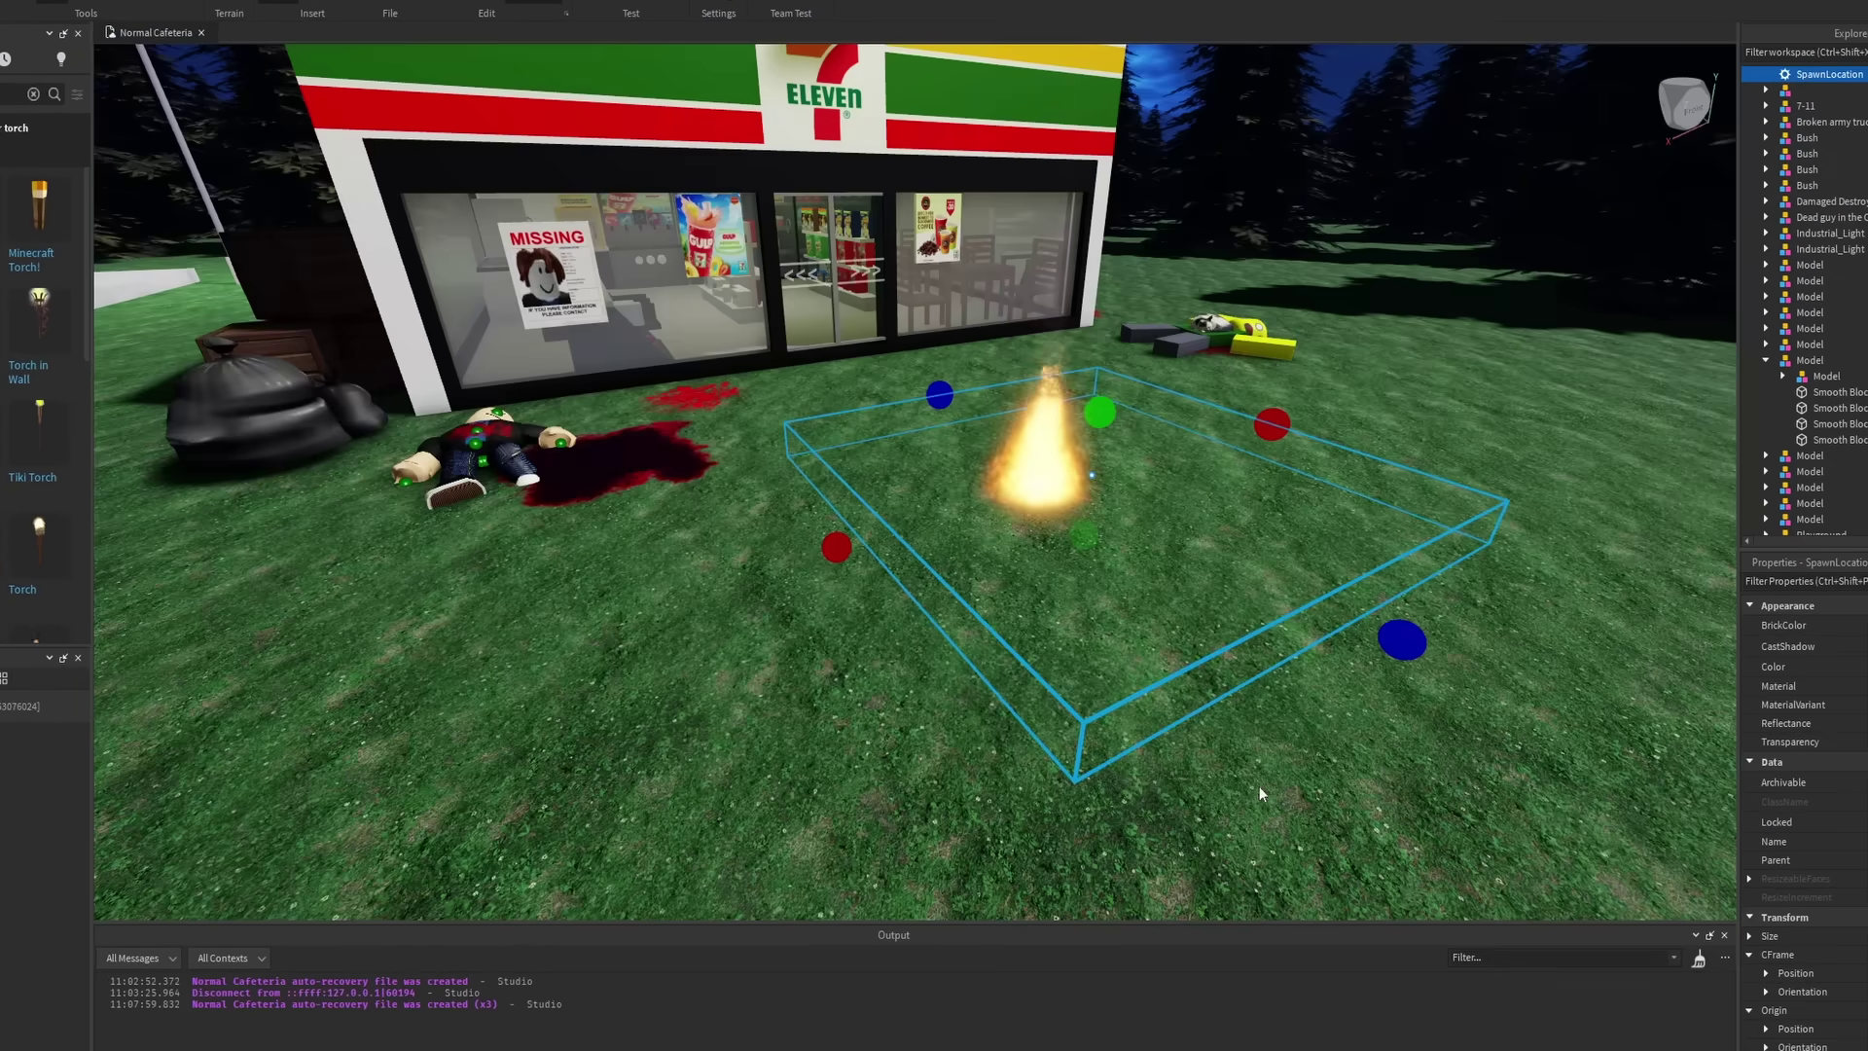
left_click(1274, 773)
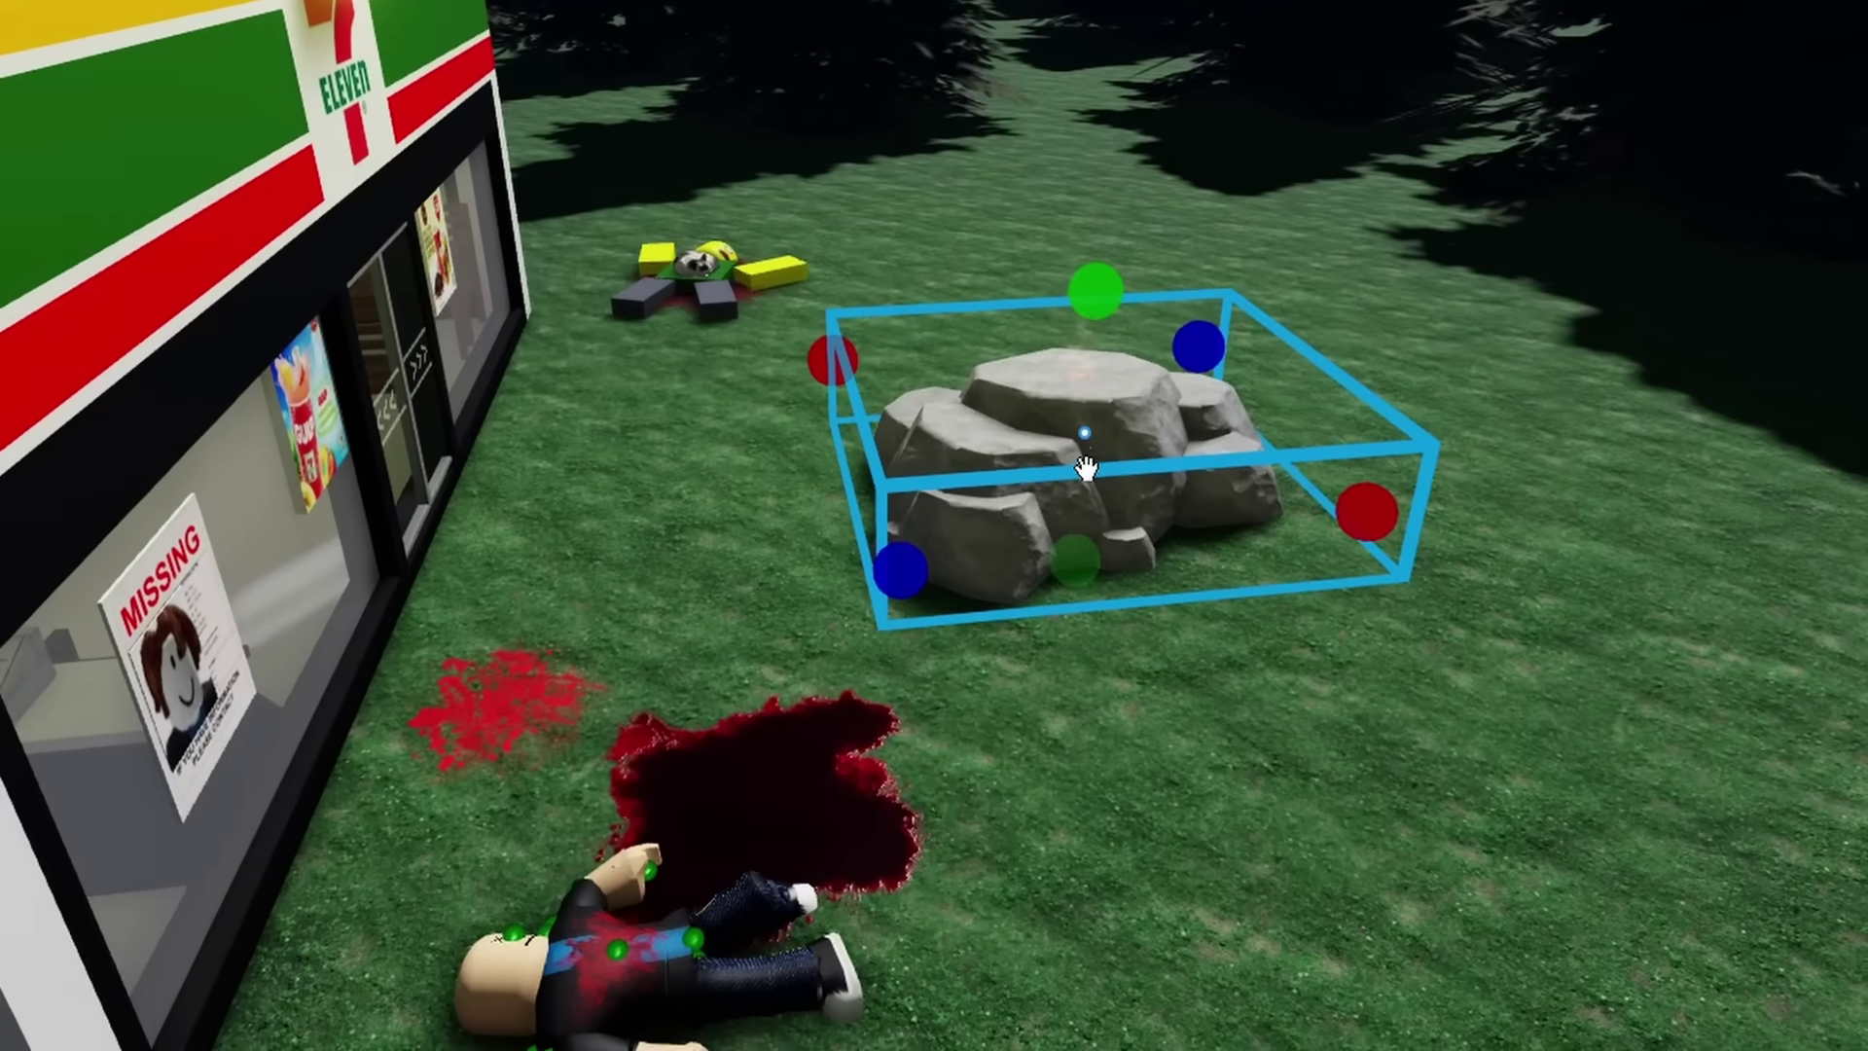
Examine the rock in front of the 7-Eleven from several sides to check how well it hides the flame
scroll(1084, 467, "down", 3)
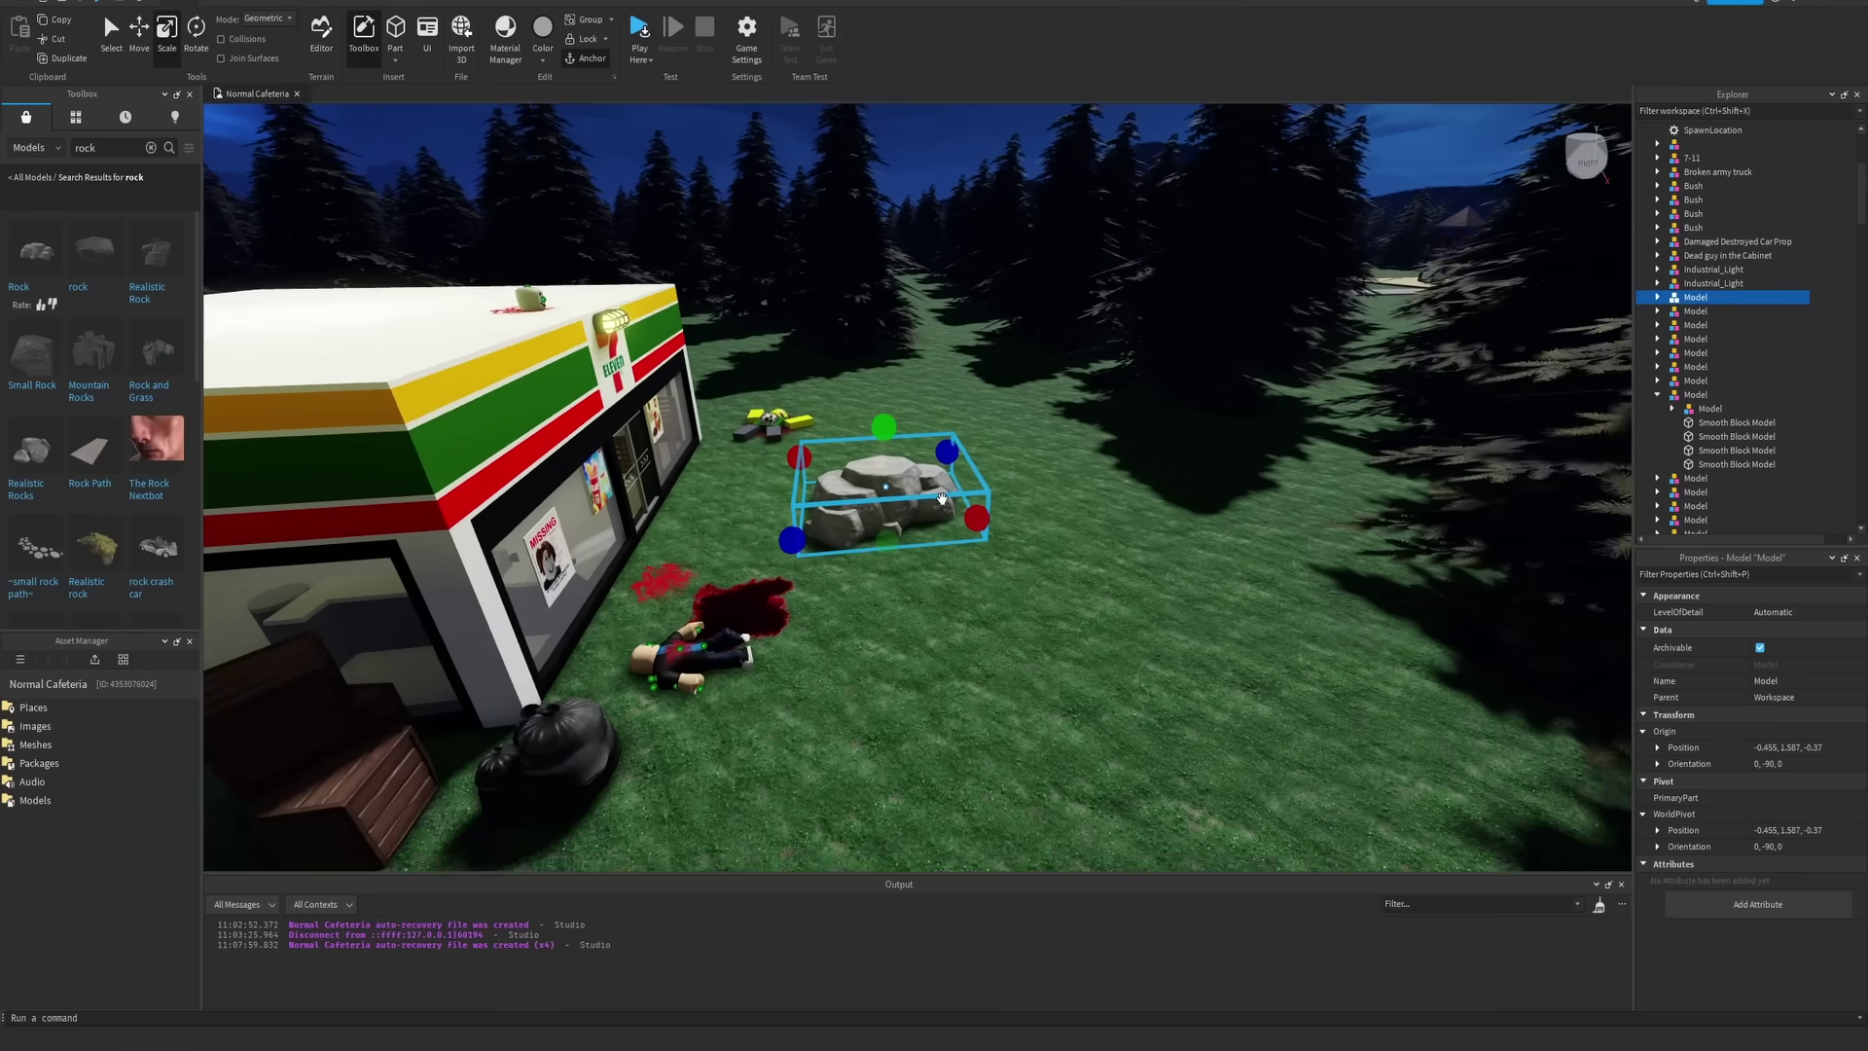
left_click(1046, 504)
scroll(1046, 504, "down", 6)
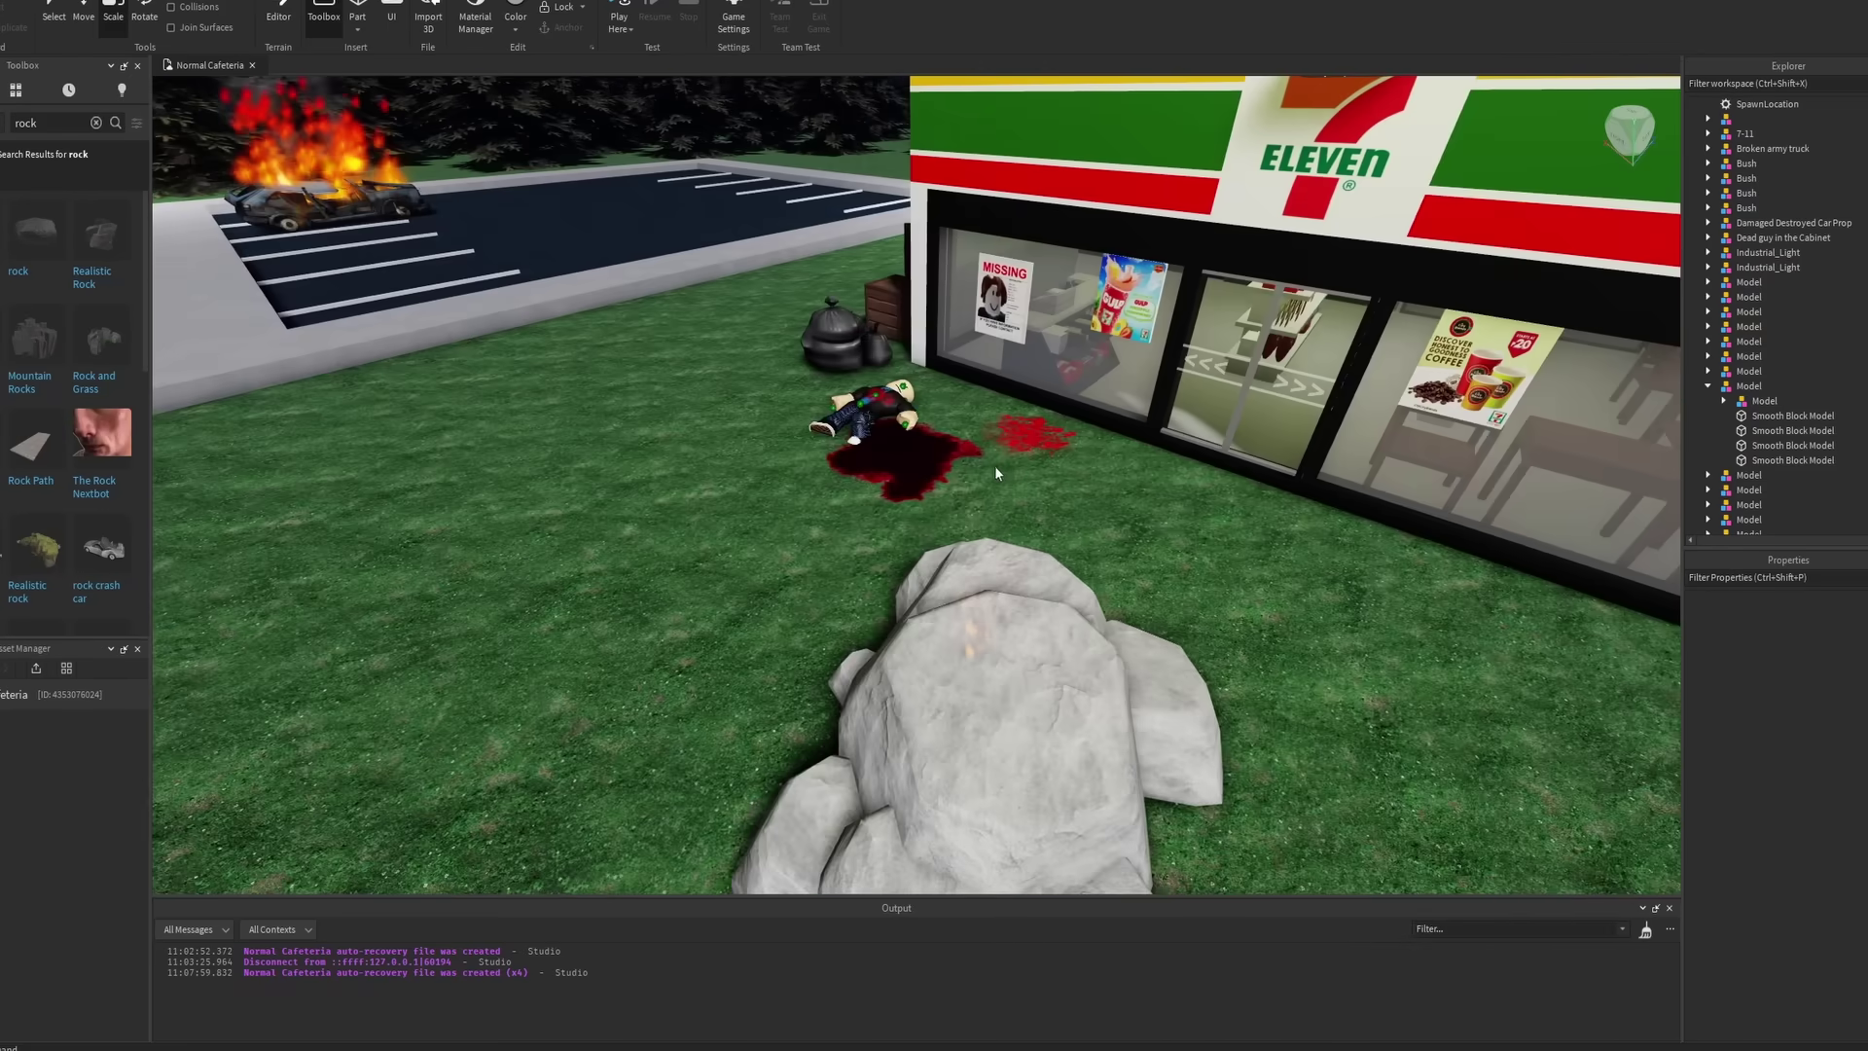
scroll(994, 465, "up", 5)
left_click(808, 558)
right_click_drag(809, 559, 1057, 550)
scroll(1057, 551, "down", 4)
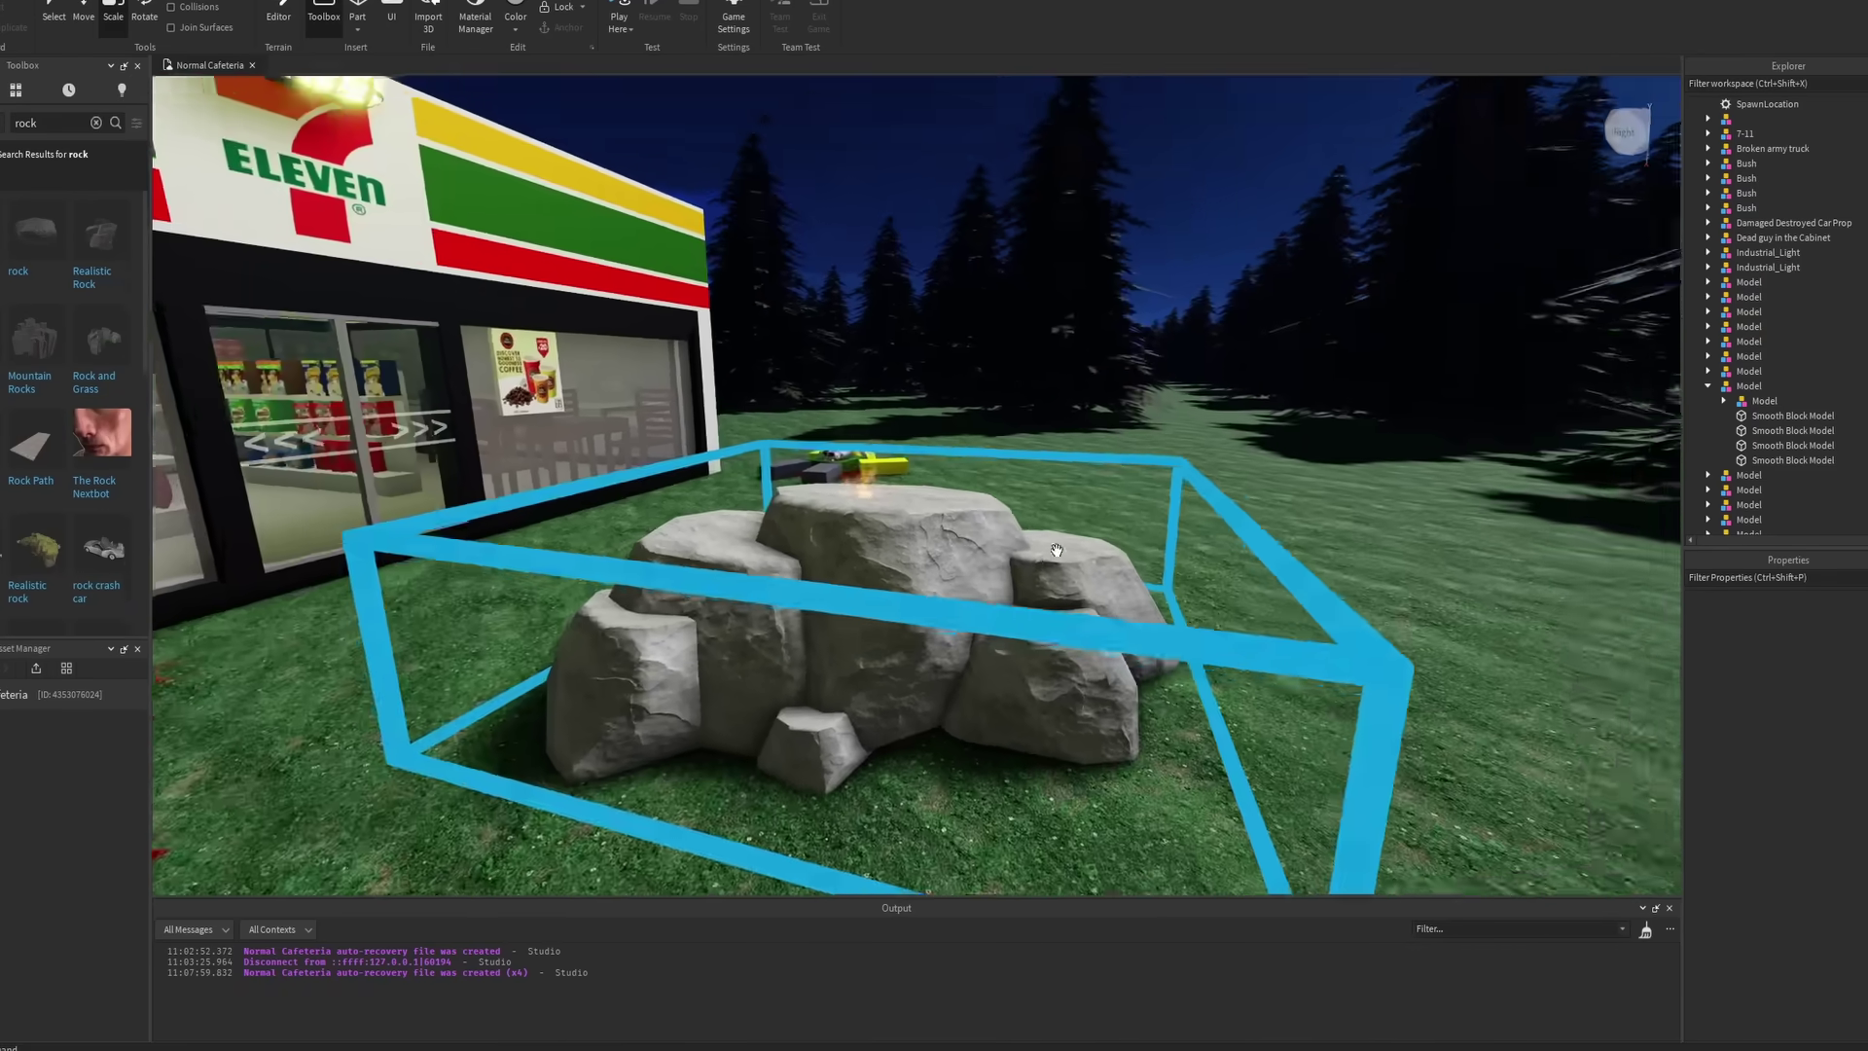
scroll(1057, 551, "down", 3)
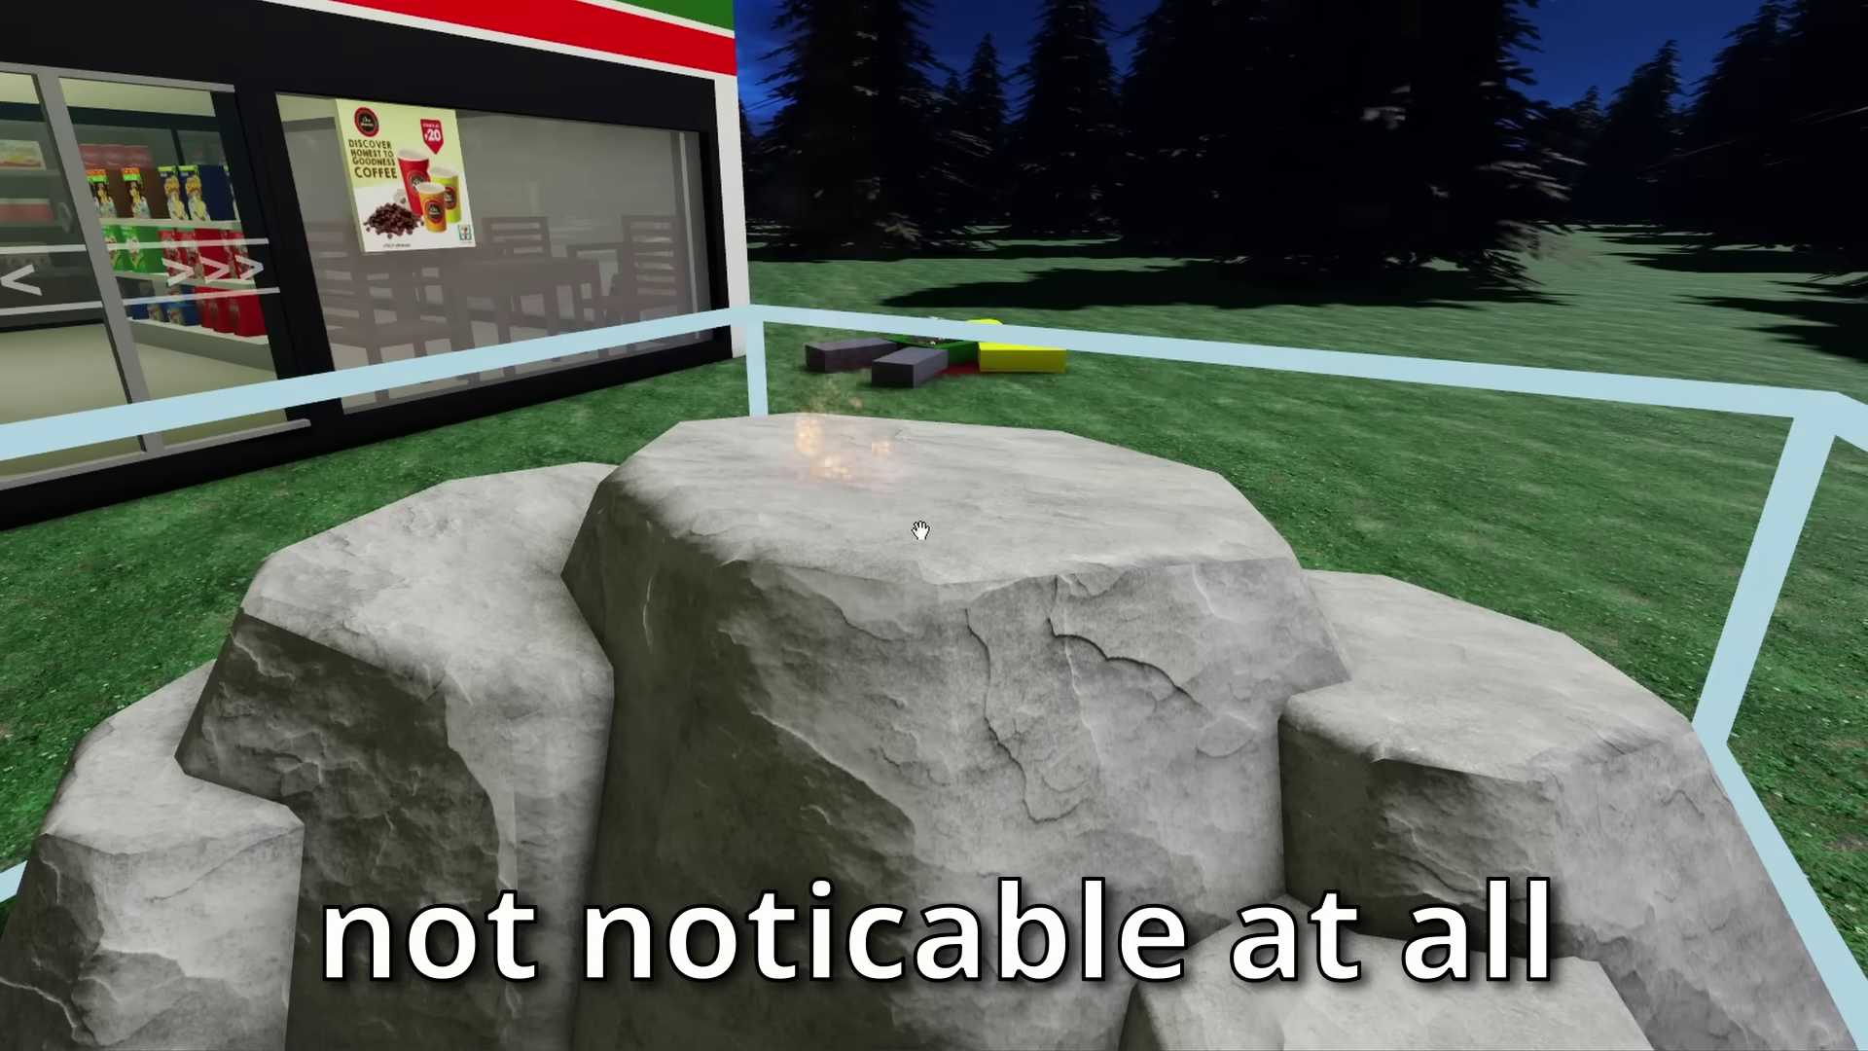
scroll(920, 531, "up", 5)
left_click(744, 713)
scroll(887, 527, "up", 5)
left_click(691, 756)
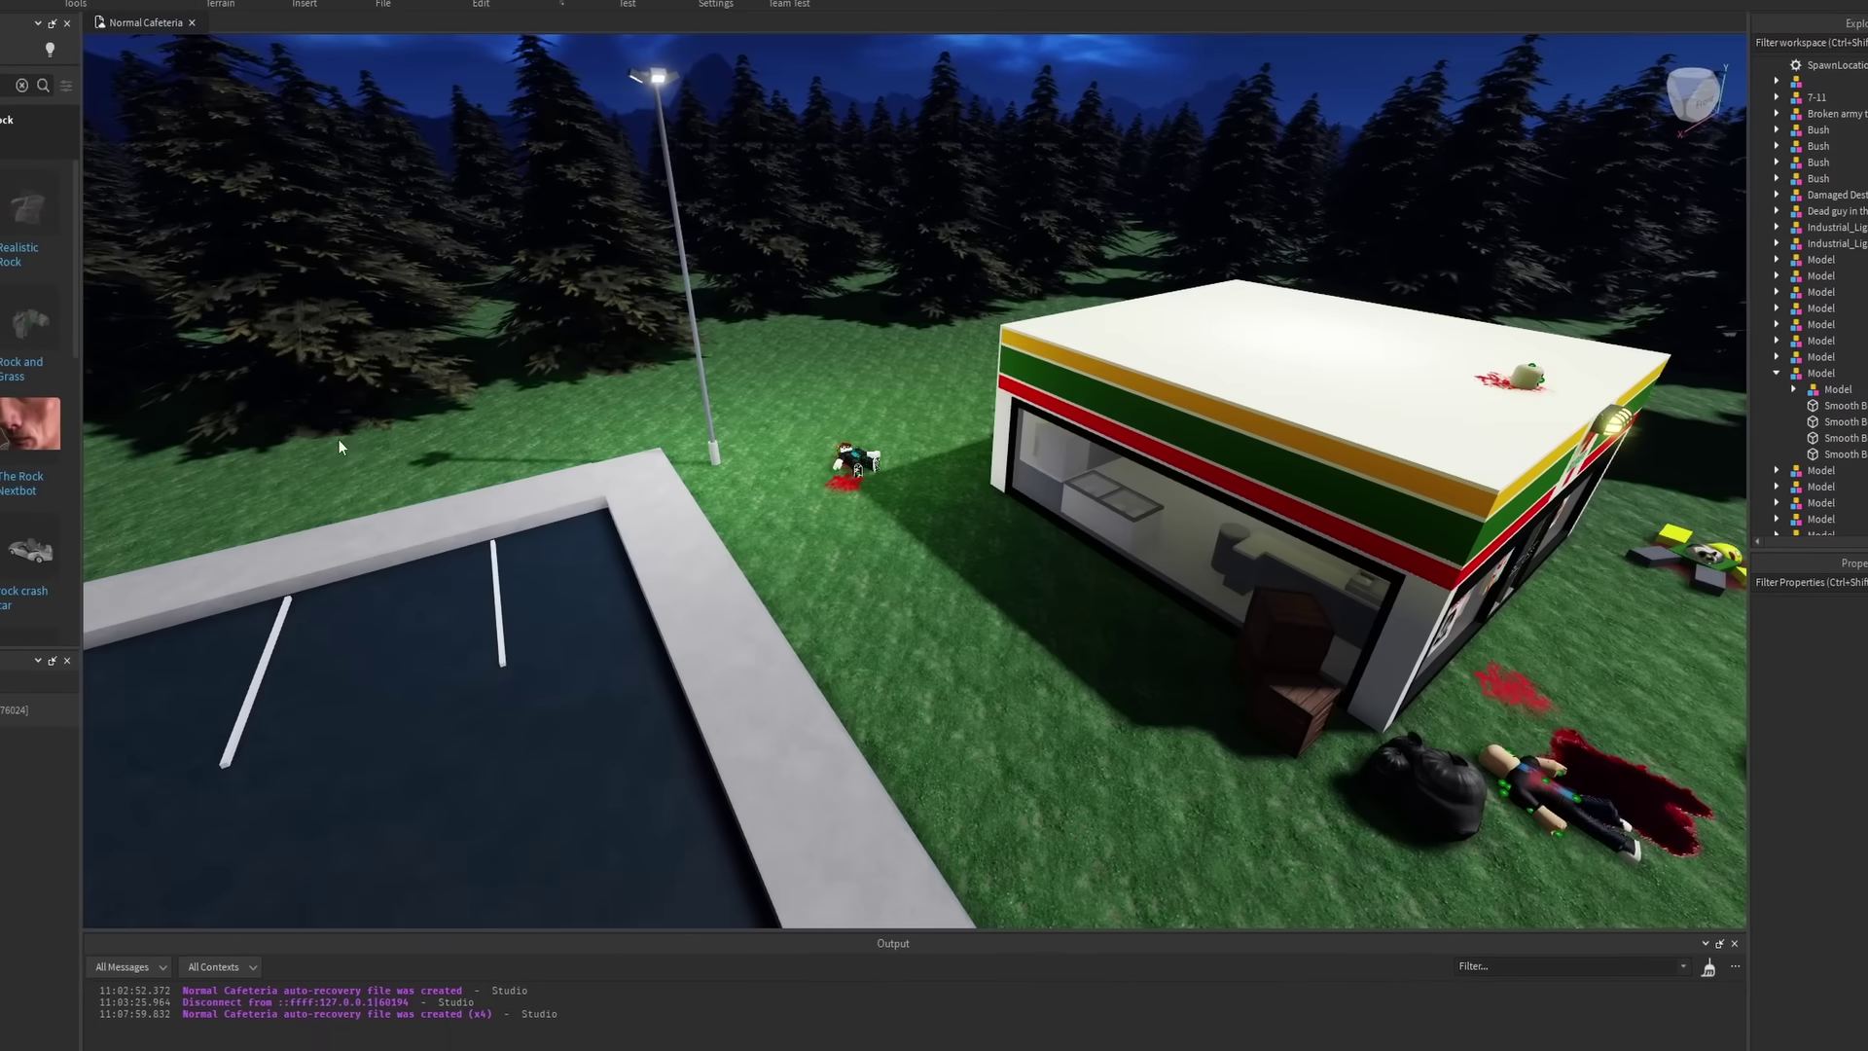
Search the model library for "killer" and insert the Survival The Spongebob model on the parking lot
mouse_move(336, 440)
right_mouse_down()
mouse_move(779, 408)
mouse_move(872, 379)
right_mouse_up()
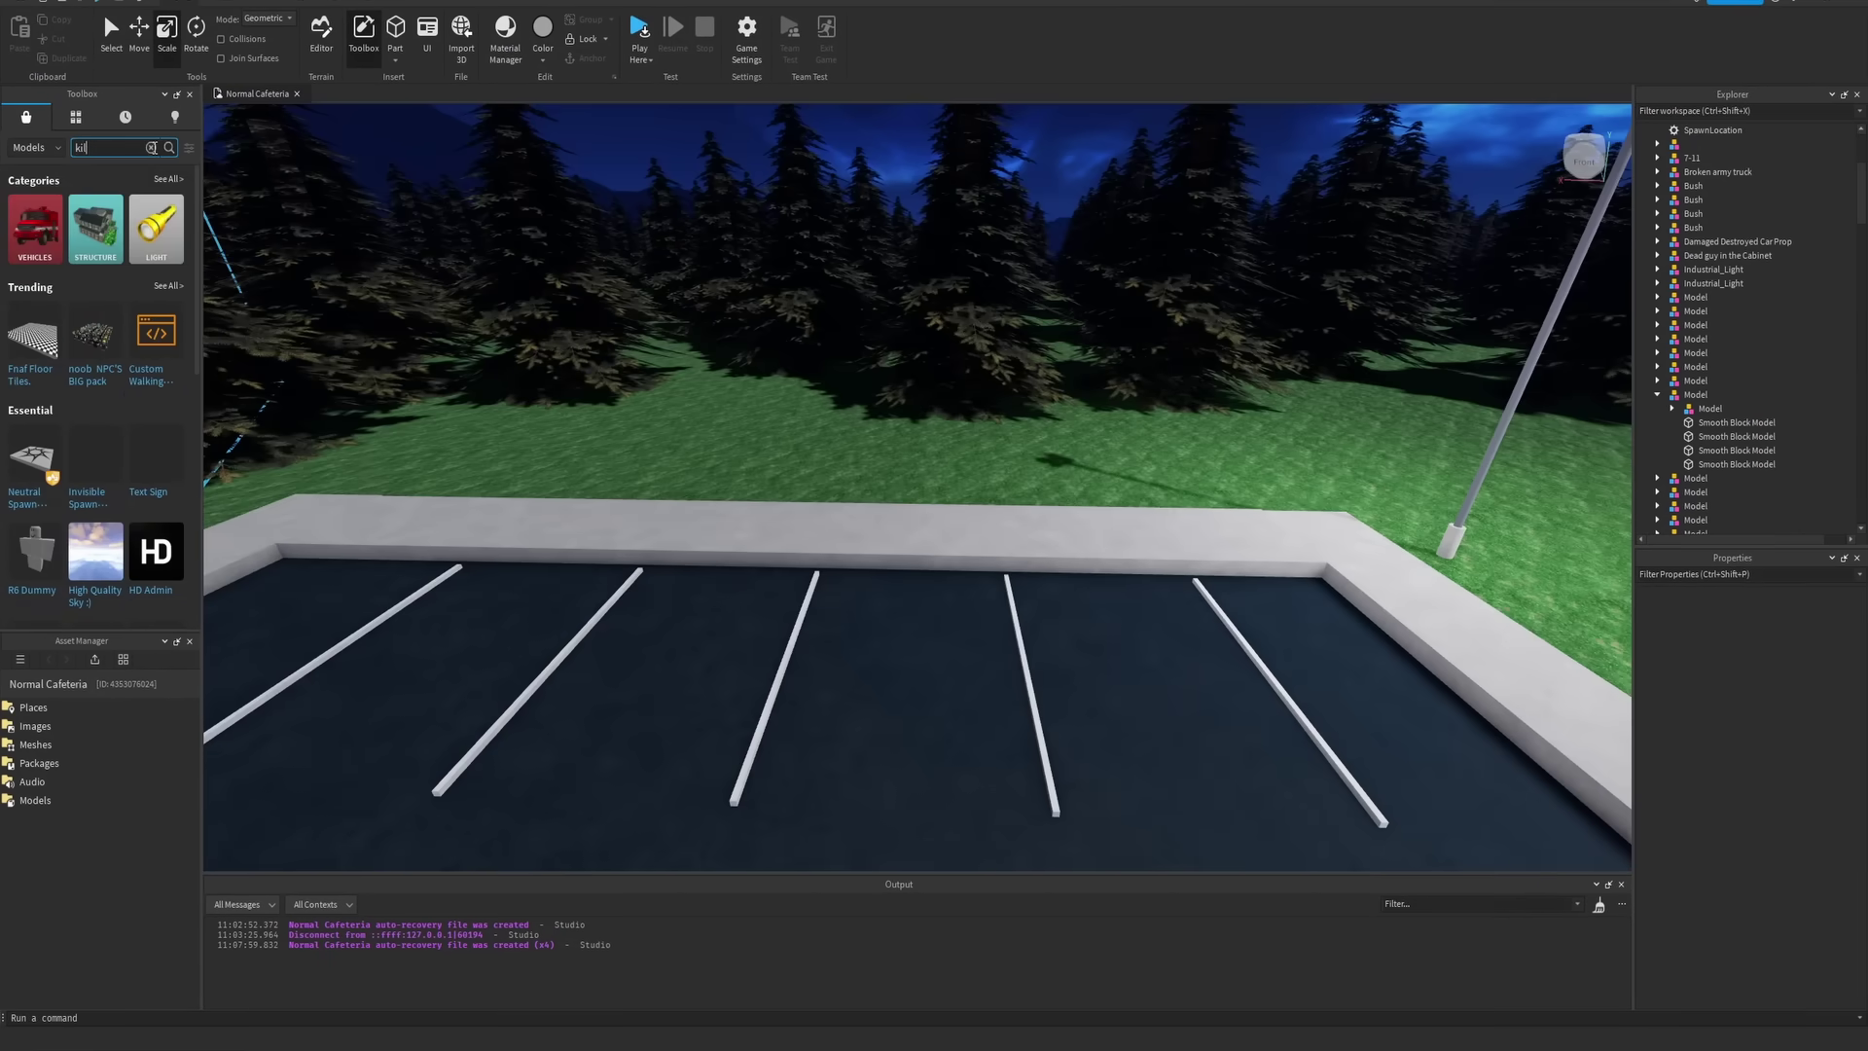
type("iller")
key("Return")
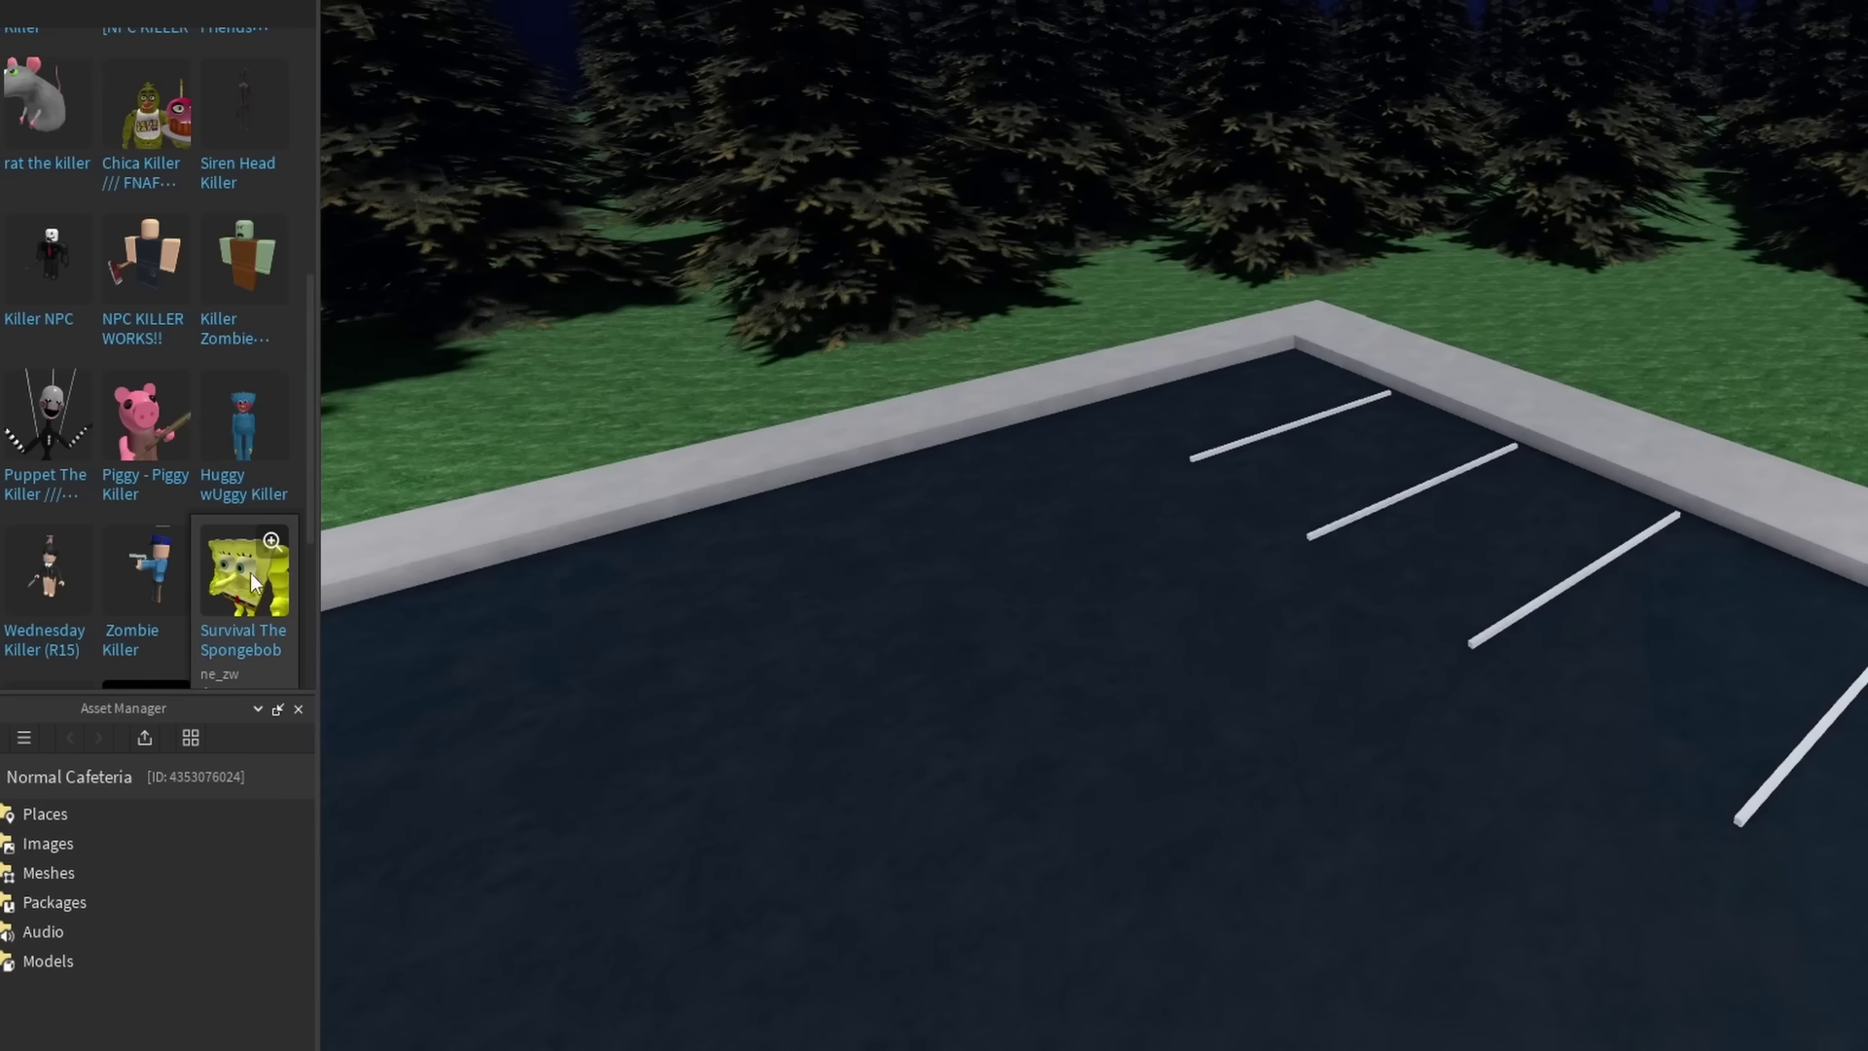
left_click(225, 582)
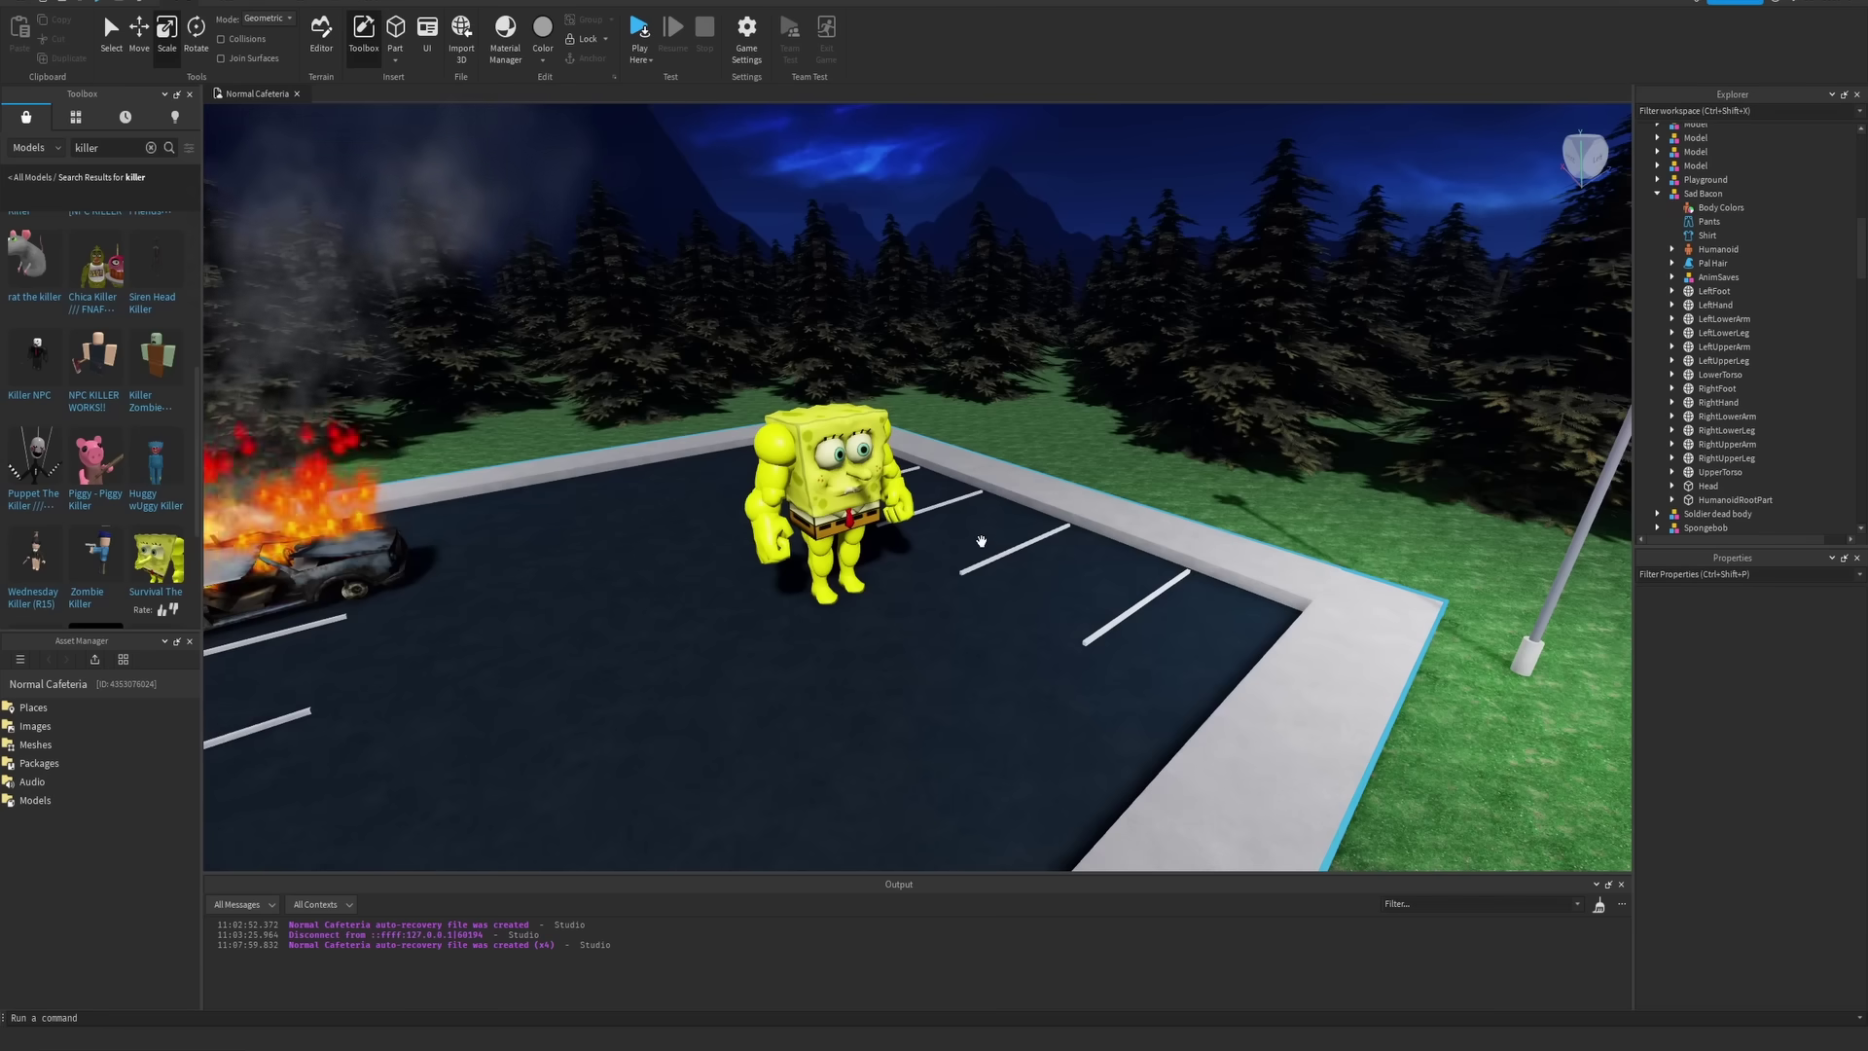
scroll(961, 534, "up", 3)
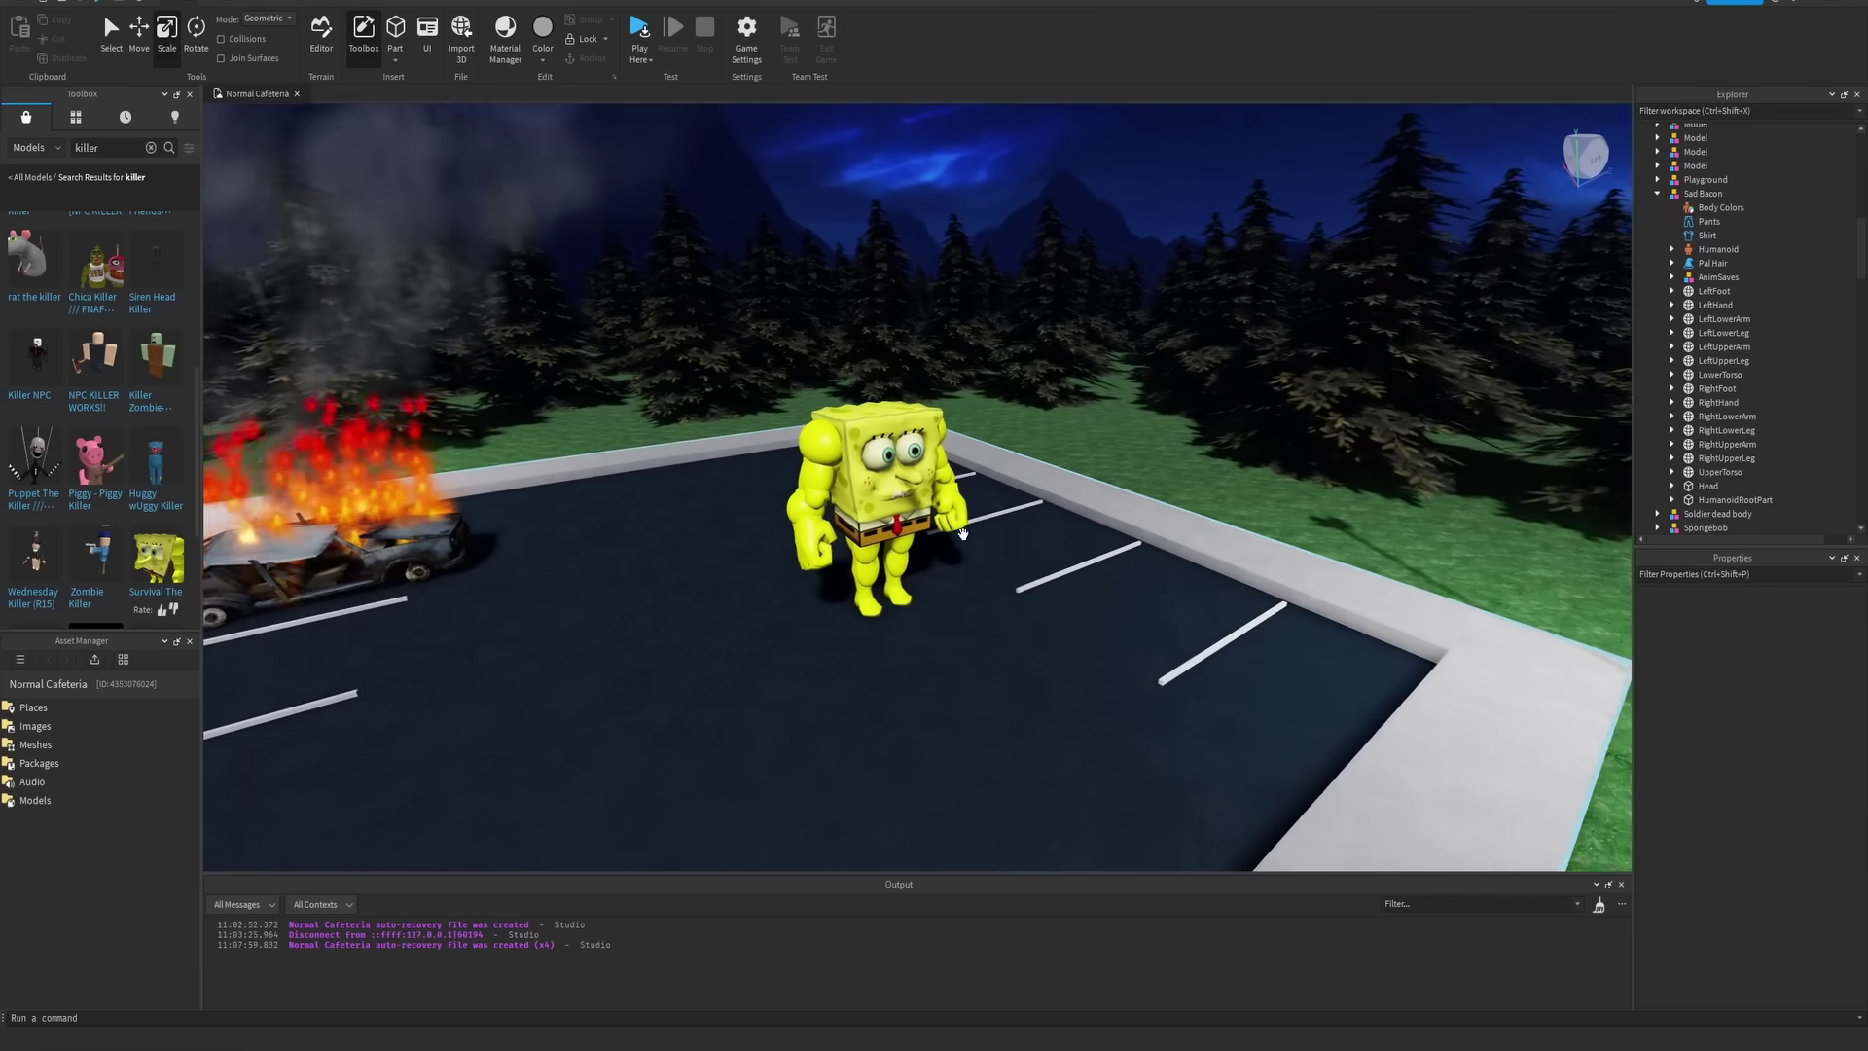
scroll(961, 534, "down", 4)
left_click(934, 490)
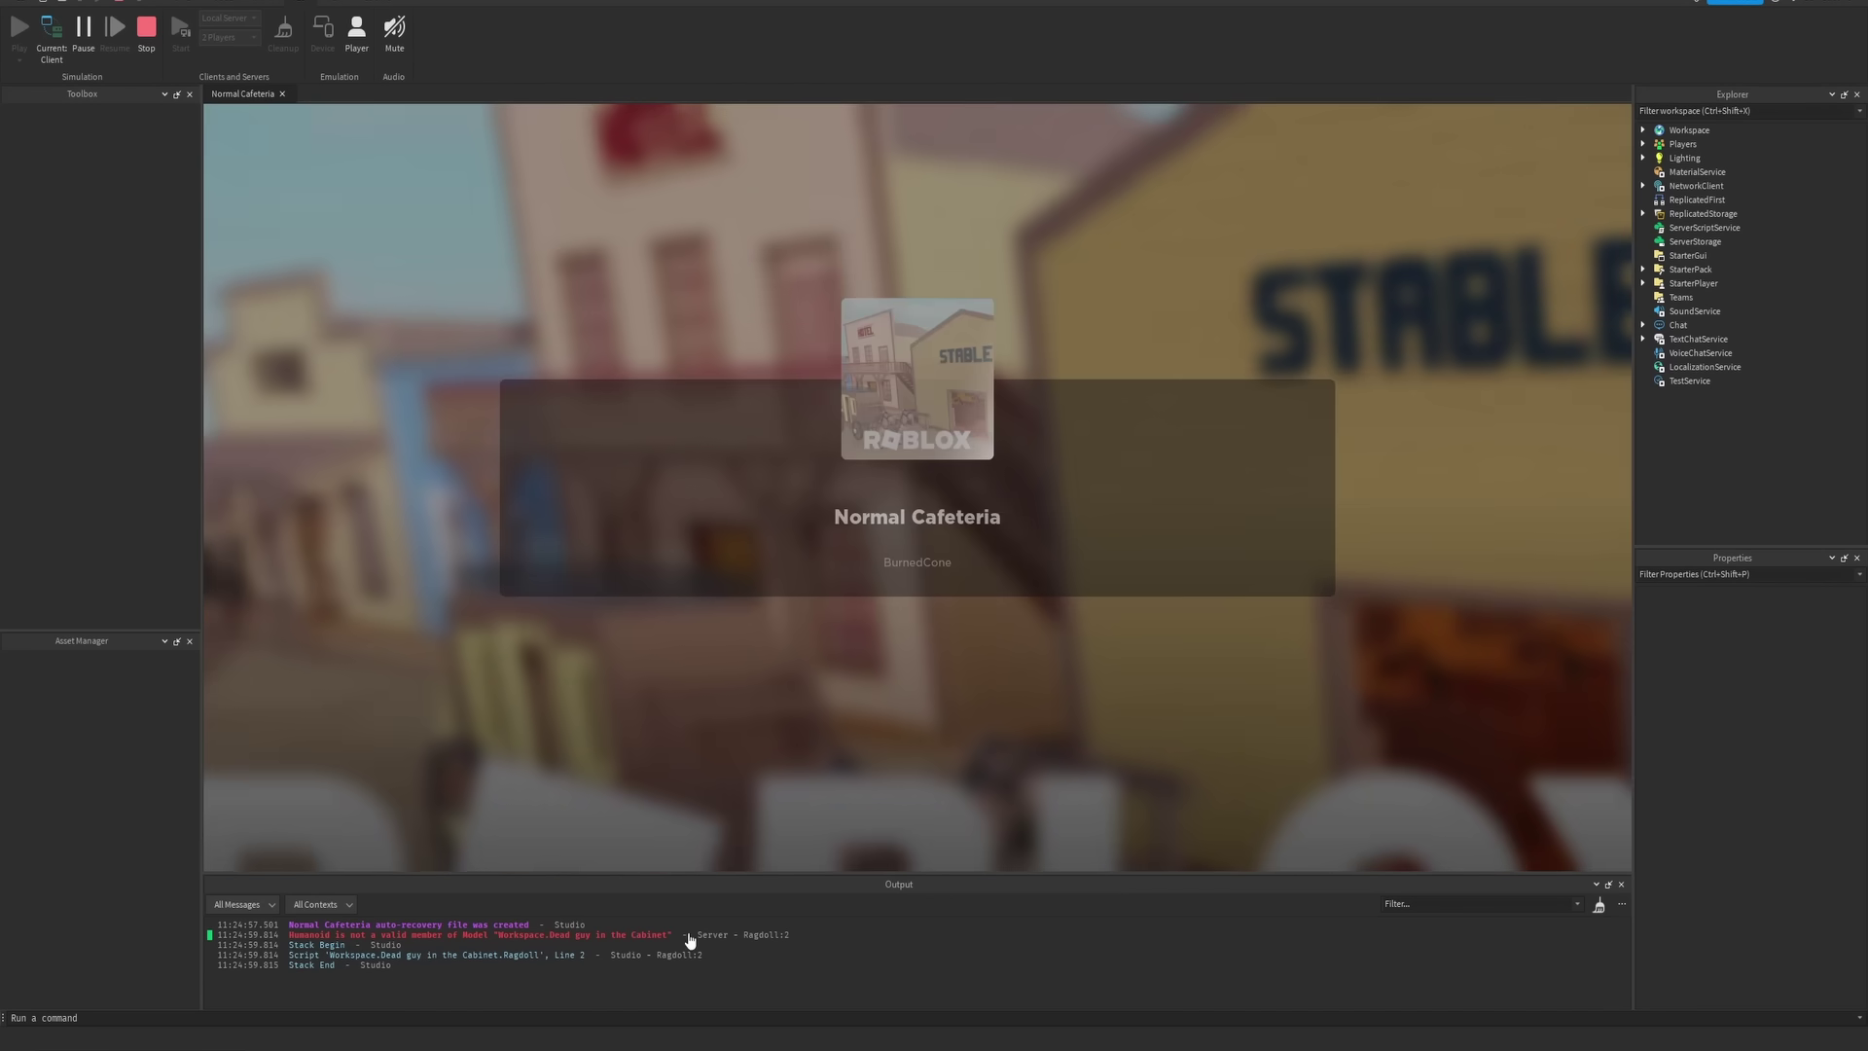
Playtest with the Spongebob killer in place, examine the script errors in the output, equip the Flash Light and end the test
left_click_drag(690, 940, 296, 935)
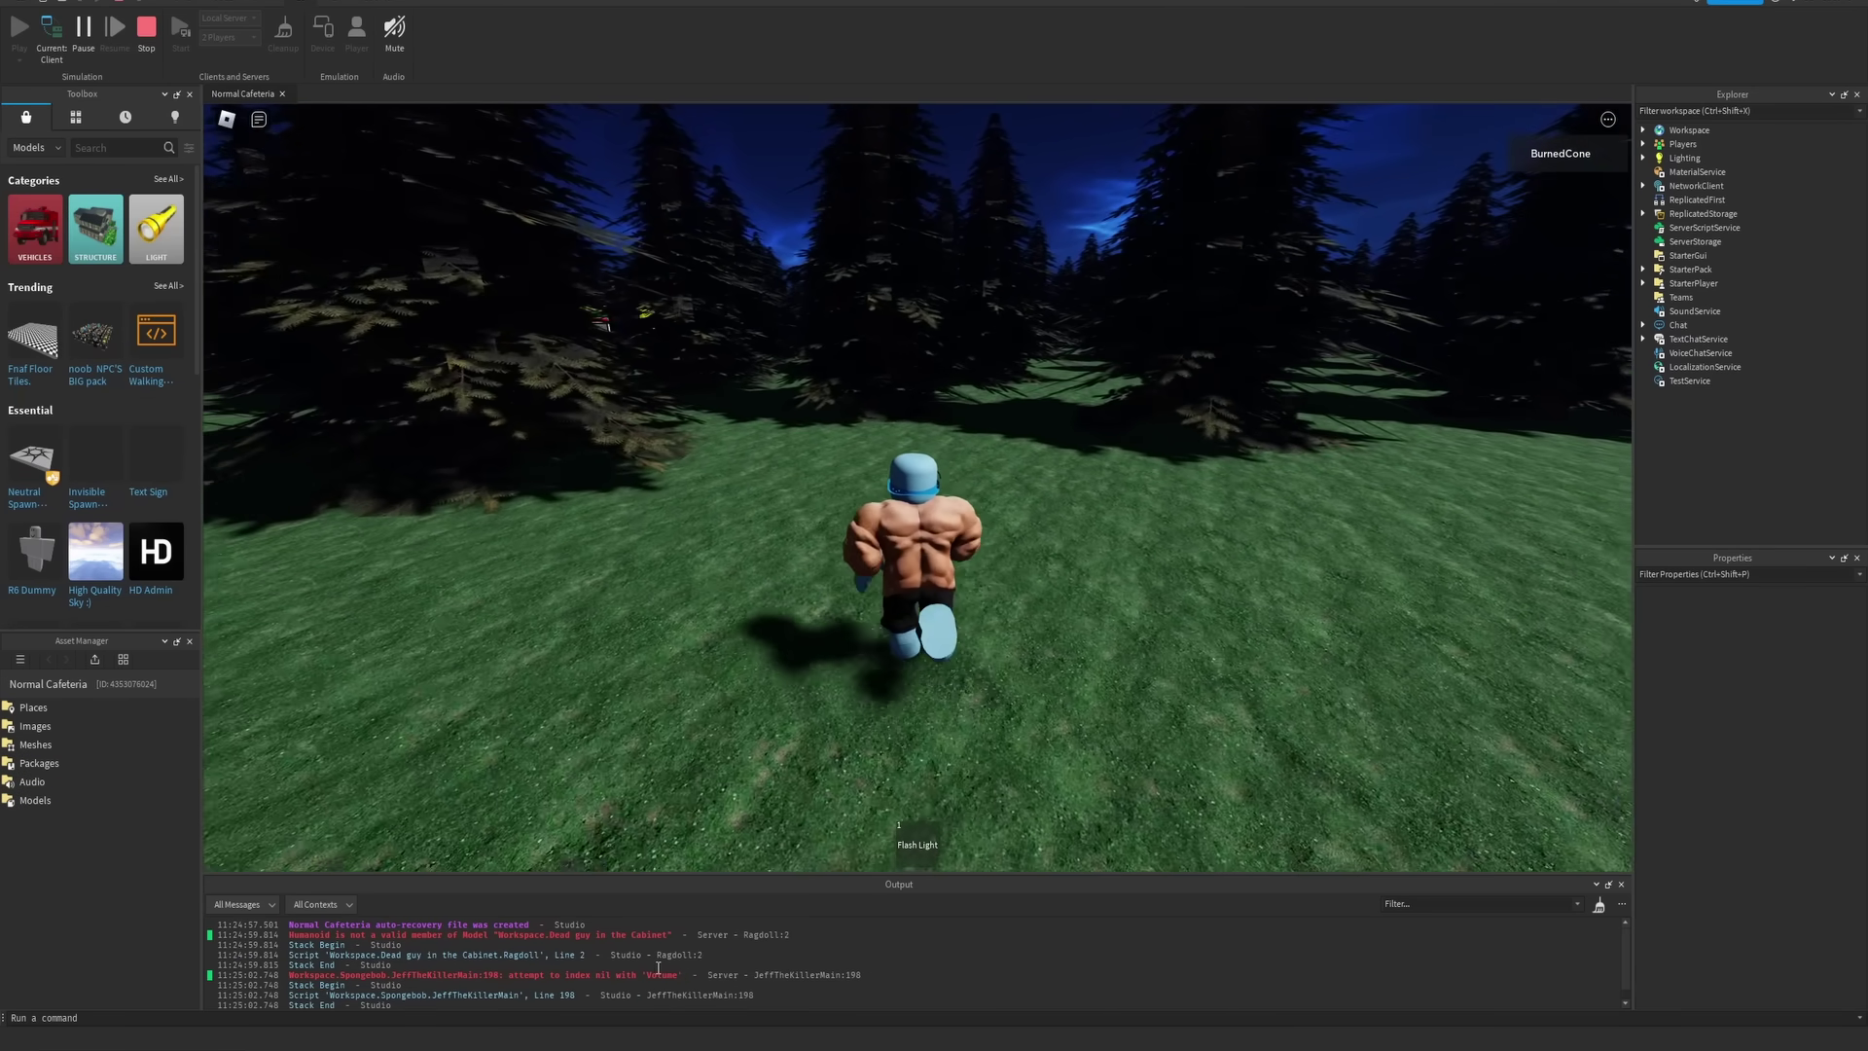
left_click_drag(660, 974, 682, 974)
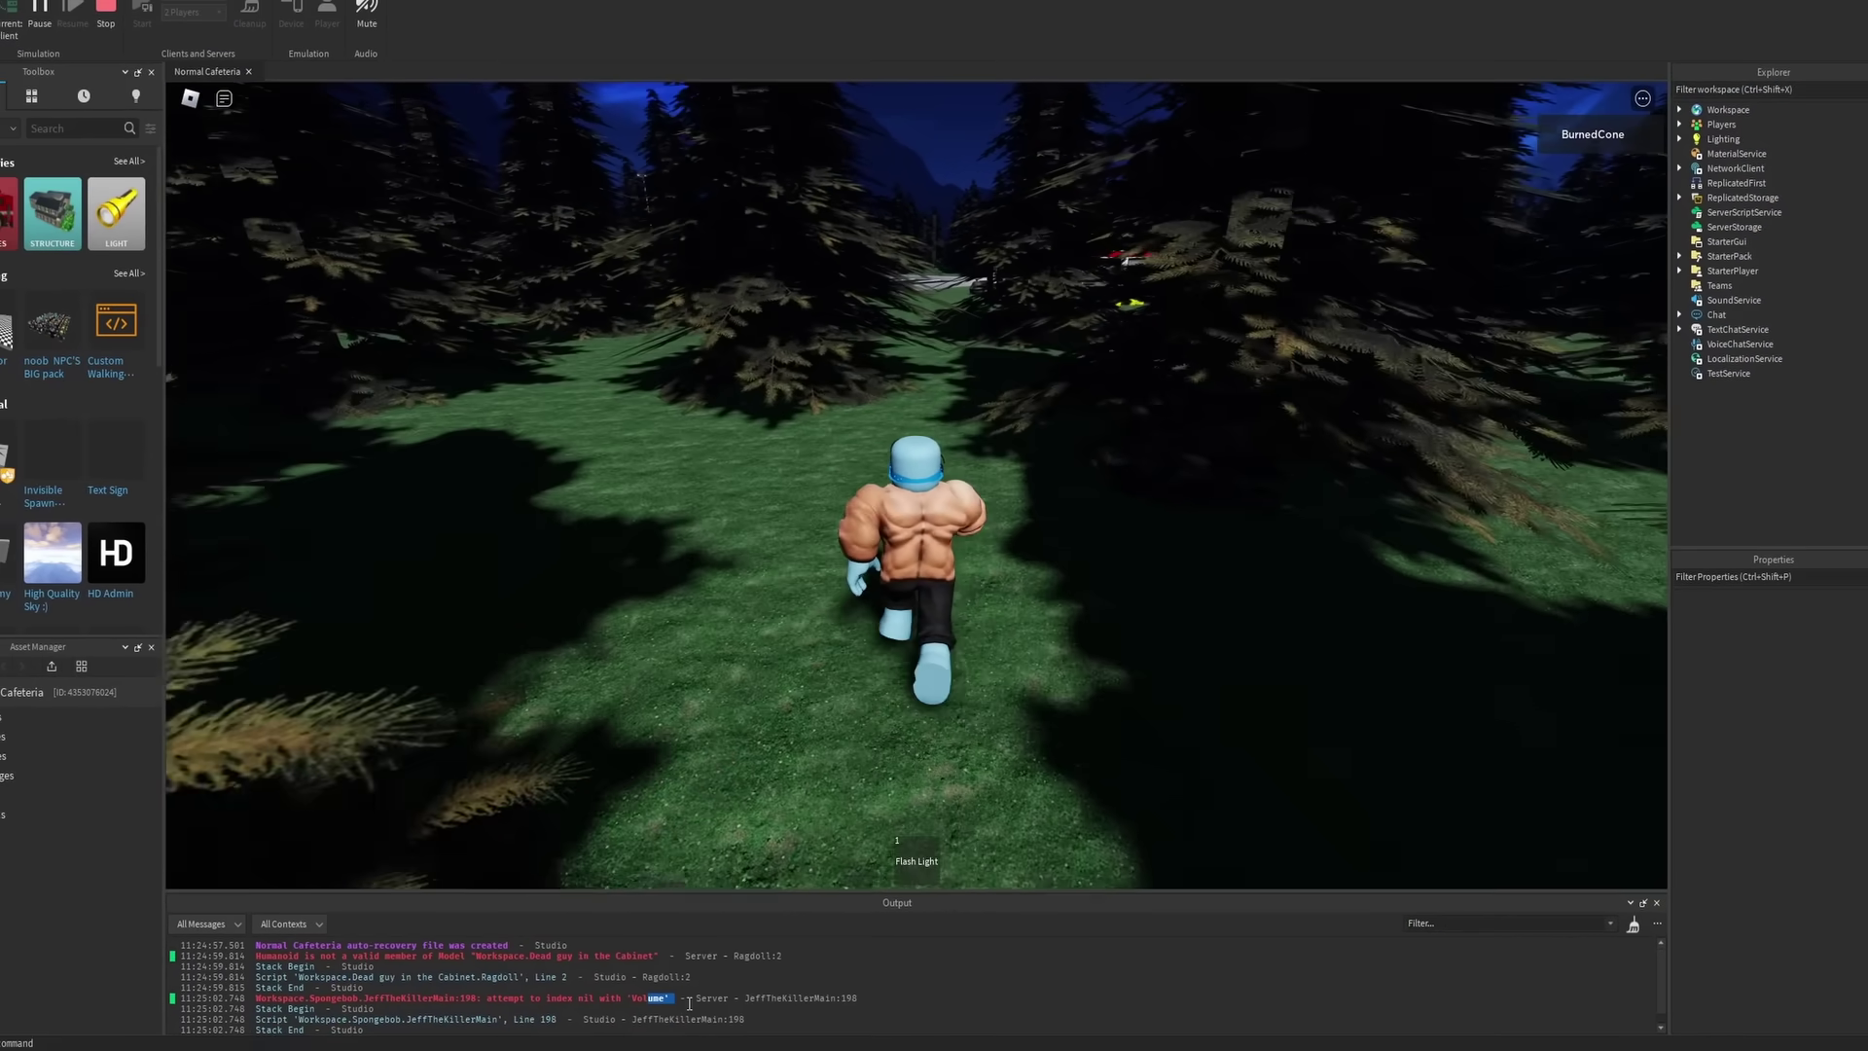
key("1")
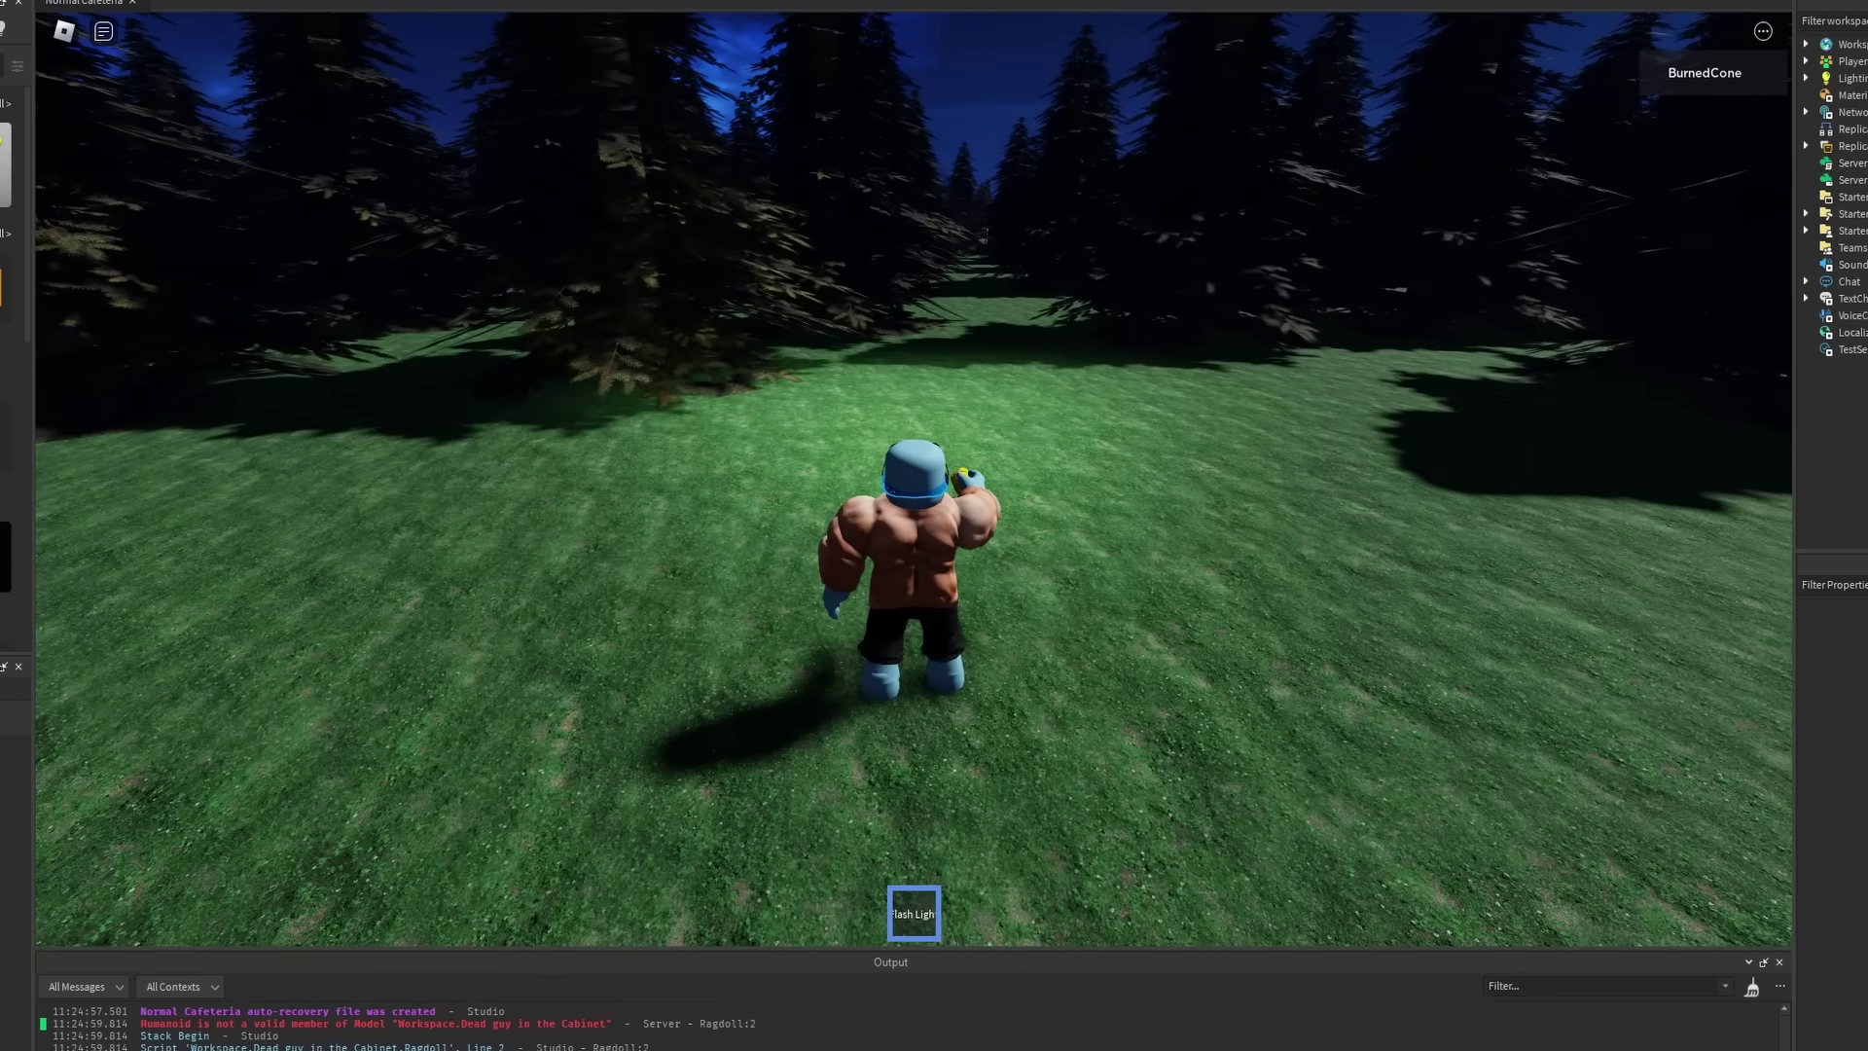
key("shift+F5")
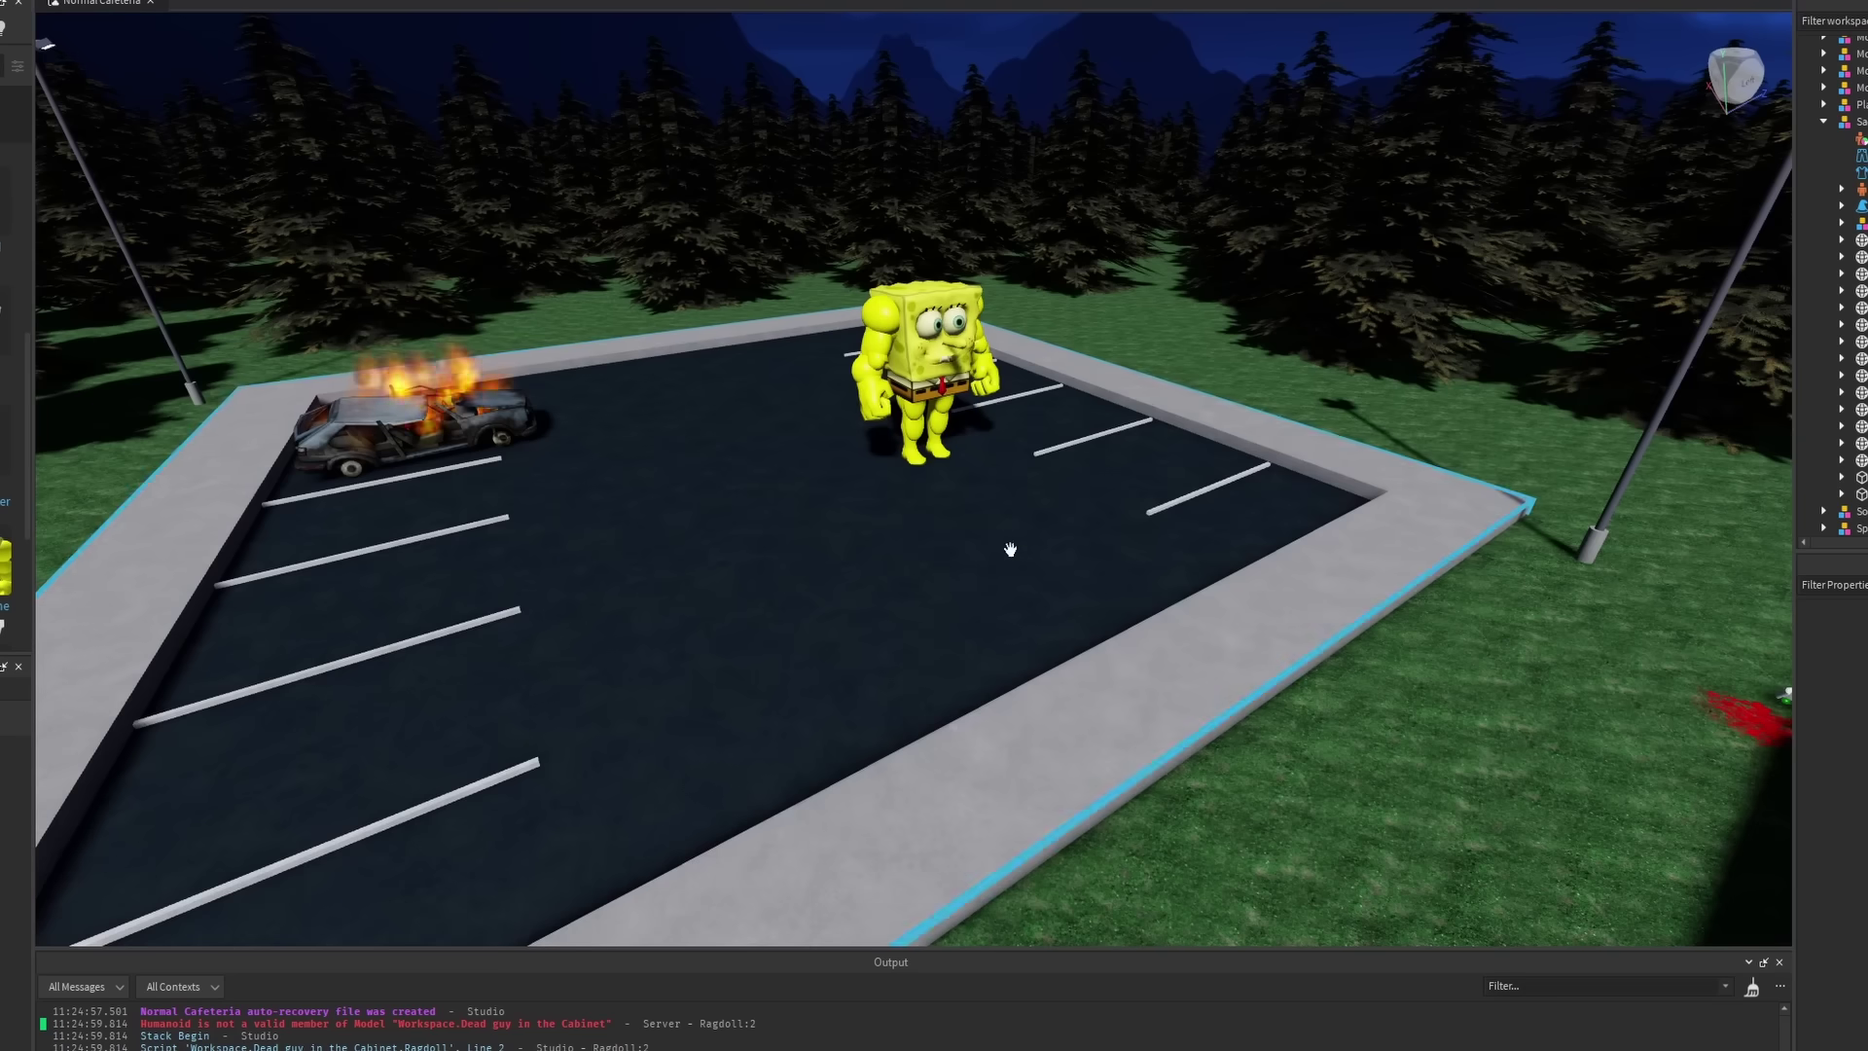
Replace the Spongebob on the parking lot with the Enderman Minecraft Killer model from the library
left_click(897, 364)
key("f")
scroll(951, 383, "down", 3)
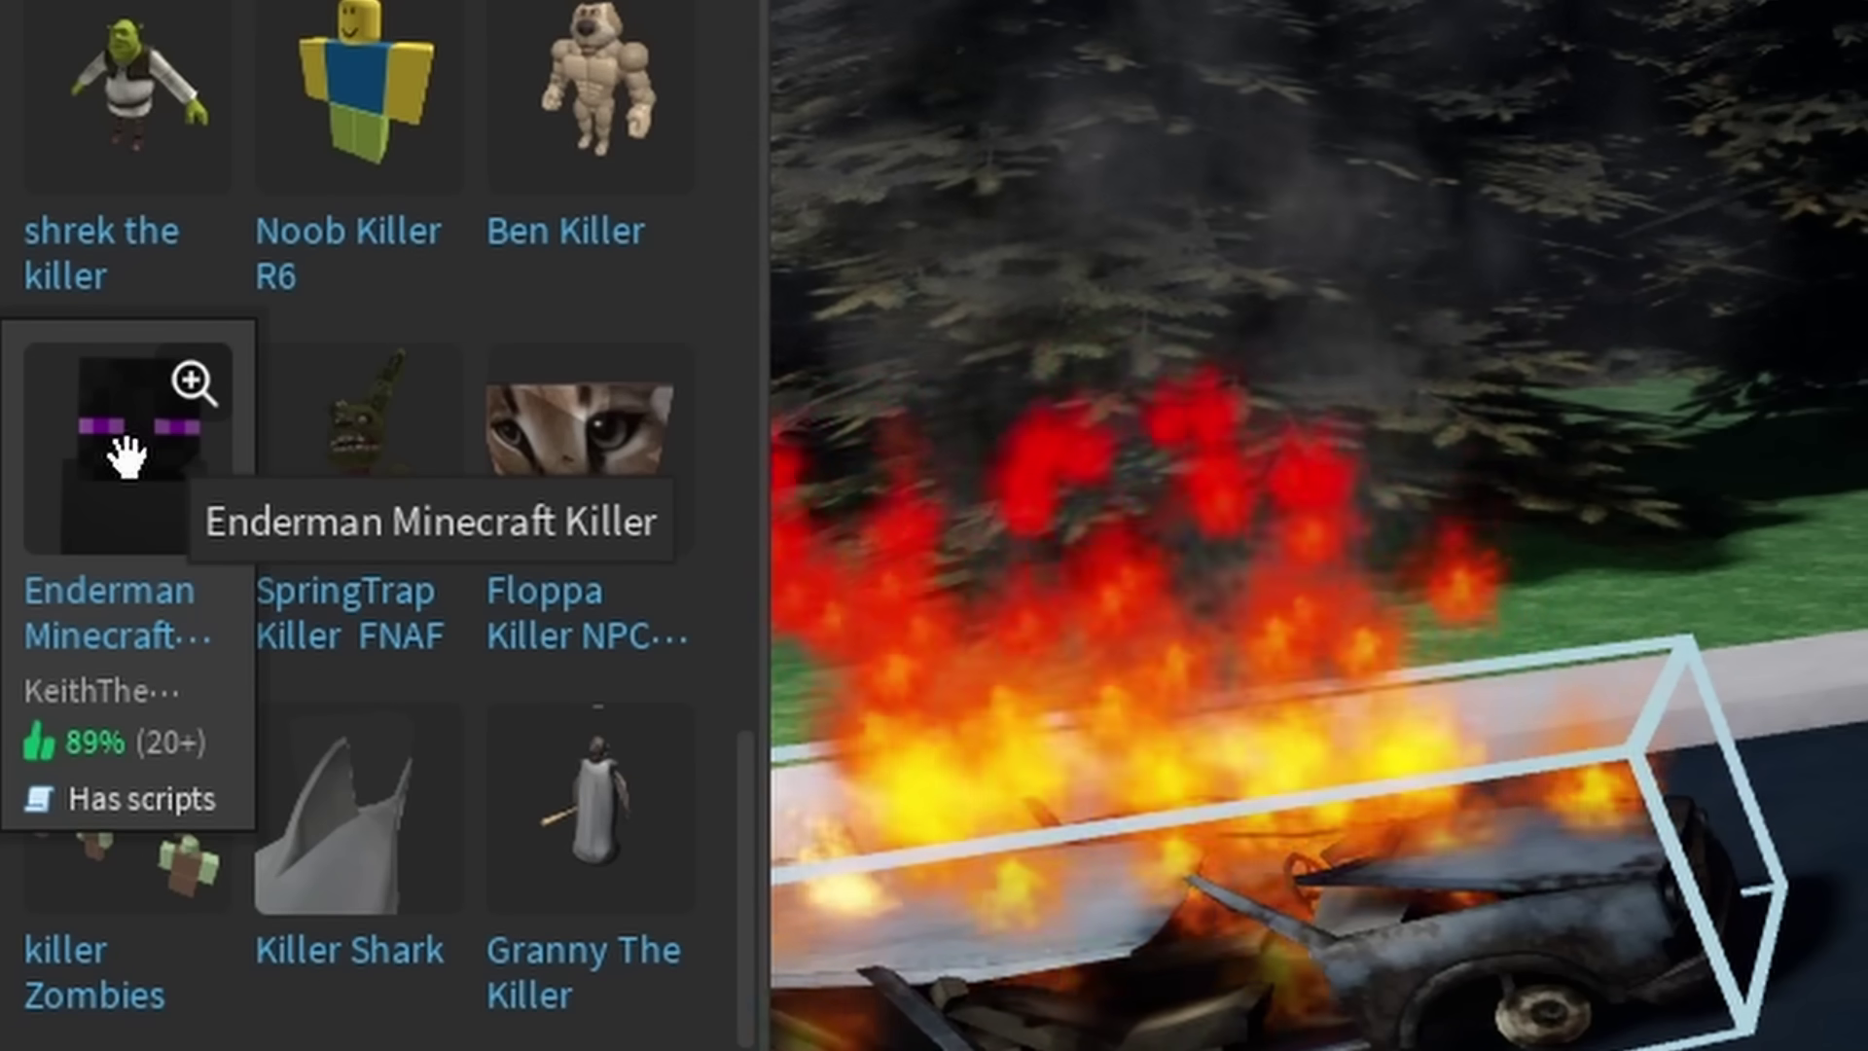
left_click(124, 455)
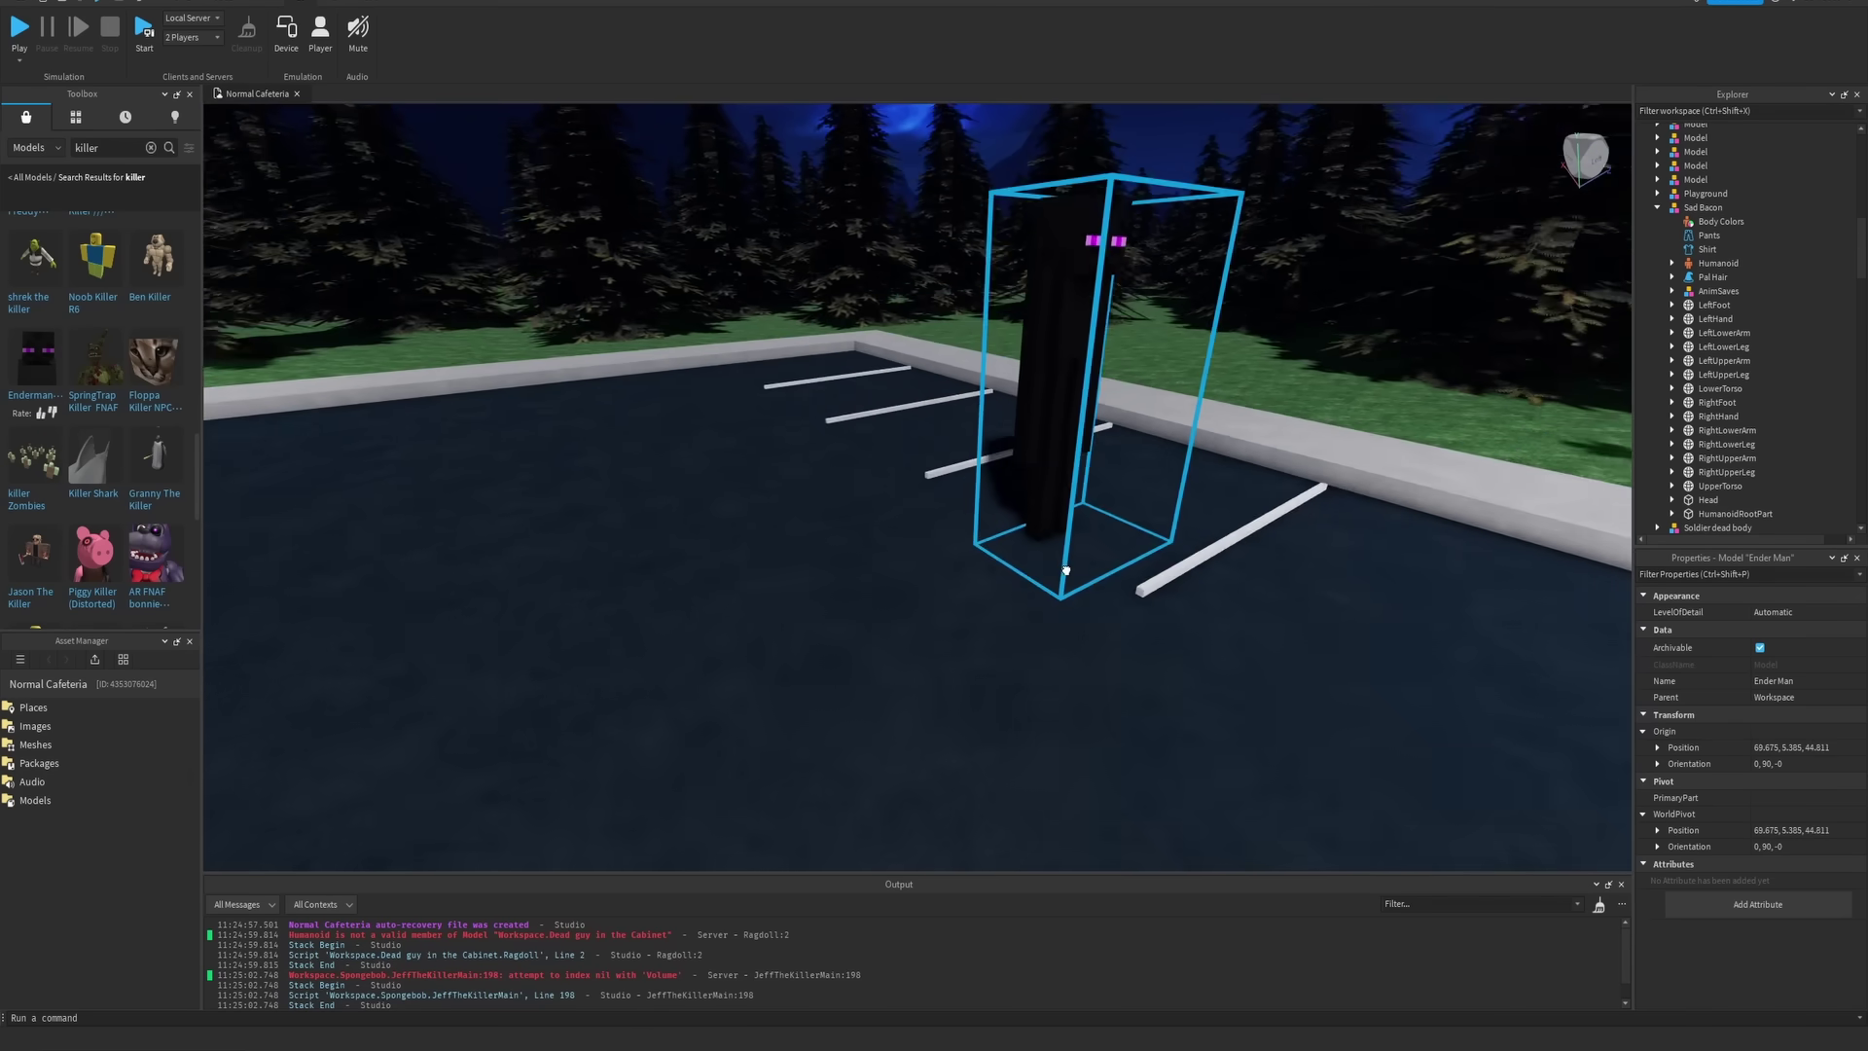
left_click_drag(1067, 570, 1071, 652)
left_click(1069, 650)
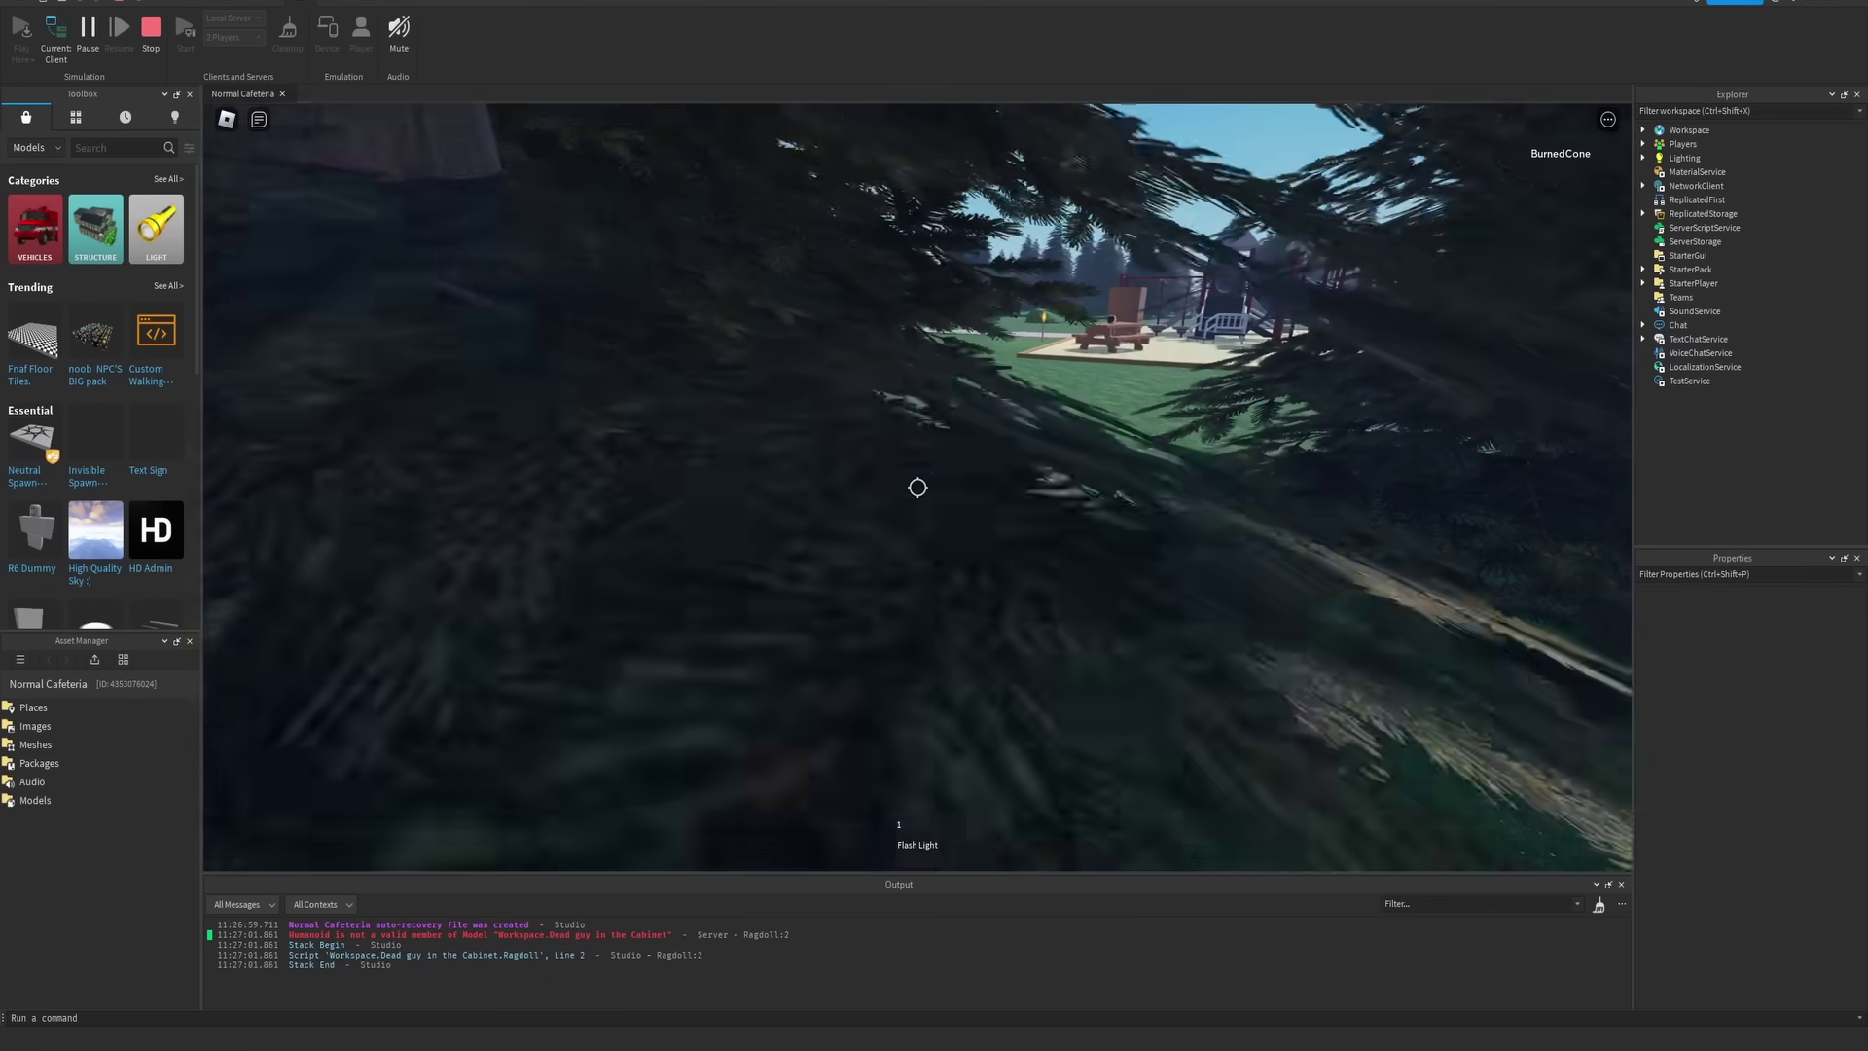
Playtest the map on foot from the forest past the playground and the 7-Eleven to the parking lot
scroll(917, 487, "down", 5)
key("w")
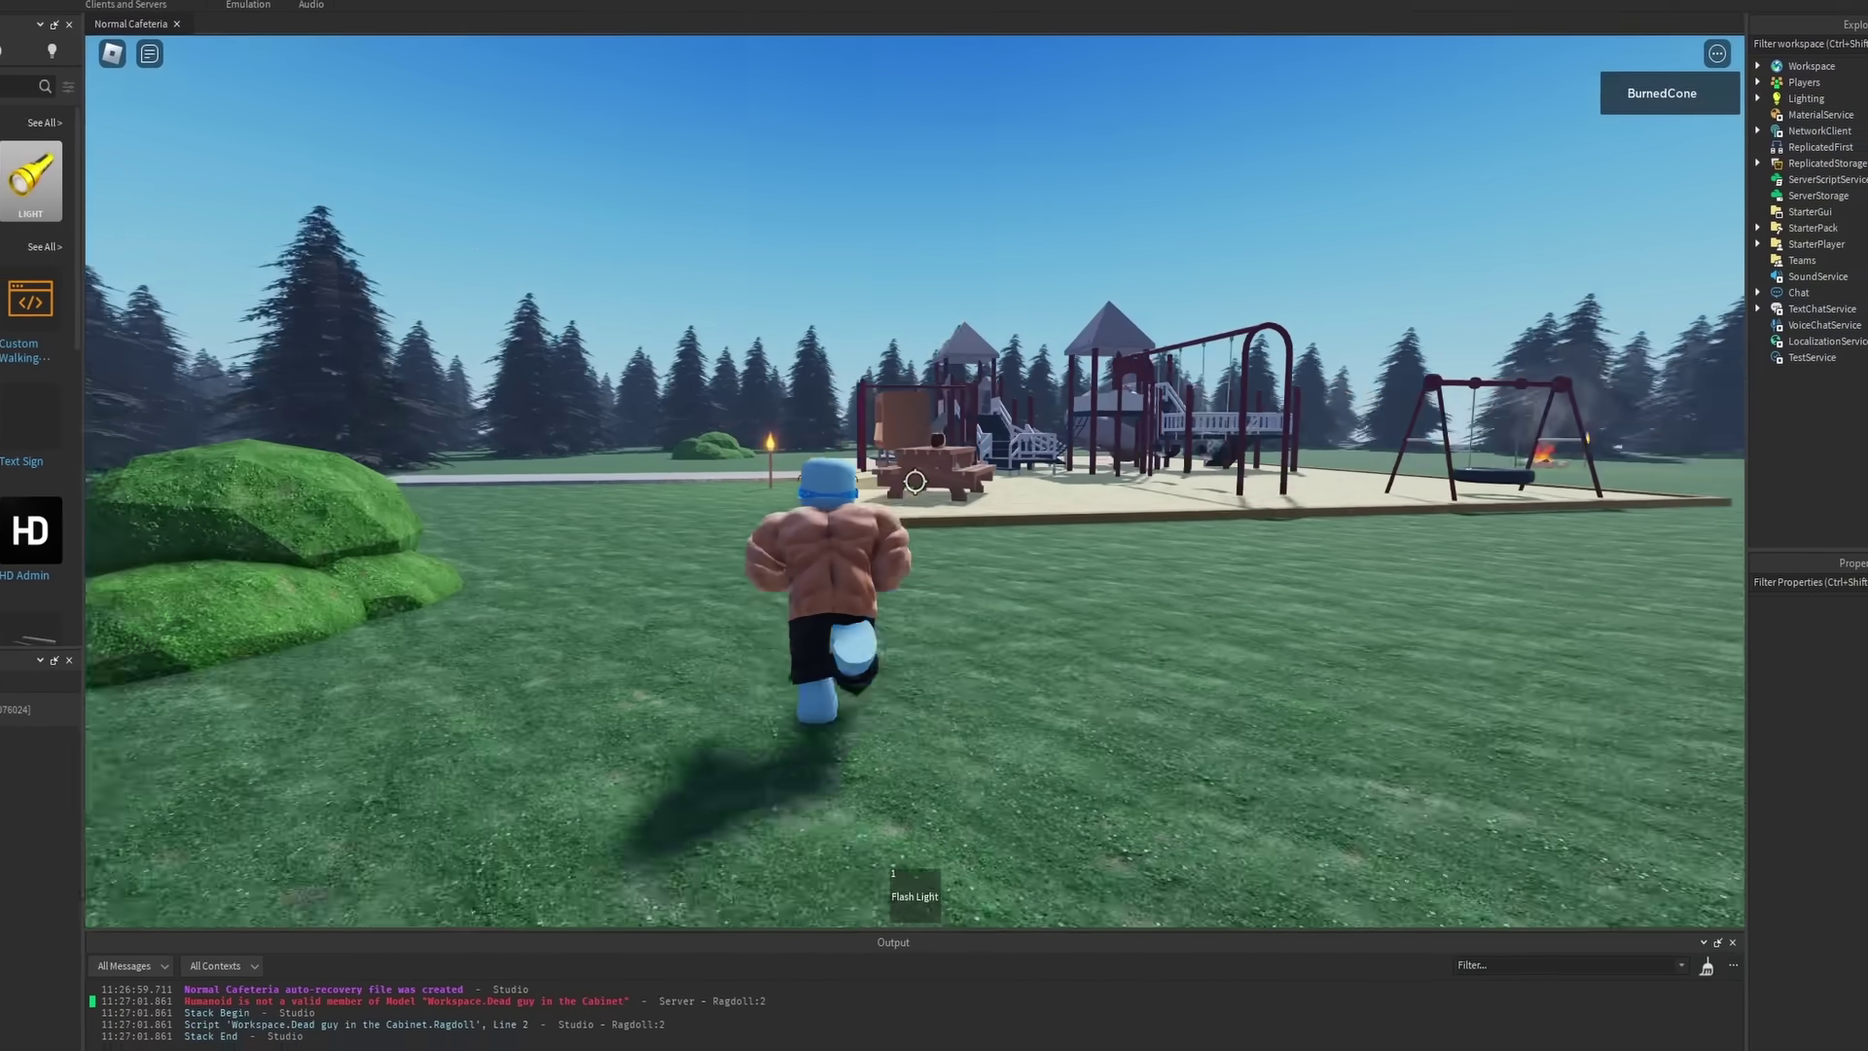
key("a")
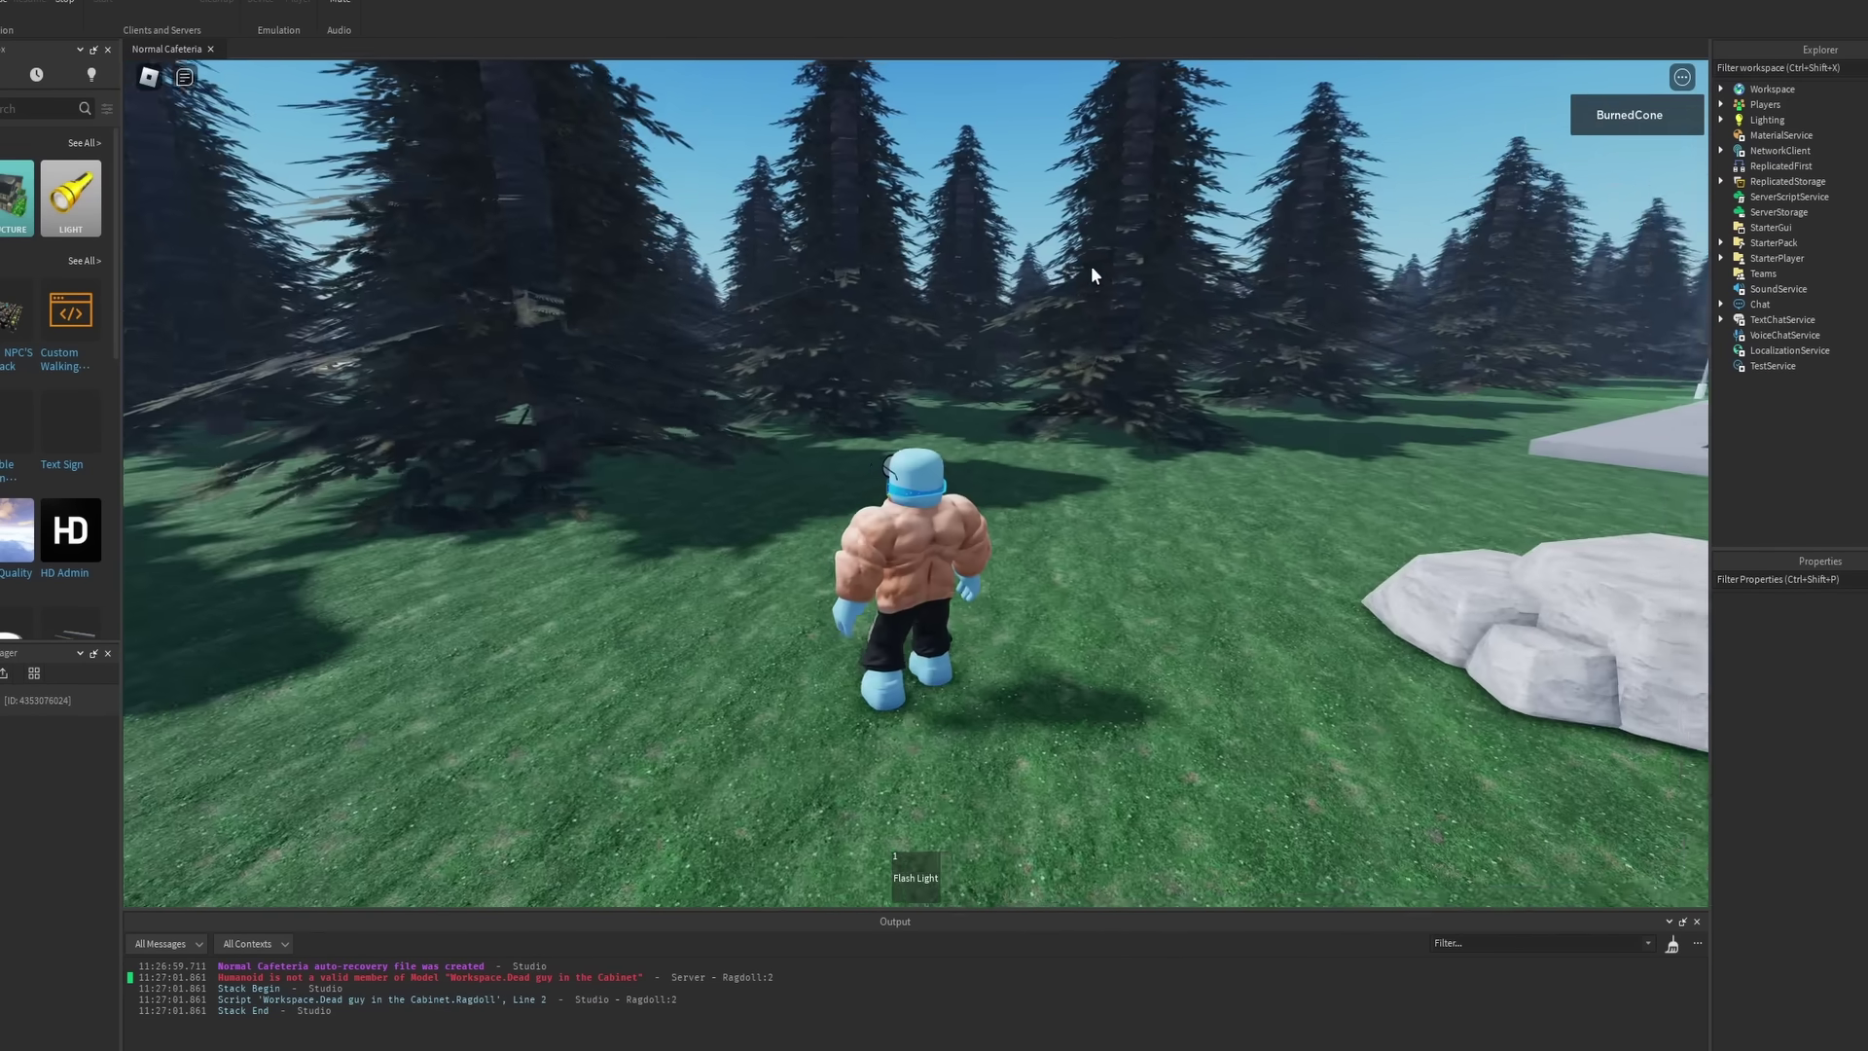
key("w")
key("a")
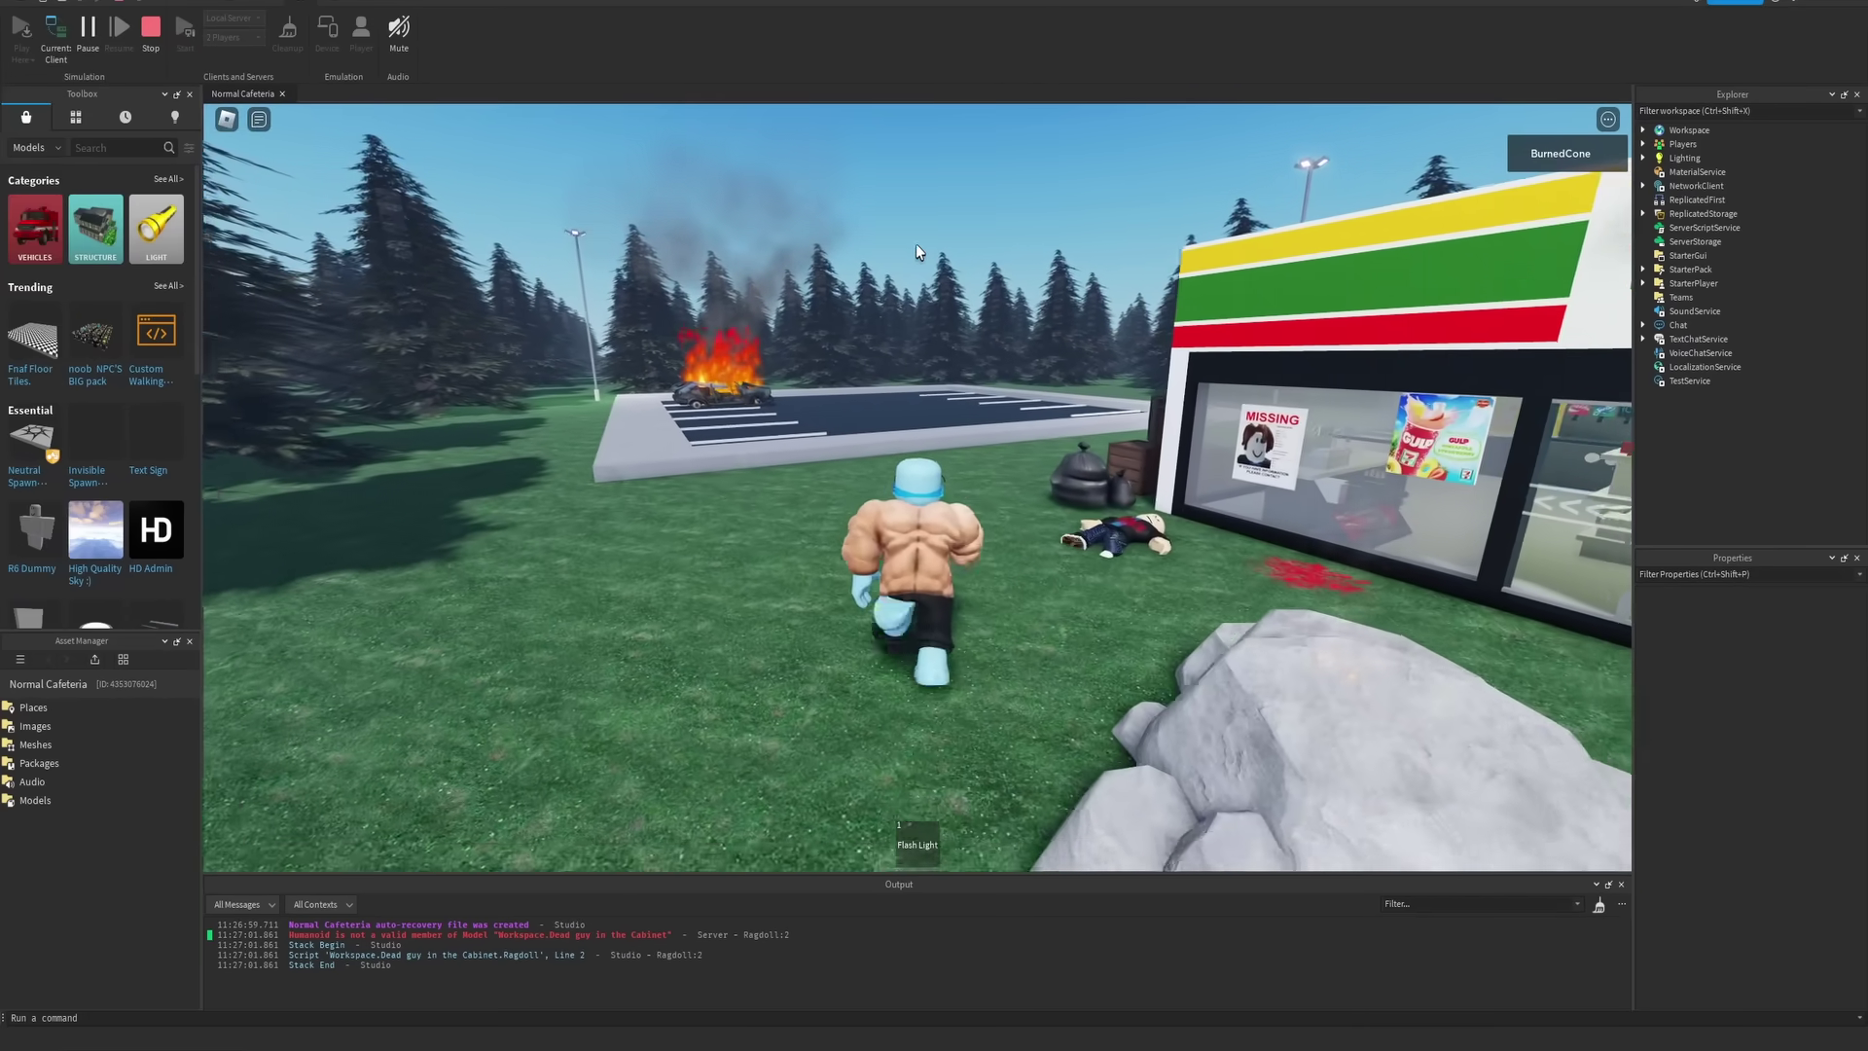
key("a")
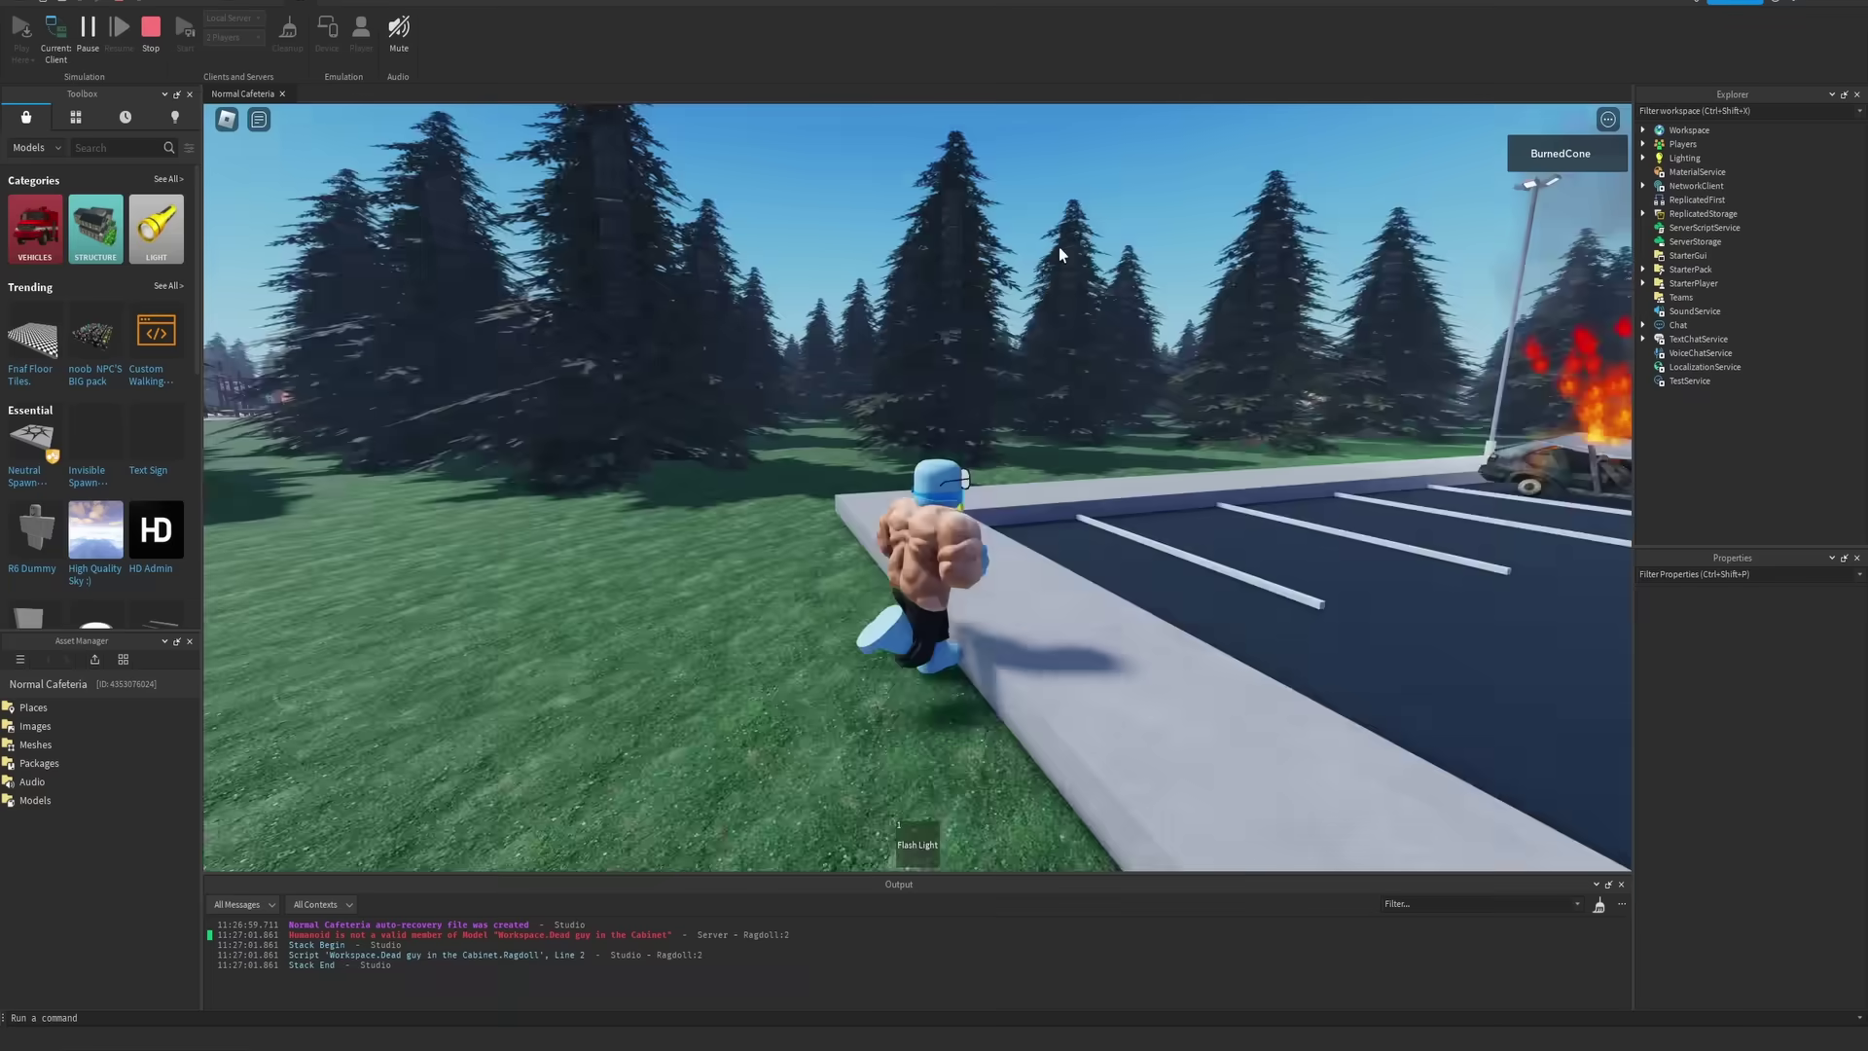
Run through the forest and past the 7-Eleven to test how the Enderman chases and attacks the player
key("shift")
key("w")
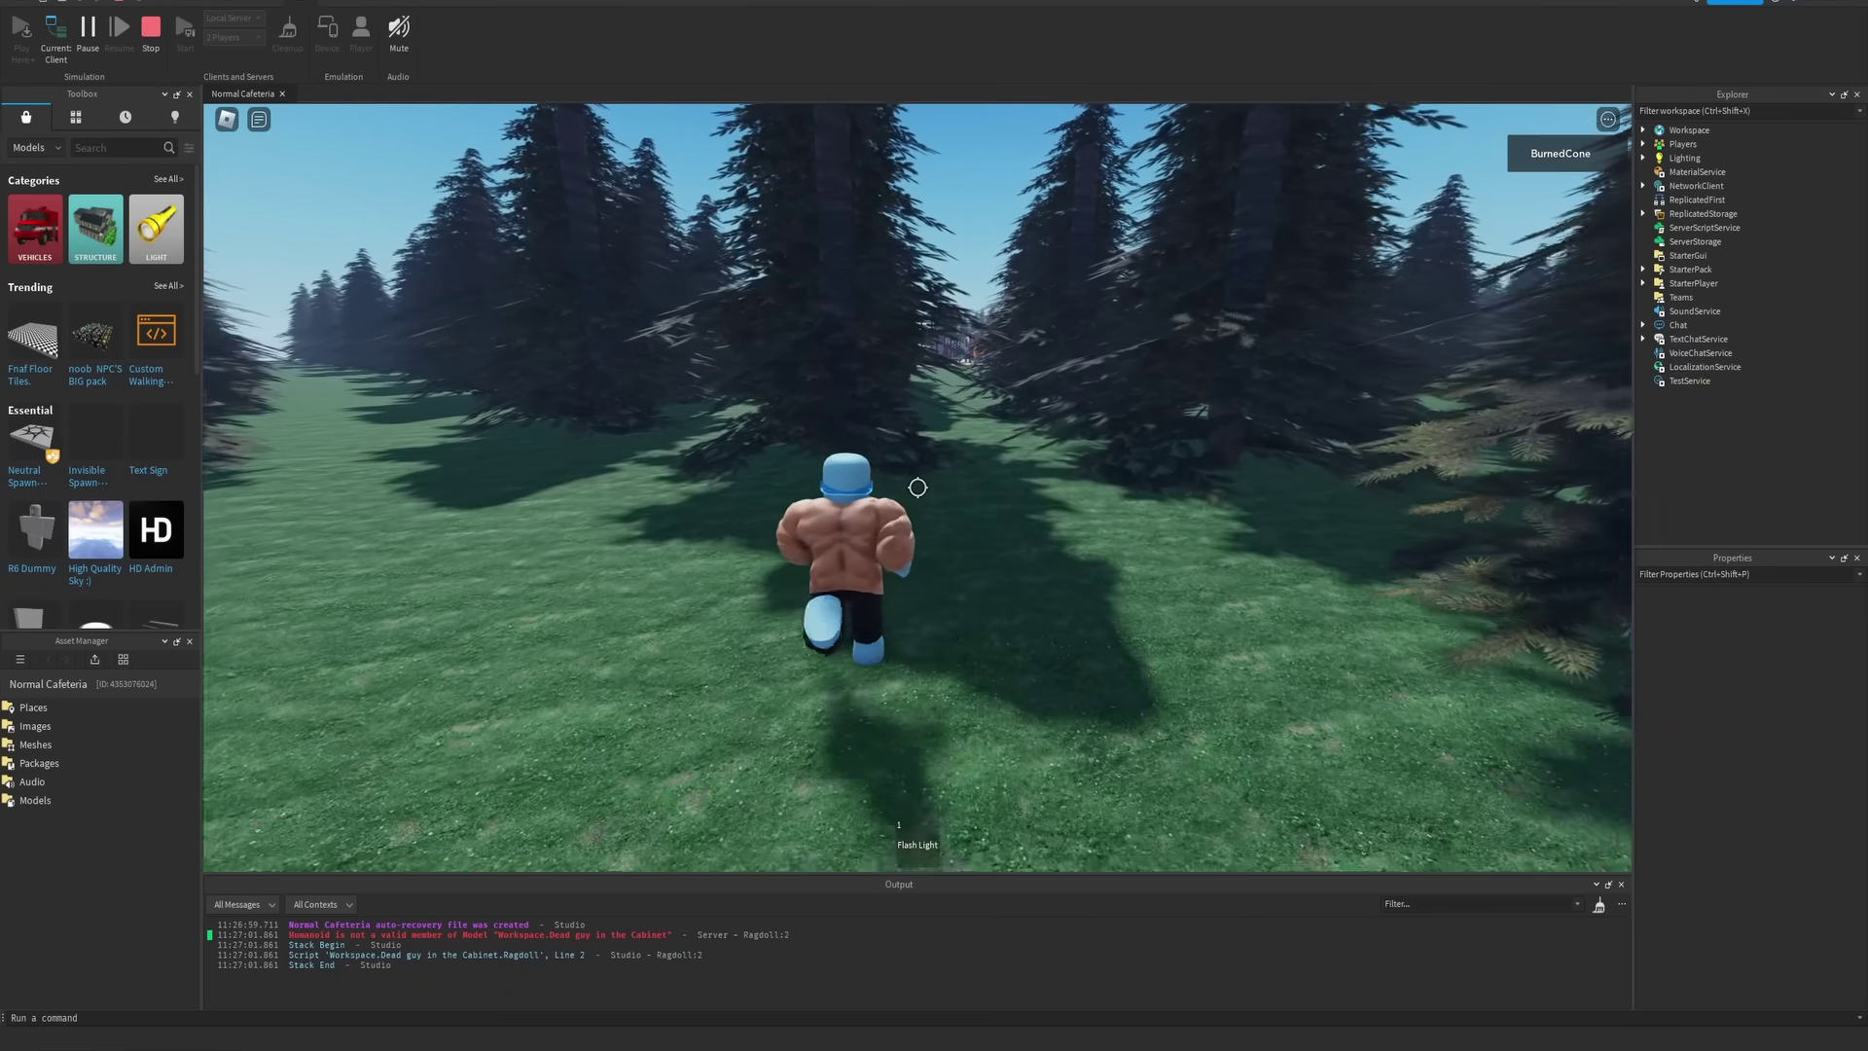
key("w")
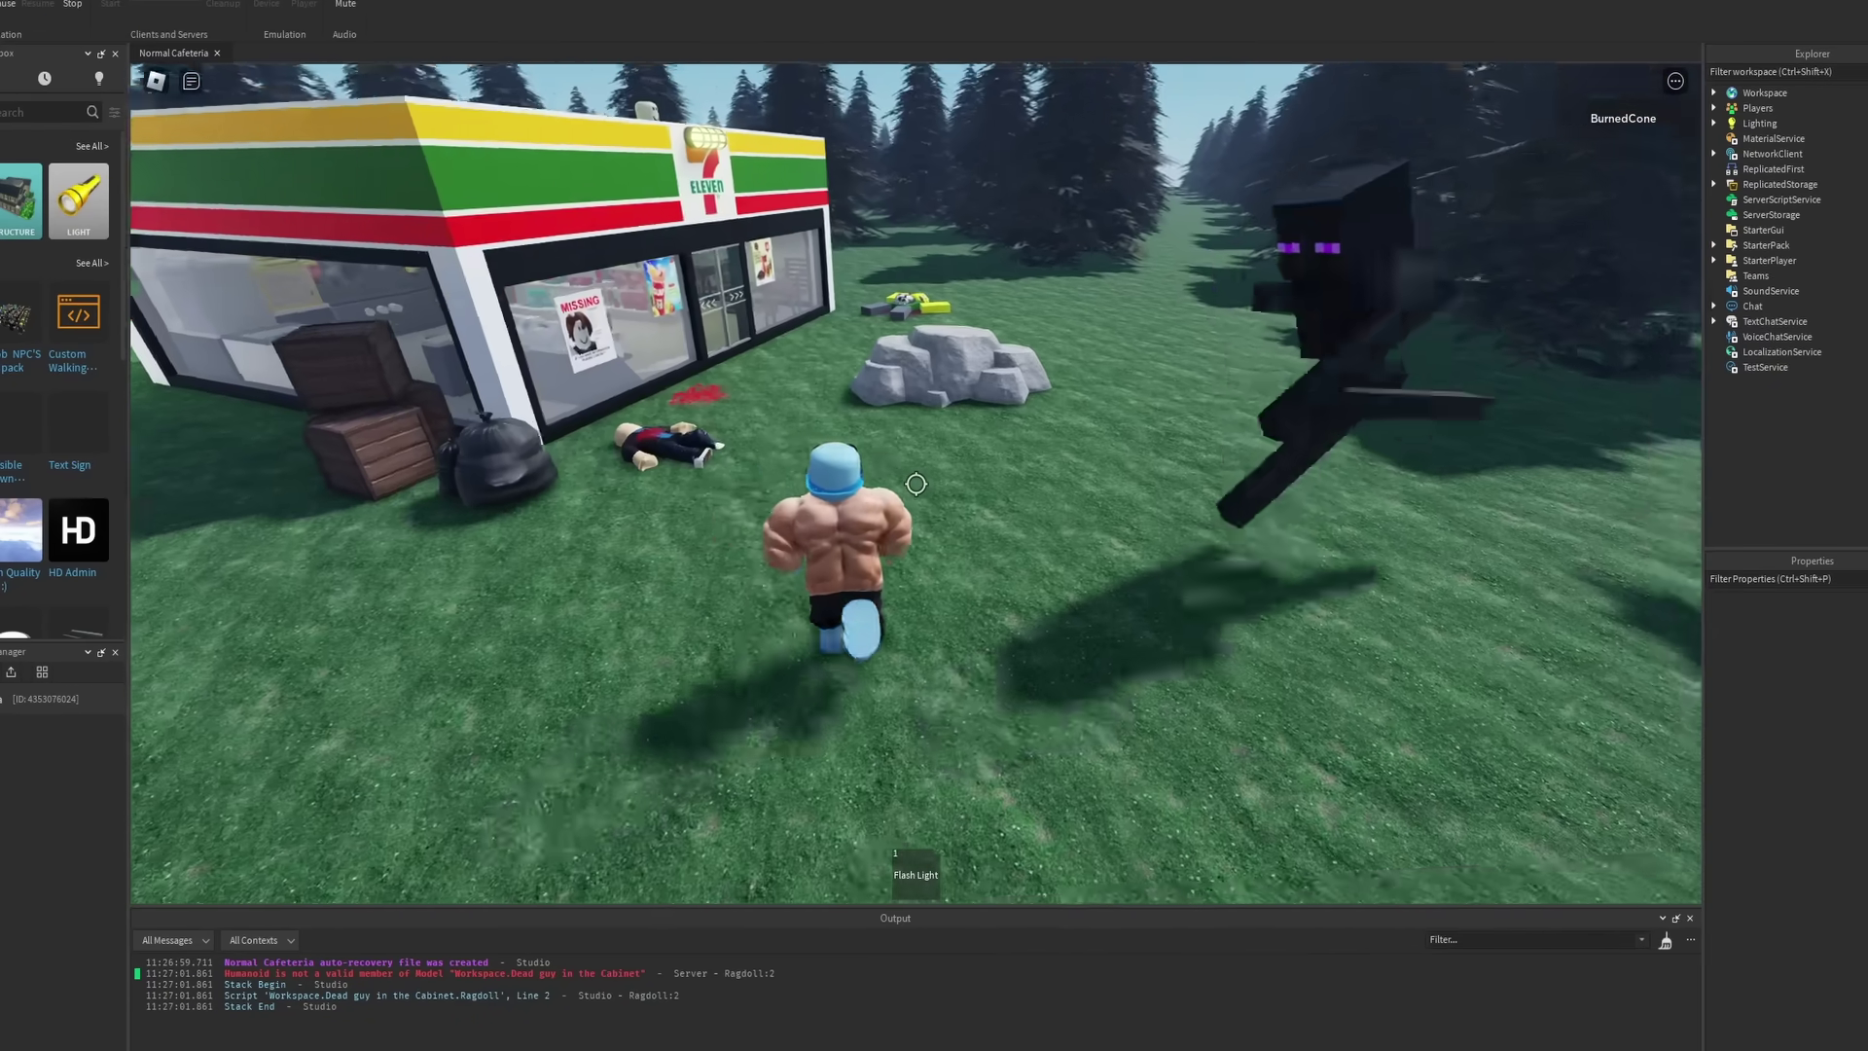
key("space")
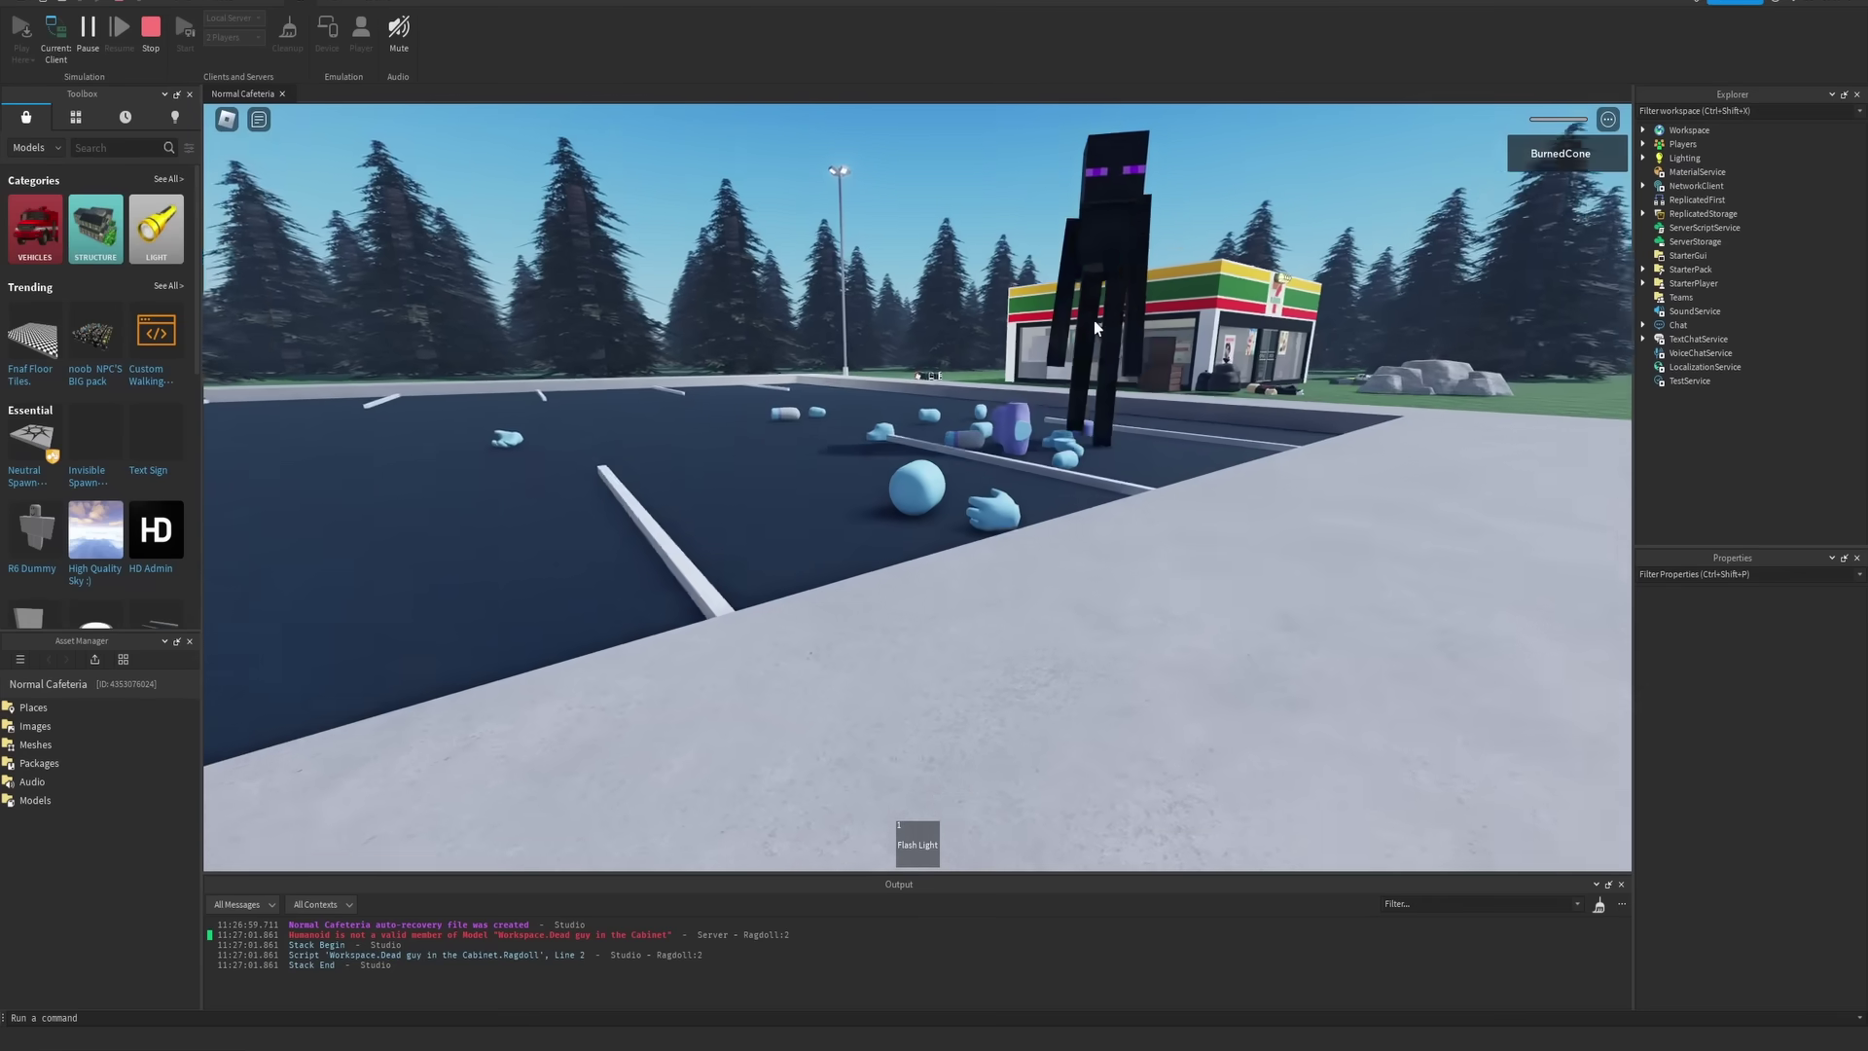
key("w")
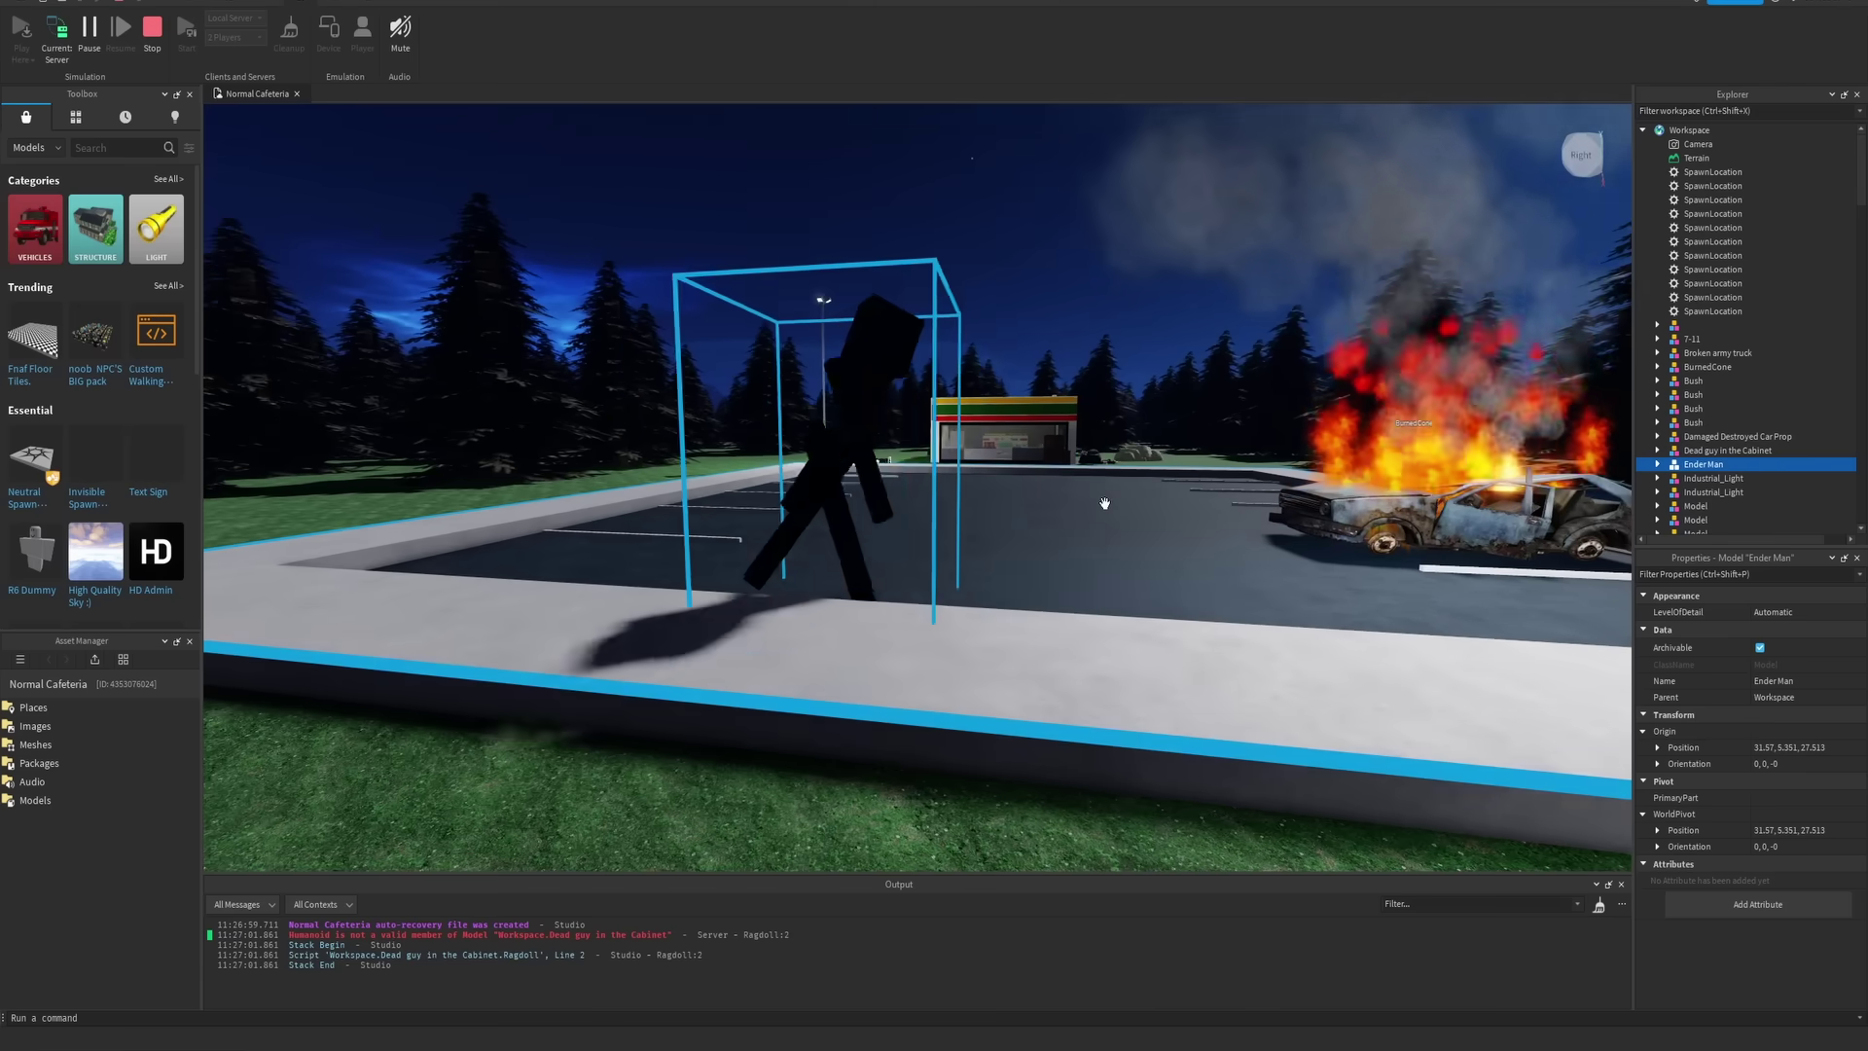
Watch the Enderman around the burning car from the server view during the playtest
scroll(1104, 504, "up", 5)
key("f")
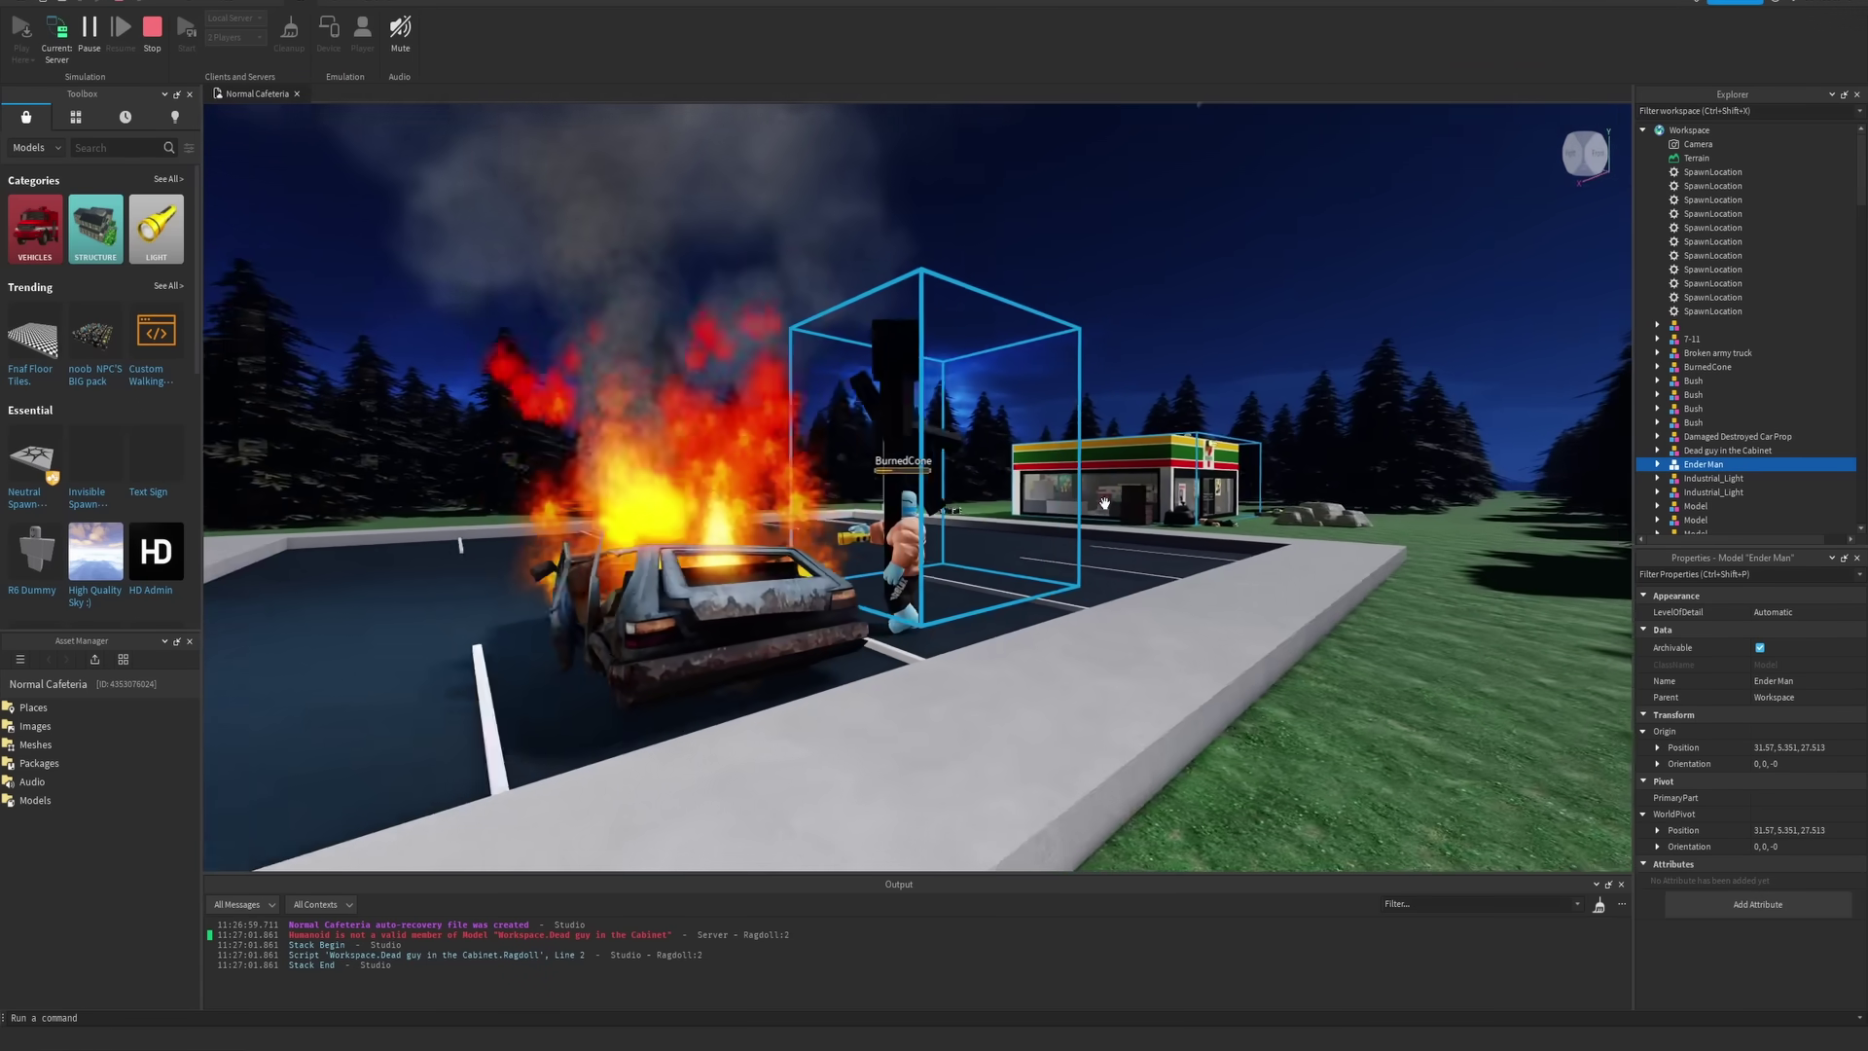
mouse_move(1104, 504)
right_mouse_down()
mouse_move(870, 450)
mouse_move(1105, 467)
mouse_move(1000, 501)
right_mouse_up()
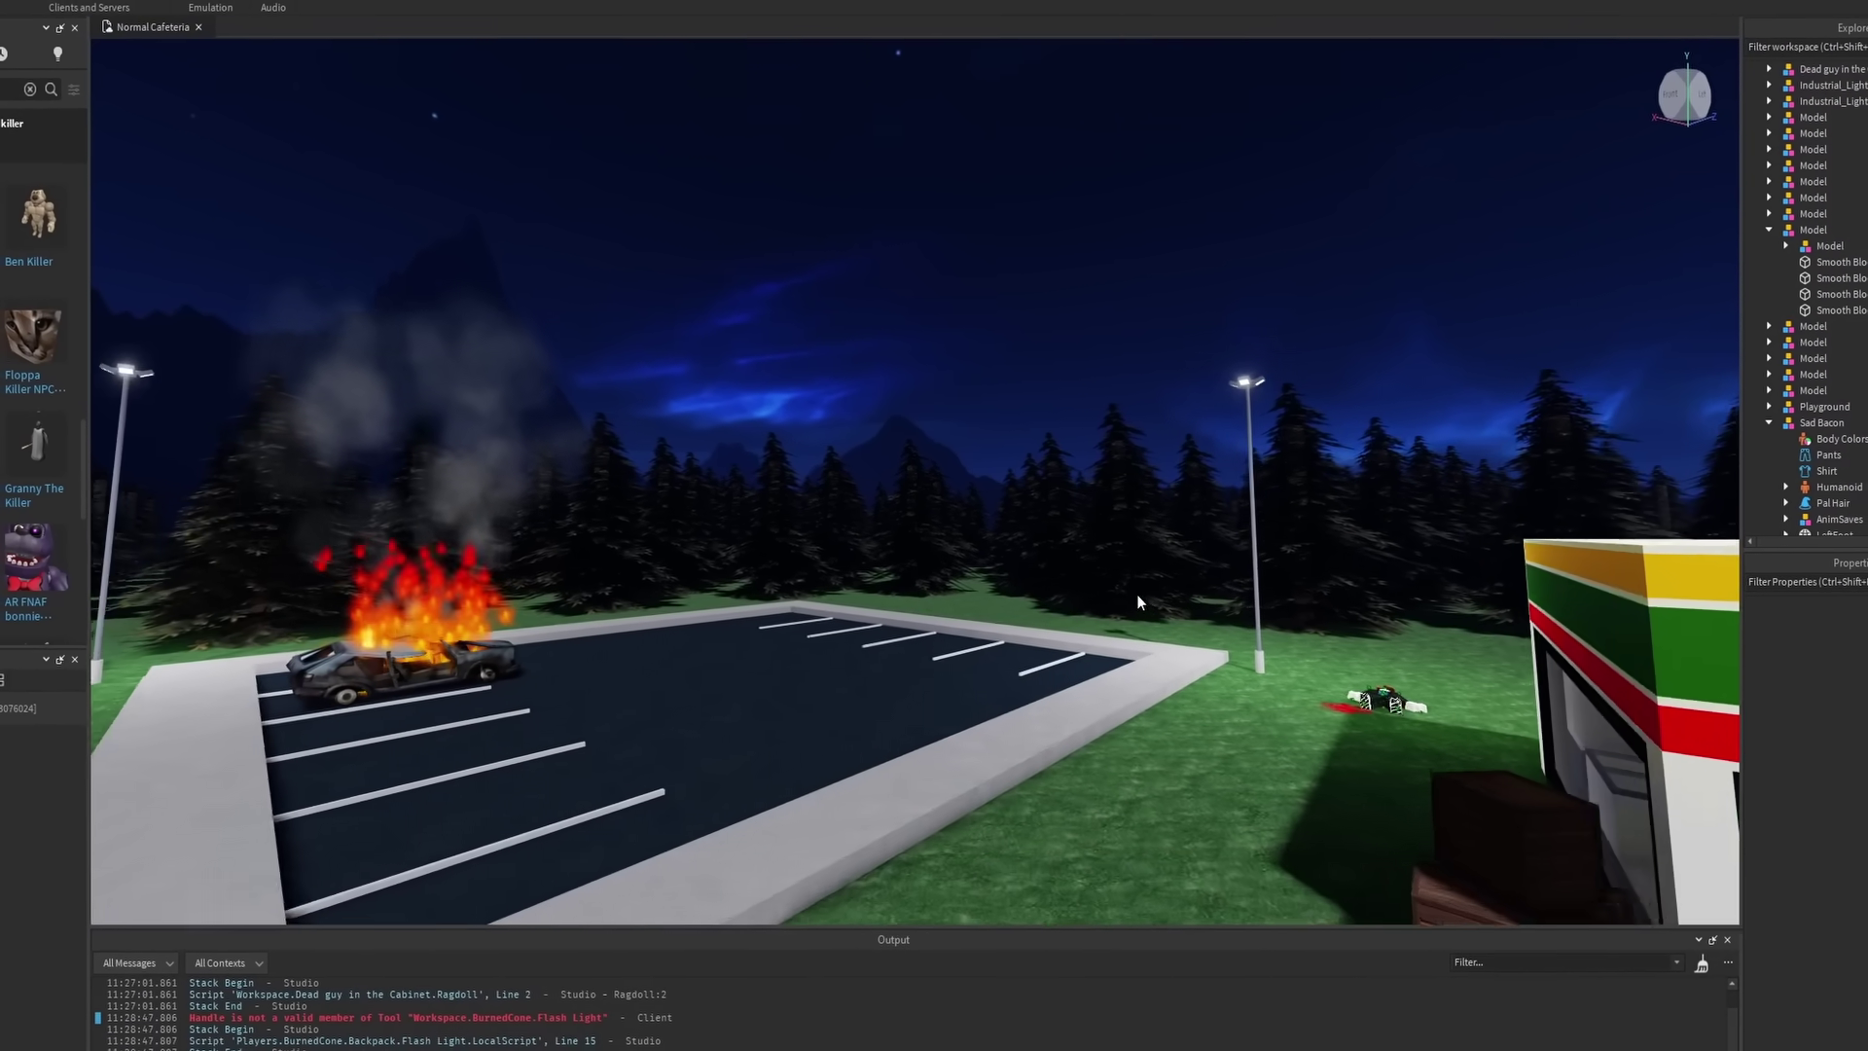
Insert the Killer Shark model on the parking lot in place of the Enderman
right_click_drag(1141, 602, 1137, 599)
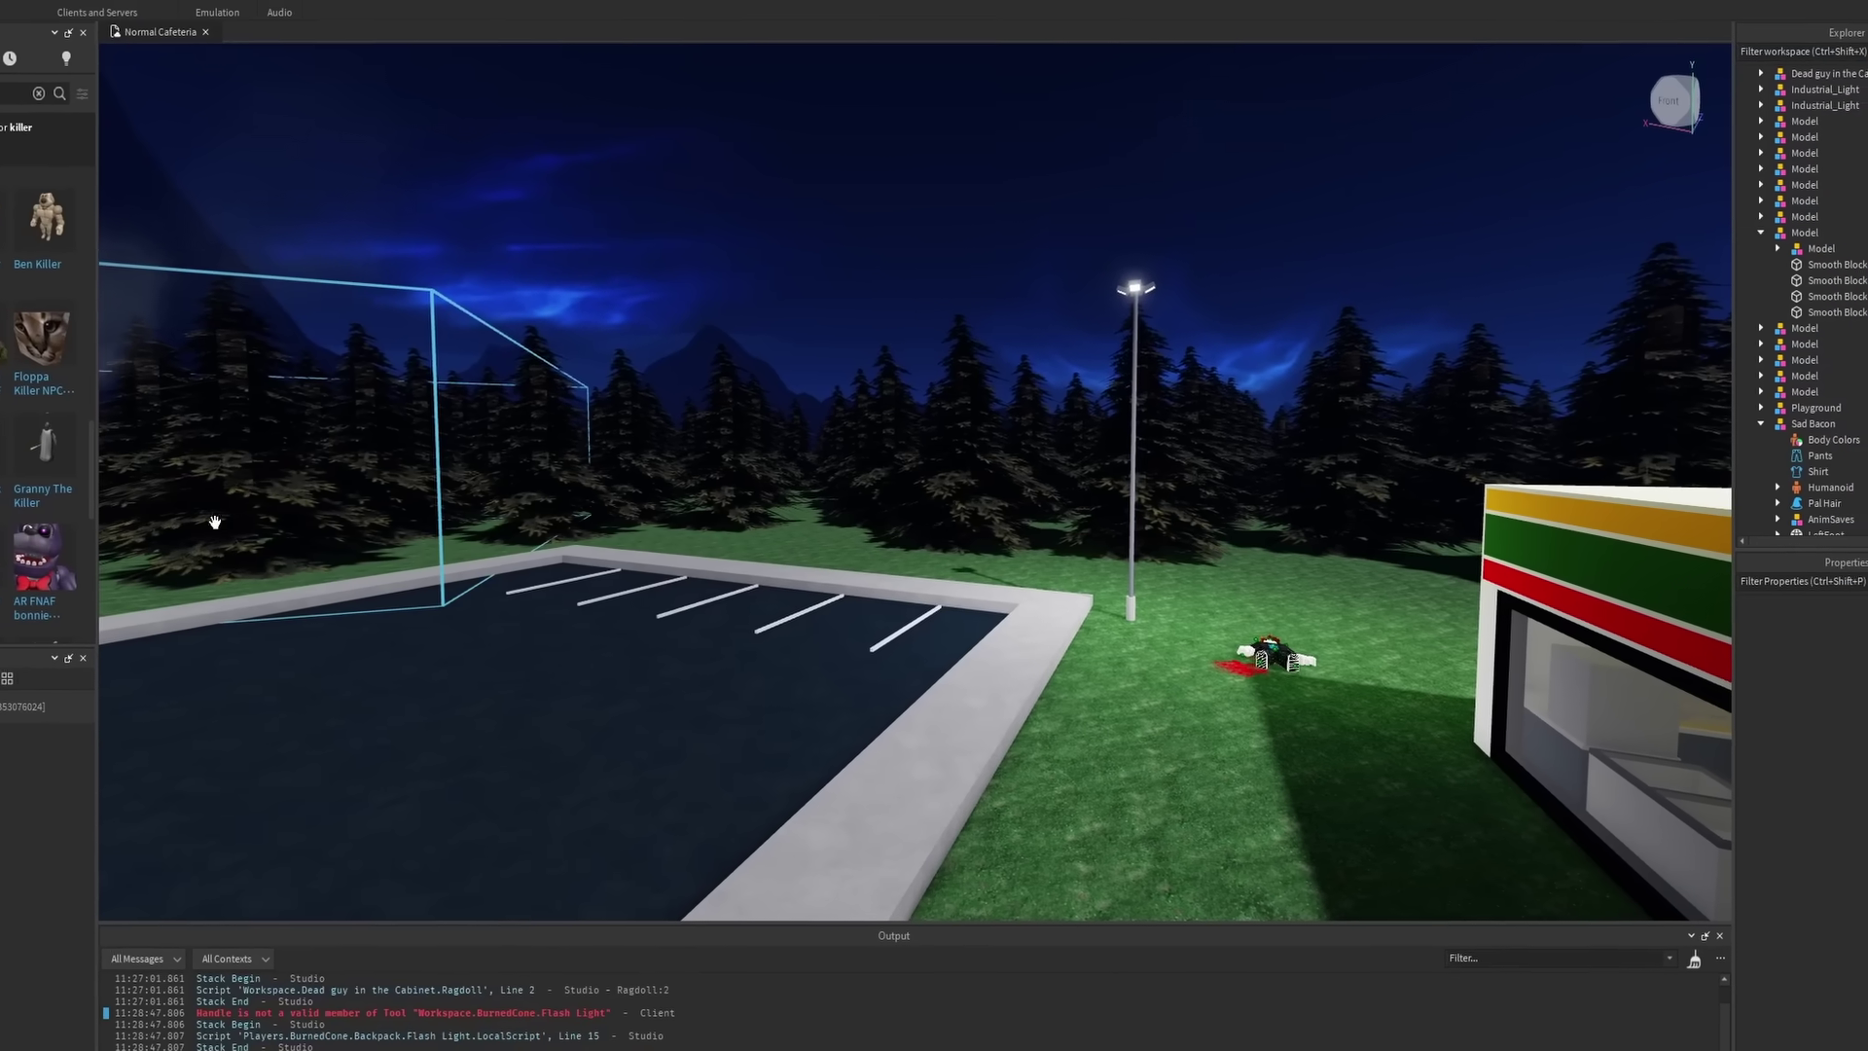
mouse_move(90, 470)
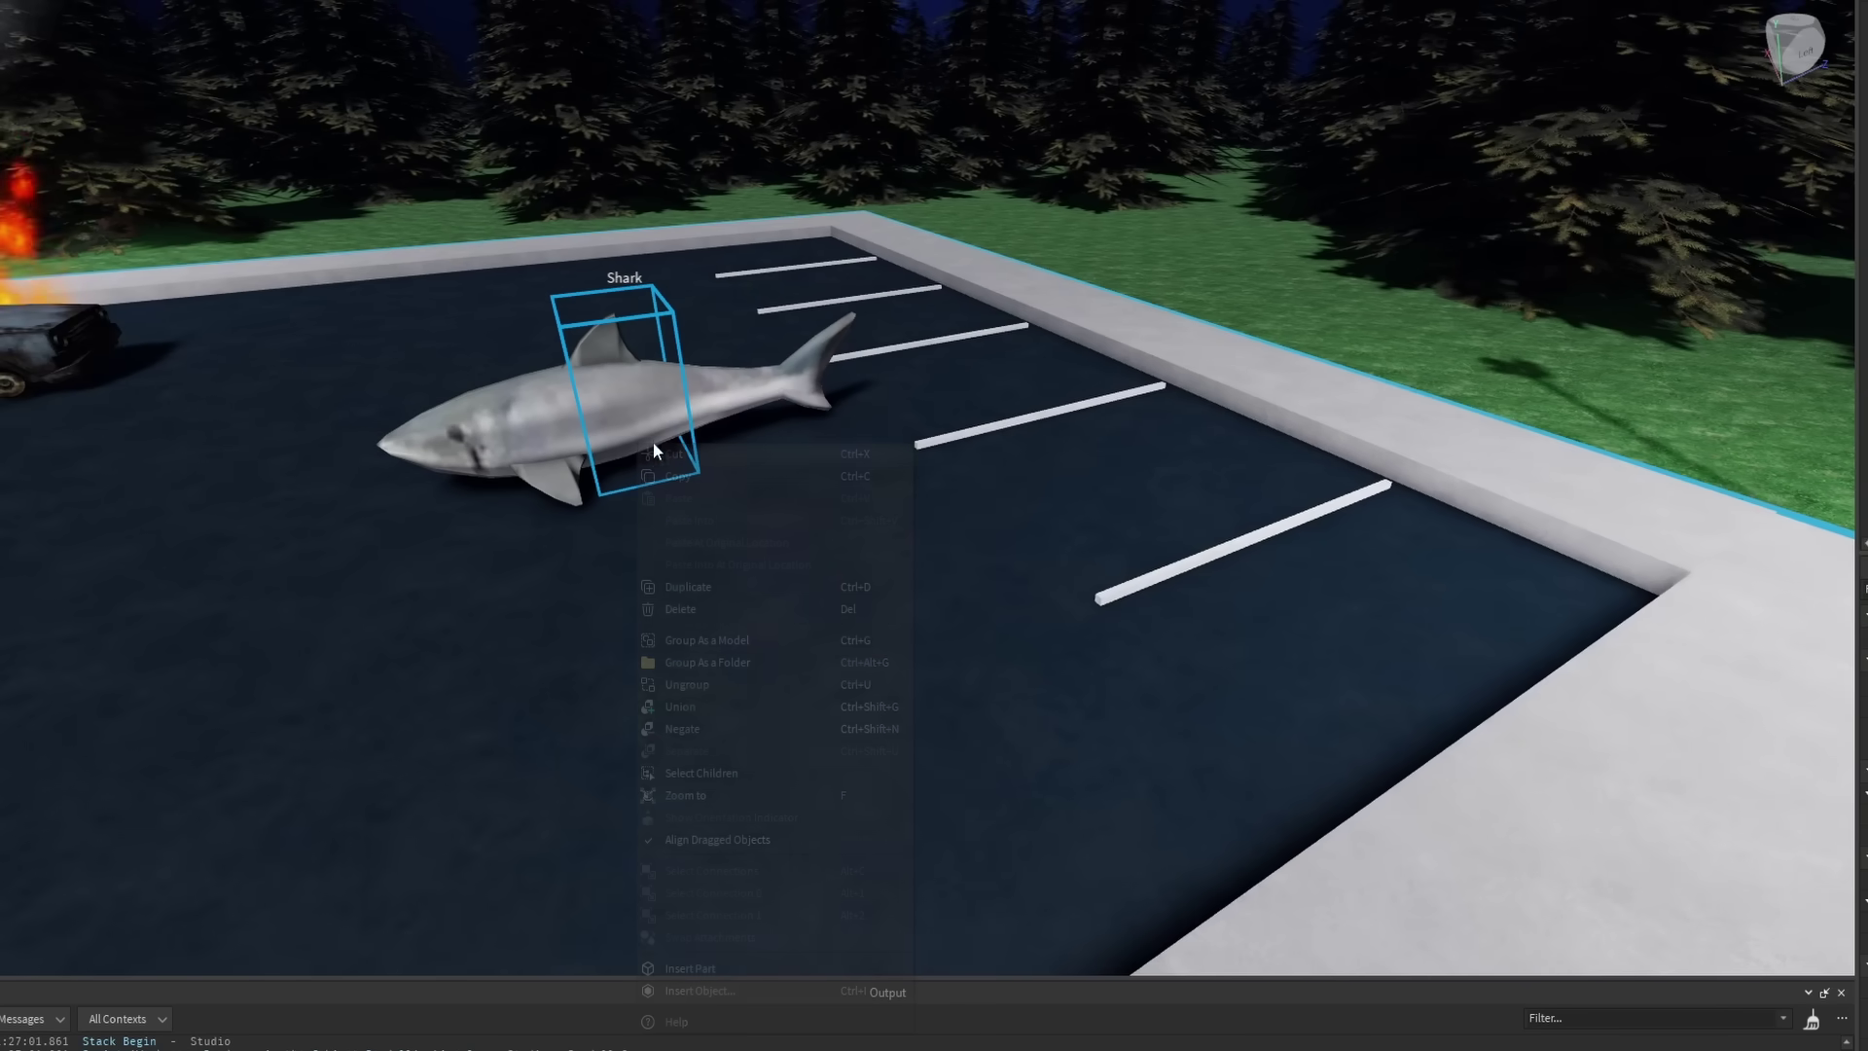
right_click_drag(717, 460, 1062, 286)
scroll(1081, 307, "down", 5)
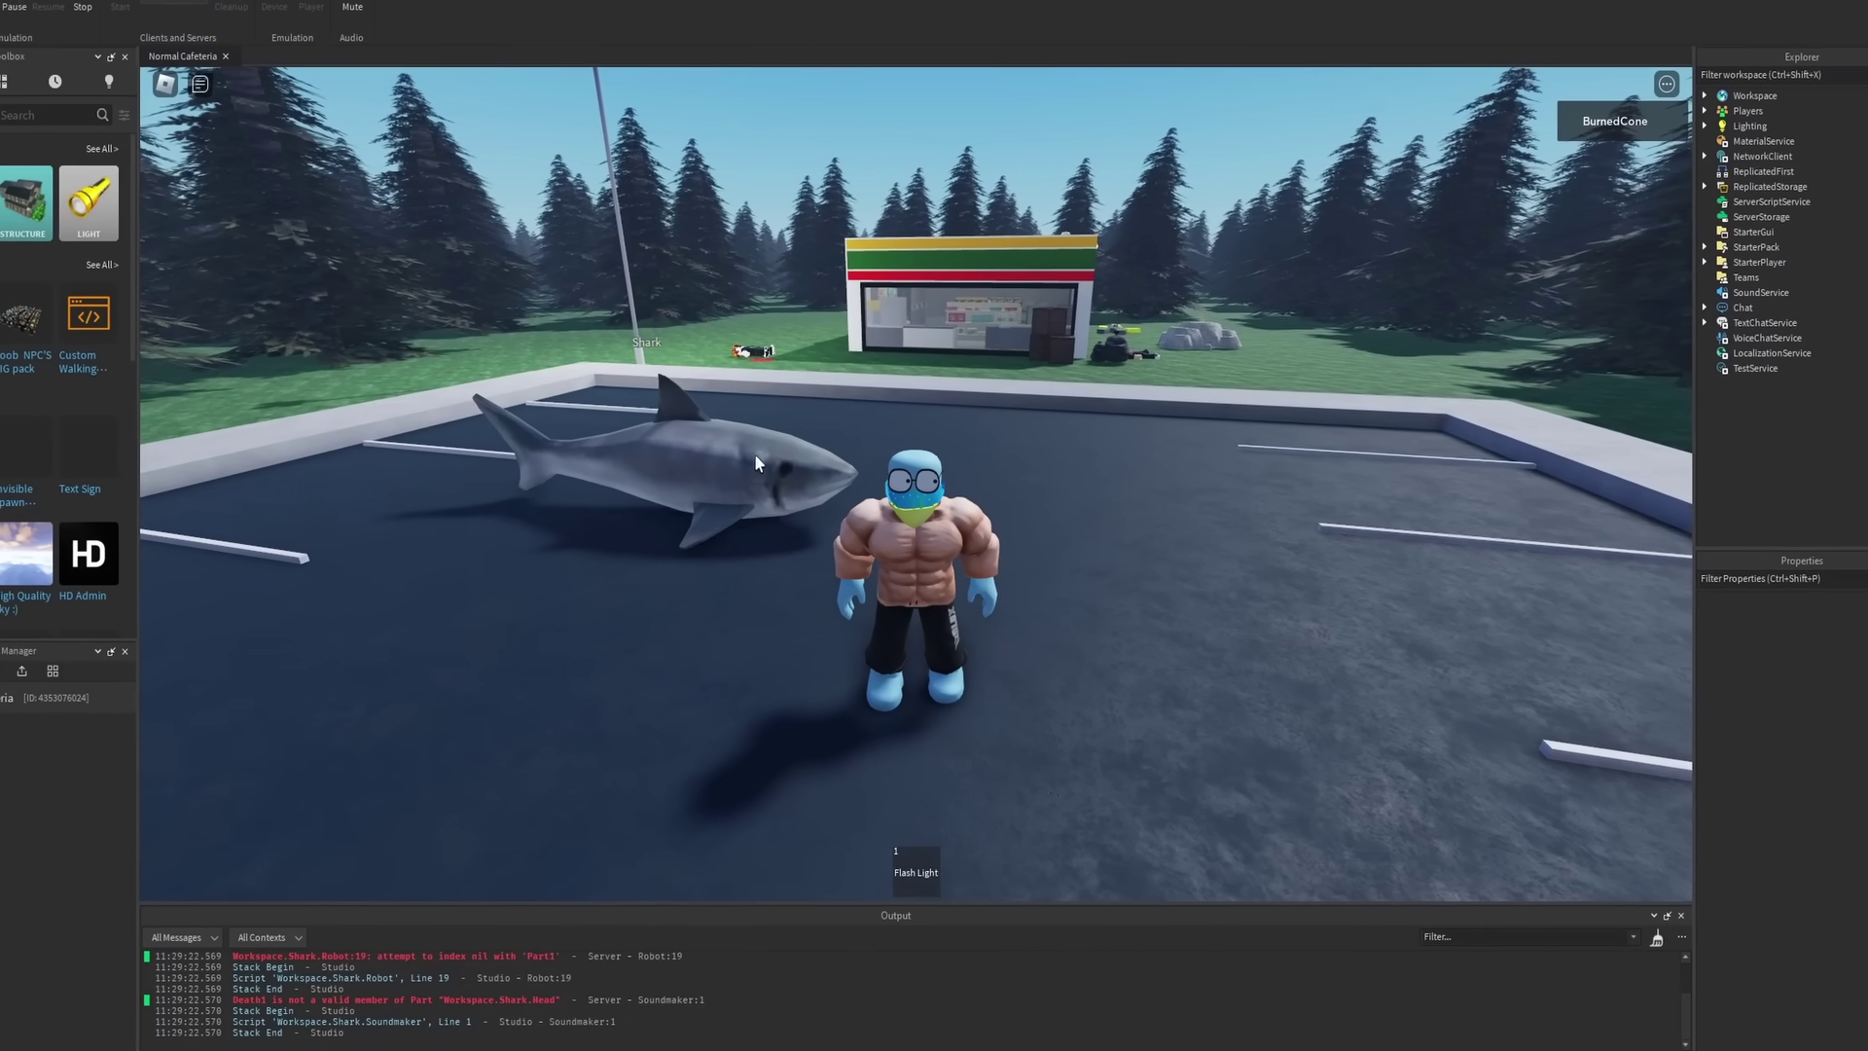
Playtest next to the shark on the parking lot and observe it from several sides to check whether it attacks
key("w")
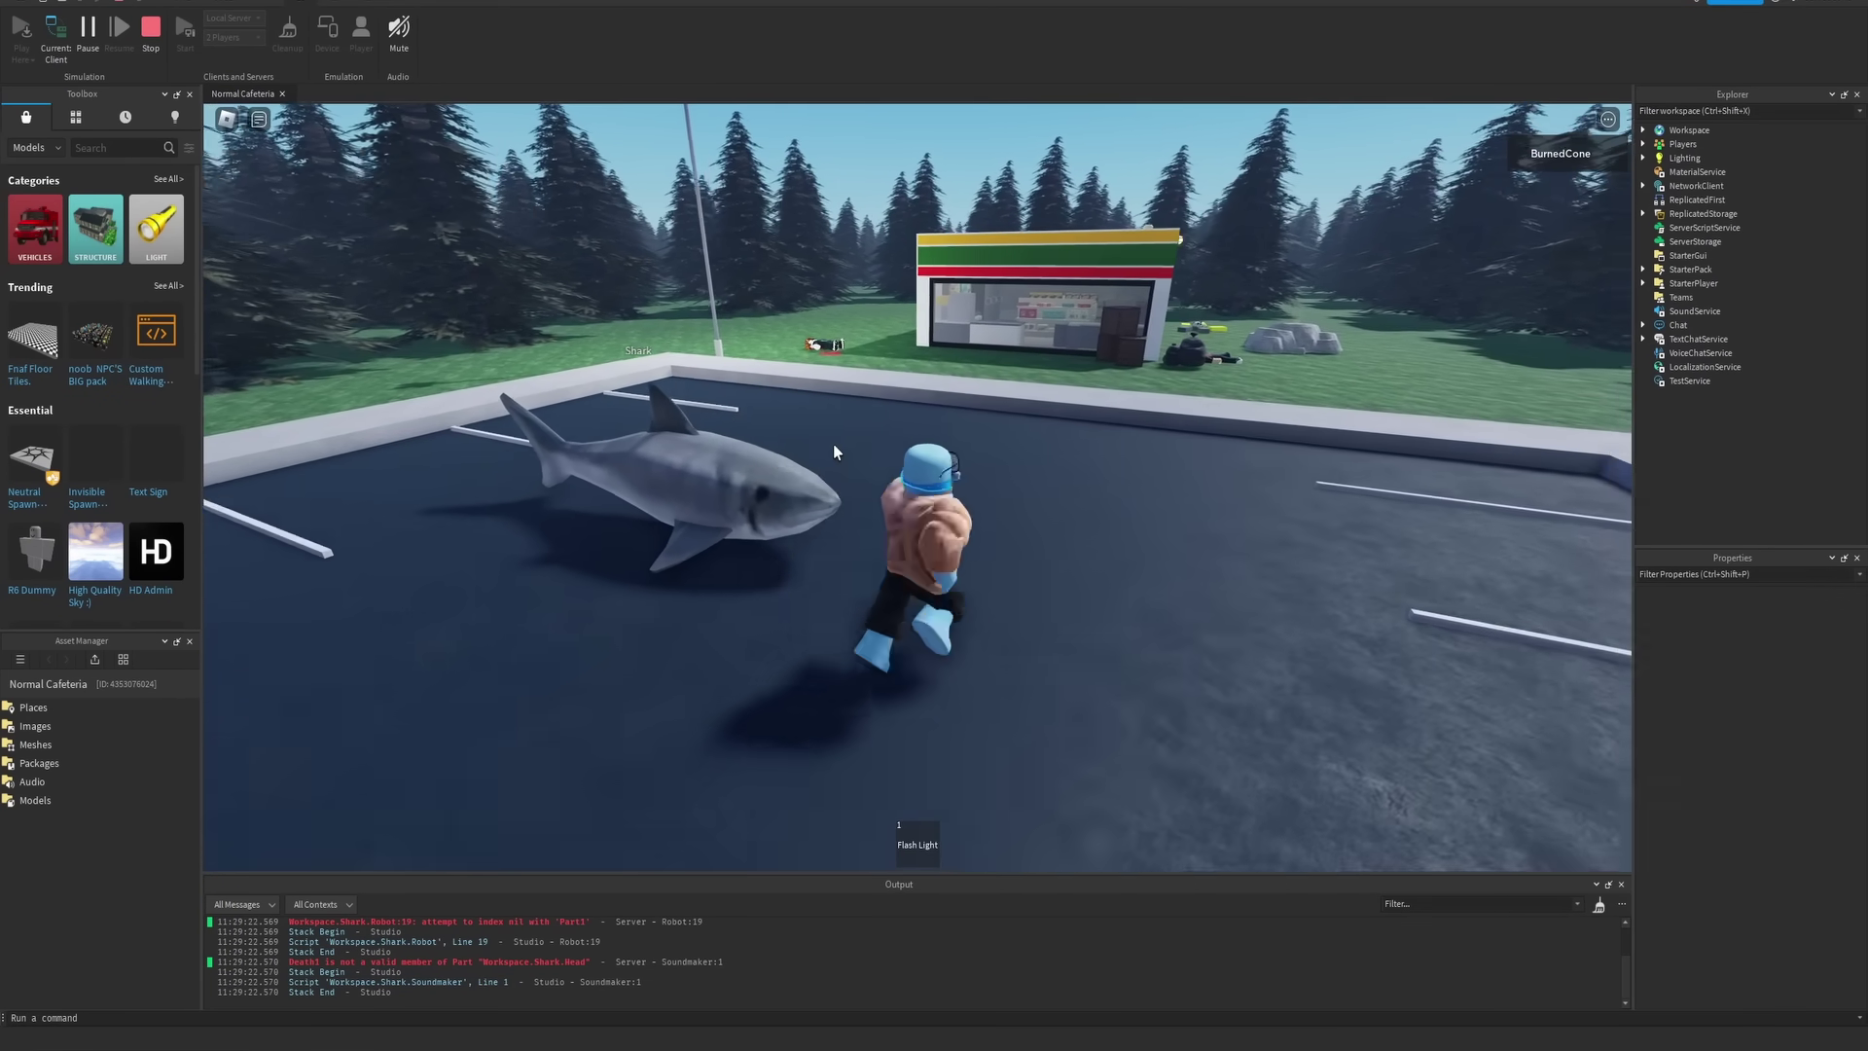
right_click_drag(833, 443, 833, 443)
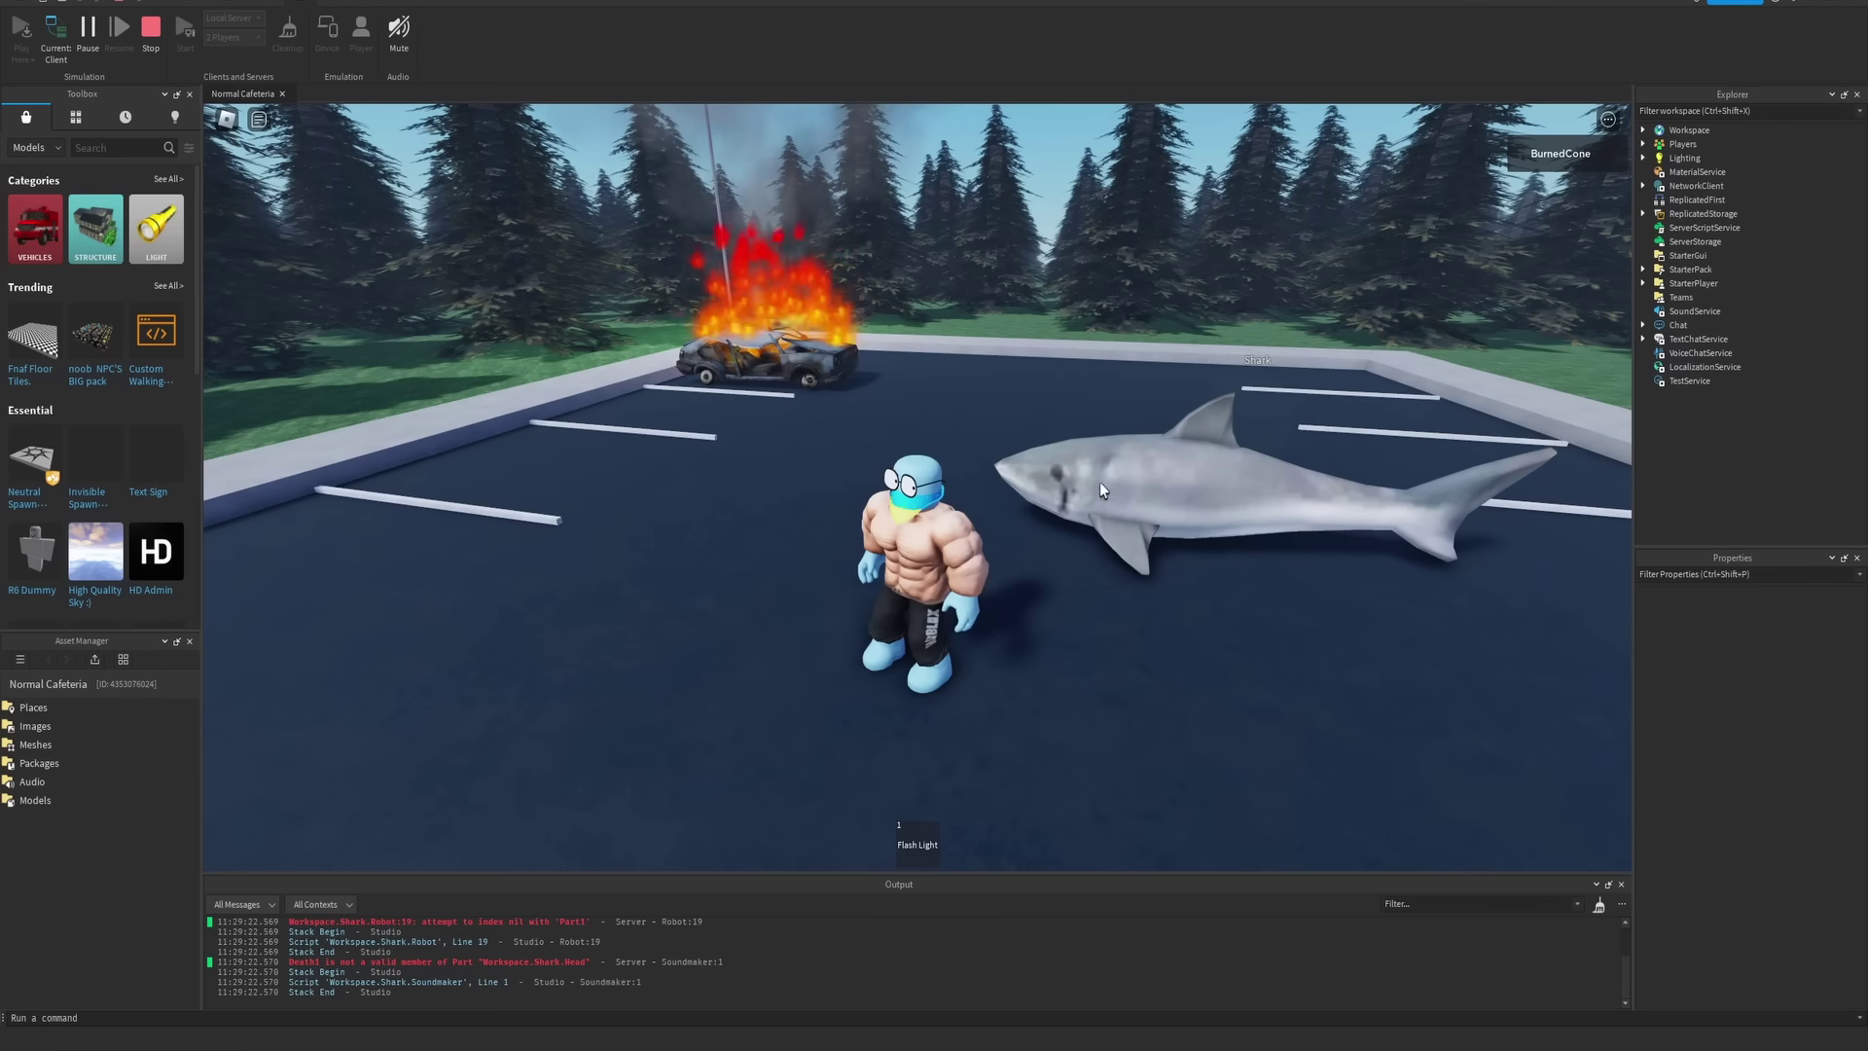
right_click_drag(1070, 471, 1070, 471)
scroll(1070, 471, "down", 2)
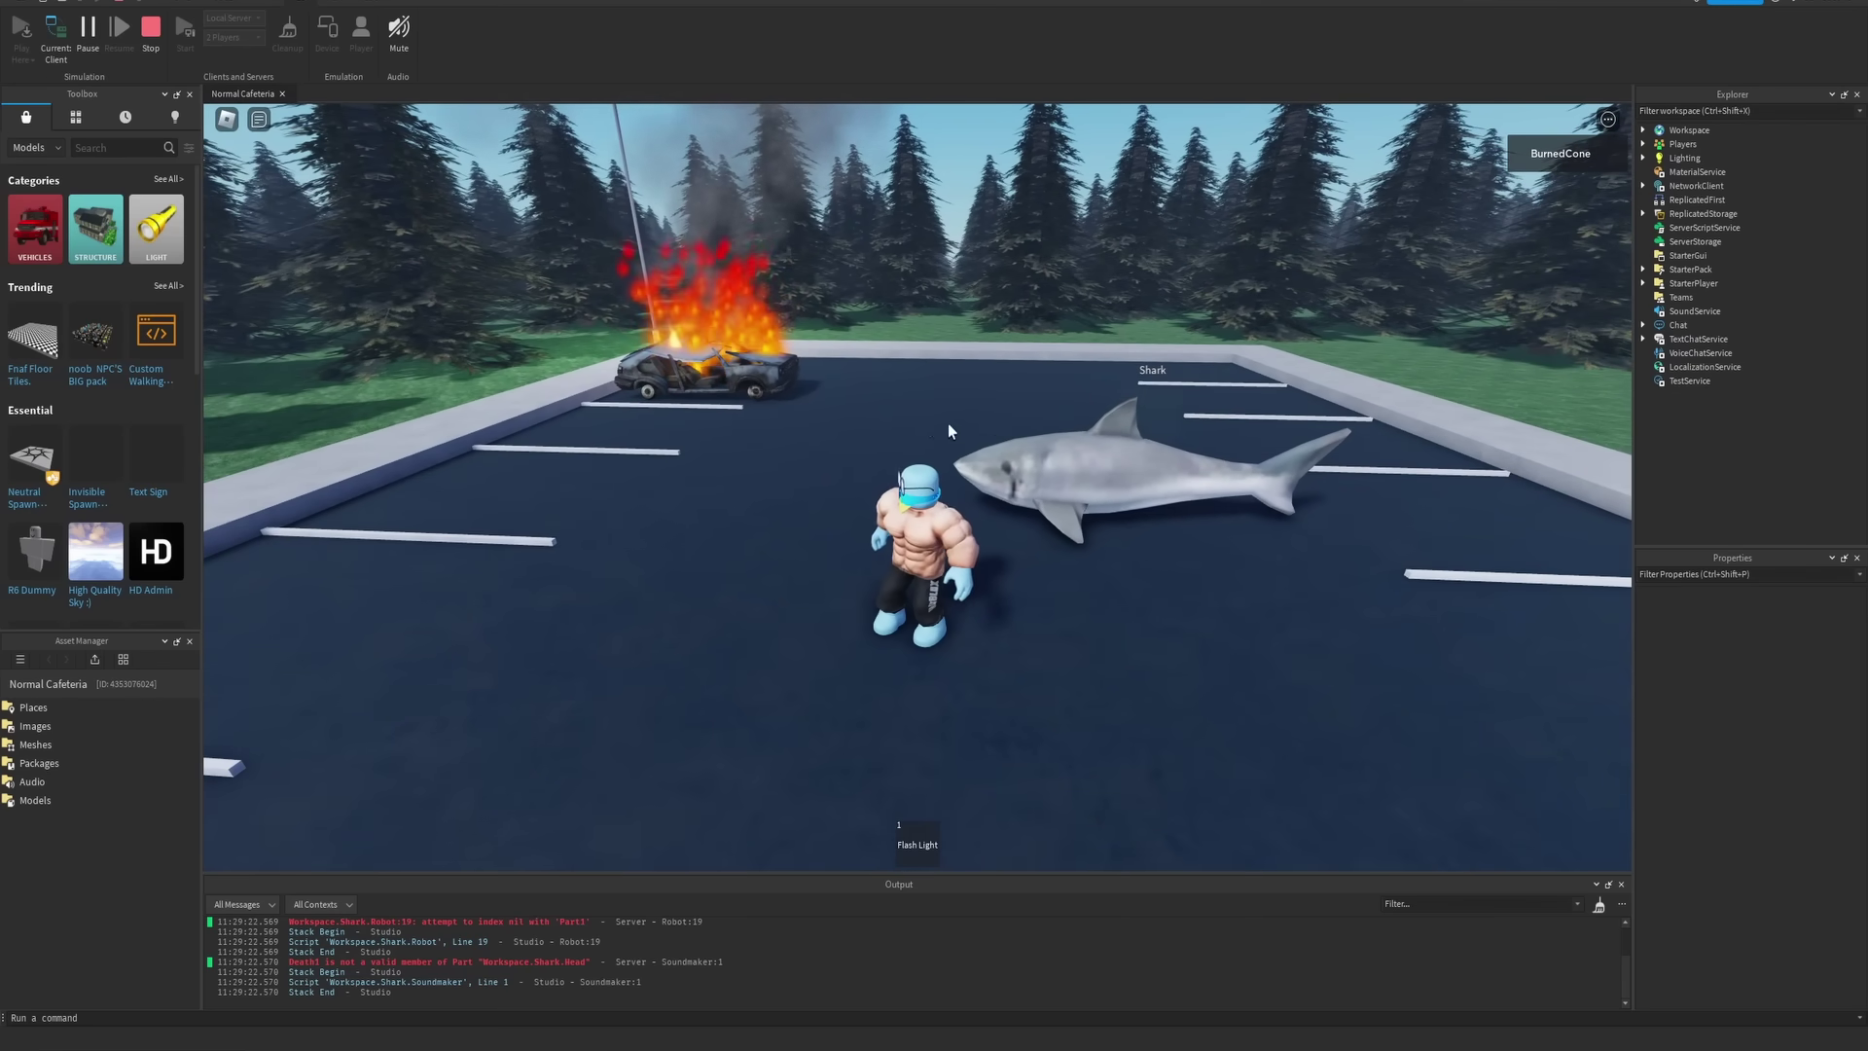
right_click_drag(973, 457, 985, 471)
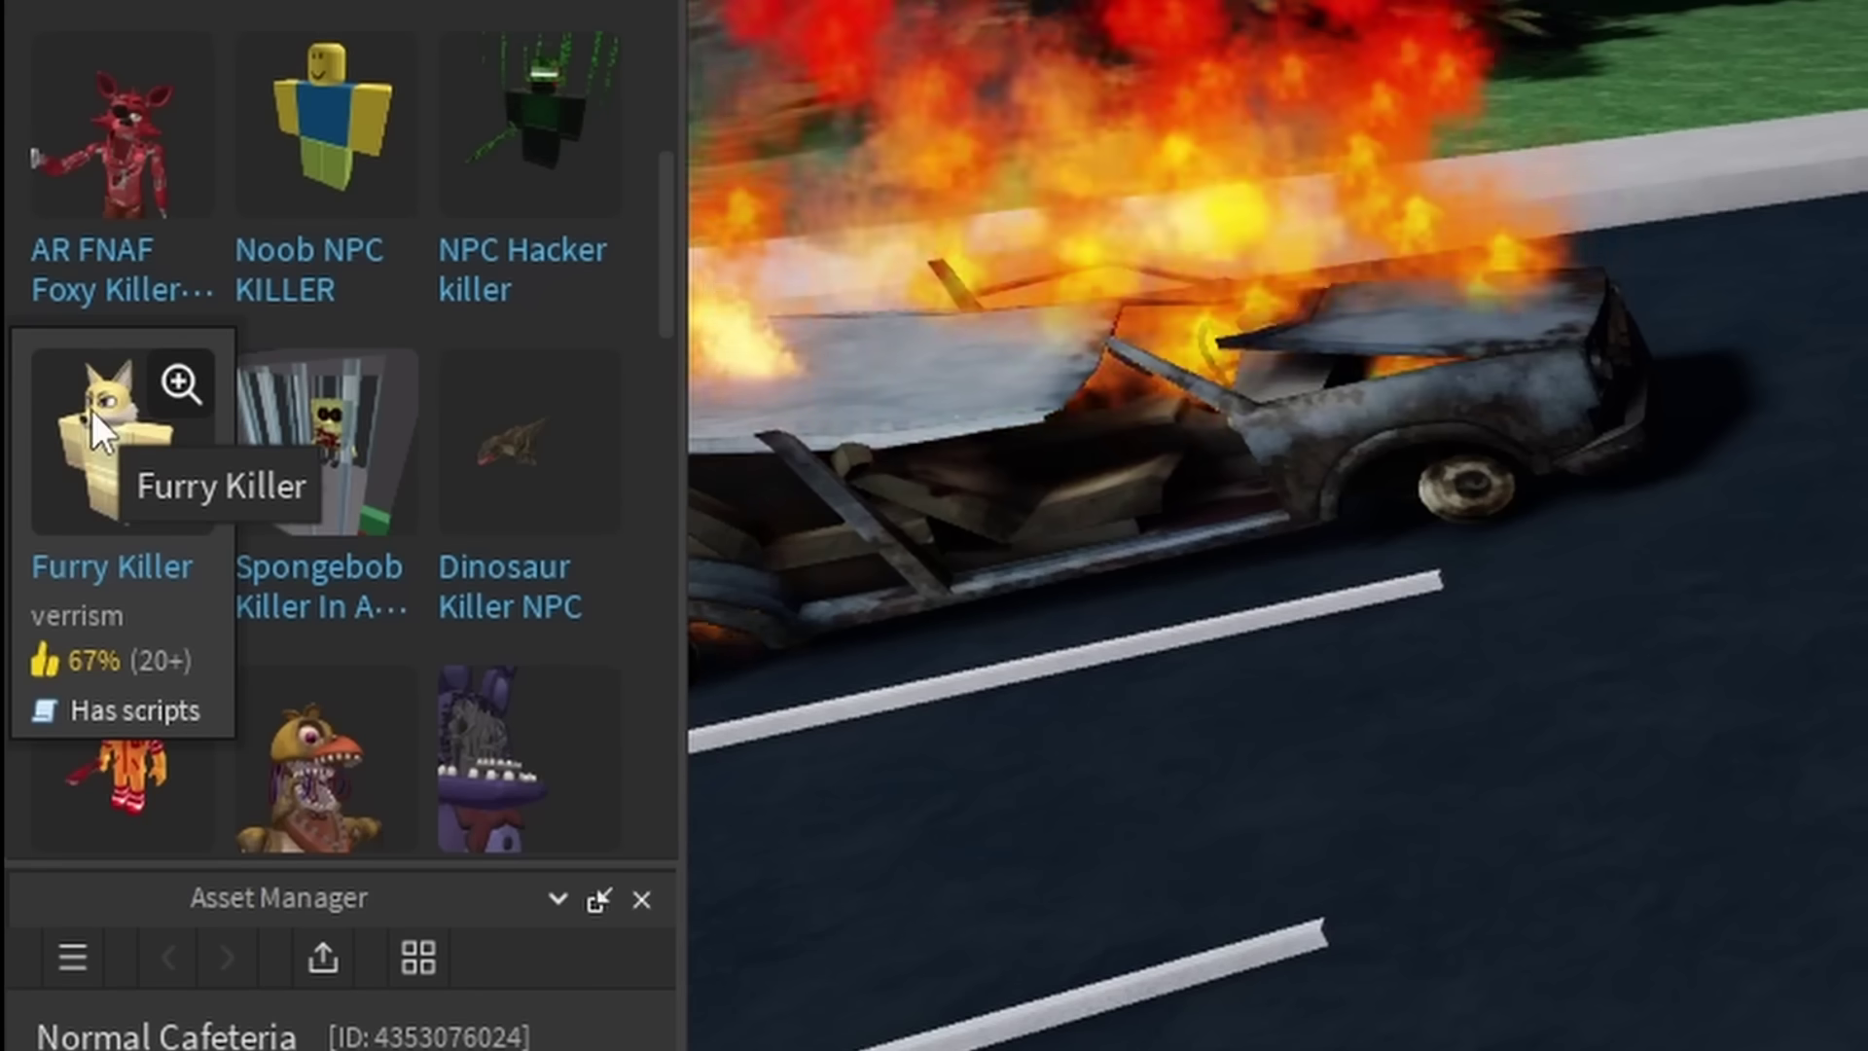
Insert the Furry Killer model on the parking lot and playtest running away from it around the lot and the 7-Eleven
left_click(27, 502)
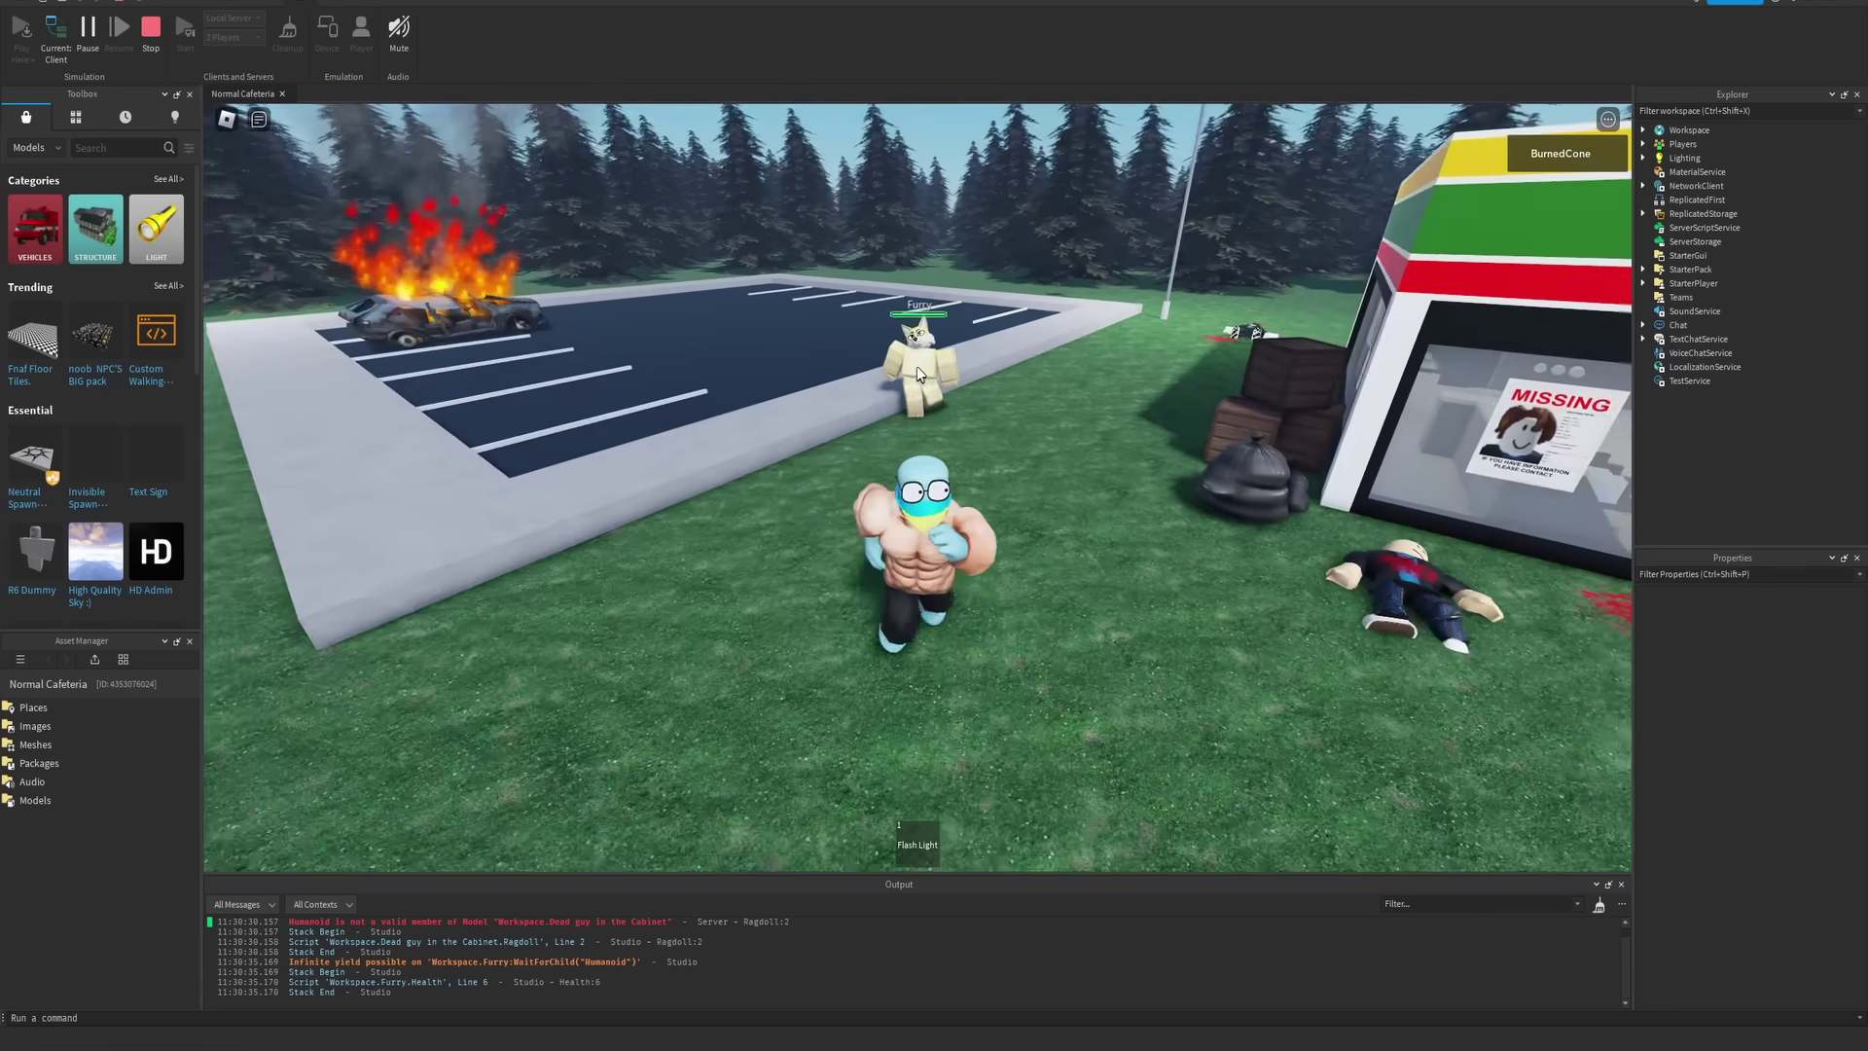
key("w")
mouse_move(917, 365)
right_mouse_down()
mouse_move(1002, 353)
mouse_move(885, 403)
mouse_move(1004, 400)
right_mouse_up()
key("s")
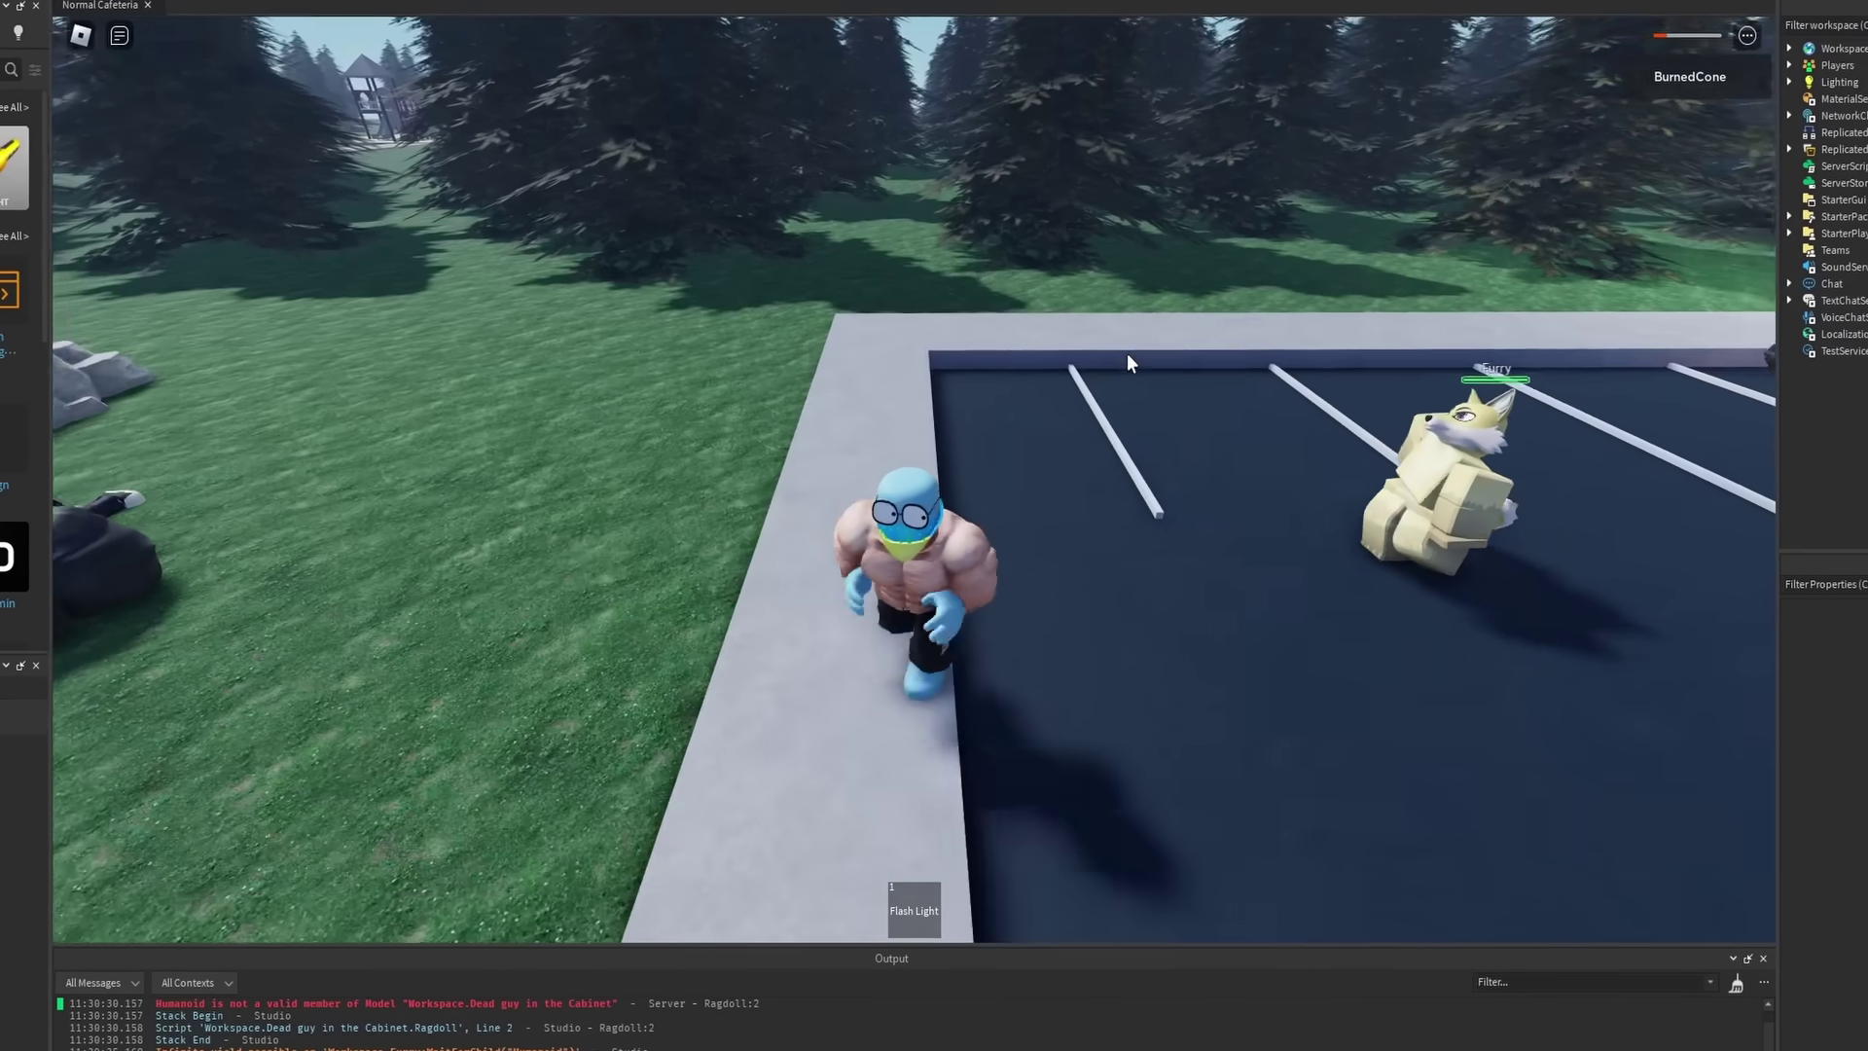
key("s")
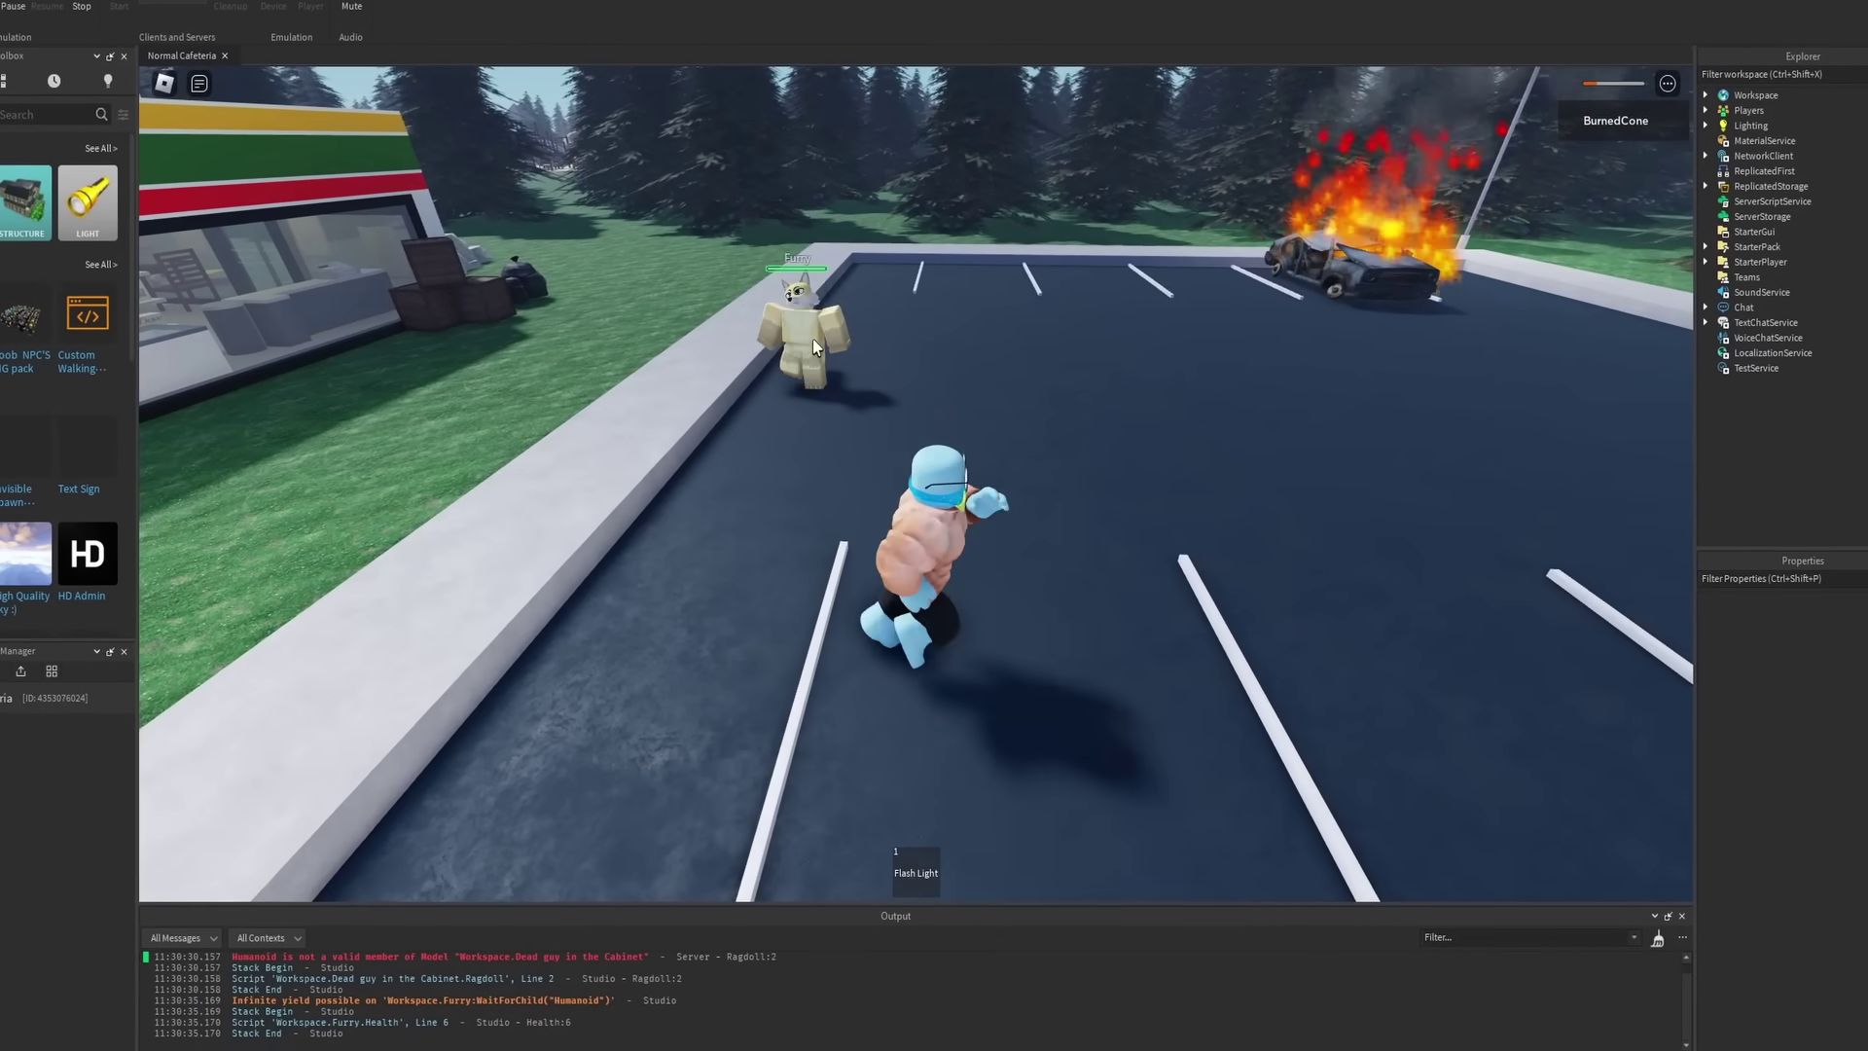
right_click_drag(814, 339, 1059, 329)
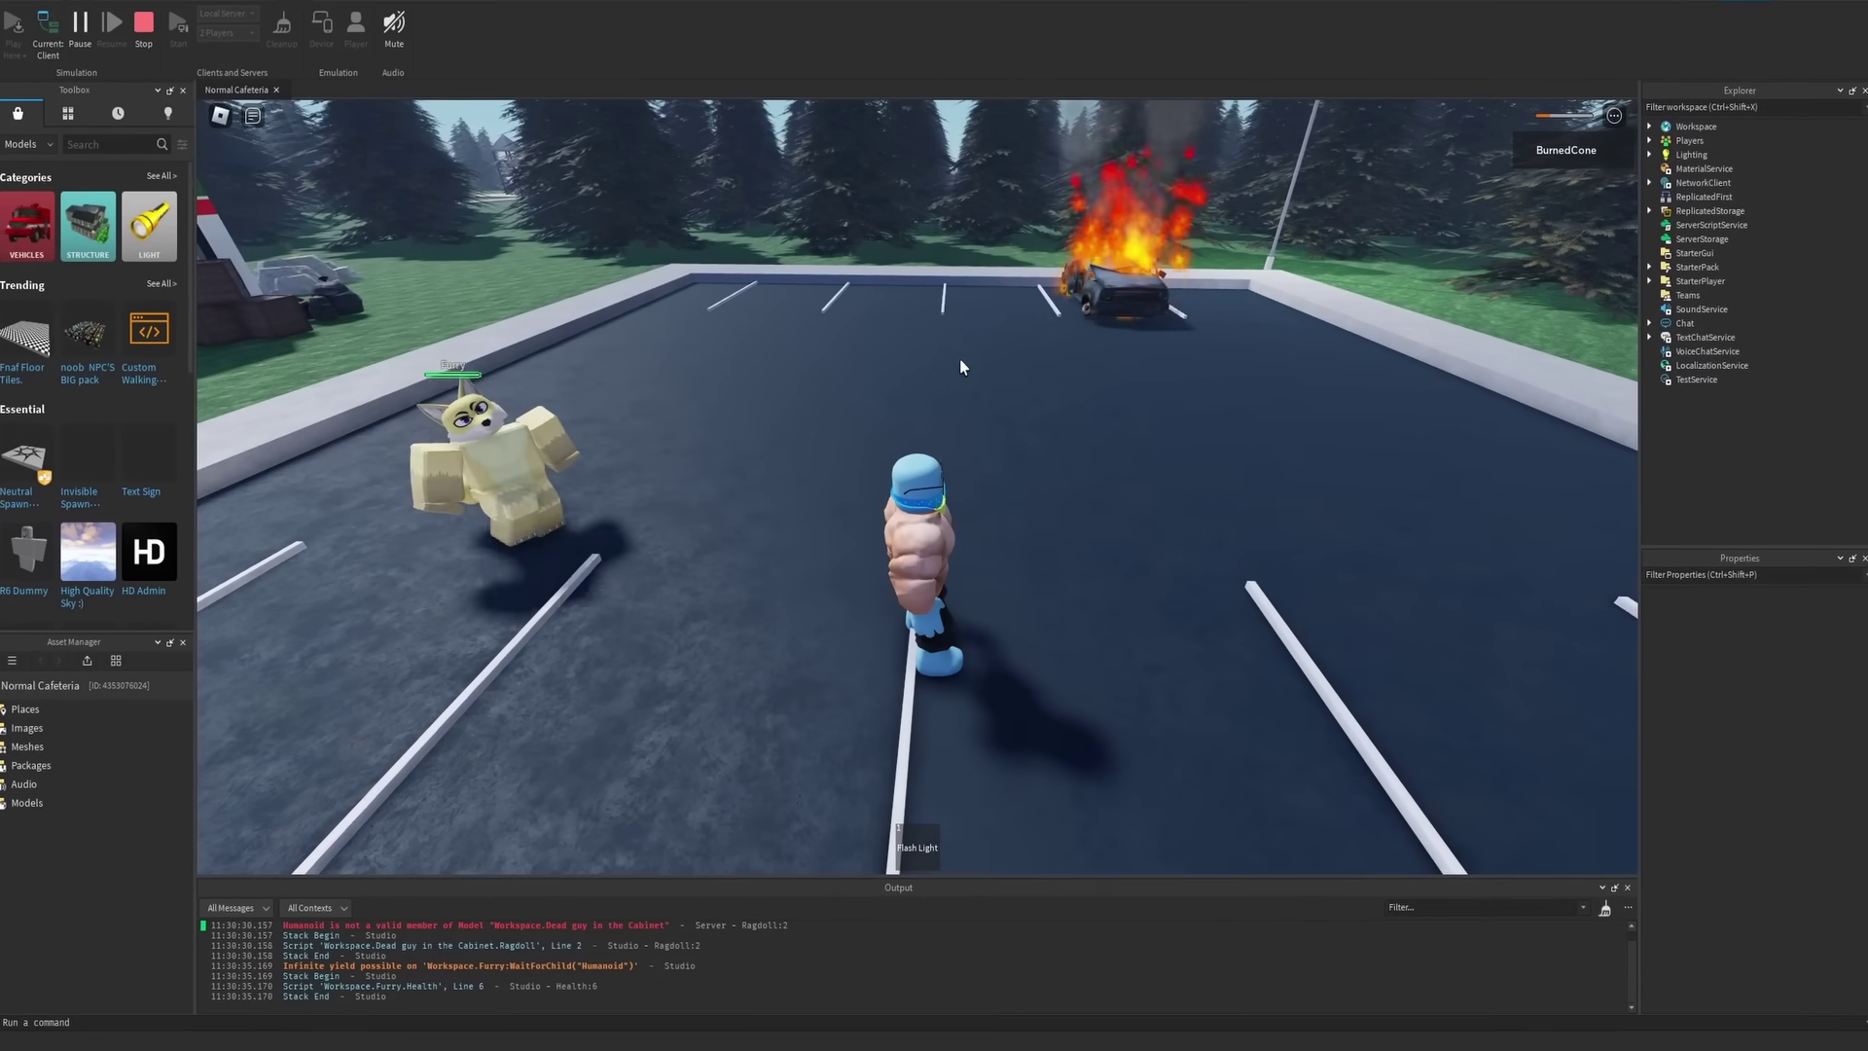
right_click_drag(959, 359, 1080, 360)
key("w")
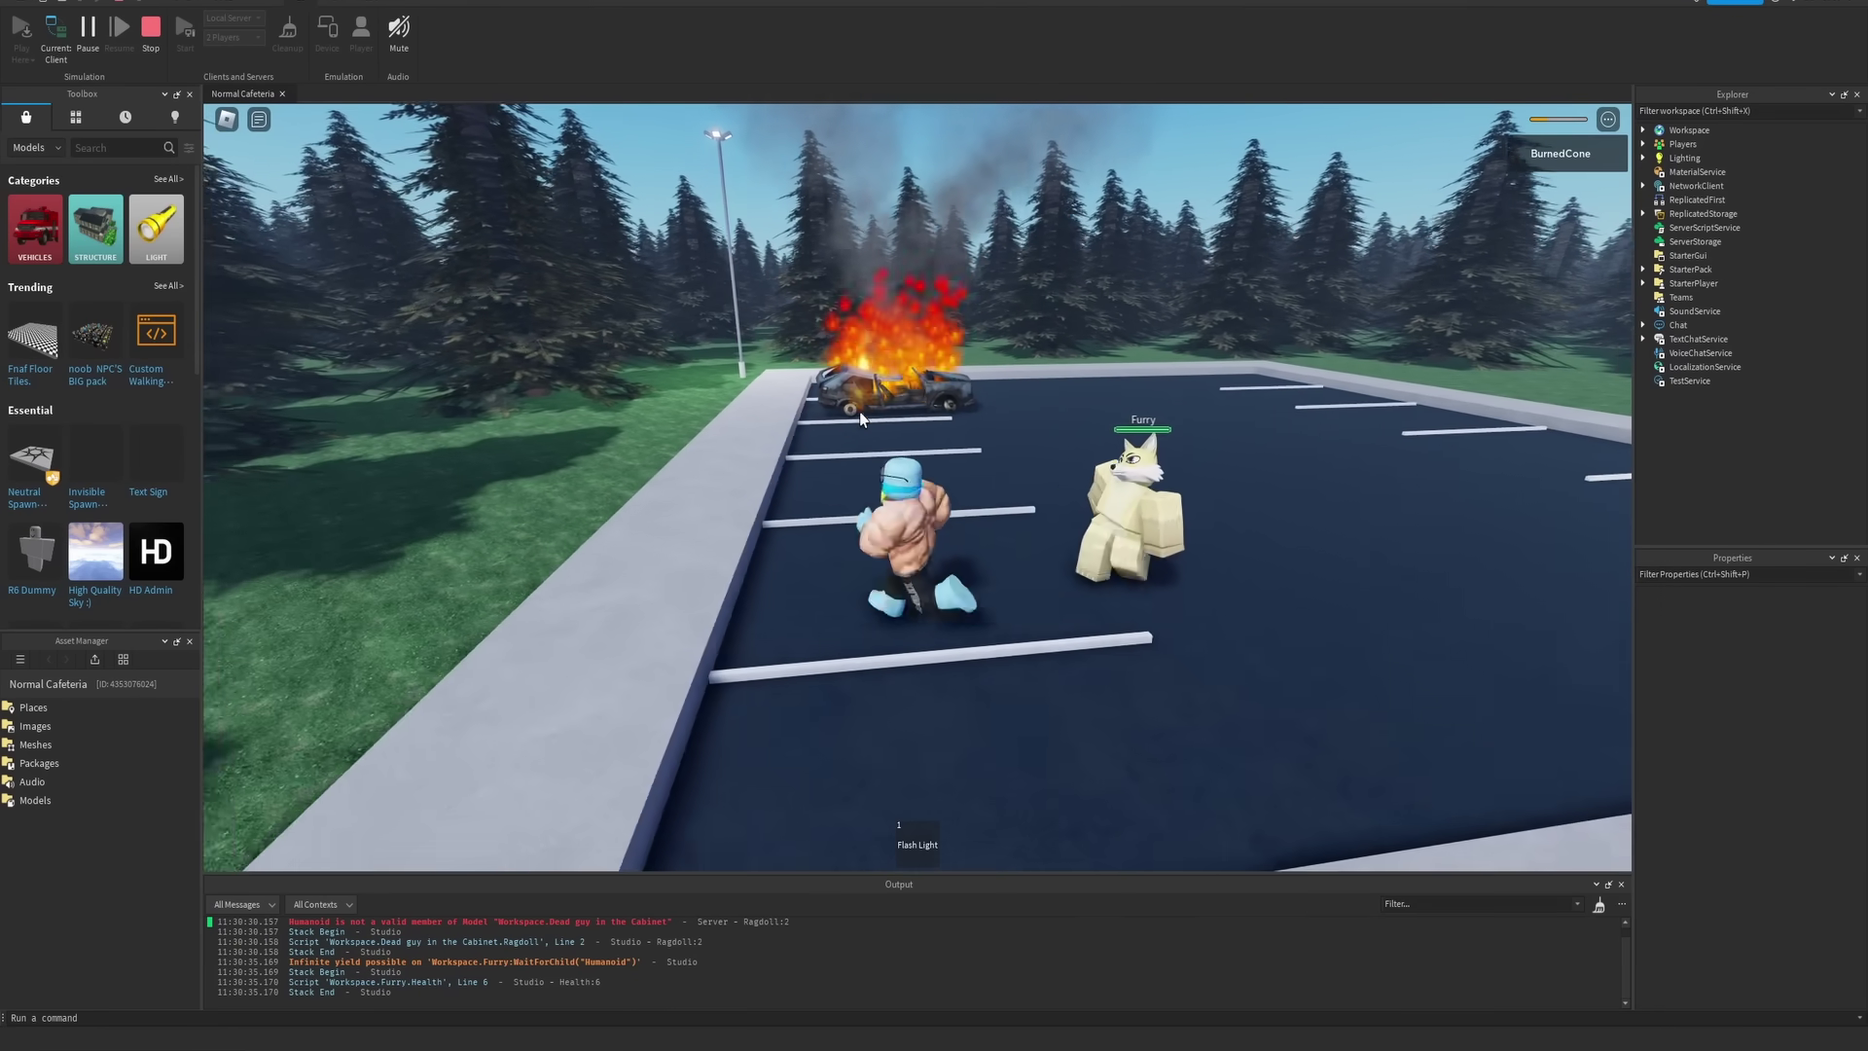
mouse_move(860, 411)
right_mouse_down()
mouse_move(352, 369)
mouse_move(146, 184)
right_mouse_up()
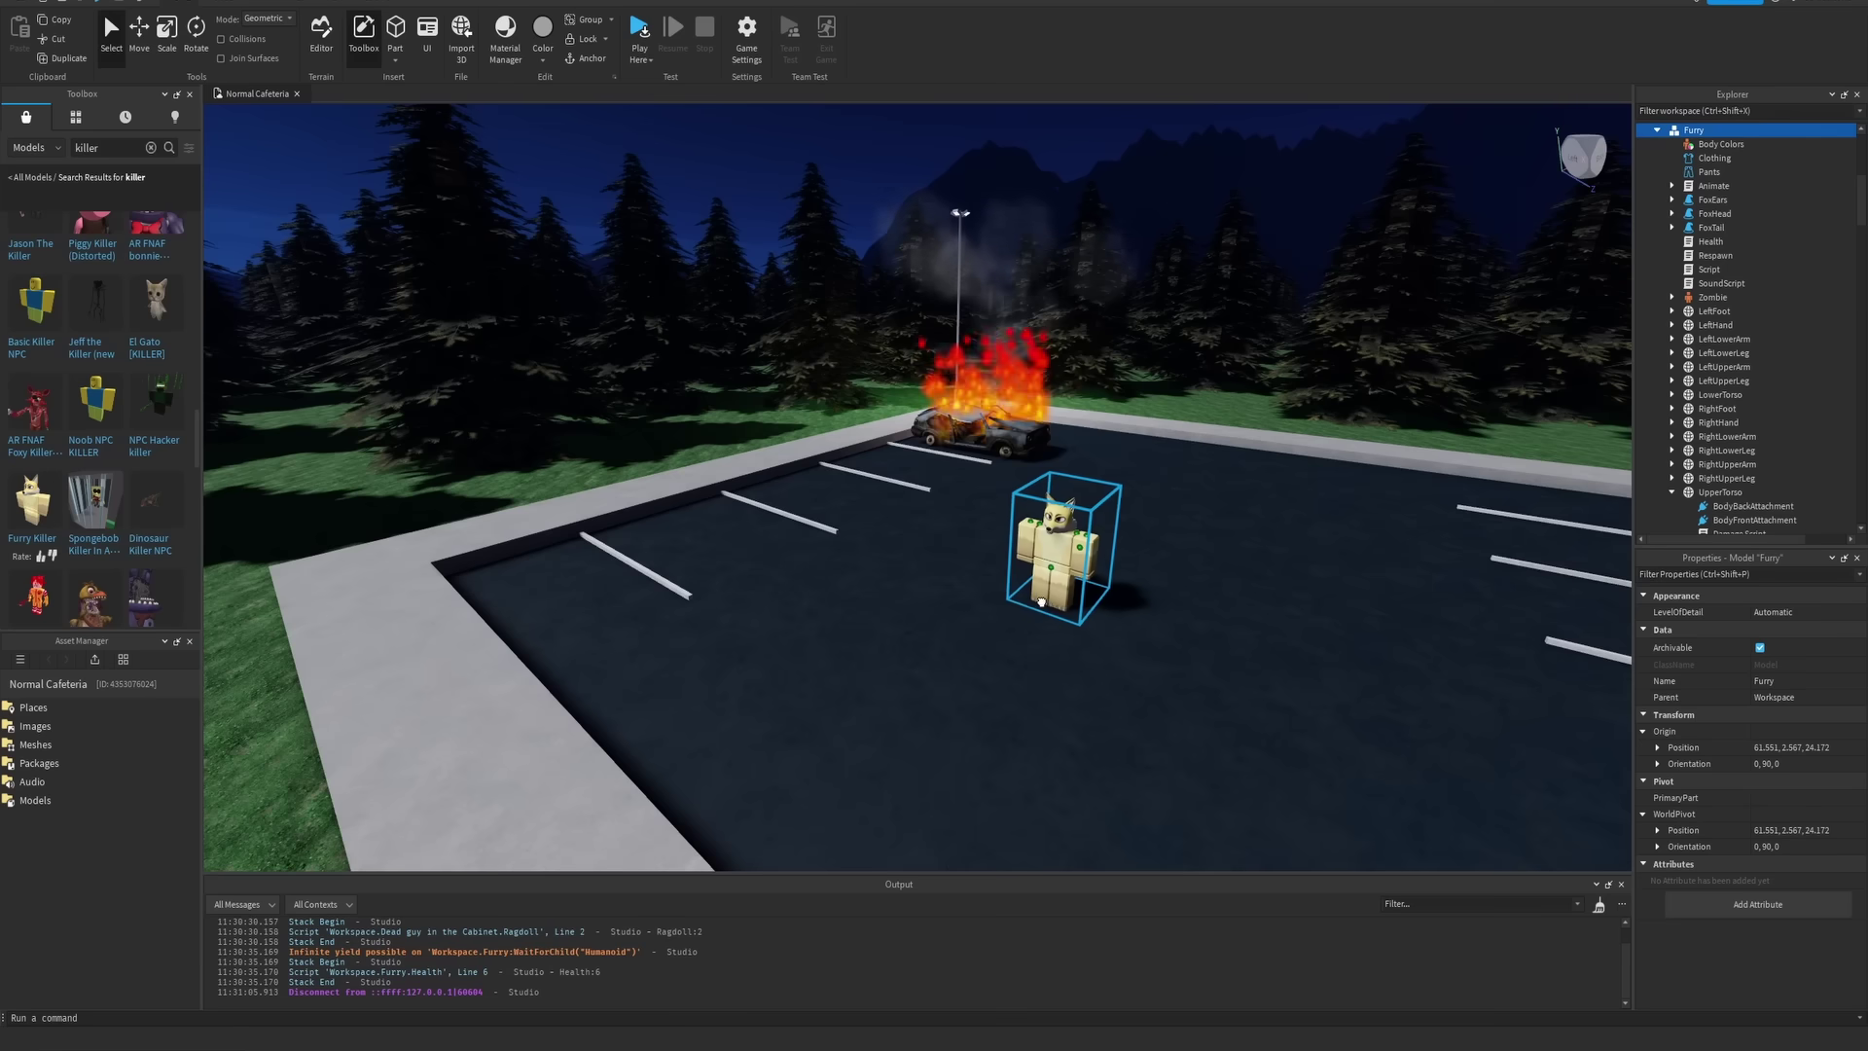
Move the Furry killer from the parking lot through the forest to the far edge of the map and deselect it
right_click_drag(1024, 582, 1023, 582)
key("w")
left_click_drag(1048, 604, 1224, 613)
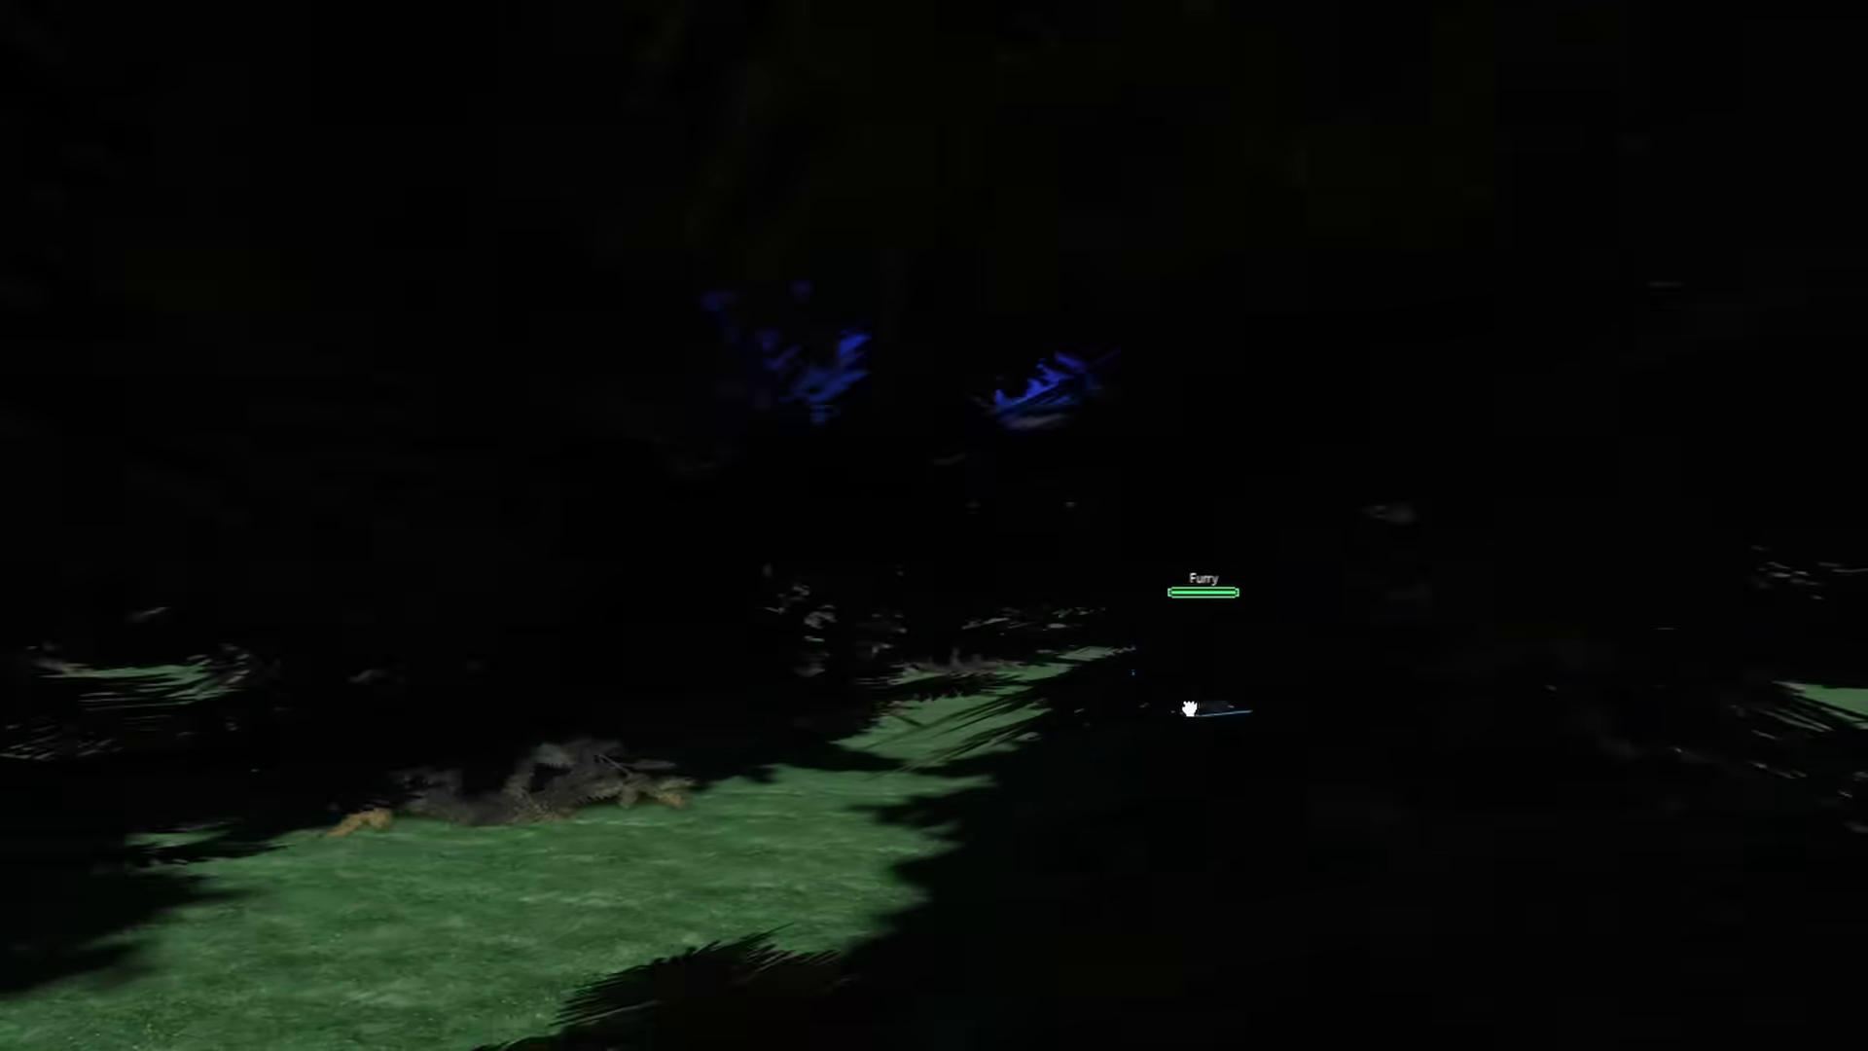
scroll(1129, 681, "down", 10)
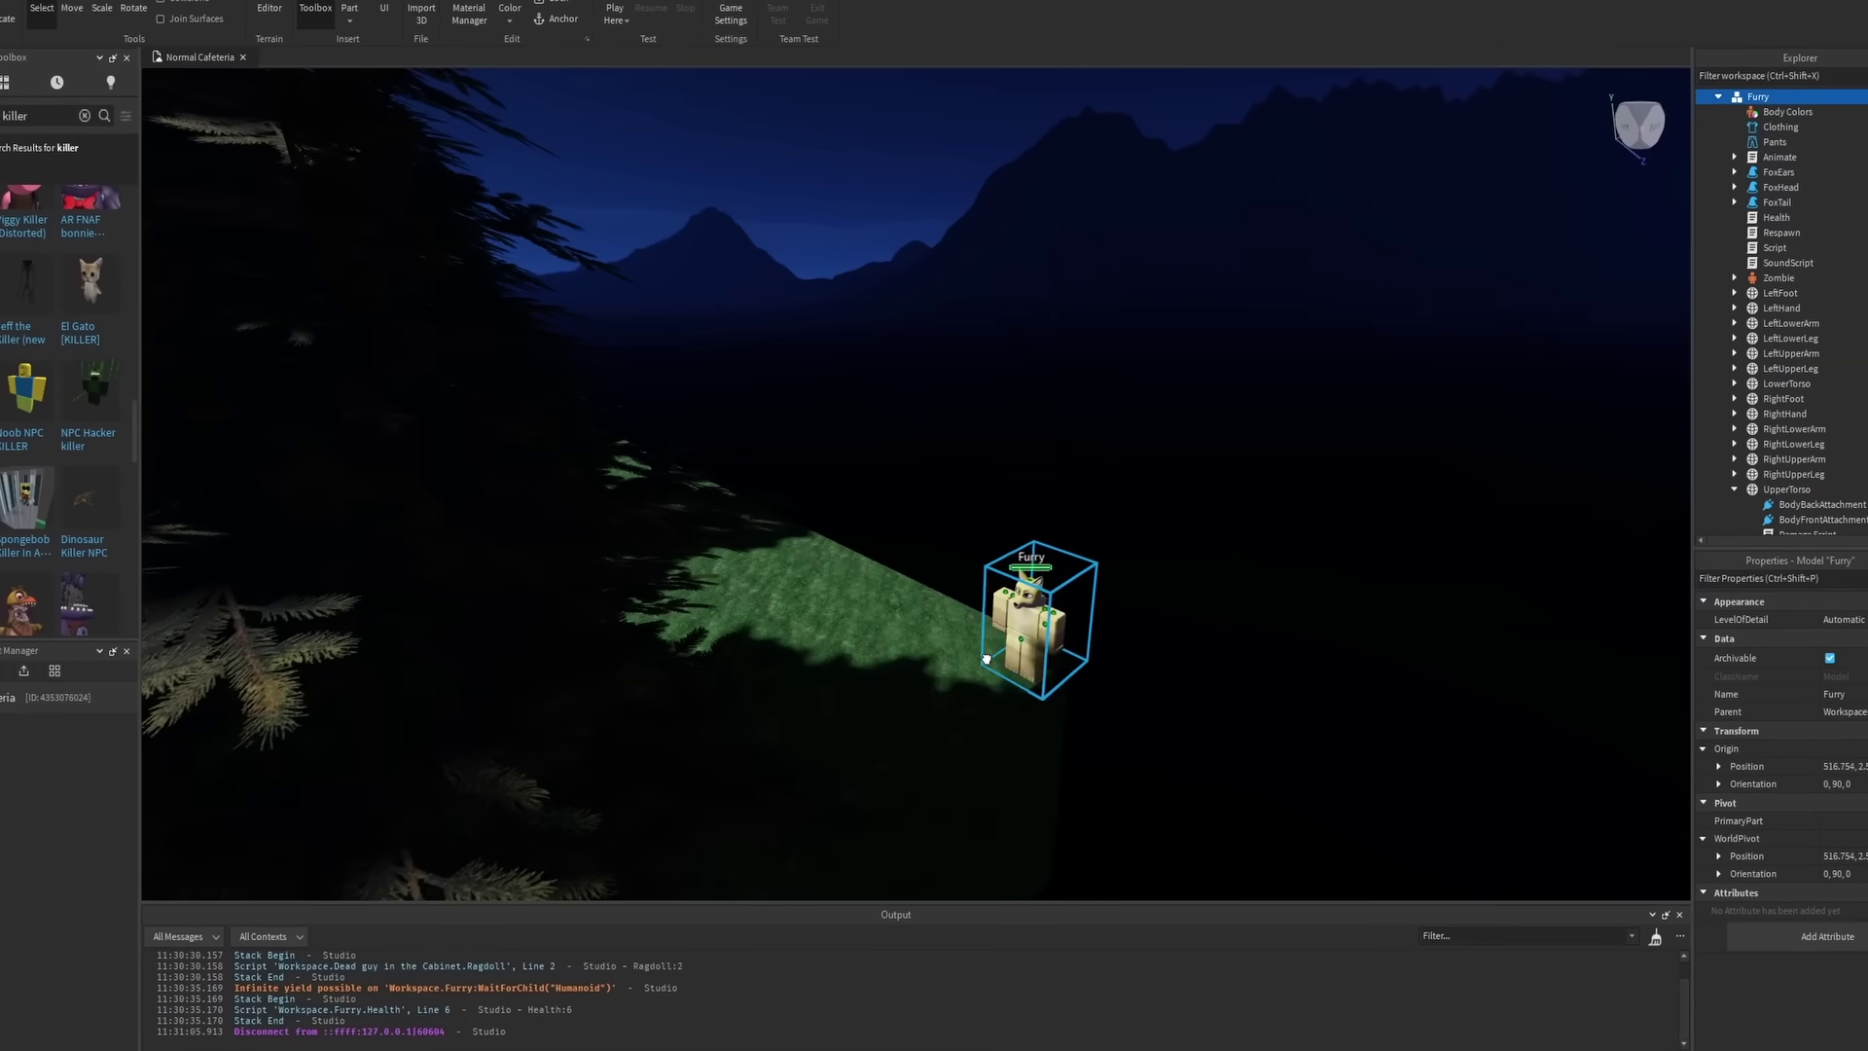
left_click(1197, 681)
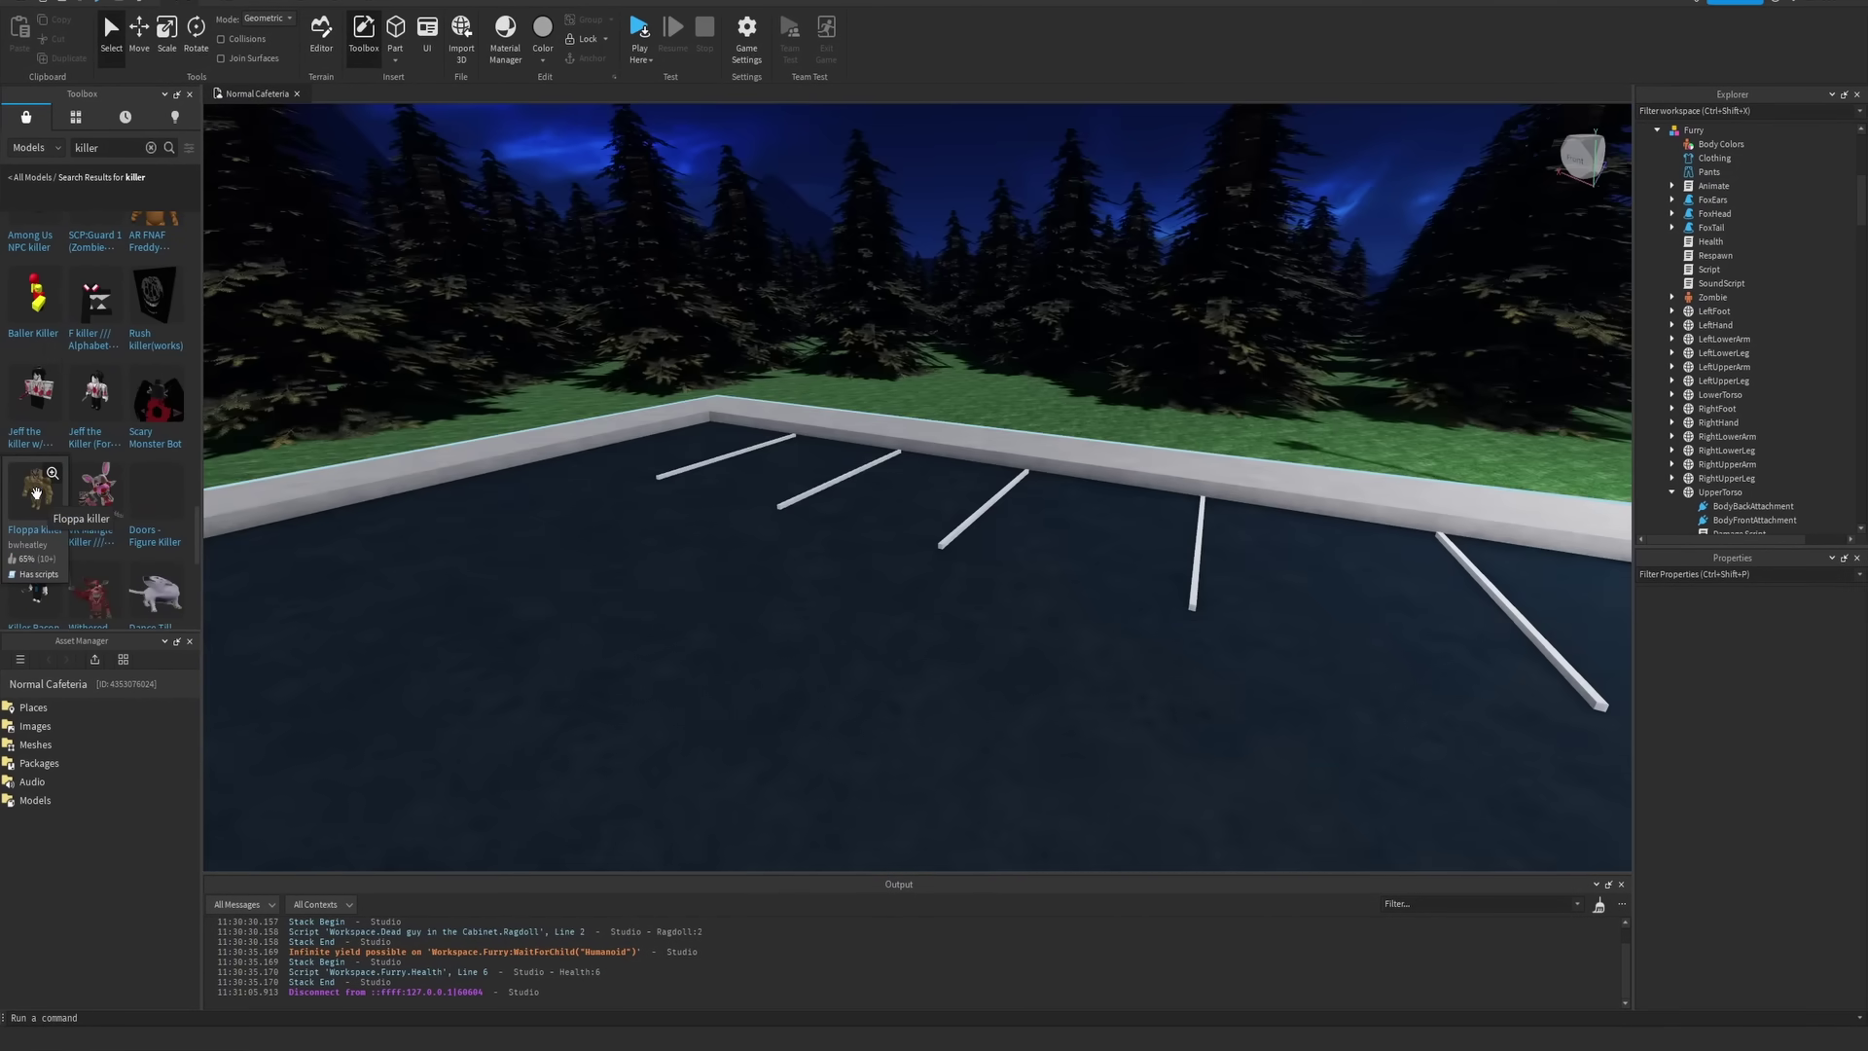
Insert the Floppa killer model on the parking lot, view it from the front and deselect it
left_click(36, 493)
right_click_drag(958, 468, 916, 475)
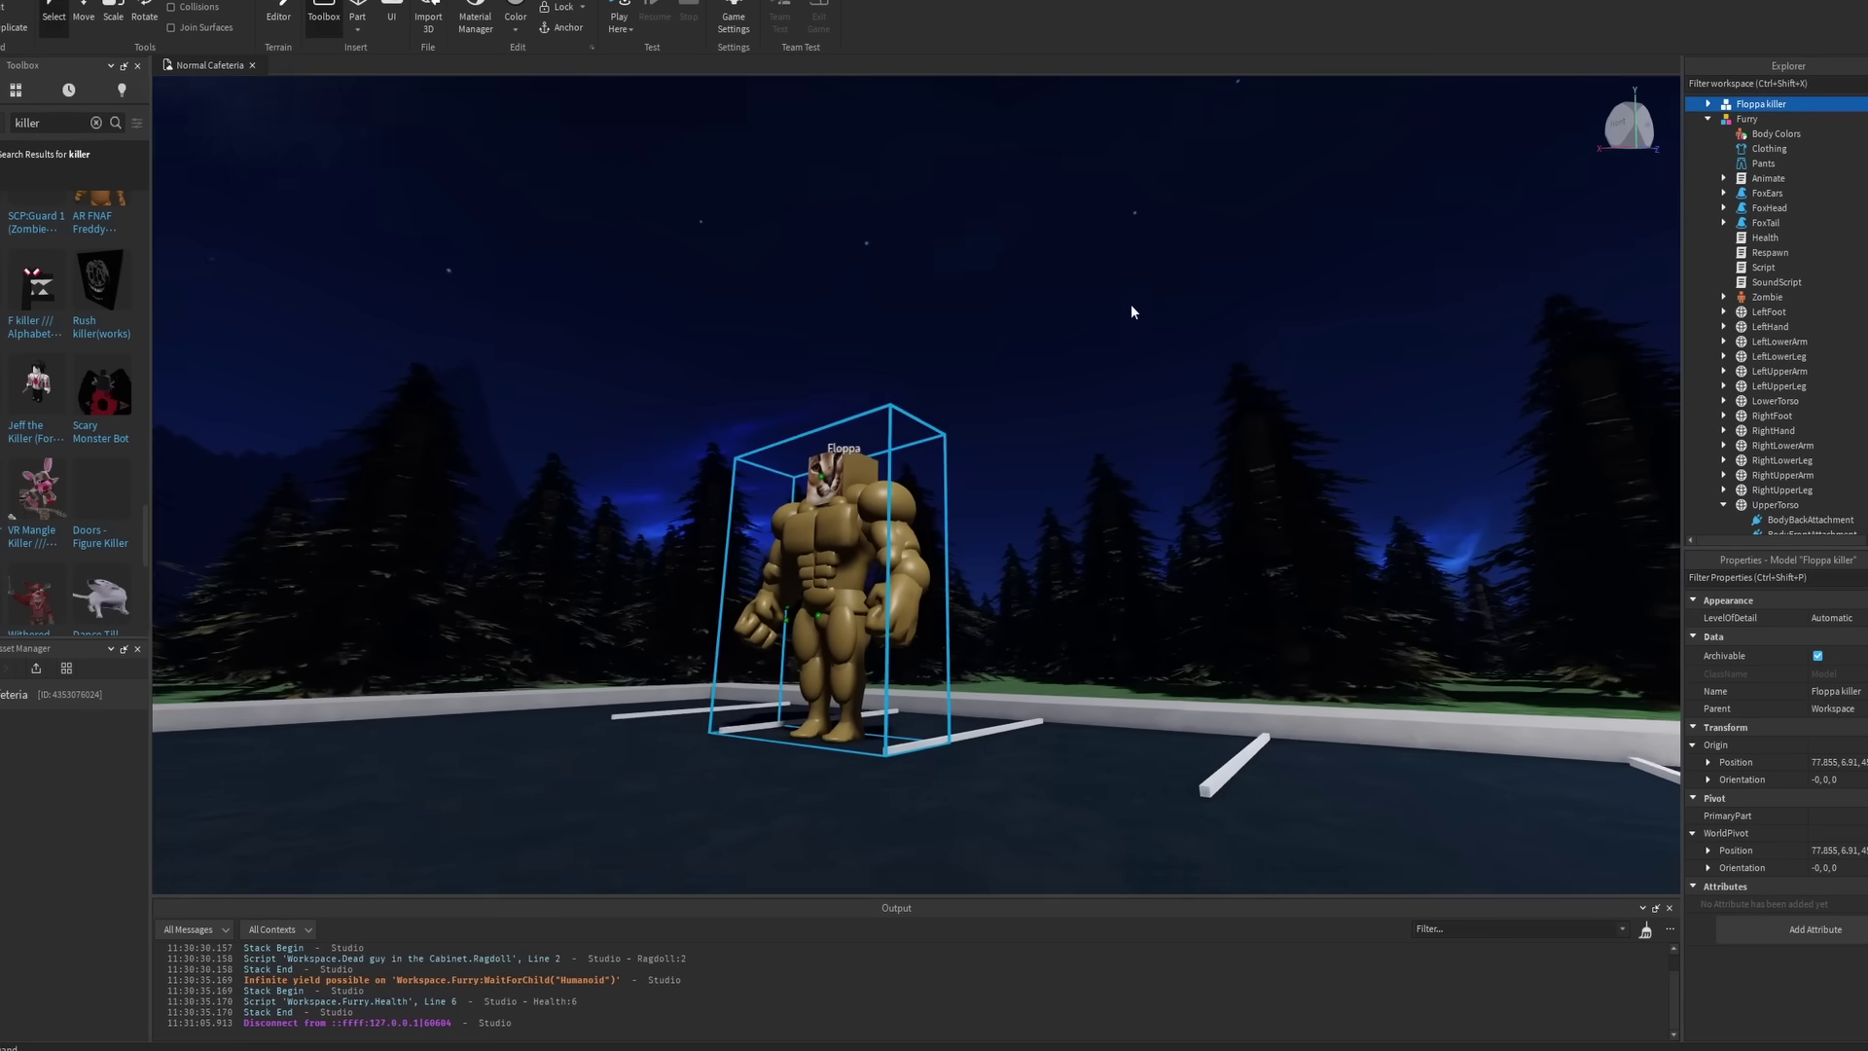
left_click(1119, 305)
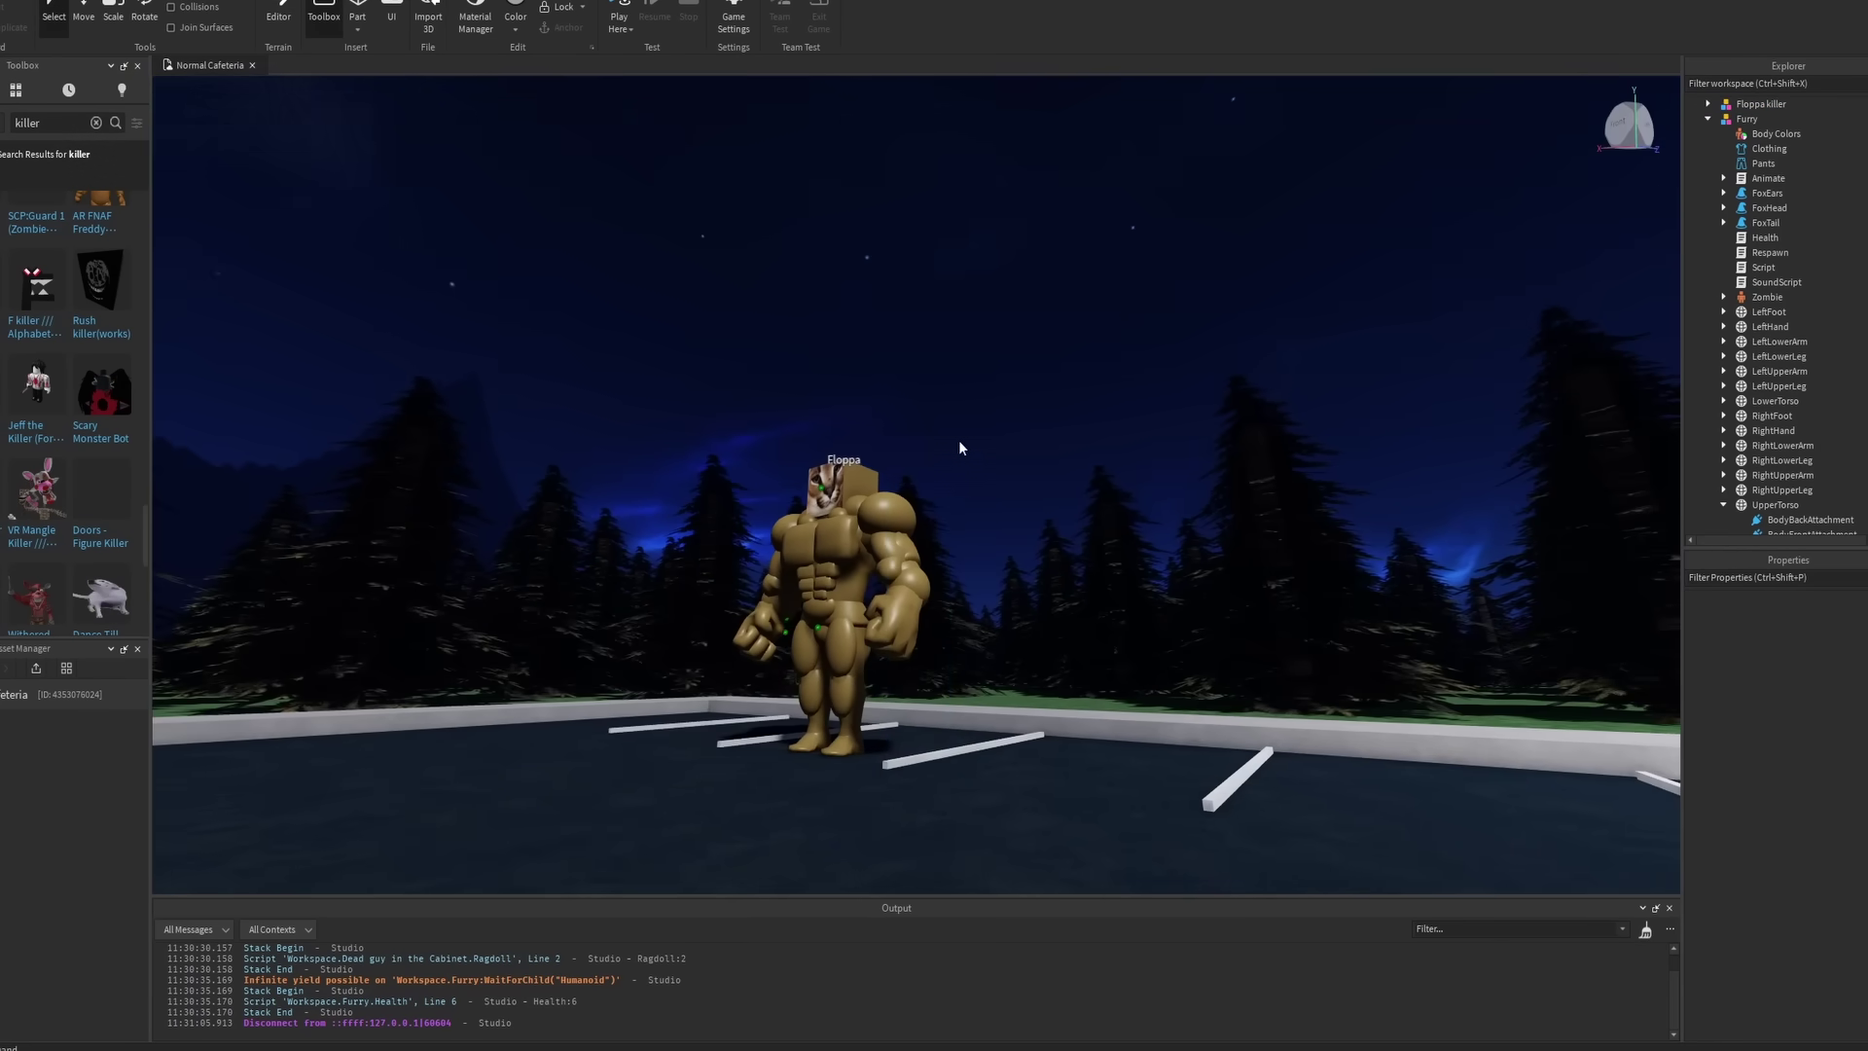
Insert the Baller Killer model beside Floppa on the parking lot and view both killers
scroll(960, 440, "up", 5)
scroll(974, 434, "down", 5)
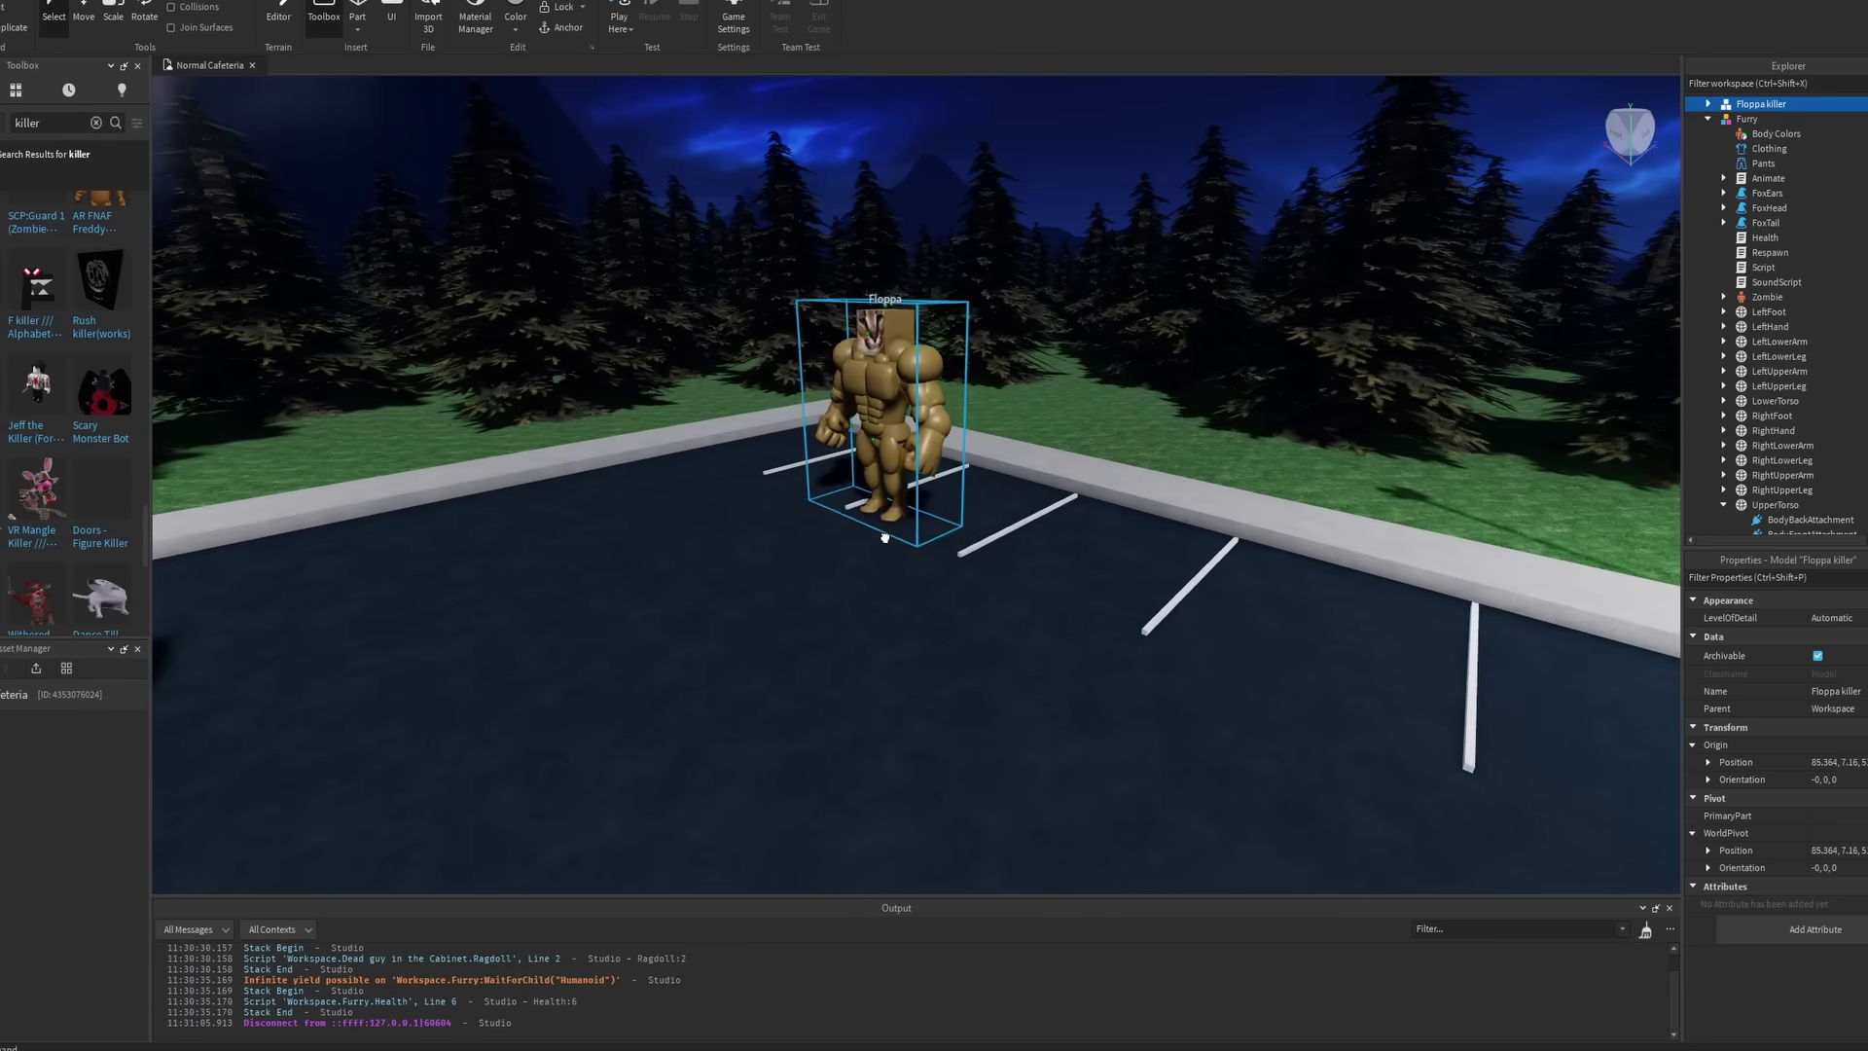
right_click_drag(1063, 451, 1071, 344)
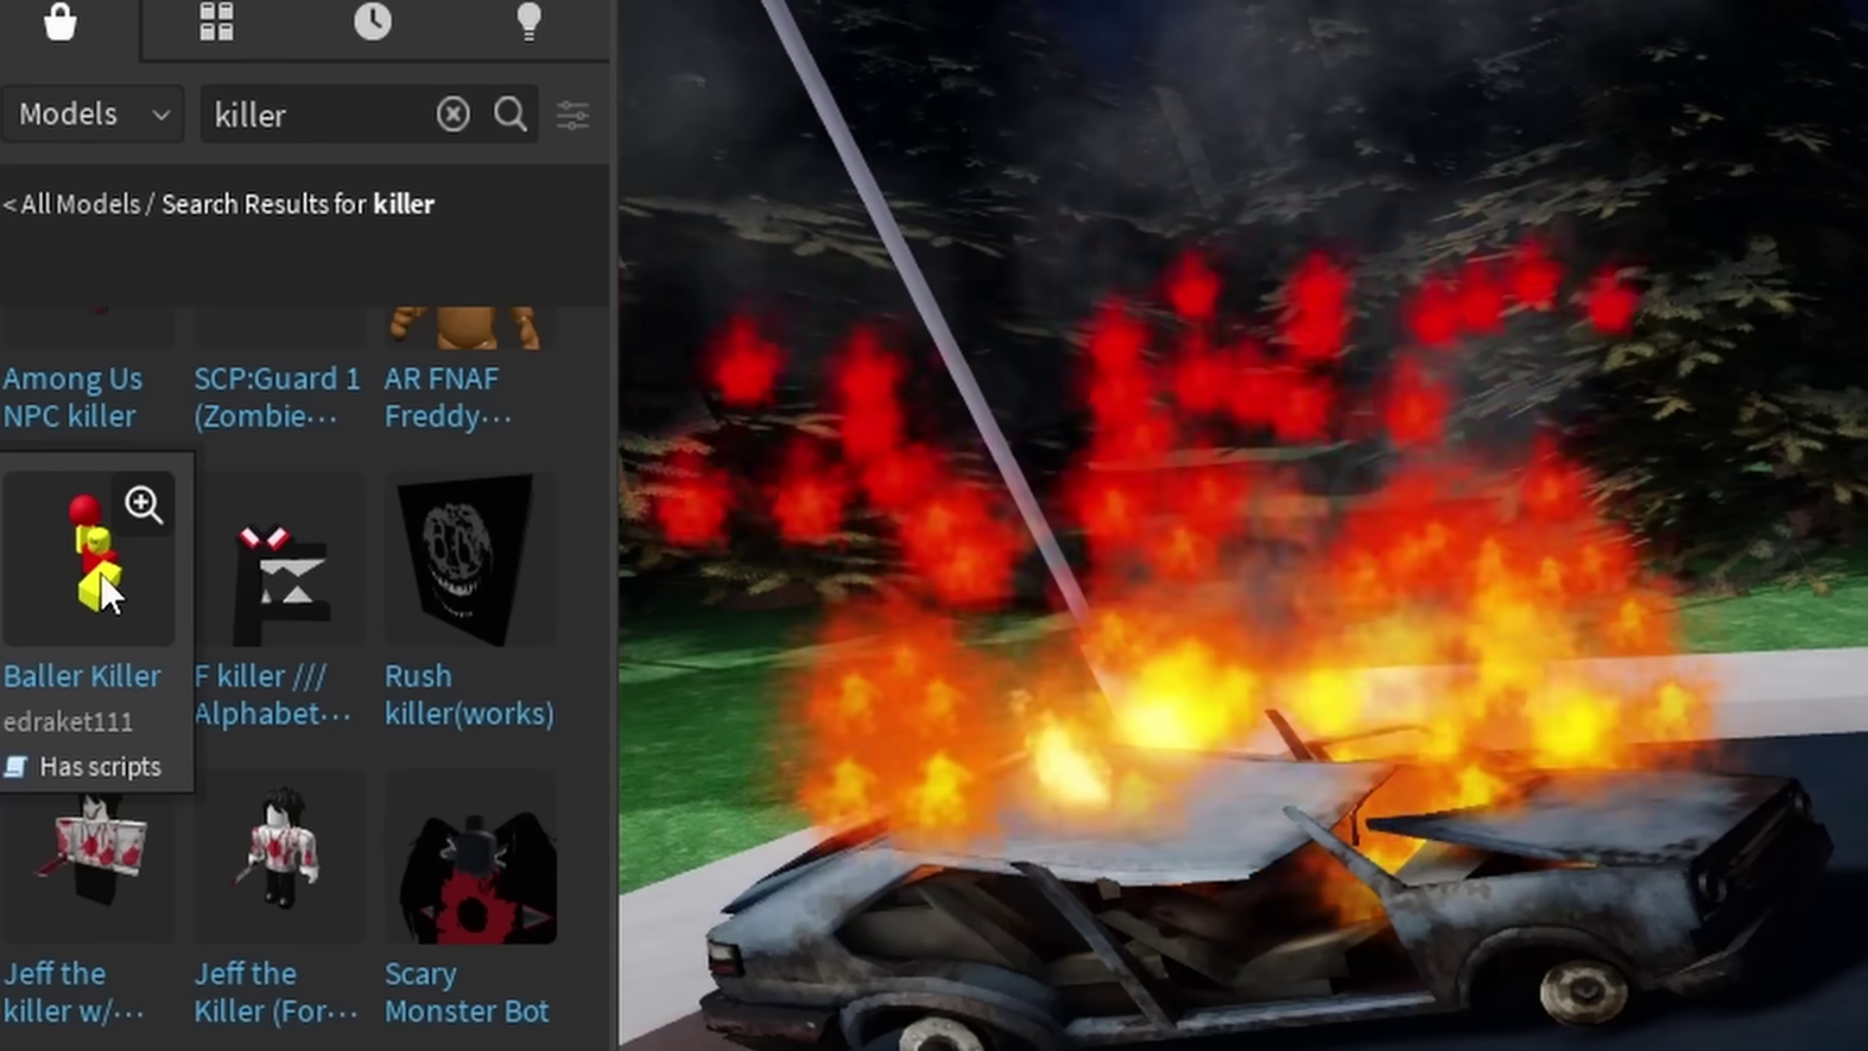
left_click(101, 573)
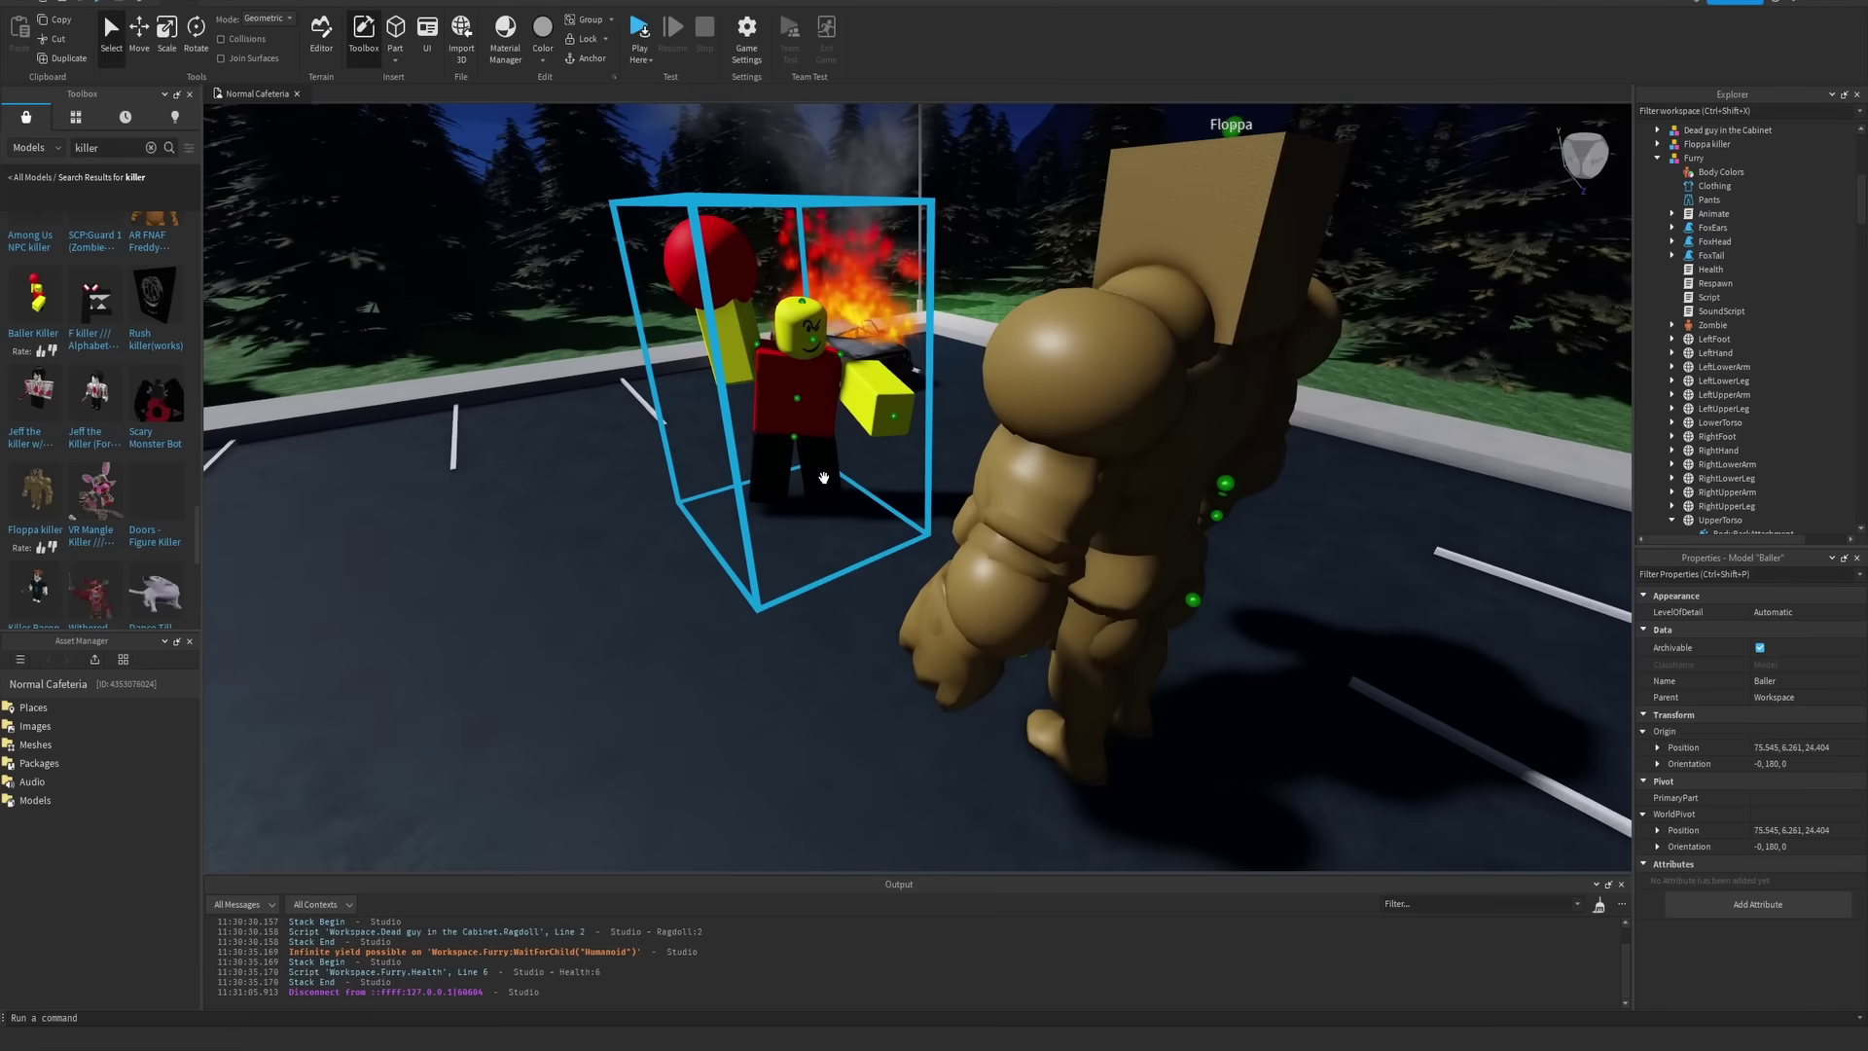
right_click_drag(983, 454, 931, 339)
scroll(931, 339, "down", 3)
Playtest on the parking lot against Baller and Floppa, running around the lot and observing Baller's attack
key("F5")
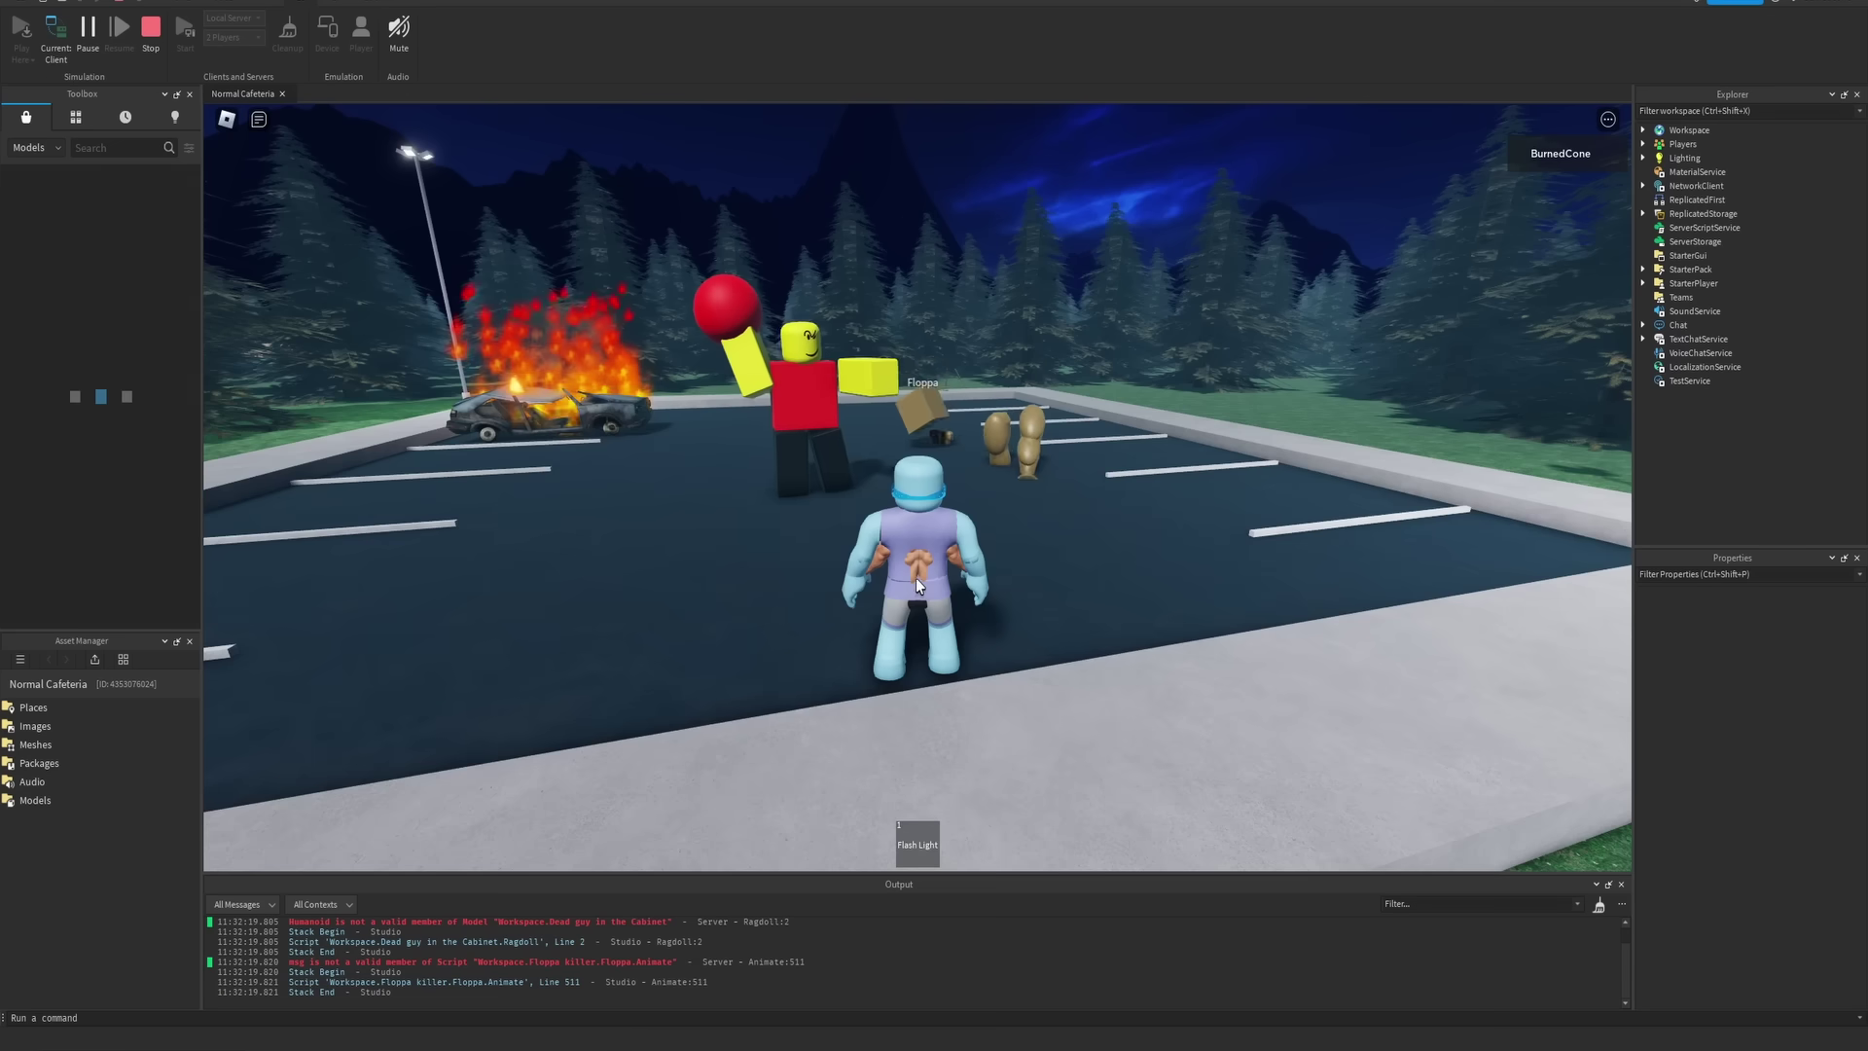
key("w")
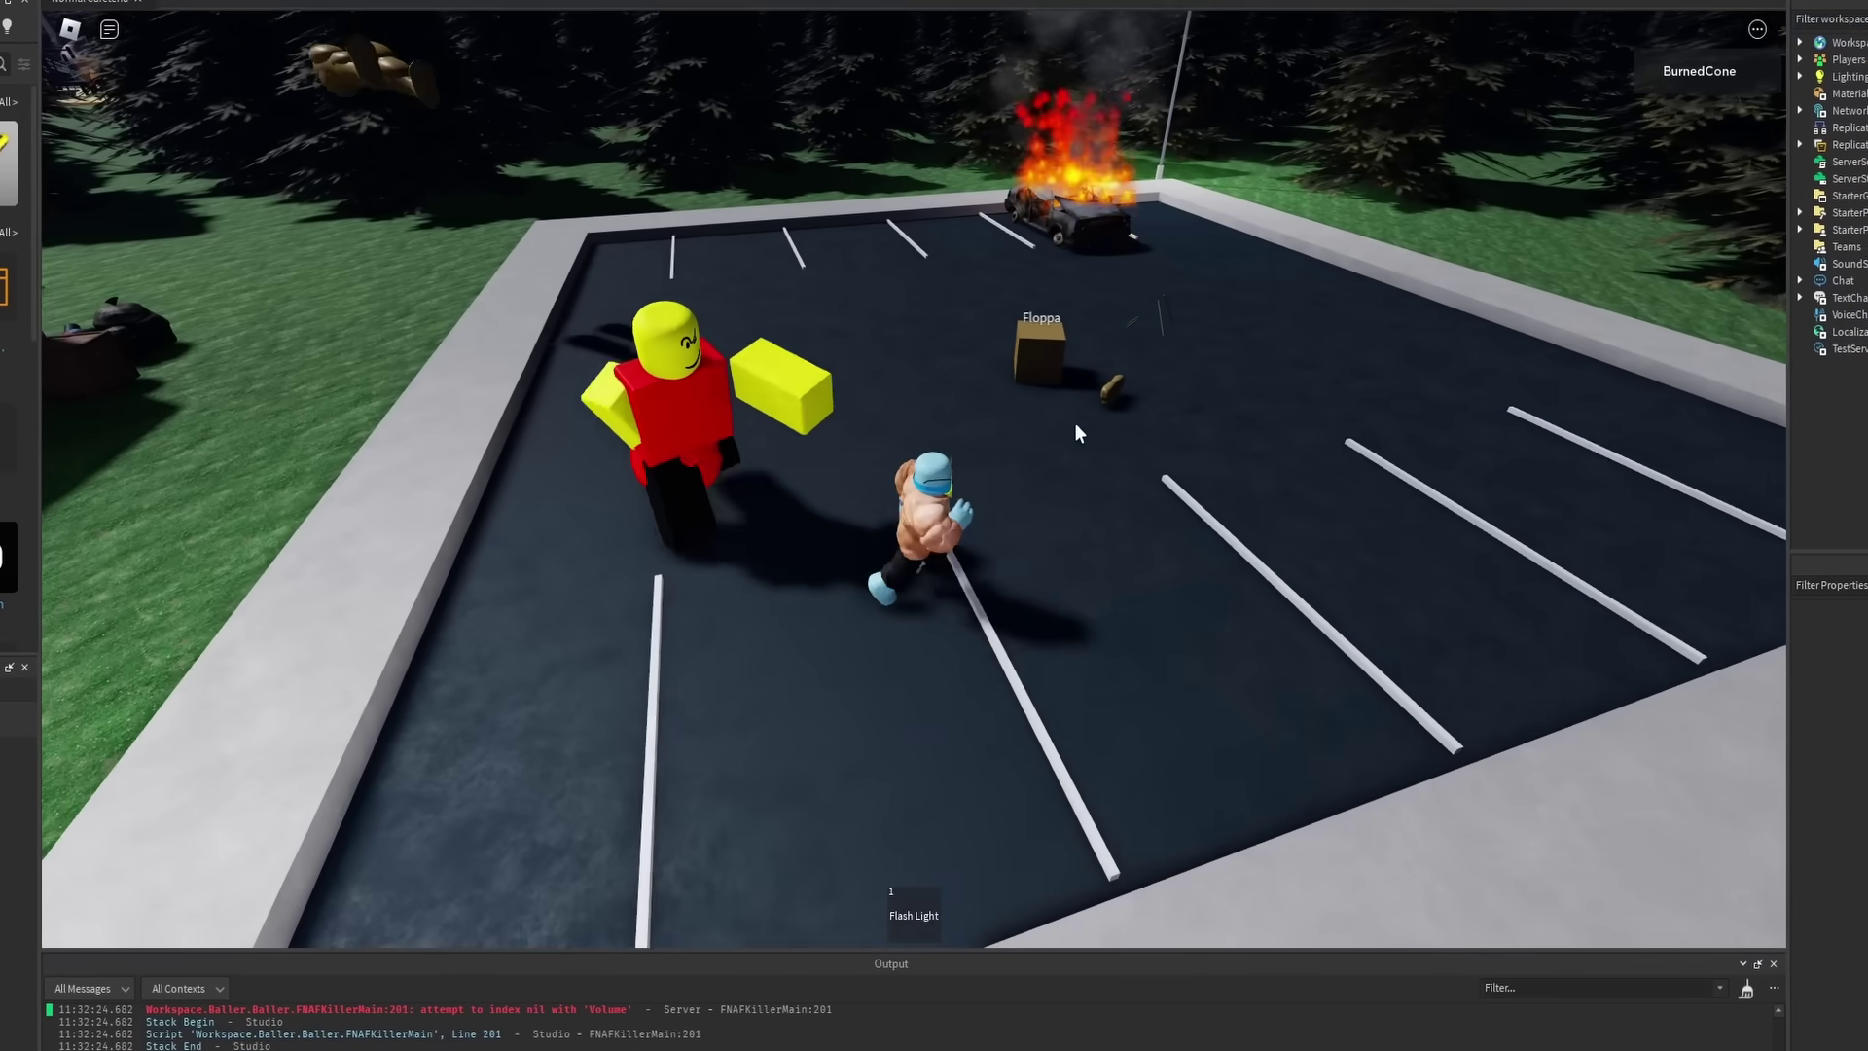
key("w")
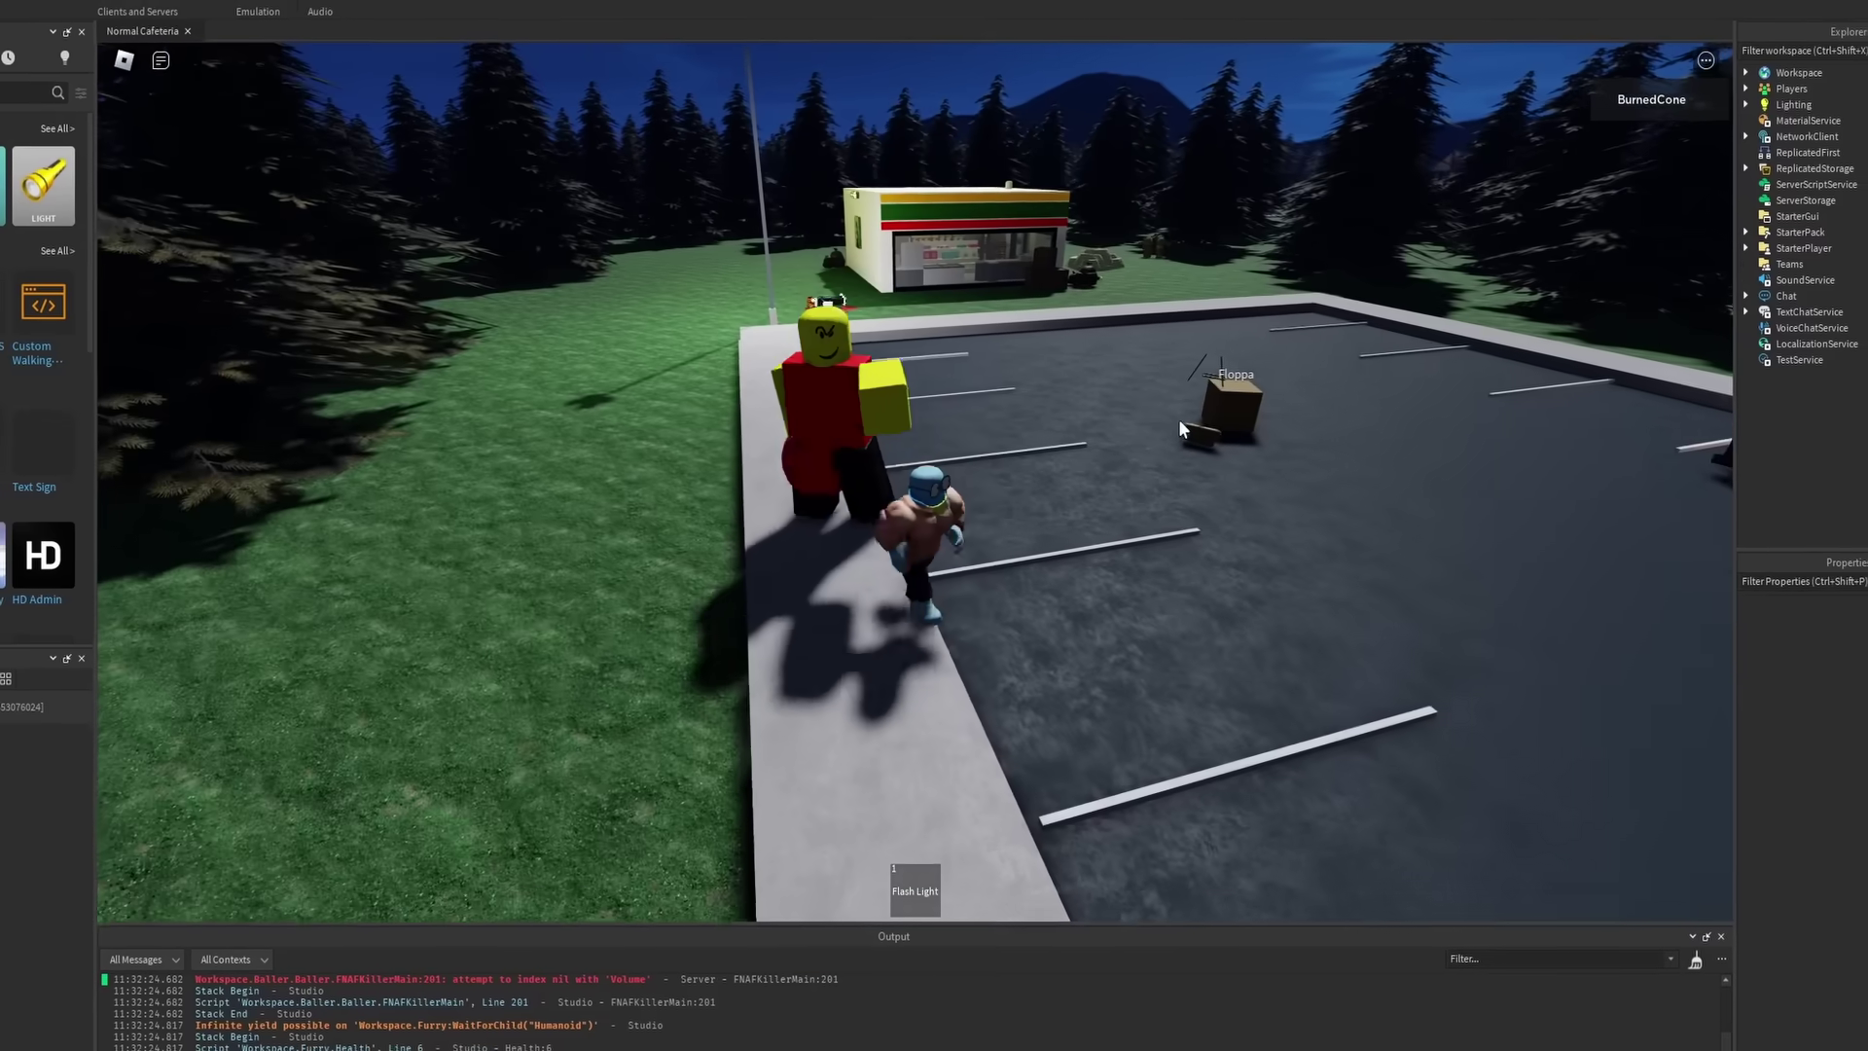
right_click_drag(1177, 418, 1130, 423)
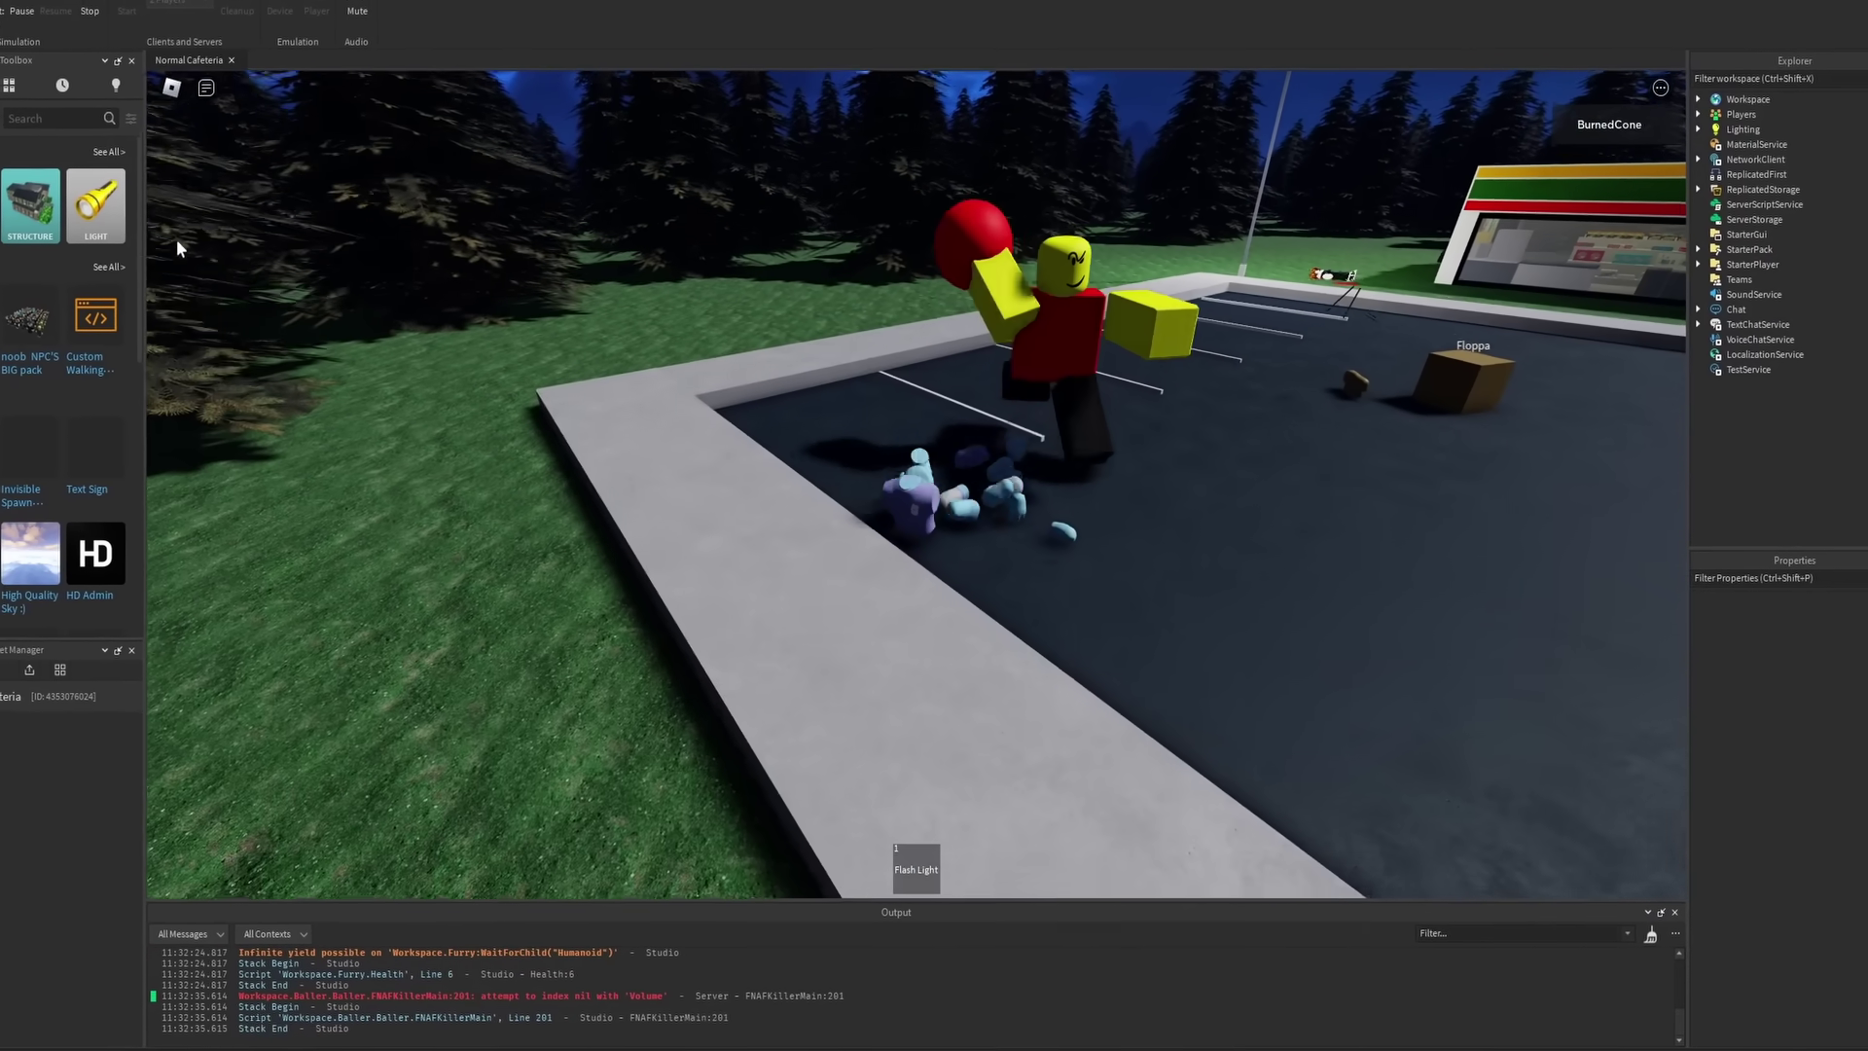
right_click_drag(954, 358, 979, 354)
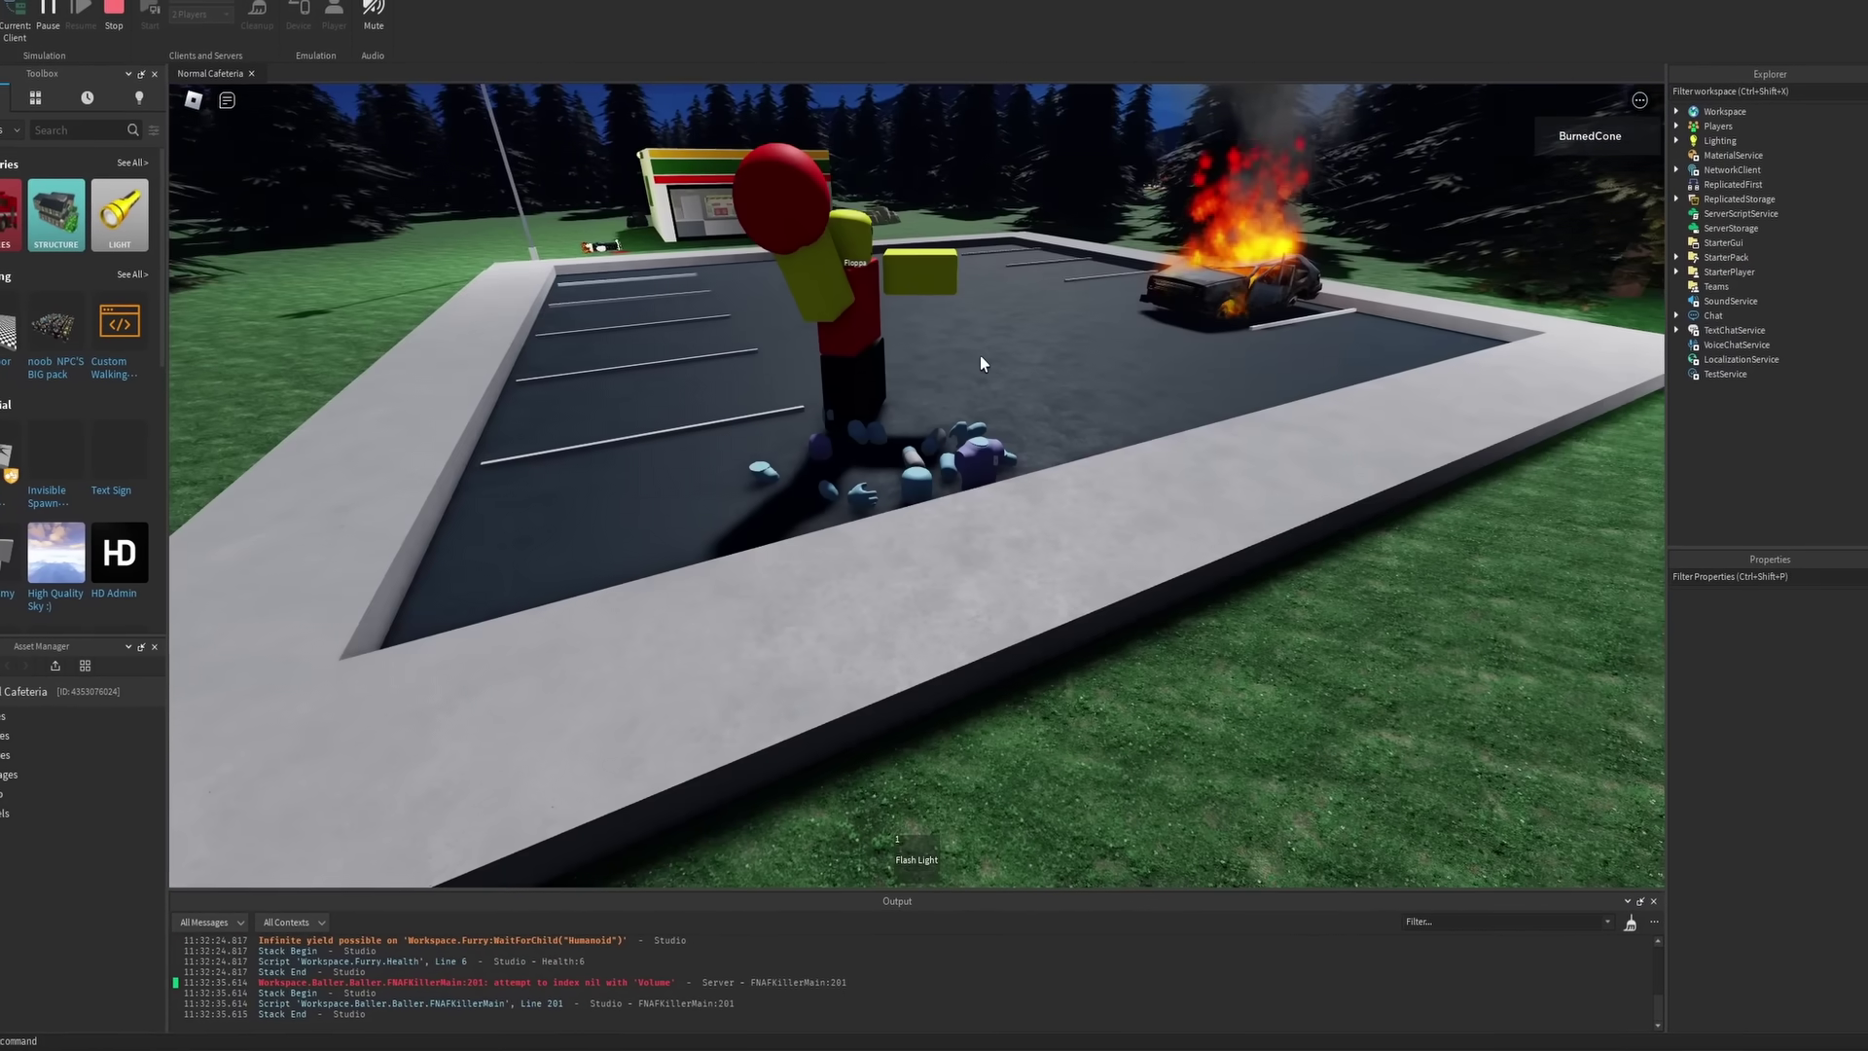
right_click_drag(869, 264, 926, 344)
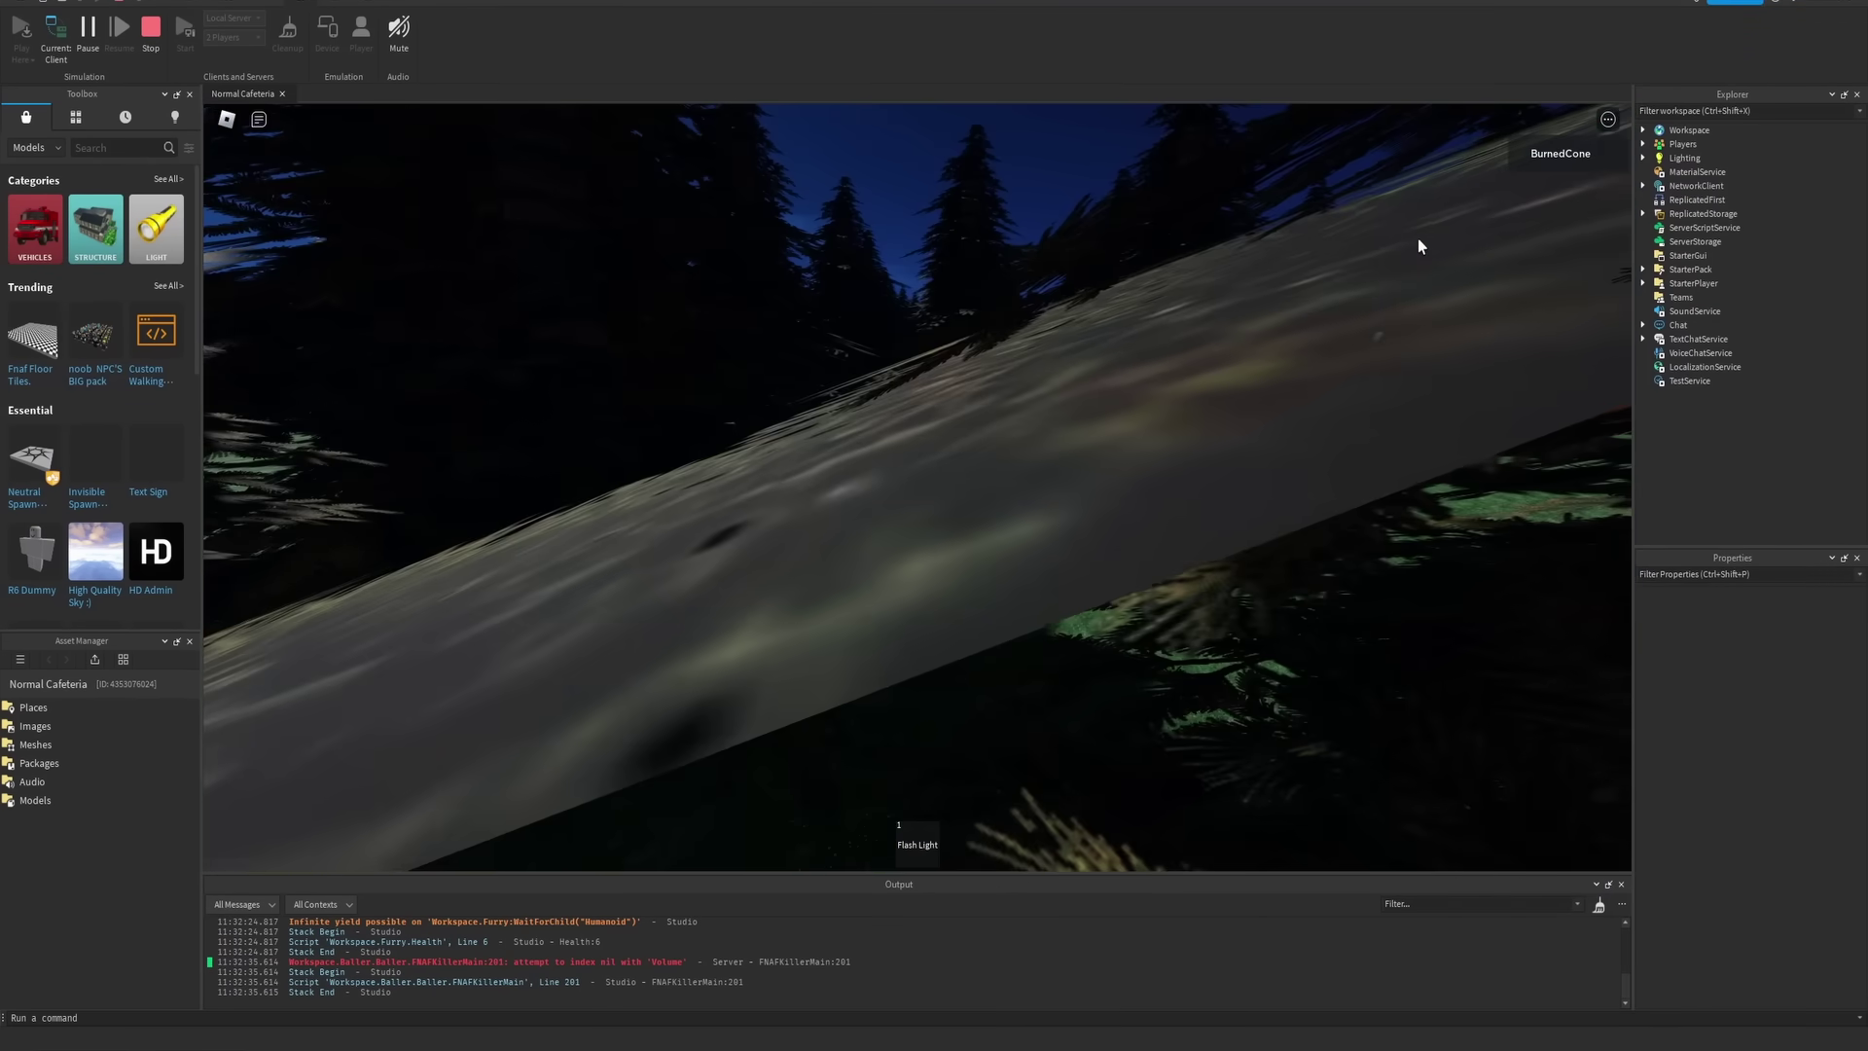
Playtest running through the forest away from the killers, ending with the playtest stopped
key("w")
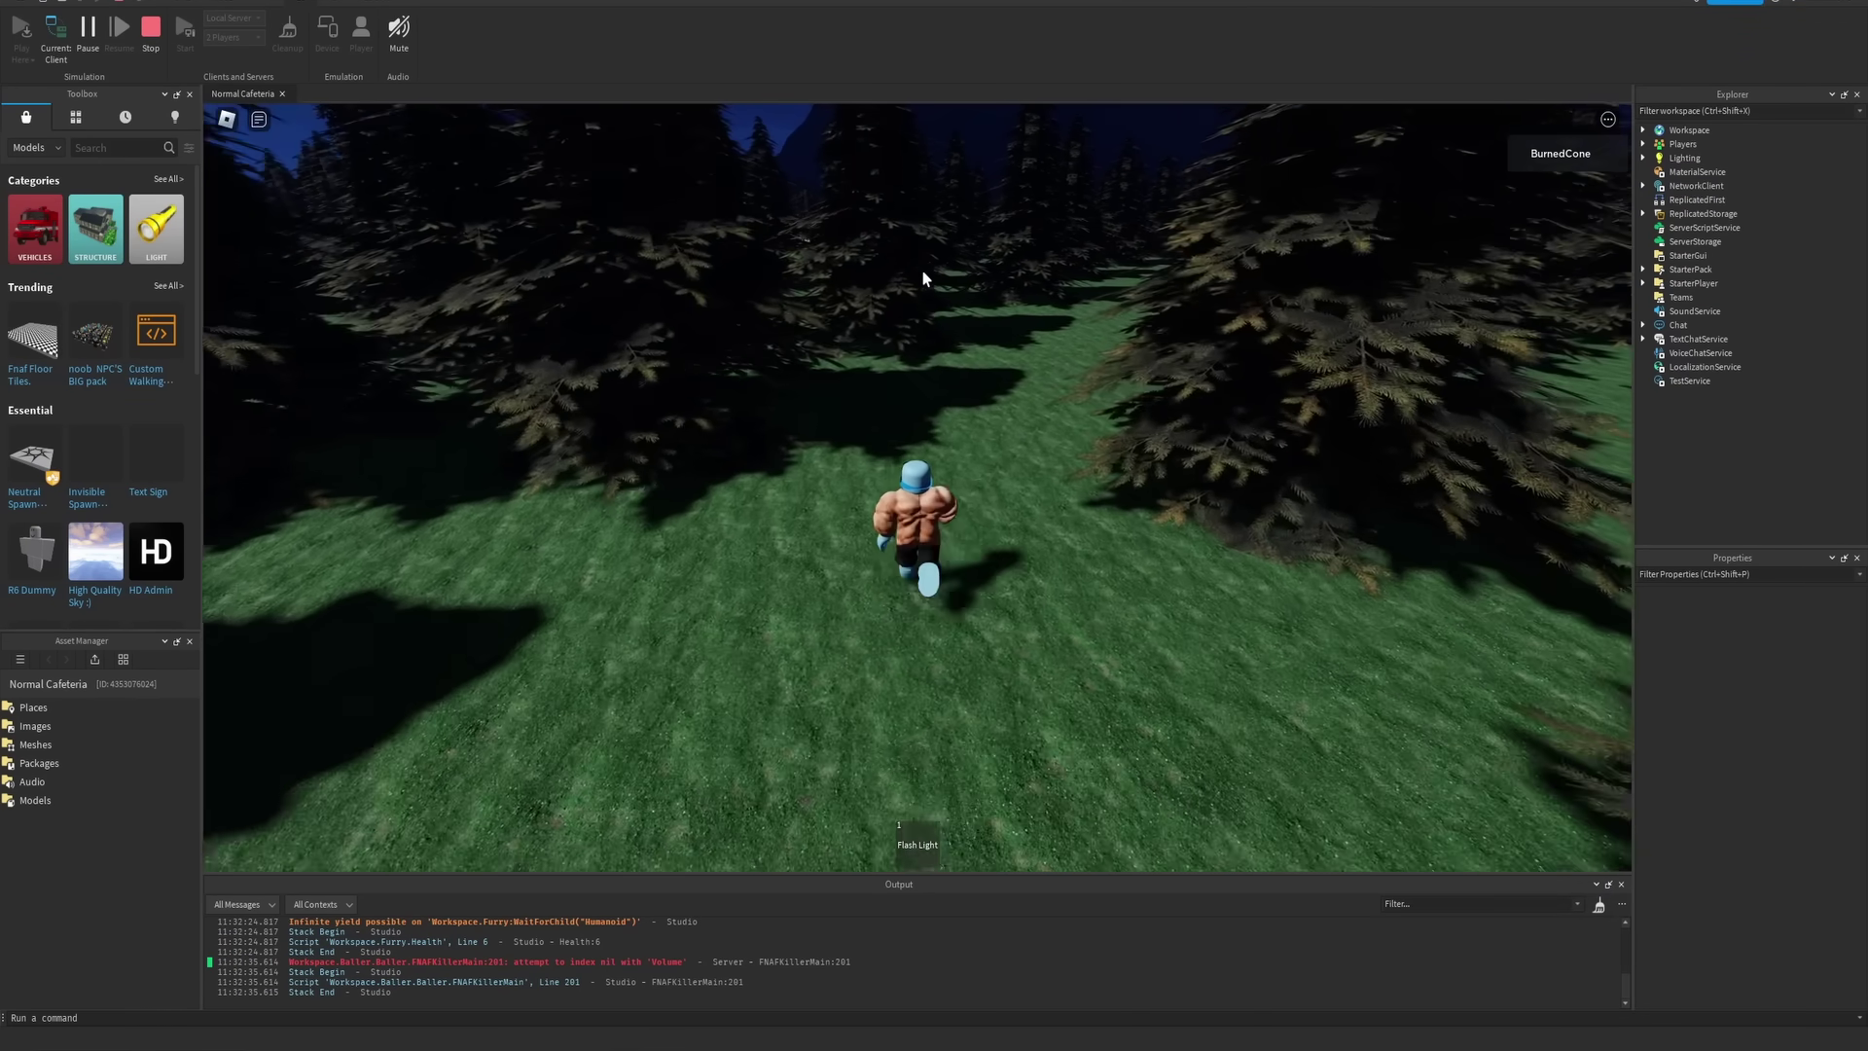
key("w")
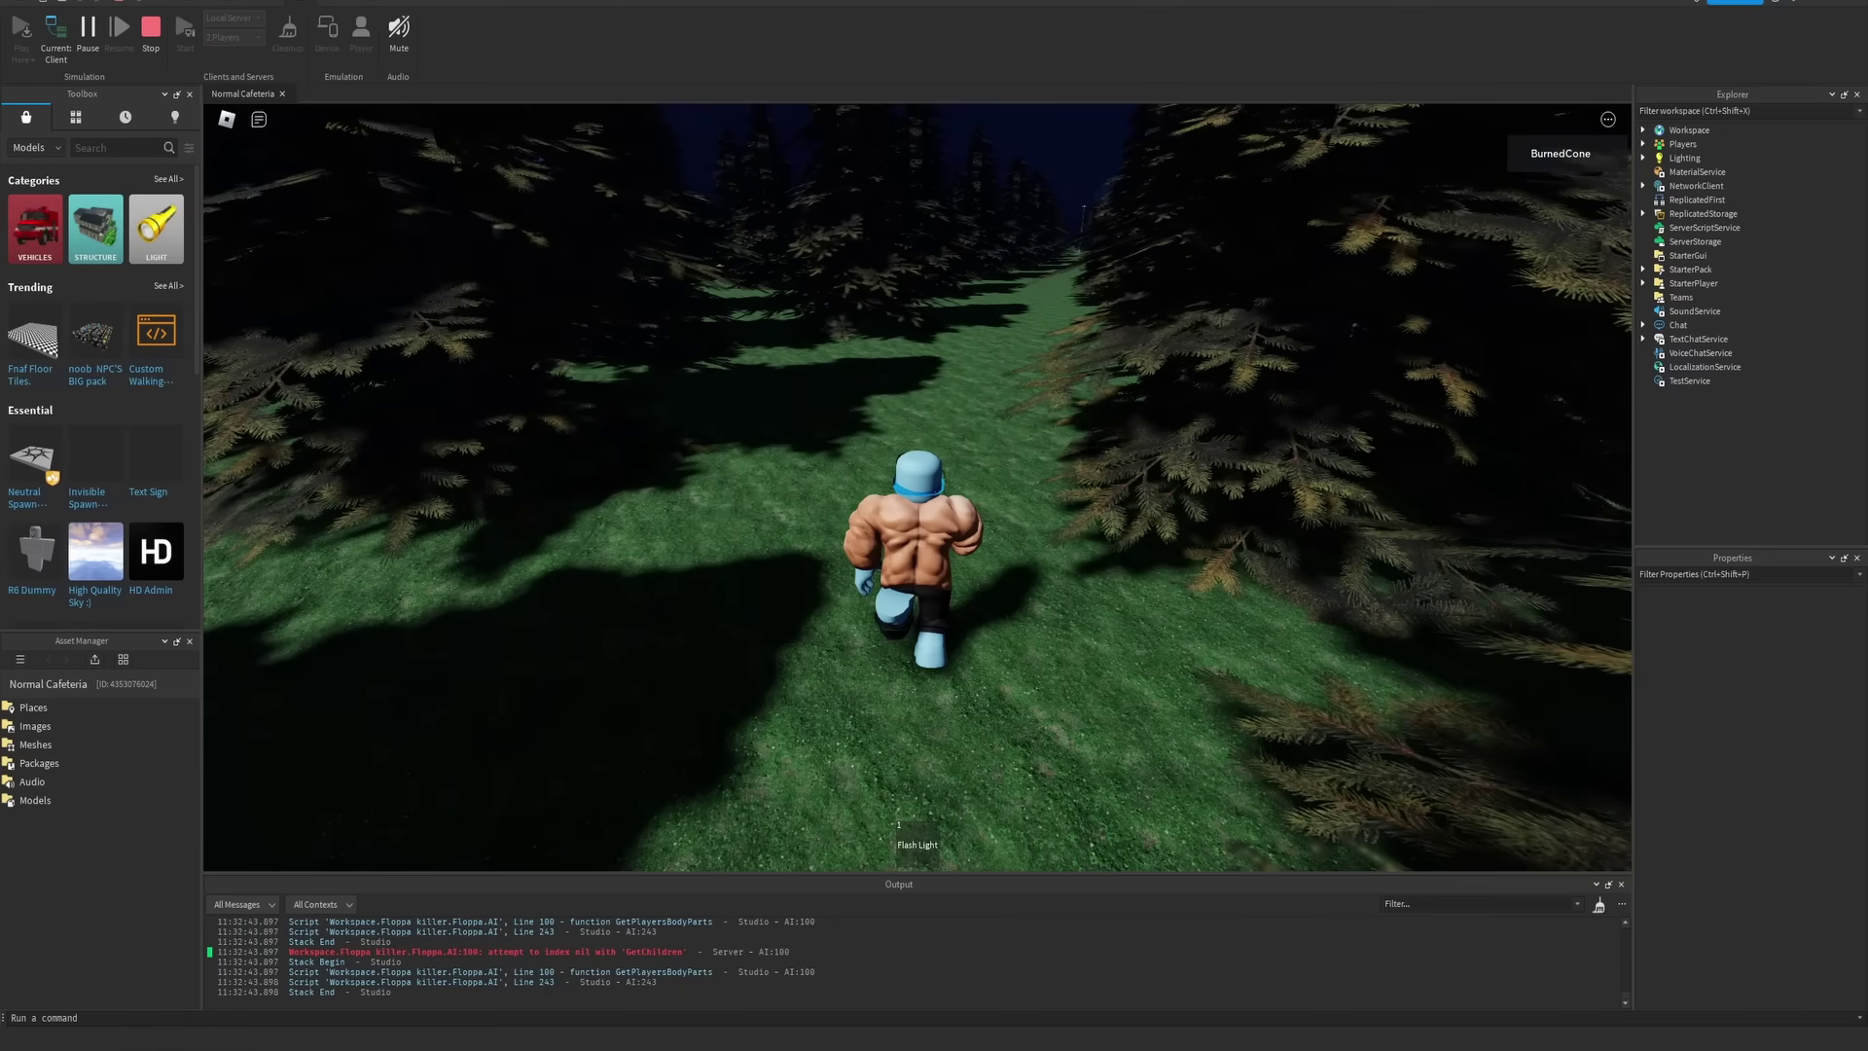
left_click(152, 30)
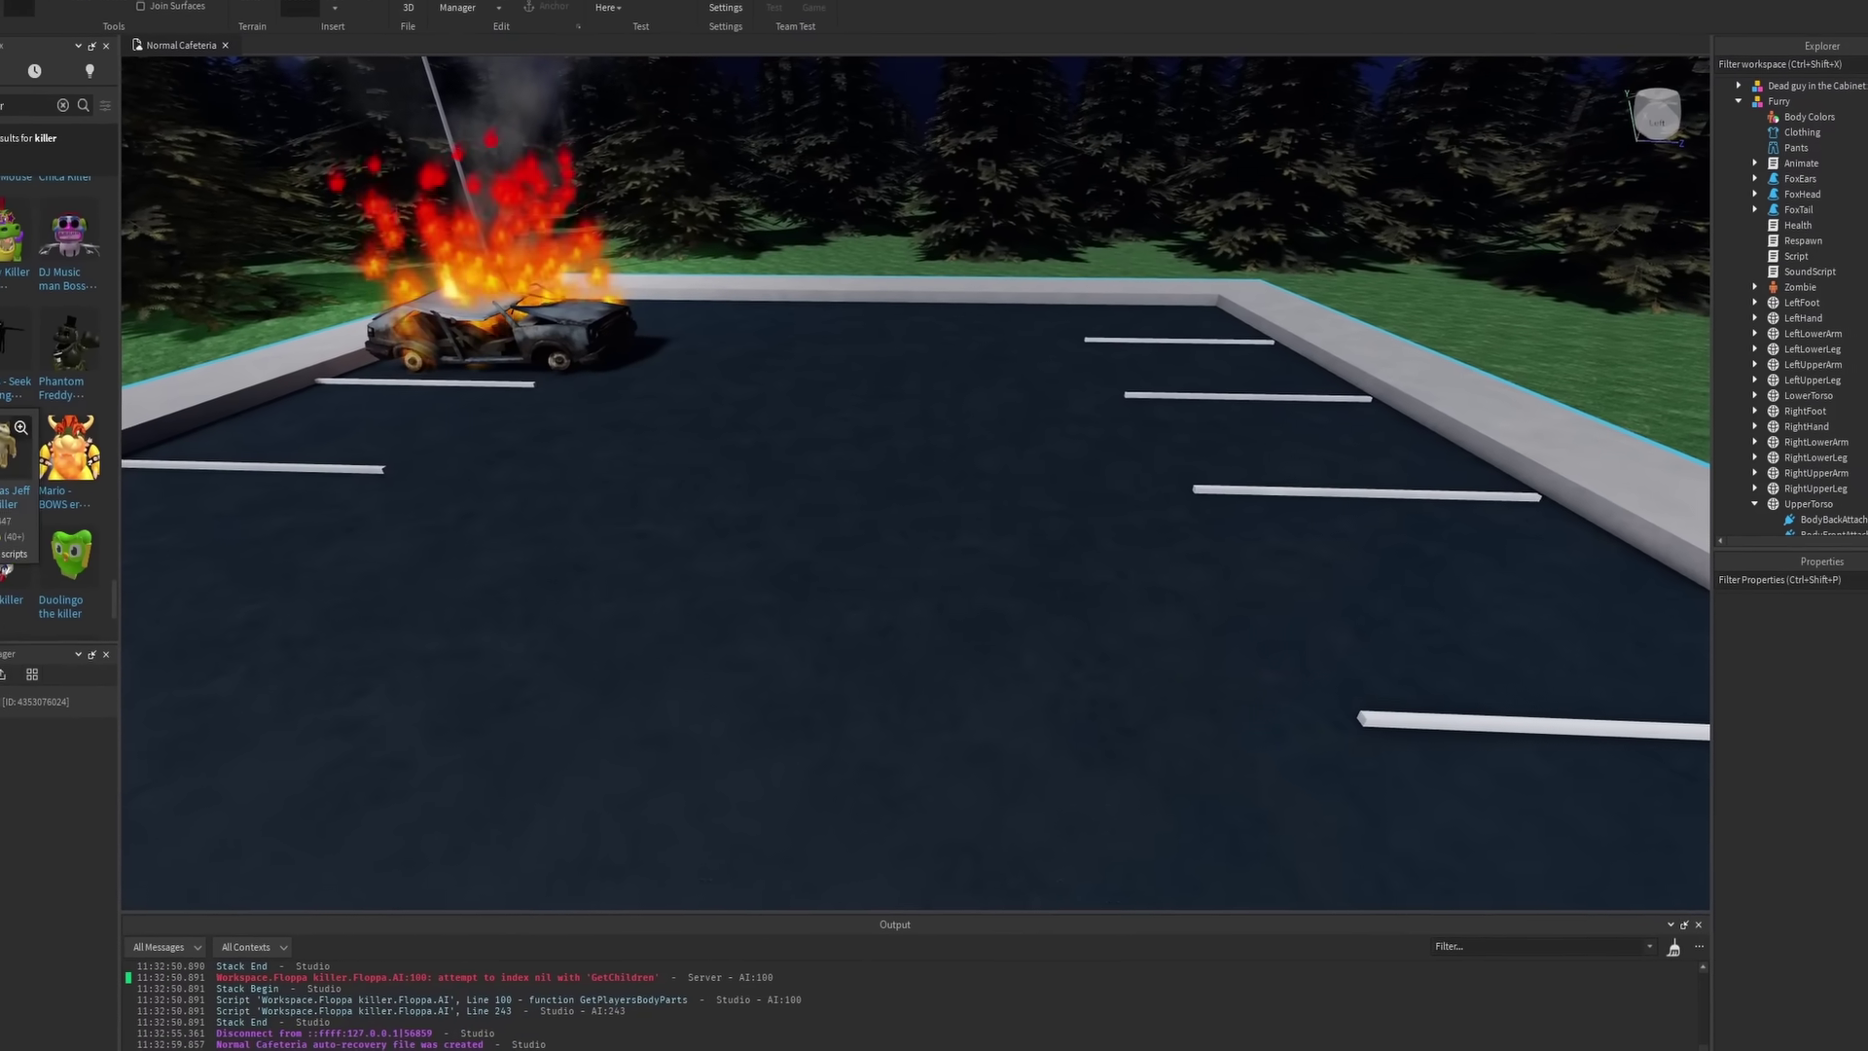
Insert the Capybara killer model on the parking lot and move it into the forest
scroll(107, 438, "down", 3)
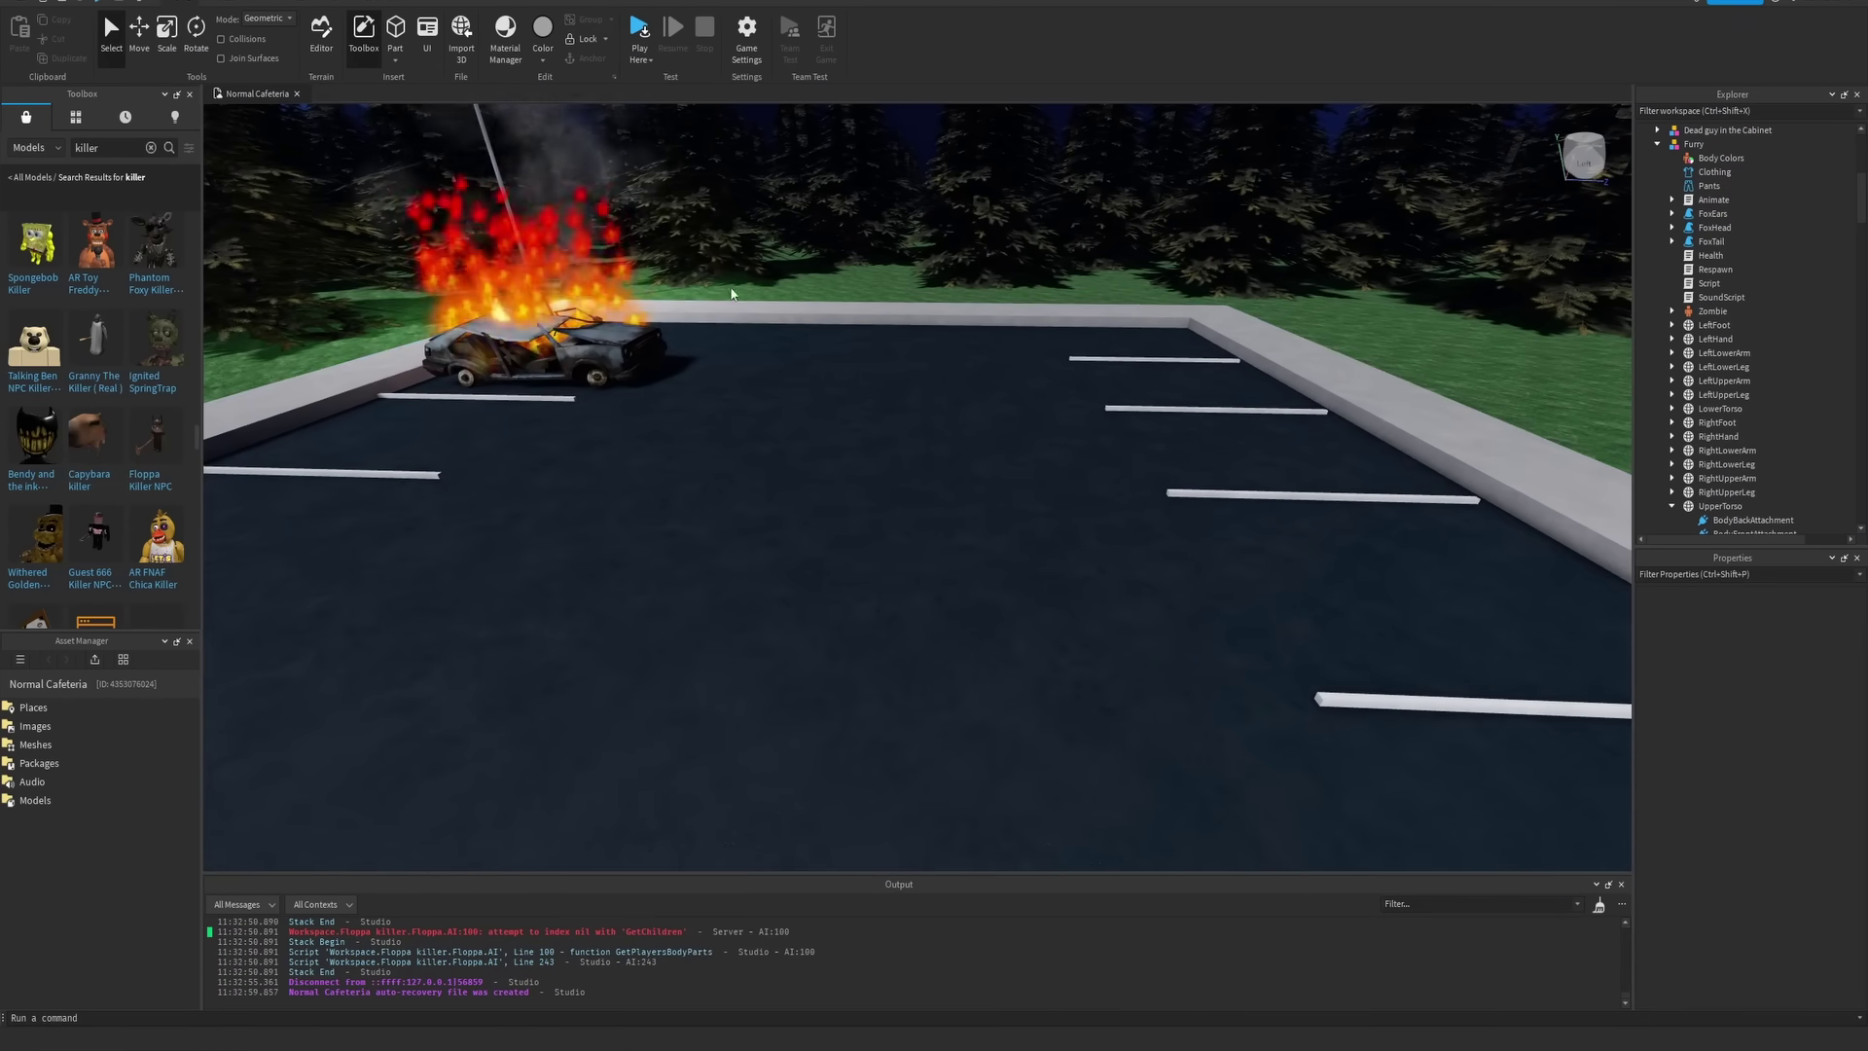
left_click_drag(732, 294, 823, 545)
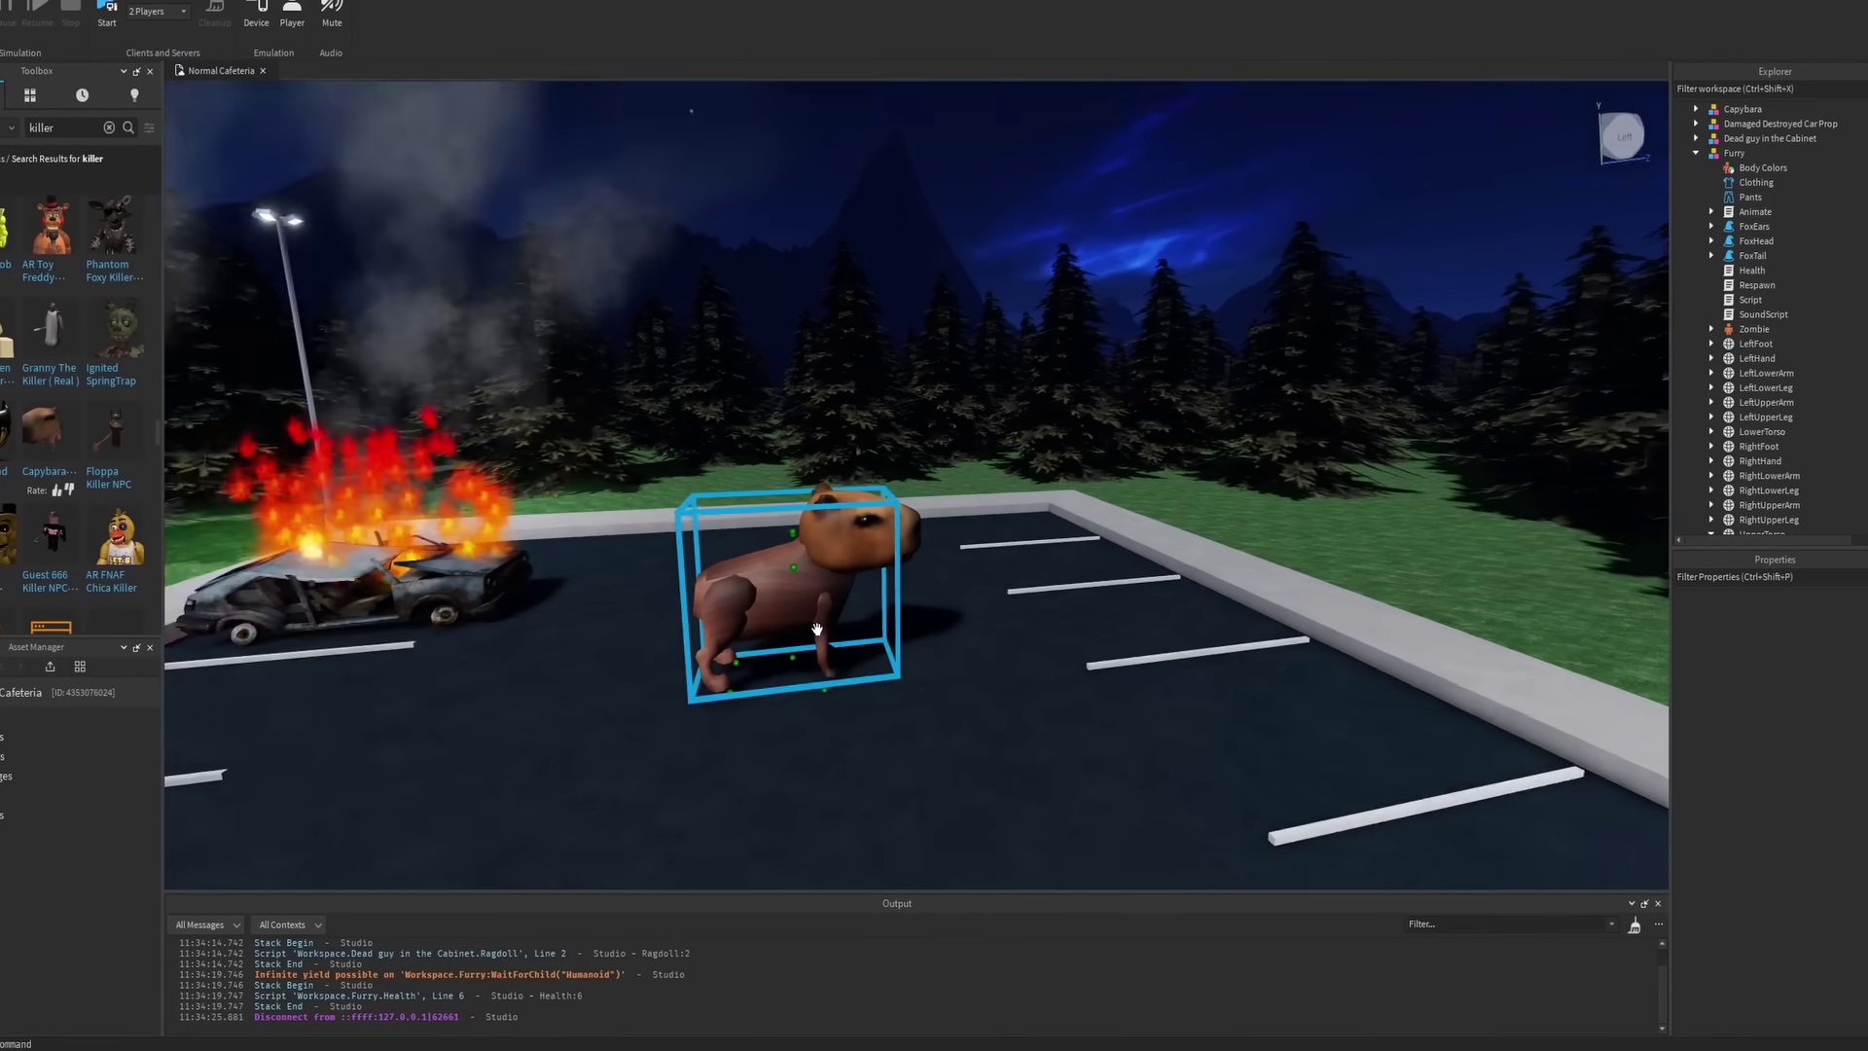
left_click(965, 526)
left_click_drag(962, 526, 741, 718)
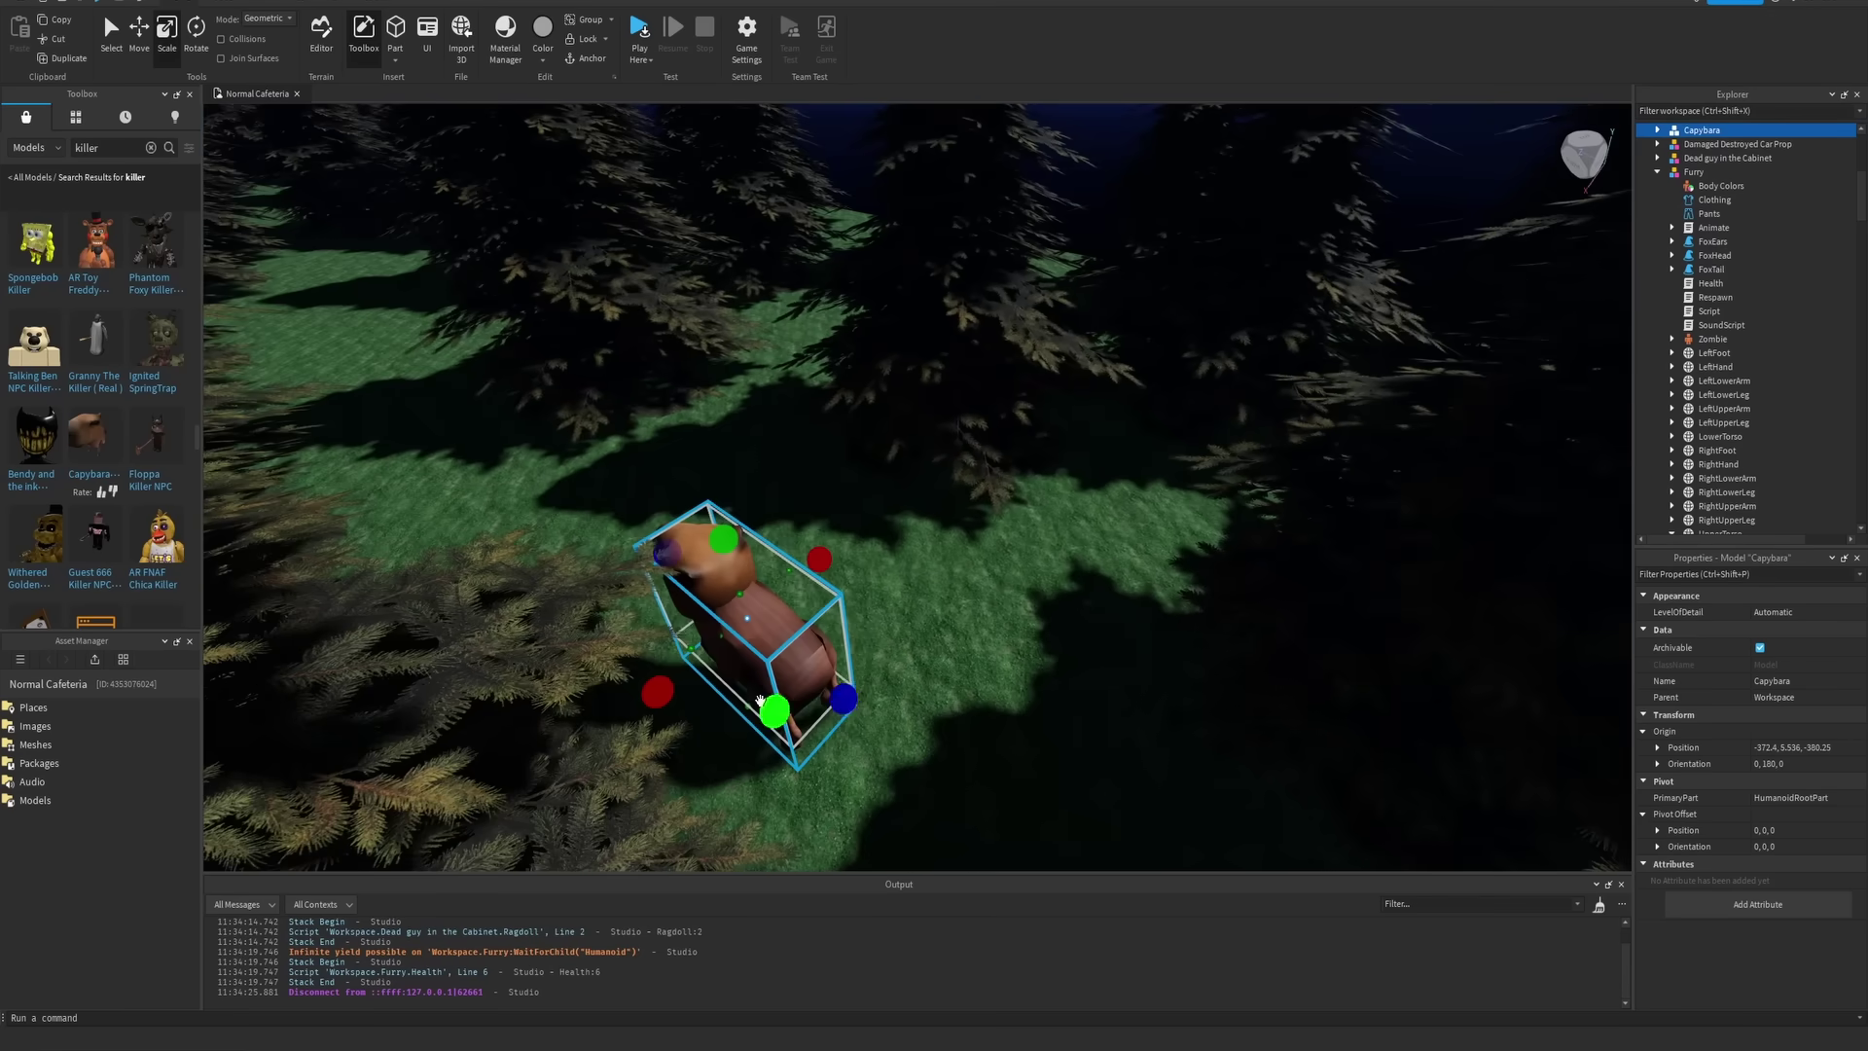
left_click_drag(782, 655, 925, 720)
Lower the Lighting ClockTime to darken the night scene and check the look at the playground
right_click_drag(973, 616, 844, 554)
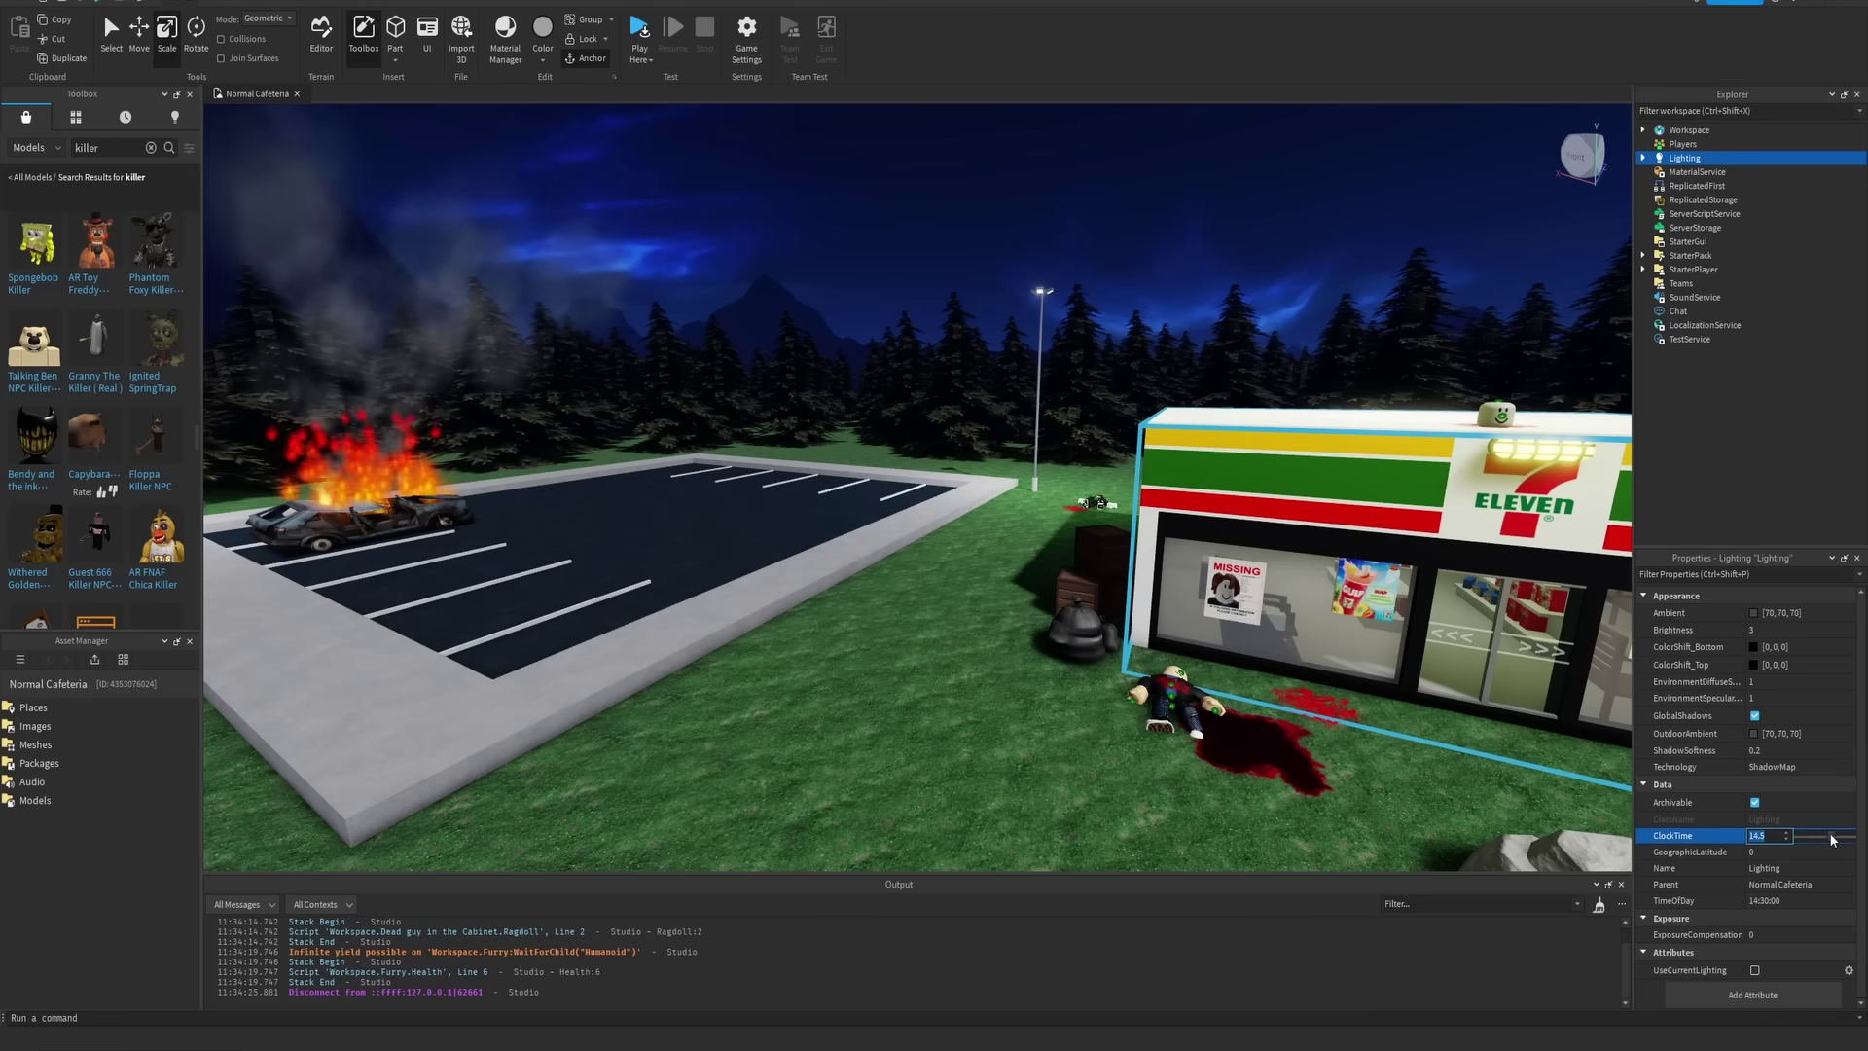
left_click_drag(1833, 840, 1800, 839)
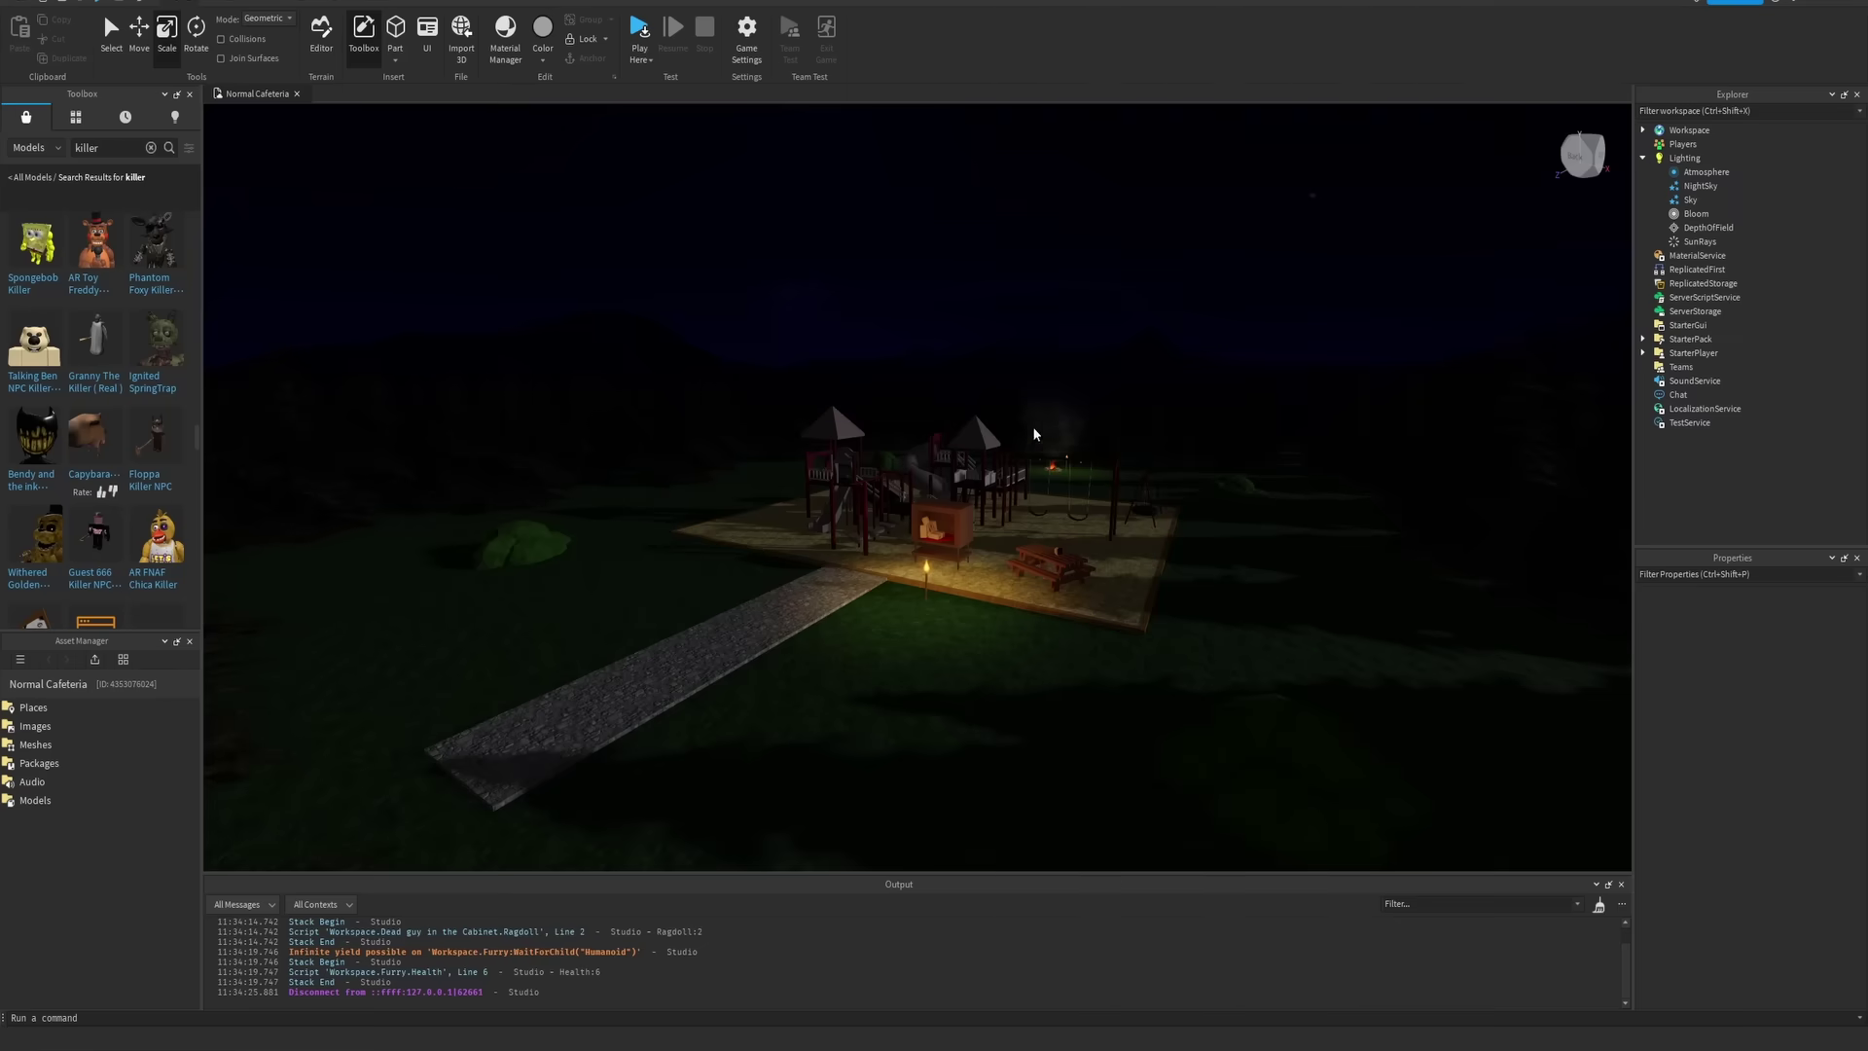
mouse_move(937, 443)
right_mouse_down()
mouse_move(1141, 511)
mouse_move(972, 484)
mouse_move(1140, 492)
mouse_move(1034, 507)
mouse_move(1046, 480)
mouse_move(935, 467)
right_mouse_up()
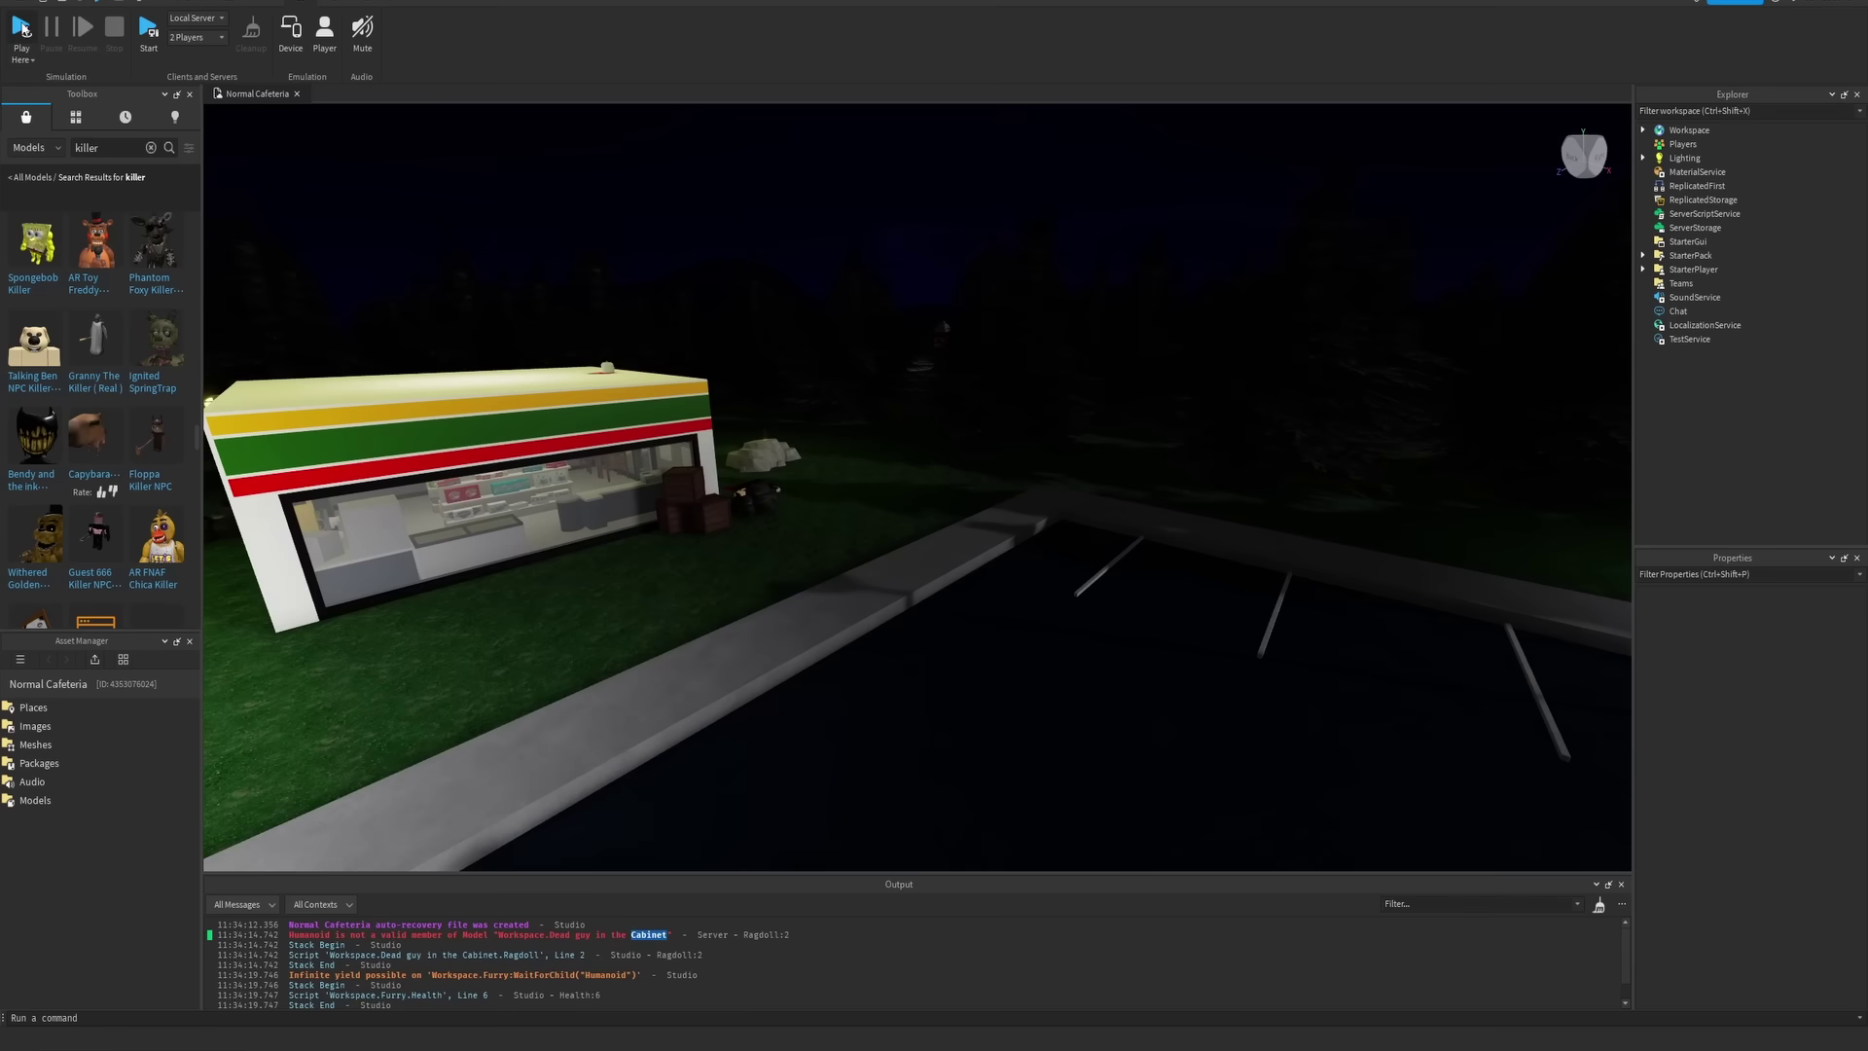
Playtest the darkened map with the Flash Light equipped, walking through the forest and onto the playground
key("w")
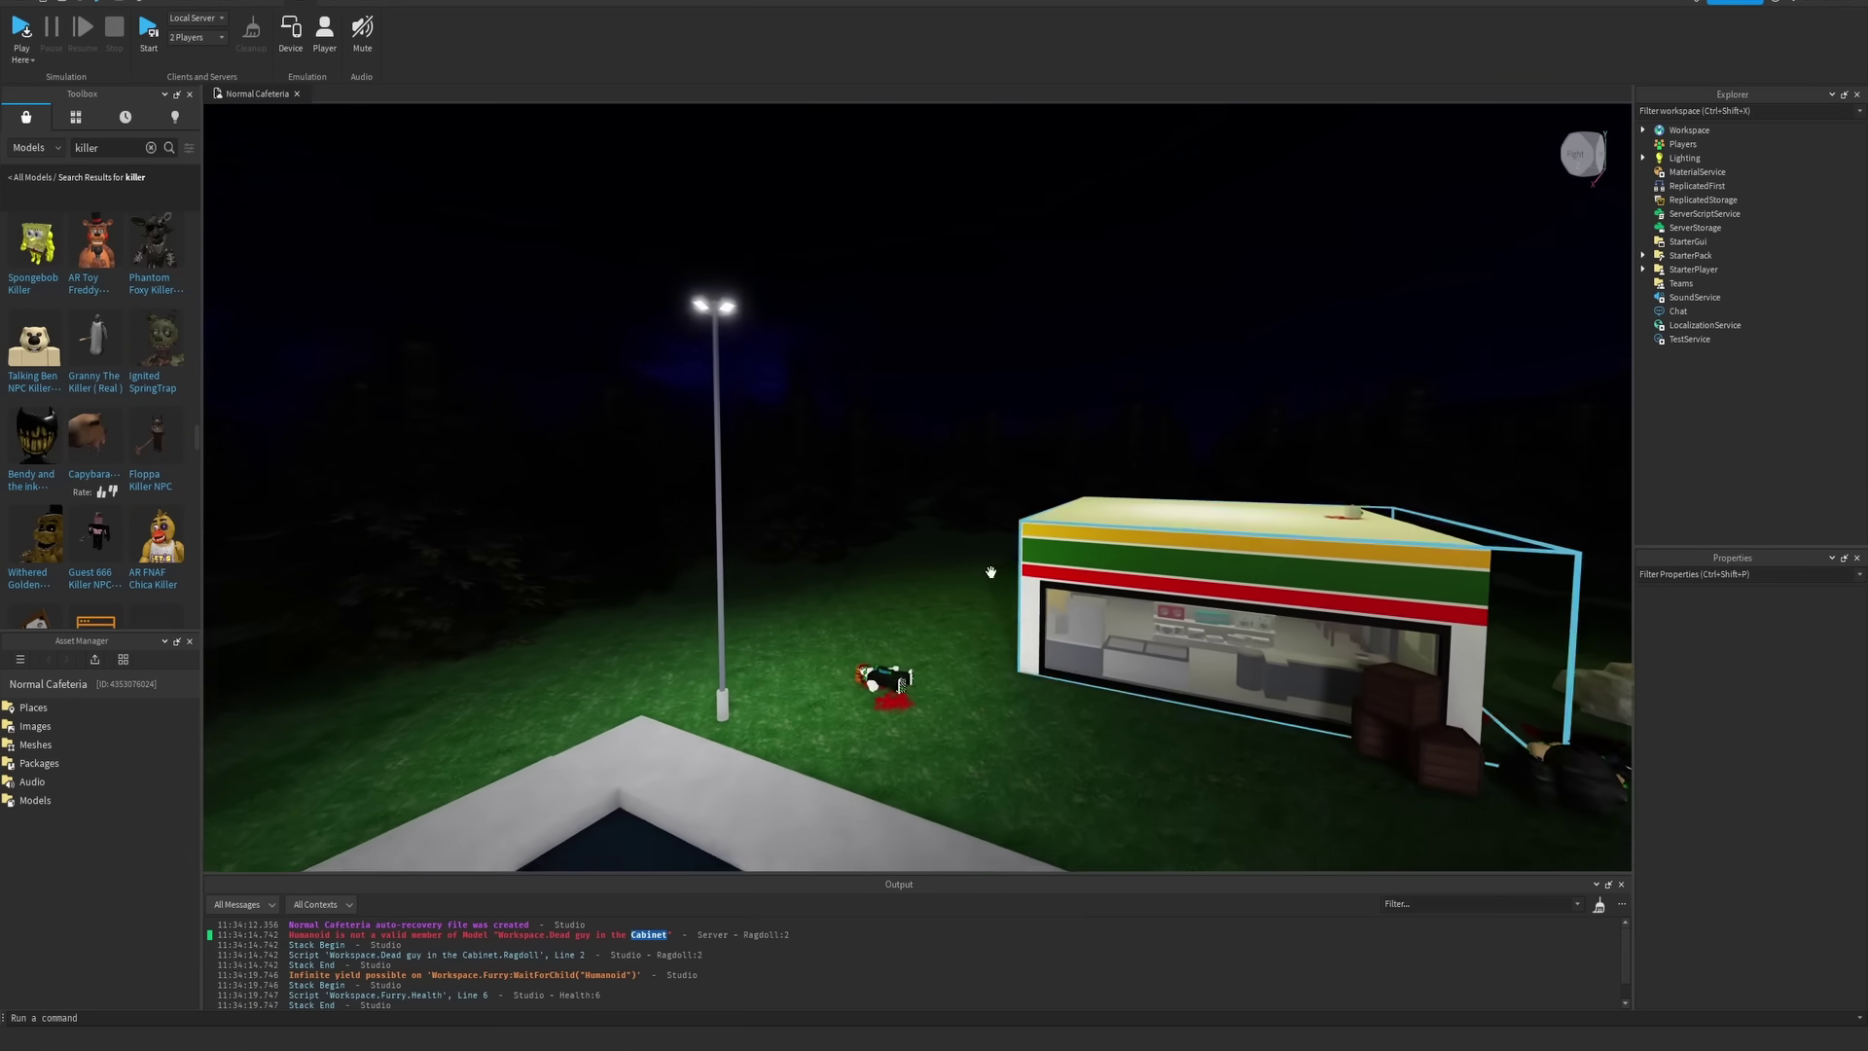
scroll(873, 466, "down", 5)
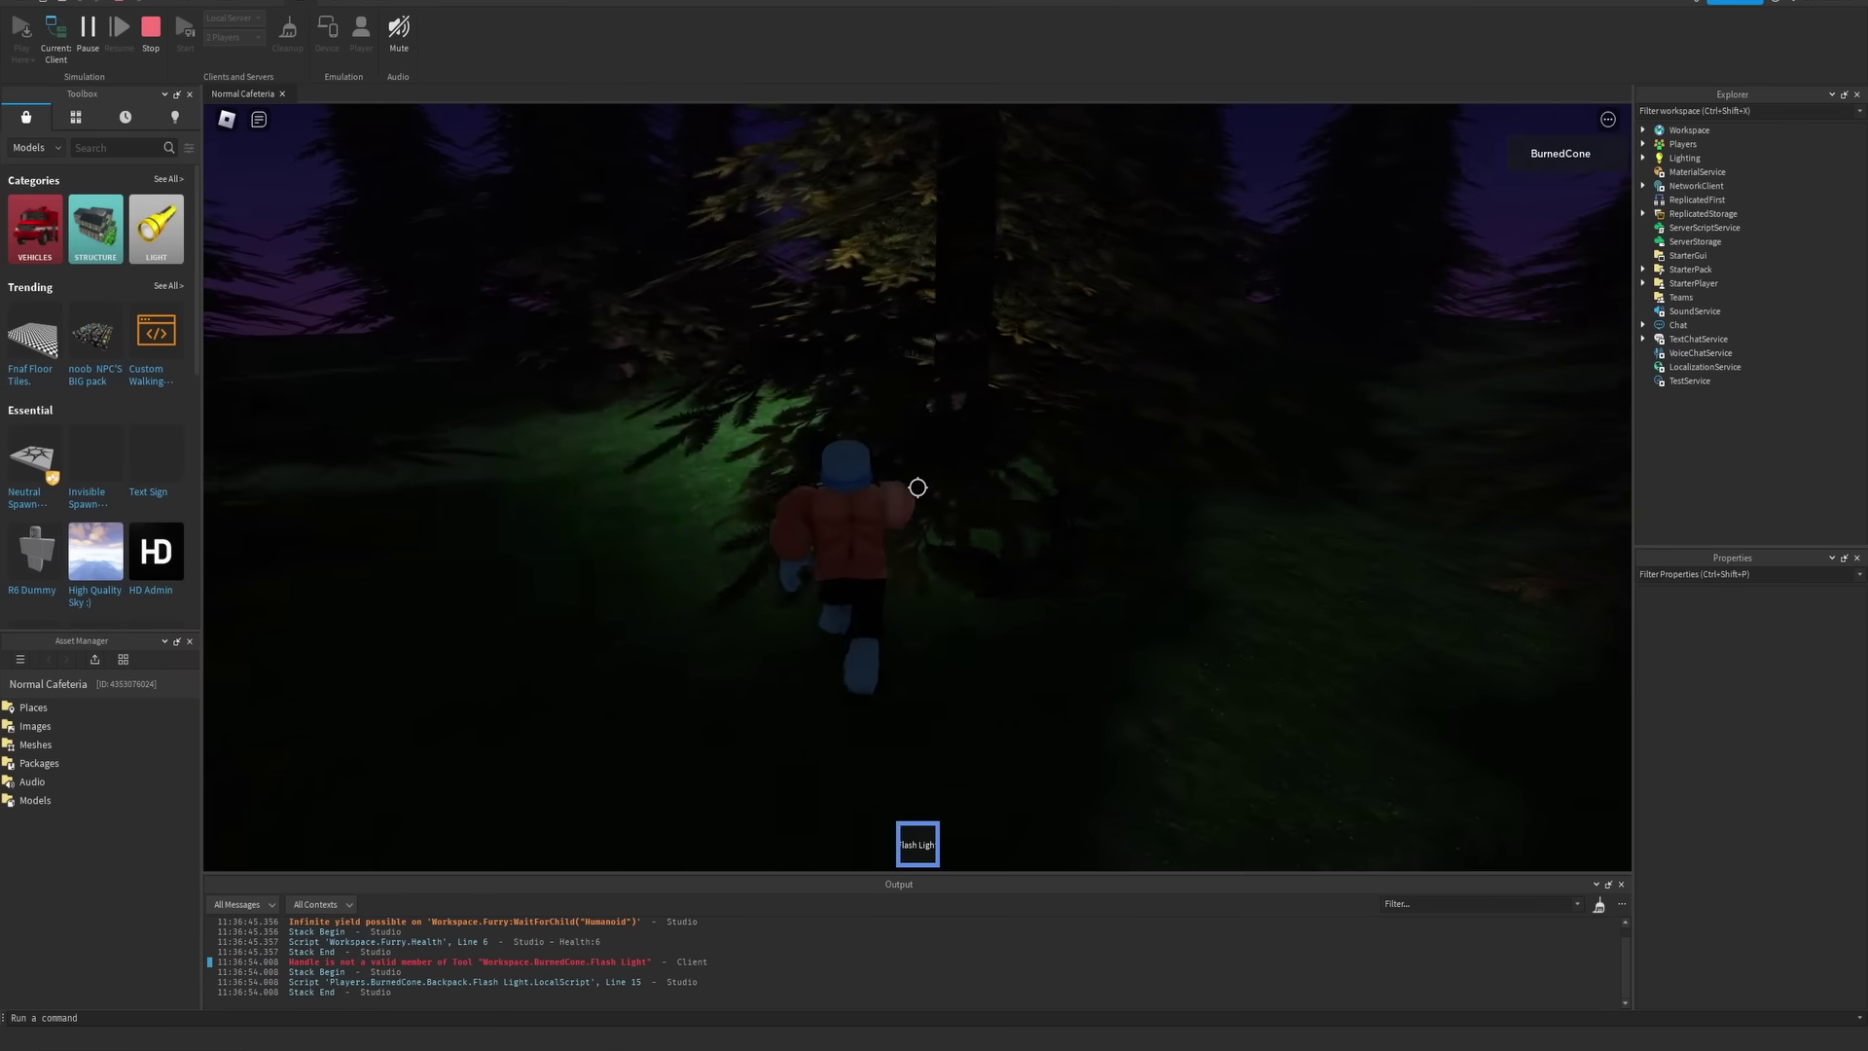
key("w")
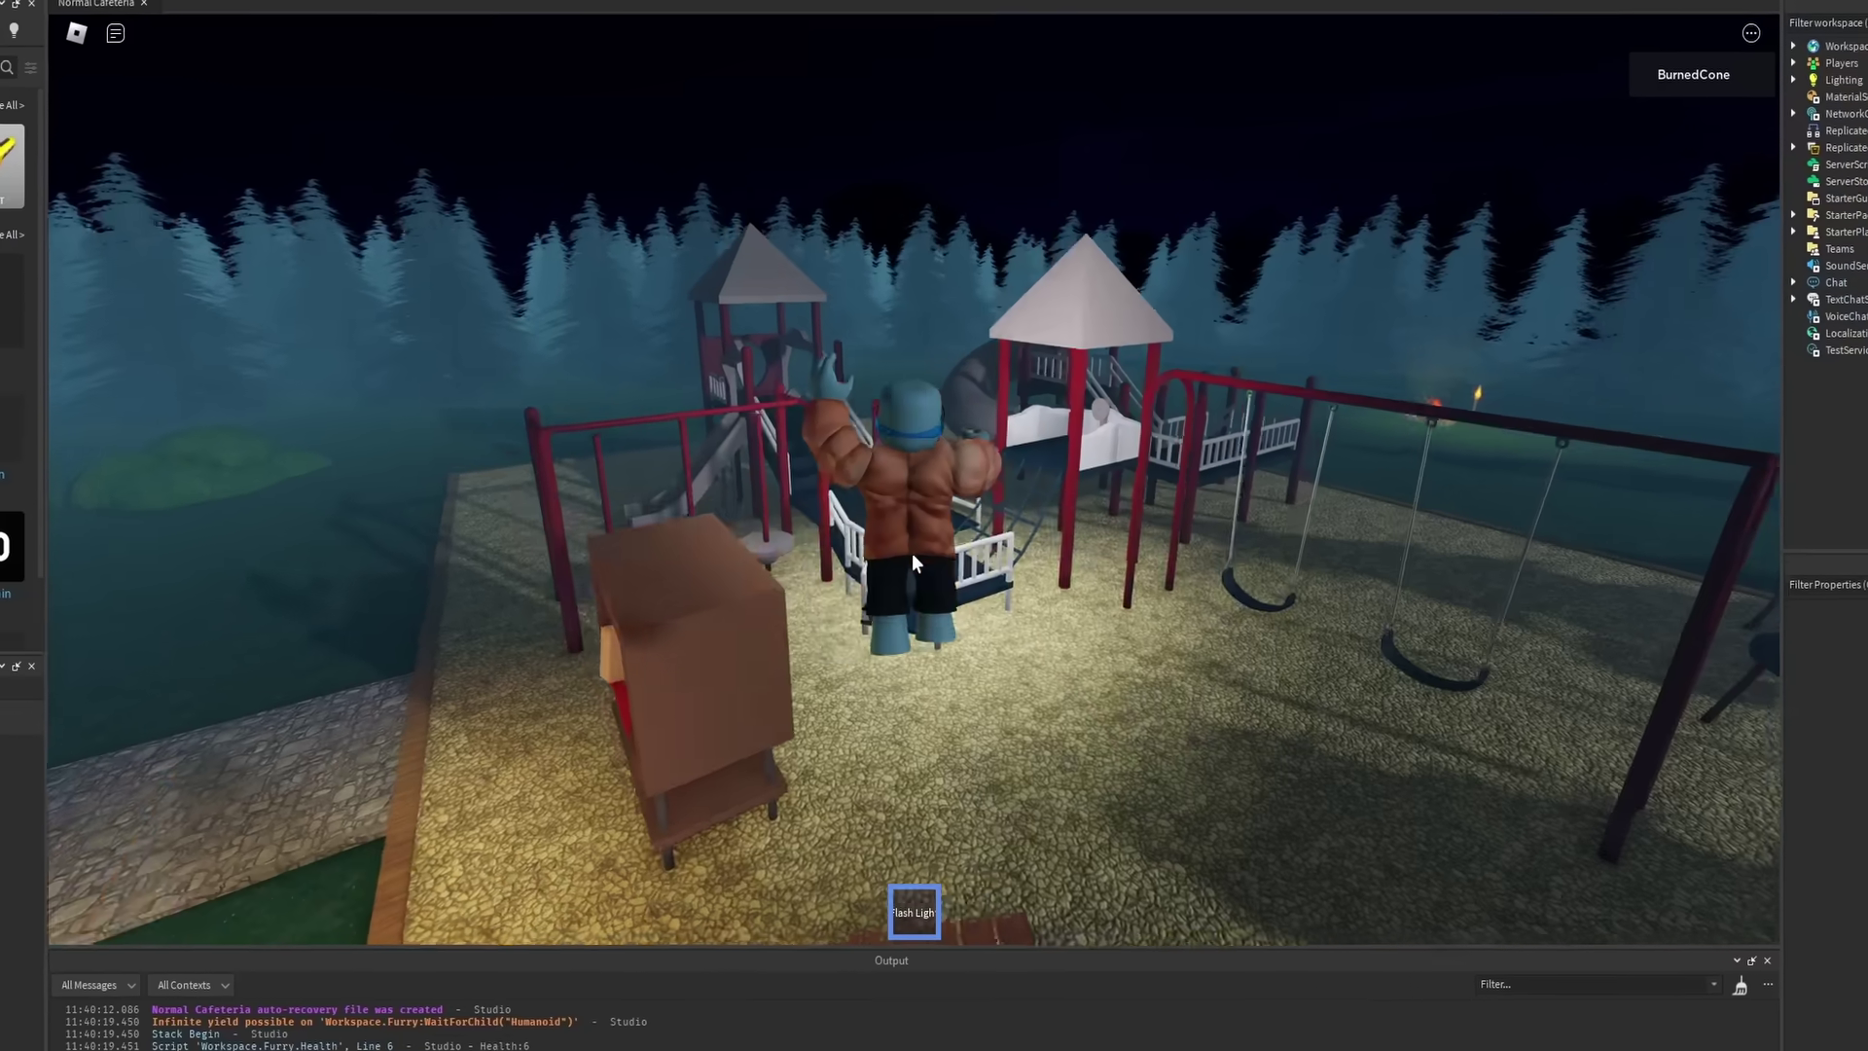
key("w")
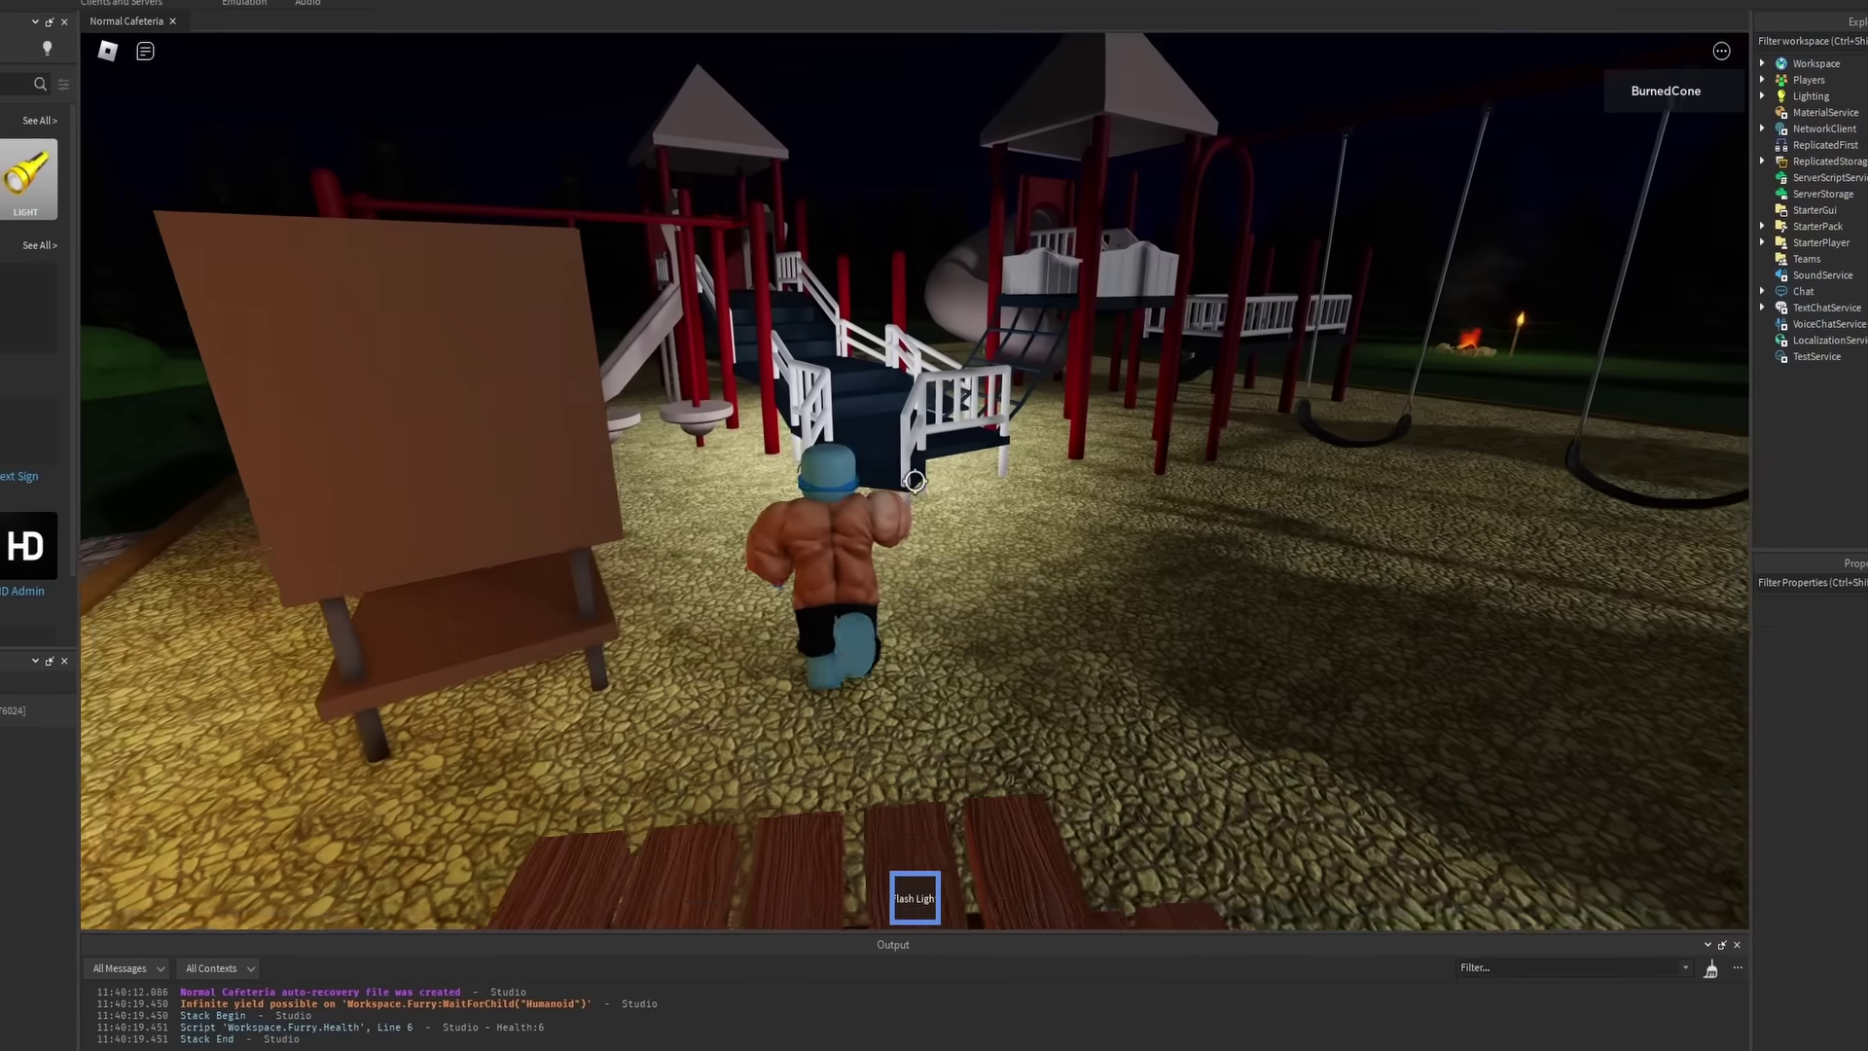
Playtest approaching the Capybara on the playground and following it between the shelves inside the 7-Eleven
key("w")
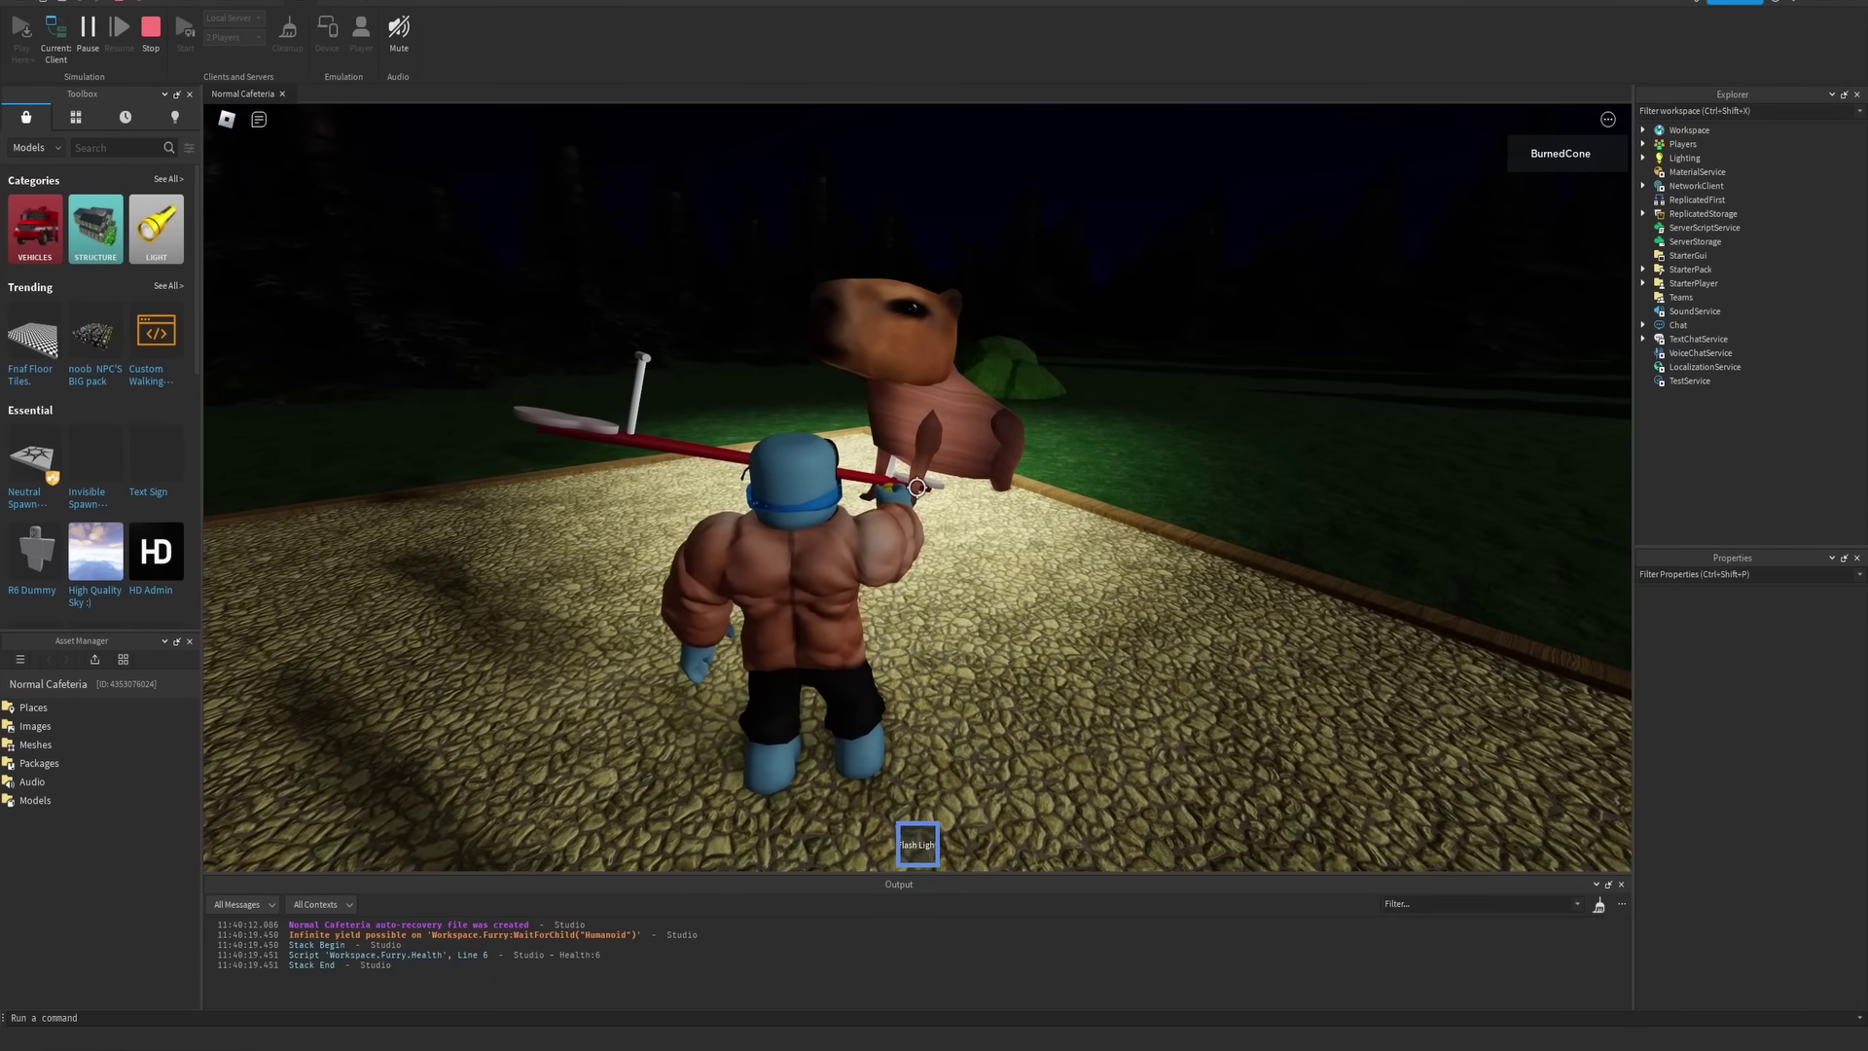
key("w")
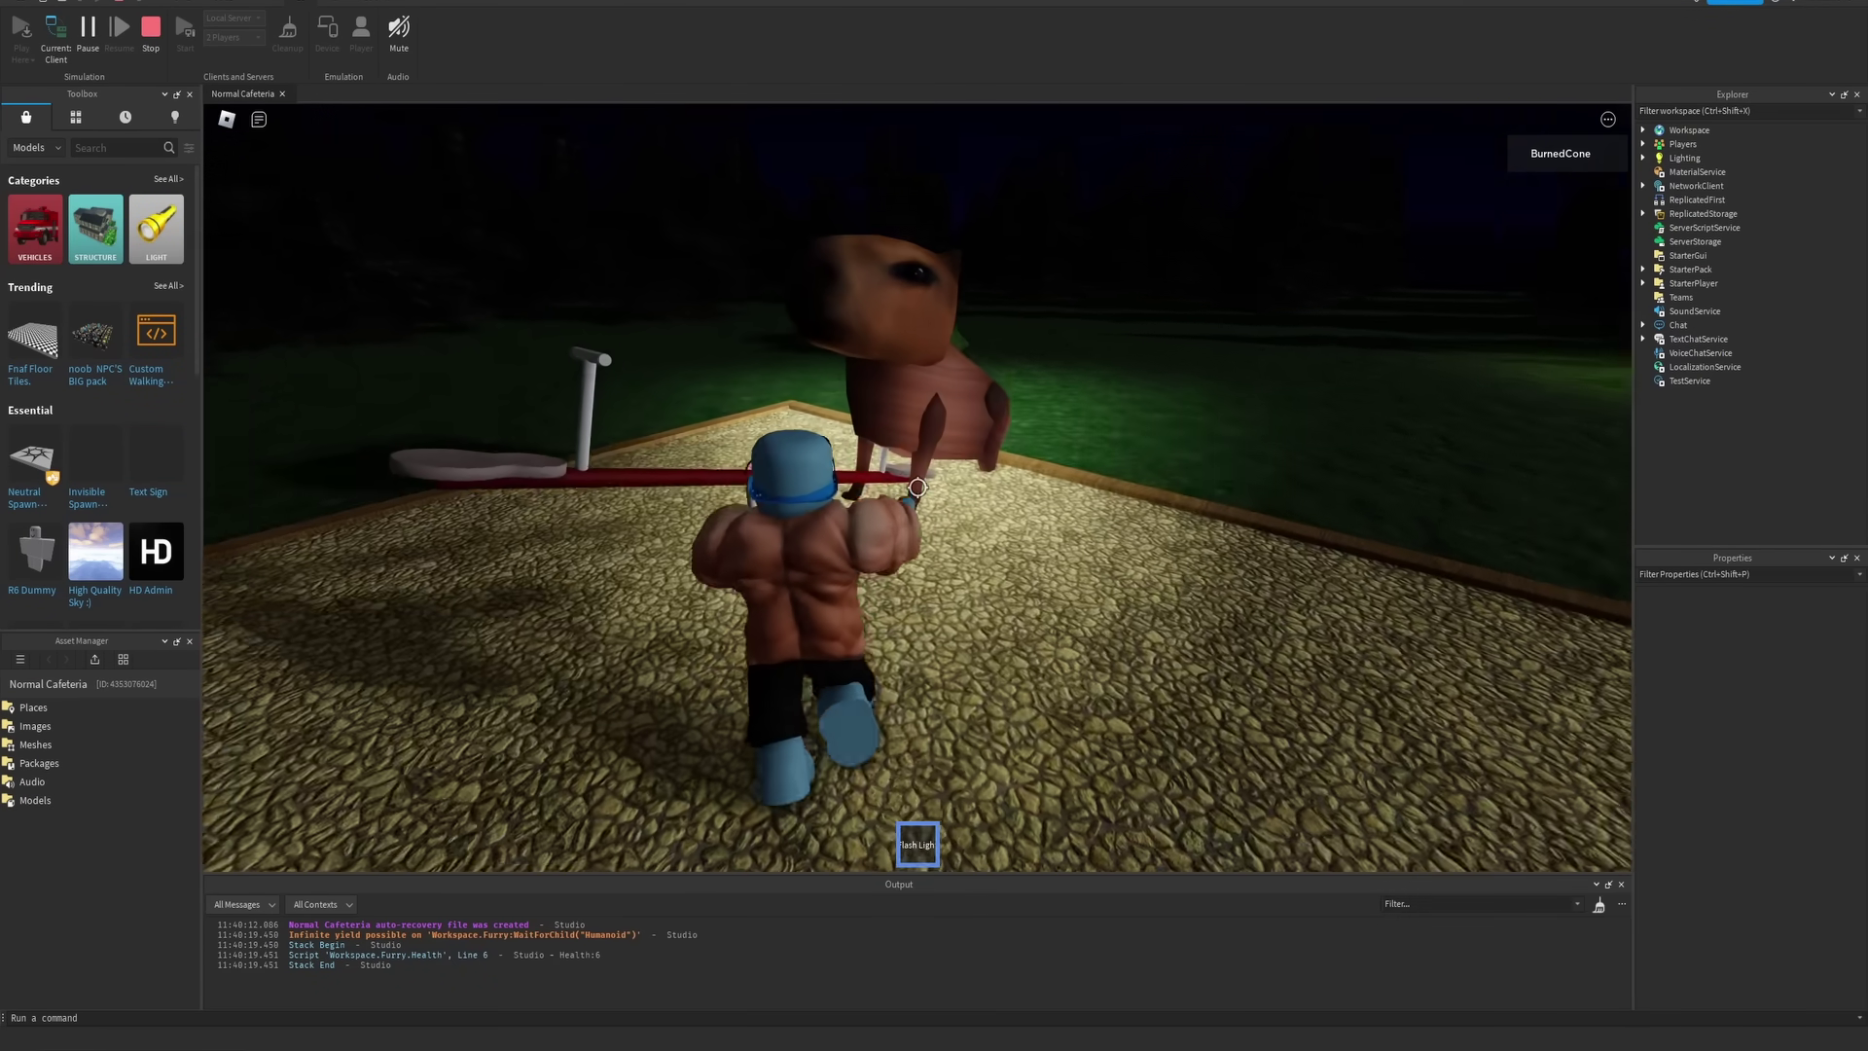
right_click_drag(917, 487, 981, 448)
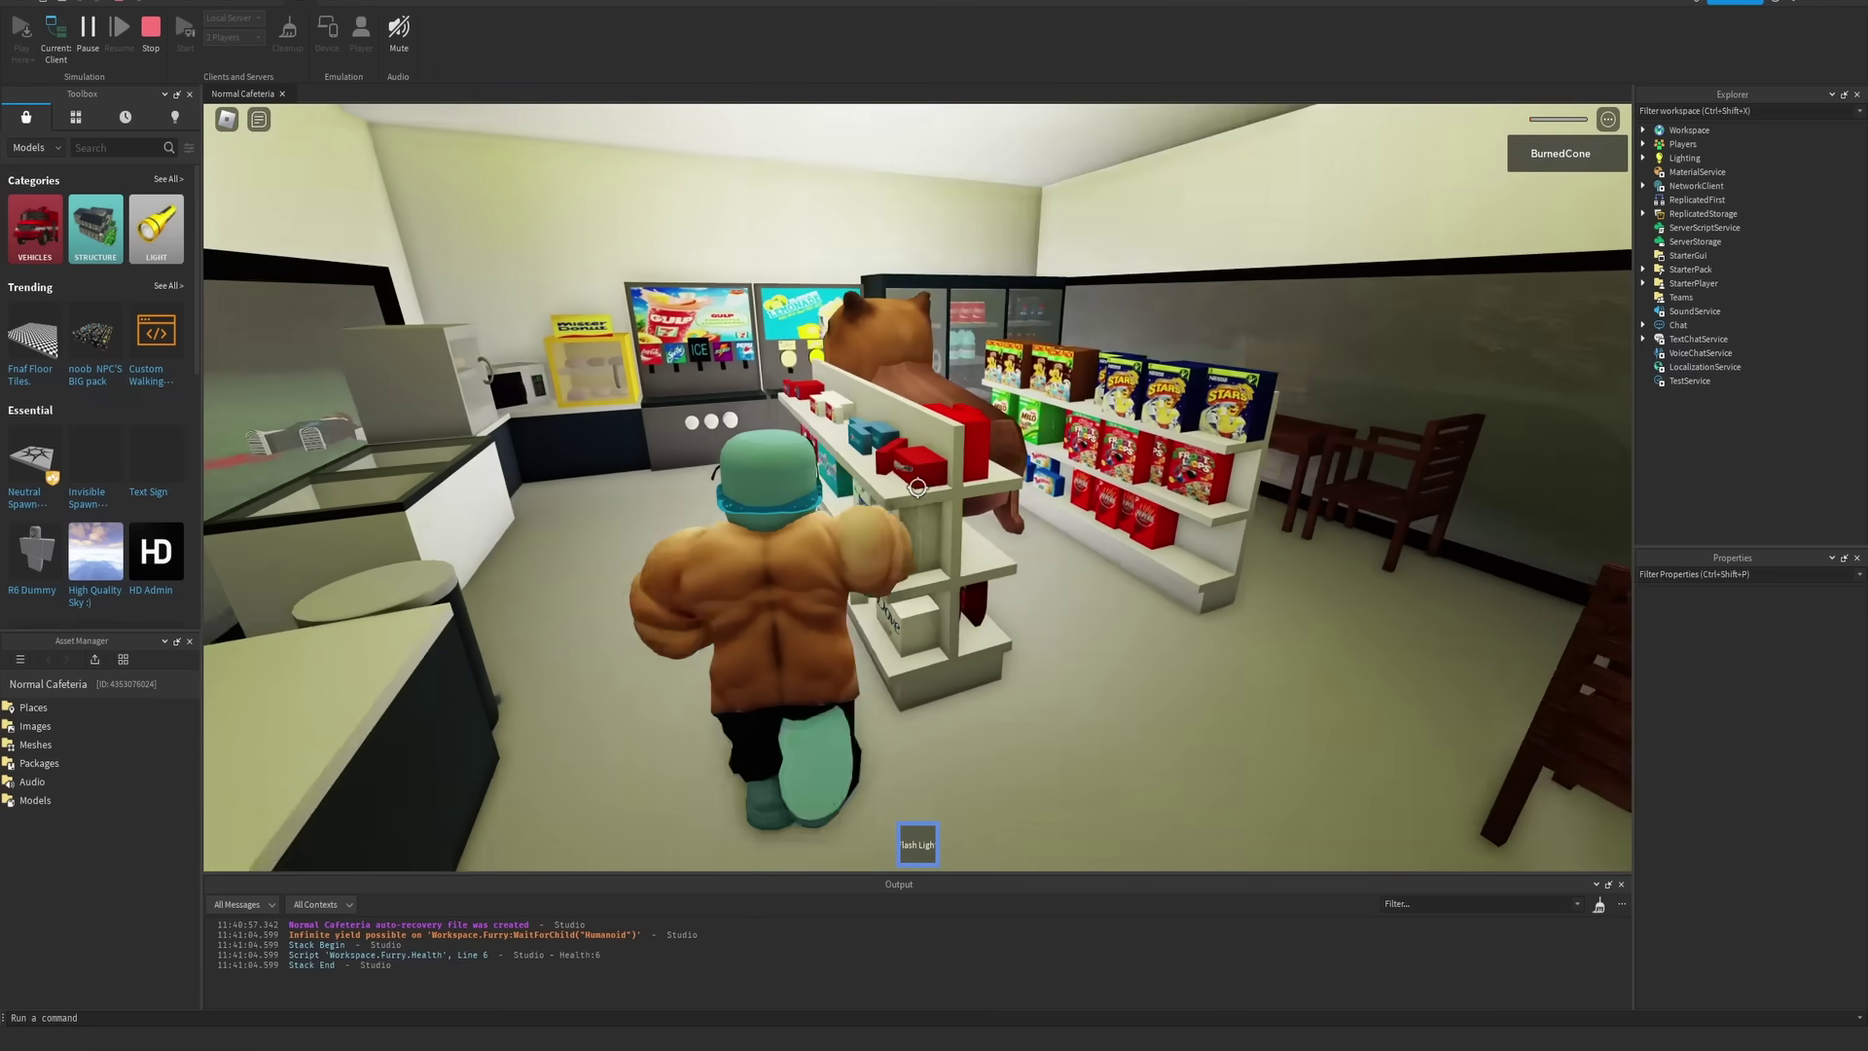
key("w")
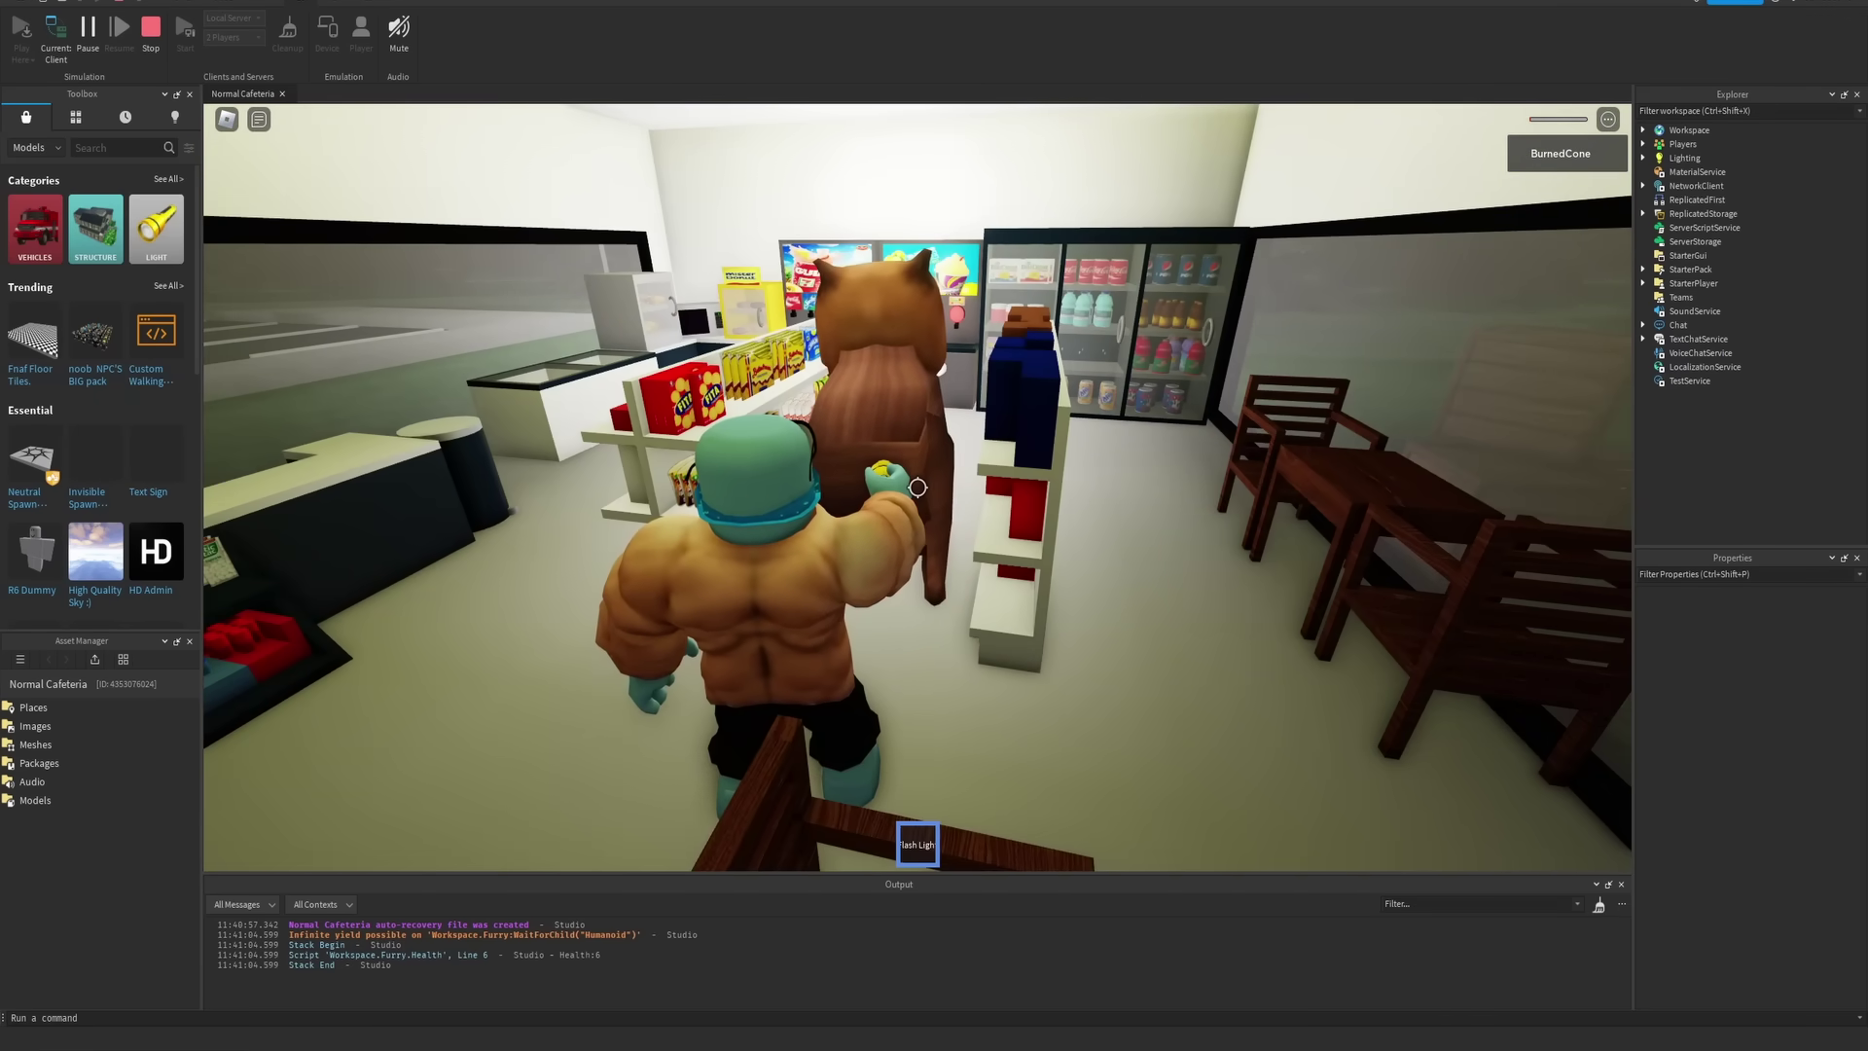
key("w")
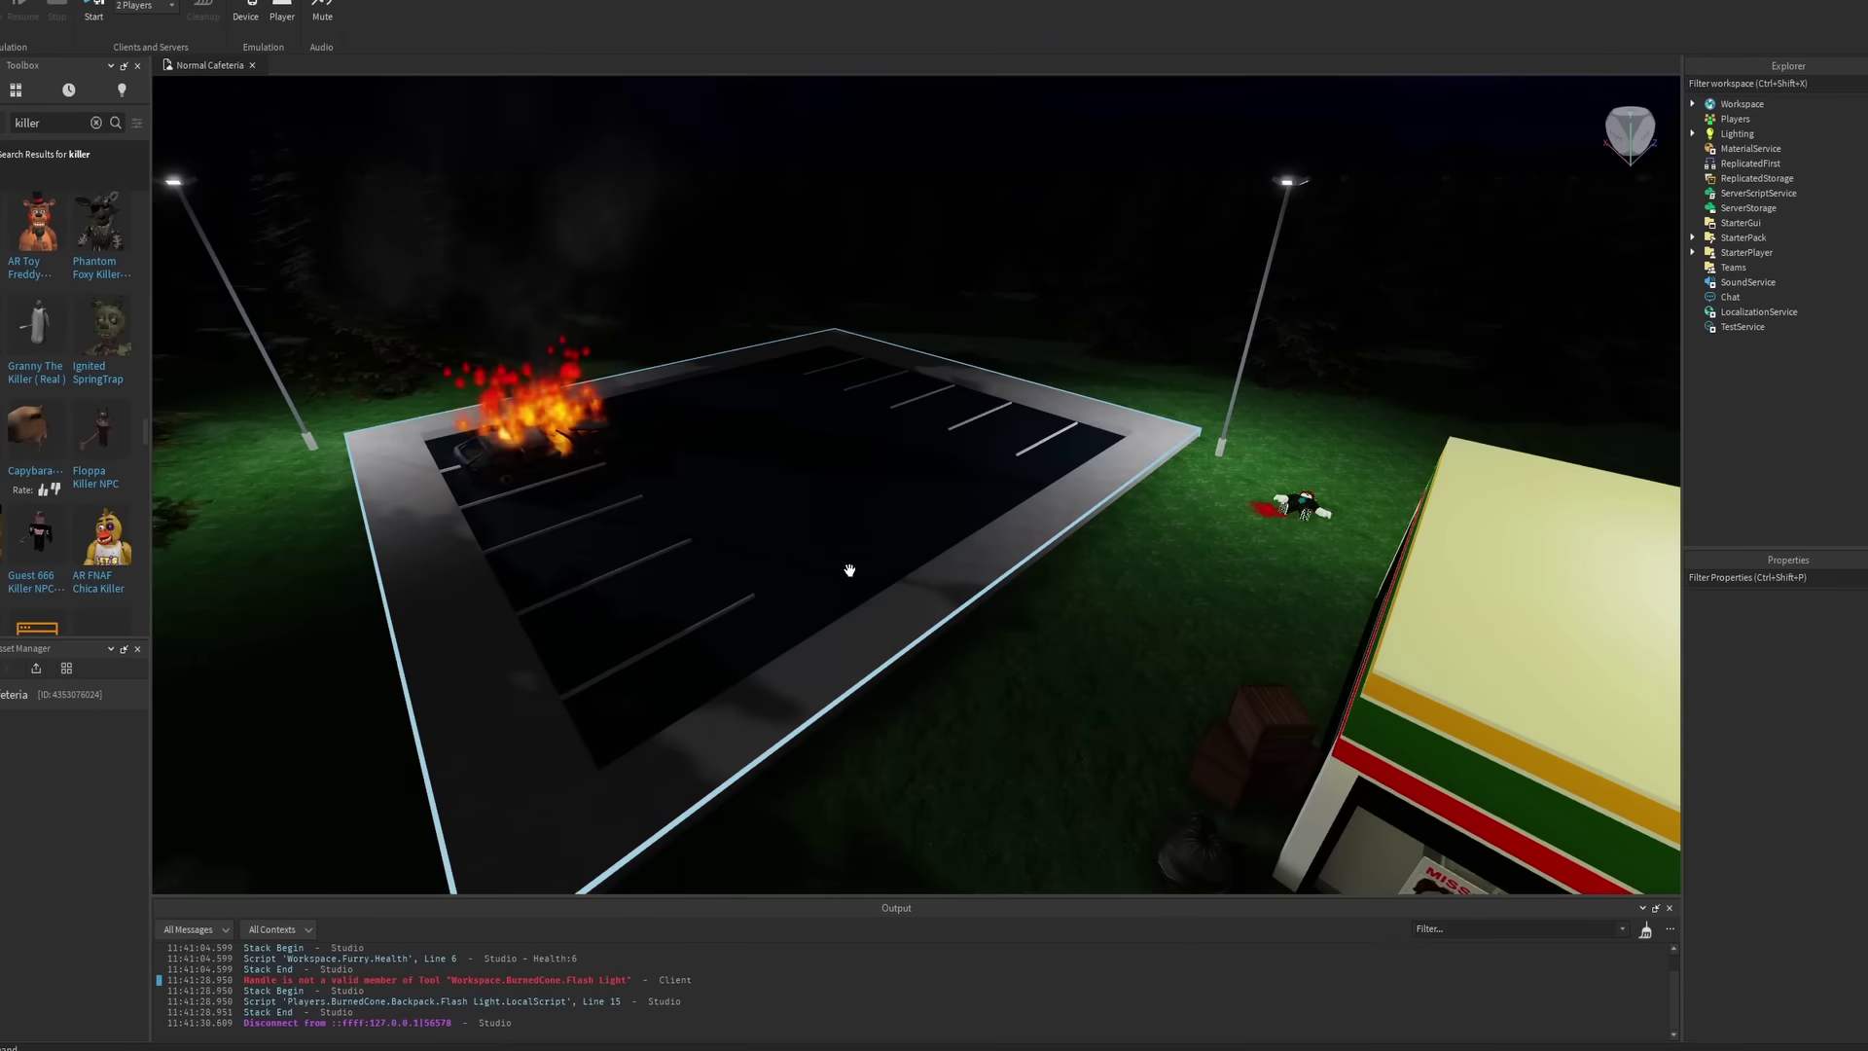
Survey the parking lot, the 7-Eleven and the surrounding forest from above in the editor
key("d")
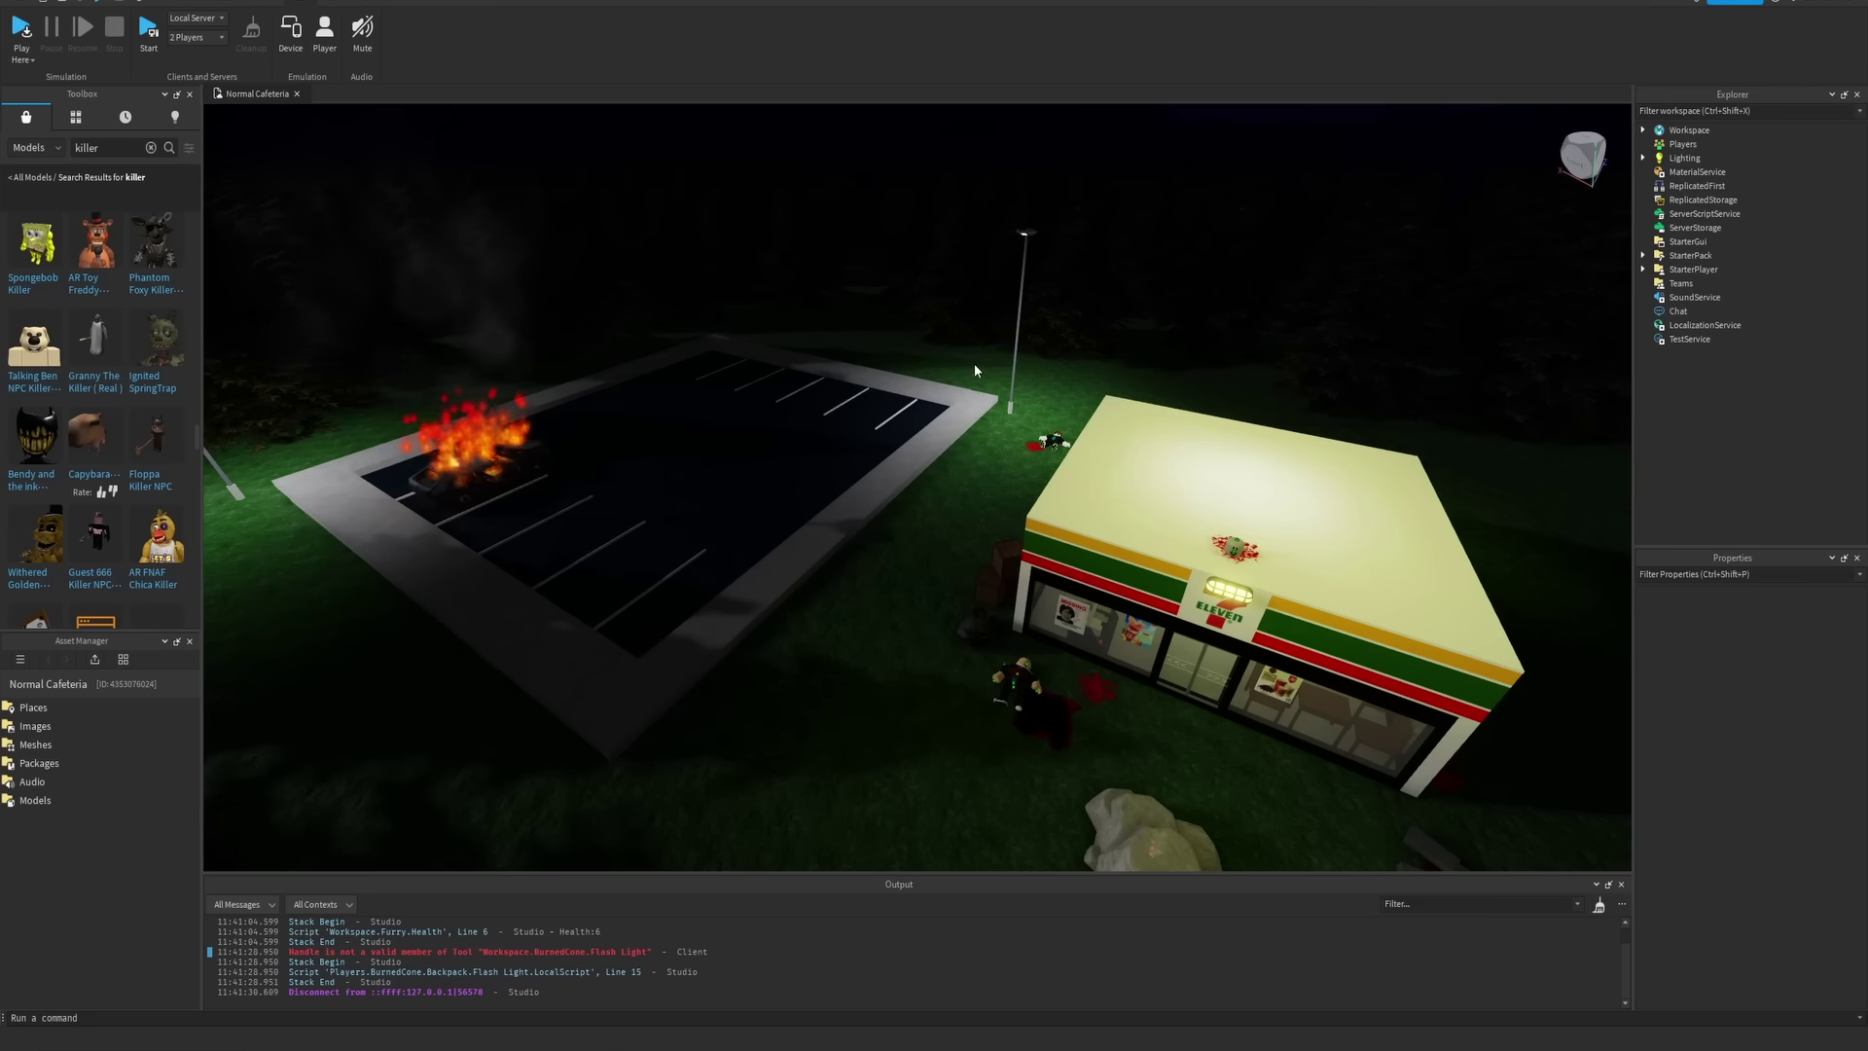
right_click(973, 364)
left_click(890, 644)
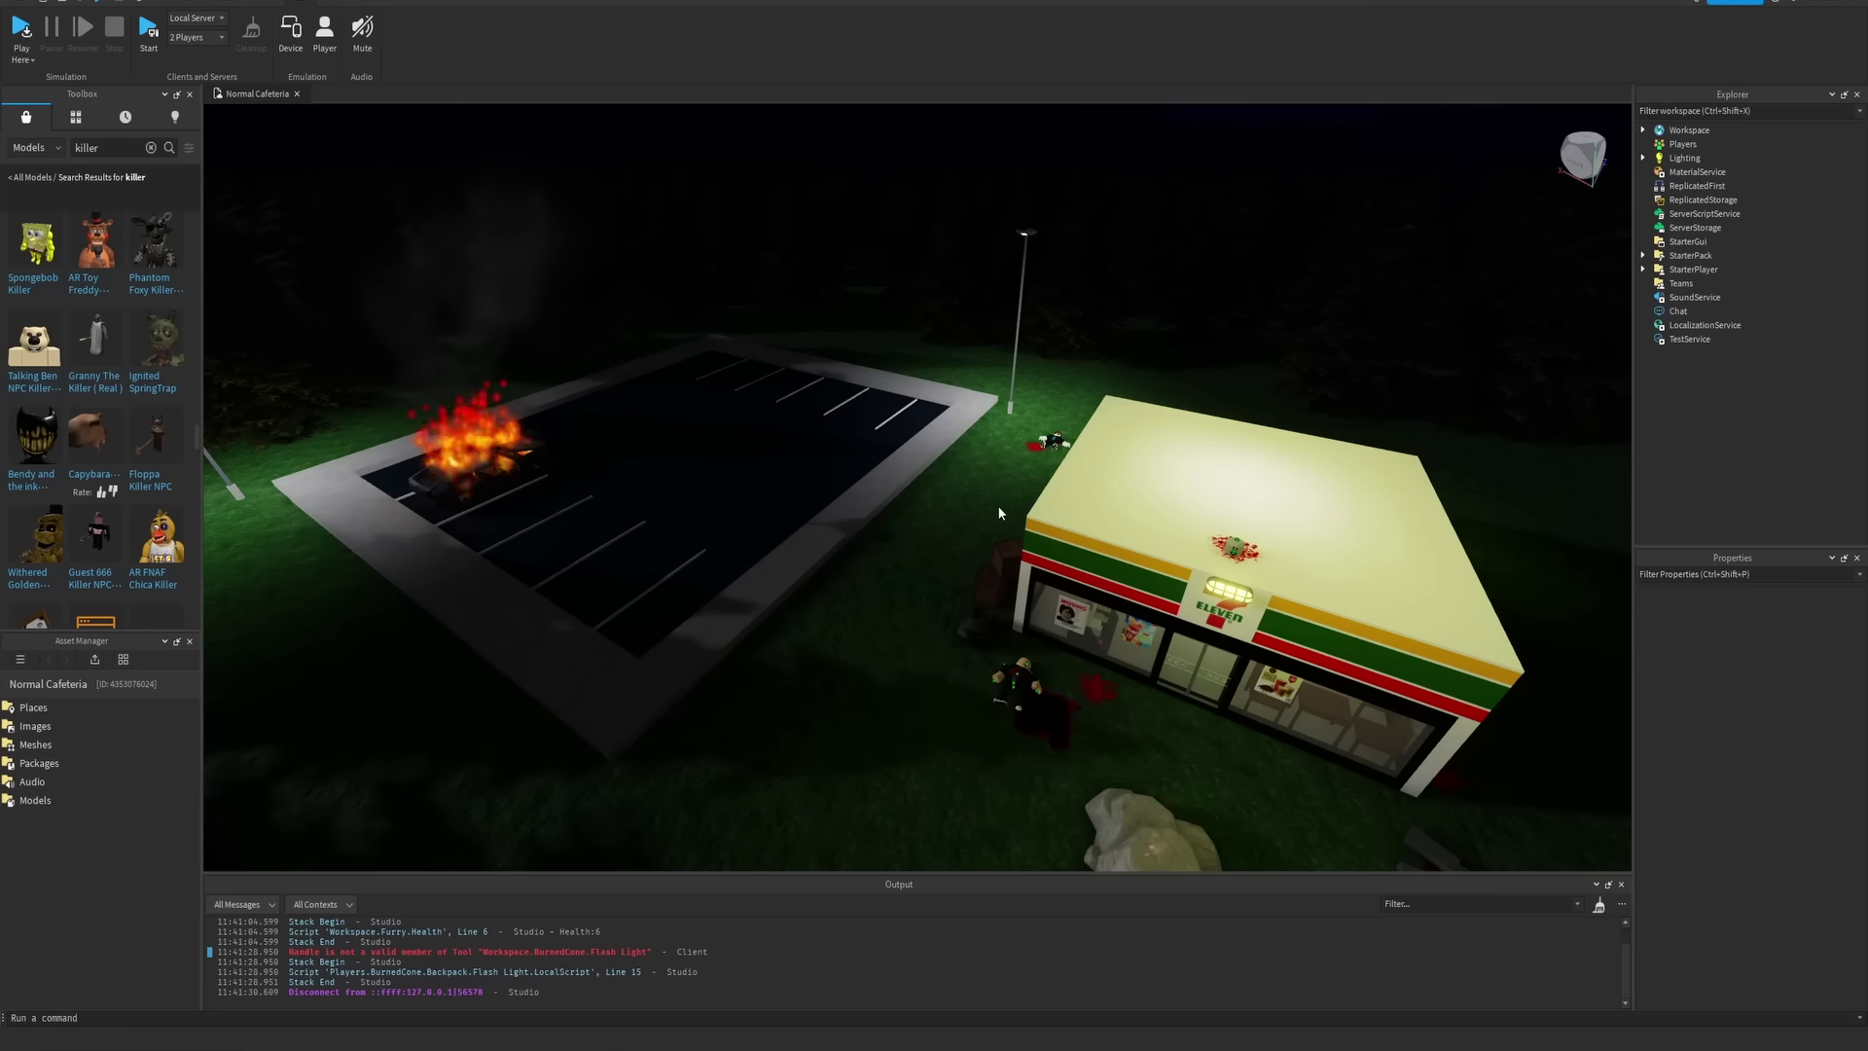
mouse_move(996, 499)
right_mouse_down()
mouse_move(973, 453)
mouse_move(930, 467)
mouse_move(978, 458)
mouse_move(934, 439)
mouse_move(619, 389)
right_mouse_up()
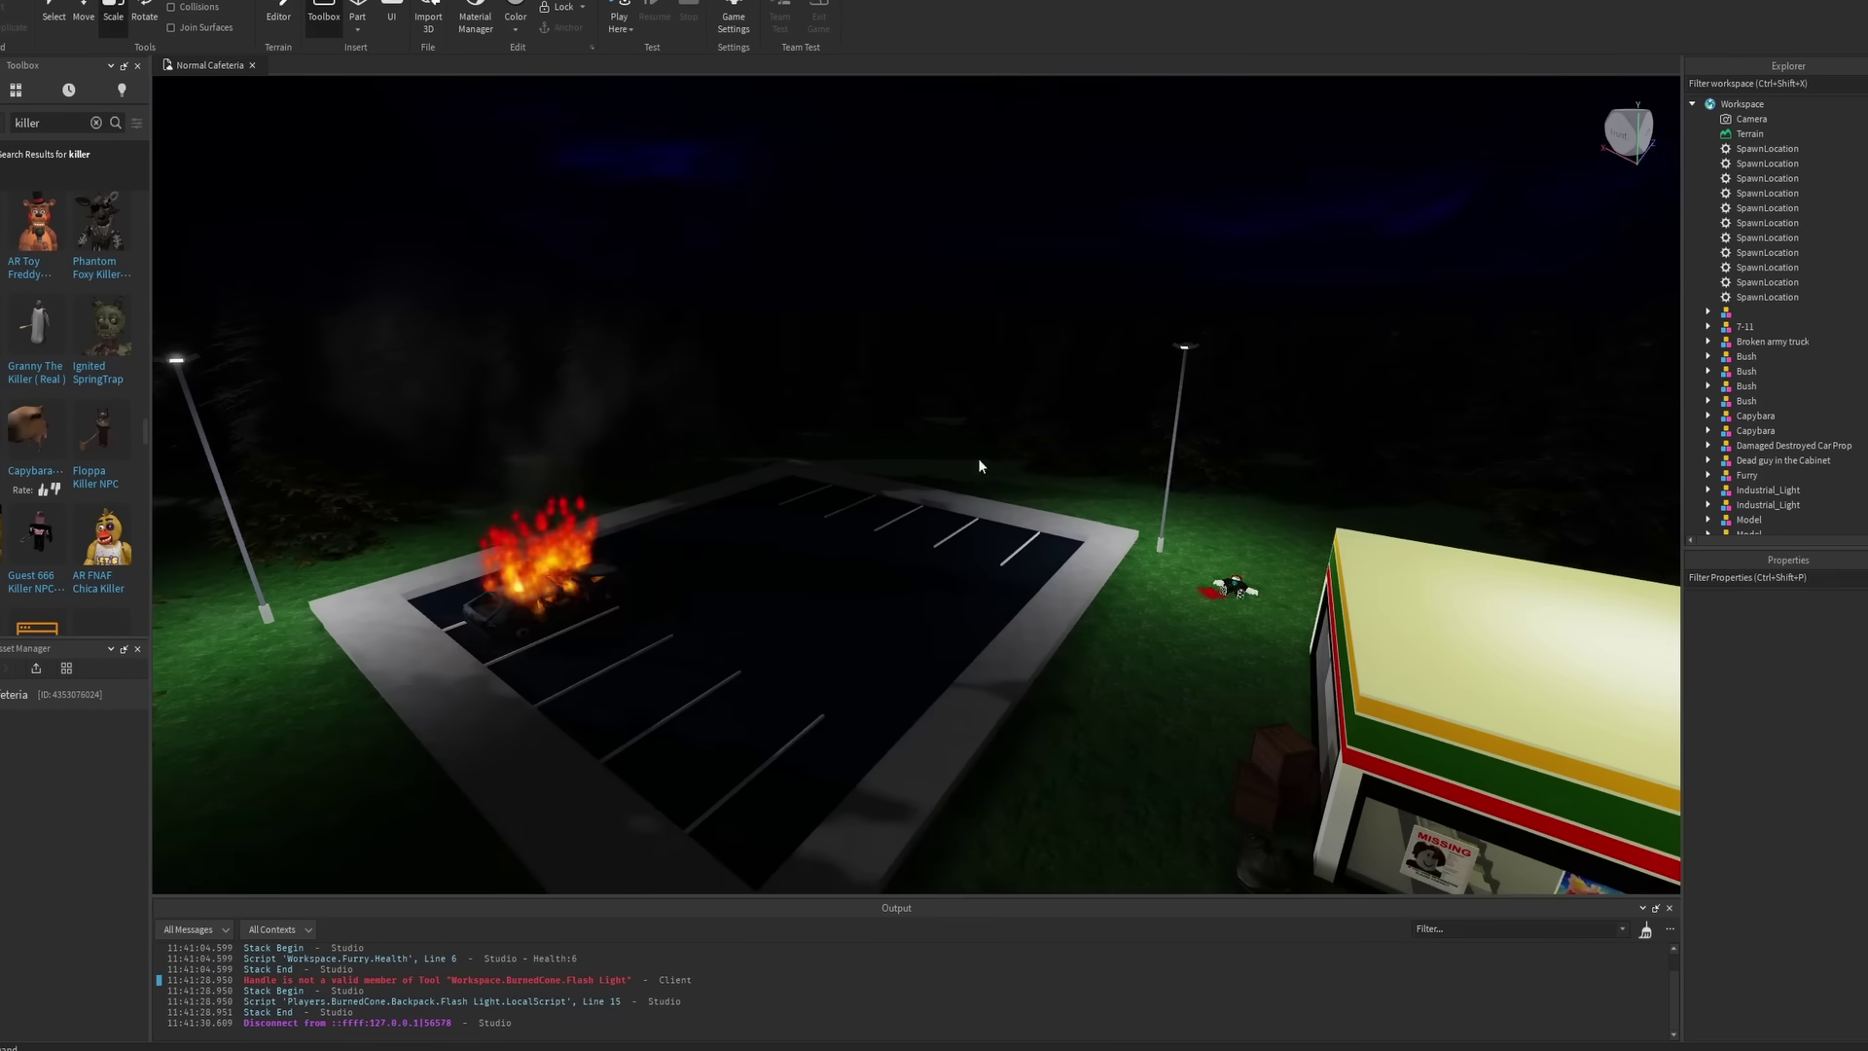
right_click_drag(1113, 461, 1025, 448)
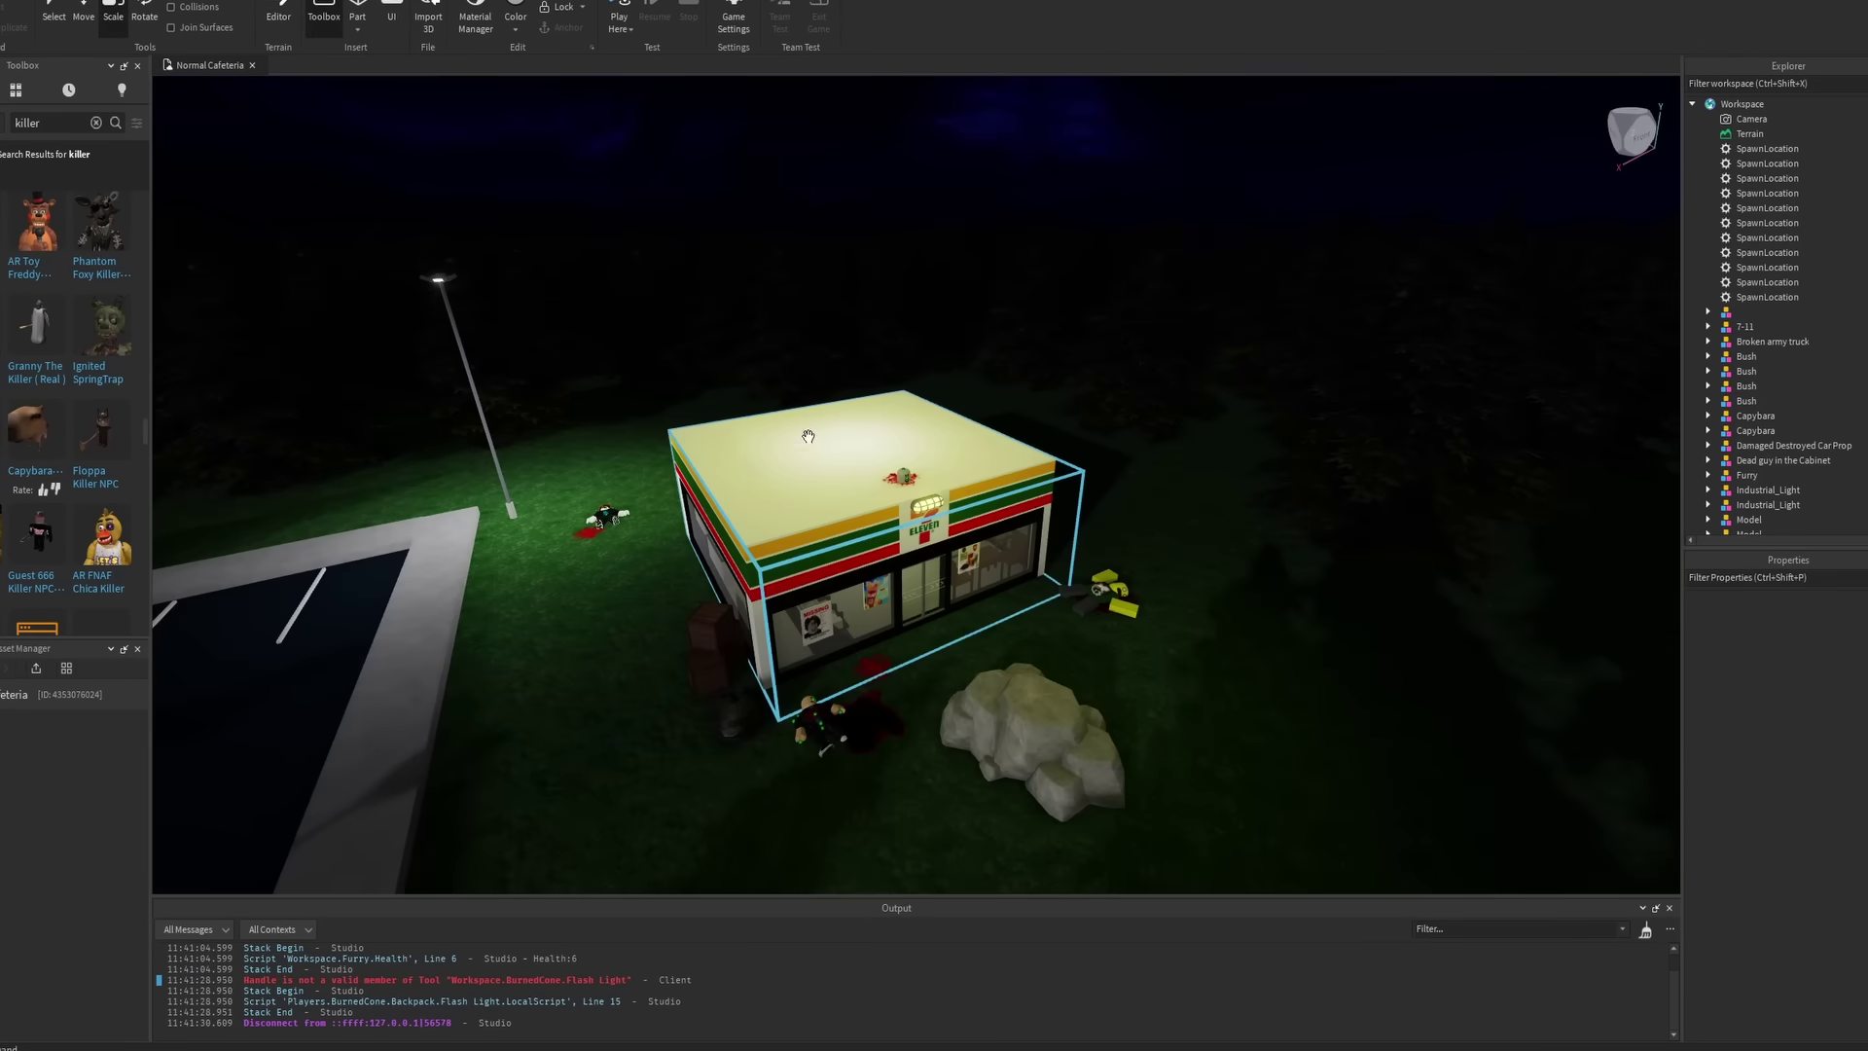
mouse_move(807, 436)
right_mouse_down()
mouse_move(779, 429)
mouse_move(991, 464)
right_mouse_up()
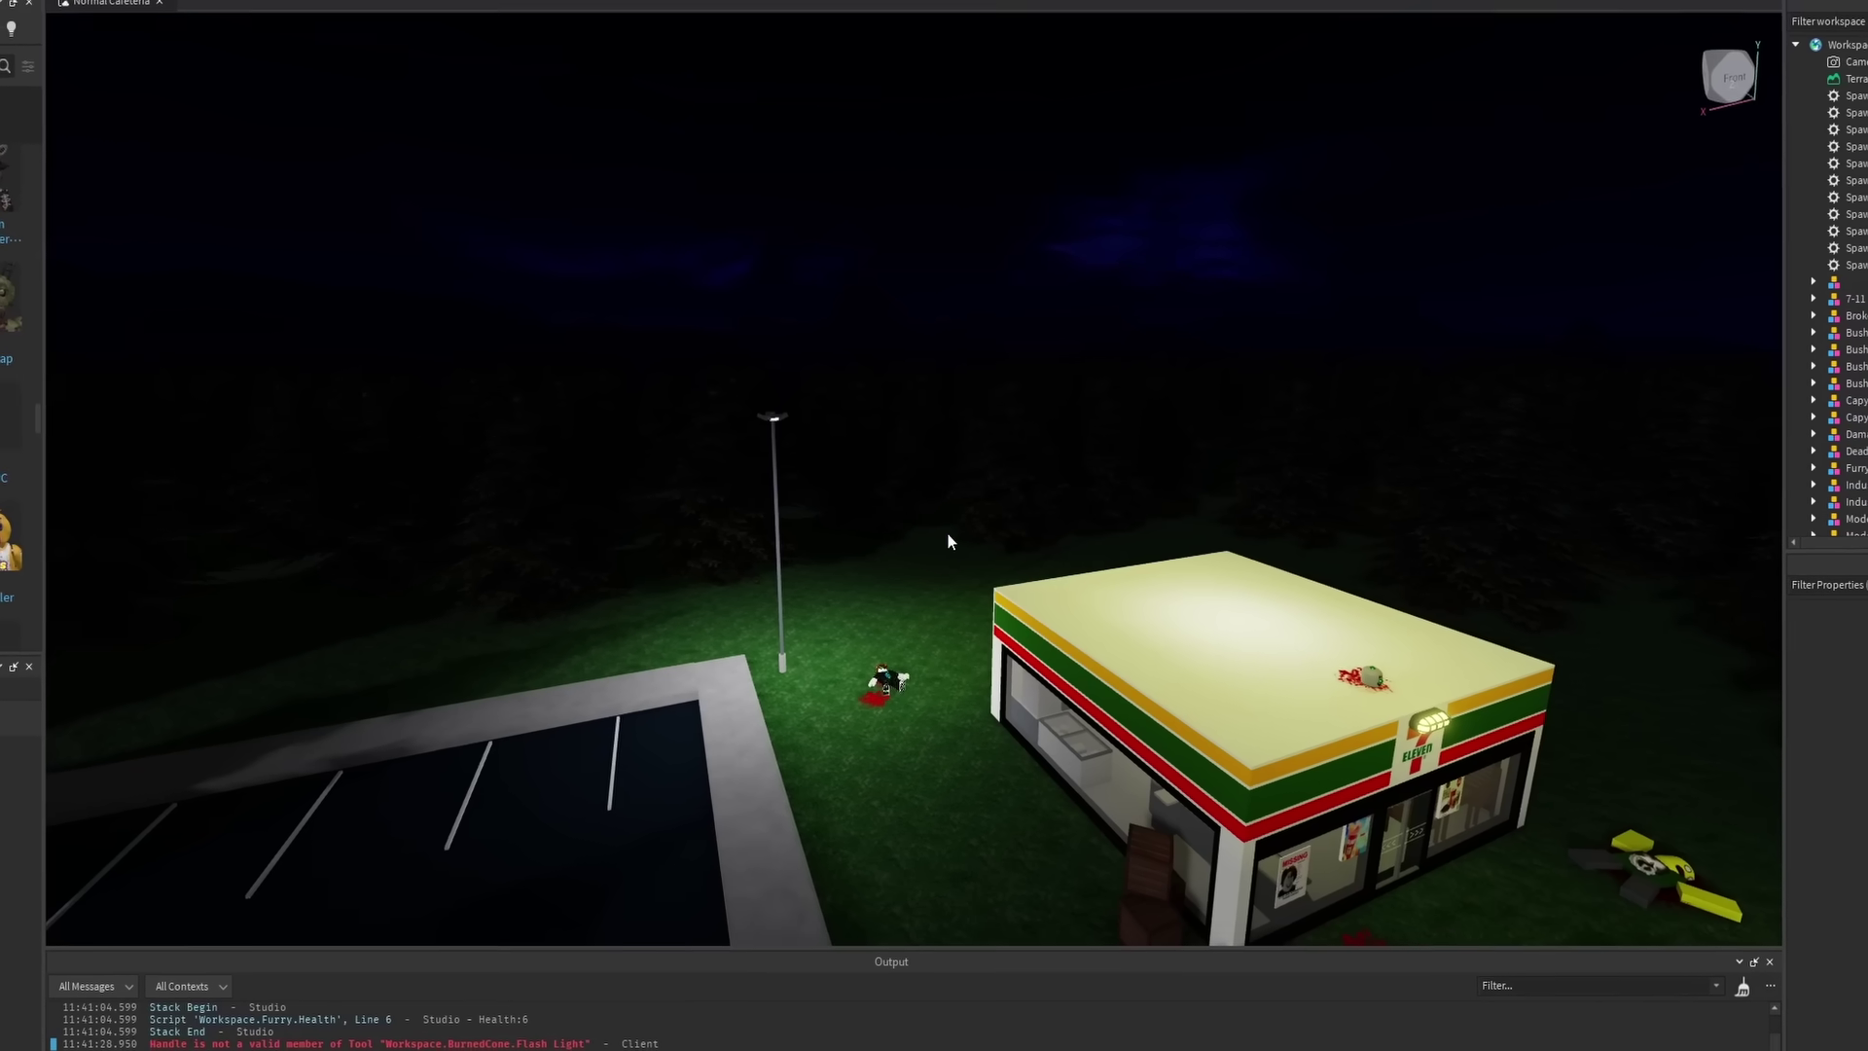
right_click_drag(948, 534, 622, 432)
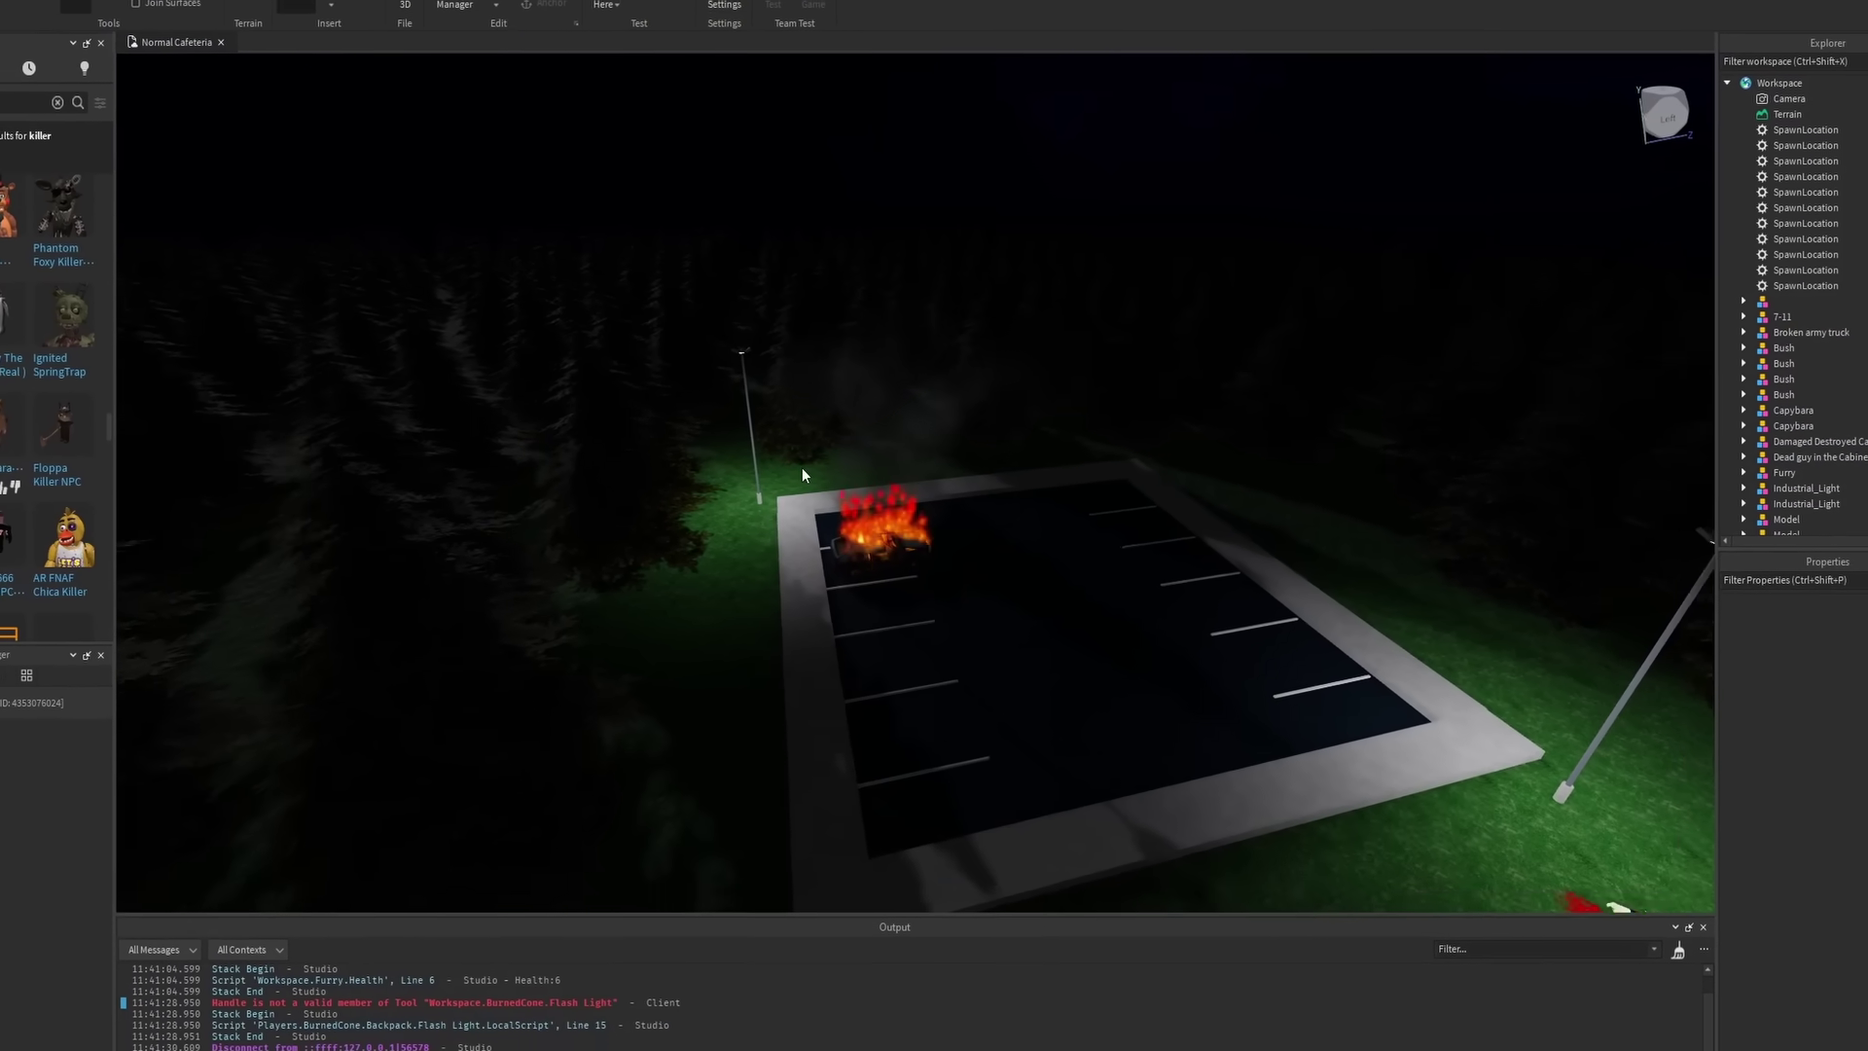
mouse_move(802, 475)
right_mouse_down()
mouse_move(758, 488)
mouse_move(238, 428)
right_mouse_up()
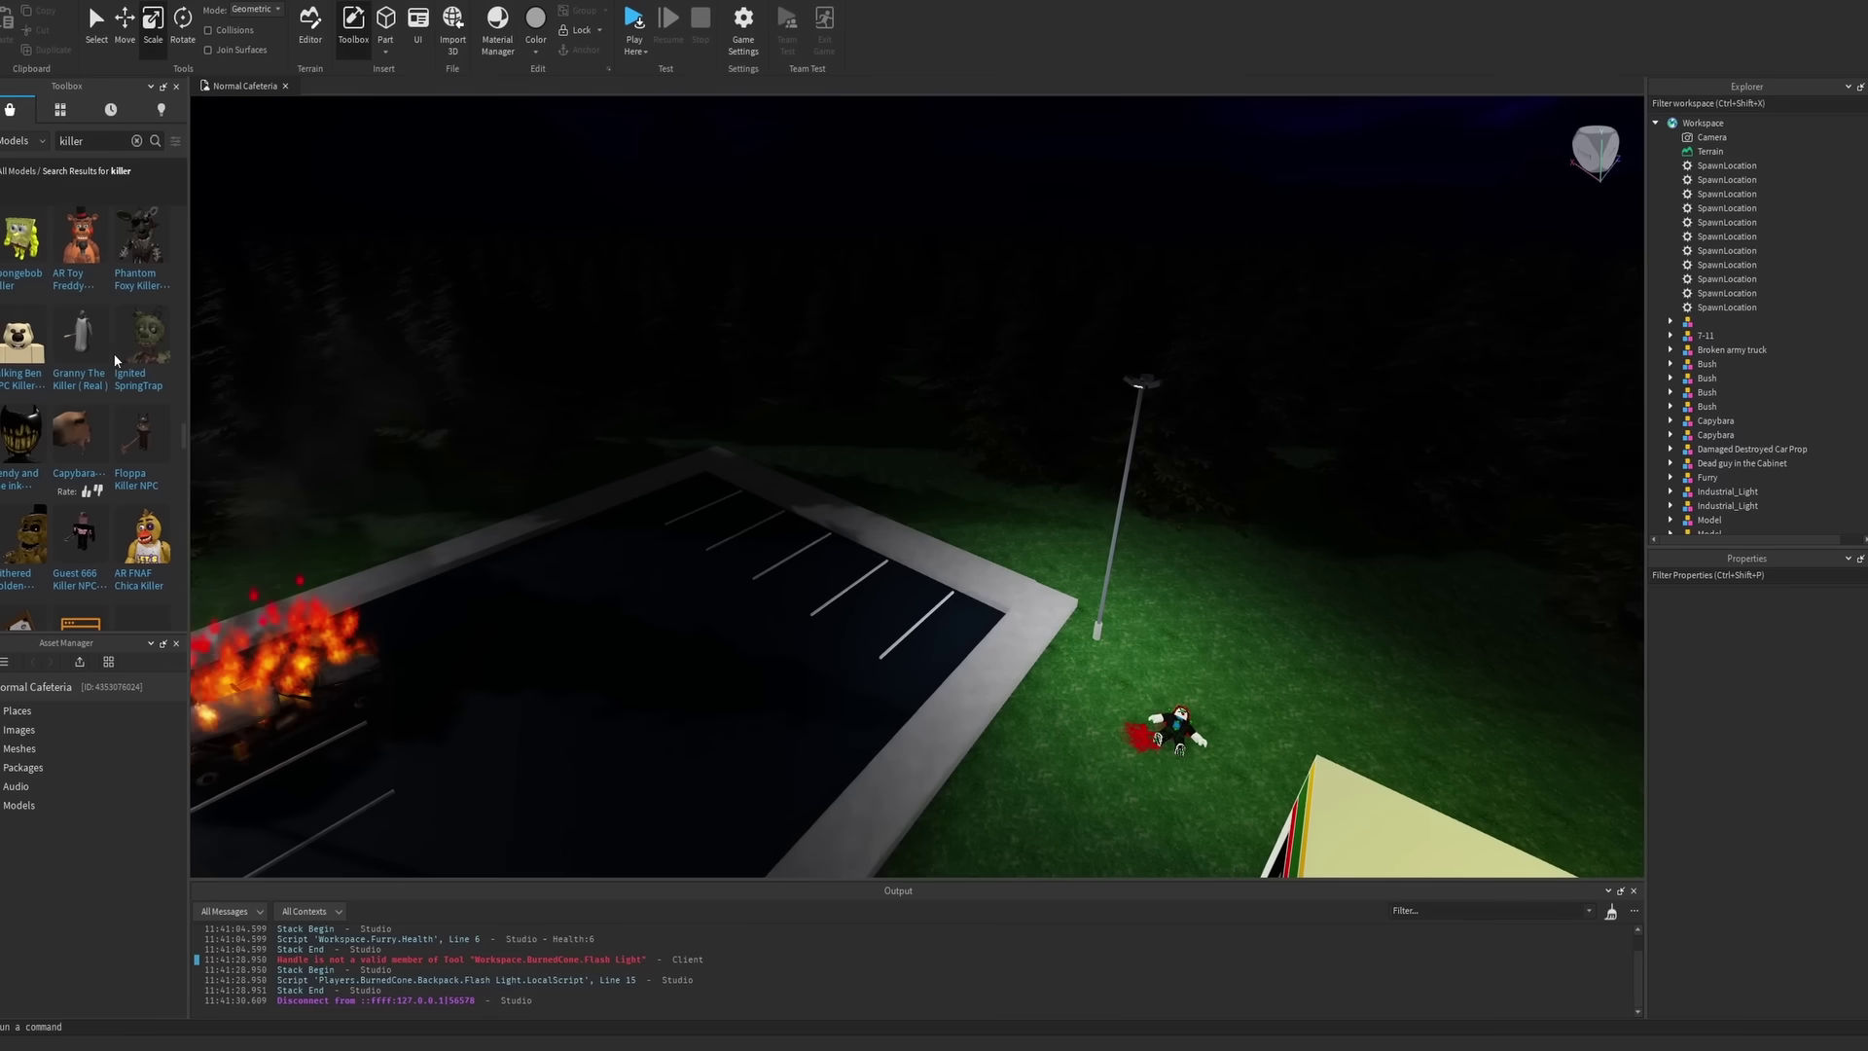
mouse_move(121, 332)
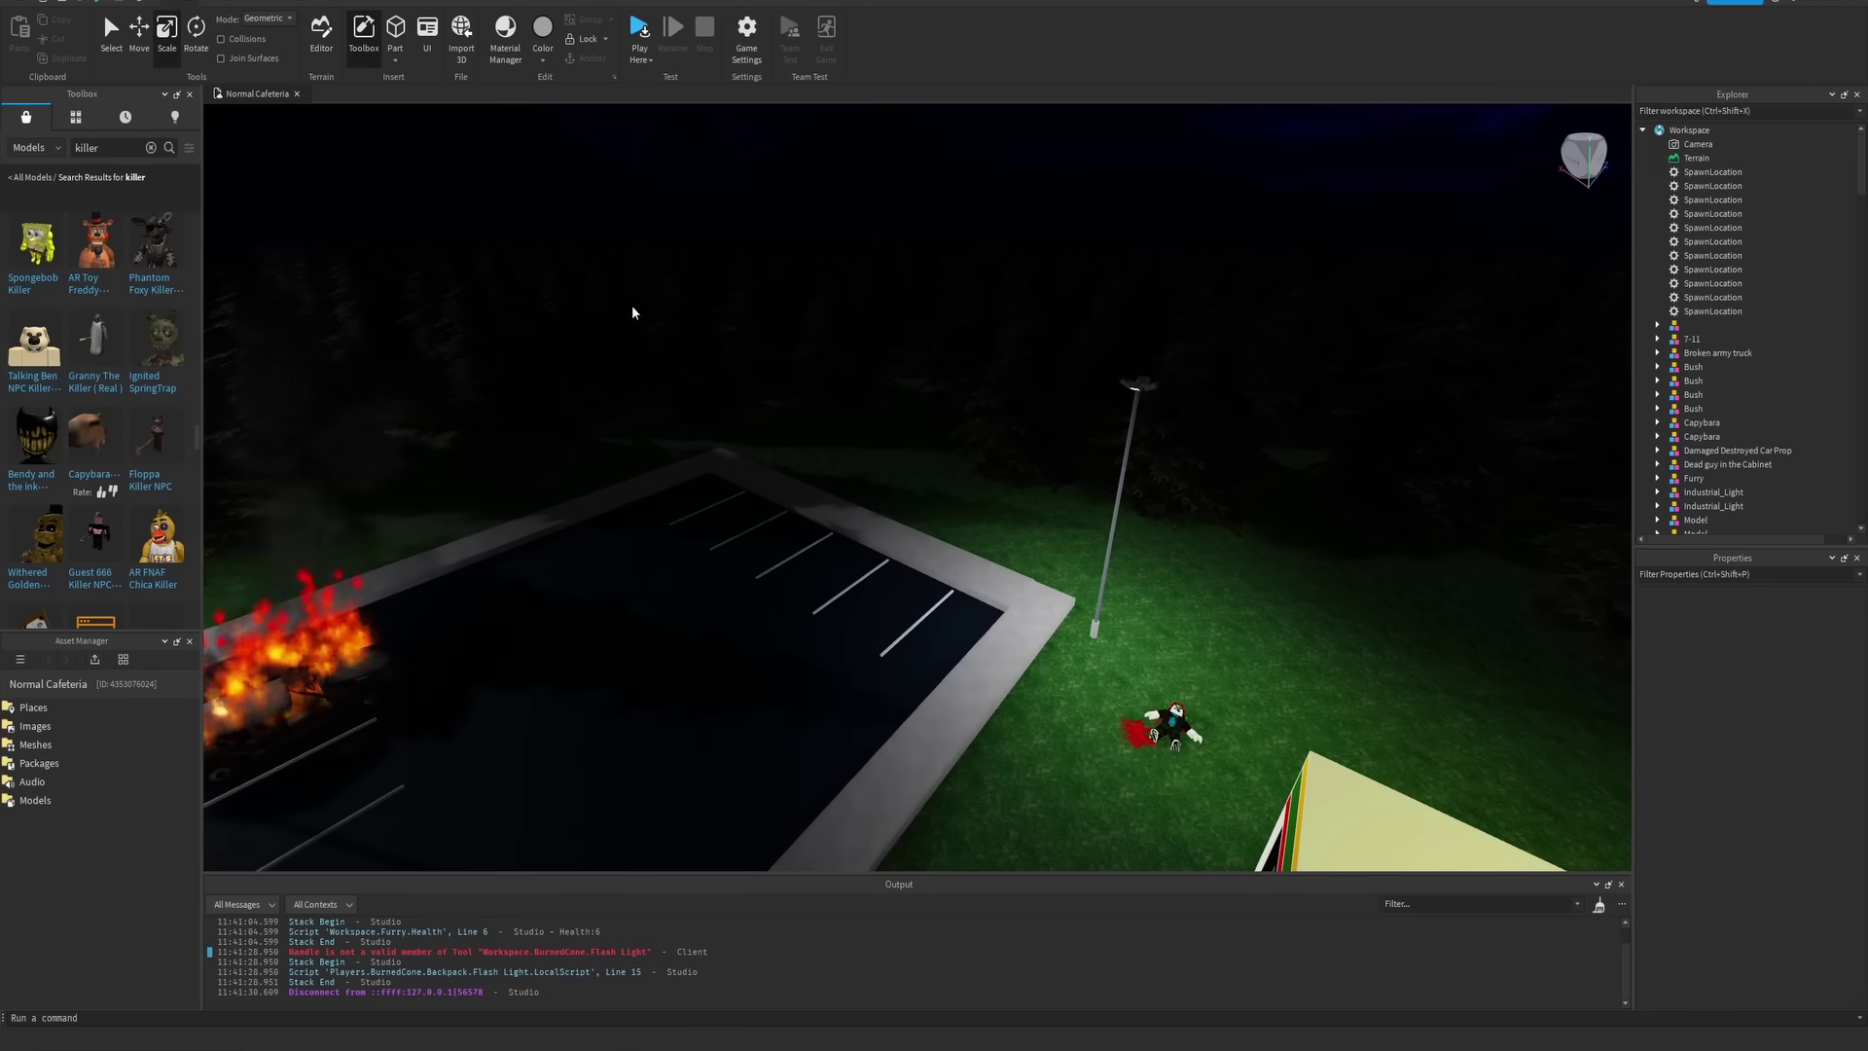
mouse_move(633, 312)
right_mouse_down()
mouse_move(721, 484)
mouse_move(628, 384)
mouse_move(804, 387)
mouse_move(700, 422)
right_mouse_up()
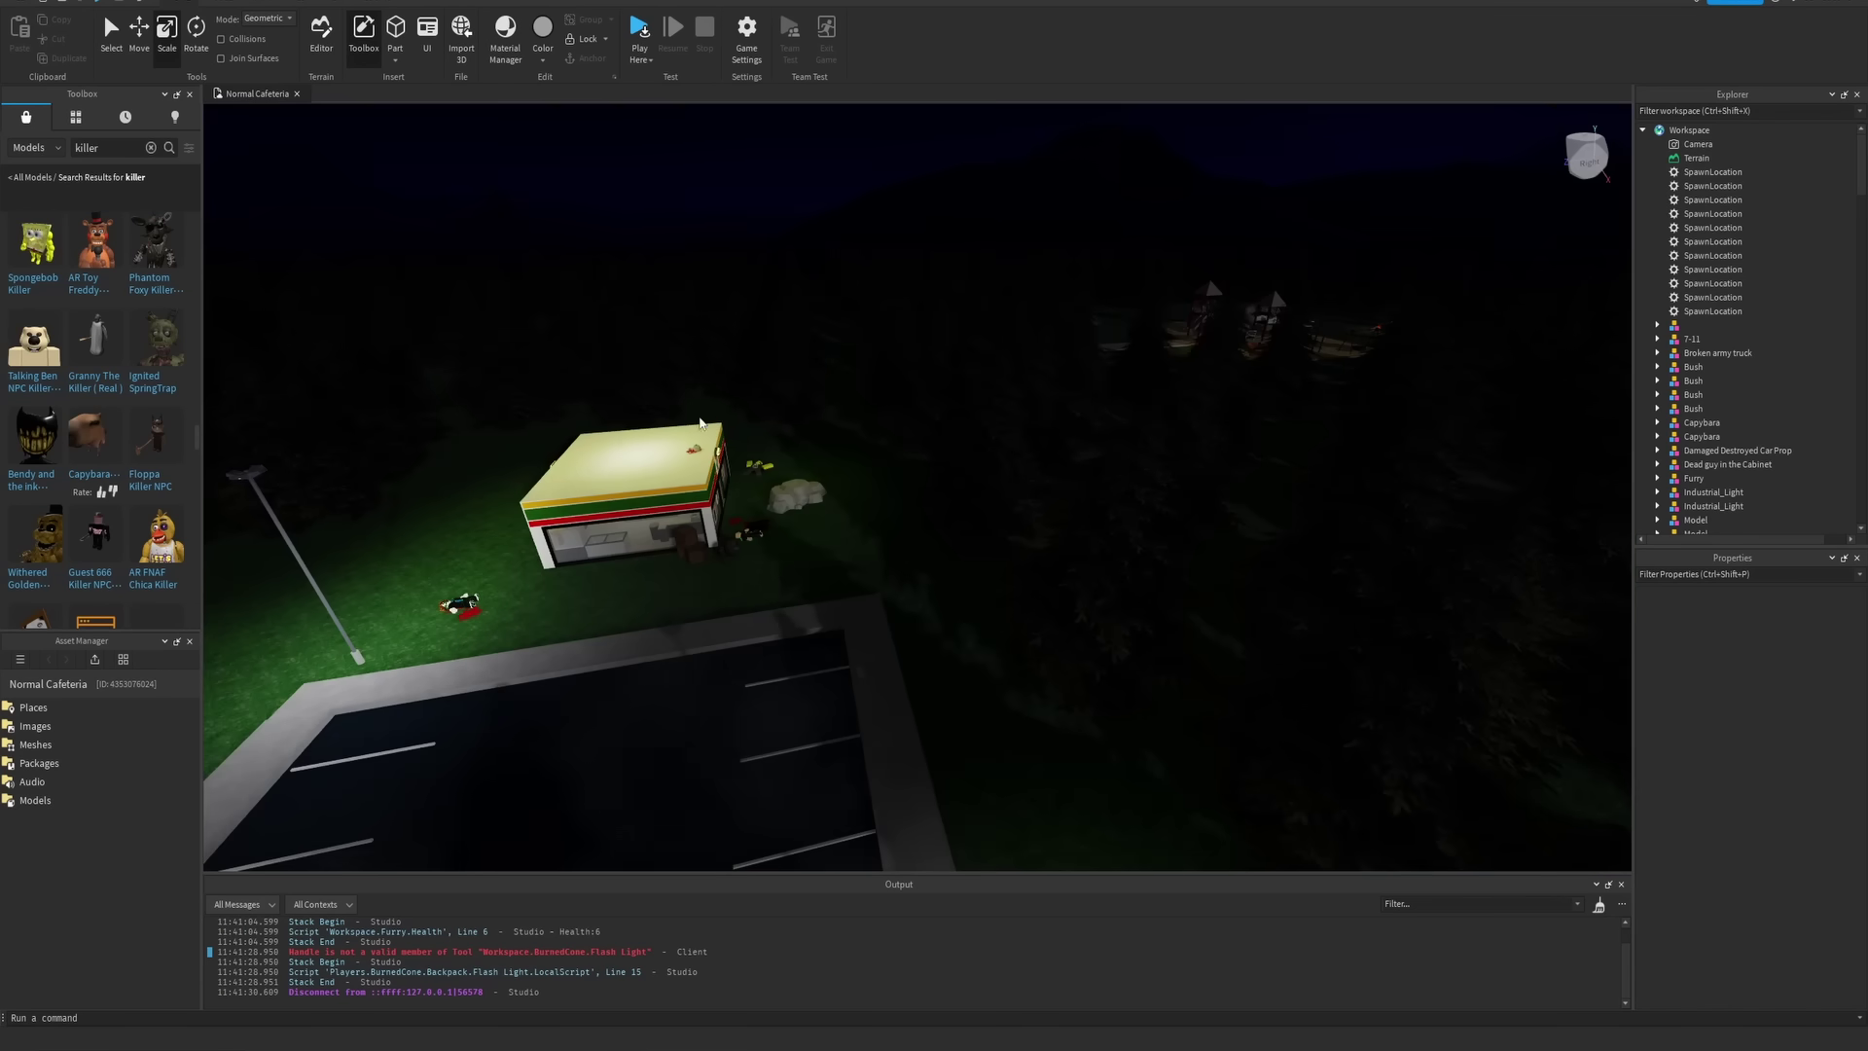